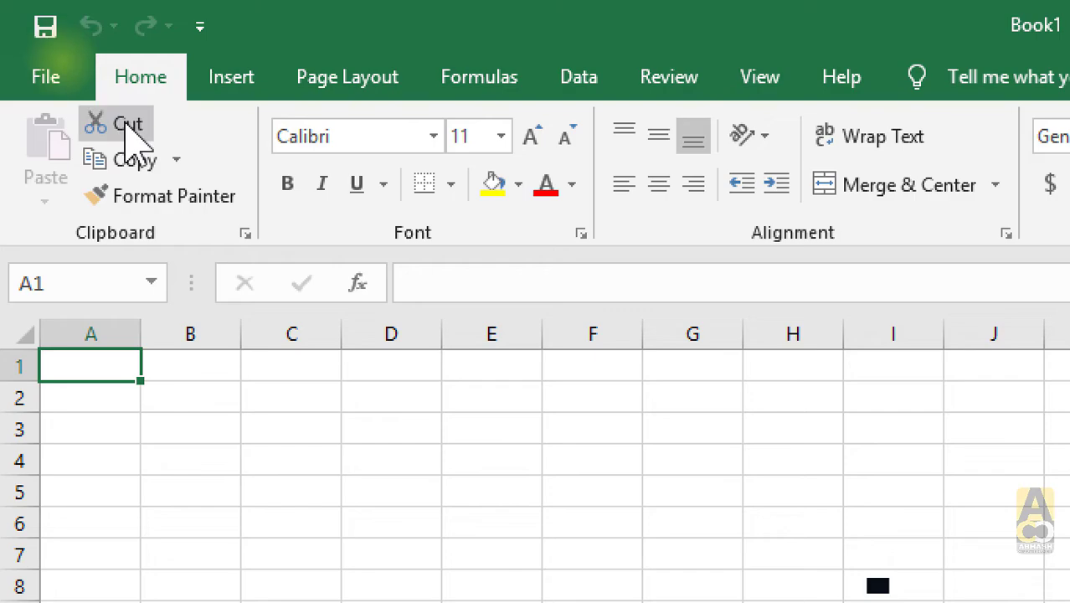
{"action": "left_click", "coordinate": [177, 160]}
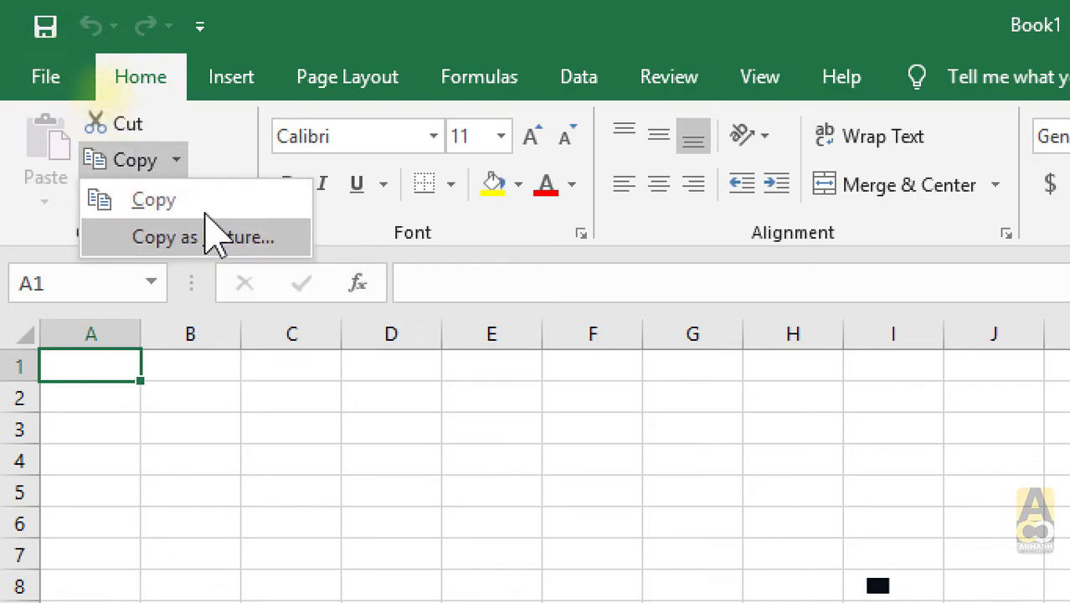
{"action": "left_click", "coordinate": [219, 141]}
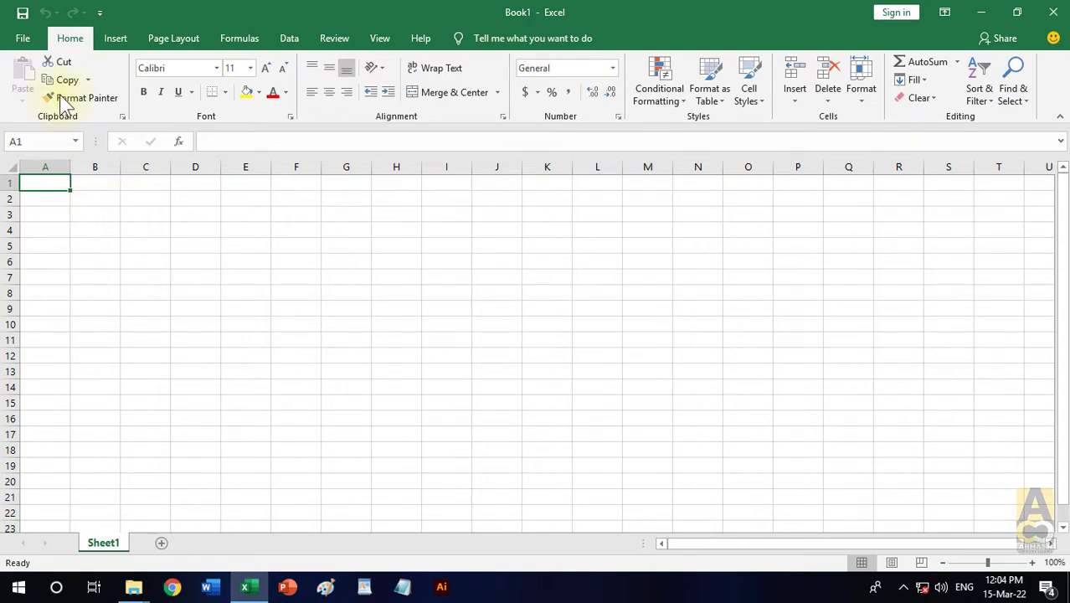
- Open the GST BILL workbook from the Documents folder
{"action": "left_click", "coordinate": [23, 37]}
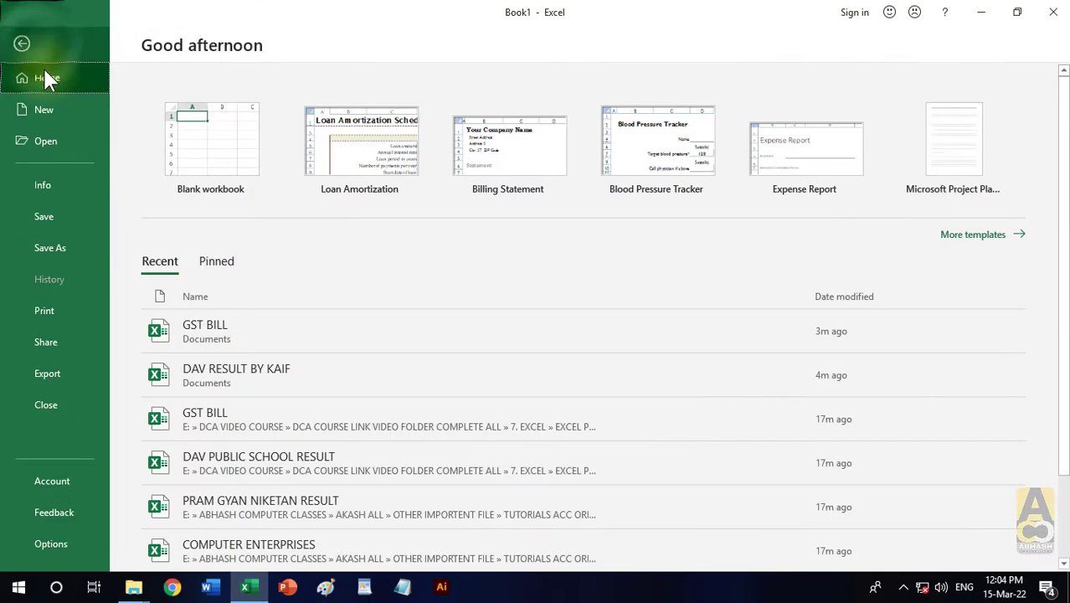
{"action": "left_click", "coordinate": [52, 141]}
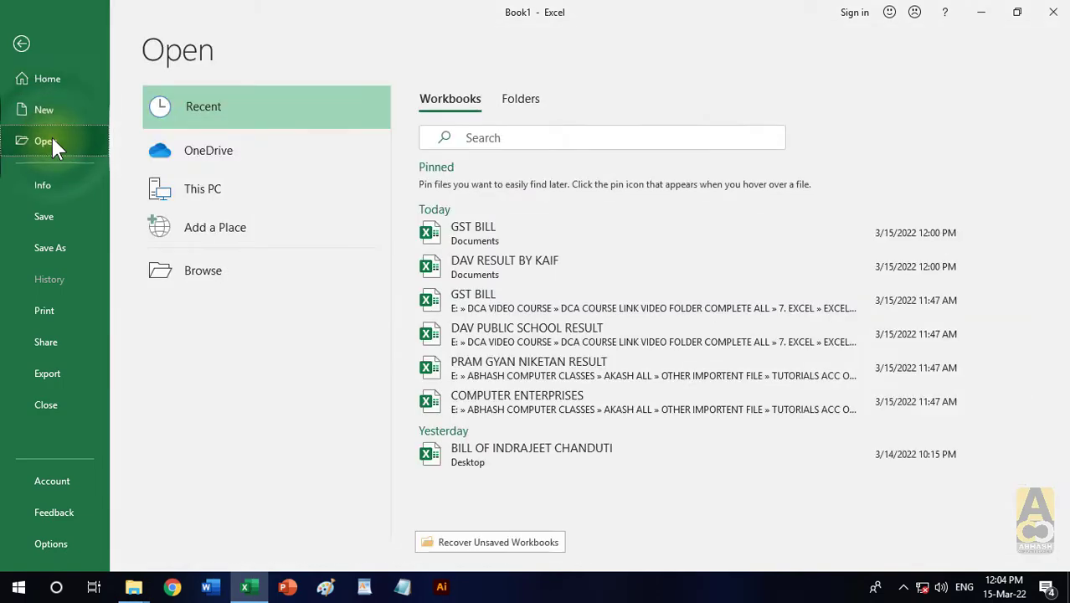
{"action": "left_click", "coordinate": [215, 270]}
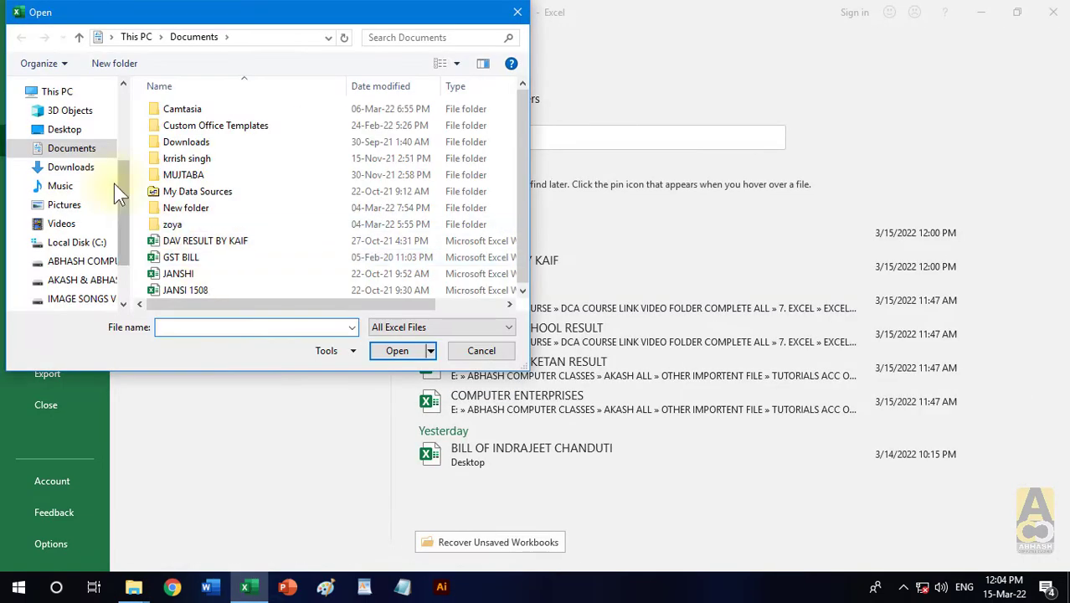
{"action": "left_click", "coordinate": [96, 154]}
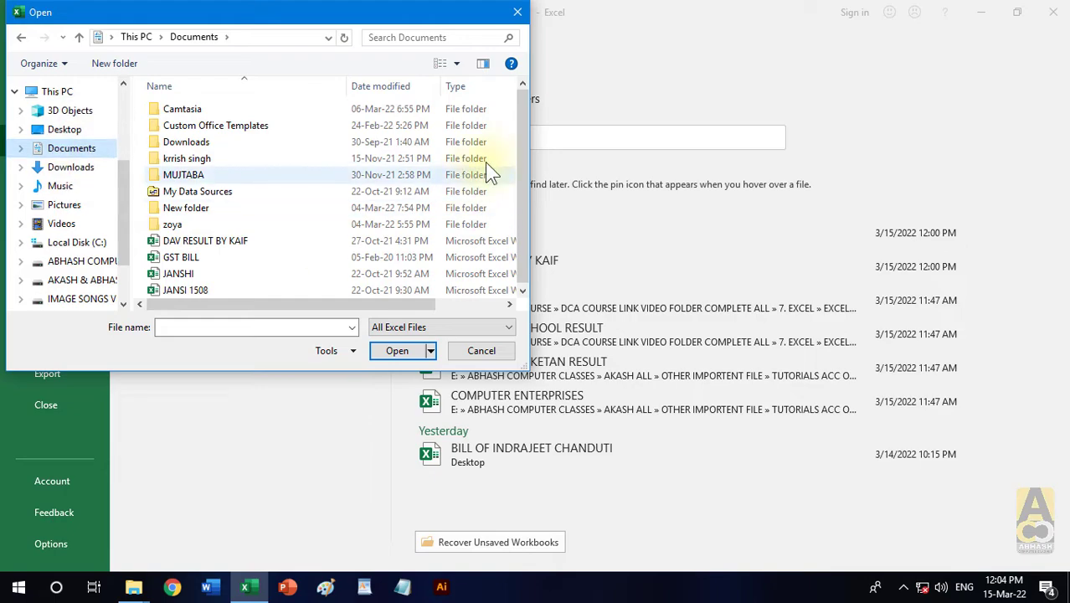
{"action": "left_click", "coordinate": [202, 255]}
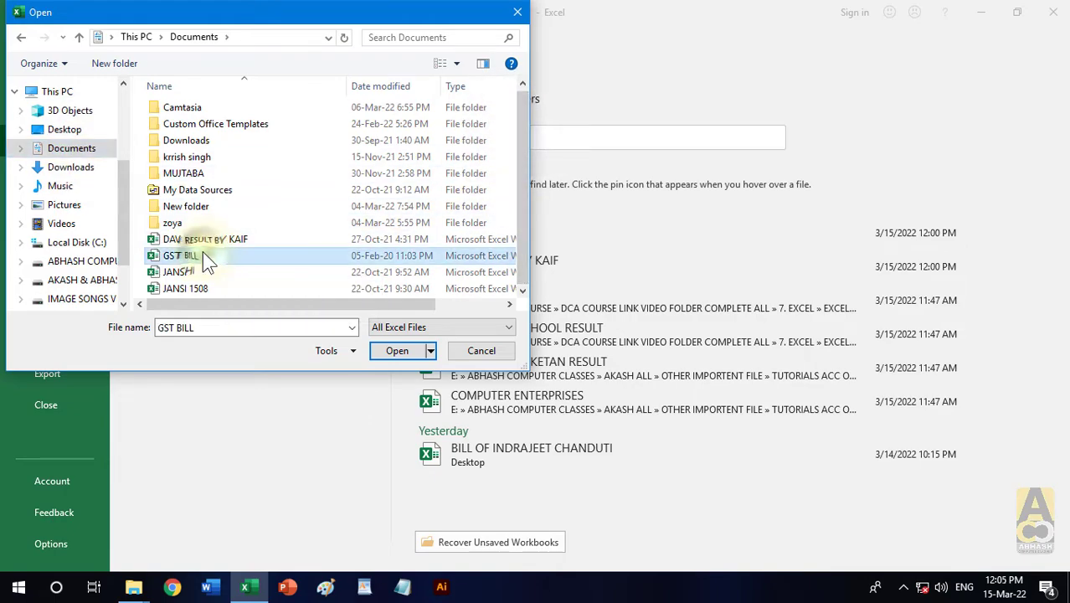
{"action": "left_click", "coordinate": [419, 350]}
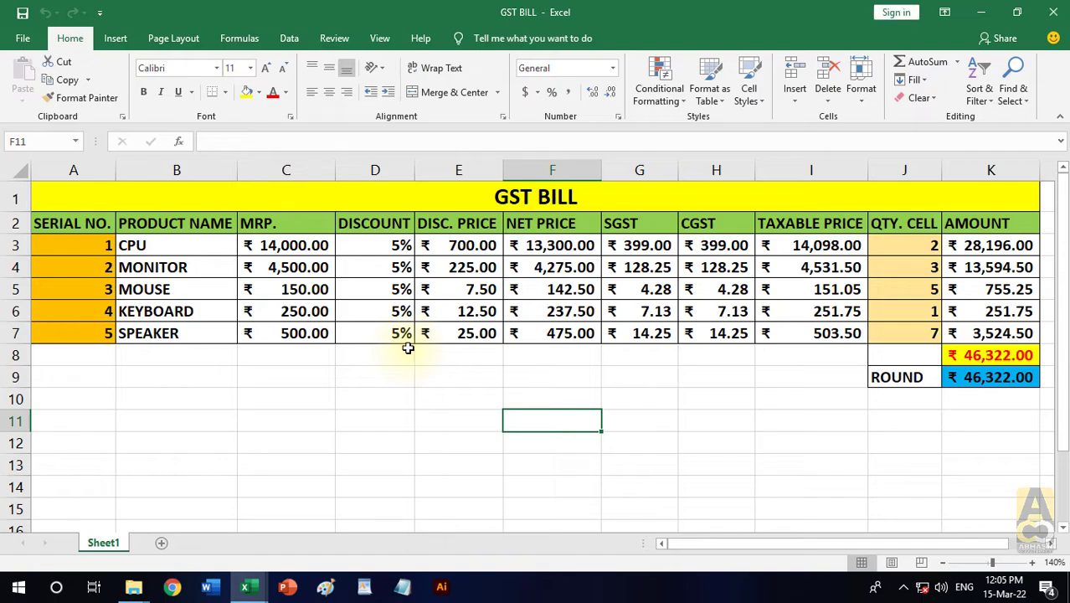
{"action": "scroll", "coordinate": [407, 347], "scroll_direction": "down", "scroll_amount": 2}
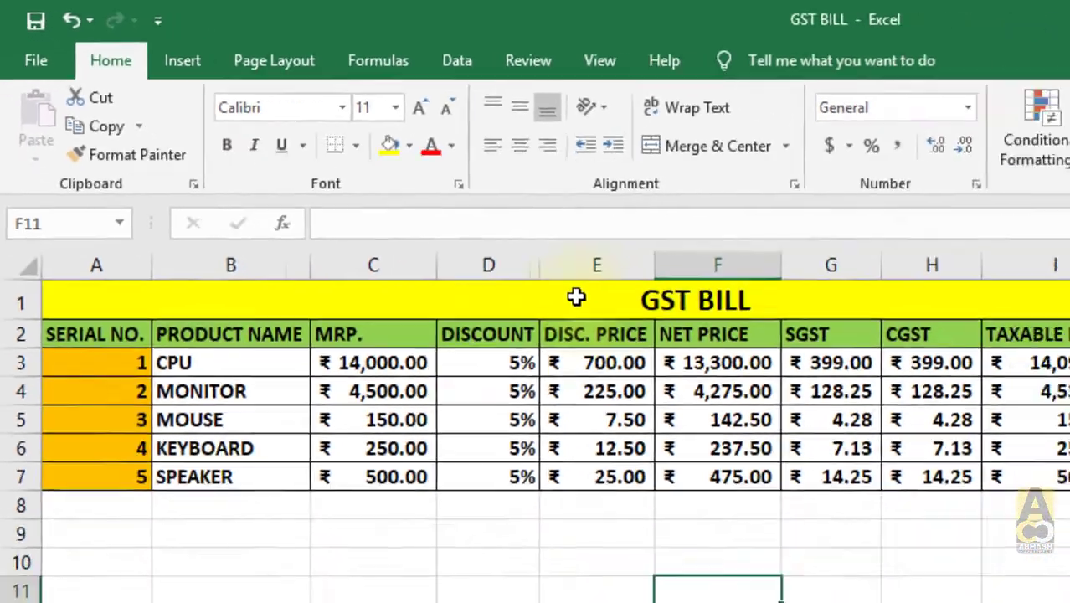
{"action": "left_click_drag", "start_coordinate": [576, 297], "coordinate": [1069, 522]}
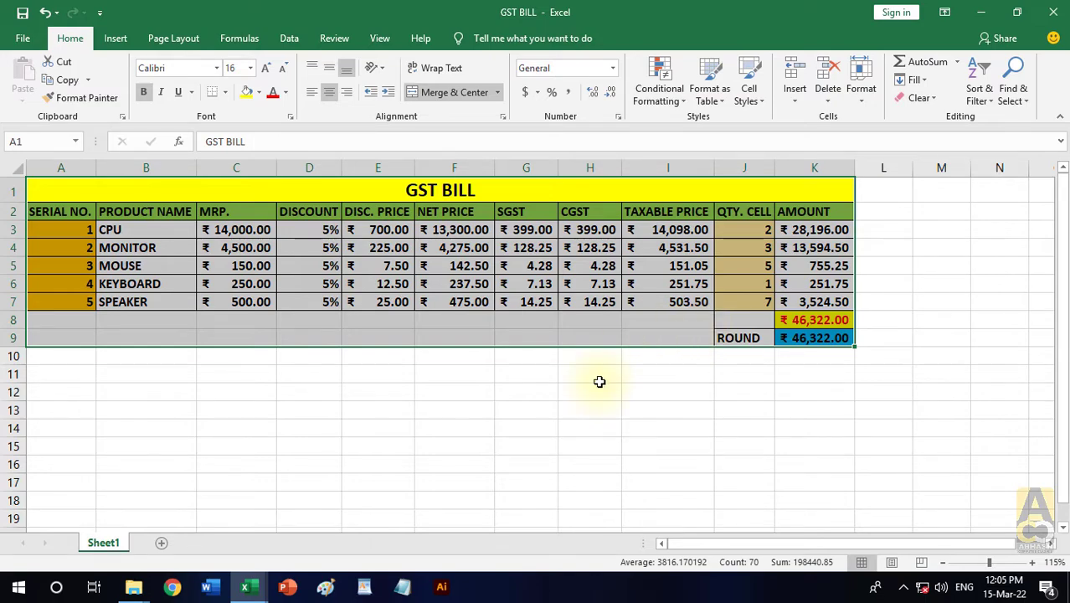
{"action": "left_click", "coordinate": [596, 376]}
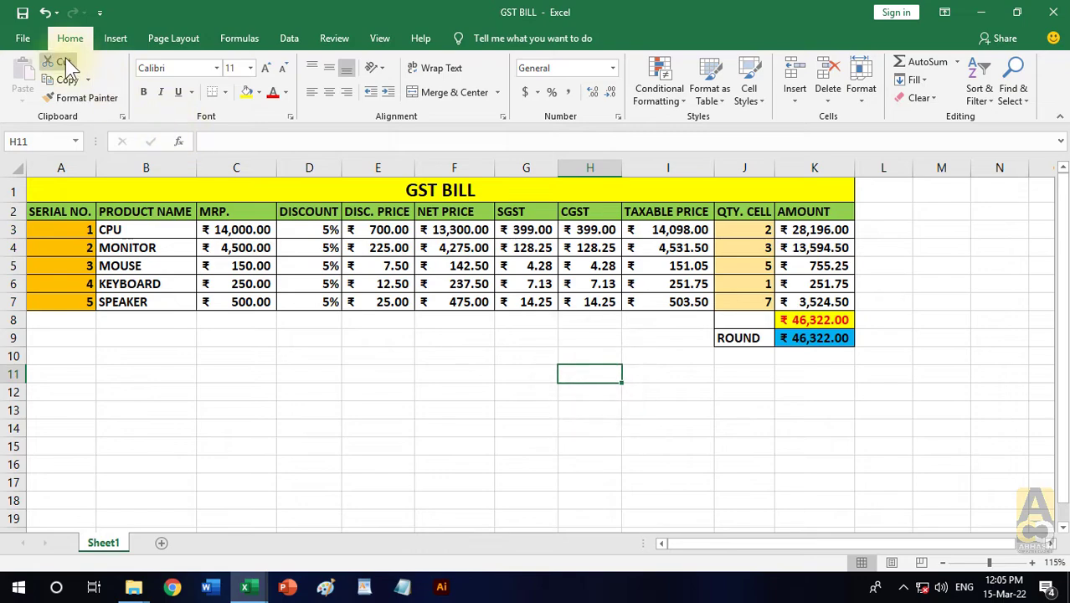
{"action": "left_click", "coordinate": [360, 406]}
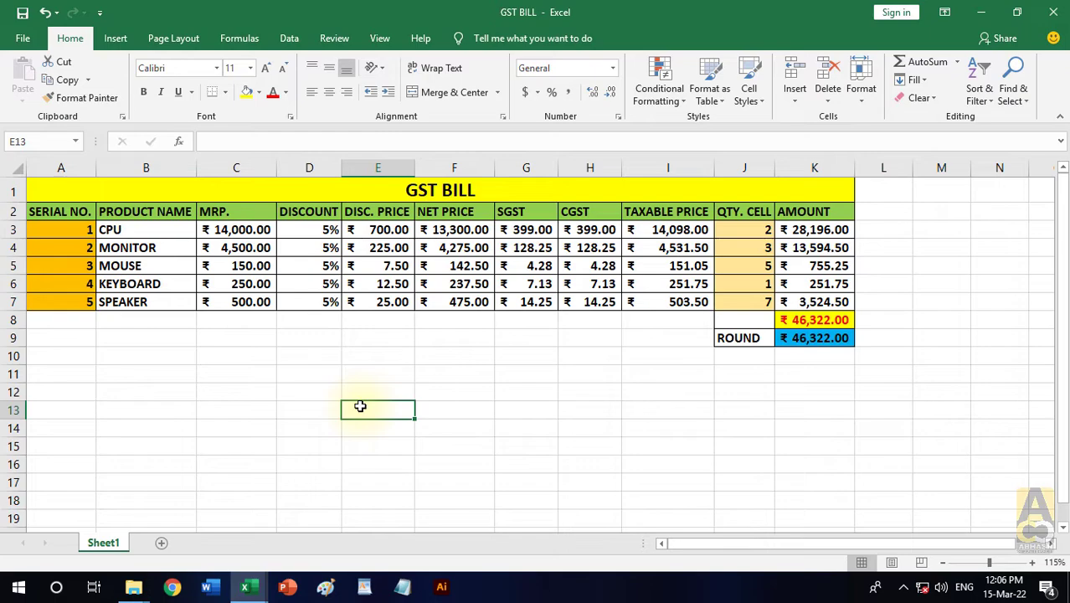
- Move the CPU entry from cell B3 to cell E13 by cutting and pasting it
{"action": "left_click", "coordinate": [130, 229]}
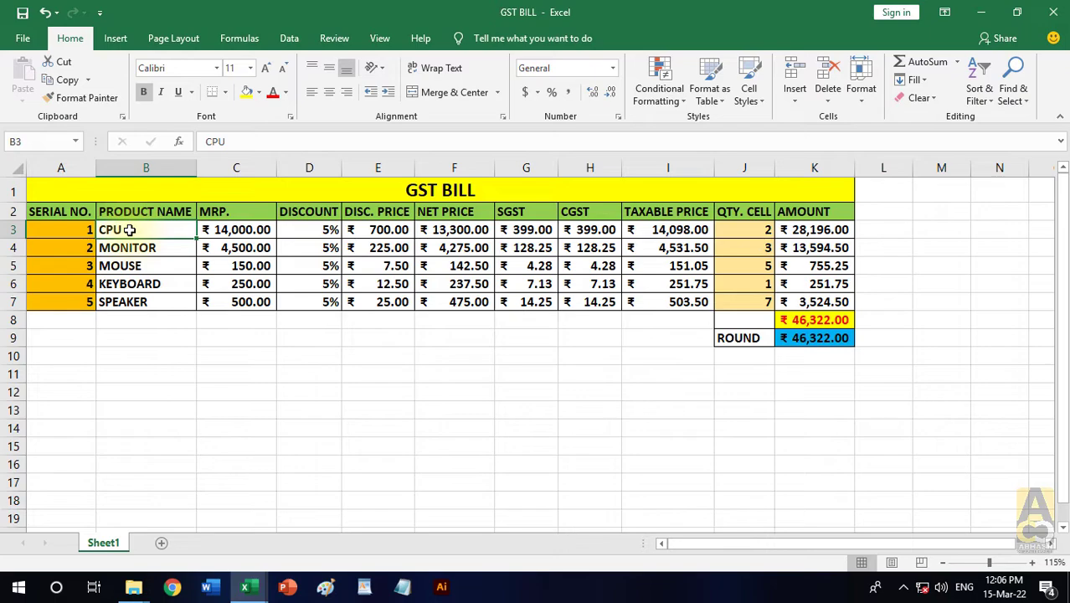
{"action": "key", "text": "ctrl+c"}
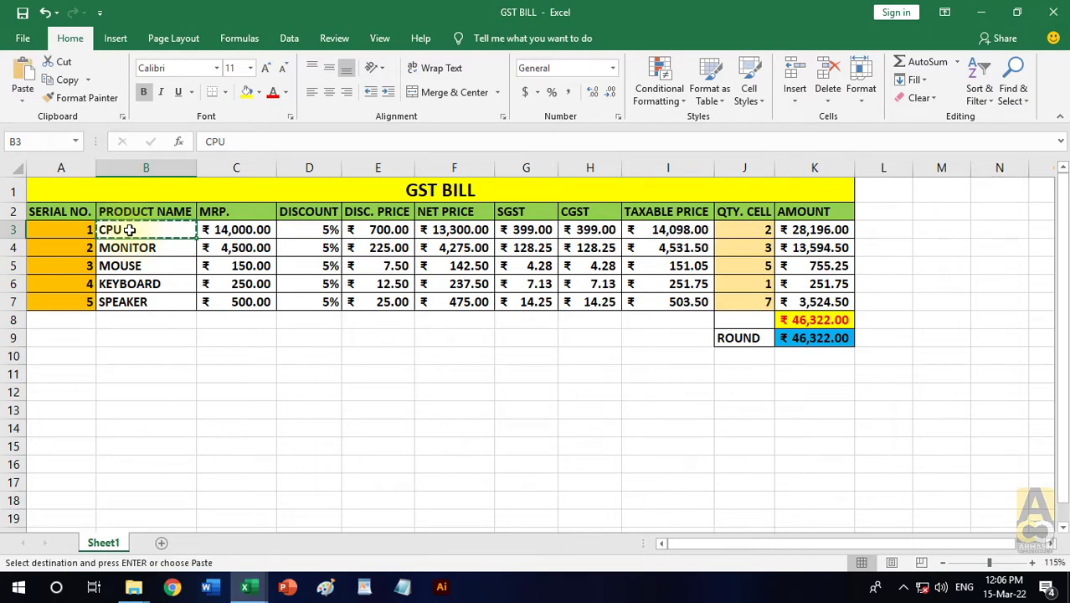
{"action": "left_click", "coordinate": [371, 410]}
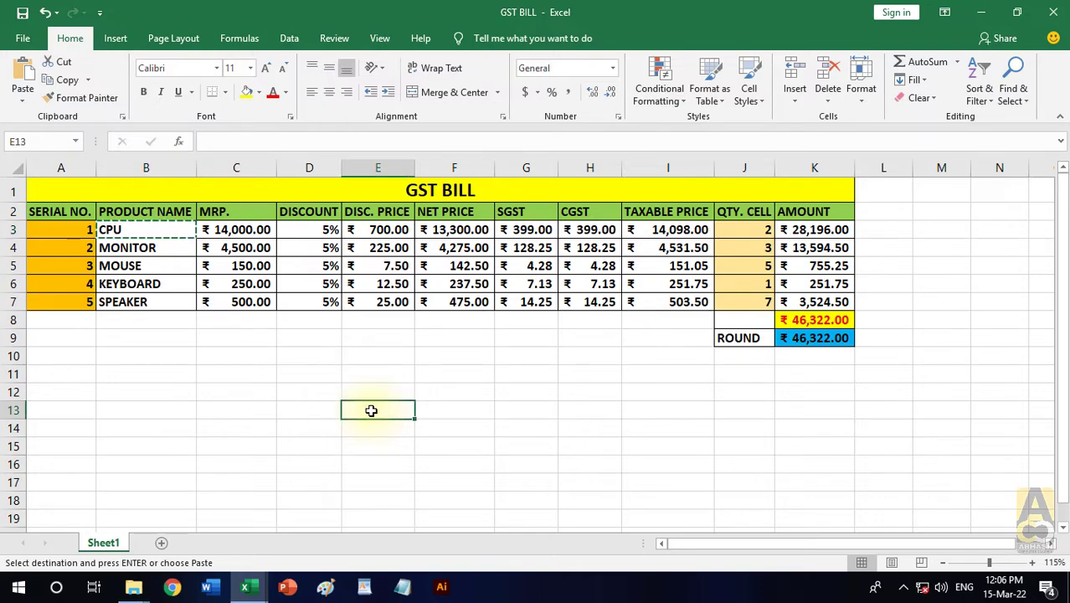
{"action": "key", "text": "ctrl+v"}
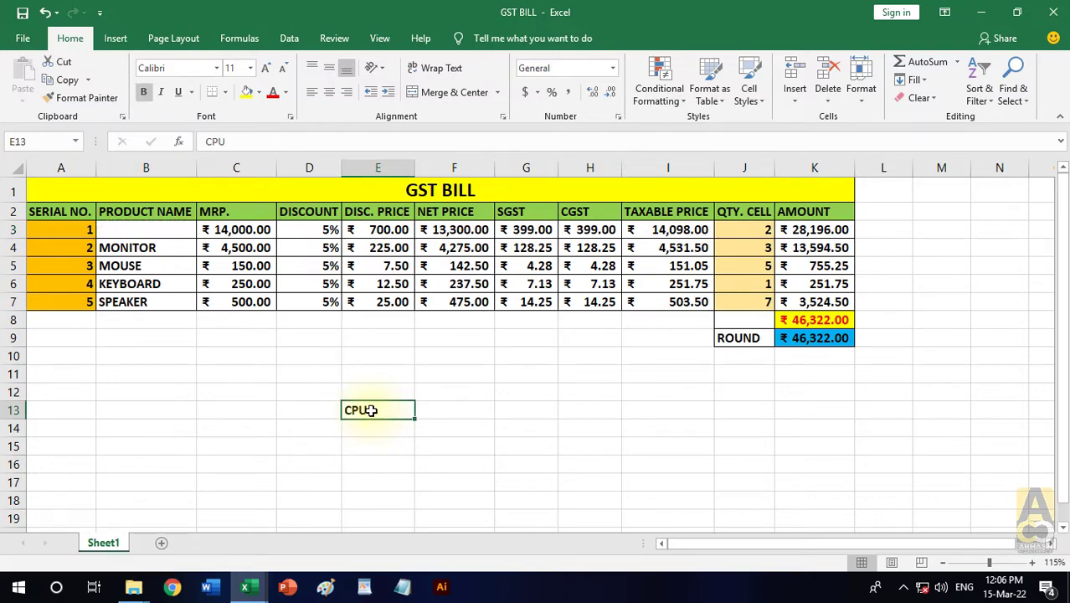
- Copy the MONITOR entry from cell B4 and paste it into cell H15
{"action": "left_click", "coordinate": [128, 252]}
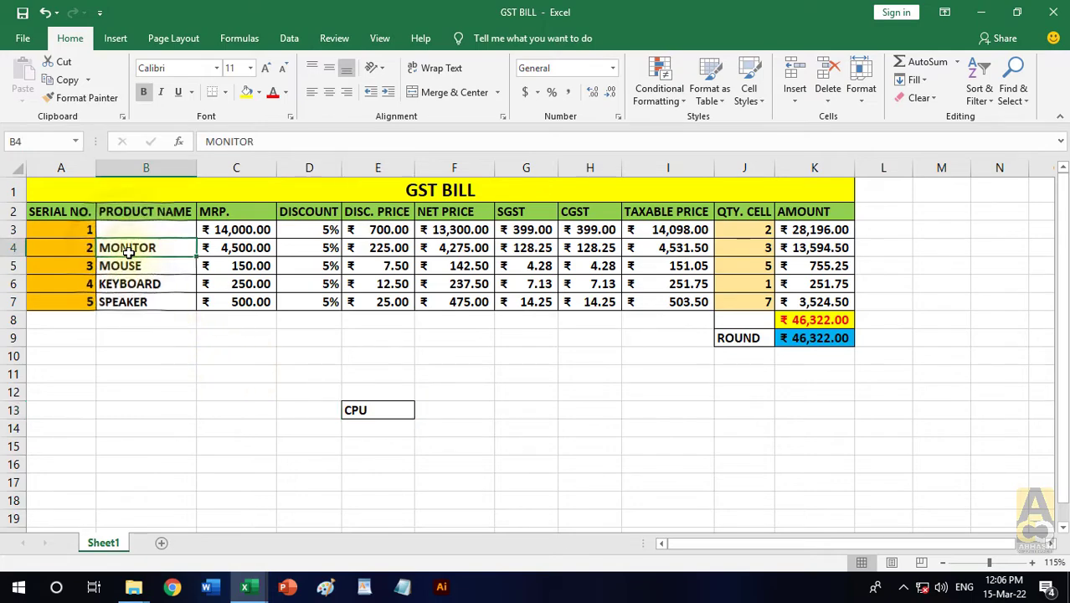
{"action": "key", "text": "ctrl+x"}
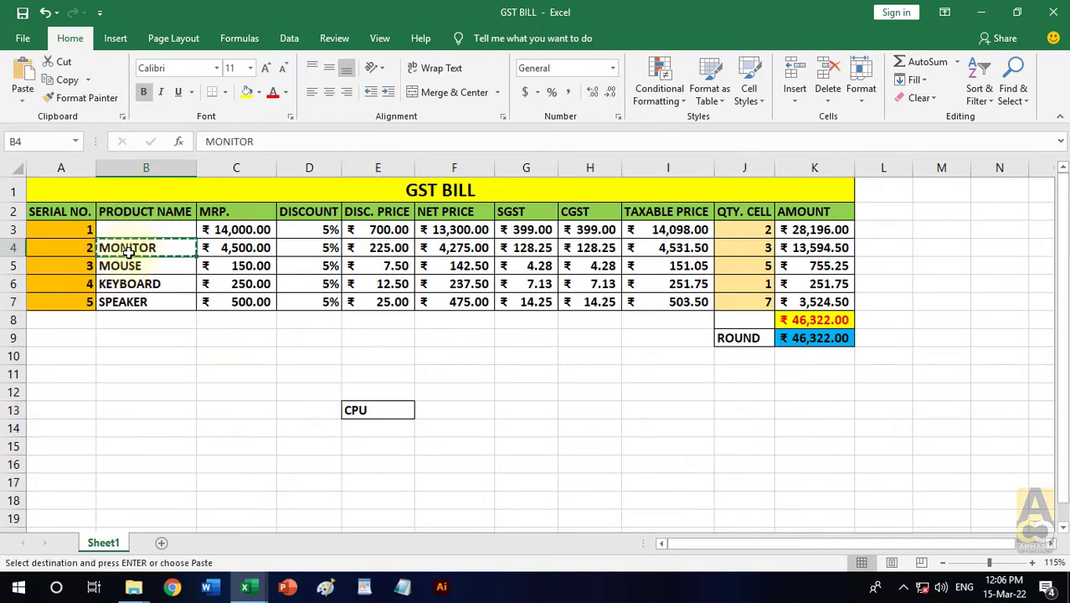
{"action": "left_click", "coordinate": [575, 441]}
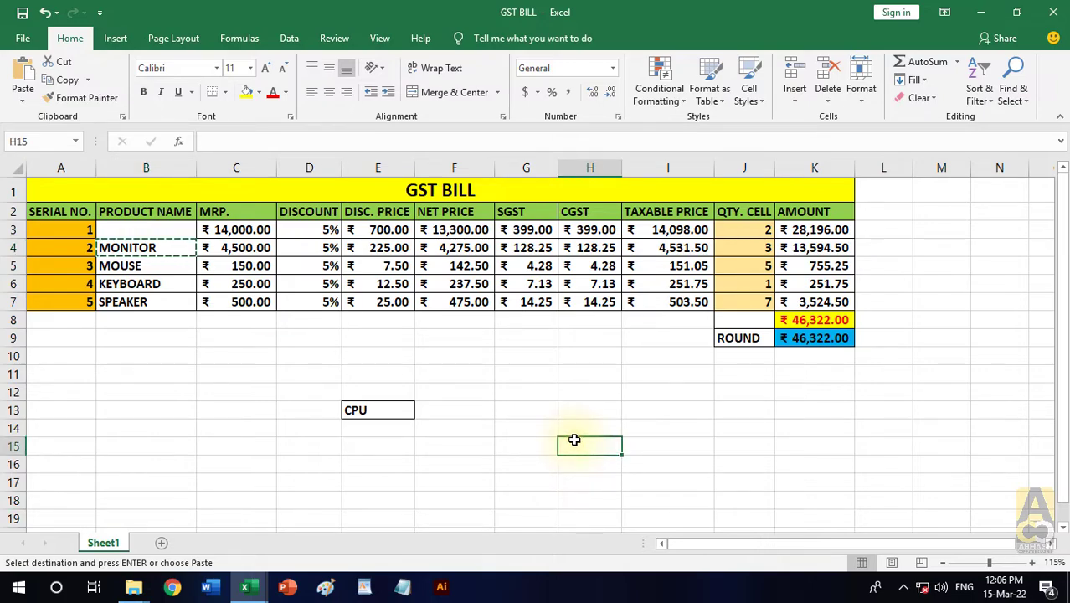
{"action": "key", "text": "ctrl+v"}
{"action": "left_click", "coordinate": [752, 451]}
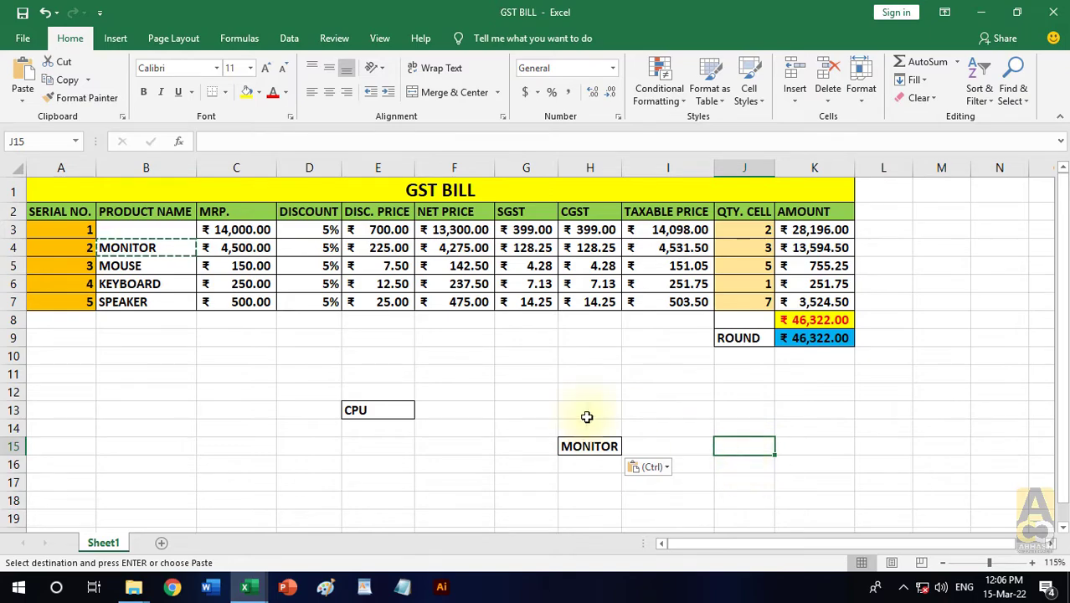
- Cut the KEYBOARD entry from cell B6, paste it into cell J14, and widen column J to fit the text
{"action": "left_click", "coordinate": [147, 283]}
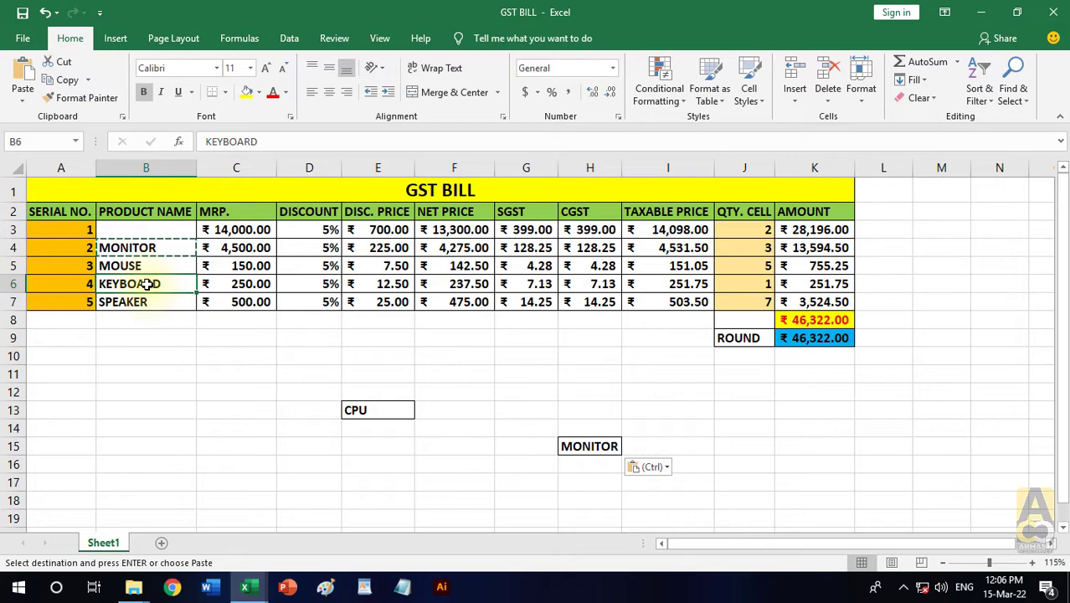
{"action": "left_click", "coordinate": [65, 67]}
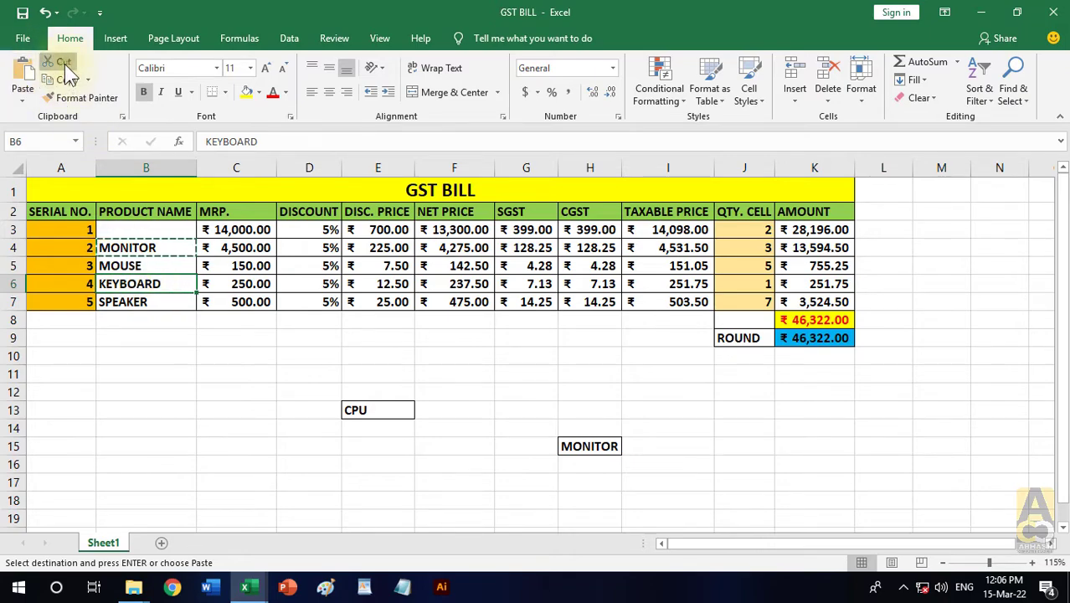
{"action": "left_click", "coordinate": [737, 432]}
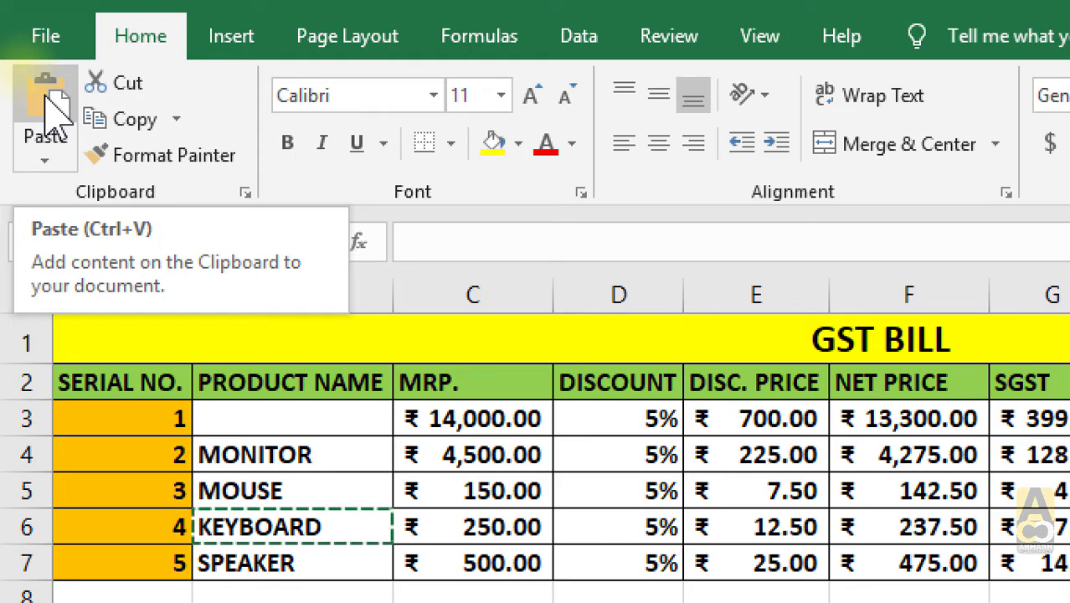
{"action": "left_click", "coordinate": [46, 159]}
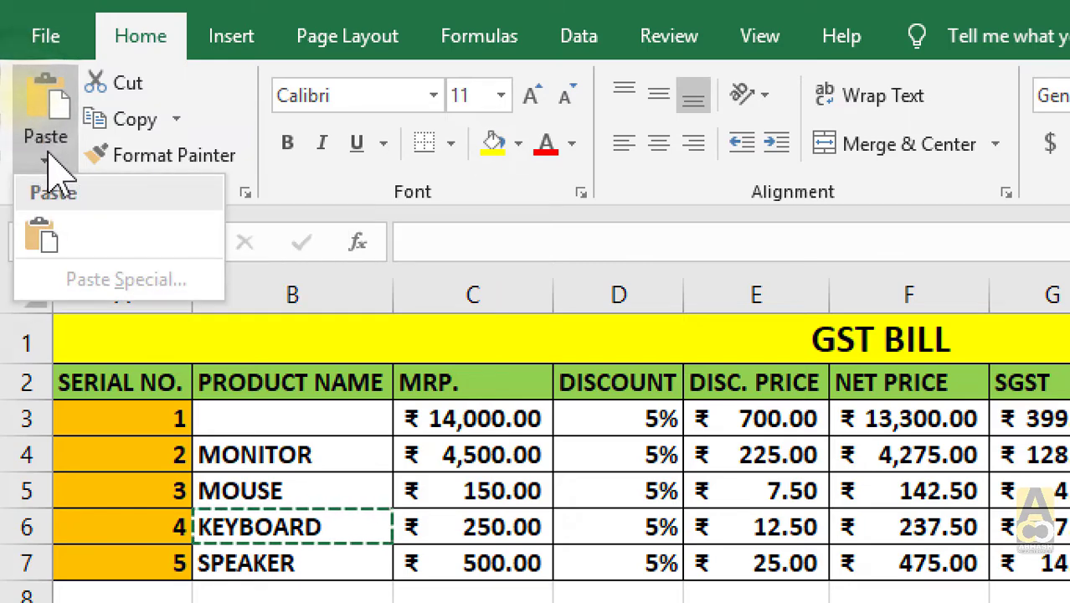
{"action": "left_click", "coordinate": [46, 157]}
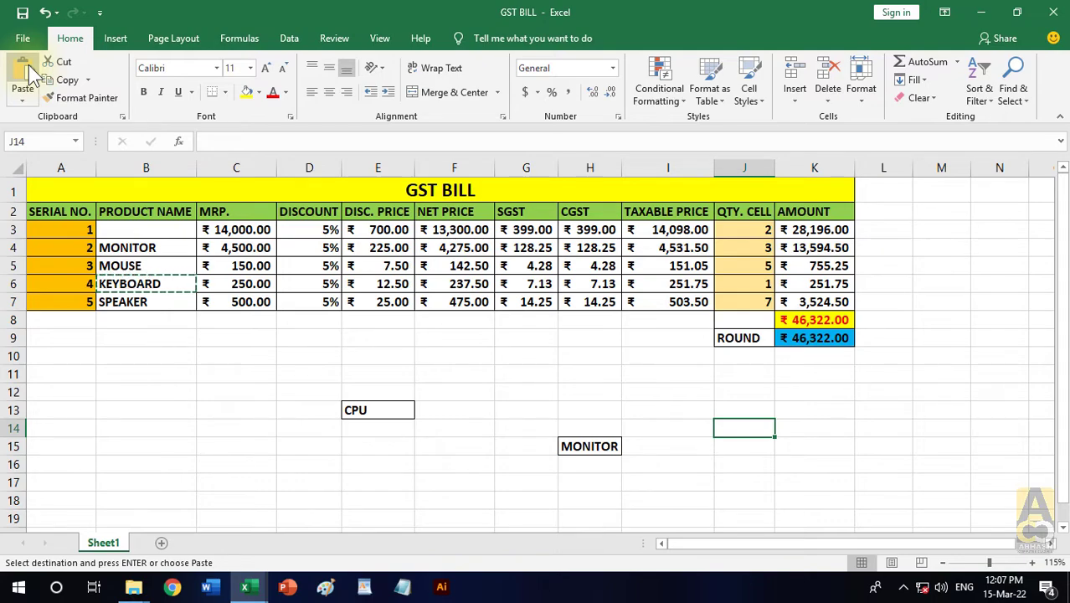
{"action": "left_click", "coordinate": [28, 74]}
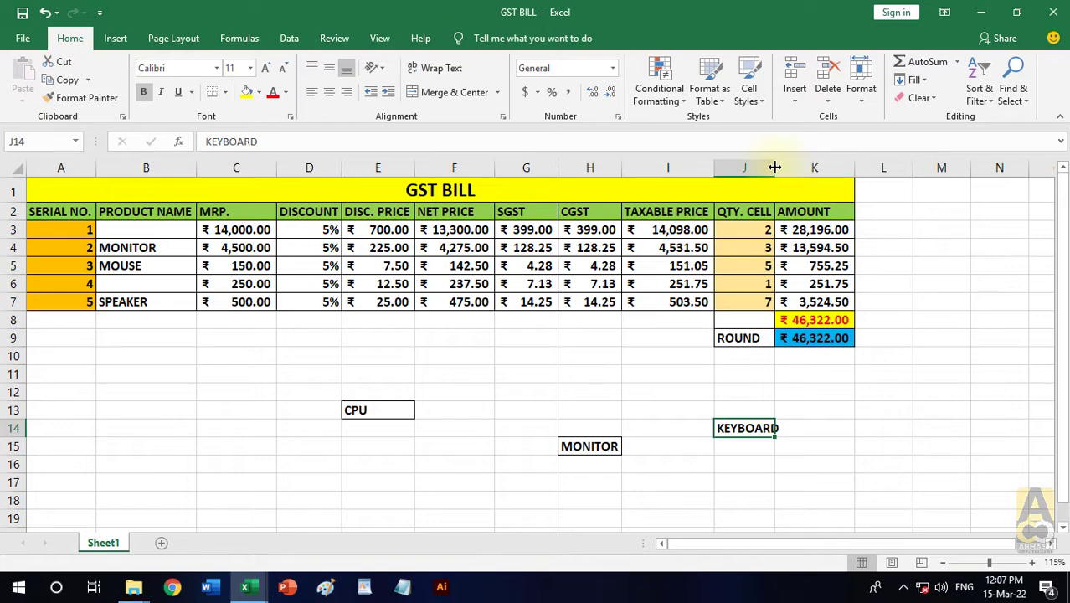
{"action": "left_click_drag", "start_coordinate": [775, 168], "coordinate": [791, 168]}
{"action": "left_click", "coordinate": [896, 482]}
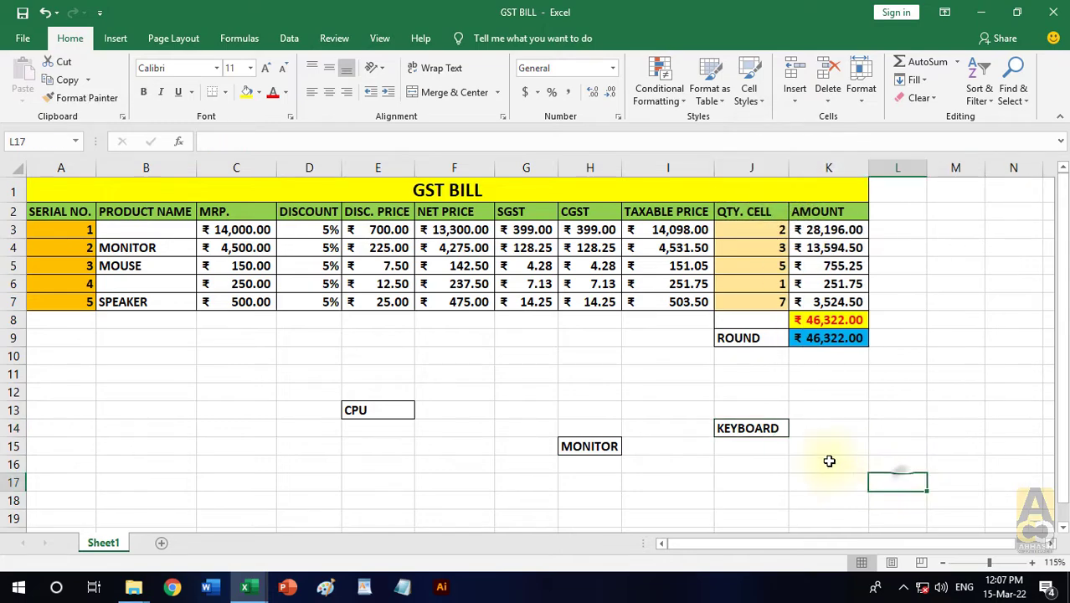
{"action": "left_click", "coordinate": [764, 432]}
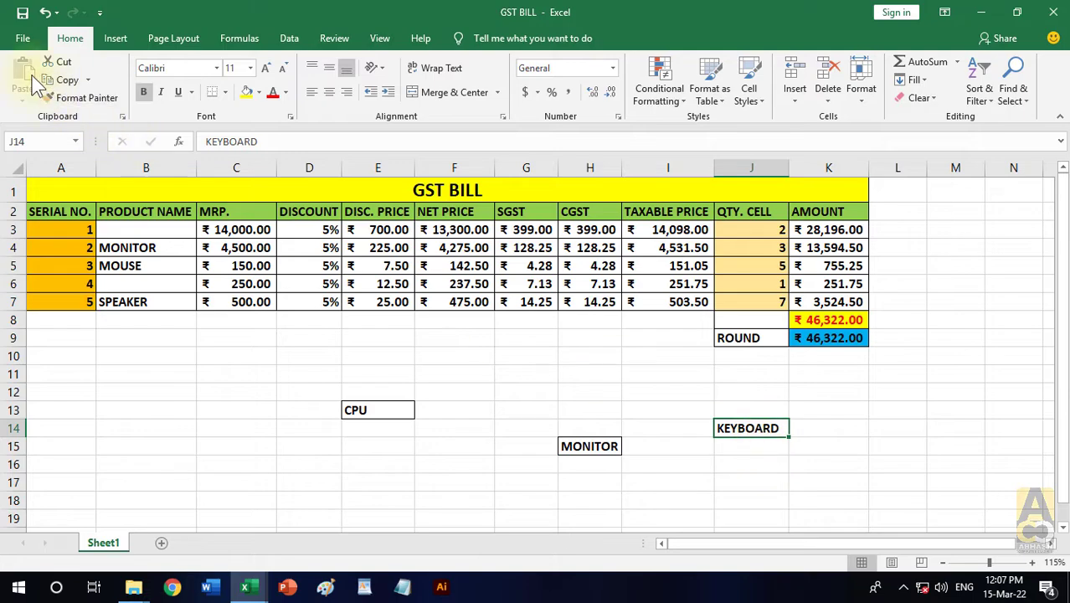
{"action": "left_click", "coordinate": [748, 436]}
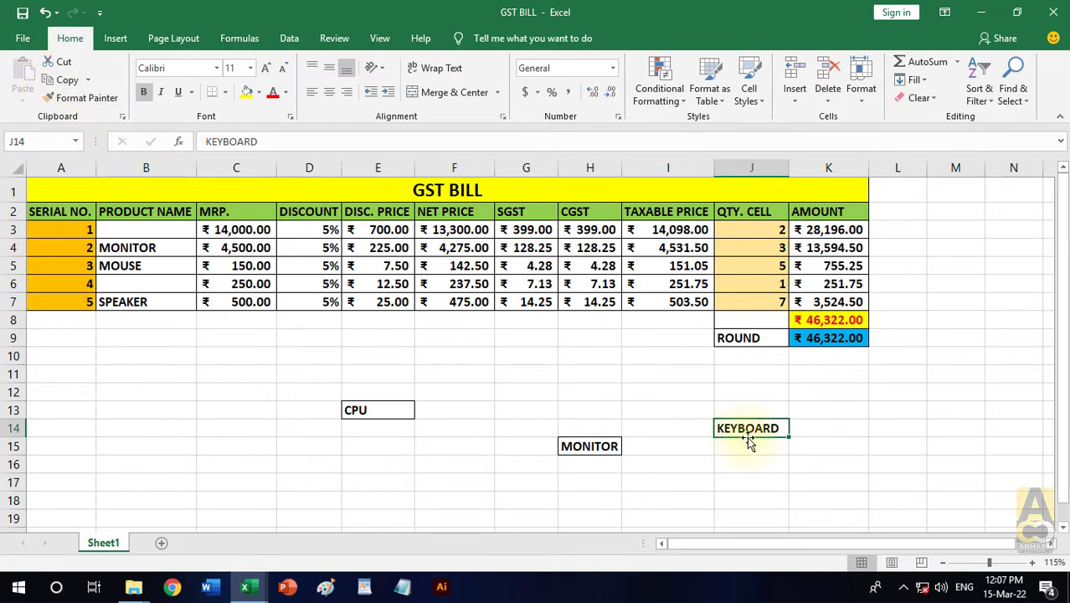
{"action": "left_click", "coordinate": [220, 374]}
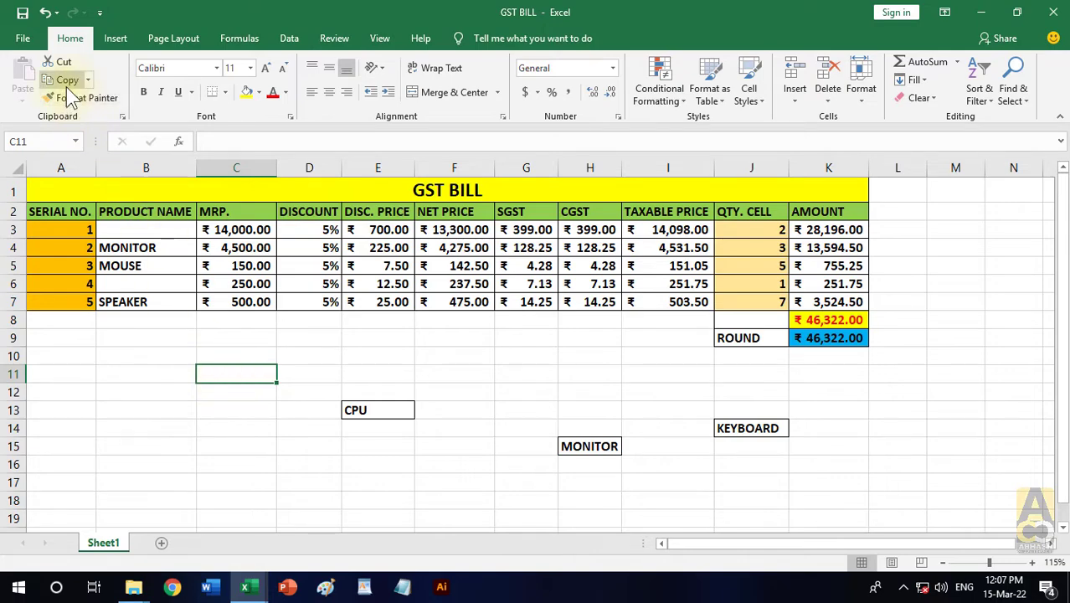
- Copy the SPEAKER entry from cell B7 into cell C13 and clear the copy selection
{"action": "left_click", "coordinate": [140, 306]}
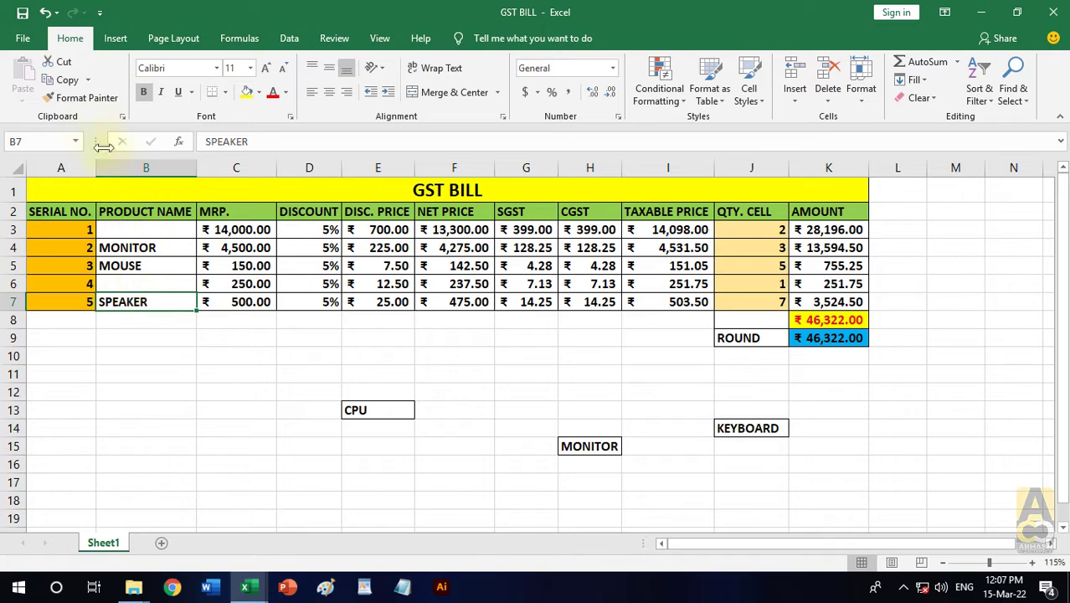
{"action": "left_click", "coordinate": [69, 82]}
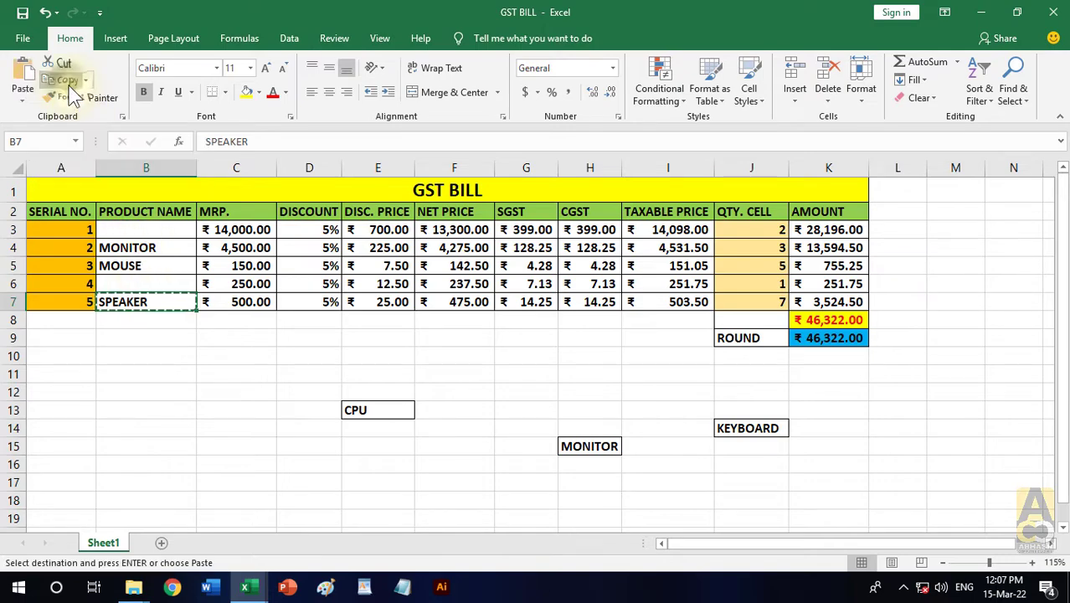
{"action": "left_click", "coordinate": [223, 402]}
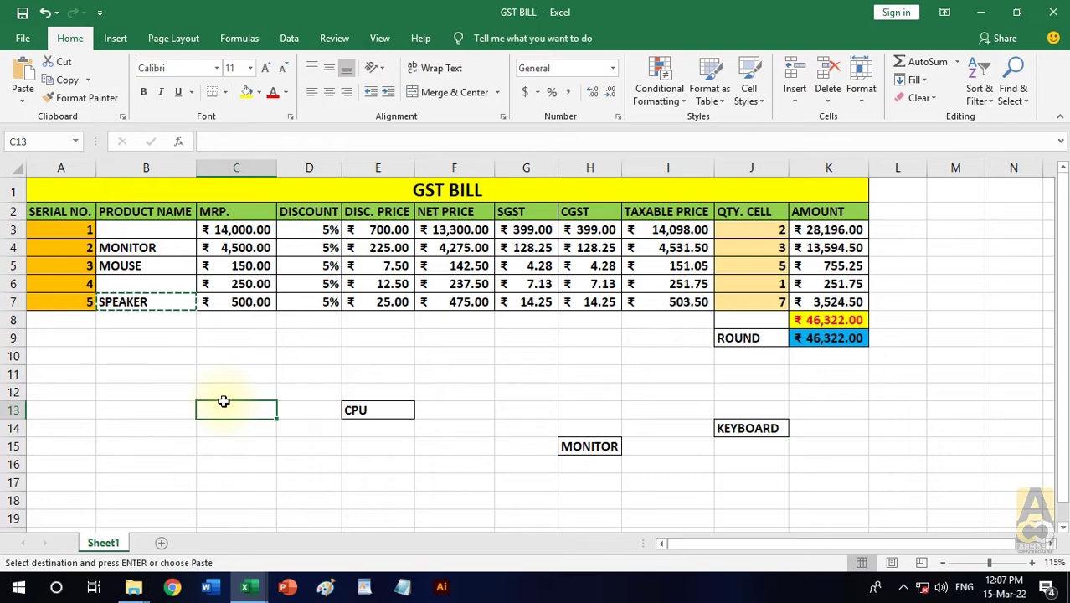
{"action": "left_click", "coordinate": [22, 74]}
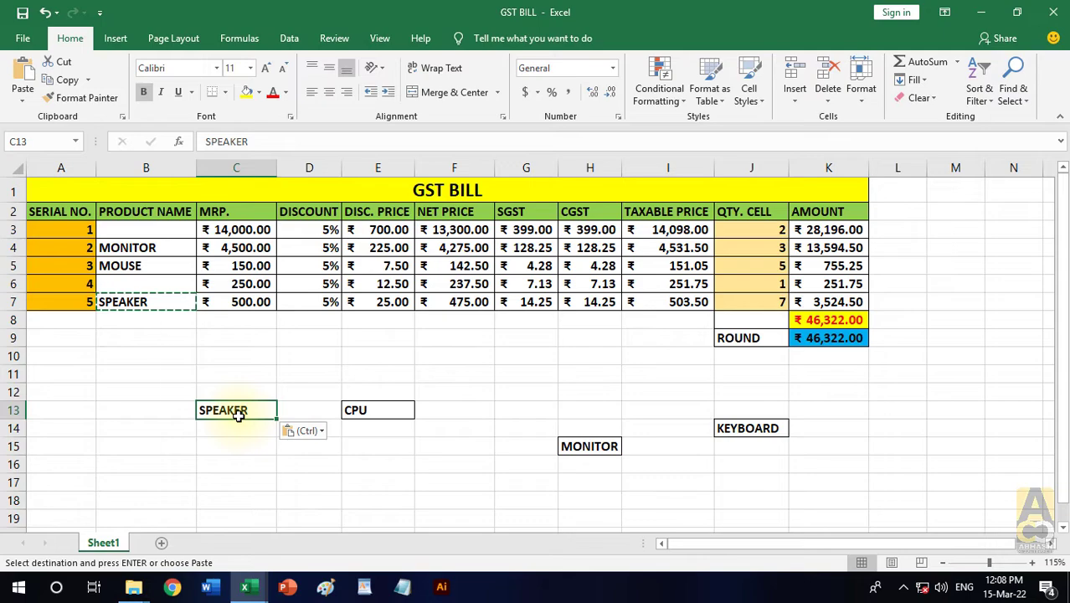
{"action": "key", "text": "Escape"}
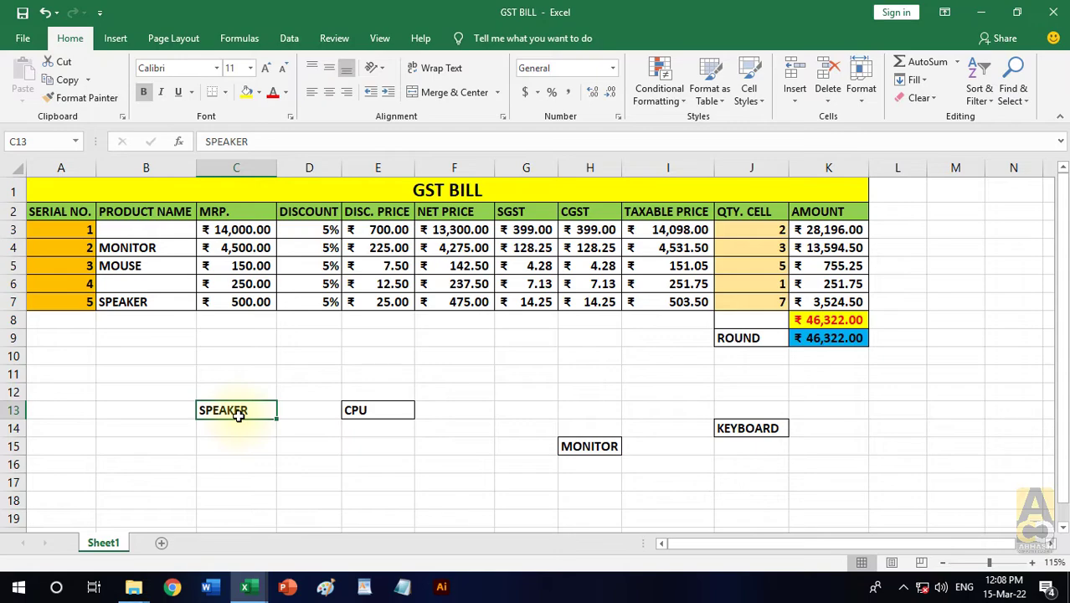
- Move the CPU entry from cell E13 back to B3 and the KEYBOARD entry from J14 back to B6
{"action": "left_click", "coordinate": [281, 464]}
{"action": "left_click", "coordinate": [389, 414]}
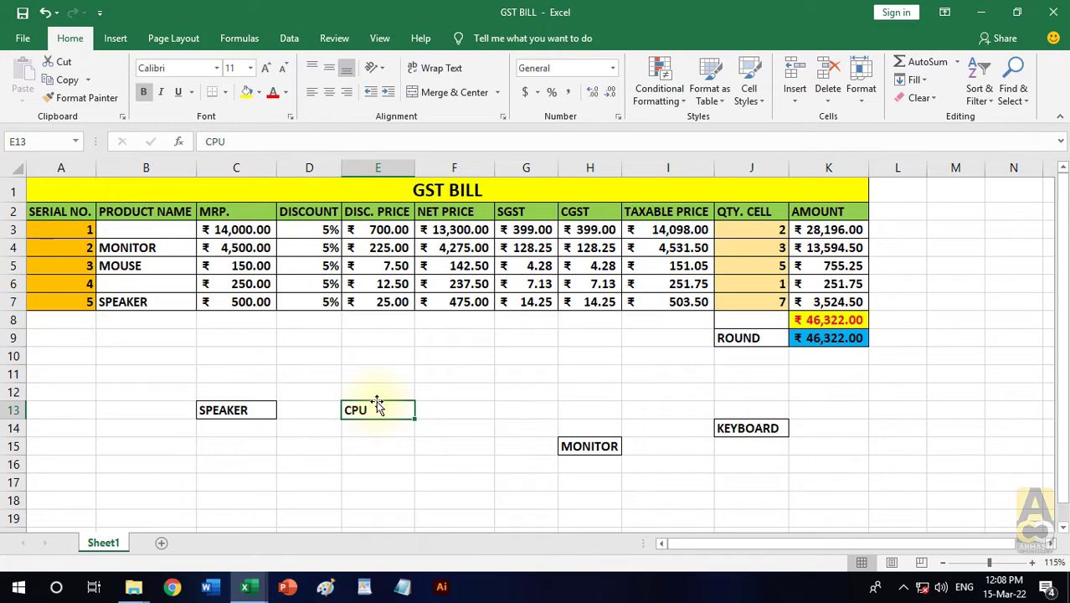
{"action": "left_click_drag", "start_coordinate": [377, 404], "coordinate": [159, 243]}
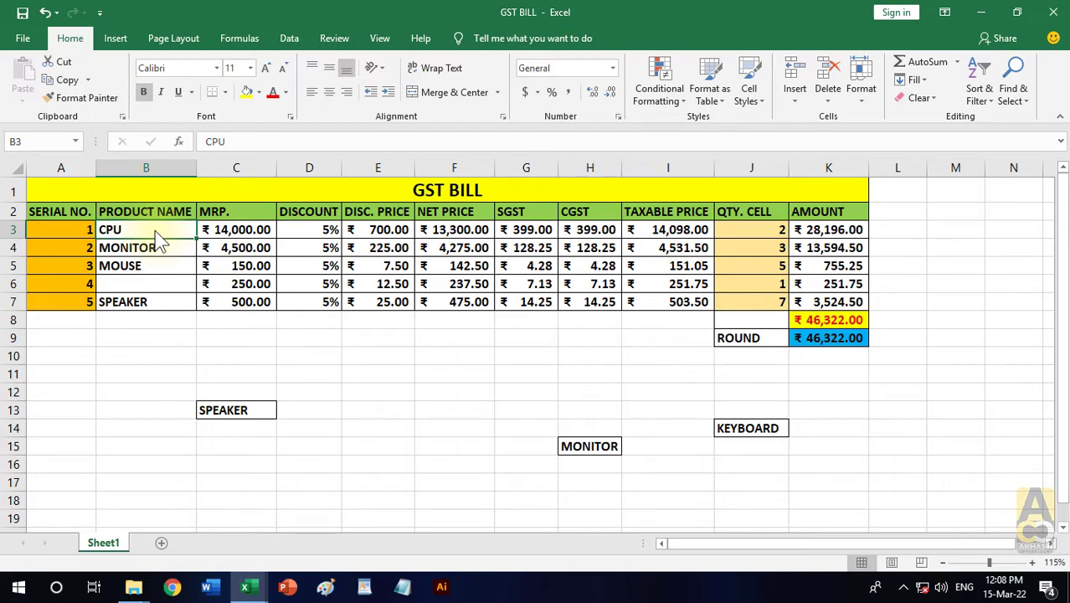
{"action": "left_click", "coordinate": [758, 429]}
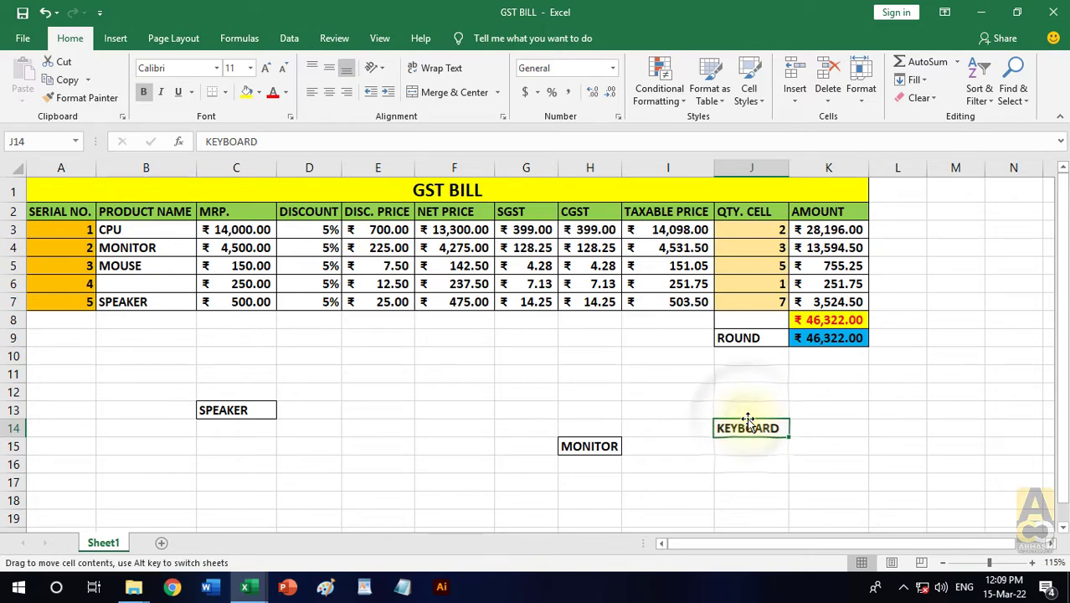
{"action": "left_click_drag", "start_coordinate": [747, 418], "coordinate": [164, 286]}
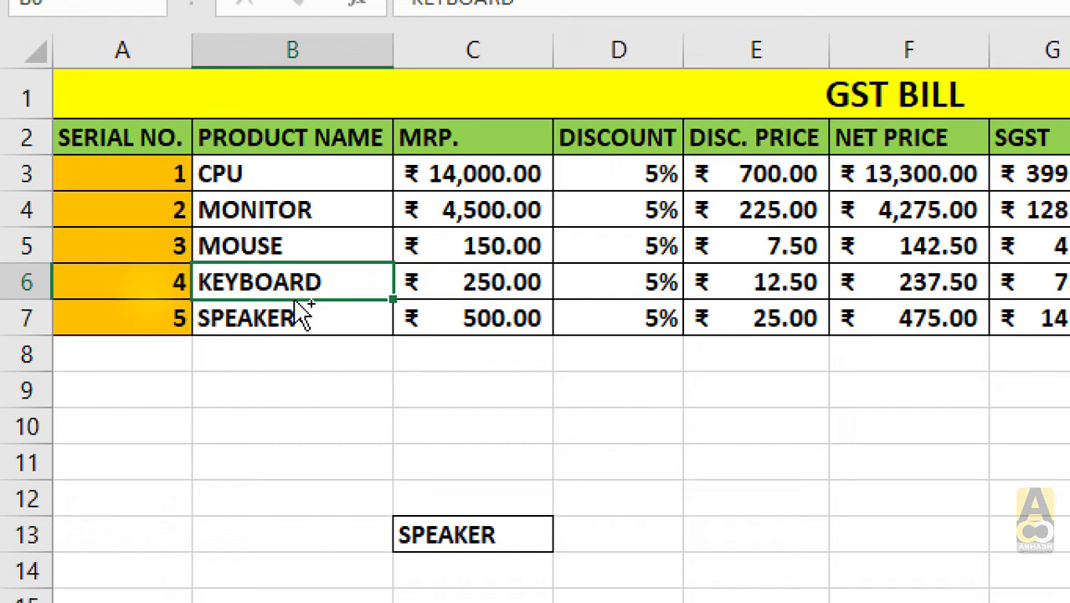
- Copy the KEYBOARD entry from cell B6 directly into cells F12 and D10, without using the clipboard
{"action": "left_click_drag", "start_coordinate": [299, 303], "coordinate": [922, 466]}
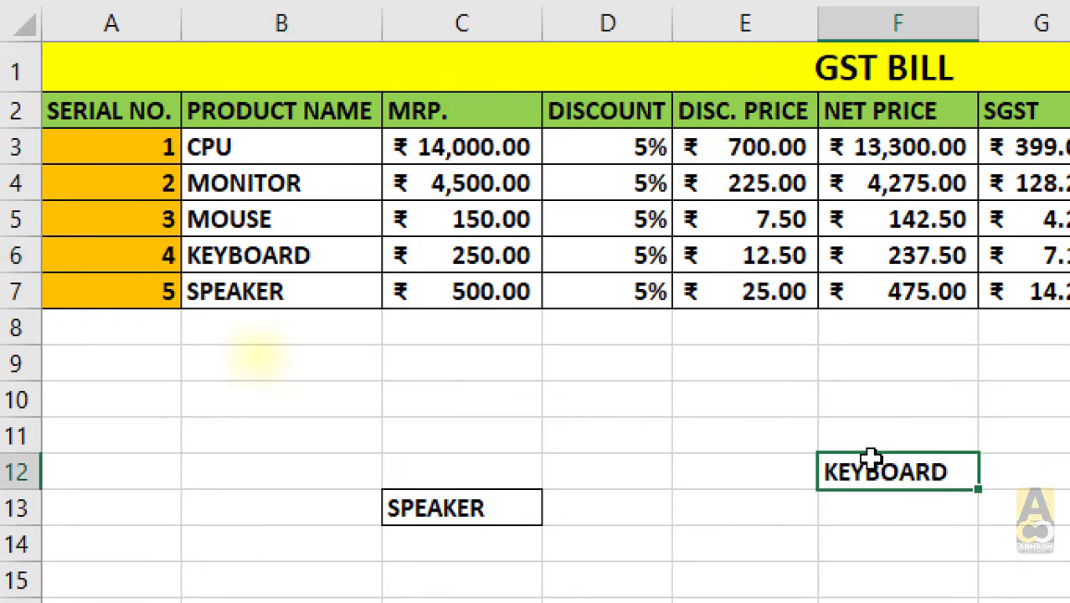
{"action": "left_click", "coordinate": [243, 248]}
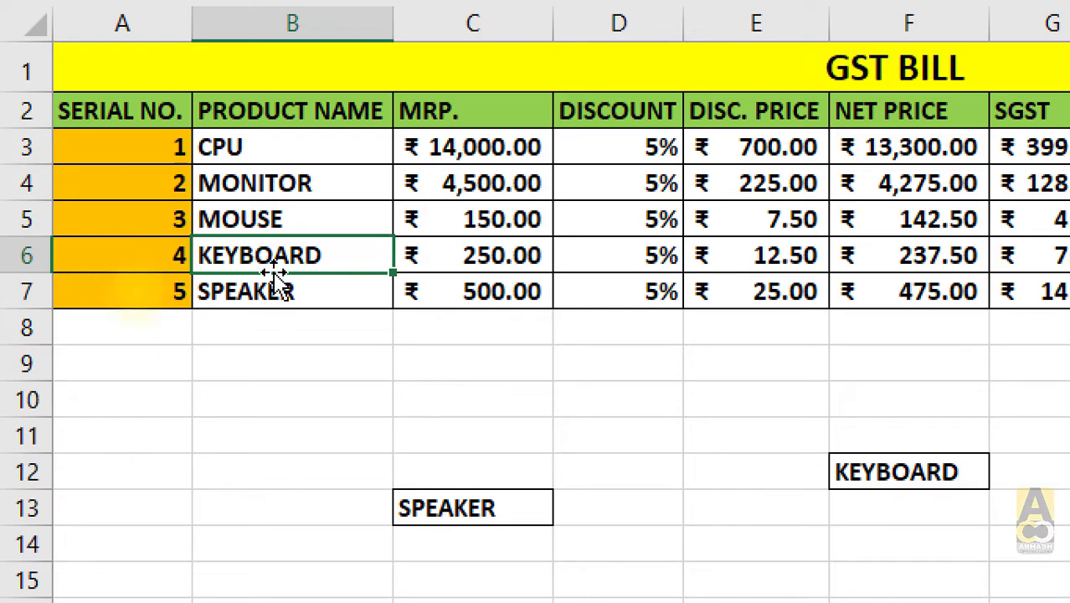
{"action": "left_click_drag", "start_coordinate": [285, 285], "coordinate": [624, 366]}
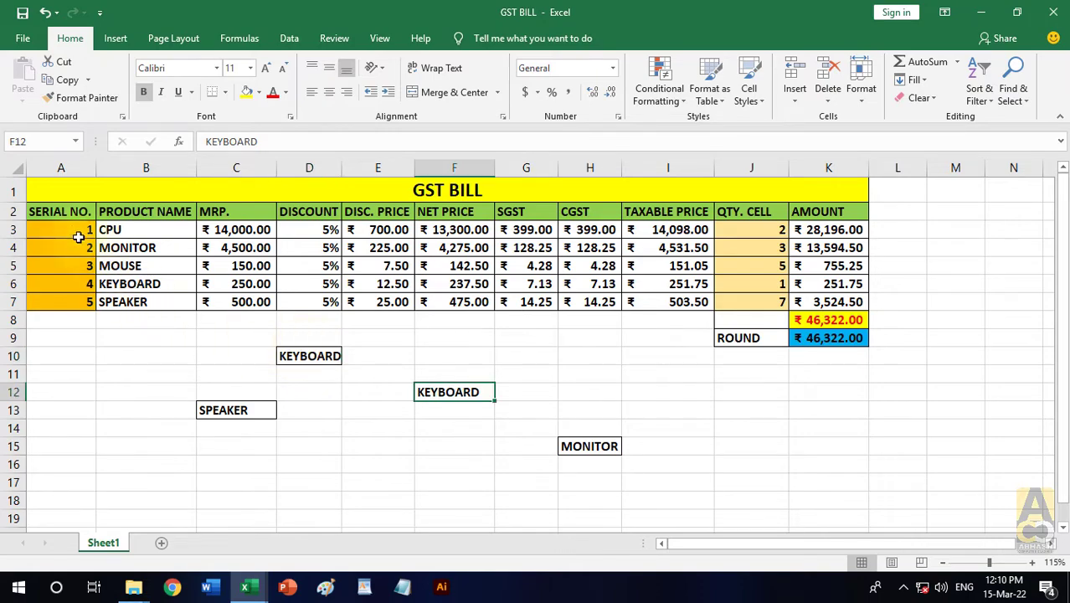
- Copy the serial numbers in A3:A7 directly to A12:A16, keeping the originals, and deselect them
{"action": "left_click_drag", "start_coordinate": [76, 235], "coordinate": [76, 303]}
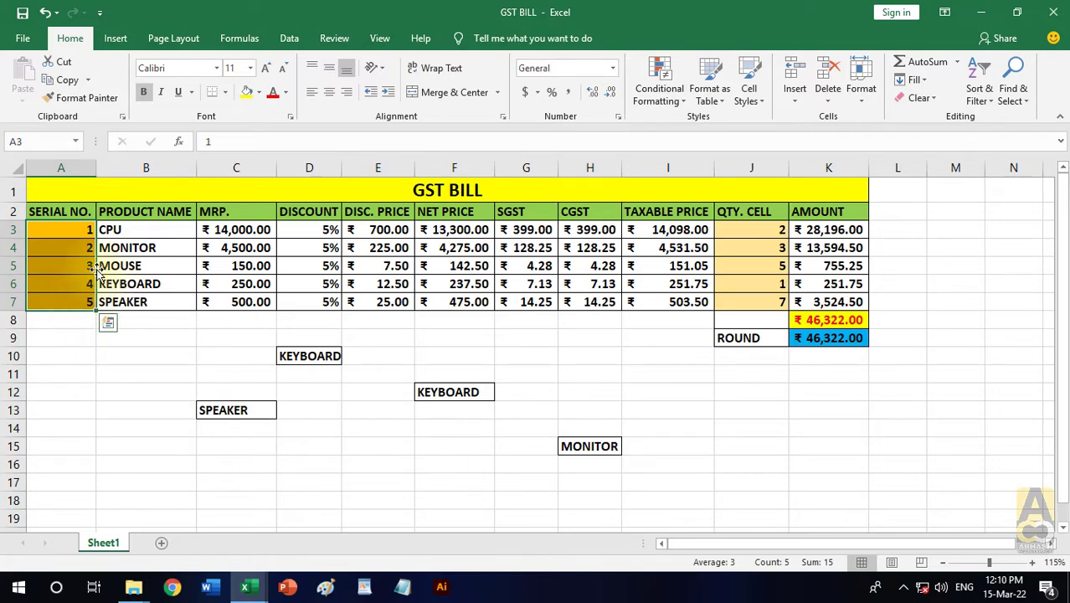
{"action": "left_click_drag", "start_coordinate": [96, 268], "coordinate": [72, 436]}
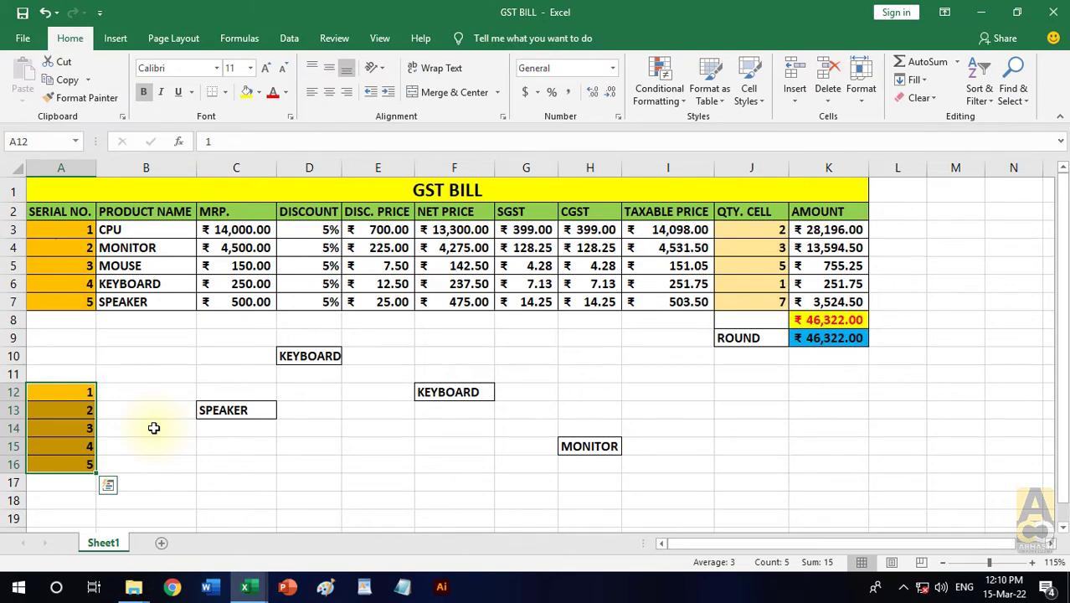
{"action": "left_click", "coordinate": [236, 374]}
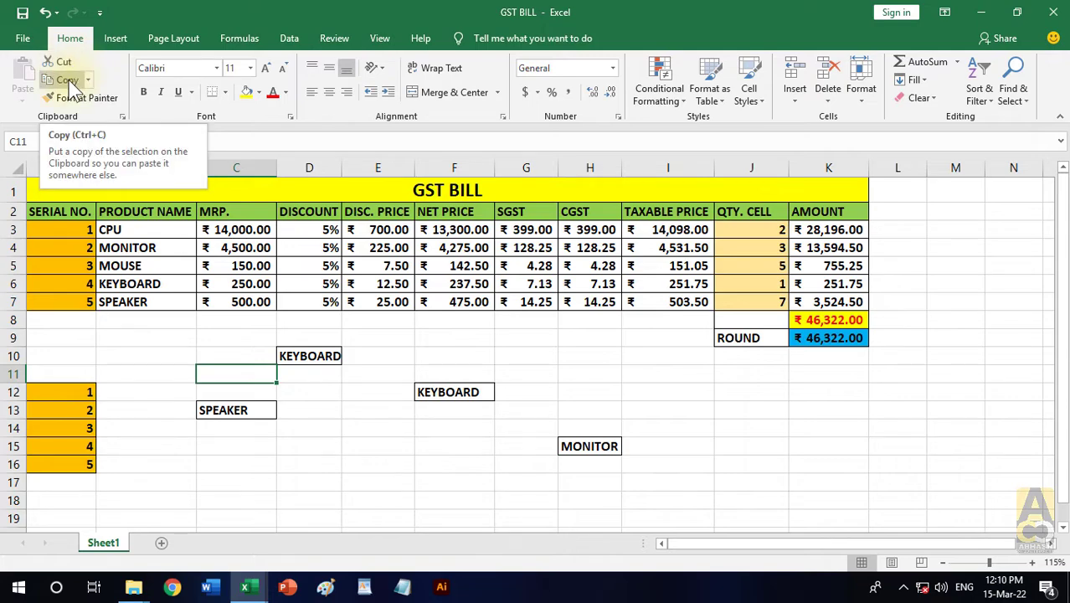
- Copy the whole bill table A1:K9 as a picture, as shown on screen and in Picture format
{"action": "left_click", "coordinate": [88, 80]}
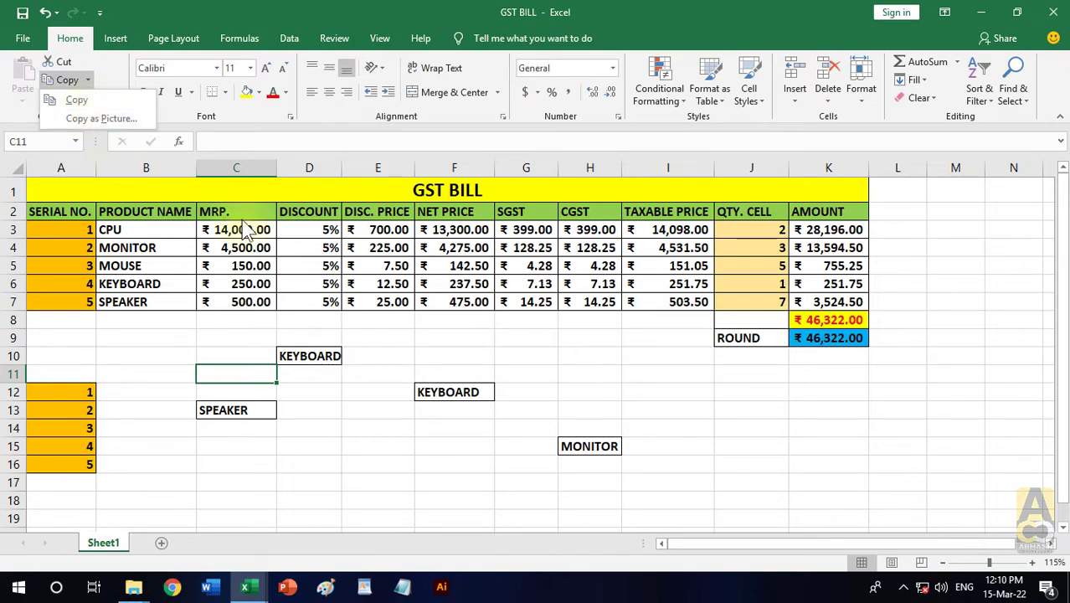
{"action": "left_click", "coordinate": [483, 344]}
{"action": "left_click_drag", "start_coordinate": [169, 191], "coordinate": [730, 337]}
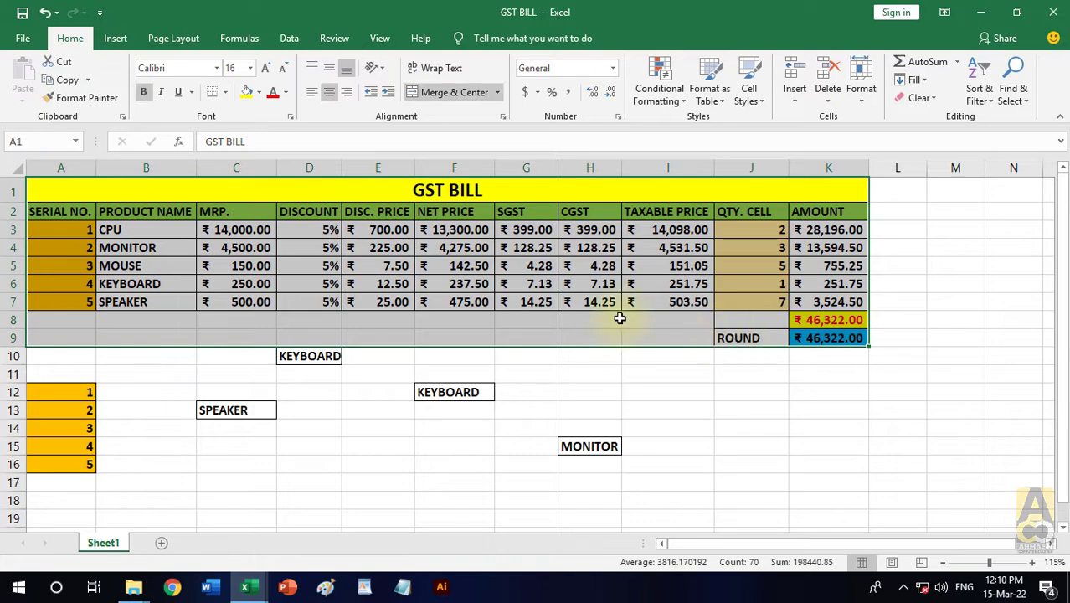
{"action": "left_click", "coordinate": [89, 81]}
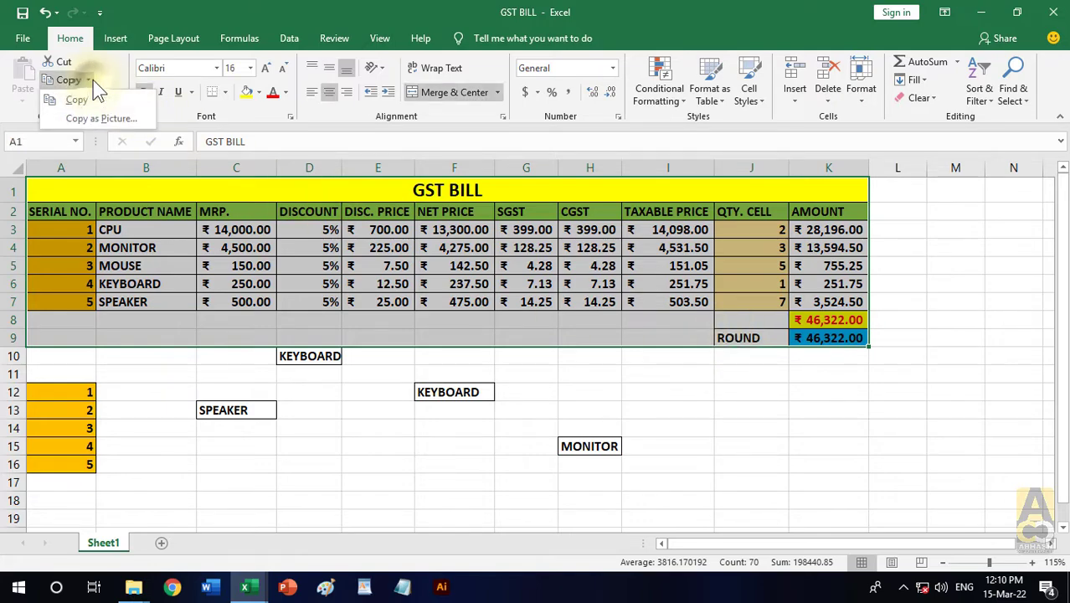
{"action": "left_click", "coordinate": [141, 120]}
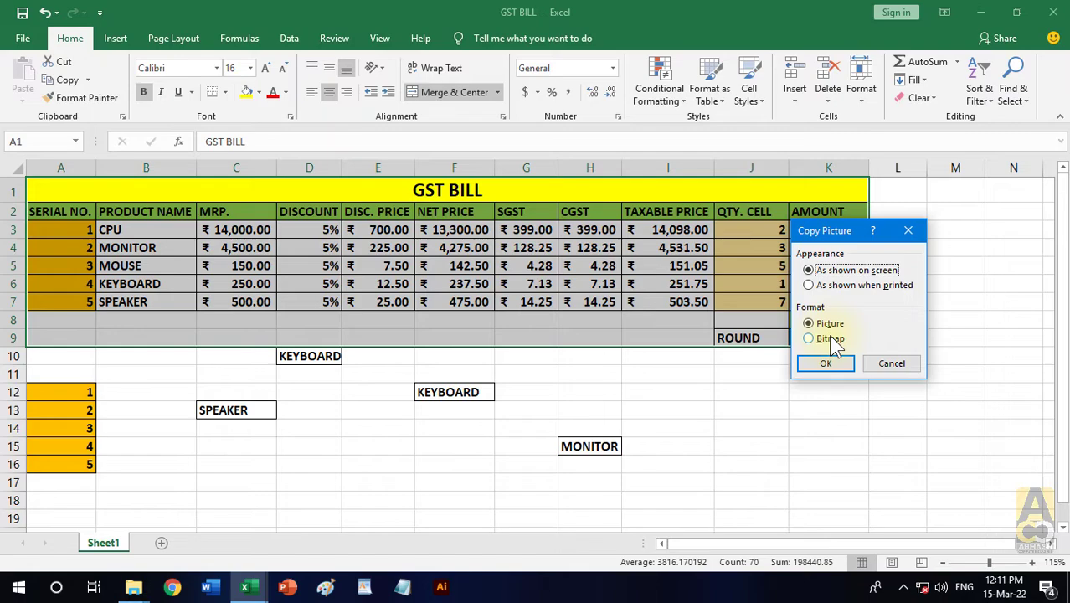
{"action": "left_click", "coordinate": [829, 364]}
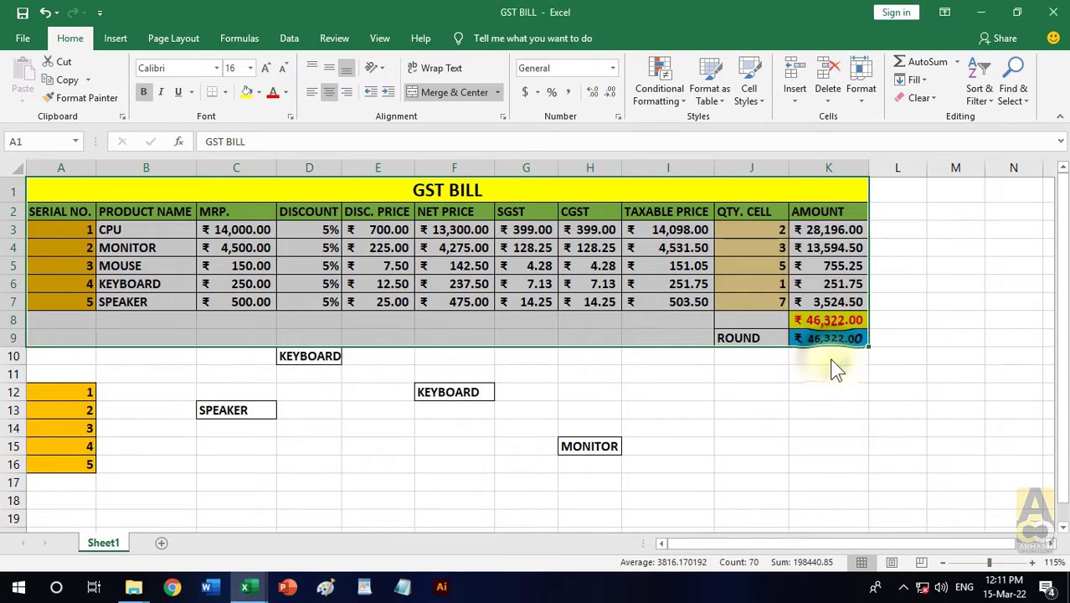
- Paste the bill picture, shrink it to about 1.67" by 8.24", and place it over rows 5 to 12
{"action": "left_click", "coordinate": [88, 81]}
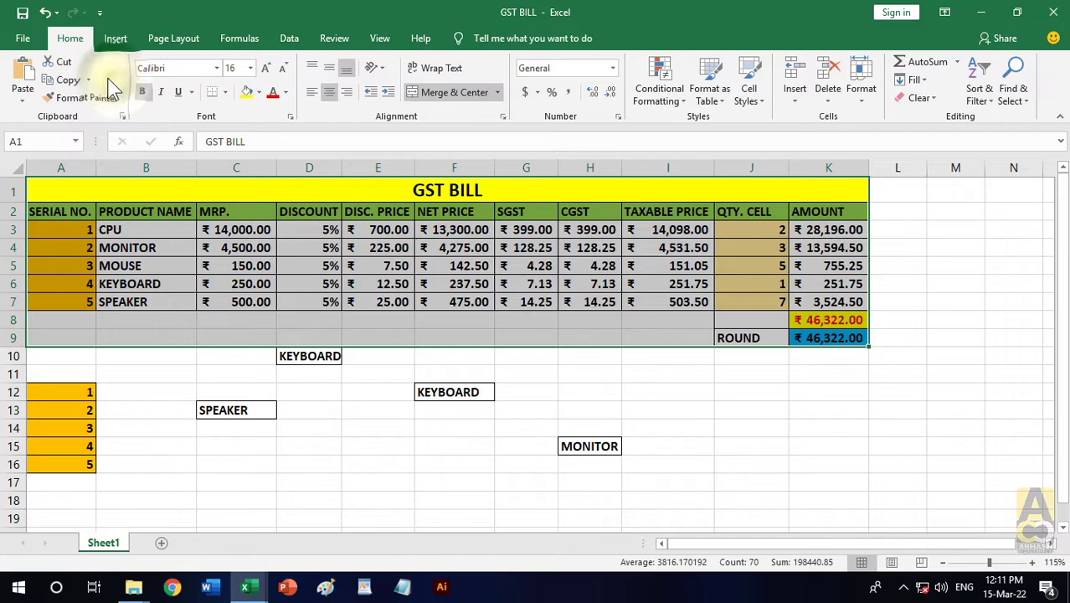
{"action": "left_click", "coordinate": [23, 77]}
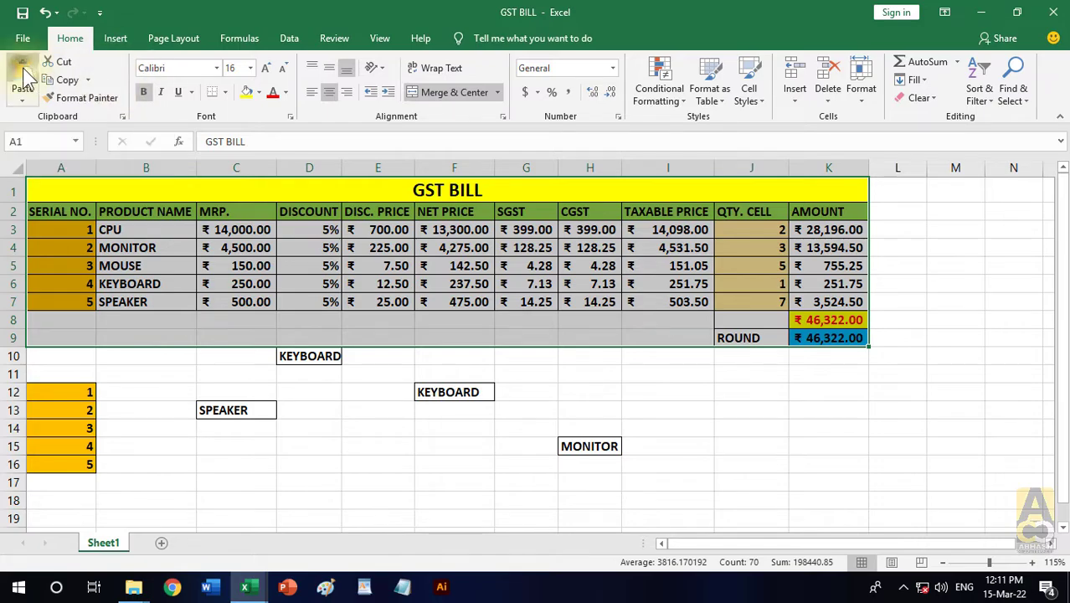
{"action": "left_click_drag", "start_coordinate": [497, 219], "coordinate": [667, 317]}
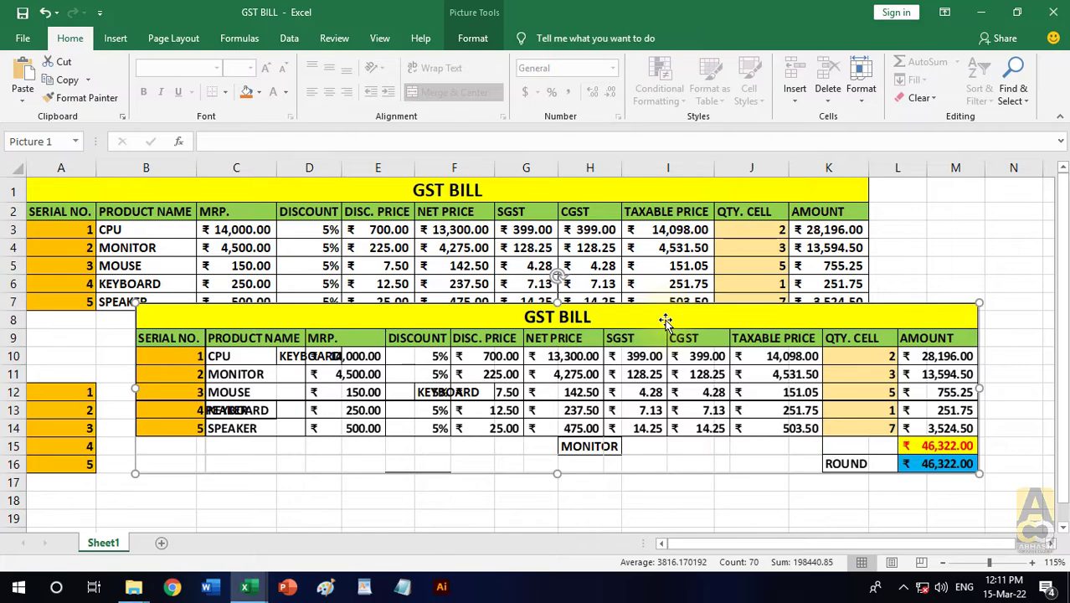
{"action": "left_click_drag", "start_coordinate": [978, 303], "coordinate": [847, 372]}
{"action": "left_click_drag", "start_coordinate": [688, 356], "coordinate": [844, 256]}
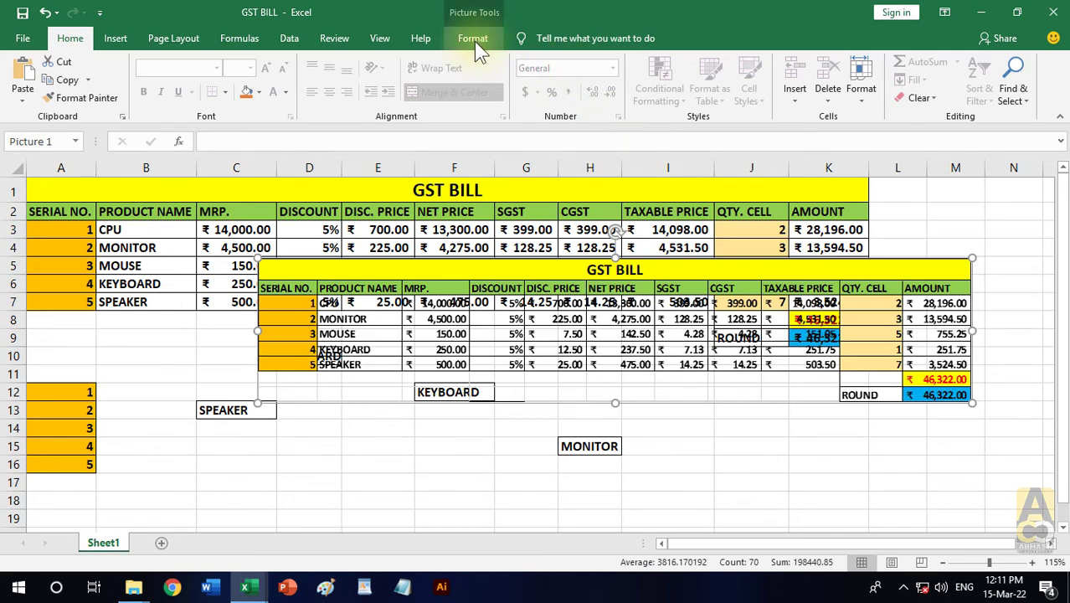
- Apply the Bevel Perspective picture style to the pasted bill picture
{"action": "left_click", "coordinate": [474, 41]}
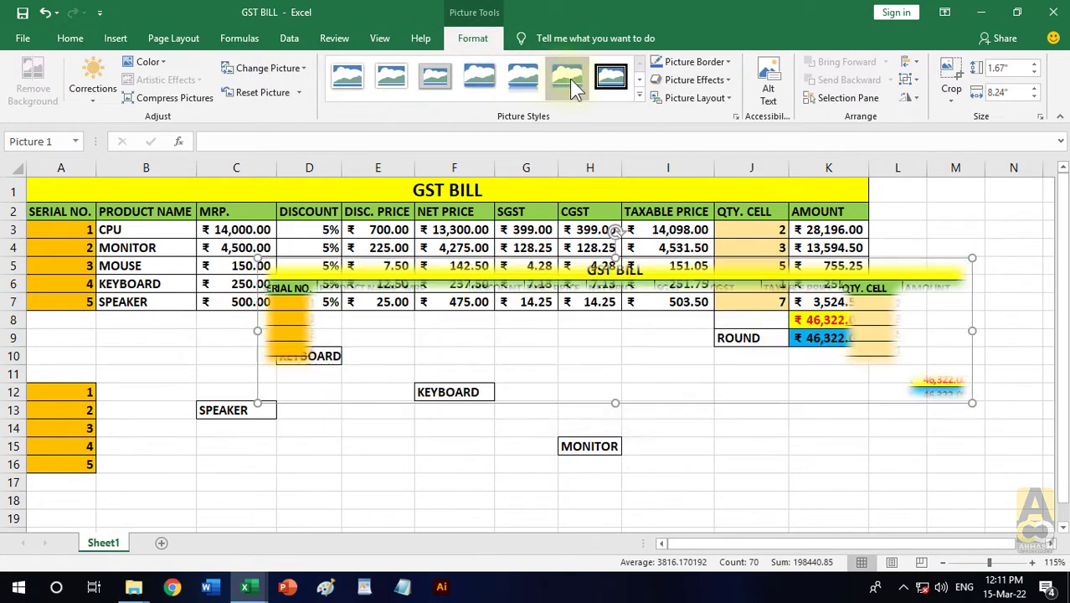
{"action": "left_click", "coordinate": [635, 78]}
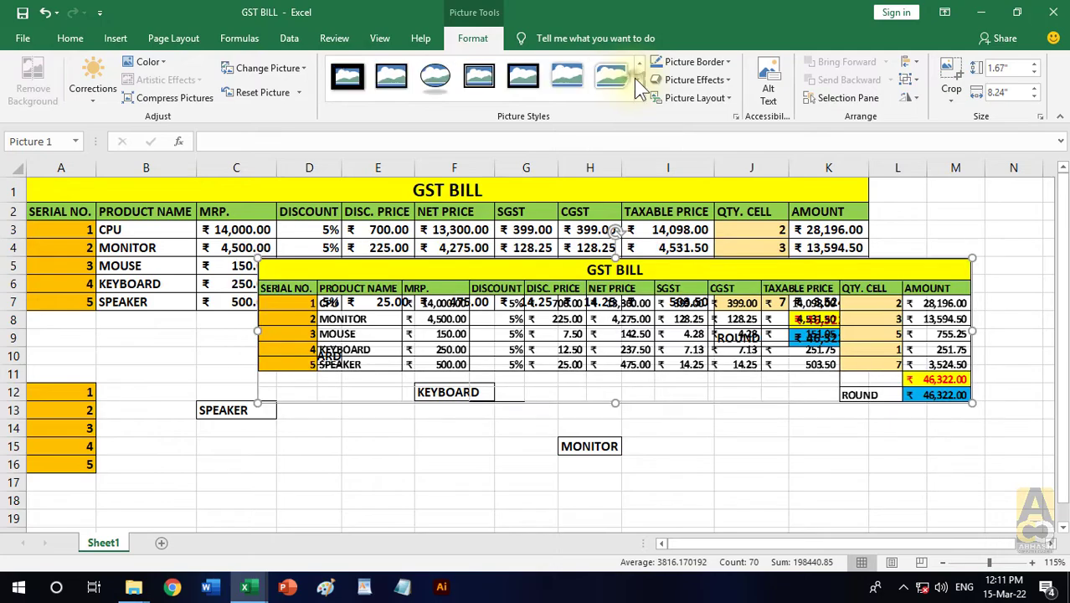
{"action": "left_click", "coordinate": [634, 77]}
{"action": "left_click", "coordinate": [633, 78]}
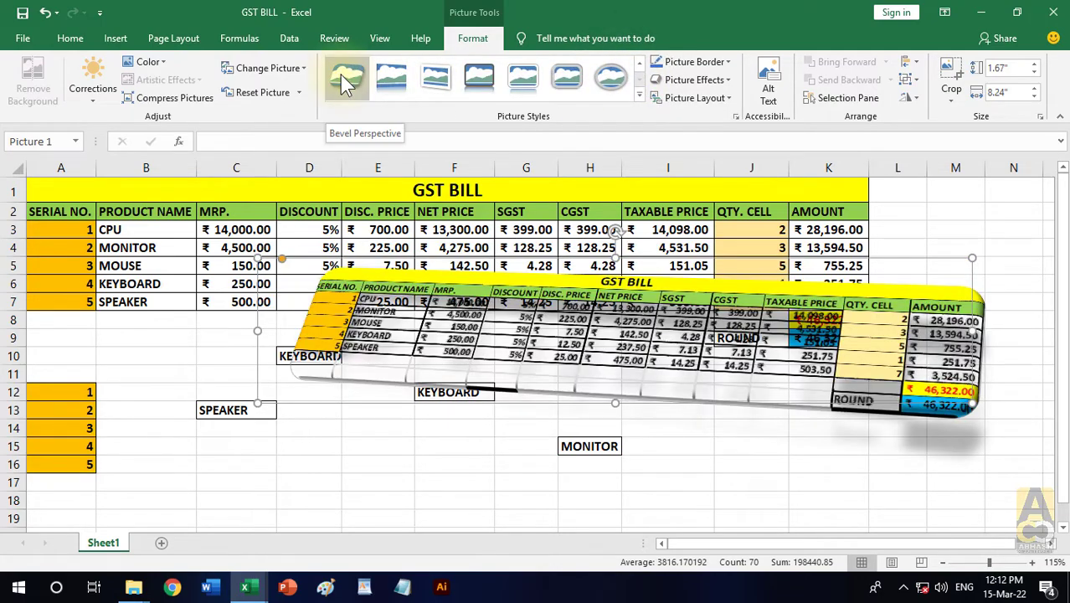
{"action": "left_click", "coordinate": [340, 75]}
- Move the styled bill picture into the empty area below the MONITOR entry, around rows 17 to 24
{"action": "left_click_drag", "start_coordinate": [823, 300], "coordinate": [775, 459]}
{"action": "scroll", "coordinate": [390, 315], "scroll_direction": "down", "scroll_amount": 1}
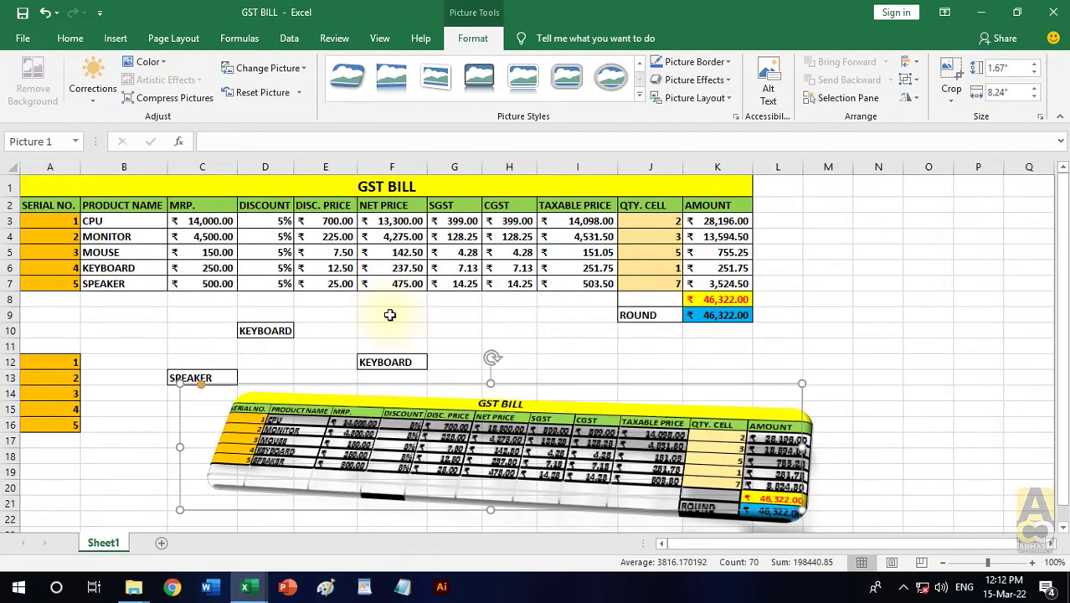
{"action": "scroll", "coordinate": [389, 315], "scroll_direction": "down", "scroll_amount": 2}
{"action": "left_click_drag", "start_coordinate": [670, 318], "coordinate": [740, 353]}
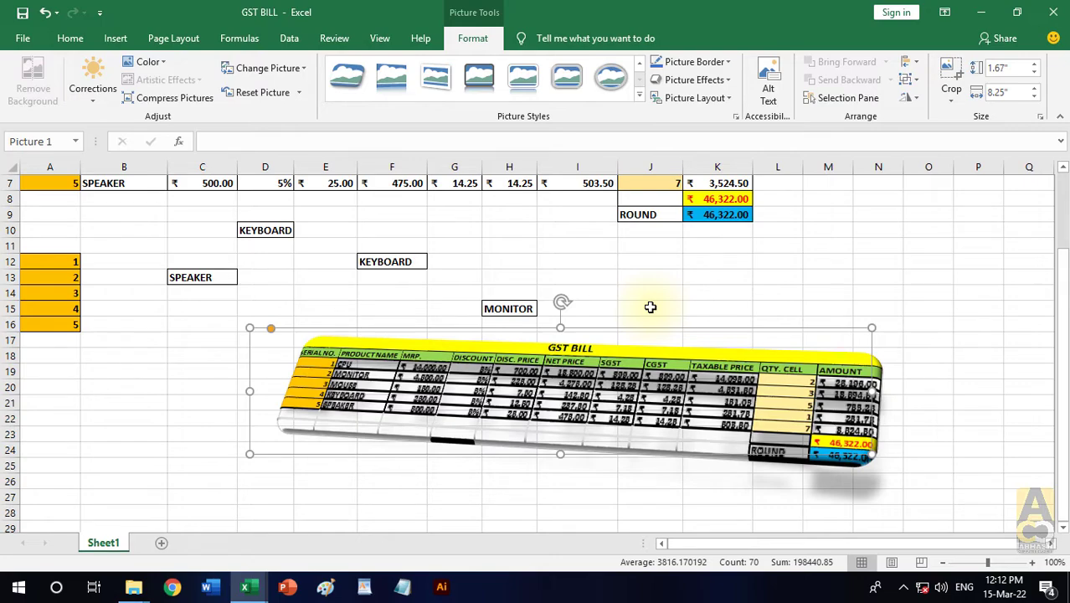
- Copy the bill picture, shift it slightly upward, and delete it from the sheet
{"action": "left_click", "coordinate": [72, 38]}
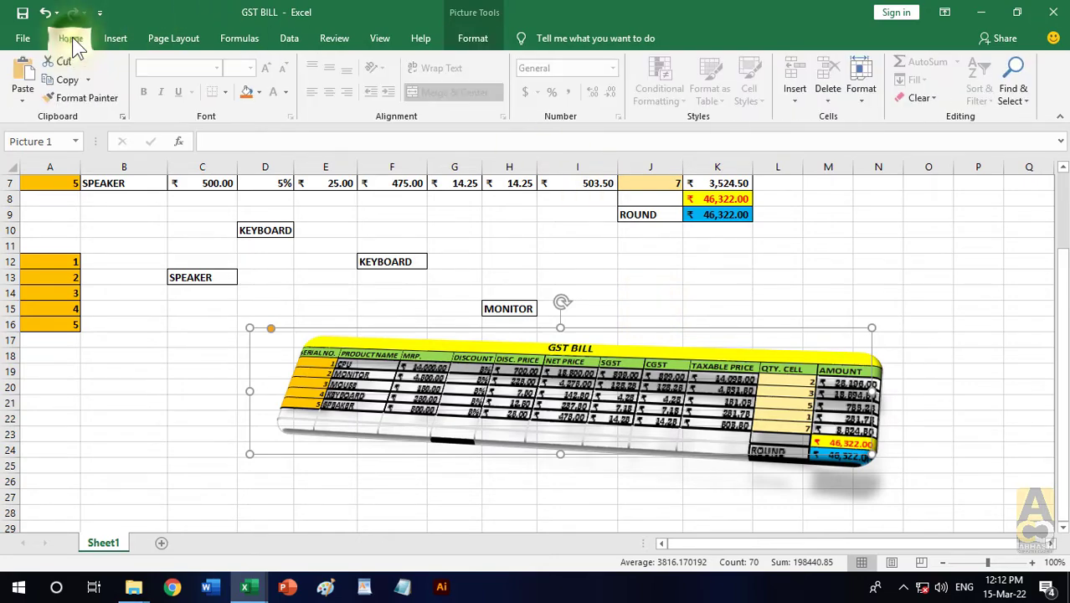
{"action": "left_click", "coordinate": [89, 79]}
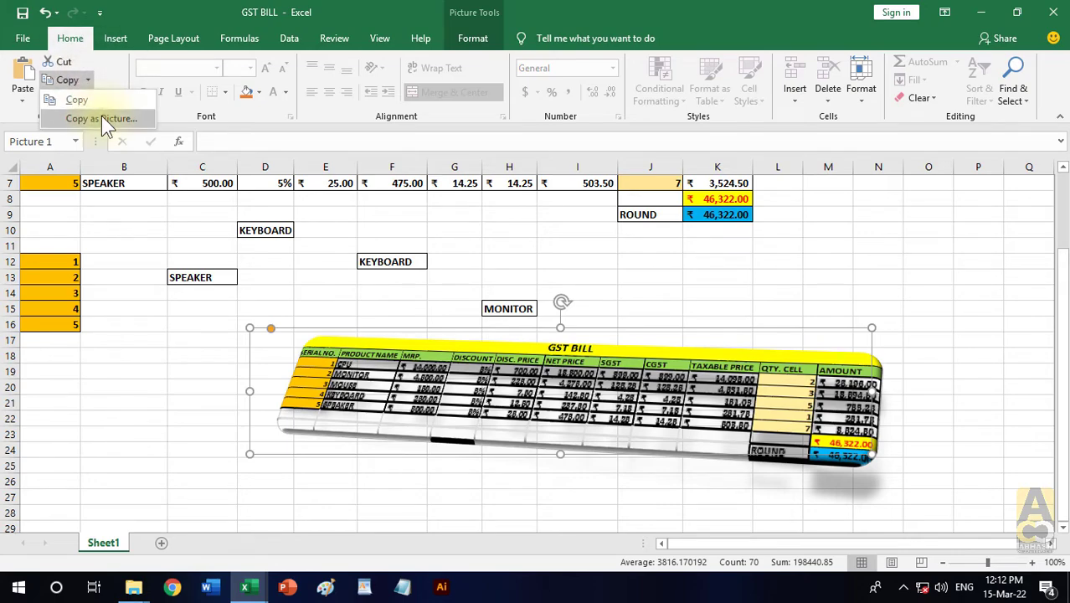
{"action": "left_click", "coordinate": [88, 102]}
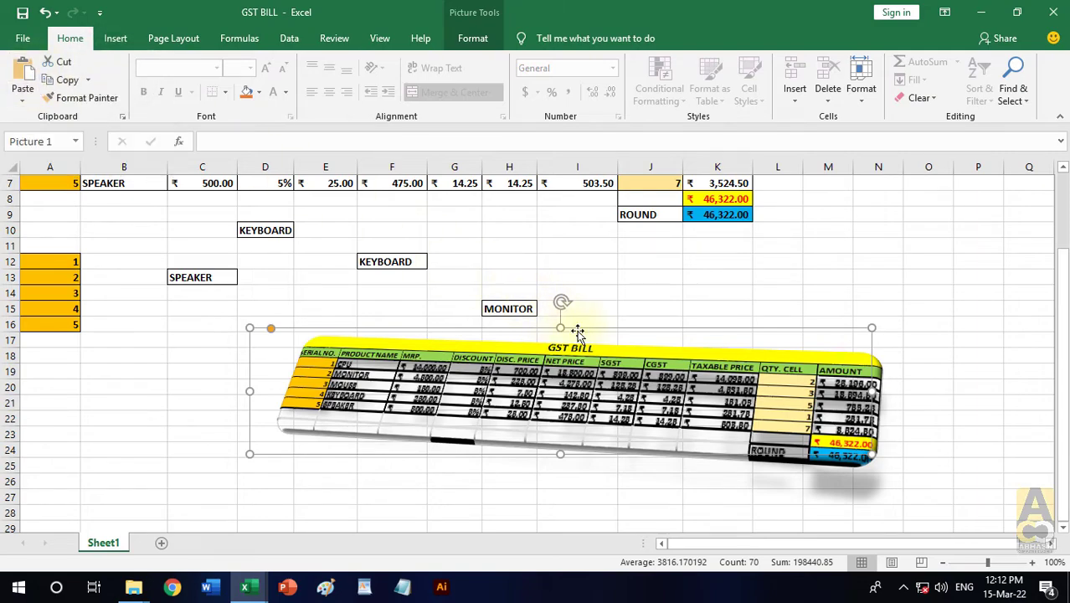
{"action": "left_click_drag", "start_coordinate": [614, 325], "coordinate": [628, 311]}
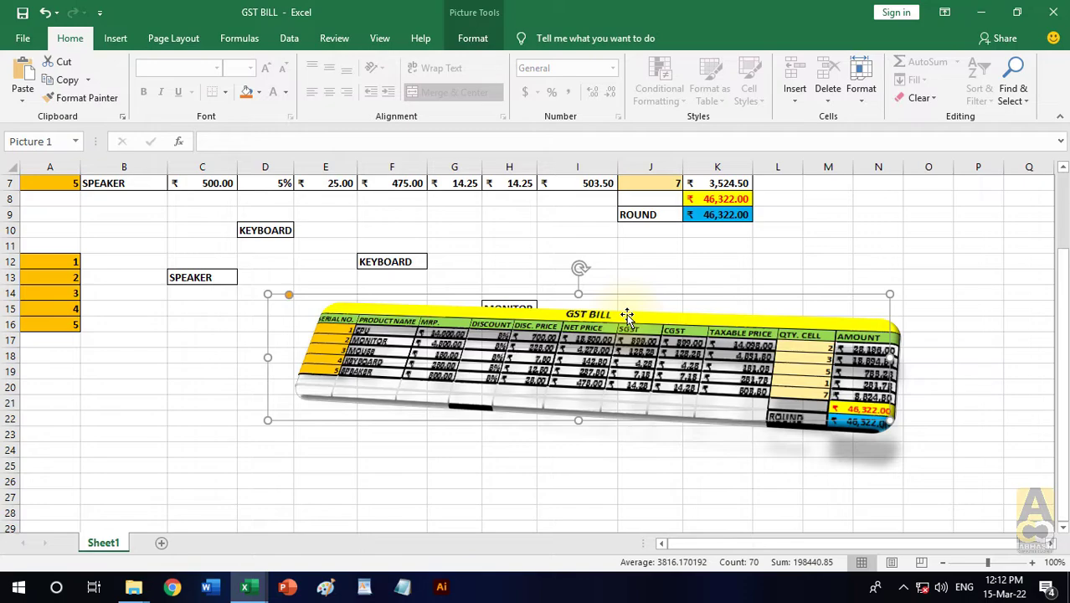
{"action": "key", "text": "Delete"}
{"action": "scroll", "coordinate": [628, 317], "scroll_direction": "up", "scroll_amount": 2}
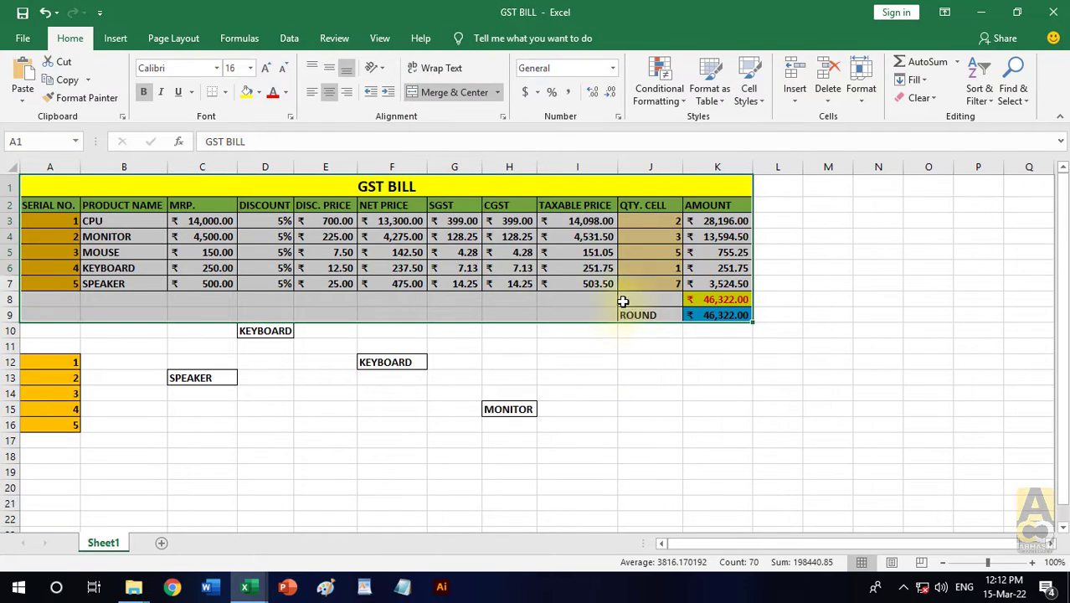
{"action": "left_click", "coordinate": [87, 79]}
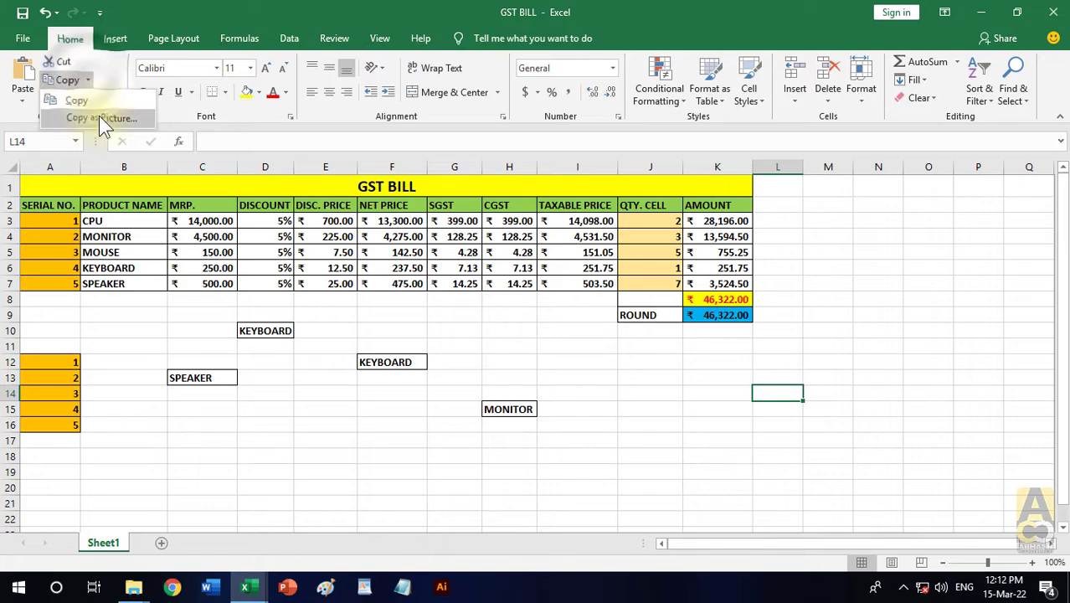
{"action": "left_click", "coordinate": [113, 78]}
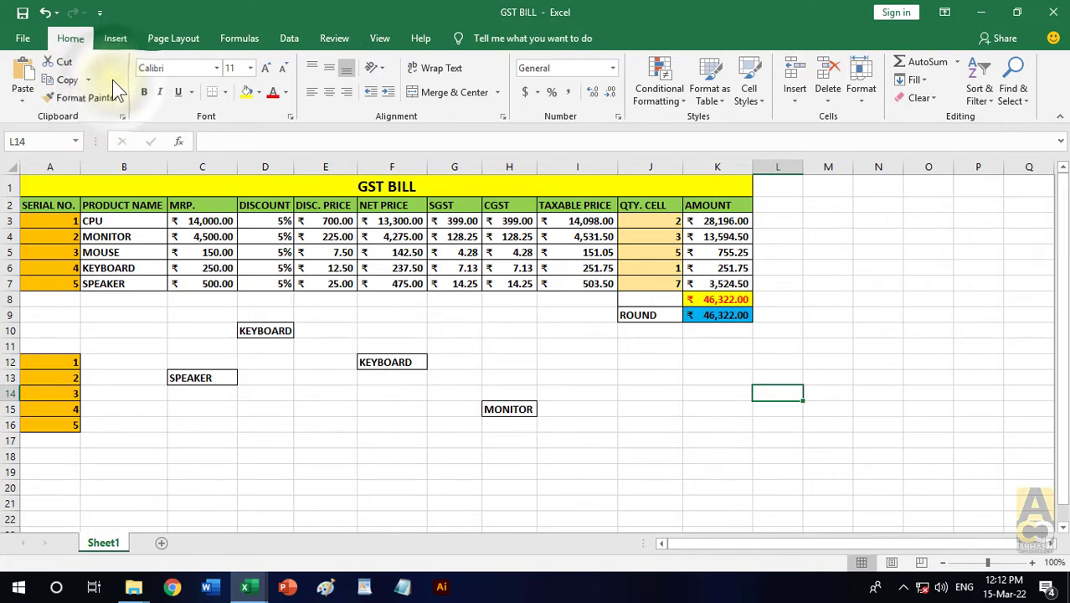
{"action": "left_click", "coordinate": [108, 98]}
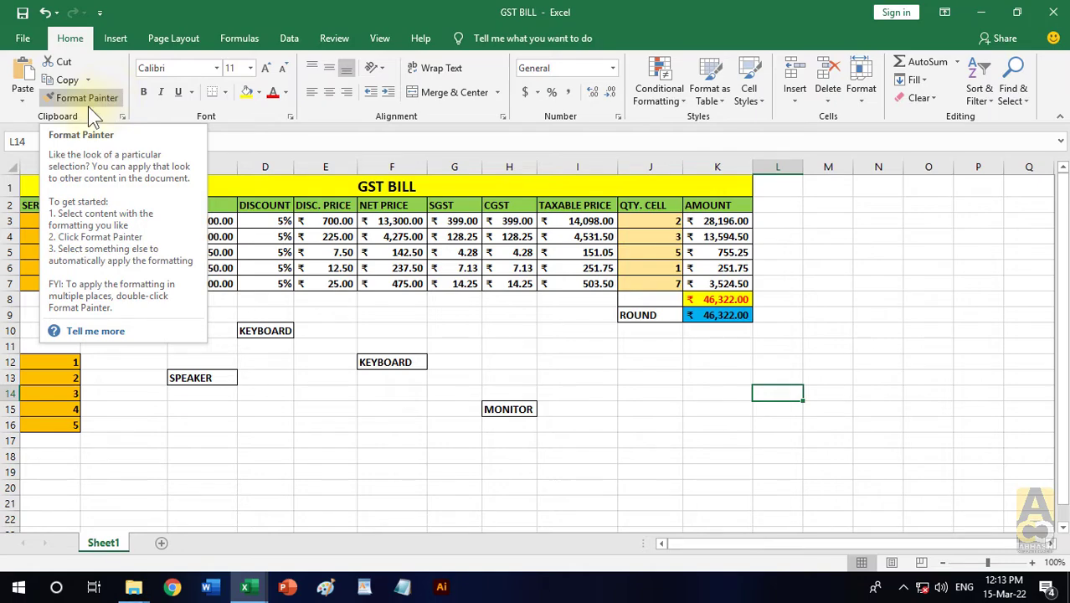
- Enter a sample first name in lowercase in cell J14
{"action": "left_click", "coordinate": [667, 392]}
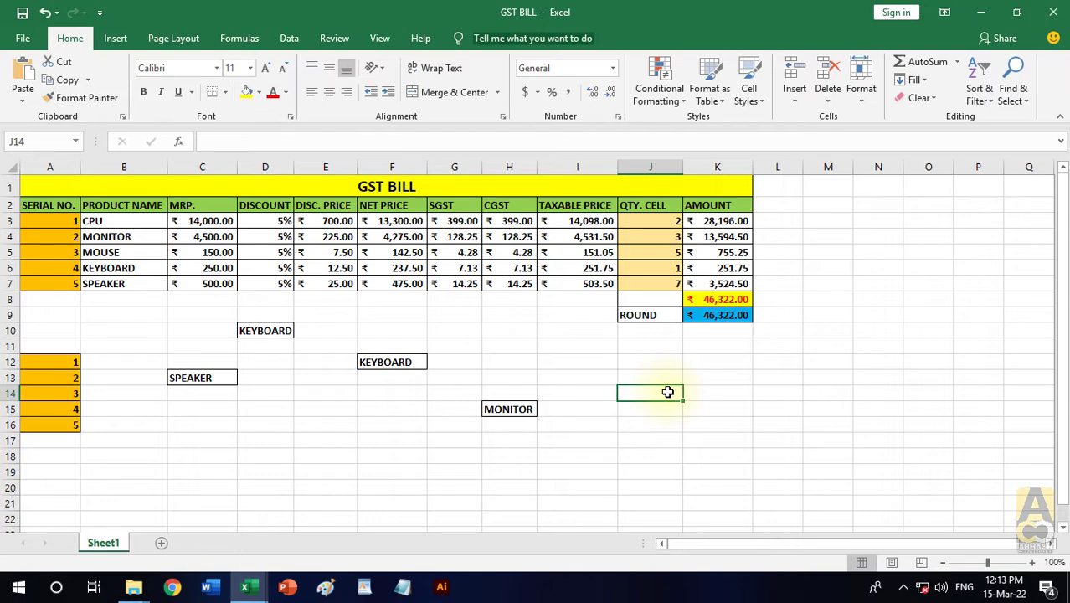
{"action": "type", "text": "amit"}
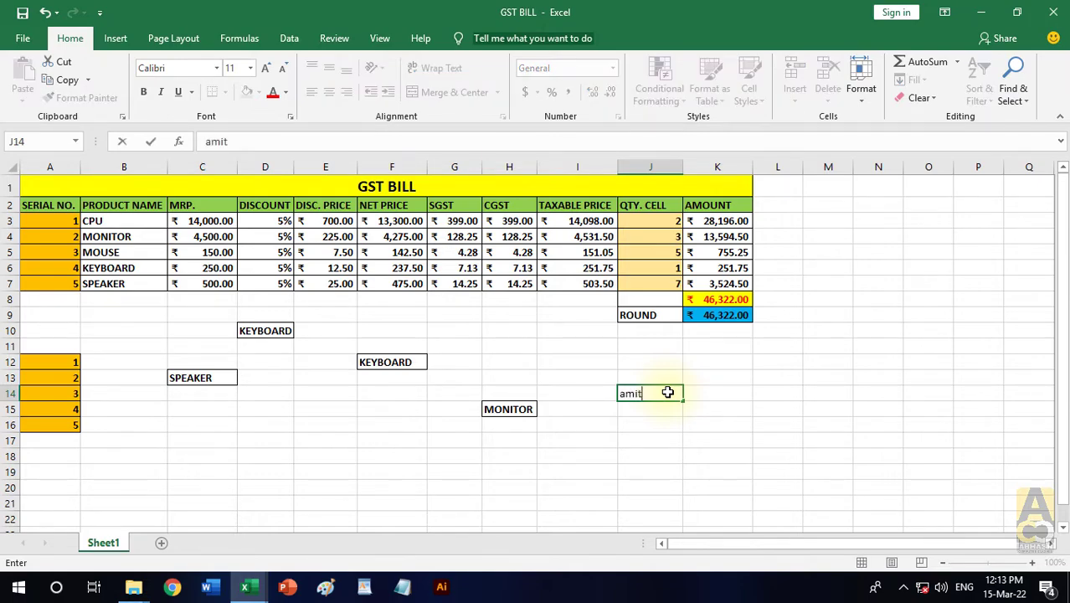
{"action": "key", "text": "Return"}
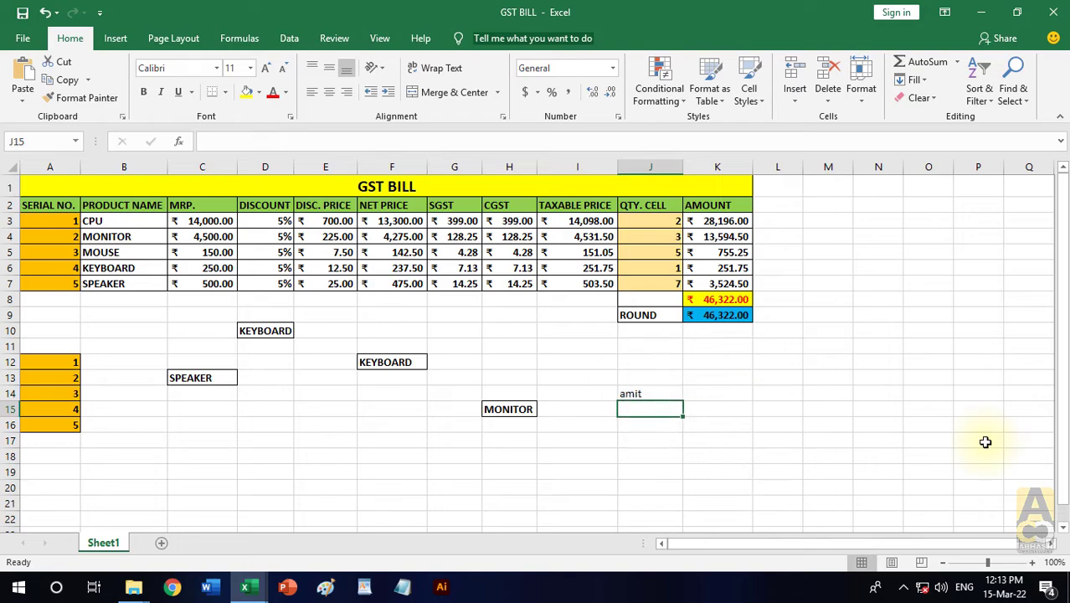
- Enter the value 78 in cell J15, below the sample name
{"action": "type", "text": "78"}
{"action": "key", "text": "Return"}
{"action": "left_click", "coordinate": [906, 441]}
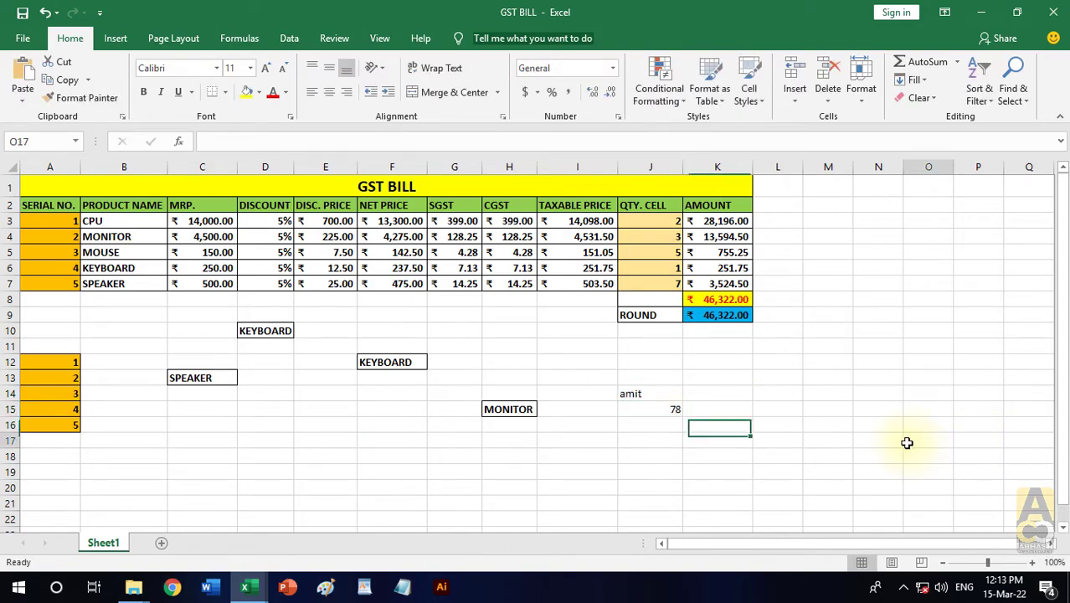
- Copy the formatting of the SERIAL NO. header in A2 onto the sample name in J14 with Format Painter
{"action": "left_click", "coordinate": [656, 393]}
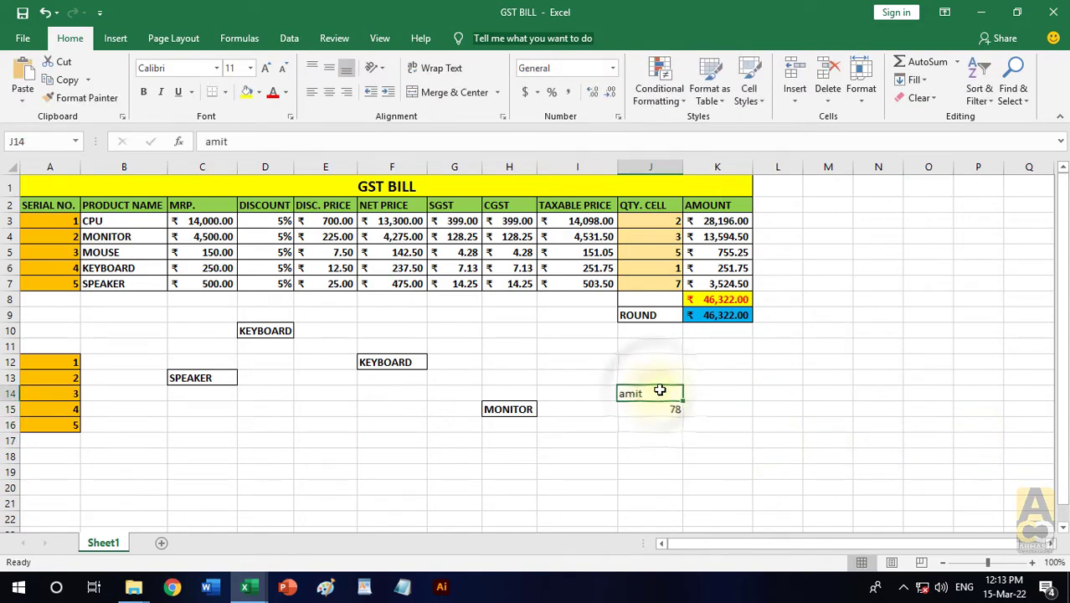
{"action": "left_click", "coordinate": [56, 205]}
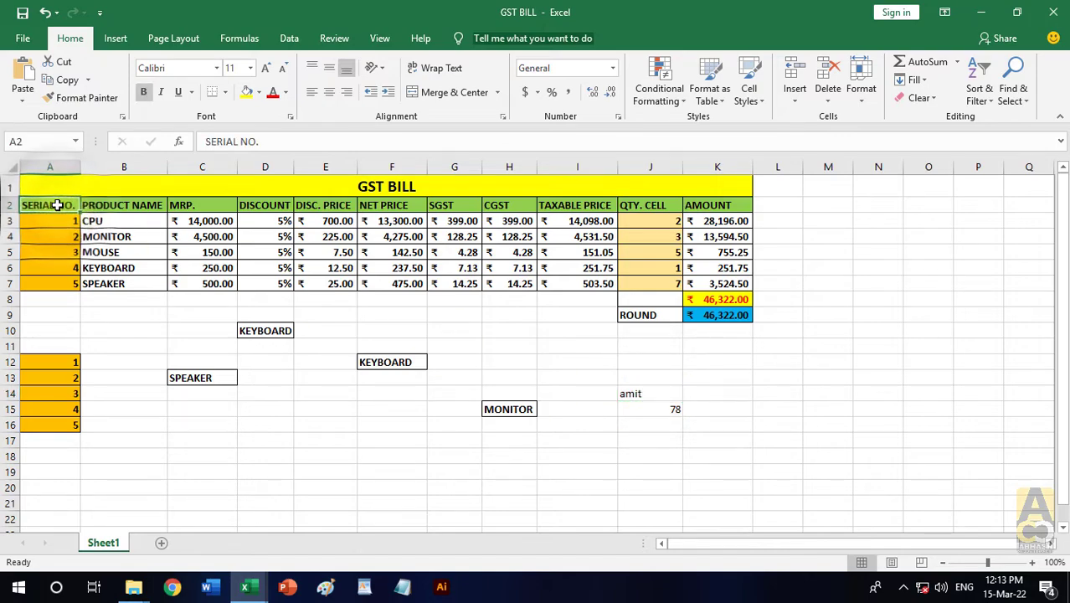
{"action": "left_click", "coordinate": [115, 310]}
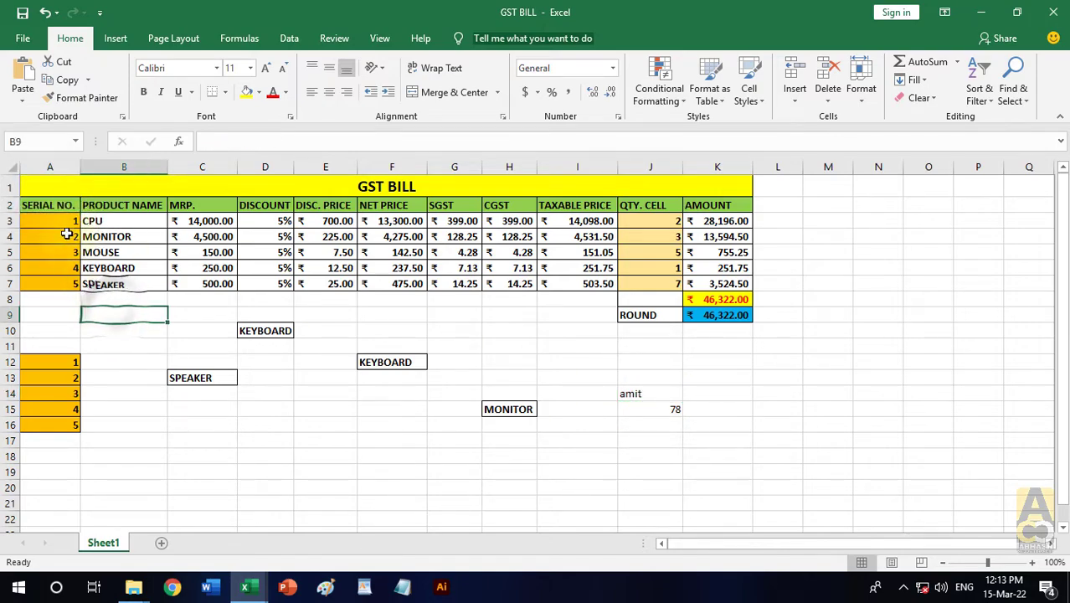
{"action": "left_click", "coordinate": [51, 206]}
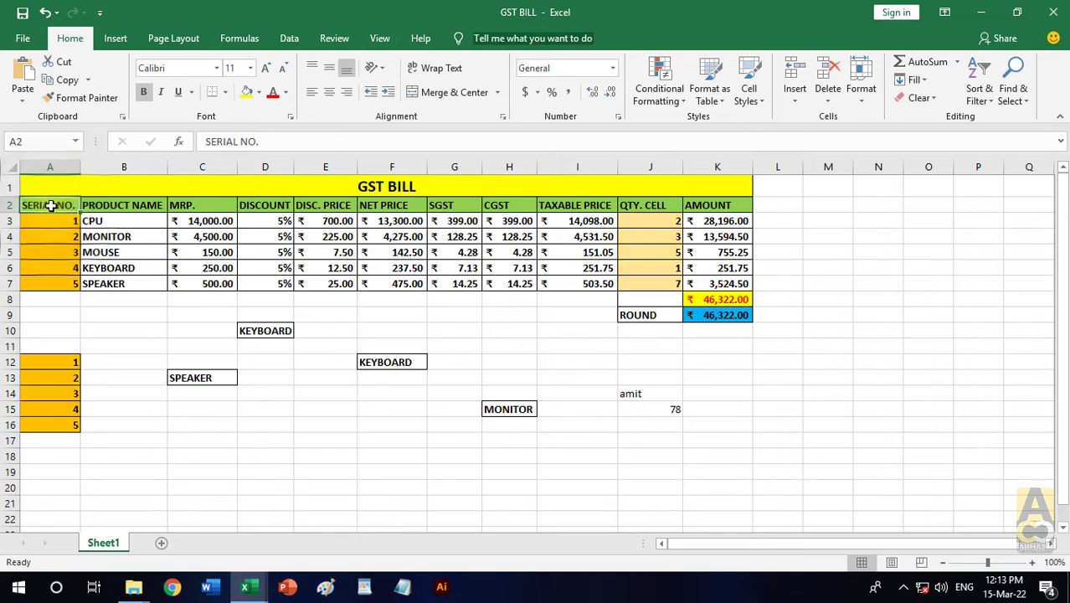
{"action": "left_click", "coordinate": [92, 99]}
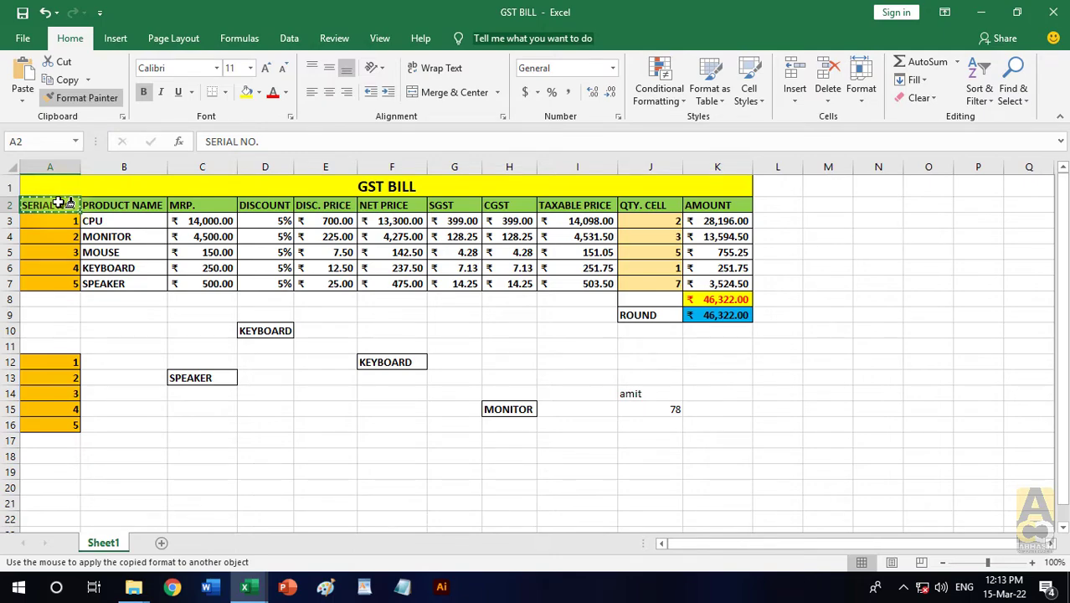
{"action": "left_click", "coordinate": [638, 396]}
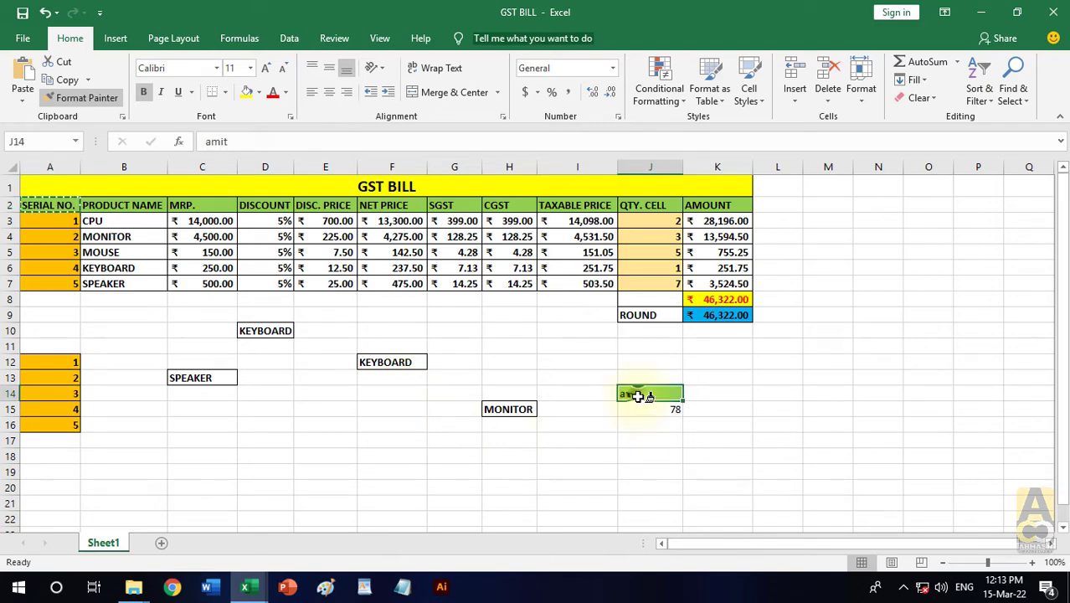
{"action": "left_click", "coordinate": [758, 409]}
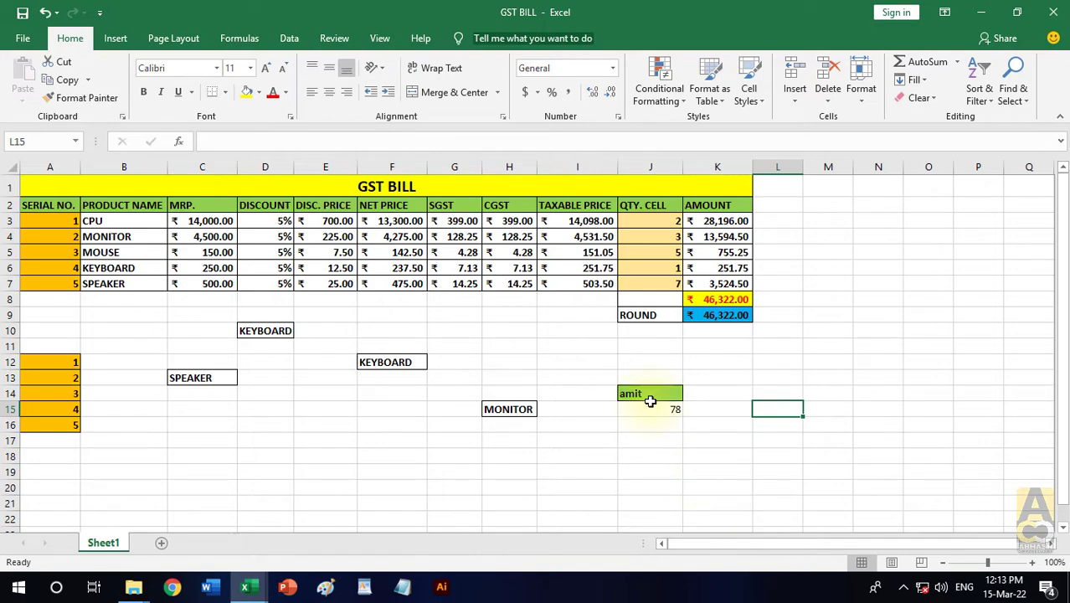
- Apply the merged yellow formatting of the GST BILL title to the sample name in J14 with Format Painter
{"action": "left_click", "coordinate": [384, 188]}
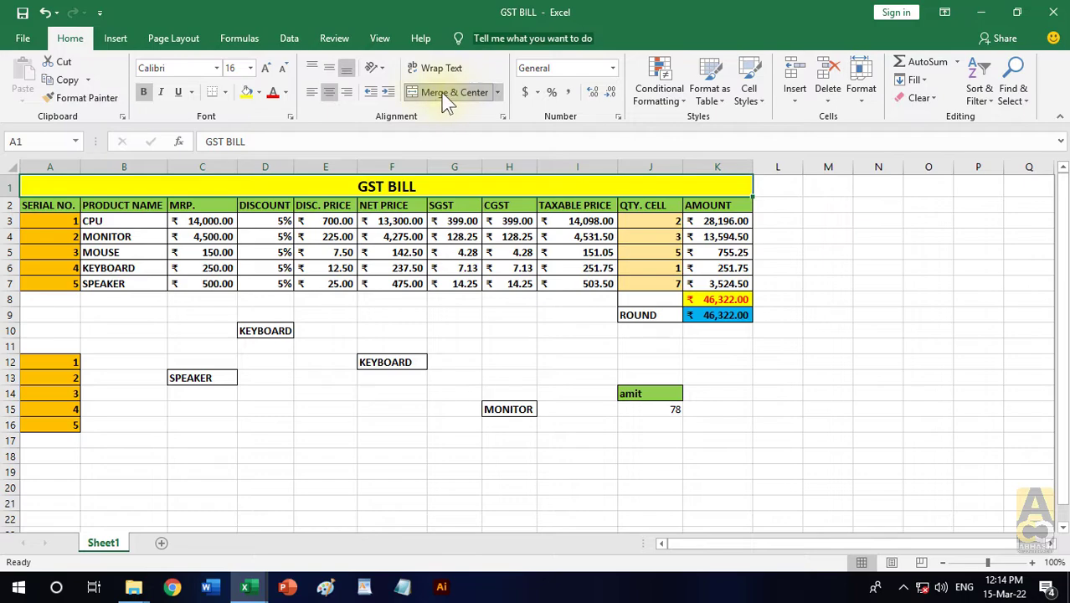
{"action": "left_click", "coordinate": [499, 377]}
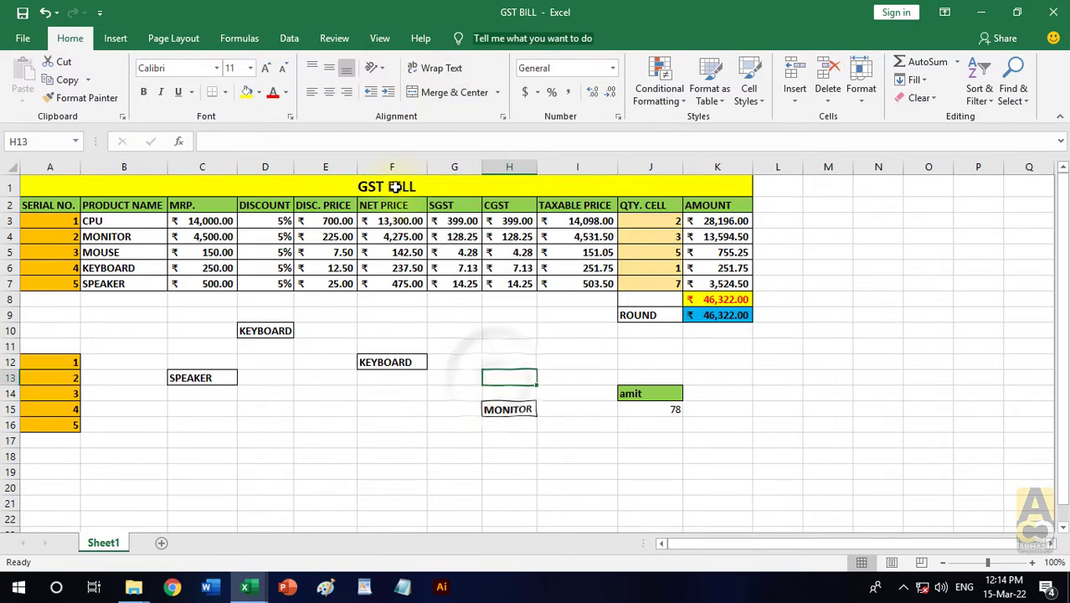
{"action": "left_click", "coordinate": [393, 188]}
{"action": "left_click", "coordinate": [87, 98]}
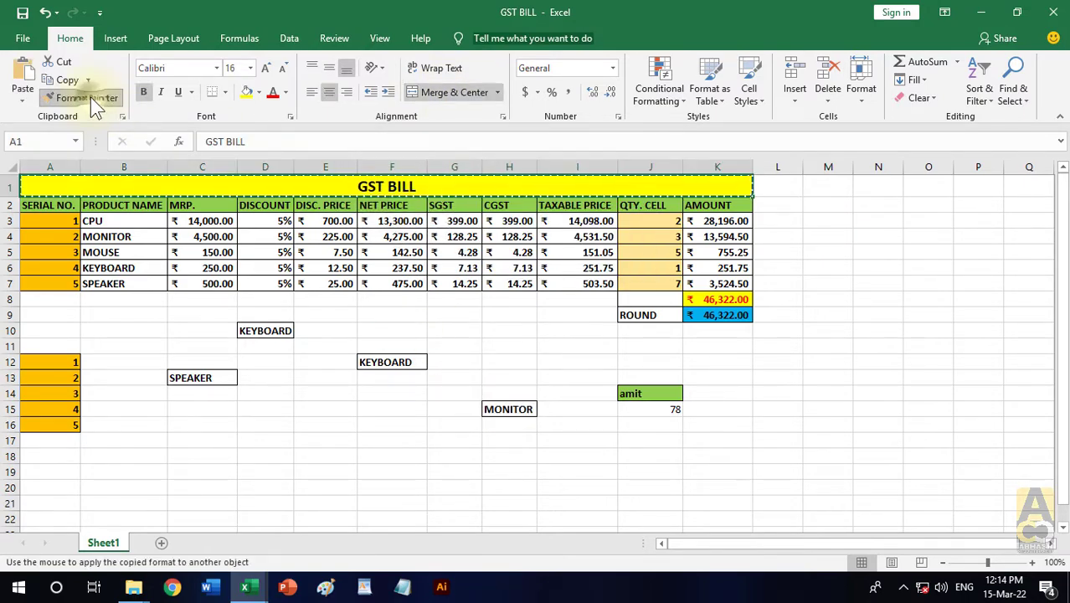
{"action": "left_click", "coordinate": [647, 395]}
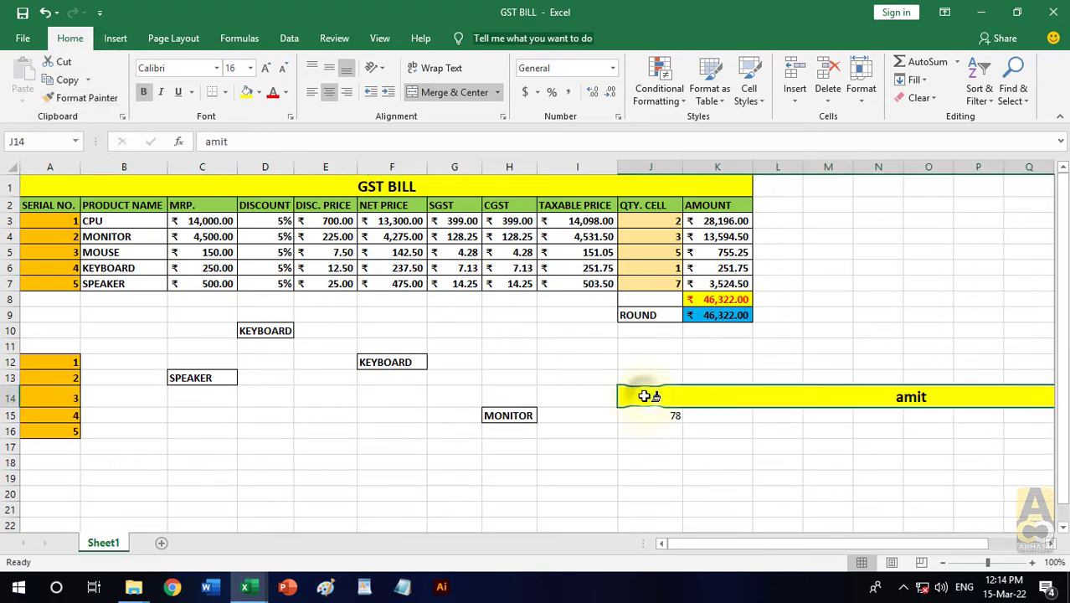
{"action": "left_click", "coordinate": [717, 474]}
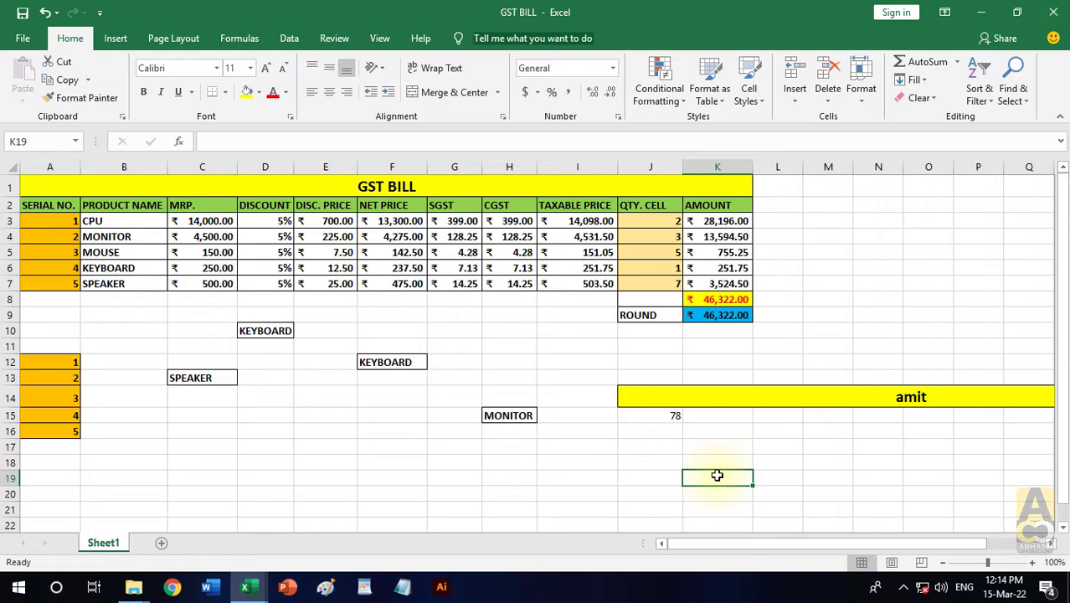
{"action": "left_click", "coordinate": [394, 187]}
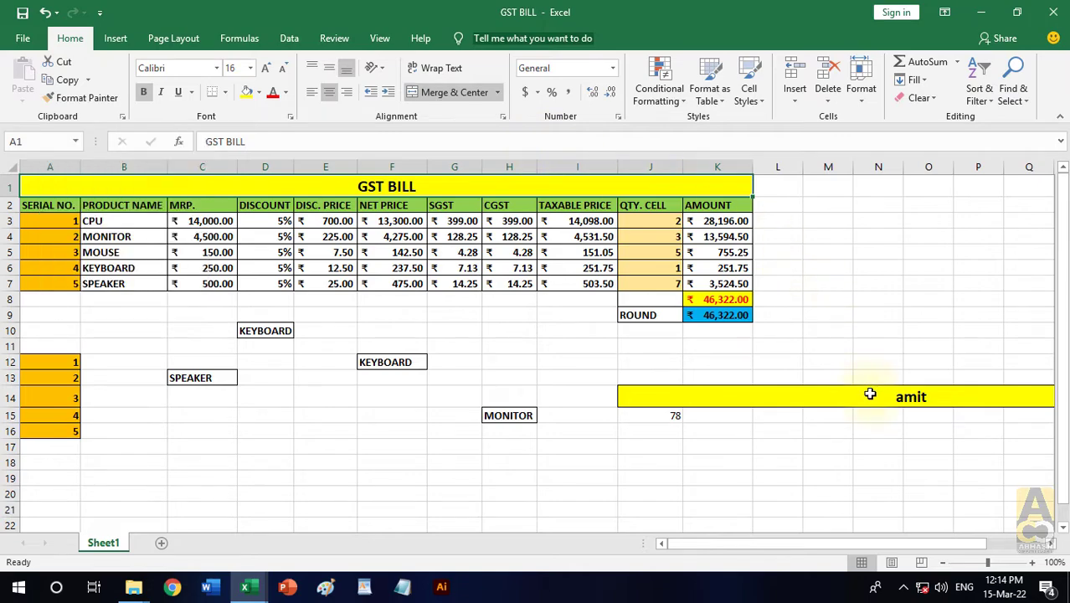
{"action": "left_click", "coordinate": [769, 461]}
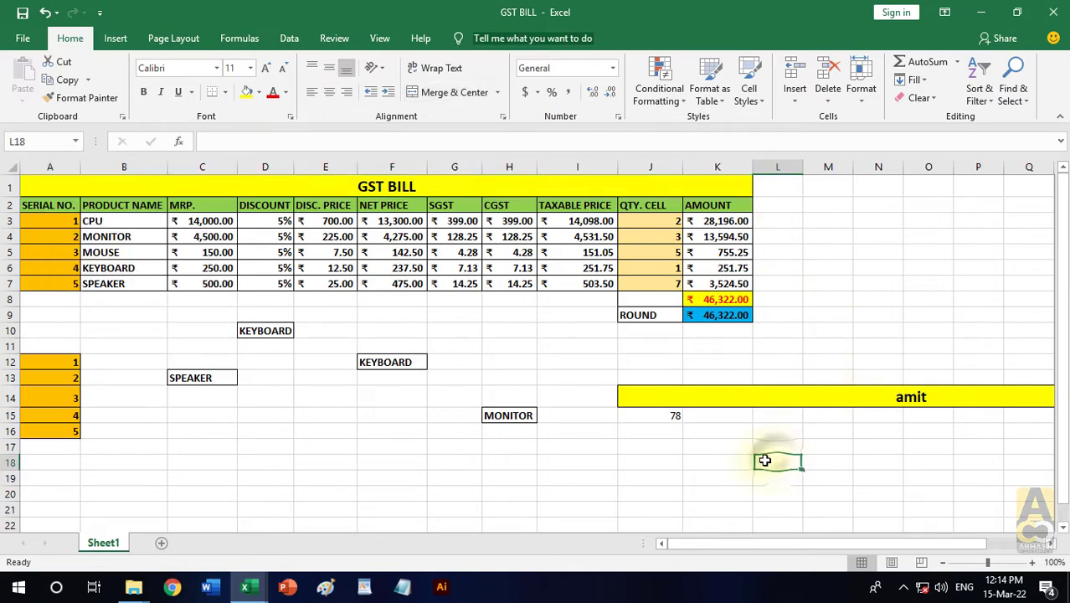
- Browse the accounting currency symbols available for cell J15, down to the Indian rupee entries, without applying one
{"action": "left_click", "coordinate": [536, 93]}
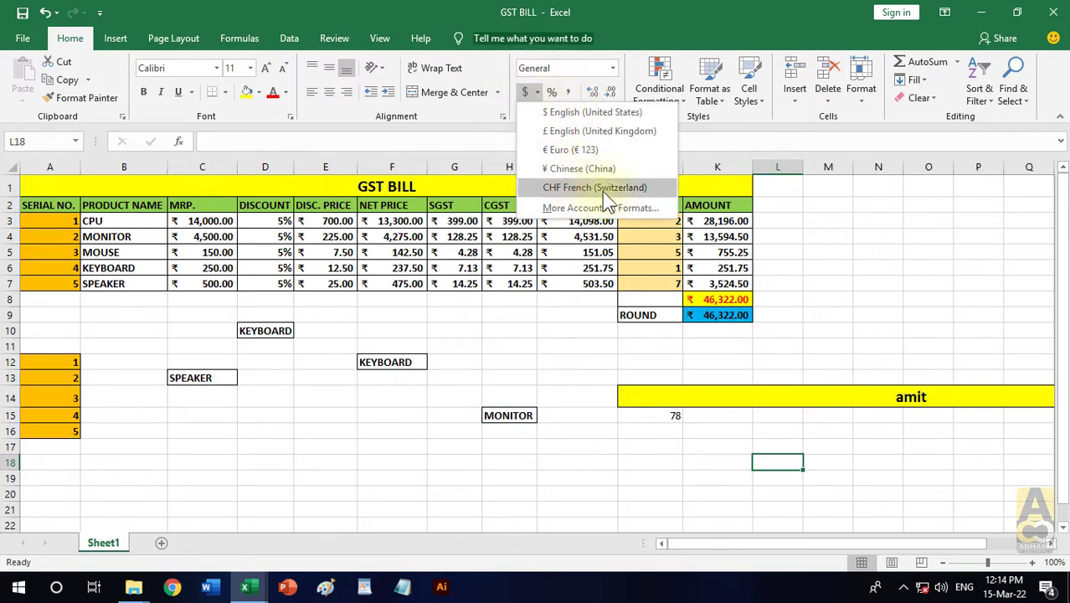
{"action": "left_click", "coordinate": [498, 381]}
{"action": "left_click", "coordinate": [304, 222]}
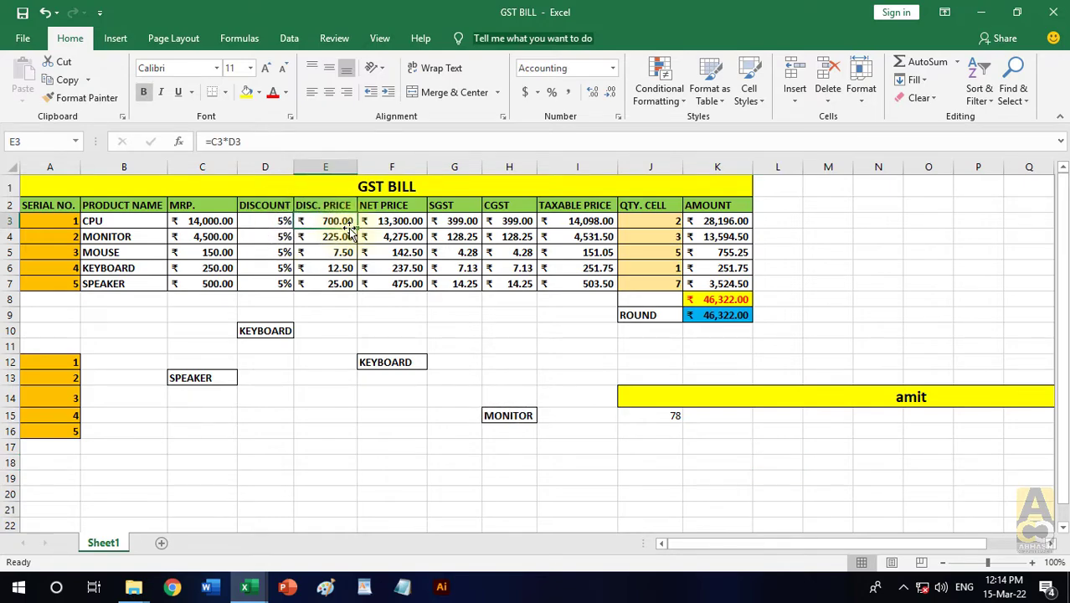
{"action": "left_click", "coordinate": [670, 415]}
{"action": "left_click", "coordinate": [537, 93]}
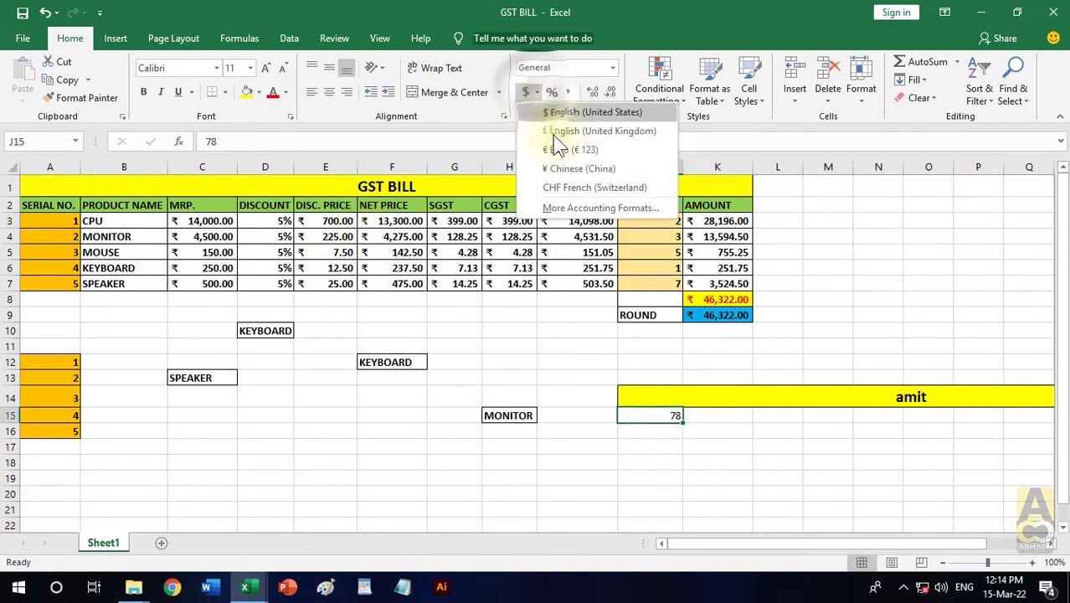
{"action": "left_click", "coordinate": [564, 210]}
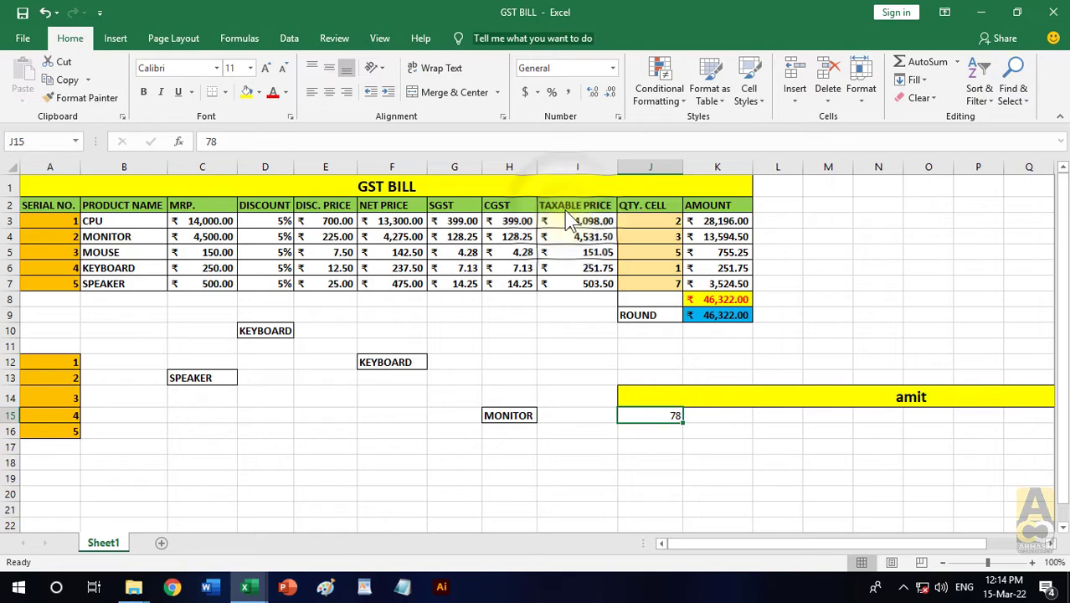
{"action": "left_click_drag", "start_coordinate": [770, 144], "coordinate": [528, 81]}
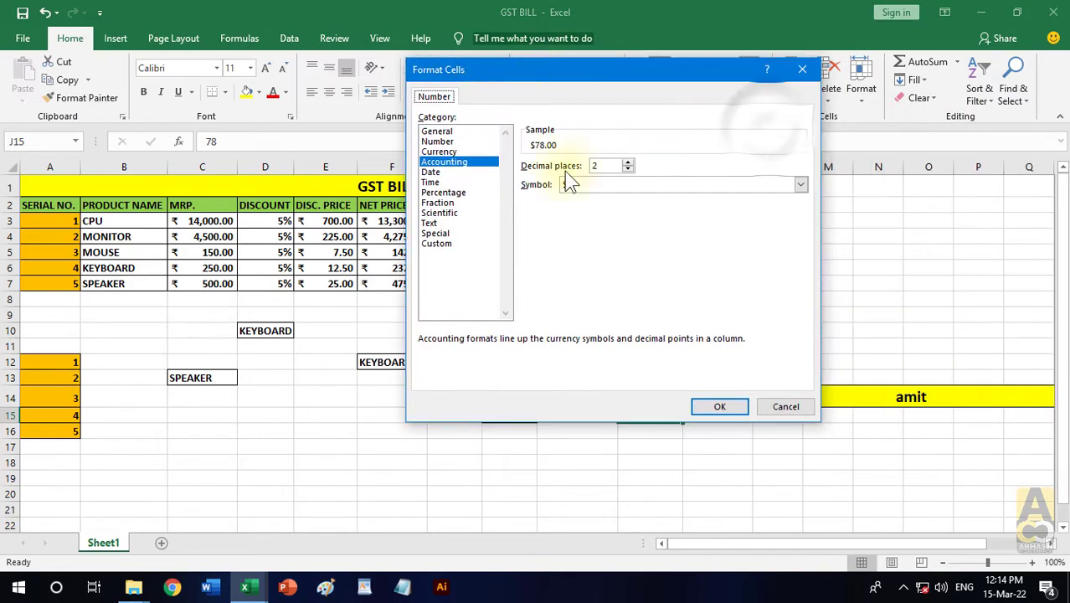
{"action": "left_click", "coordinate": [680, 186]}
{"action": "scroll", "coordinate": [686, 348], "scroll_direction": "down", "scroll_amount": 9}
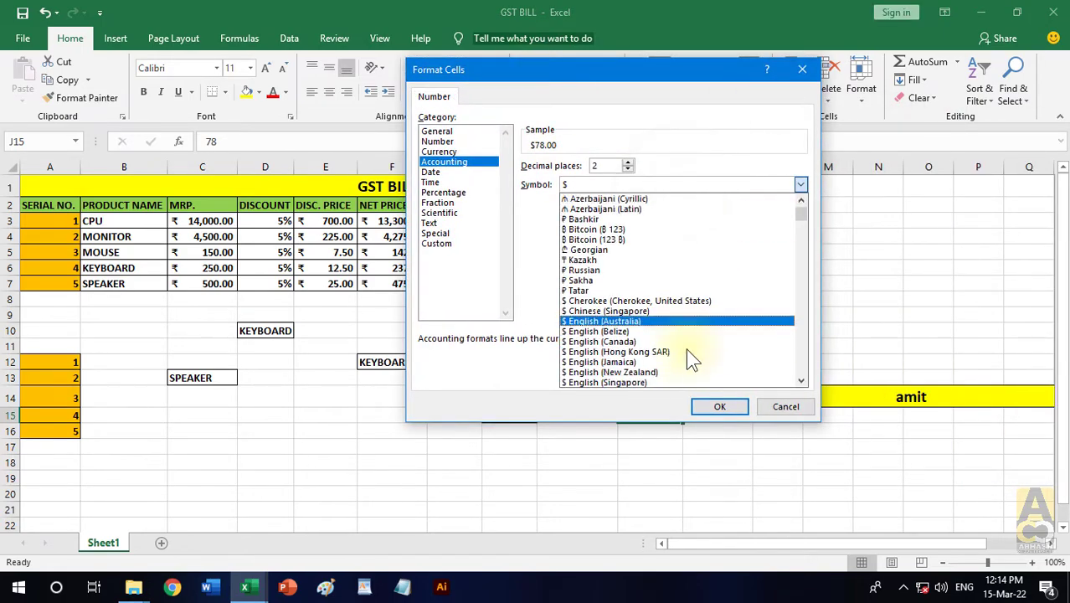
{"action": "scroll", "coordinate": [685, 348], "scroll_direction": "down", "scroll_amount": 10}
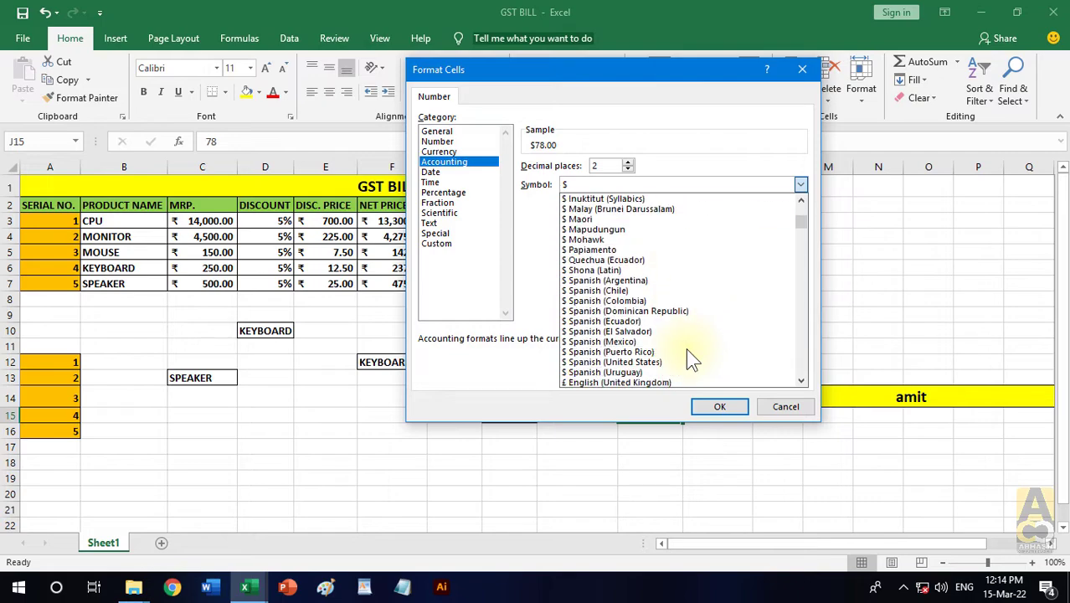
{"action": "scroll", "coordinate": [686, 346], "scroll_direction": "down", "scroll_amount": 15}
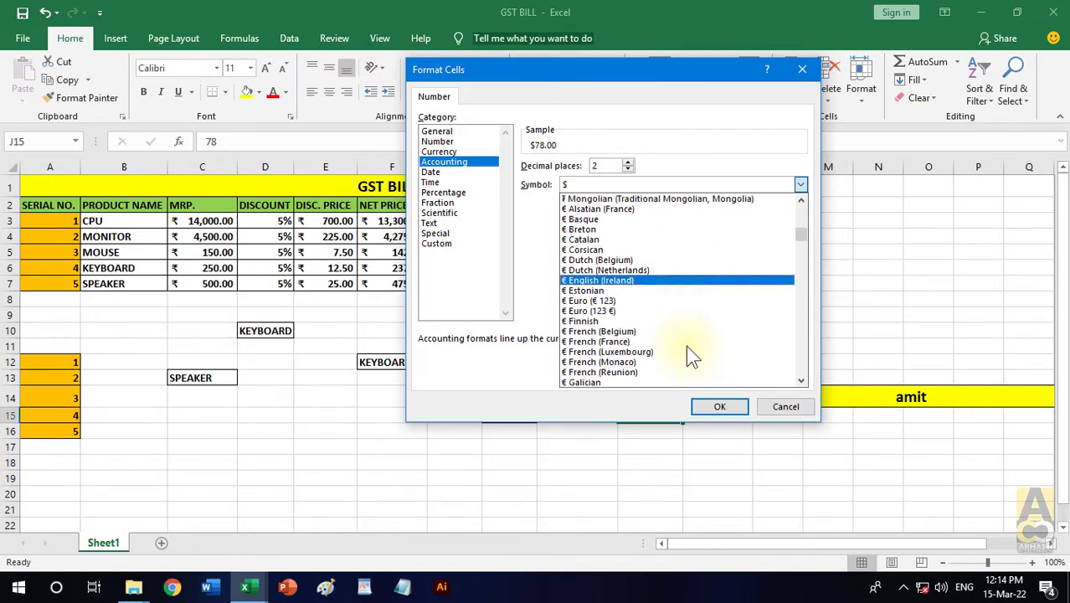
{"action": "scroll", "coordinate": [685, 343], "scroll_direction": "down", "scroll_amount": 8}
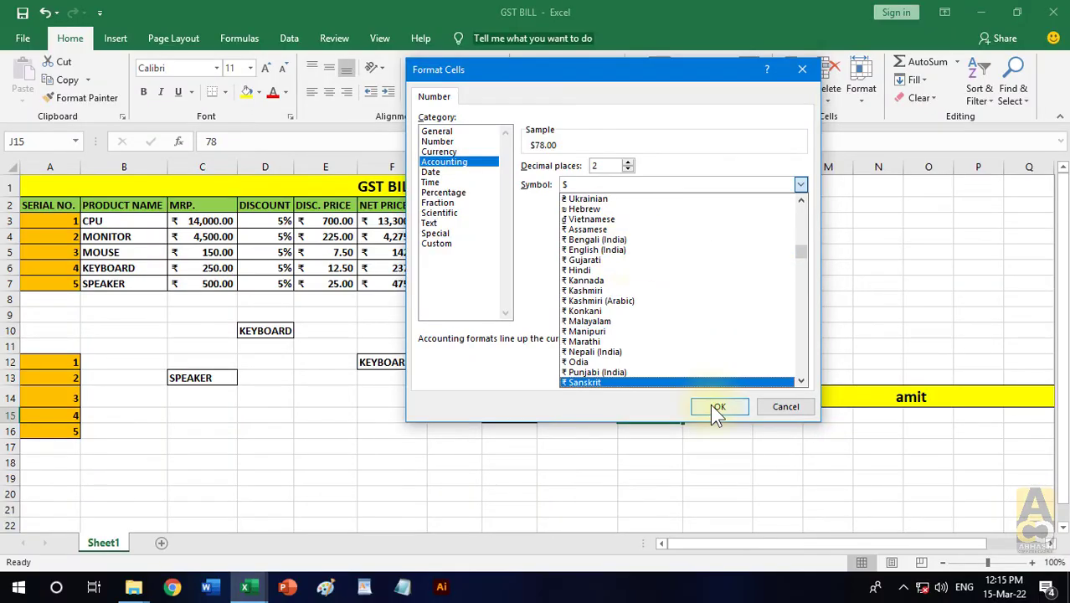
{"action": "left_click", "coordinate": [762, 407]}
- Copy the rupee accounting format of the CPU's MRP in C3 onto the value 78 in J15 with Format Painter
{"action": "left_click", "coordinate": [742, 447]}
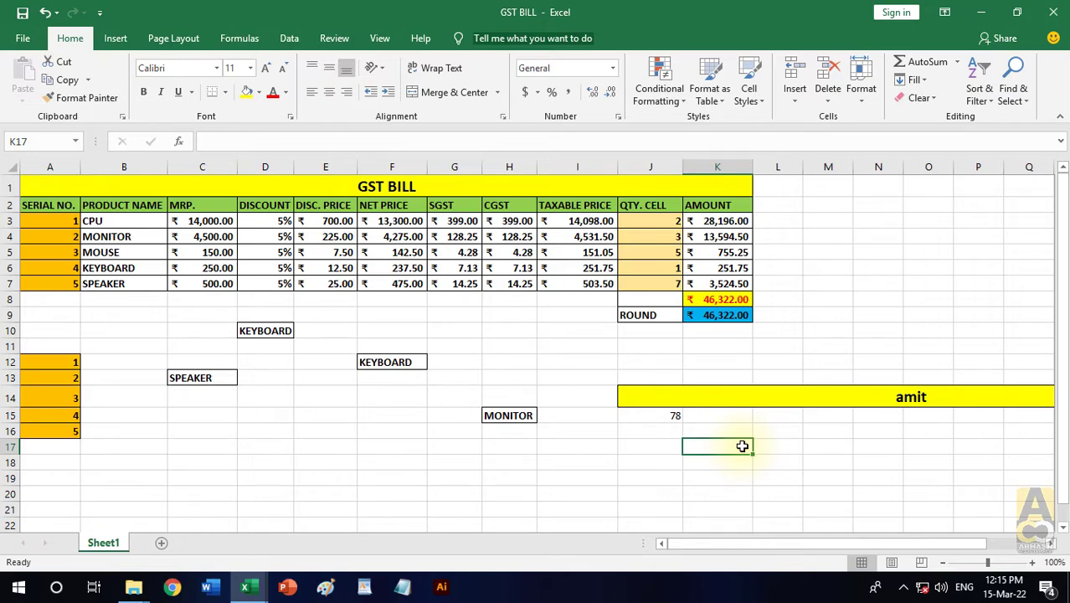
{"action": "scroll", "coordinate": [742, 447], "scroll_direction": "up", "scroll_amount": 1, "text": "ctrl"}
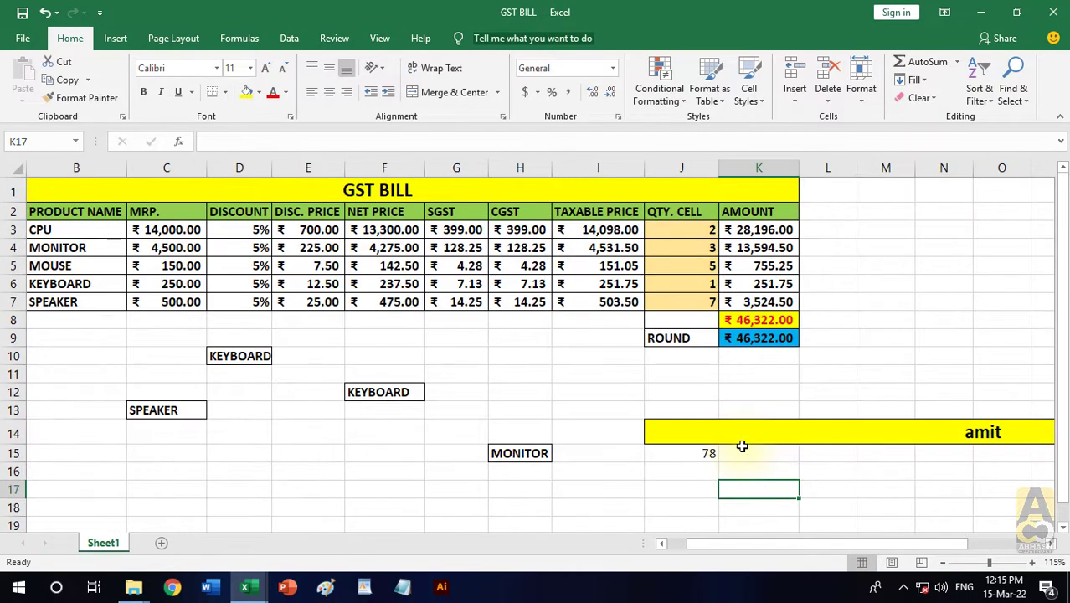
{"action": "left_click", "coordinate": [708, 453]}
{"action": "type", "text": "78"}
{"action": "key", "text": "ctrl+Return"}
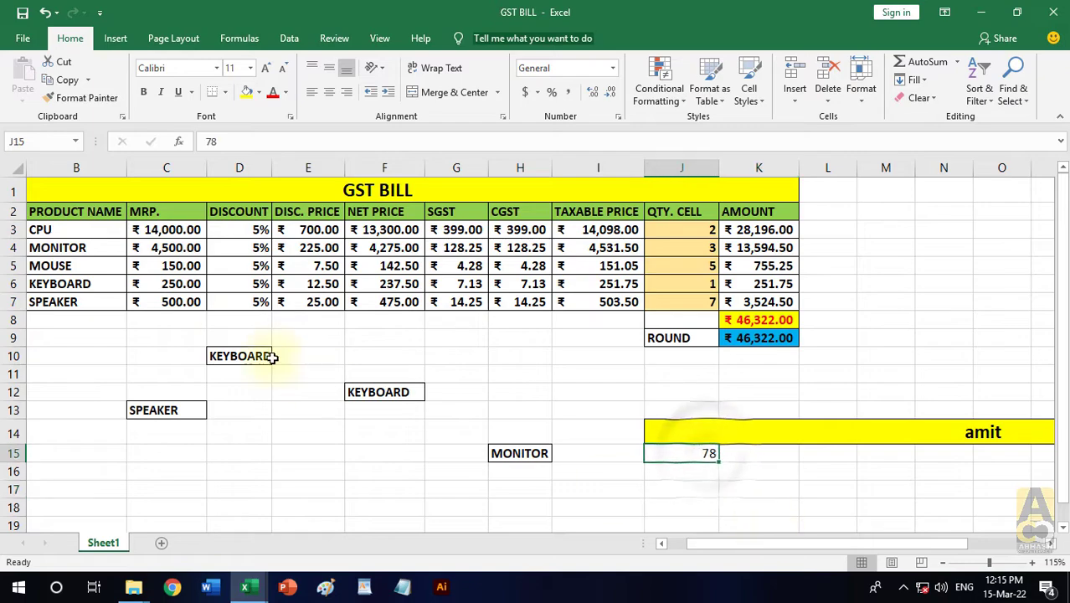
{"action": "left_click", "coordinate": [173, 229]}
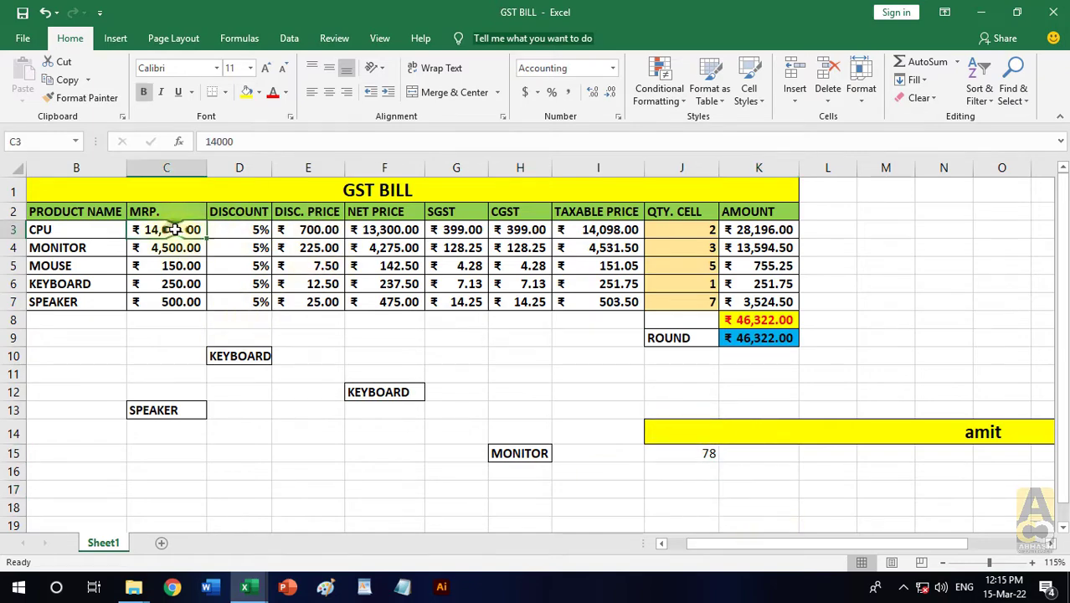
{"action": "left_click", "coordinate": [294, 230]}
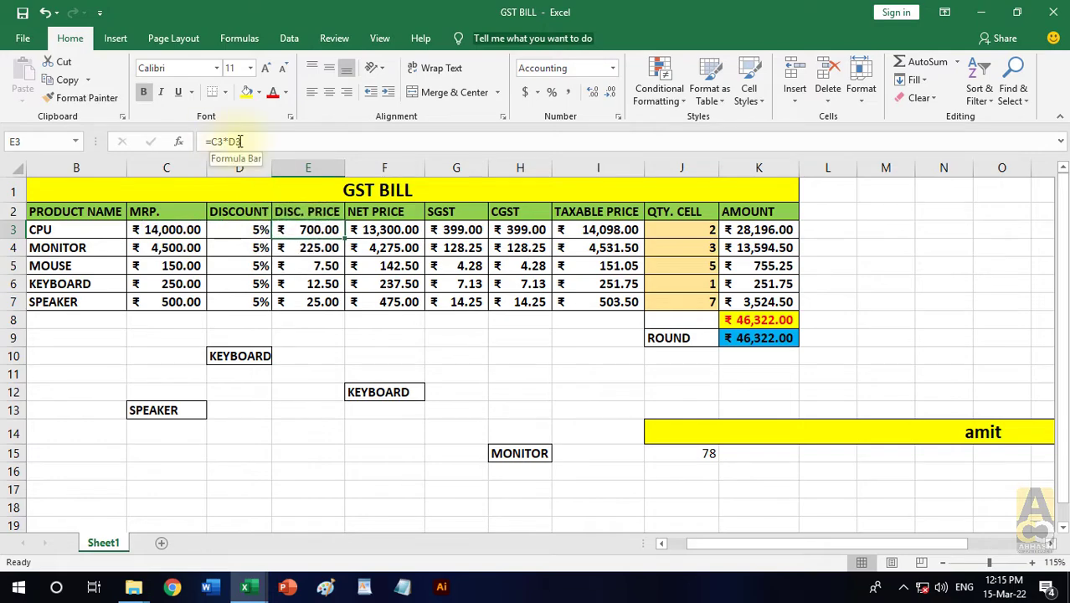
{"action": "left_click", "coordinate": [179, 229]}
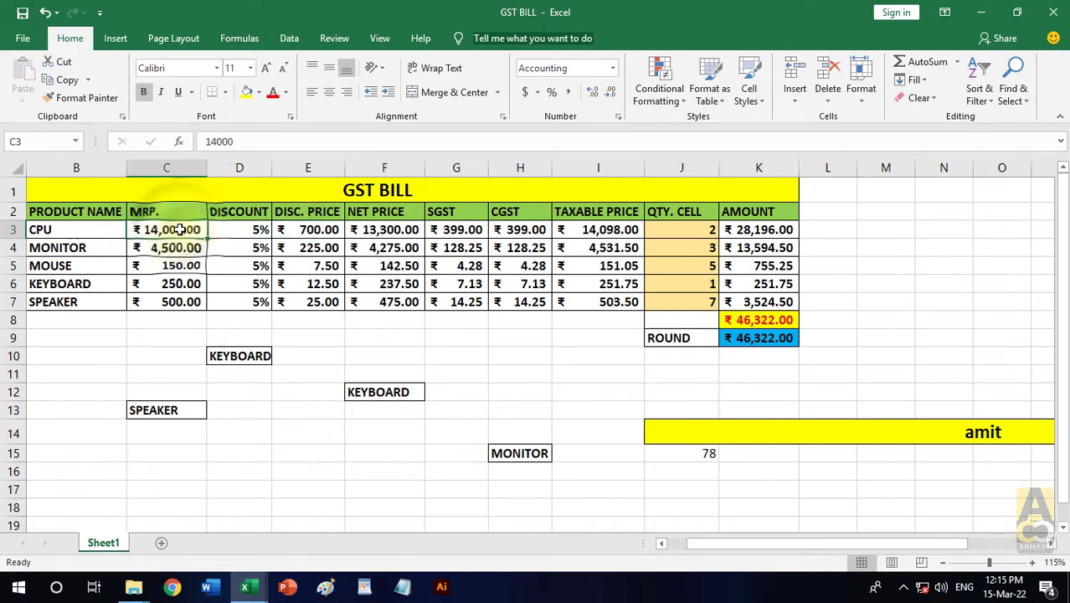
{"action": "left_click", "coordinate": [83, 99]}
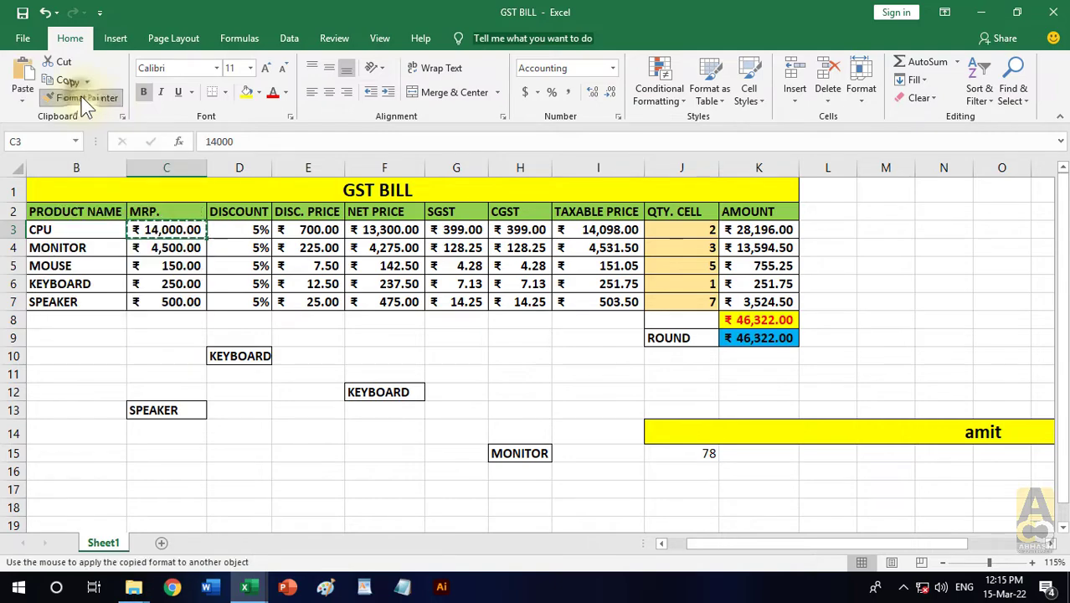
{"action": "left_click", "coordinate": [684, 452]}
{"action": "left_click", "coordinate": [794, 472]}
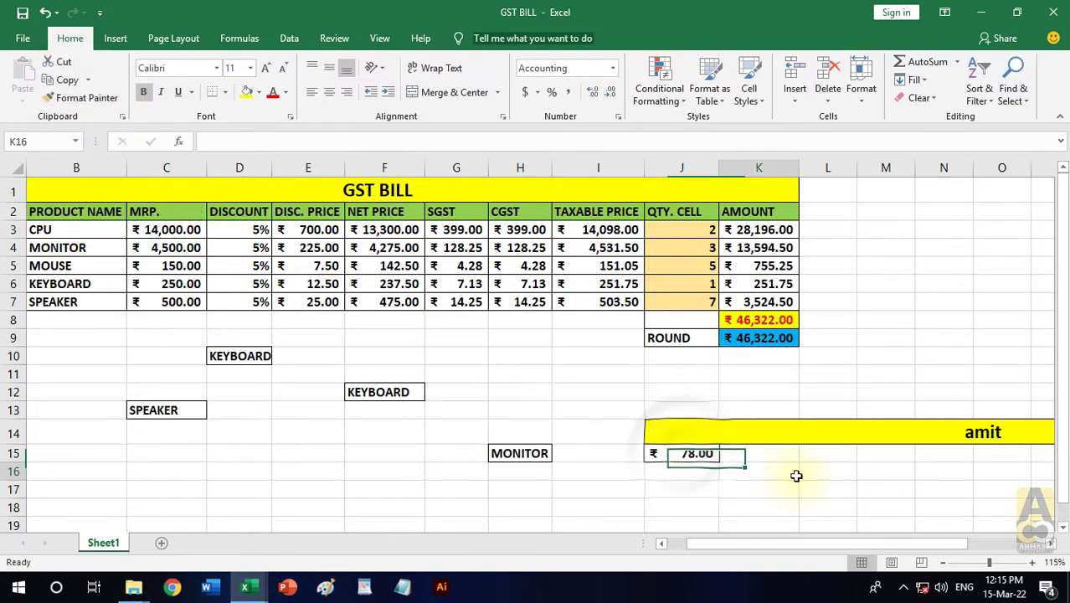
{"action": "left_click", "coordinate": [687, 452]}
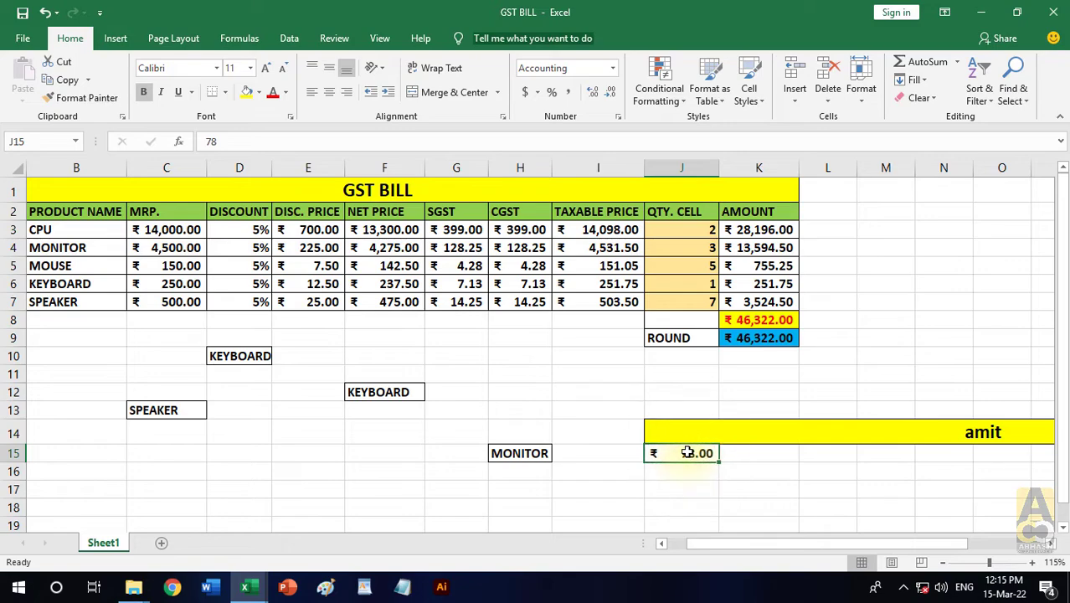
{"action": "scroll", "coordinate": [583, 378], "scroll_direction": "down", "scroll_amount": 1}
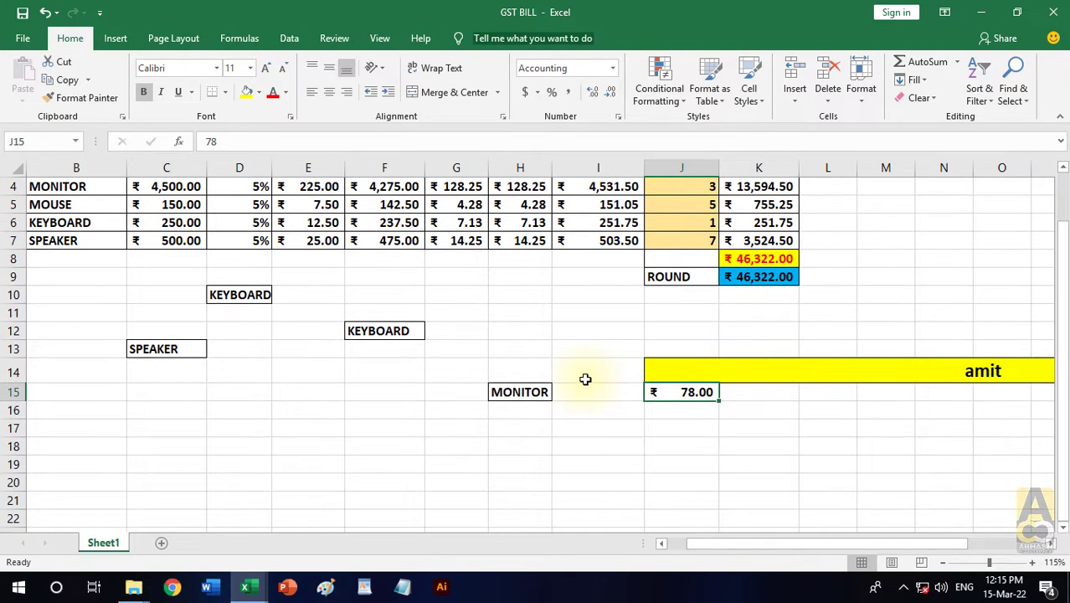
{"action": "scroll", "coordinate": [582, 378], "scroll_direction": "up", "scroll_amount": 1}
{"action": "left_click", "coordinate": [539, 91]}
{"action": "left_click", "coordinate": [539, 91]}
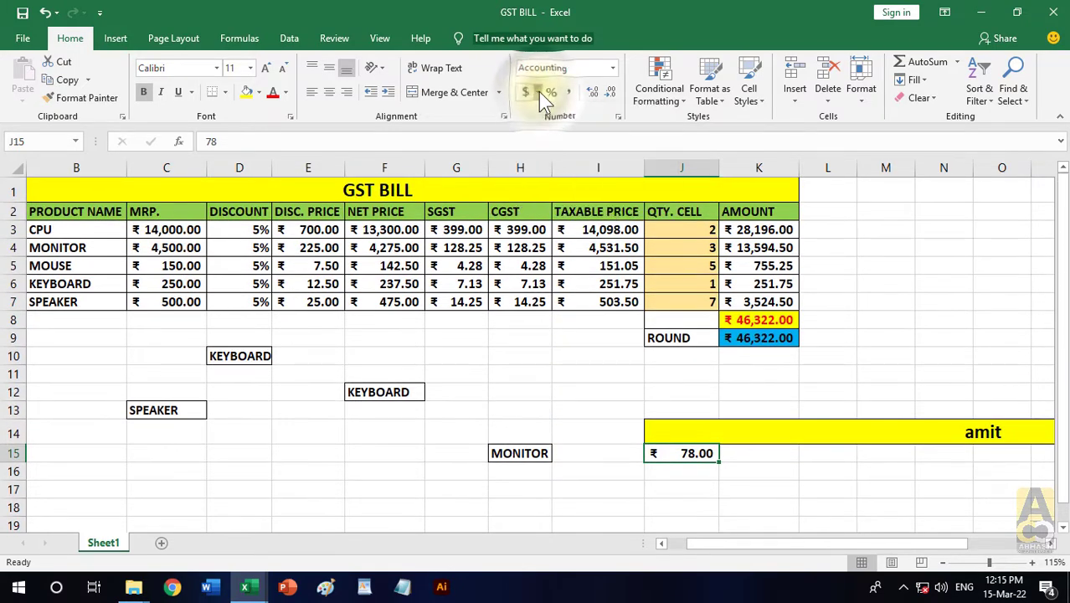
{"action": "left_click", "coordinate": [615, 70]}
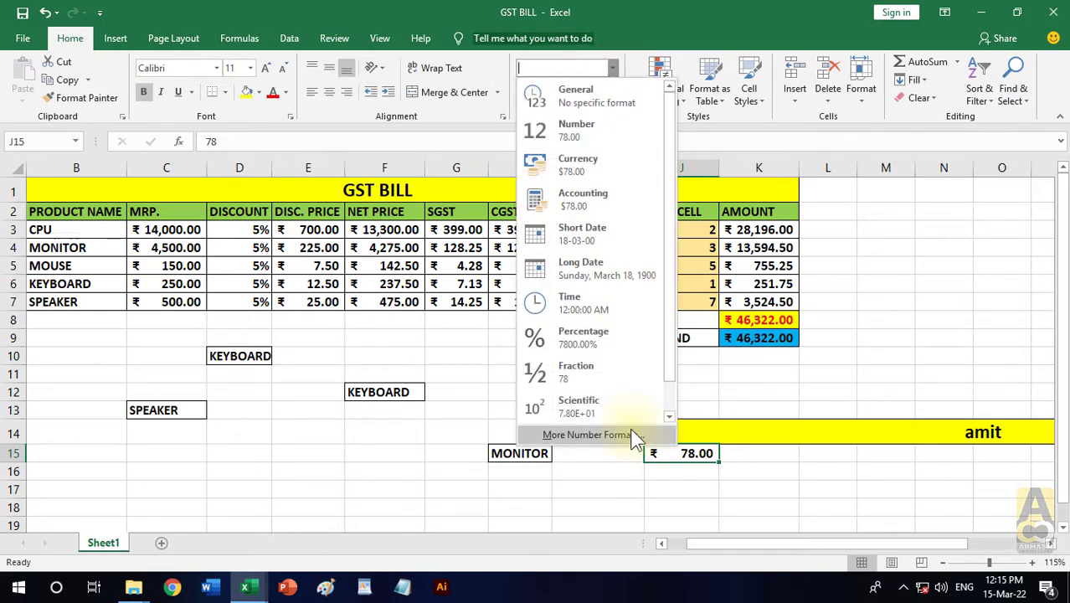
{"action": "key", "text": "Escape"}
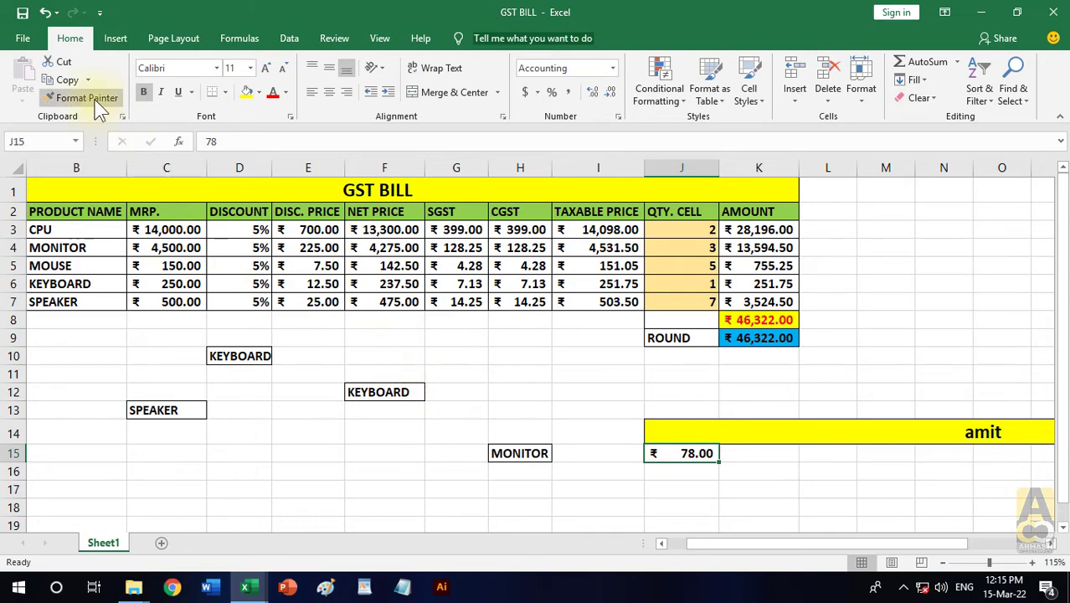
- Enter the sample values 56, 23 and 58 in cells K15 to K17
{"action": "scroll", "coordinate": [819, 358], "scroll_direction": "down", "scroll_amount": 3}
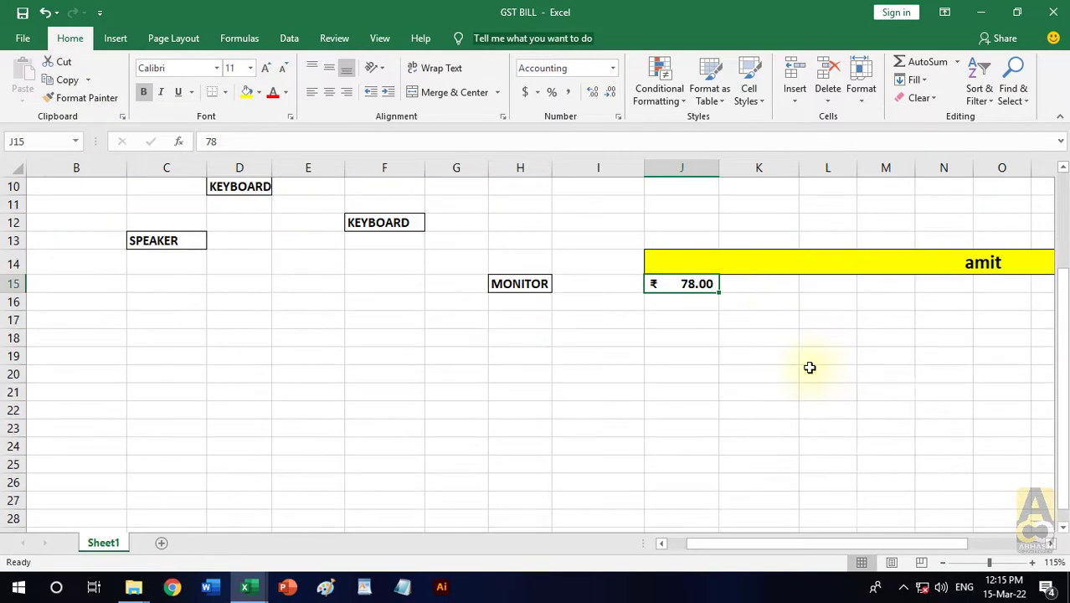
{"action": "left_click", "coordinate": [760, 283]}
{"action": "type", "text": "56"}
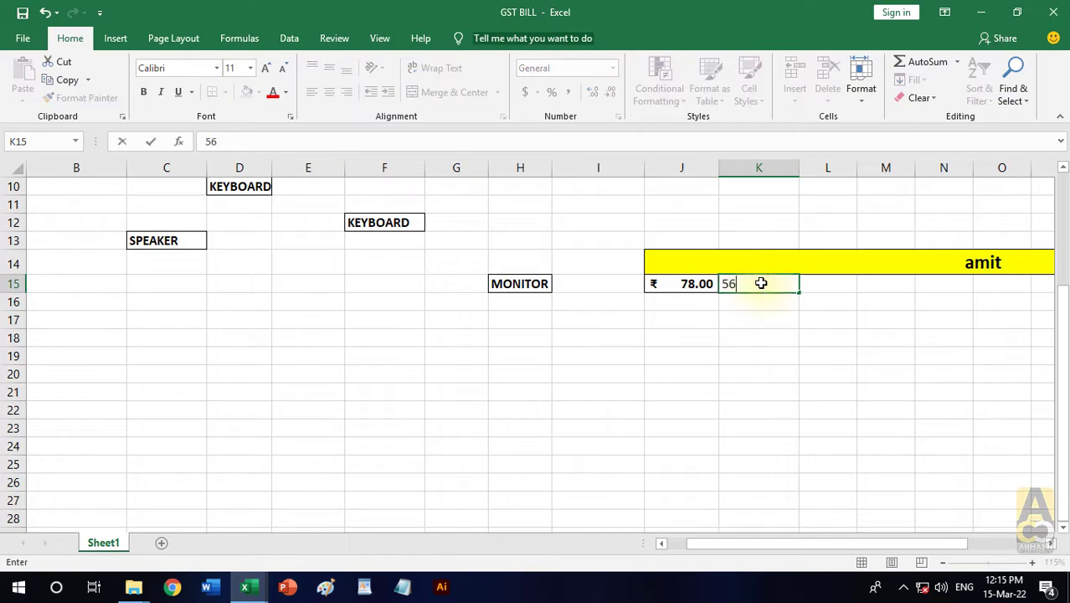
{"action": "key", "text": "Return"}
{"action": "type", "text": "23"}
{"action": "key", "text": "Return"}
{"action": "type", "text": "58"}
{"action": "key", "text": "Return"}
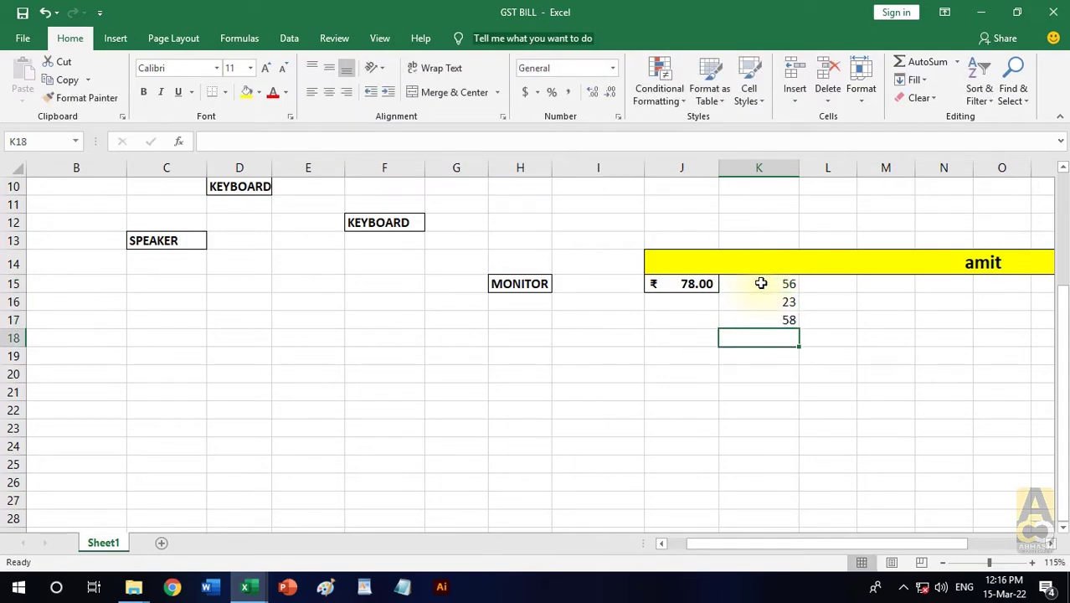
- Copy the rupee accounting format of the CPU's MRP in C3 onto the range K15:K17 with Format Painter
{"action": "scroll", "coordinate": [758, 281], "scroll_direction": "up", "scroll_amount": 1}
{"action": "scroll", "coordinate": [416, 330], "scroll_direction": "up", "scroll_amount": 2}
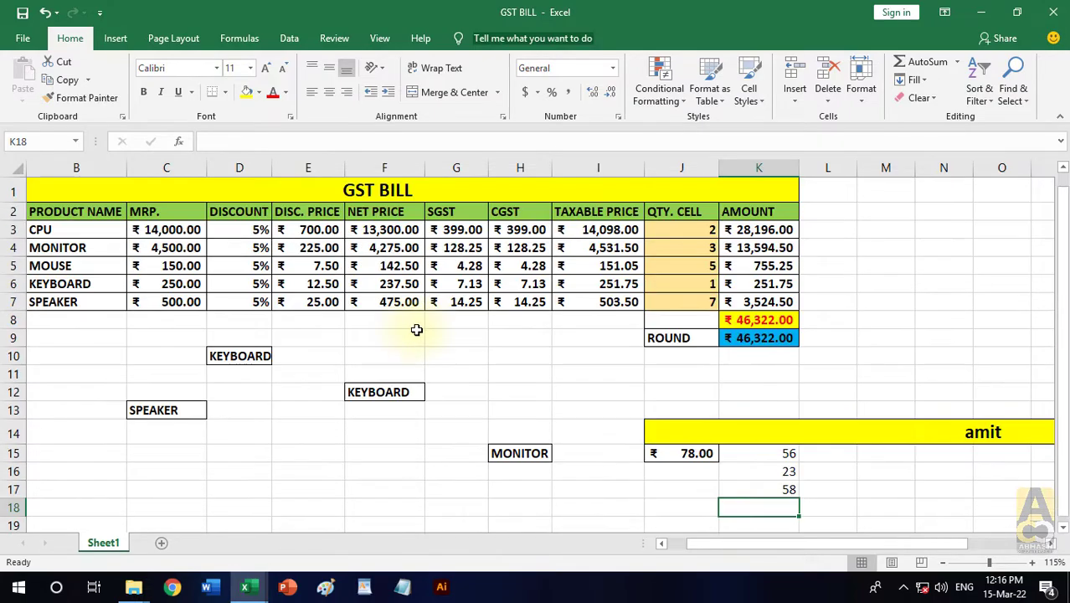
{"action": "left_click", "coordinate": [146, 230]}
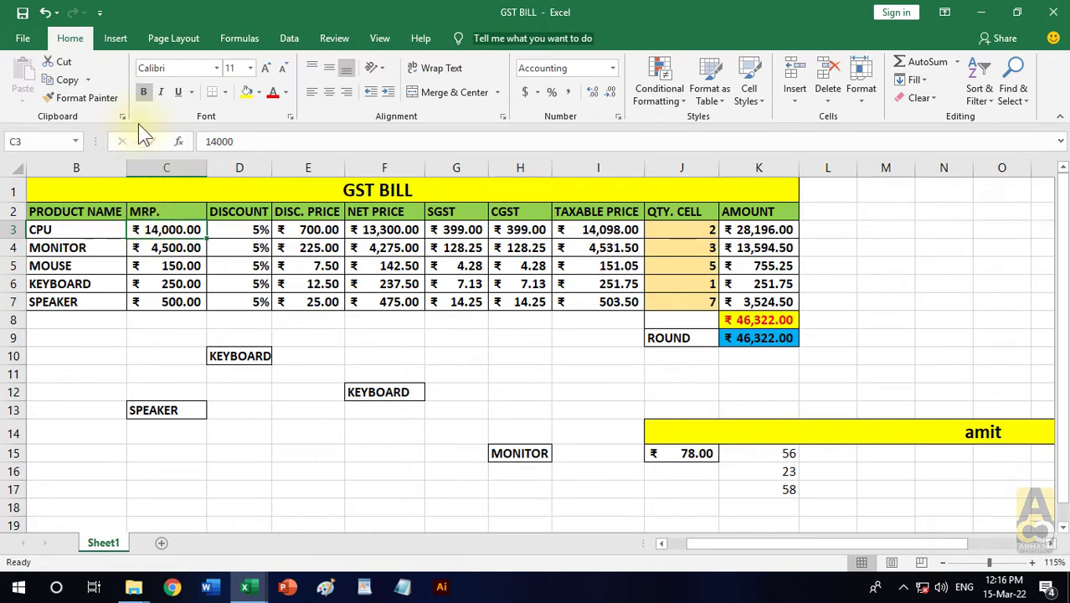
{"action": "left_click", "coordinate": [99, 98]}
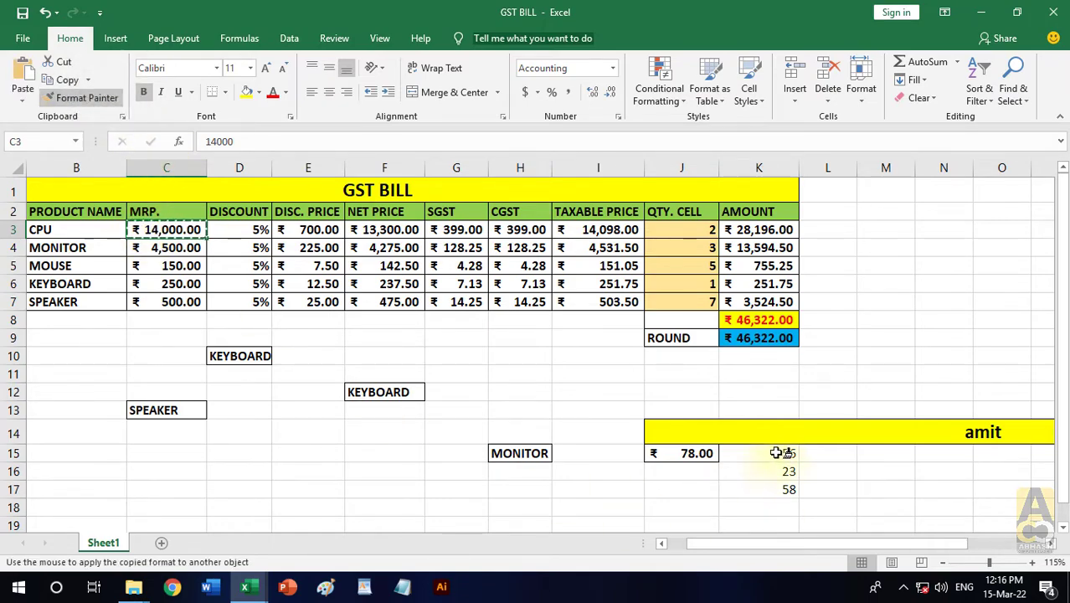
{"action": "mouse_move", "coordinate": [774, 454]}
{"action": "left_mouse_down"}
{"action": "mouse_move", "coordinate": [769, 472]}
{"action": "mouse_move", "coordinate": [789, 489]}
{"action": "left_mouse_up"}
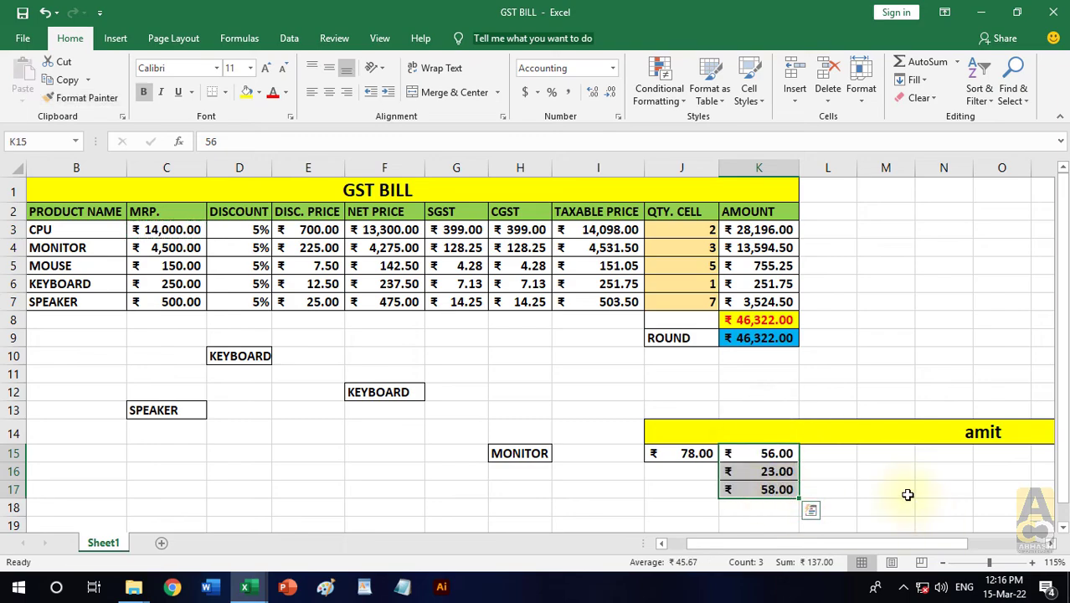
{"action": "left_click", "coordinate": [896, 491]}
{"action": "scroll", "coordinate": [502, 369], "scroll_direction": "down", "scroll_amount": 2}
{"action": "left_click_drag", "start_coordinate": [618, 364], "coordinate": [600, 504]}
{"action": "left_click", "coordinate": [308, 341]}
{"action": "scroll", "coordinate": [247, 324], "scroll_direction": "up", "scroll_amount": 2}
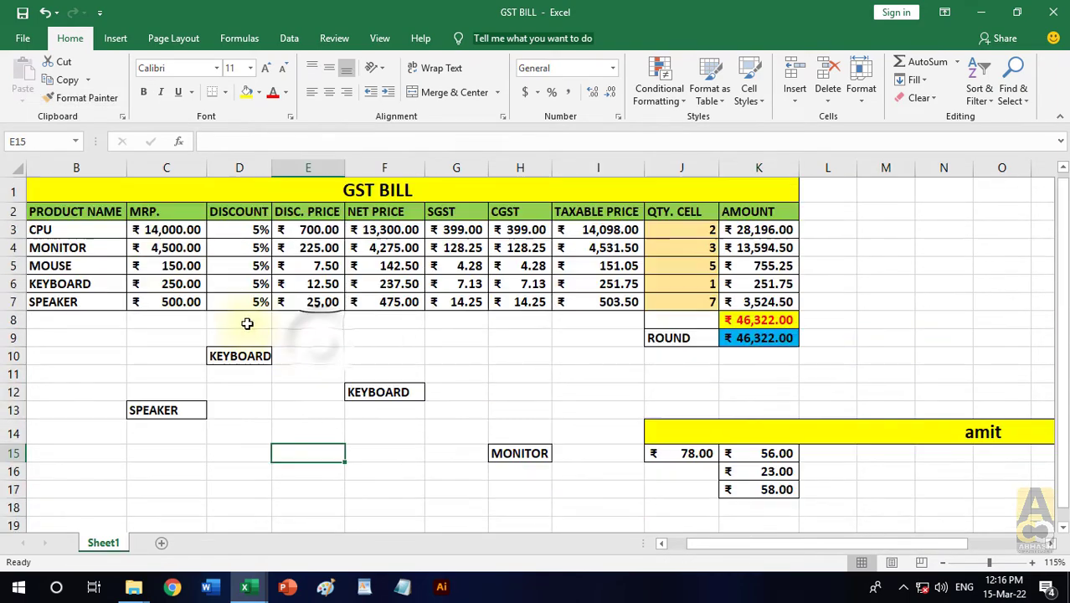
- Copy the format of C3 onto the empty cells I15:I24 with Format Painter
{"action": "left_click", "coordinate": [164, 229]}
{"action": "left_click", "coordinate": [89, 99]}
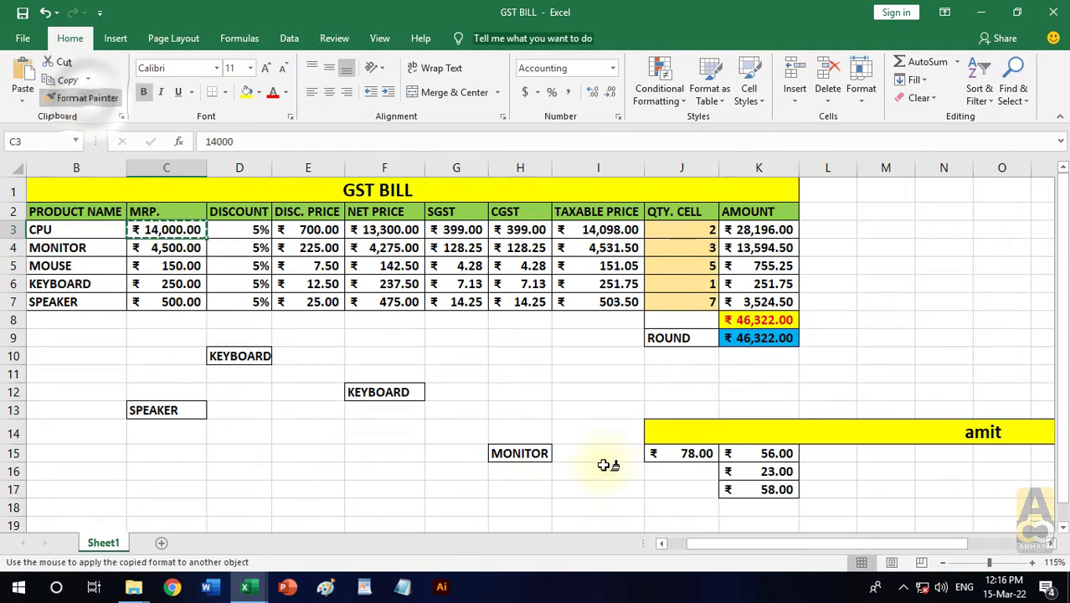
{"action": "scroll", "coordinate": [607, 402], "scroll_direction": "down", "scroll_amount": 2}
{"action": "left_click_drag", "start_coordinate": [607, 339], "coordinate": [598, 492]}
- Enter 25, 36, 98, 45, 12, 35, 36 and 873 down cells I15 to I22
{"action": "left_click", "coordinate": [617, 337]}
{"action": "type", "text": "25"}
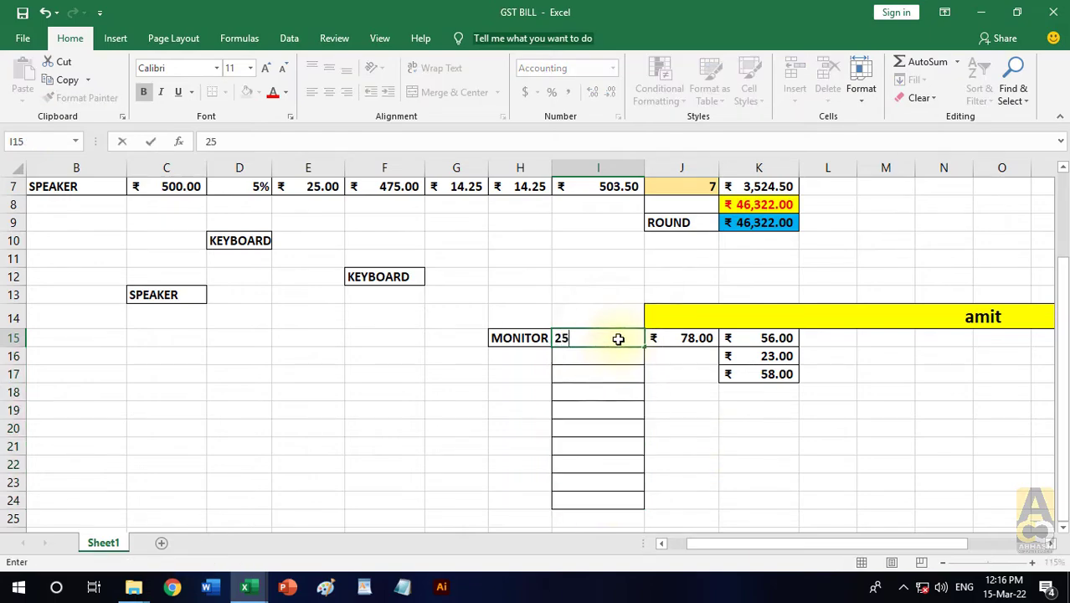
{"action": "key", "text": "Return"}
{"action": "type", "text": "36"}
{"action": "key", "text": "Return"}
{"action": "type", "text": "98"}
{"action": "key", "text": "Return"}
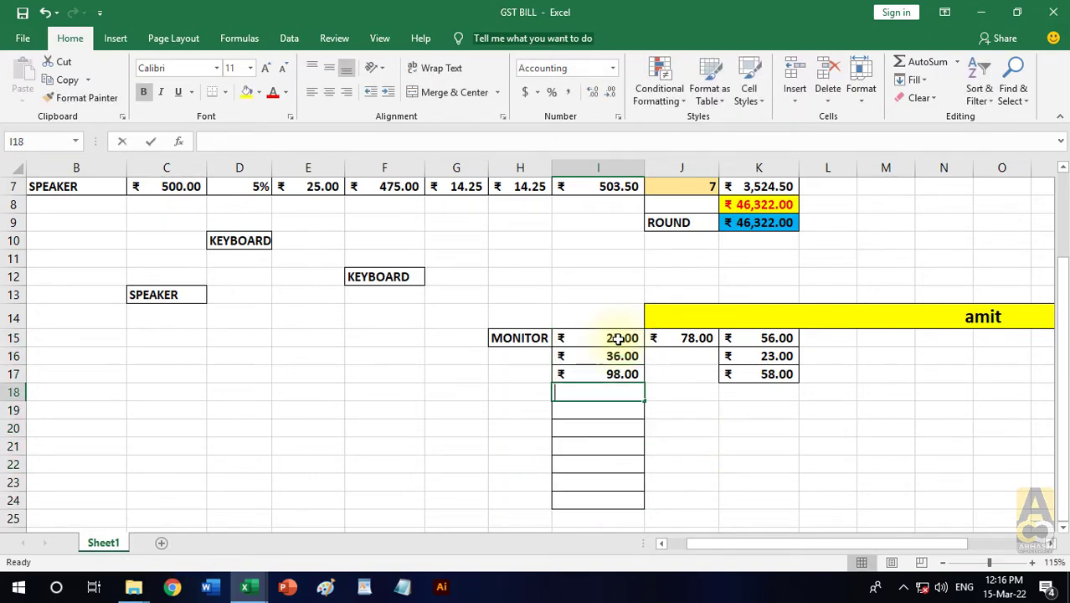
{"action": "type", "text": "45"}
{"action": "key", "text": "Return"}
{"action": "type", "text": "12"}
{"action": "key", "text": "Return"}
{"action": "type", "text": "35"}
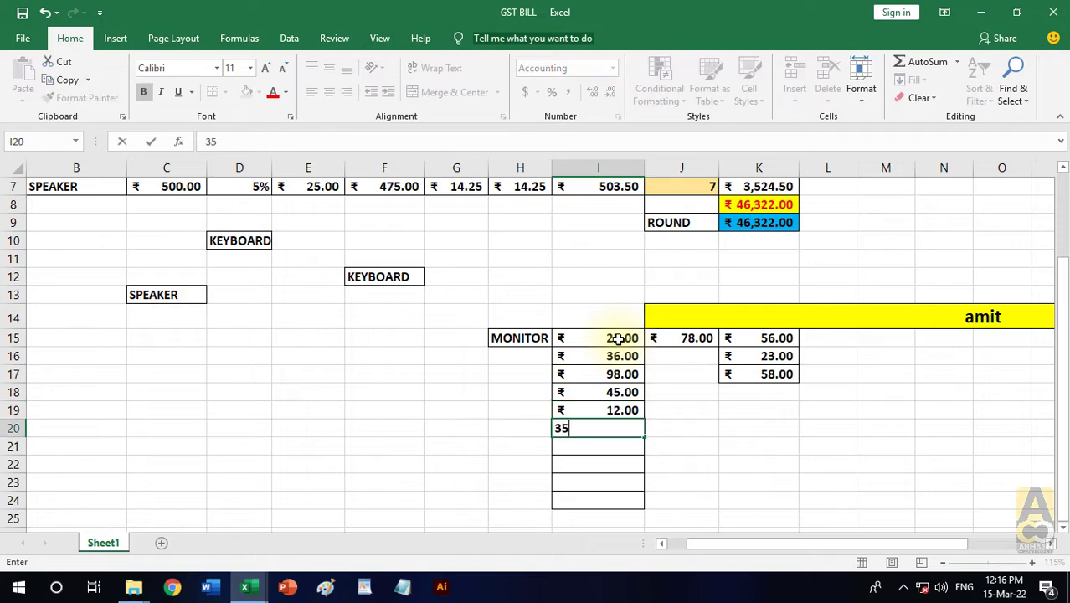
{"action": "key", "text": "Return"}
{"action": "type", "text": "36"}
{"action": "key", "text": "Return"}
{"action": "type", "text": "873"}
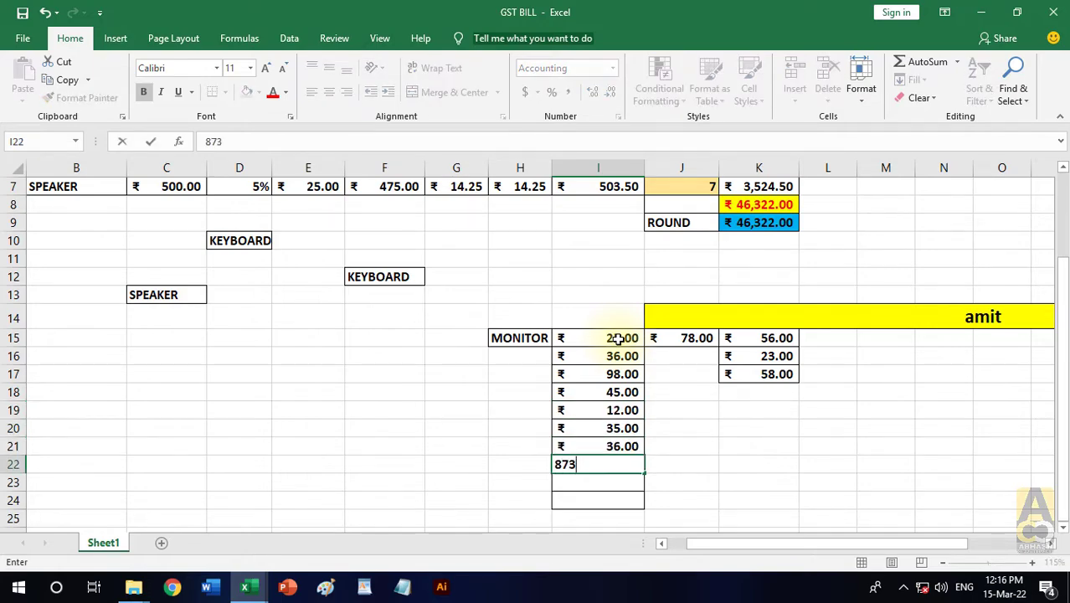
{"action": "key", "text": "Return"}
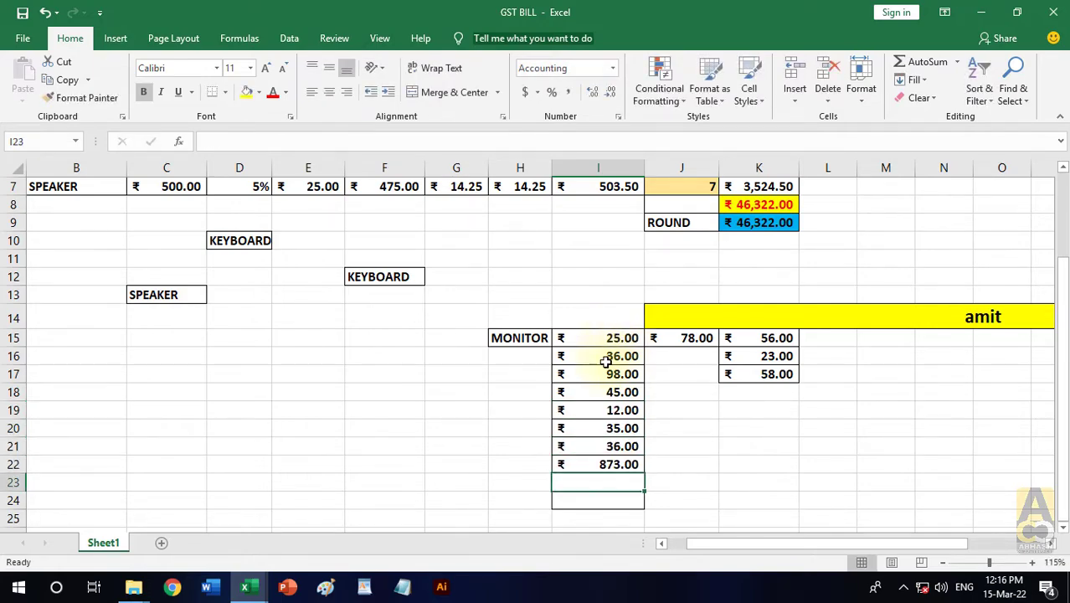
- Clear all contents and formatting from the sample entries below the bill in A10:T26
{"action": "scroll", "coordinate": [604, 360], "scroll_direction": "up", "scroll_amount": 2}
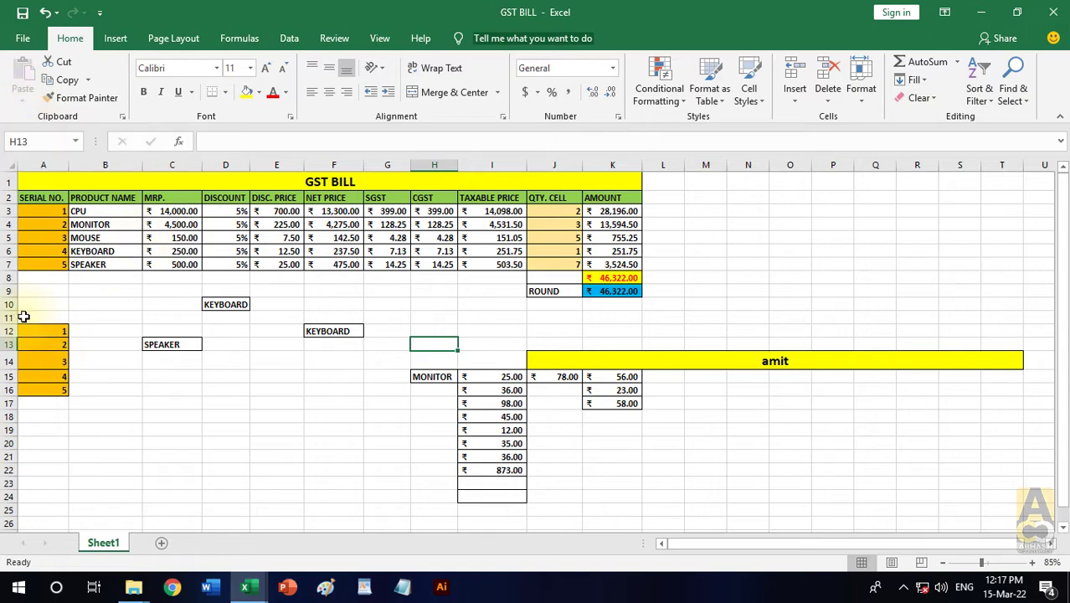
{"action": "left_click_drag", "start_coordinate": [25, 304], "coordinate": [750, 521]}
{"action": "left_click", "coordinate": [911, 98]}
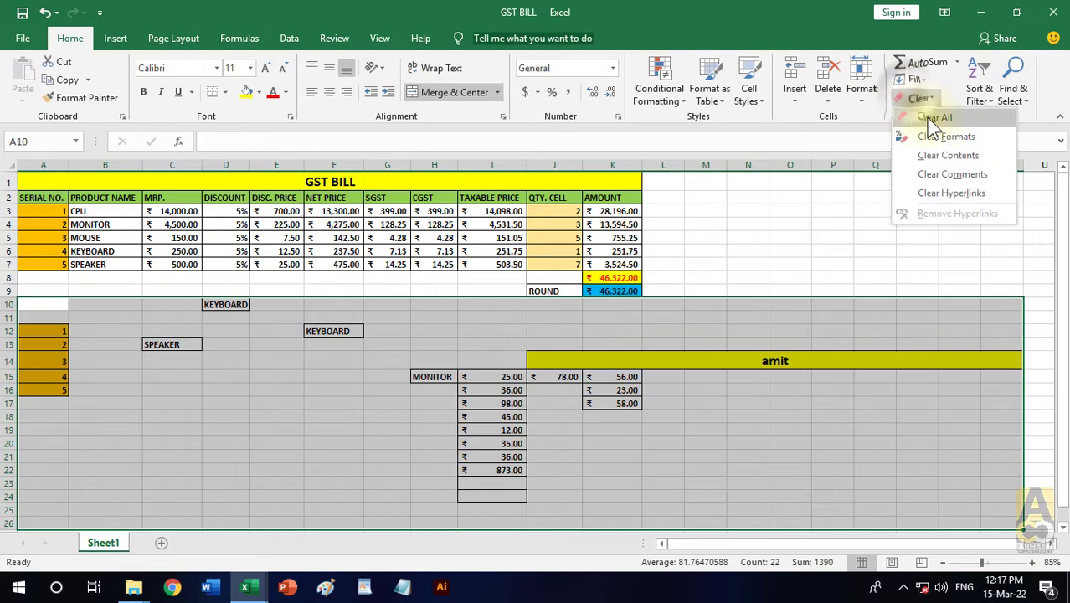
{"action": "left_click", "coordinate": [935, 116]}
{"action": "left_click", "coordinate": [771, 406]}
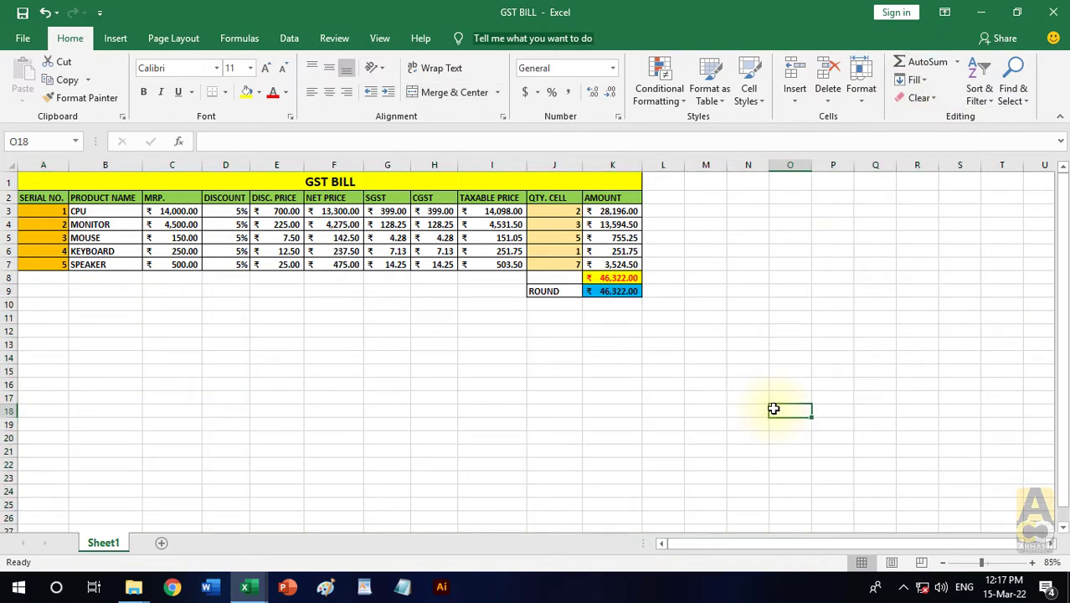
- Widen the DISCOUNT column D to nearly three times its width
{"action": "scroll", "coordinate": [414, 359], "scroll_direction": "up", "scroll_amount": 1}
{"action": "scroll", "coordinate": [413, 358], "scroll_direction": "up", "scroll_amount": 1}
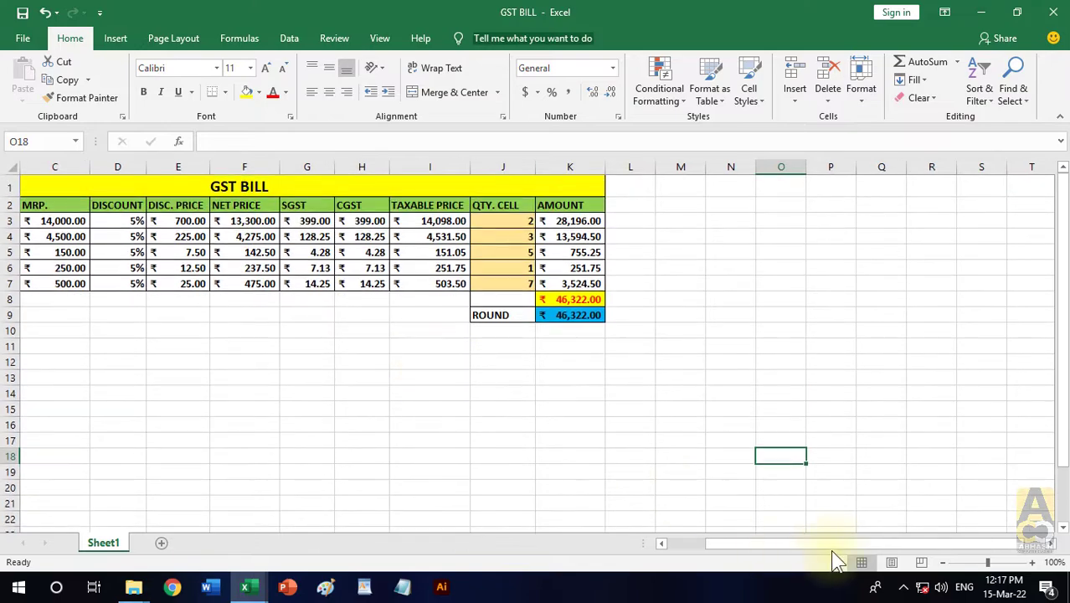
{"action": "left_click_drag", "start_coordinate": [833, 545], "coordinate": [775, 547]}
{"action": "left_click", "coordinate": [457, 378]}
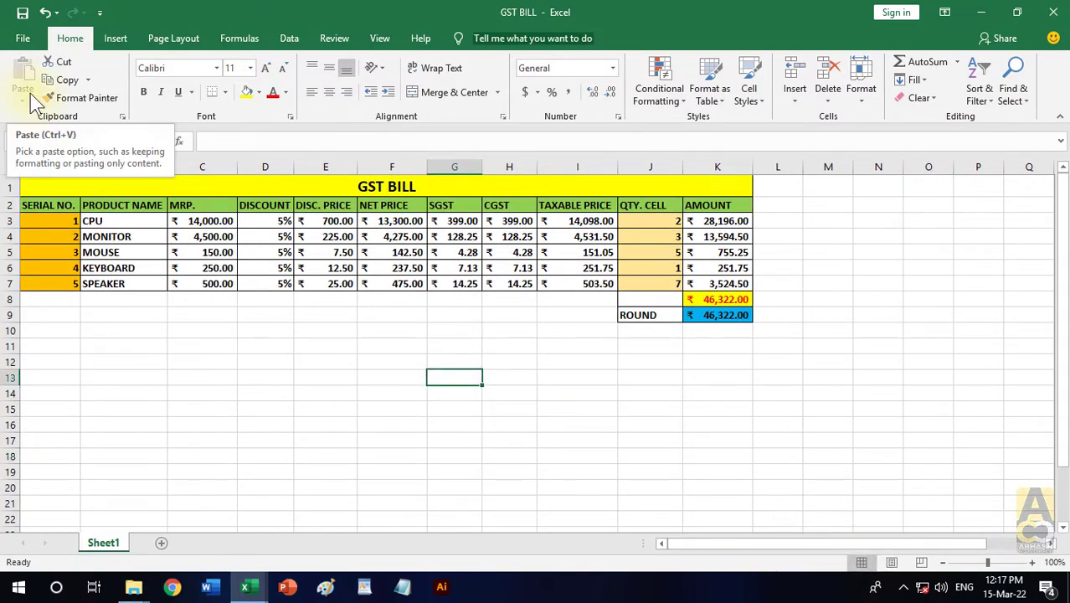
{"action": "left_click_drag", "start_coordinate": [466, 189], "coordinate": [501, 317]}
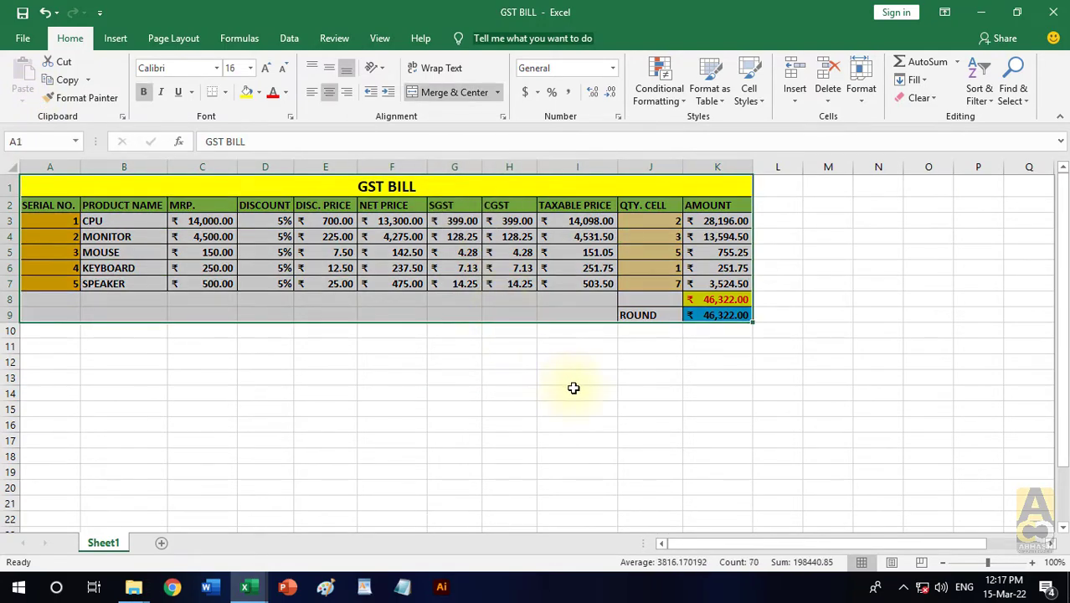
{"action": "left_click", "coordinate": [575, 390]}
{"action": "left_click_drag", "start_coordinate": [296, 167], "coordinate": [391, 167]}
{"action": "left_click", "coordinate": [508, 376]}
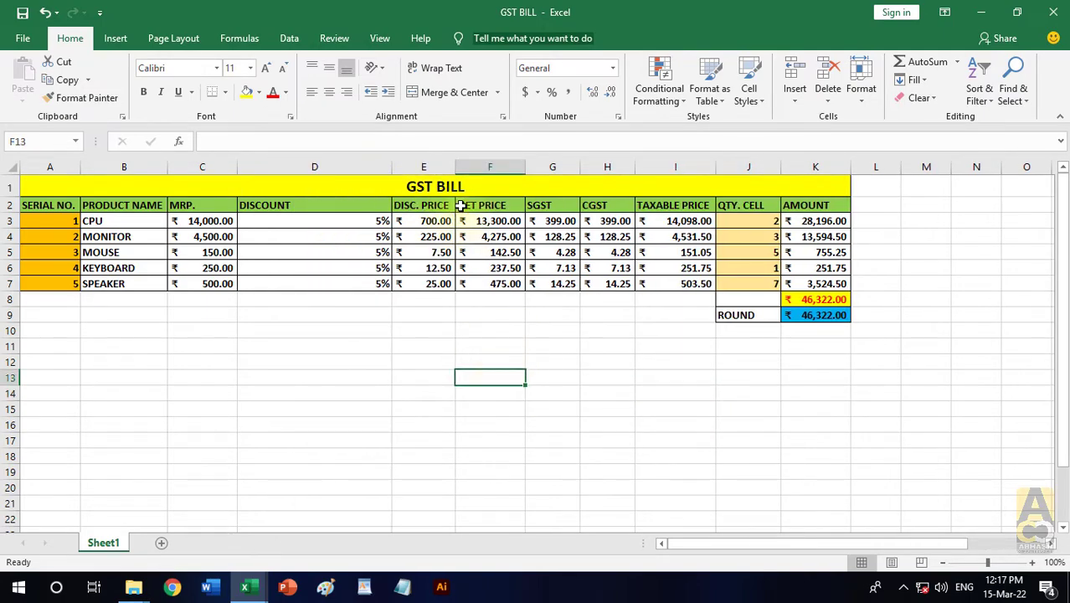
- Copy the whole GST BILL table A1:K9 and paste it at F14 with the standard Paste option
{"action": "left_click_drag", "start_coordinate": [475, 186], "coordinate": [521, 313]}
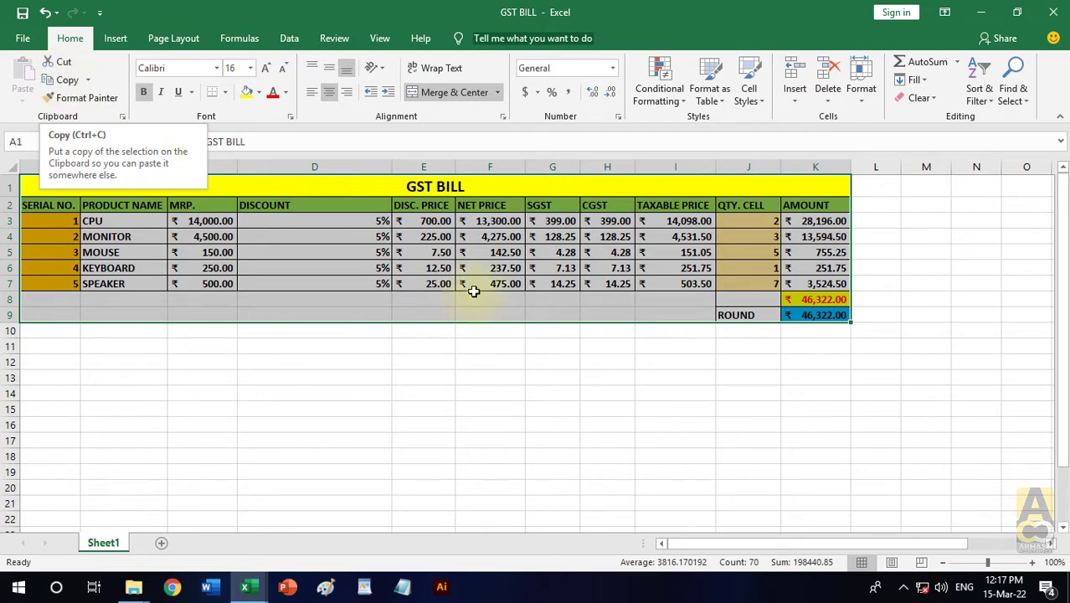
{"action": "right_click", "coordinate": [422, 230]}
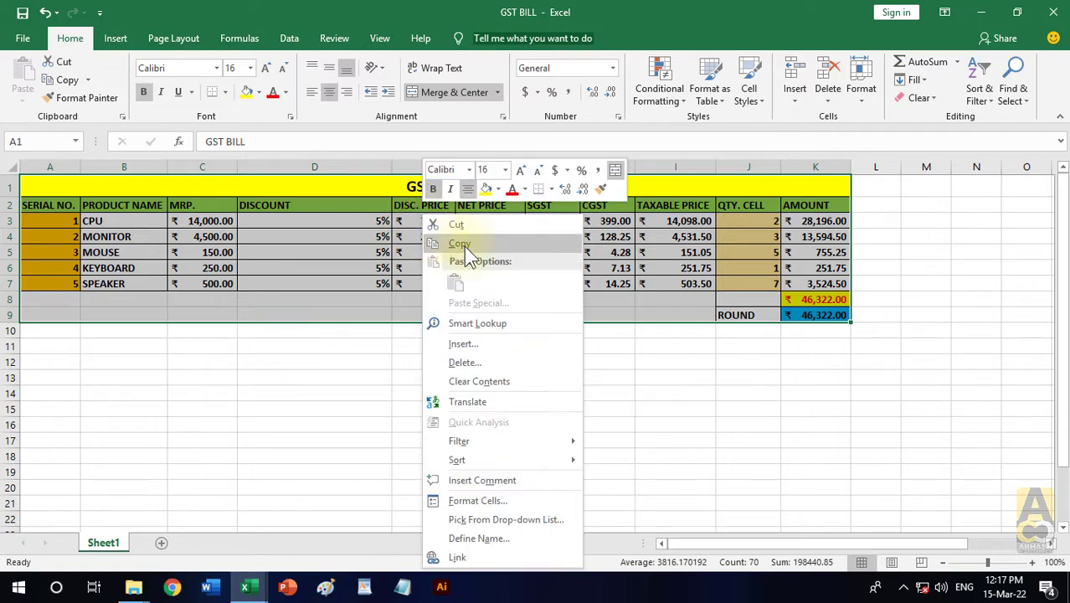
{"action": "left_click", "coordinate": [465, 245]}
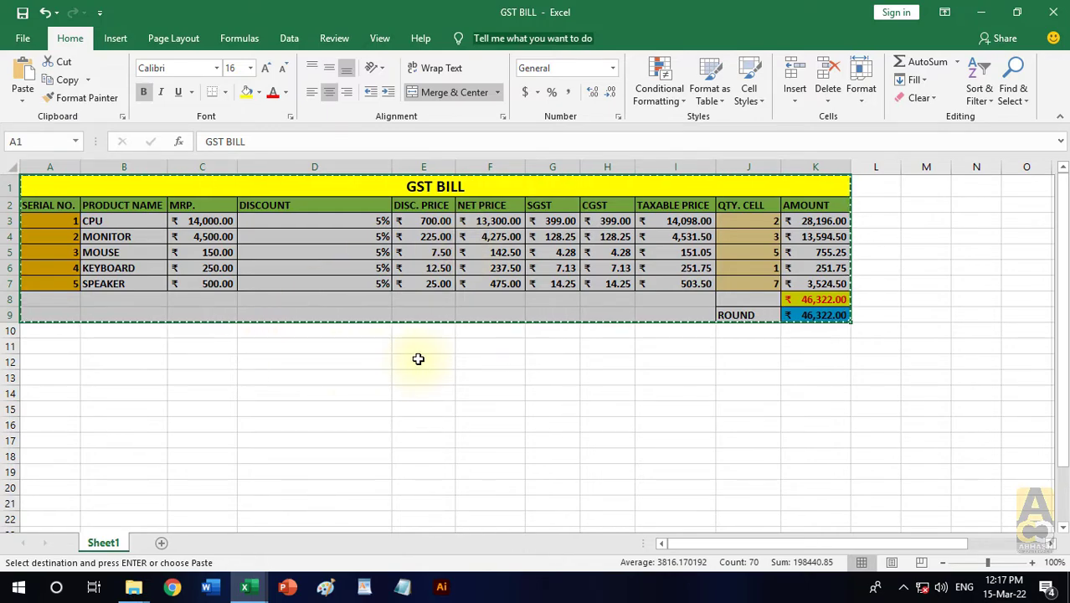
{"action": "scroll", "coordinate": [418, 358], "scroll_direction": "down", "scroll_amount": 1}
{"action": "scroll", "coordinate": [286, 346], "scroll_direction": "down", "scroll_amount": 1}
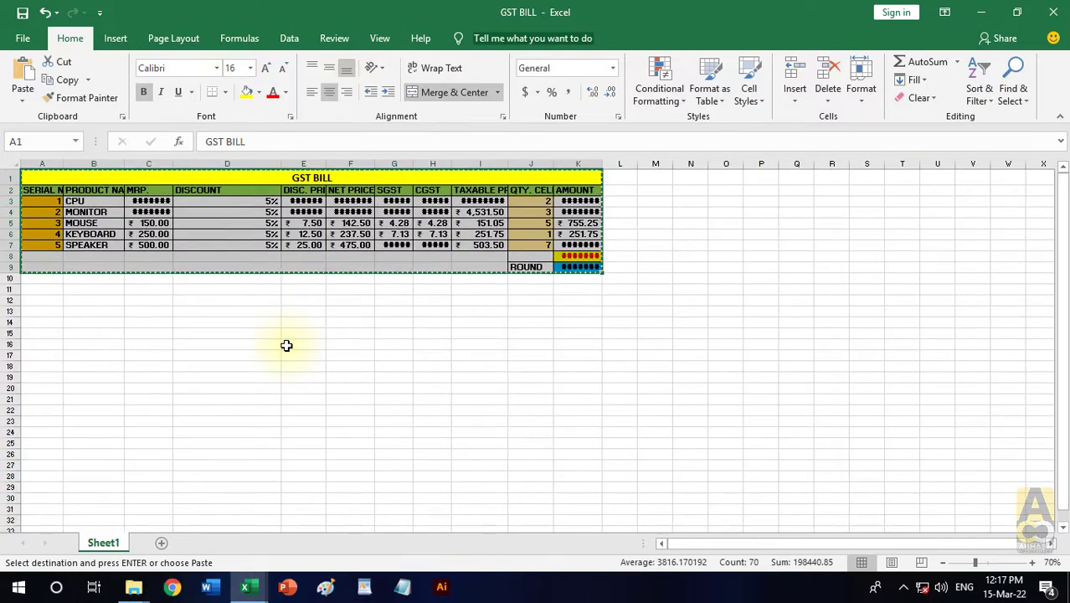
{"action": "scroll", "coordinate": [628, 256], "scroll_direction": "up", "scroll_amount": 1}
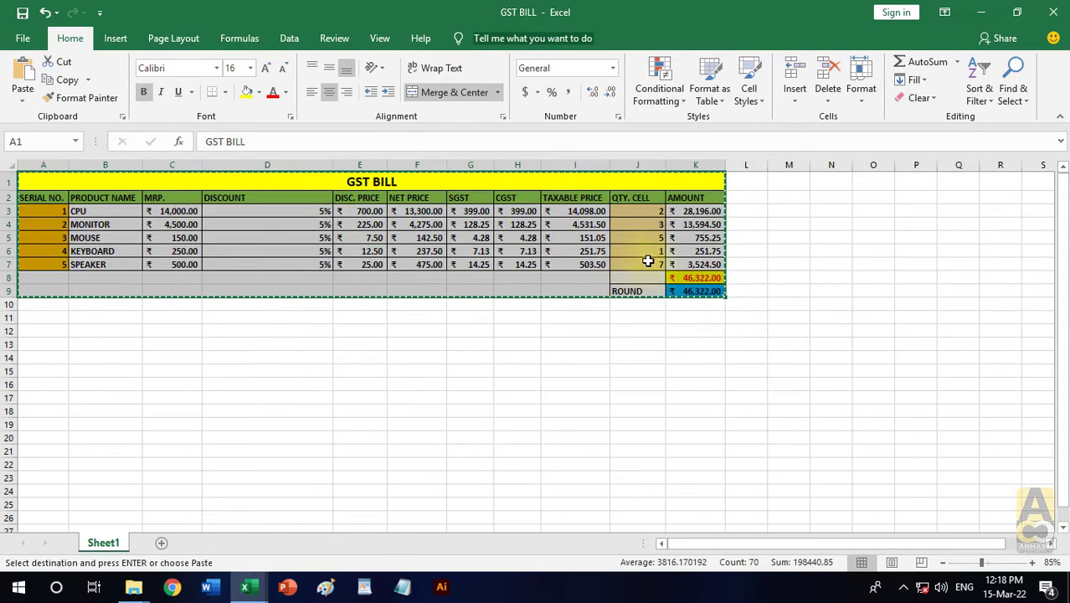
{"action": "left_click", "coordinate": [415, 359]}
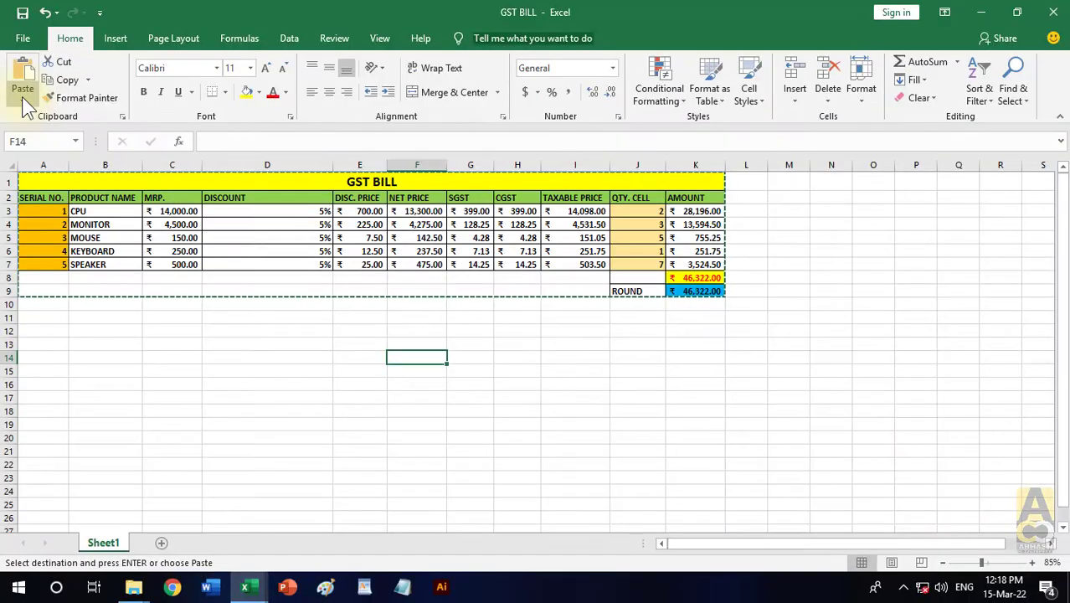
{"action": "left_click", "coordinate": [23, 100]}
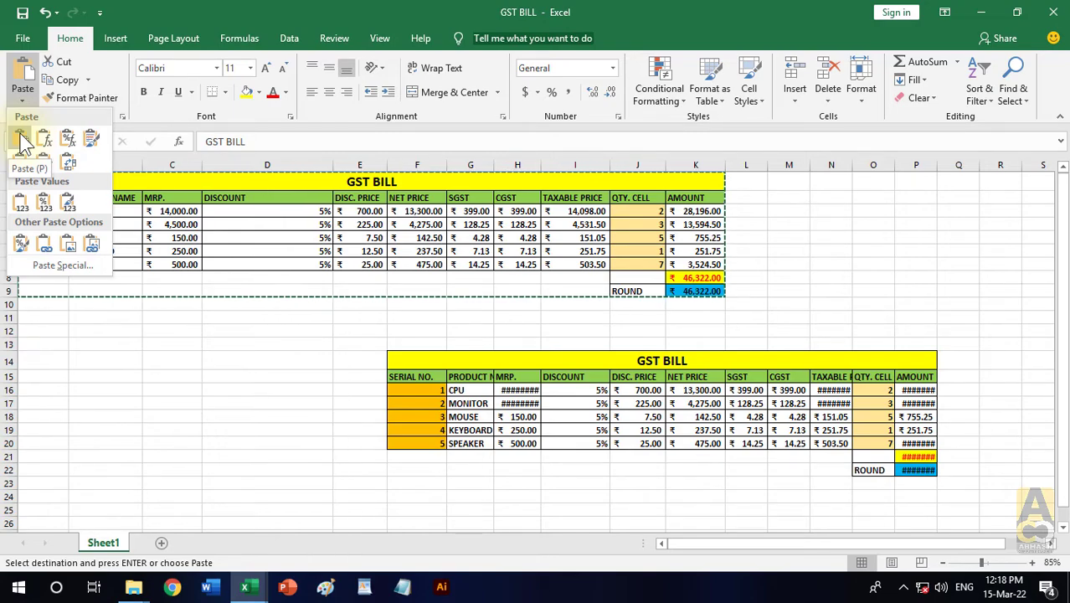
{"action": "left_click", "coordinate": [23, 143]}
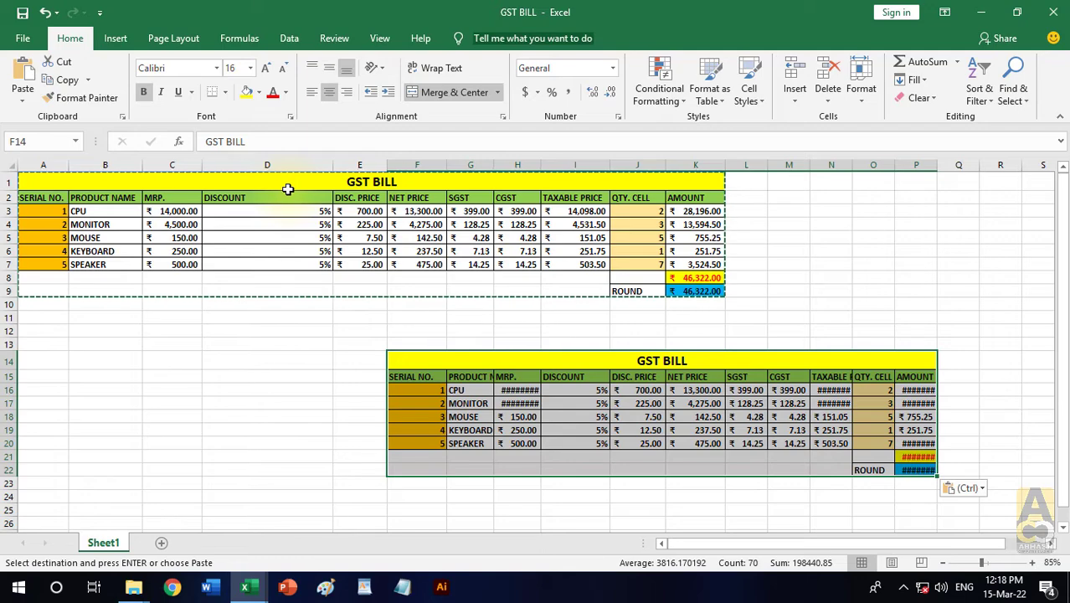
{"action": "left_click", "coordinate": [921, 317]}
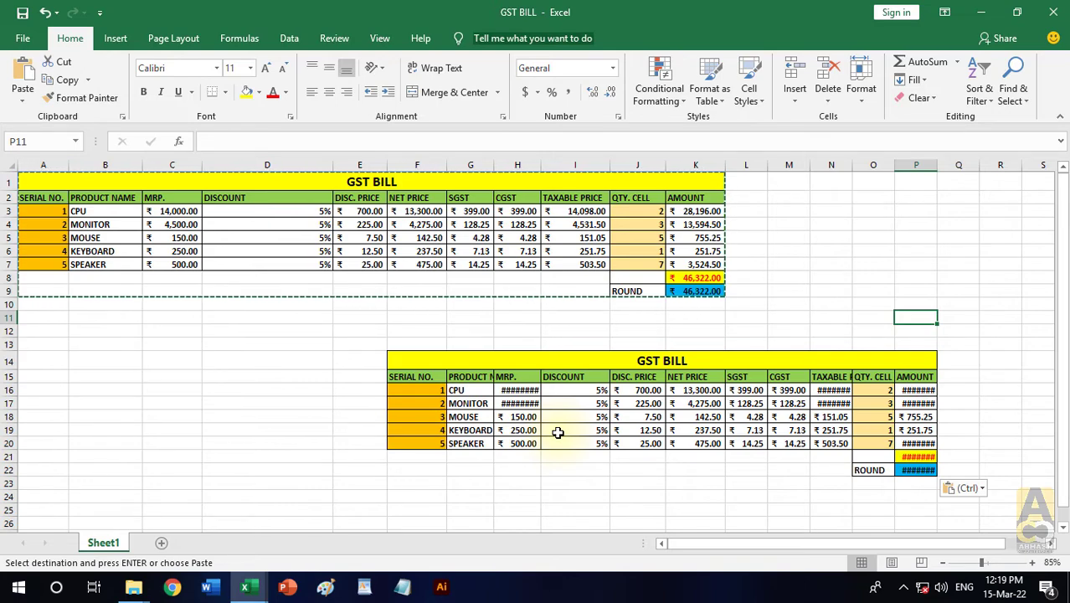
{"action": "key", "text": "Escape"}
- Clear all contents and formatting of the pasted table copy in F13:P23
{"action": "left_click_drag", "start_coordinate": [425, 344], "coordinate": [888, 484]}
{"action": "left_click", "coordinate": [923, 99]}
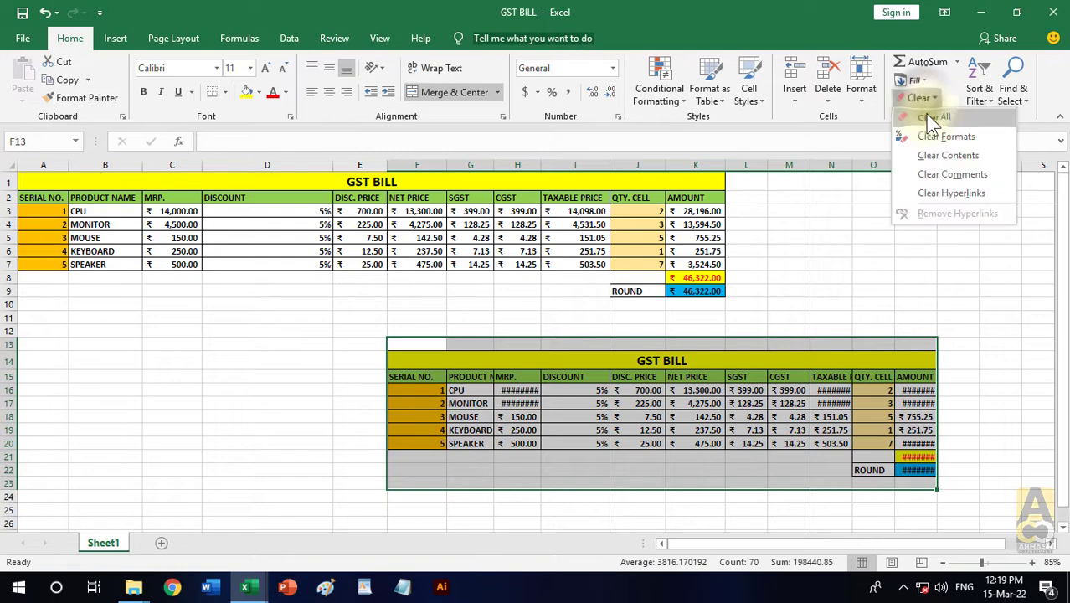
{"action": "left_click", "coordinate": [927, 115]}
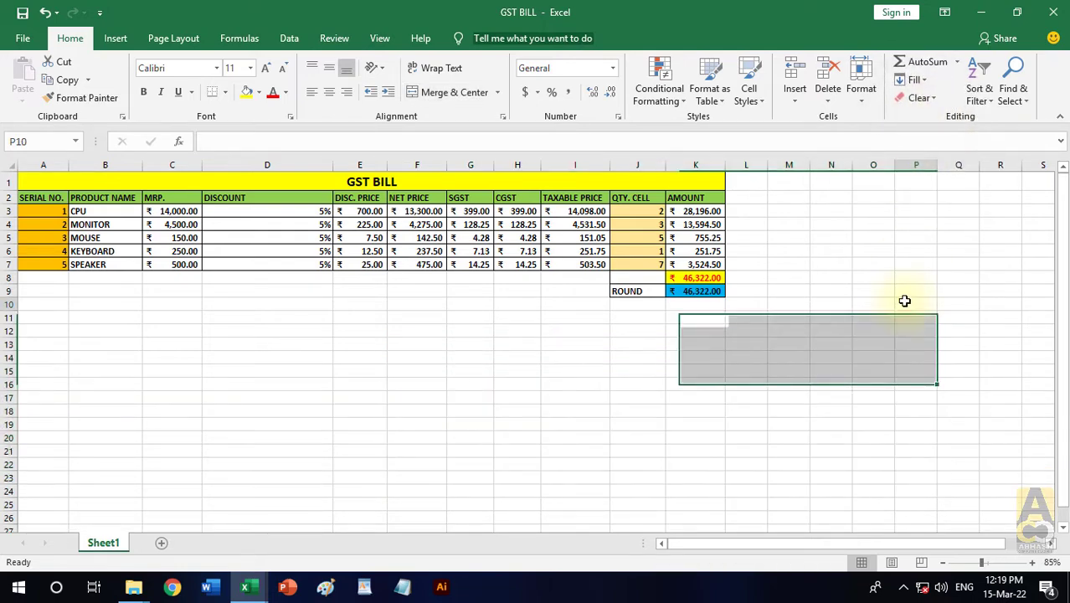
{"action": "left_click", "coordinate": [904, 301]}
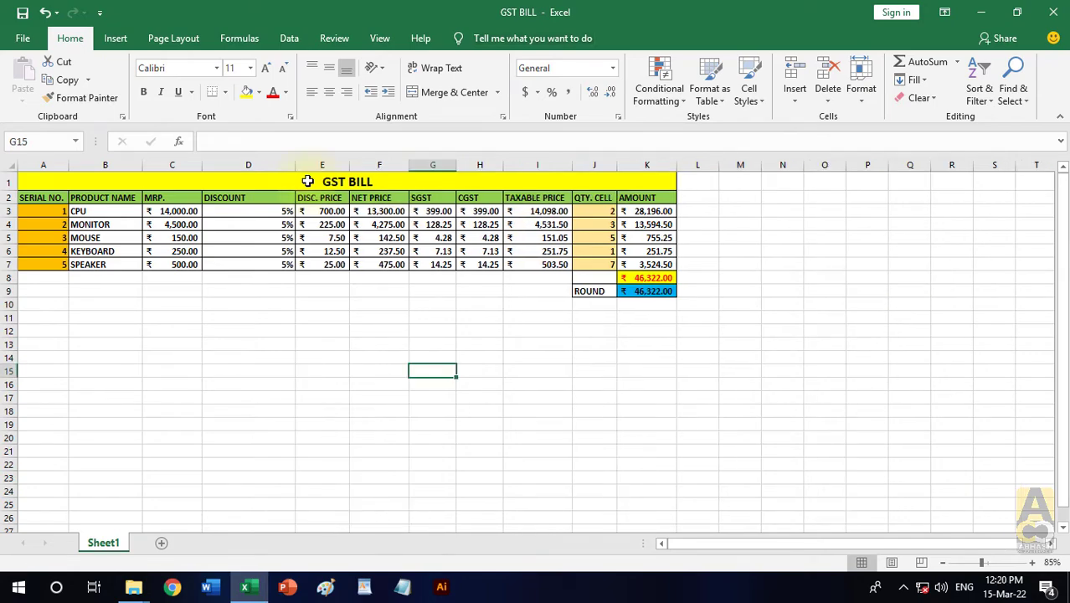
- Copy the whole GST BILL table A1:K9 and paste it at F13 with the Formulas paste option
{"action": "left_click_drag", "start_coordinate": [308, 181], "coordinate": [485, 288]}
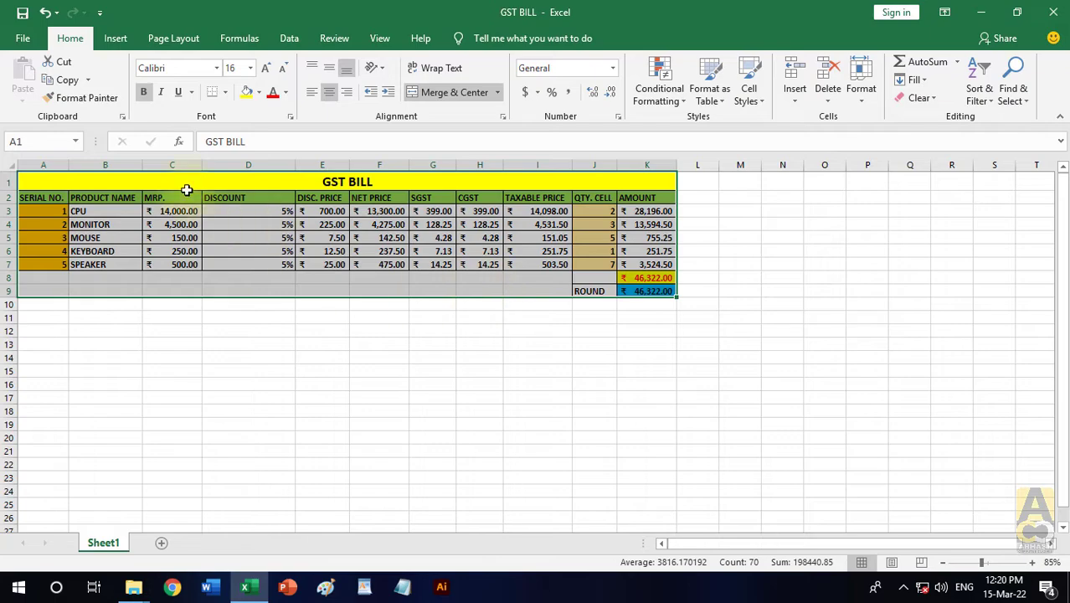
{"action": "left_click", "coordinate": [68, 81]}
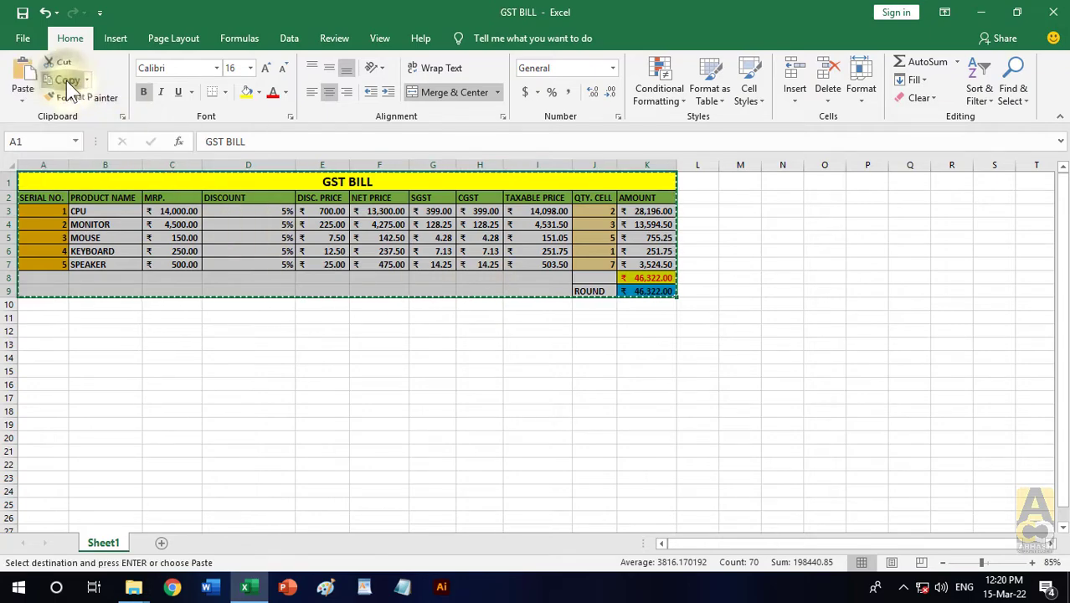
{"action": "left_click", "coordinate": [362, 344]}
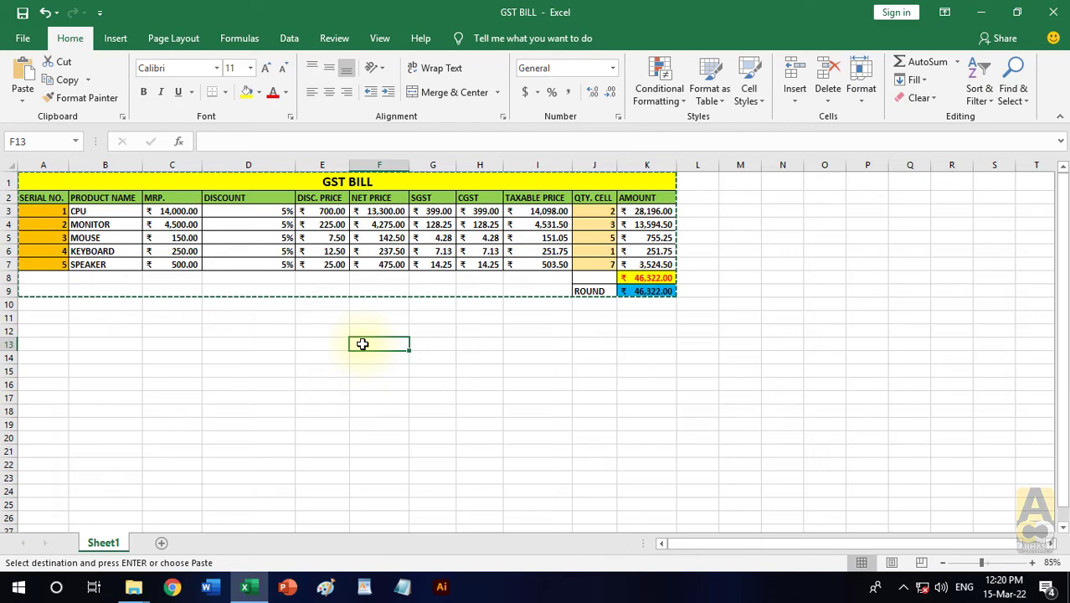
{"action": "left_click", "coordinate": [23, 103]}
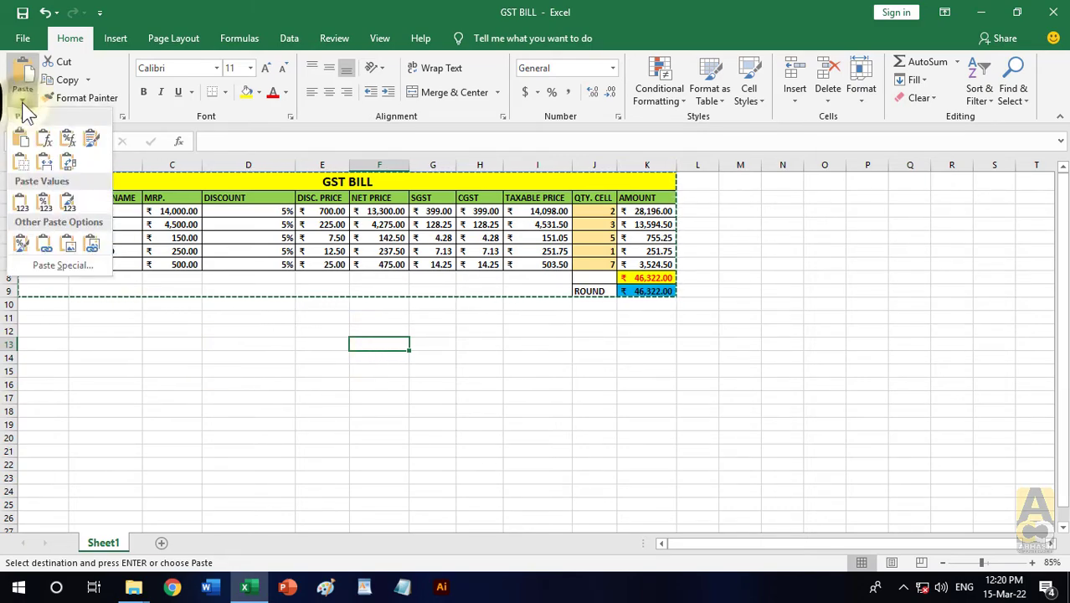
{"action": "left_click", "coordinate": [43, 140]}
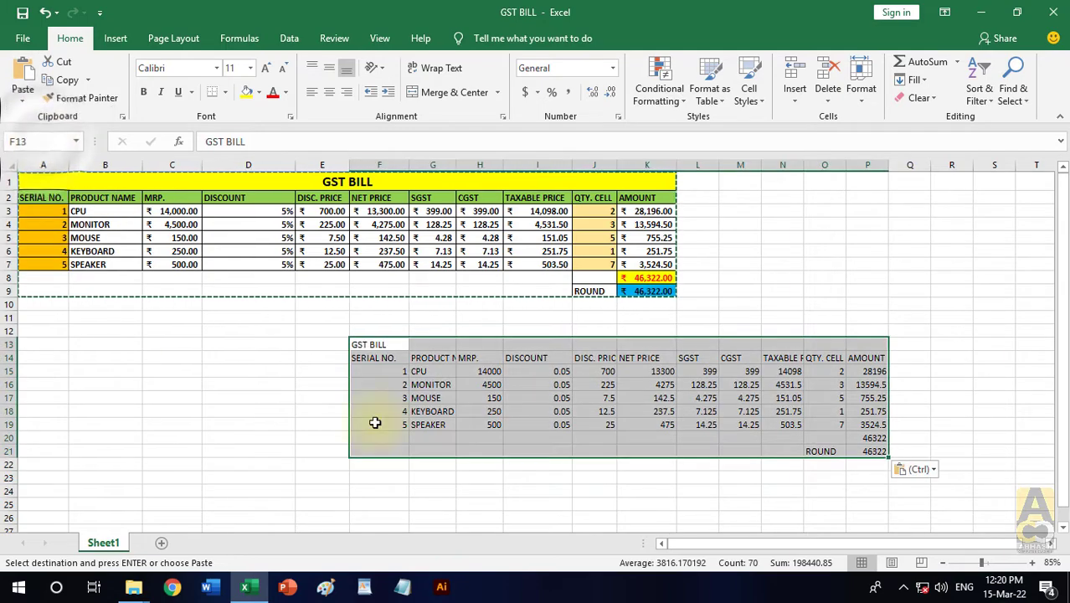
- Inspect the title, header and product cells of the pasted copy, and compare its rounded total's formula with the original in K9
{"action": "left_click", "coordinate": [649, 397]}
{"action": "left_click", "coordinate": [378, 345]}
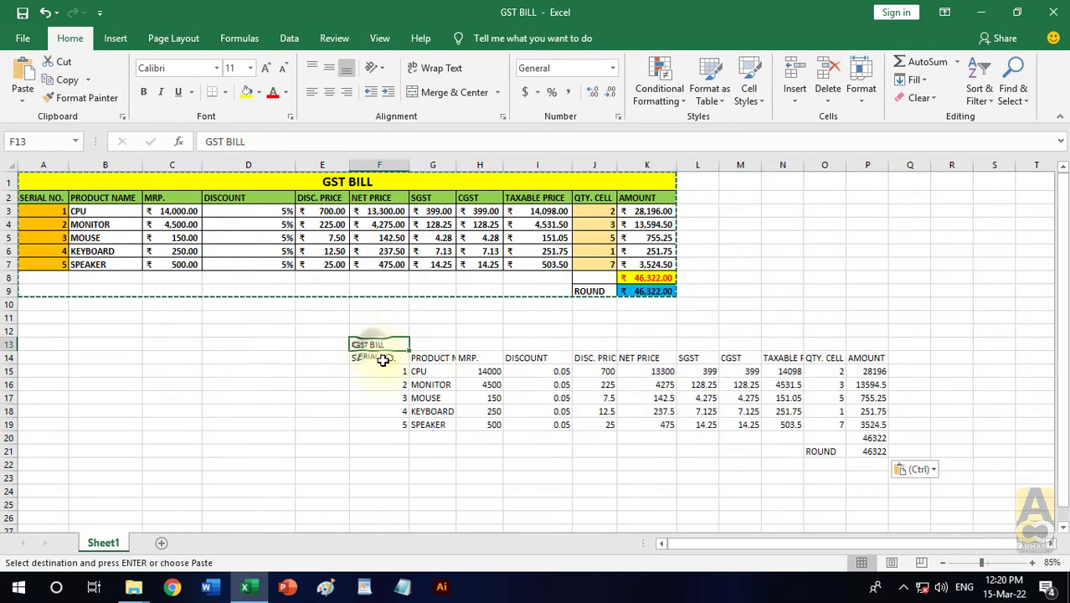
{"action": "left_click", "coordinate": [382, 359]}
{"action": "left_click", "coordinate": [443, 425]}
{"action": "left_click", "coordinate": [867, 451]}
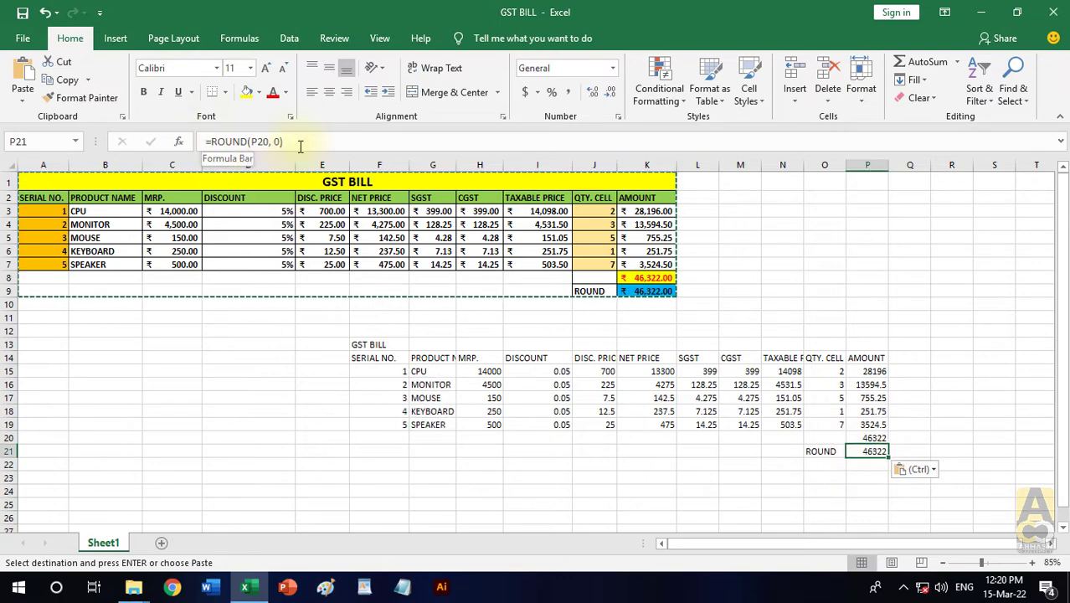
{"action": "left_click", "coordinate": [629, 290]}
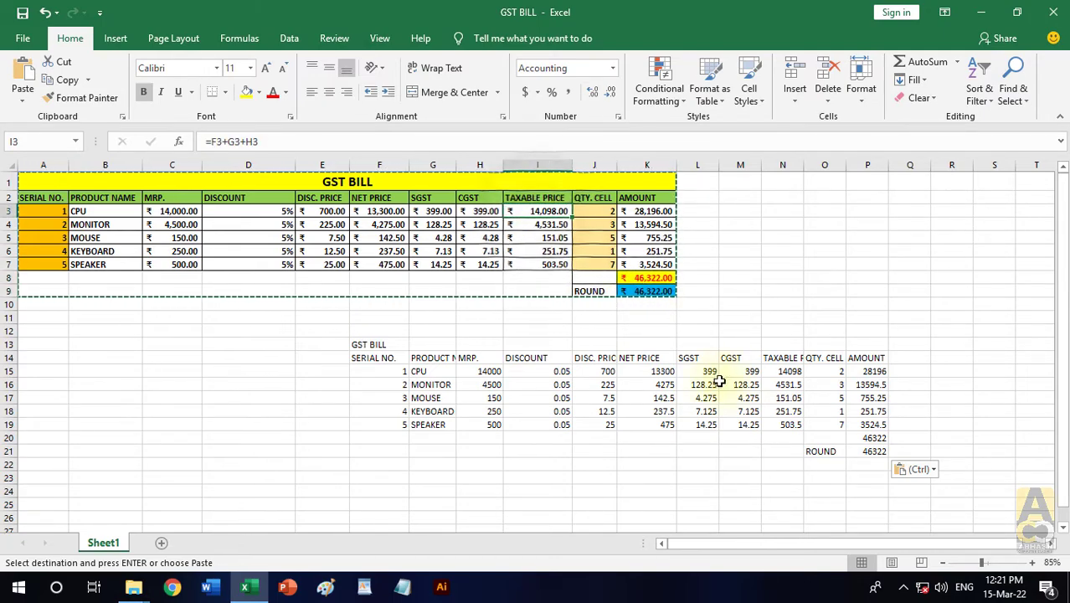
- Check the formulas in the pasted TAXABLE PRICE column N15:N19 and in the total and rounded total cells P20:P21
{"action": "left_click", "coordinate": [772, 371]}
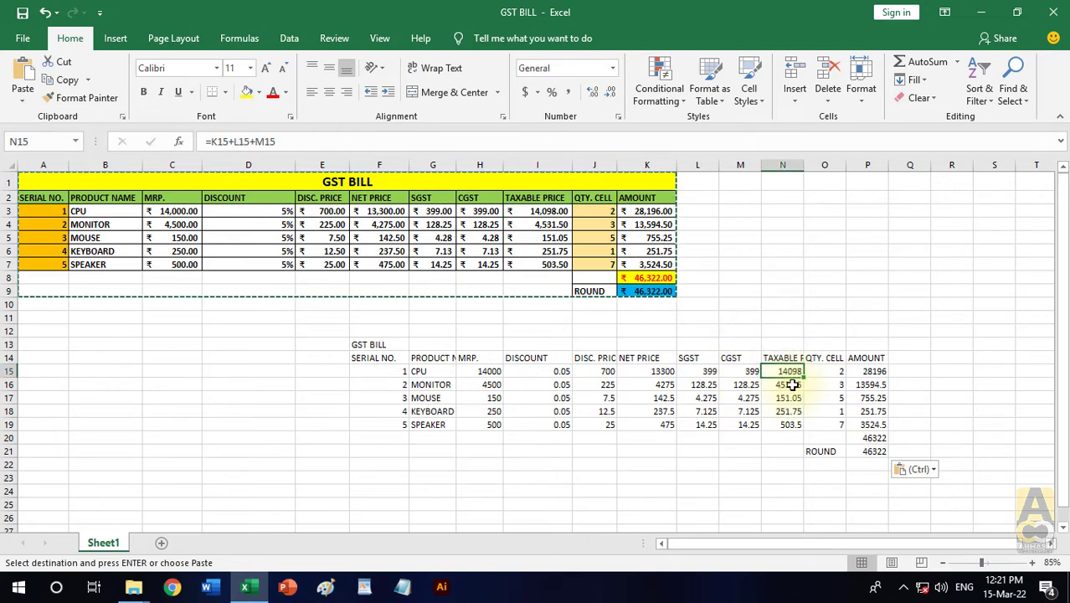
{"action": "left_click", "coordinate": [792, 386]}
{"action": "left_click", "coordinate": [792, 399]}
{"action": "left_click", "coordinate": [786, 424]}
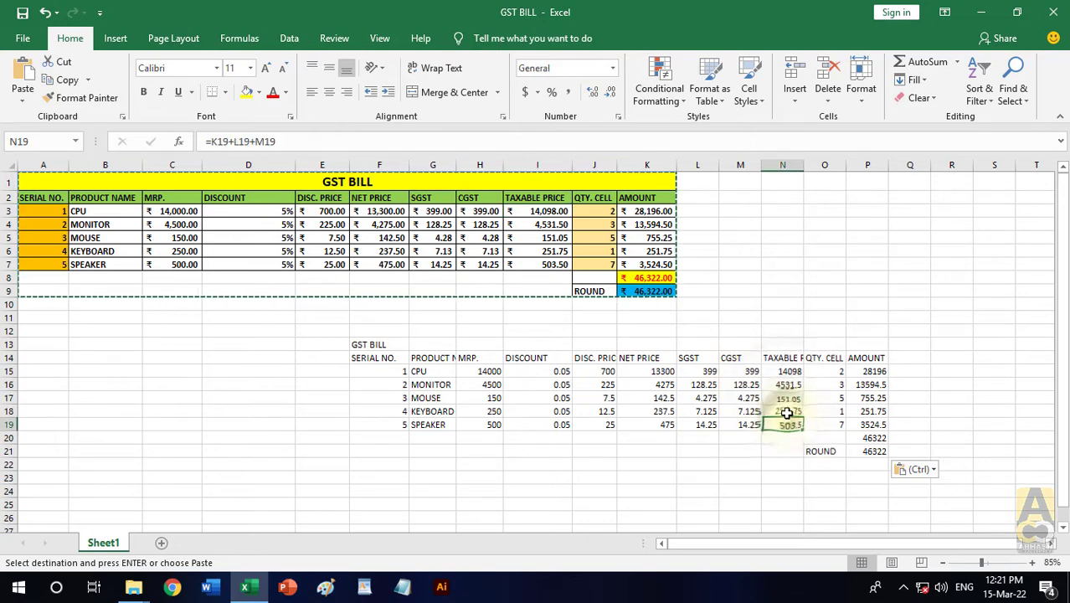
{"action": "left_click", "coordinate": [787, 411]}
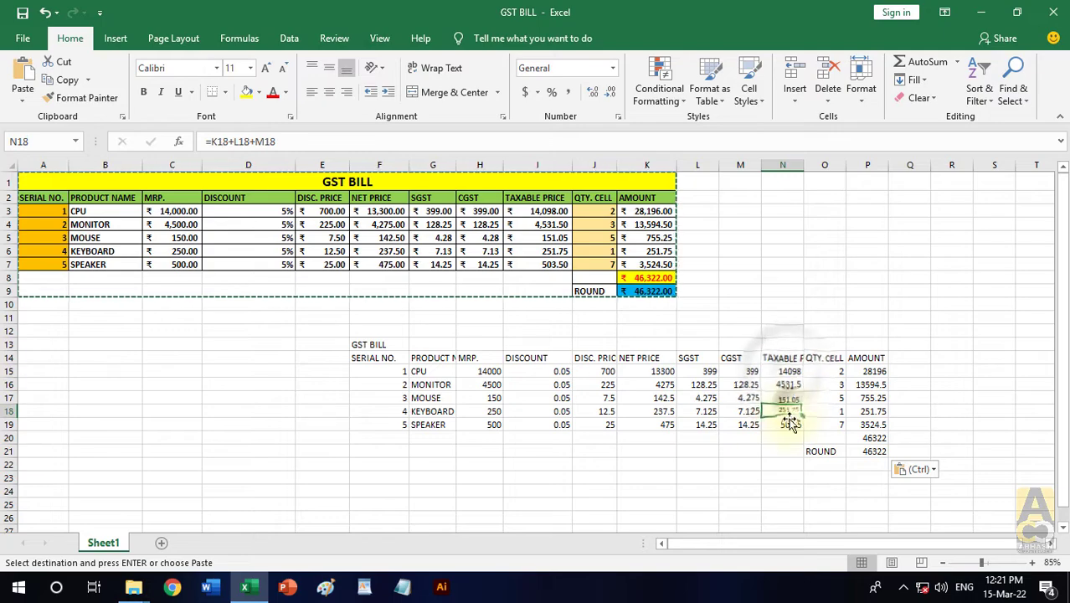
{"action": "left_click", "coordinate": [787, 424]}
{"action": "left_click", "coordinate": [871, 437]}
{"action": "left_click", "coordinate": [871, 451]}
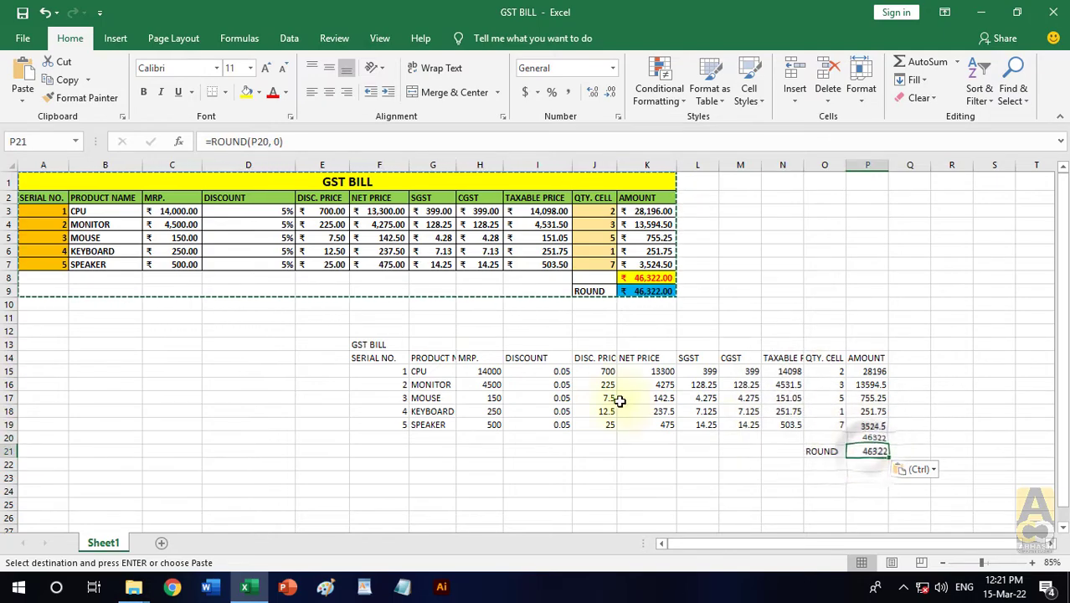
- Examine the pasted DISCOUNT, DISC. PRICE and NET PRICE cells against the original table, and open the Paste options
{"action": "left_click", "coordinate": [561, 372]}
{"action": "left_click", "coordinate": [561, 400]}
{"action": "left_click", "coordinate": [559, 424]}
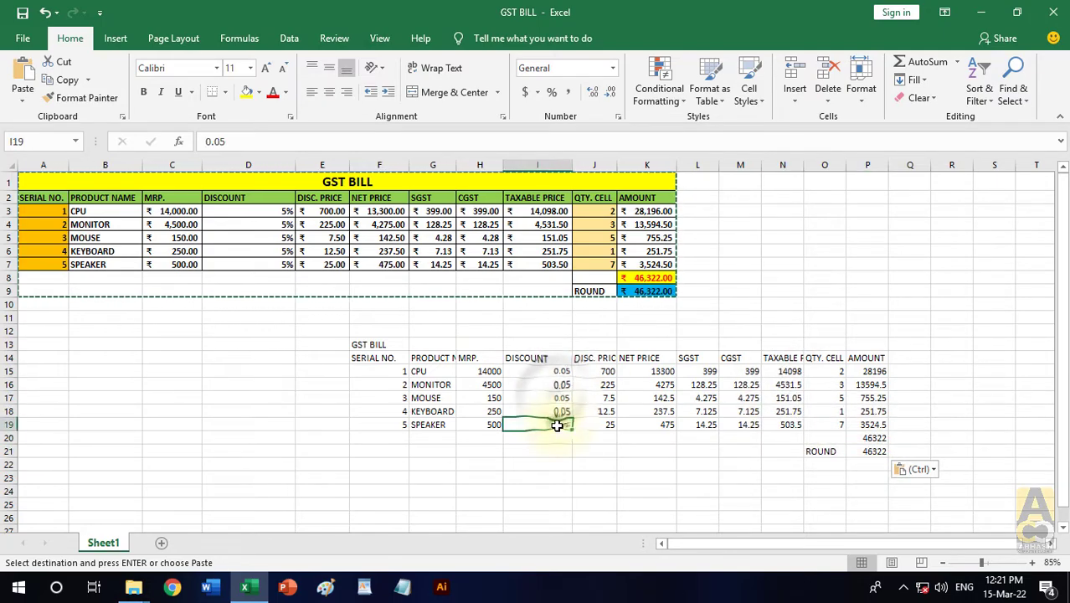
{"action": "left_click", "coordinate": [607, 373]}
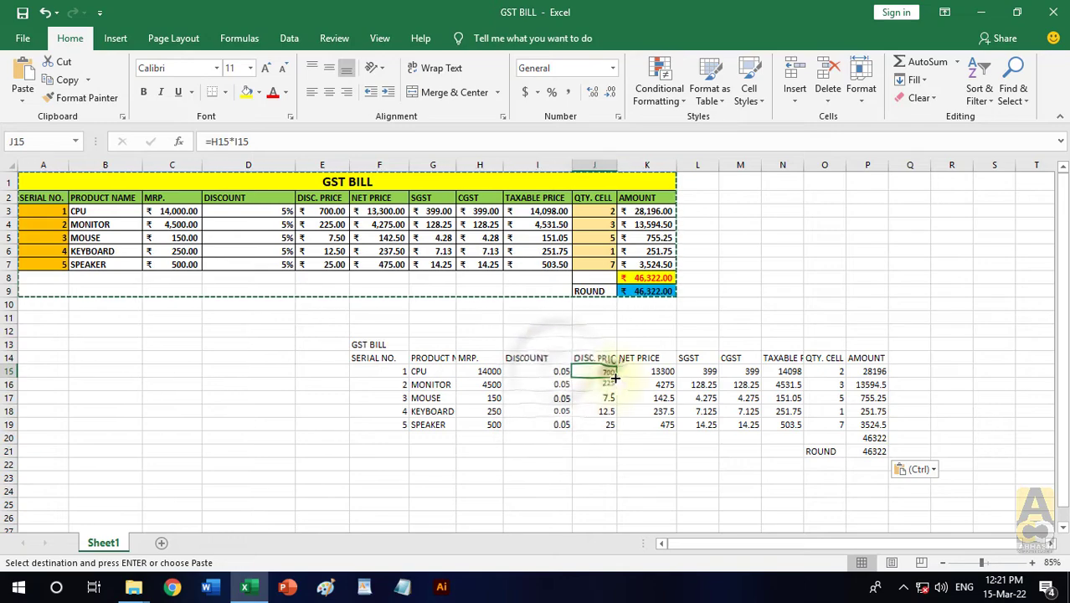
{"action": "left_click", "coordinate": [607, 398]}
{"action": "left_click", "coordinate": [605, 424]}
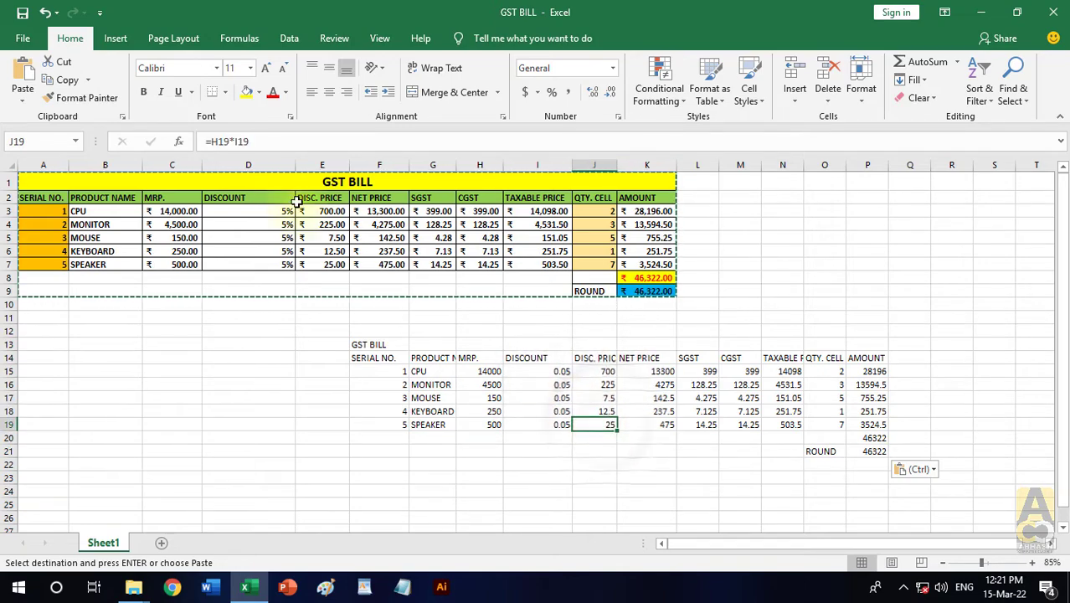
{"action": "left_click", "coordinate": [333, 211]}
{"action": "left_click", "coordinate": [645, 369]}
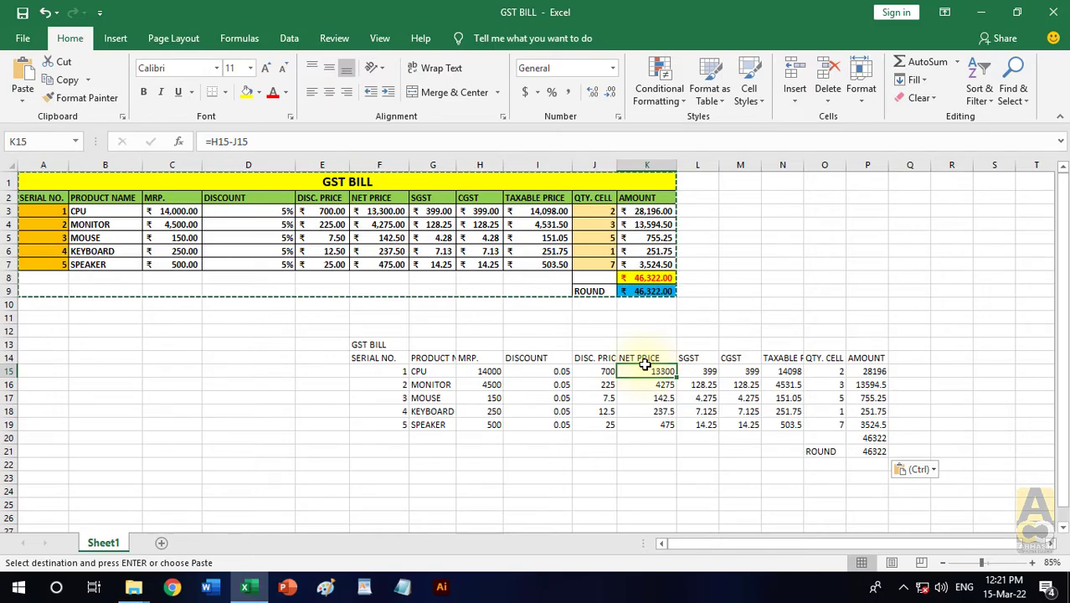
{"action": "left_click", "coordinate": [22, 98]}
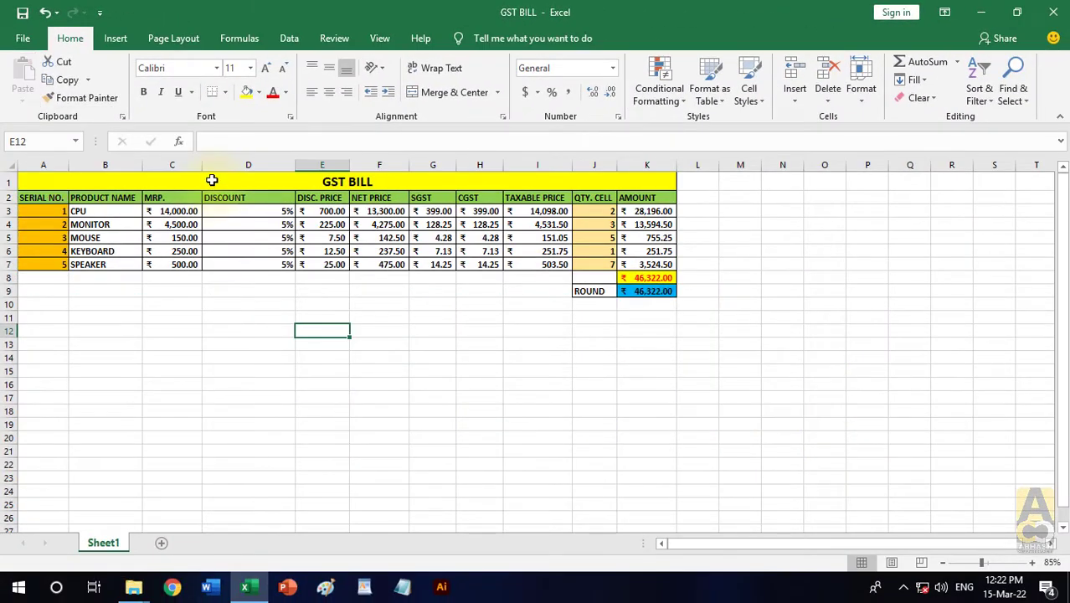
- Copy the GST BILL table A1:K9 and paste it at D13 with the Formulas & Number Formatting option
{"action": "left_click_drag", "start_coordinate": [212, 180], "coordinate": [521, 291]}
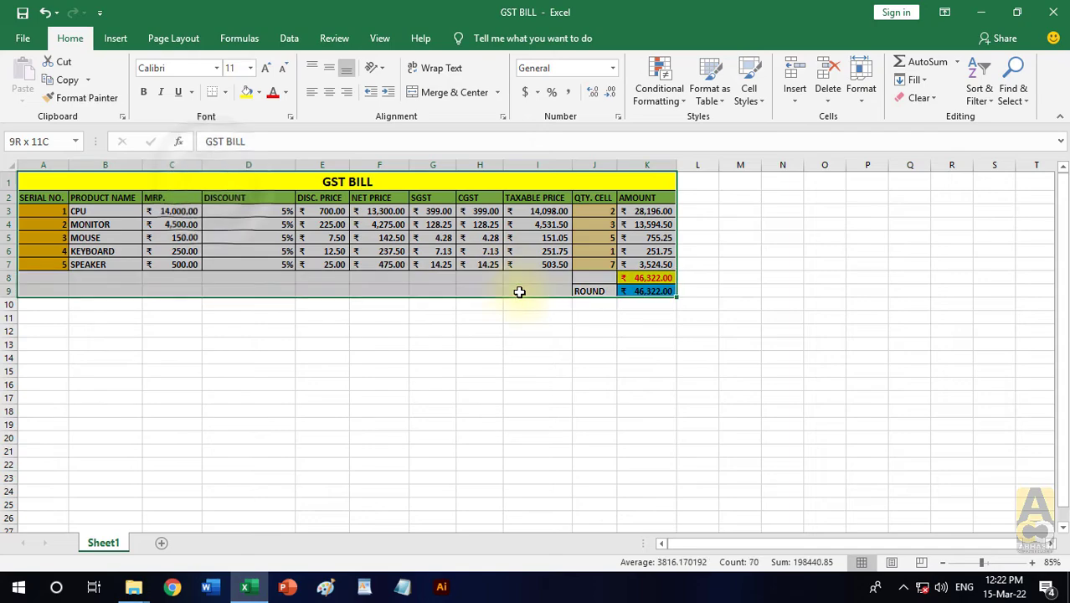
{"action": "left_click", "coordinate": [66, 80]}
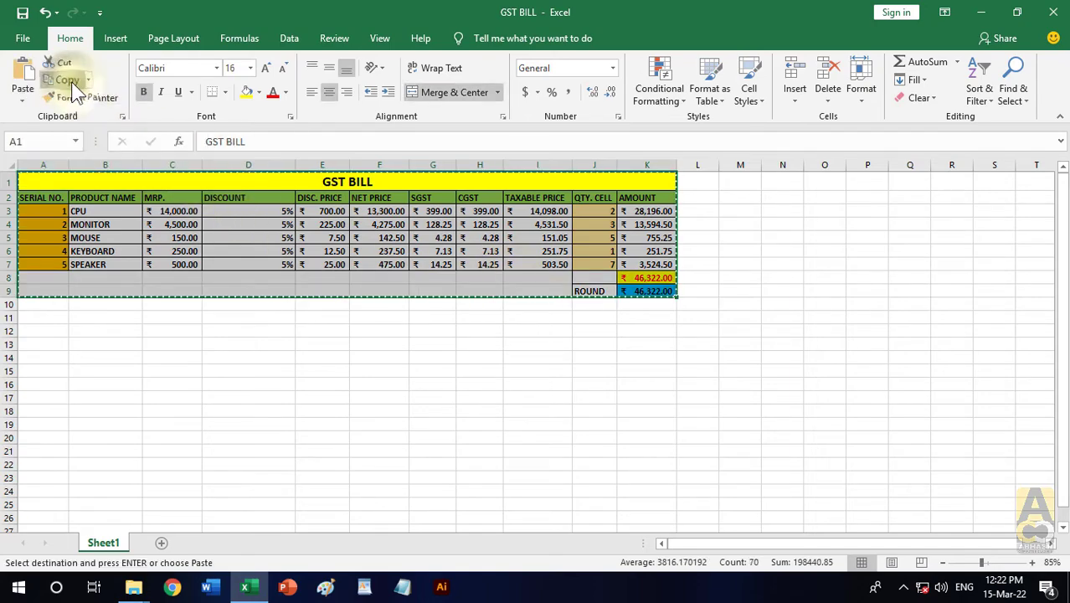
{"action": "left_click", "coordinate": [245, 345]}
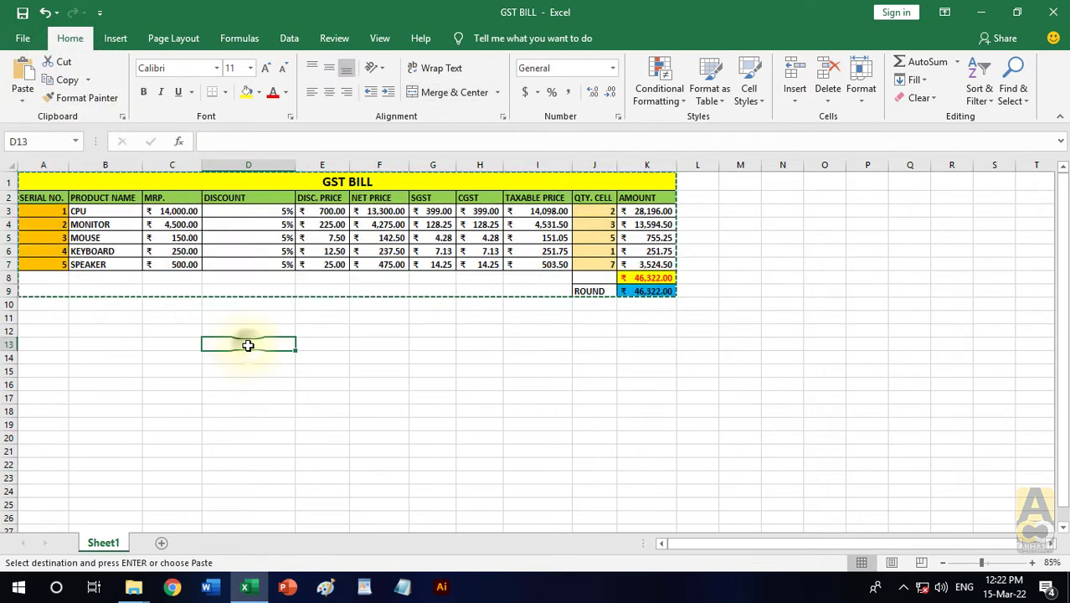
{"action": "left_click", "coordinate": [23, 101]}
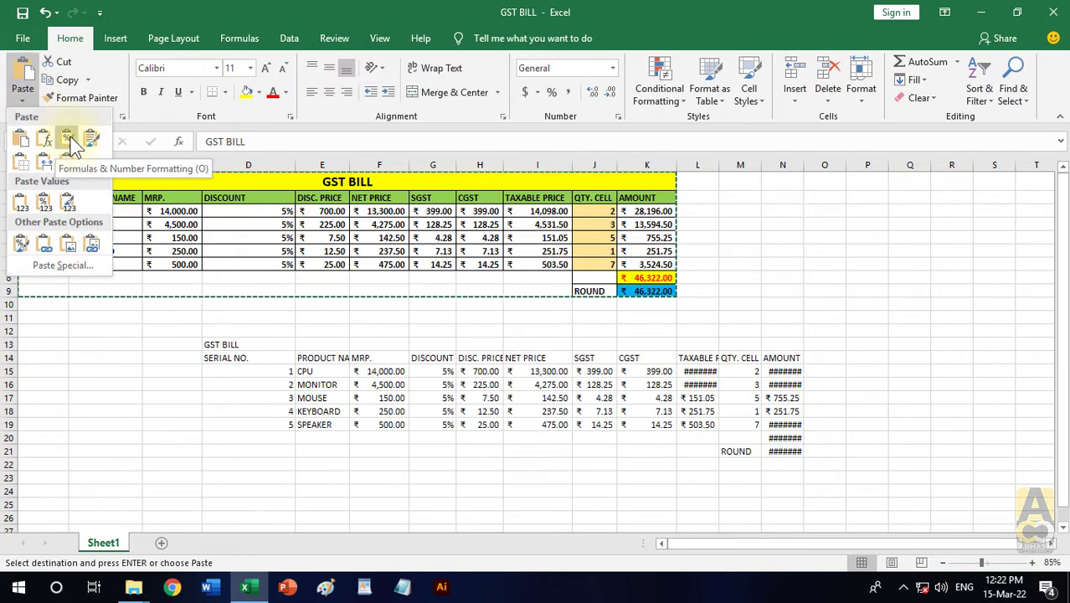
{"action": "left_click", "coordinate": [72, 144]}
- Review the pasted range D13:N21, end the copy mode, and check the formula of the rounded total in N21
{"action": "left_click_drag", "start_coordinate": [378, 358], "coordinate": [410, 411]}
{"action": "left_click_drag", "start_coordinate": [232, 344], "coordinate": [779, 451]}
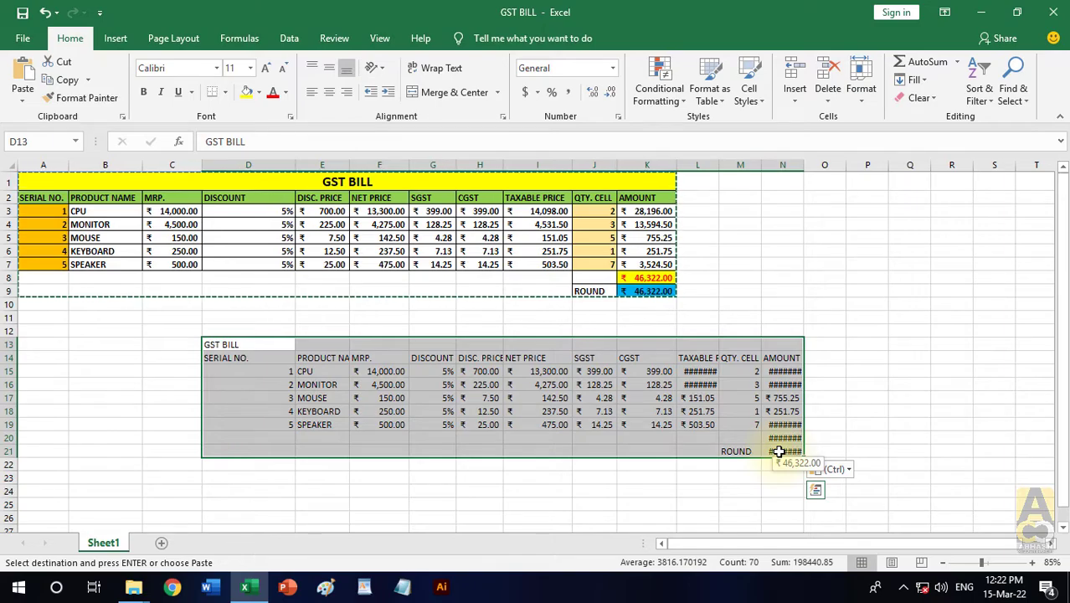
{"action": "scroll", "coordinate": [594, 405], "scroll_direction": "down", "scroll_amount": 2}
{"action": "scroll", "coordinate": [595, 406], "scroll_direction": "up", "scroll_amount": 1}
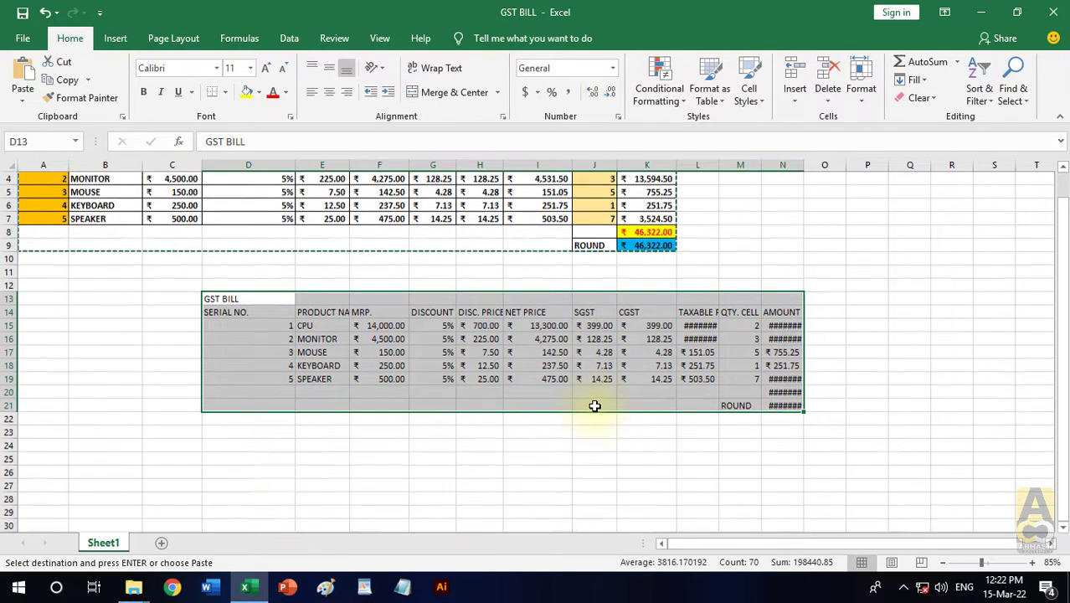
{"action": "left_click", "coordinate": [128, 378]}
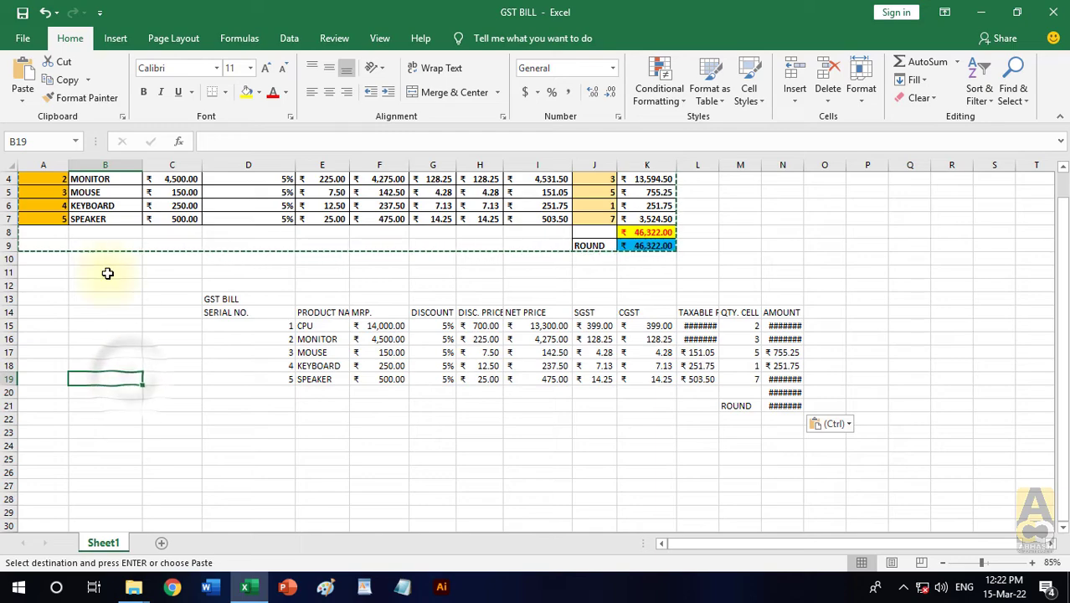
{"action": "key", "text": "Escape"}
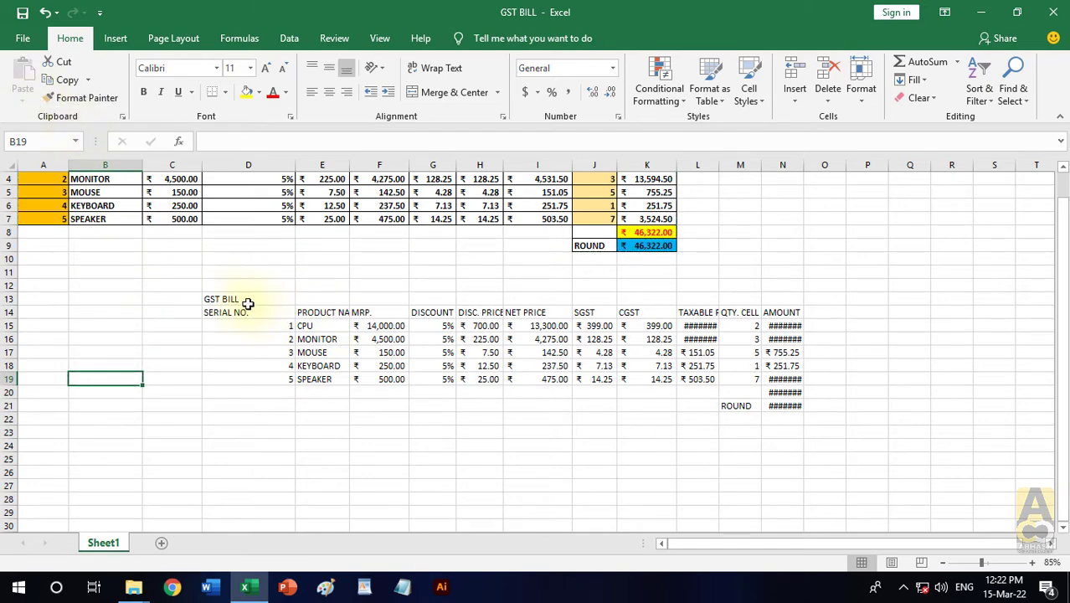
{"action": "left_click_drag", "start_coordinate": [248, 303], "coordinate": [787, 407]}
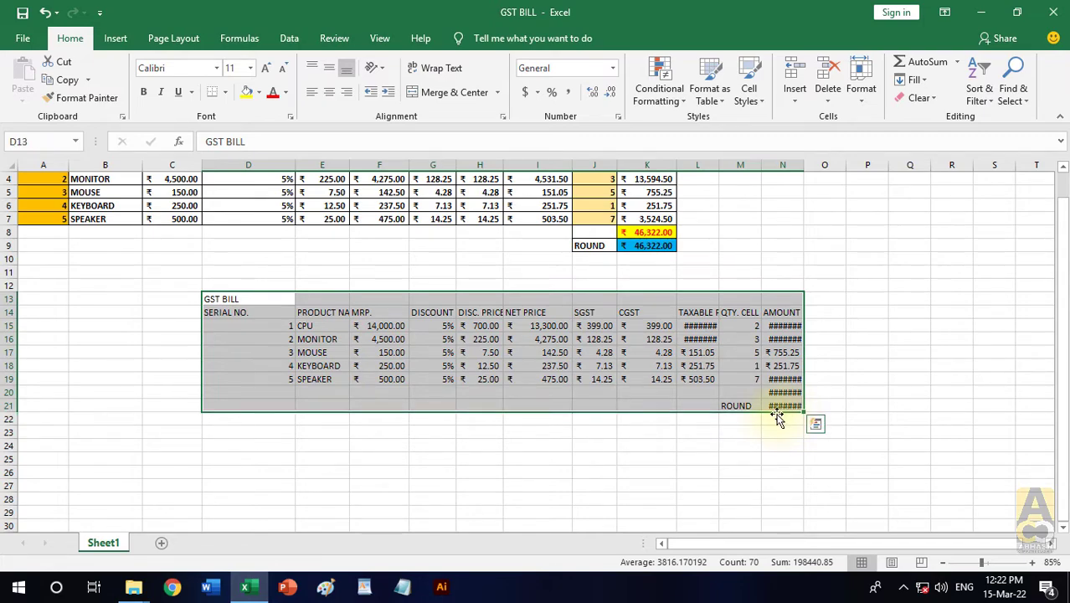
{"action": "left_click", "coordinate": [779, 406]}
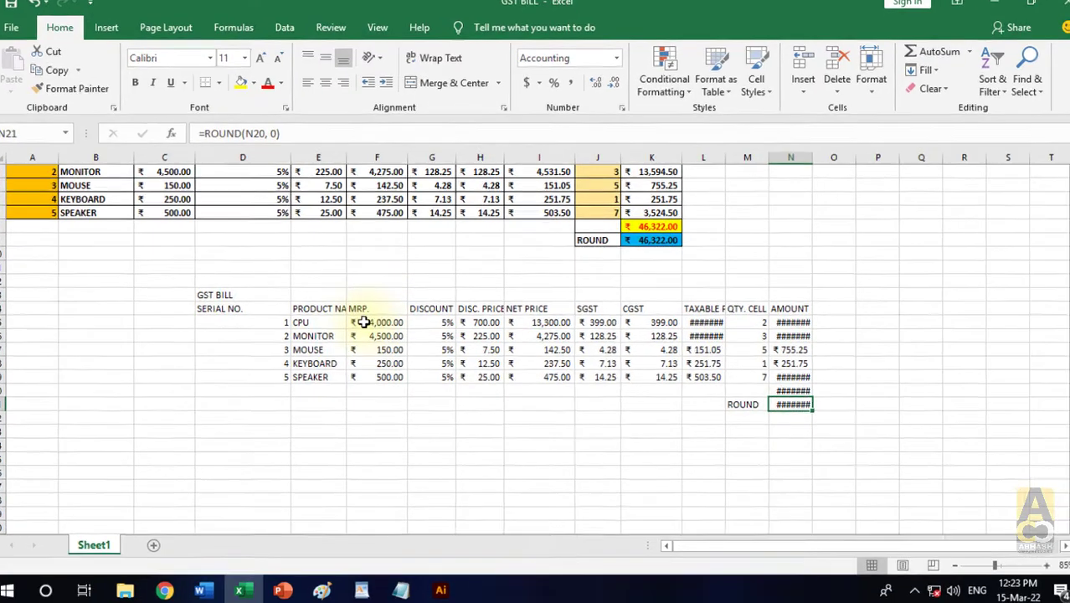
- Examine the number formatting kept in the MRP., DISCOUNT and DISC. PRICE columns of the pasted copy, rows 15 to 19
{"action": "left_click", "coordinate": [361, 326]}
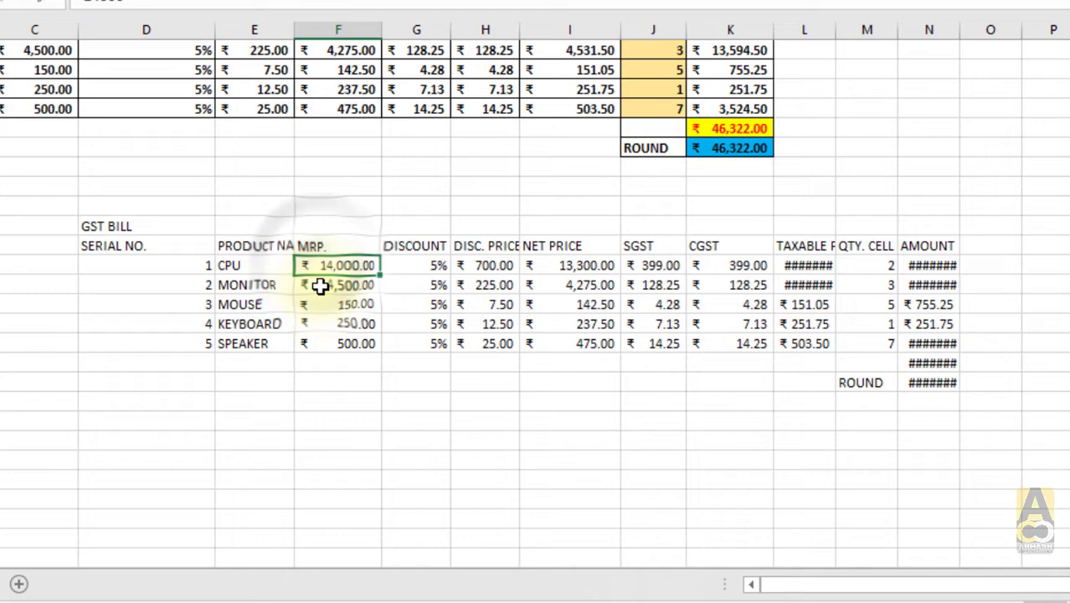
{"action": "left_click", "coordinate": [321, 287]}
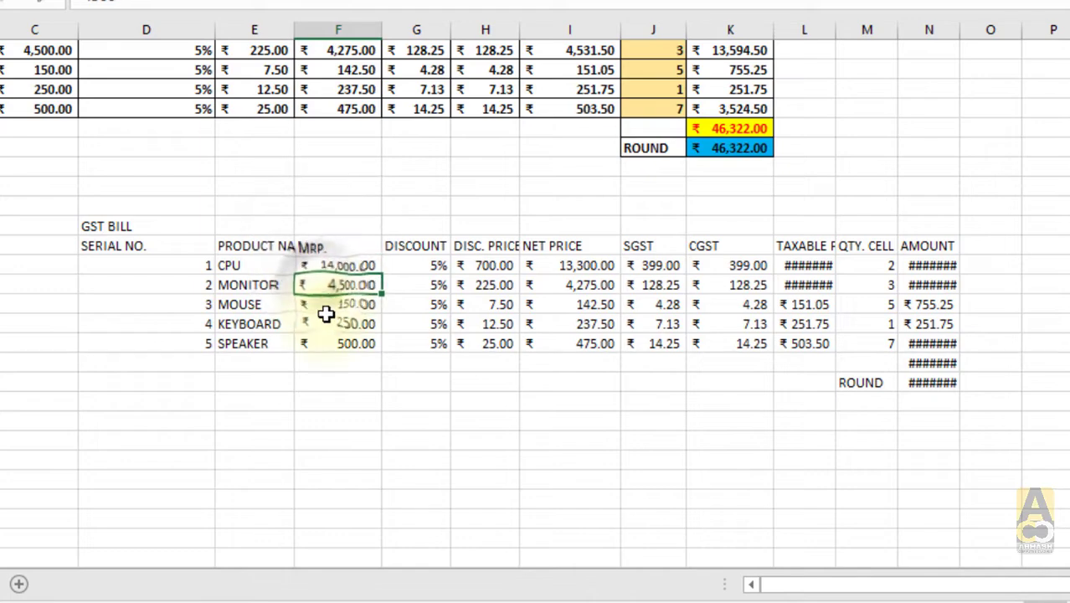
{"action": "left_click", "coordinate": [328, 308]}
{"action": "left_click", "coordinate": [329, 327]}
{"action": "left_click", "coordinate": [330, 342]}
{"action": "left_click", "coordinate": [432, 271]}
{"action": "left_click", "coordinate": [433, 285]}
{"action": "left_click", "coordinate": [432, 305]}
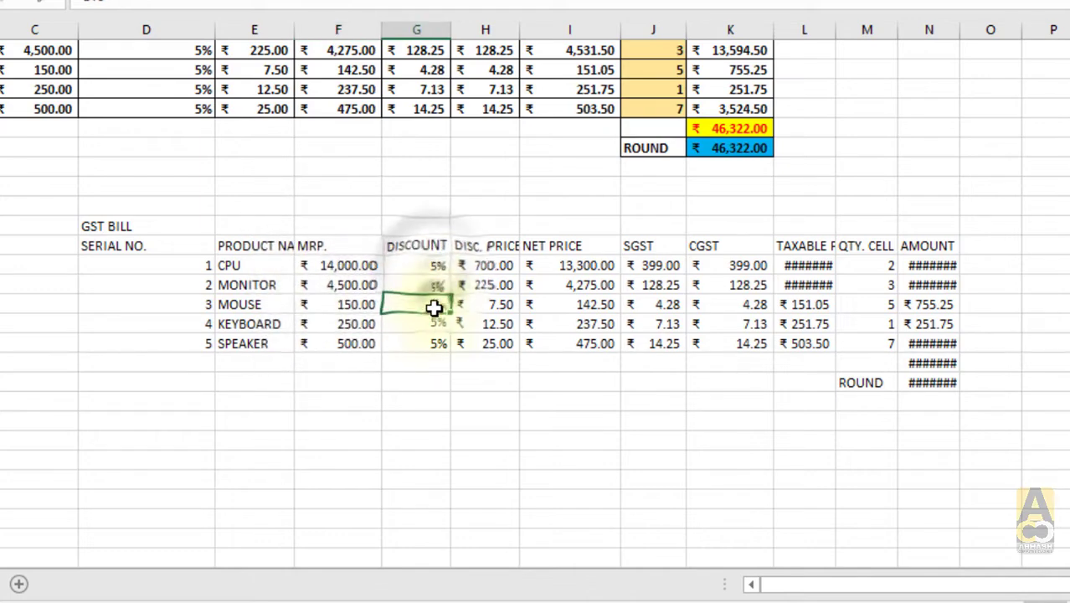
{"action": "left_click", "coordinate": [432, 324]}
{"action": "left_click", "coordinate": [432, 342]}
{"action": "left_click", "coordinate": [485, 268]}
{"action": "left_click", "coordinate": [488, 324]}
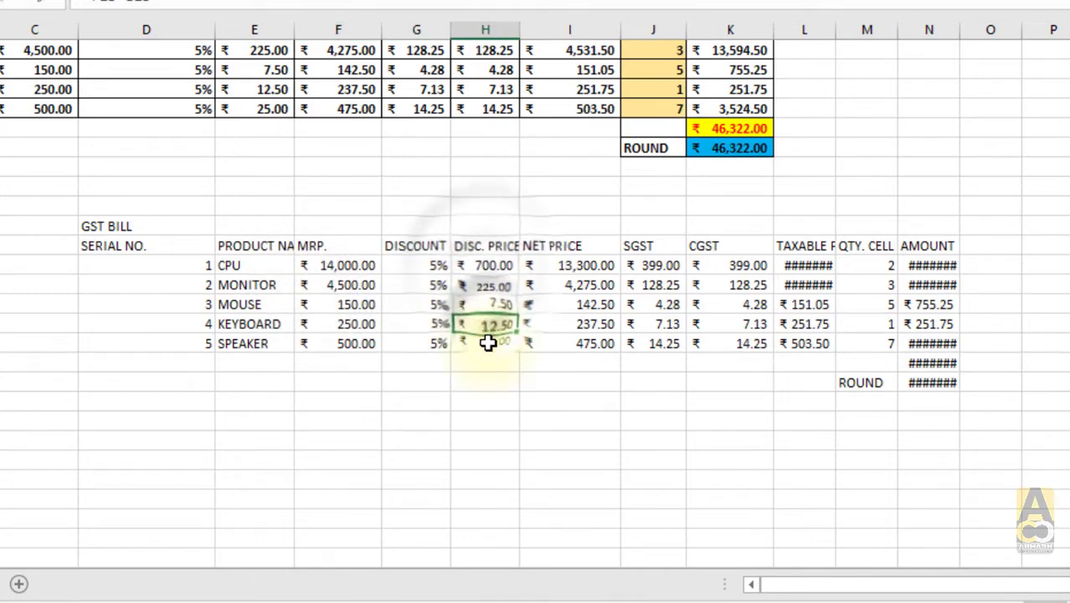
{"action": "left_click", "coordinate": [494, 342]}
{"action": "left_click", "coordinate": [499, 382]}
- Copy the original table A1:K9 again and paste it at D24 with the Formulas option, below the first pasted copy
{"action": "scroll", "coordinate": [265, 298], "scroll_direction": "up", "scroll_amount": 1}
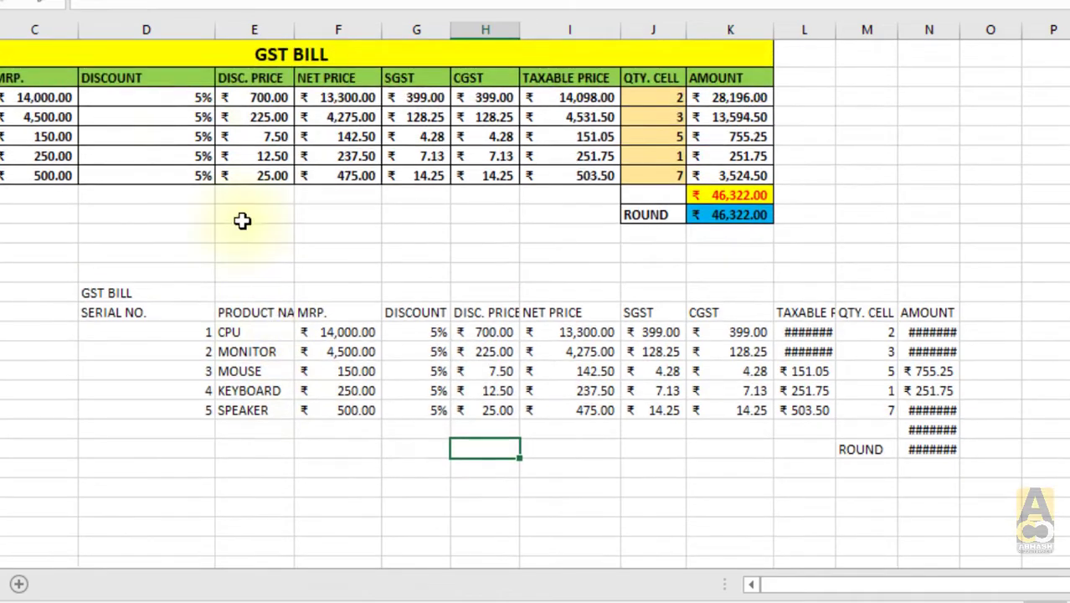
{"action": "left_click_drag", "start_coordinate": [137, 56], "coordinate": [590, 205]}
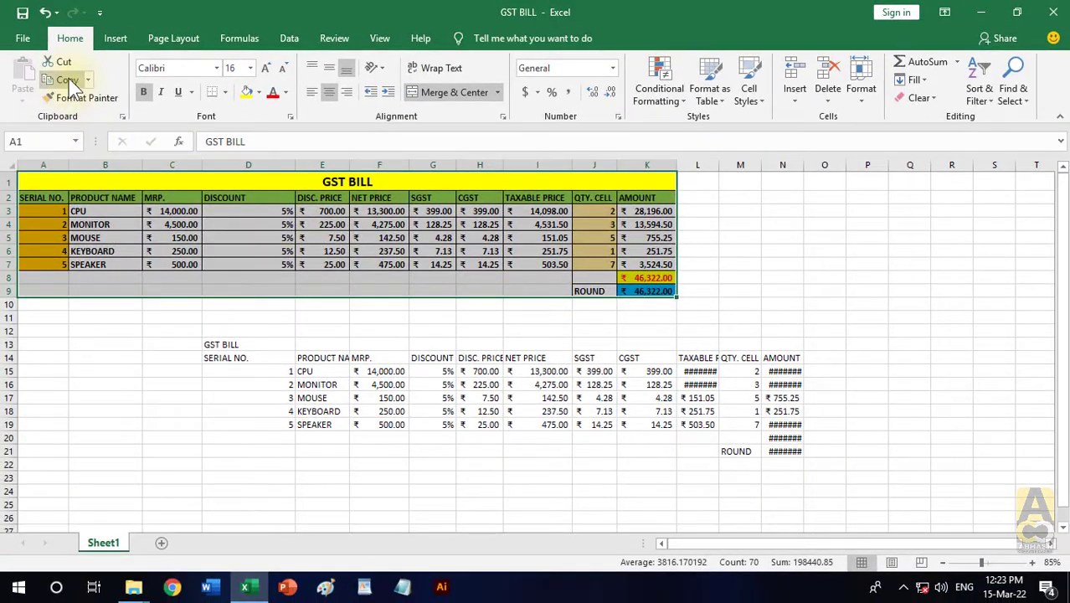
{"action": "left_click", "coordinate": [67, 80]}
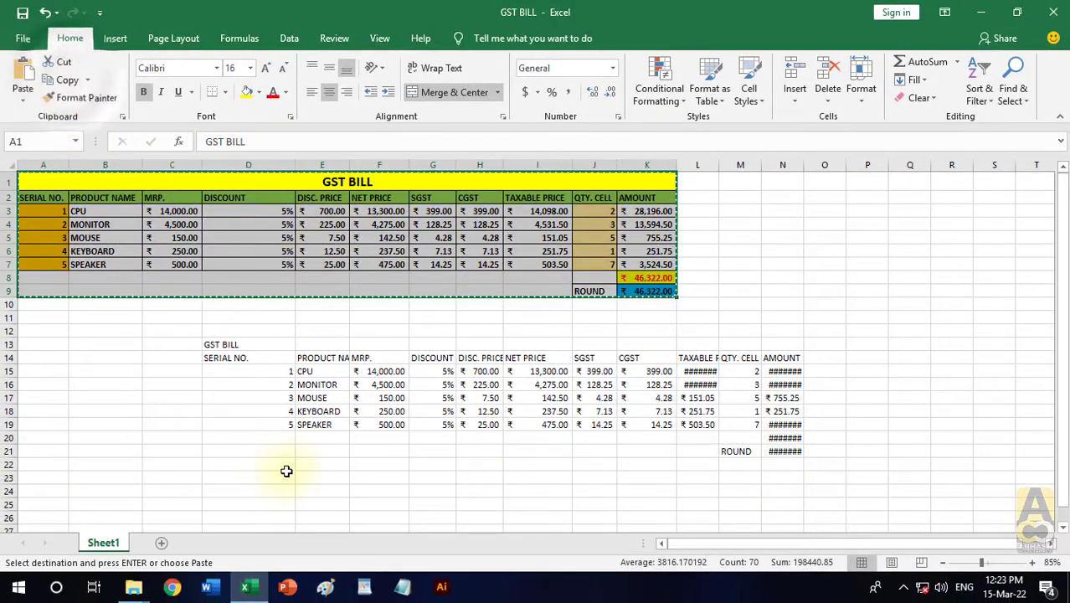
{"action": "left_click", "coordinate": [232, 489]}
{"action": "left_click", "coordinate": [23, 97]}
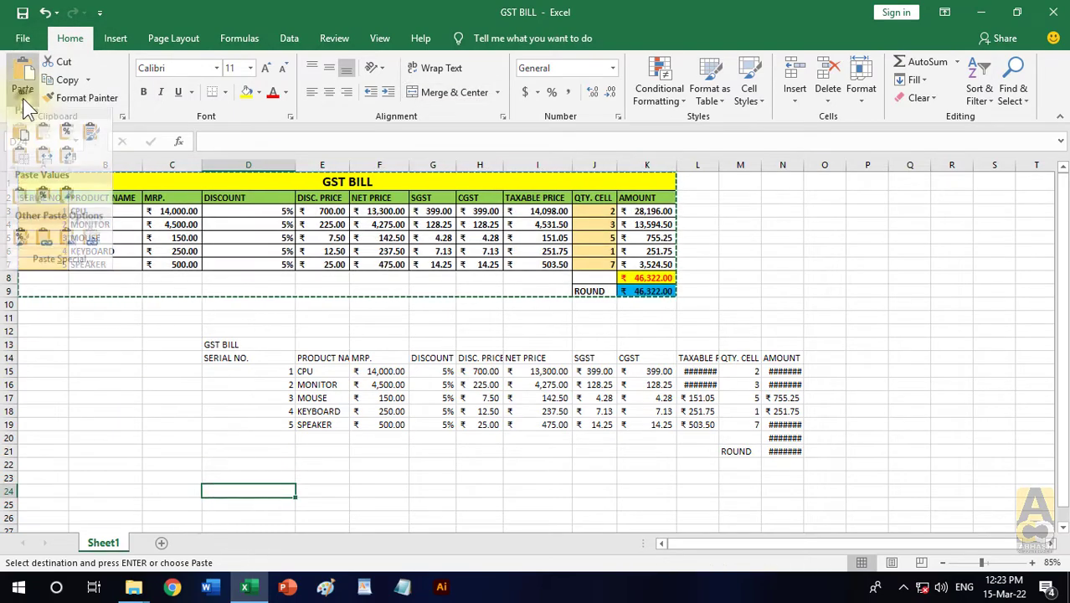
{"action": "left_click", "coordinate": [42, 137]}
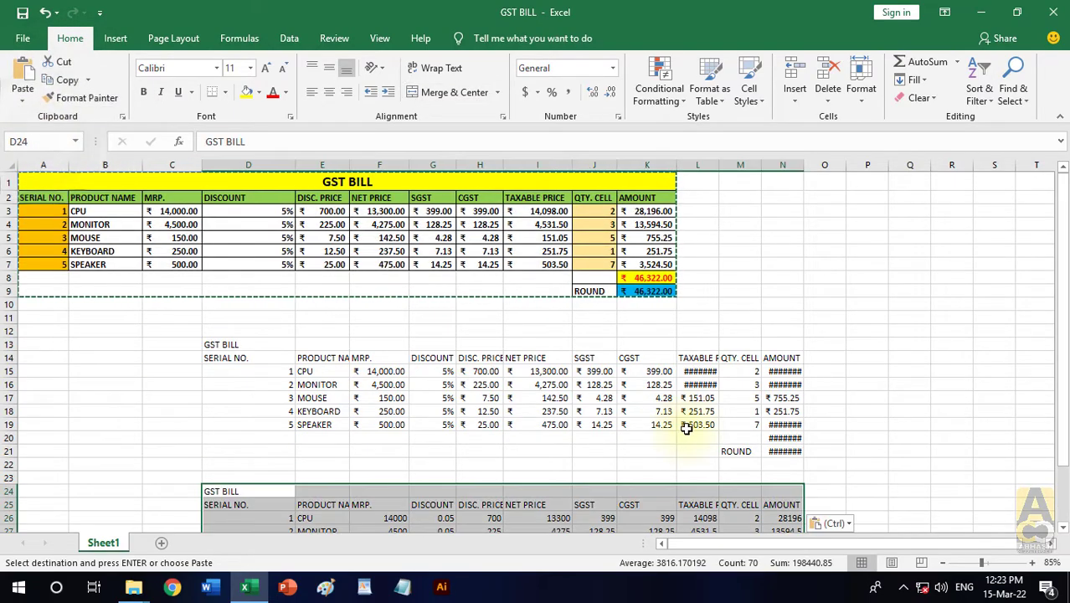
- Review the Formulas copy in D24:N32 against the number-formatted copy above it, and end the copy mode
{"action": "scroll", "coordinate": [686, 426], "scroll_direction": "down", "scroll_amount": 2}
{"action": "left_click", "coordinate": [916, 418]}
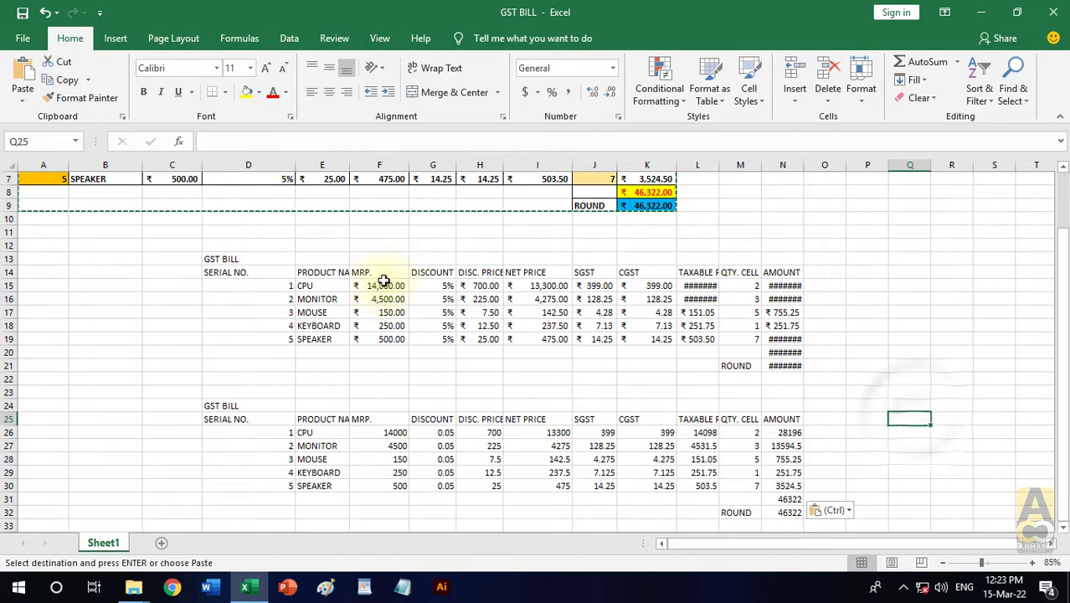
{"action": "left_click_drag", "start_coordinate": [230, 406], "coordinate": [774, 513]}
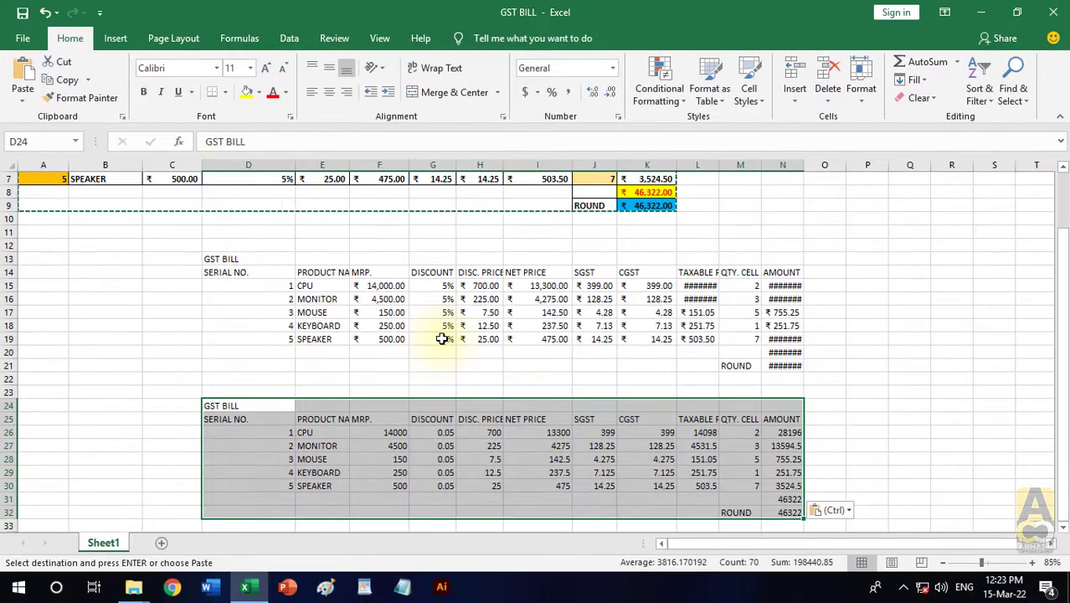
{"action": "left_click", "coordinate": [10, 88]}
{"action": "left_click", "coordinate": [28, 99]}
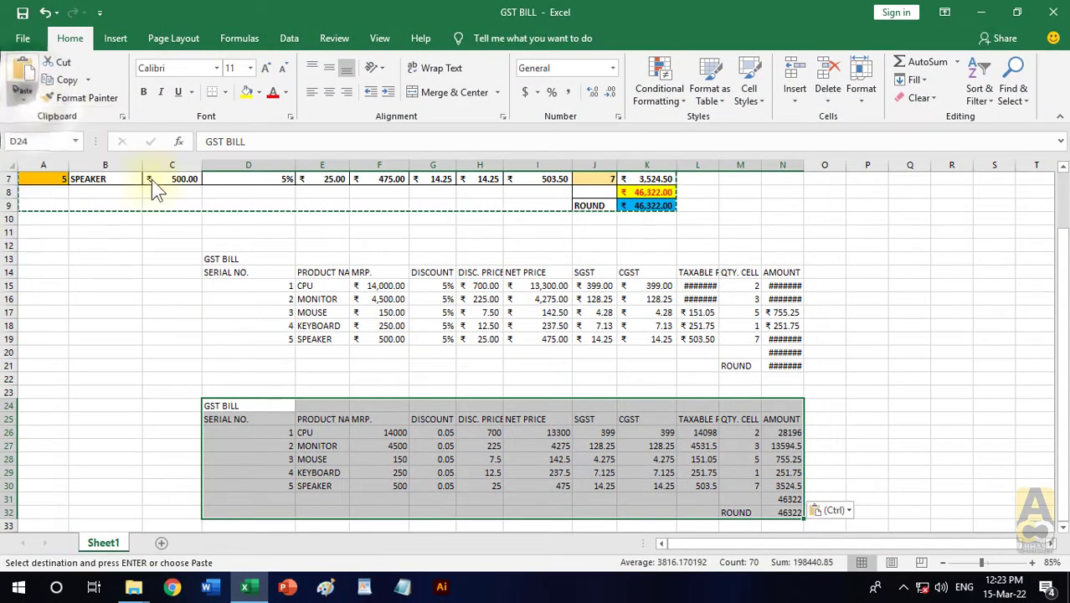
{"action": "left_click", "coordinate": [342, 376]}
{"action": "key", "text": "Escape"}
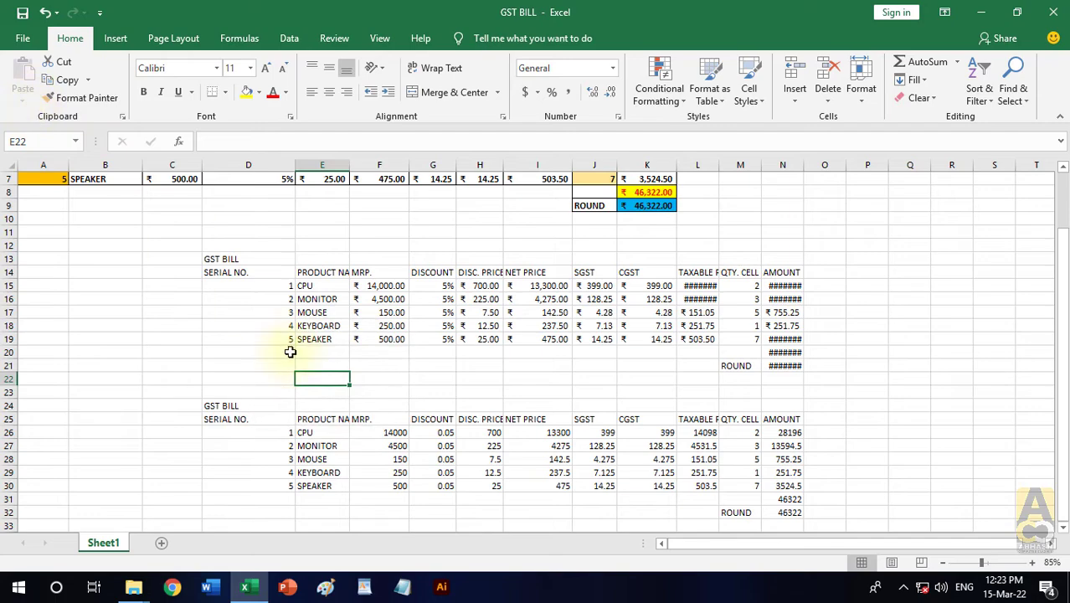
- Copy the original table A1:K9, view the Formulas & Number Formatting paste option without applying it, and end the copy mode
{"action": "left_click", "coordinate": [305, 428]}
{"action": "scroll", "coordinate": [243, 210], "scroll_direction": "up", "scroll_amount": 2}
{"action": "left_click_drag", "start_coordinate": [248, 181], "coordinate": [390, 294]}
{"action": "left_click", "coordinate": [61, 79]}
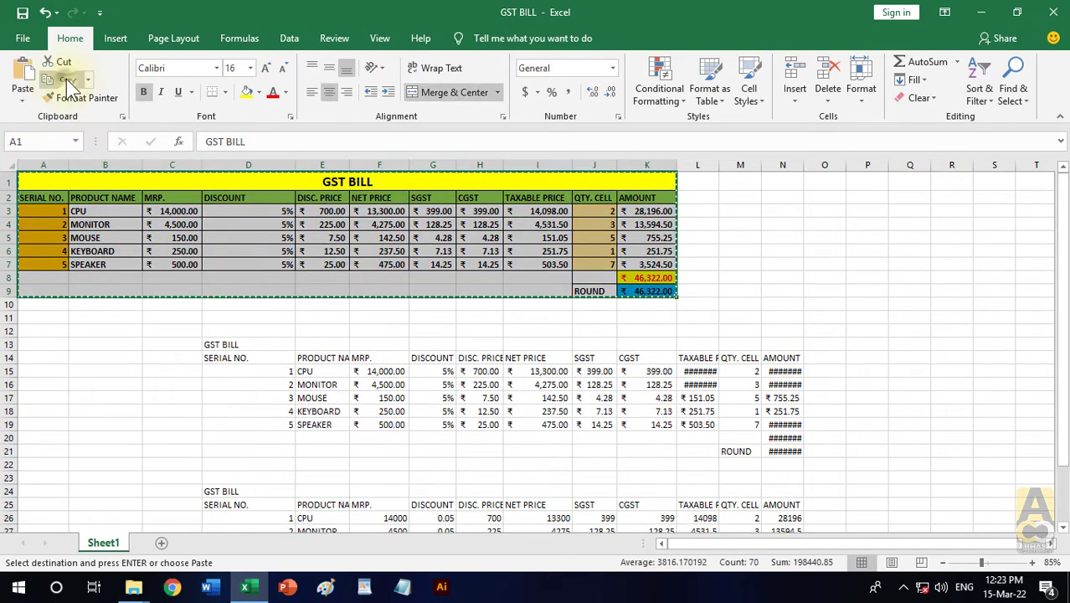
{"action": "left_click", "coordinate": [23, 96]}
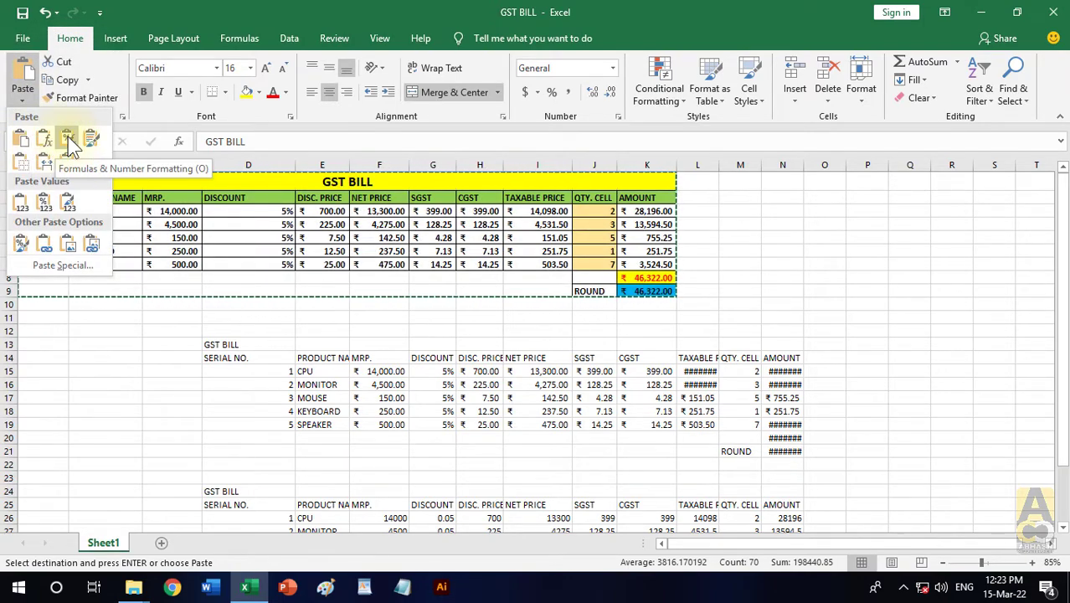
{"action": "left_click", "coordinate": [238, 441]}
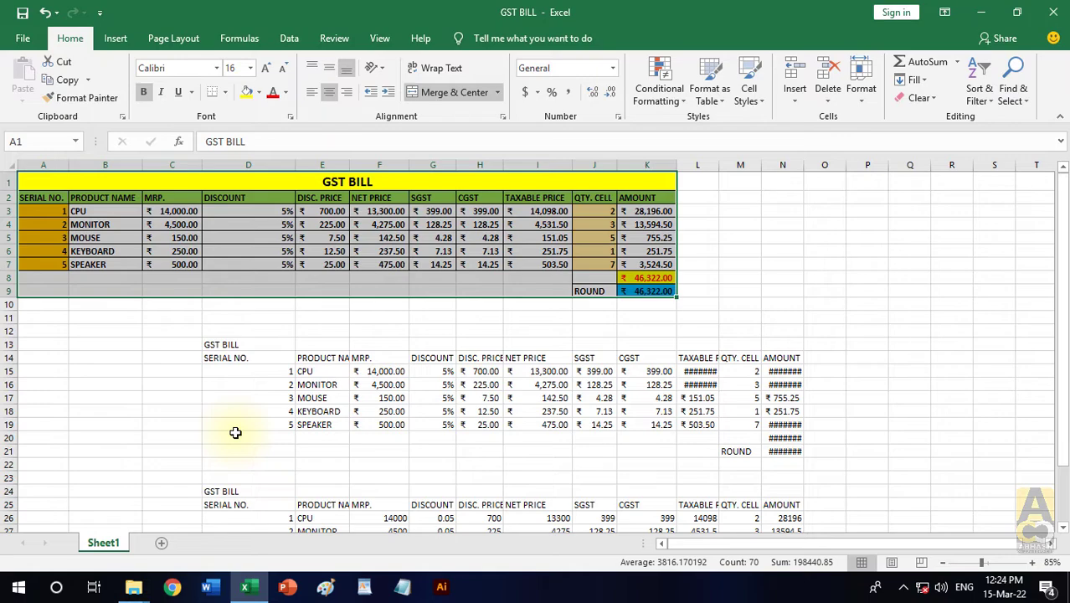
- Clear everything, contents and formats, from both pasted copies in D13:N32
{"action": "scroll", "coordinate": [251, 377], "scroll_direction": "down", "scroll_amount": 1}
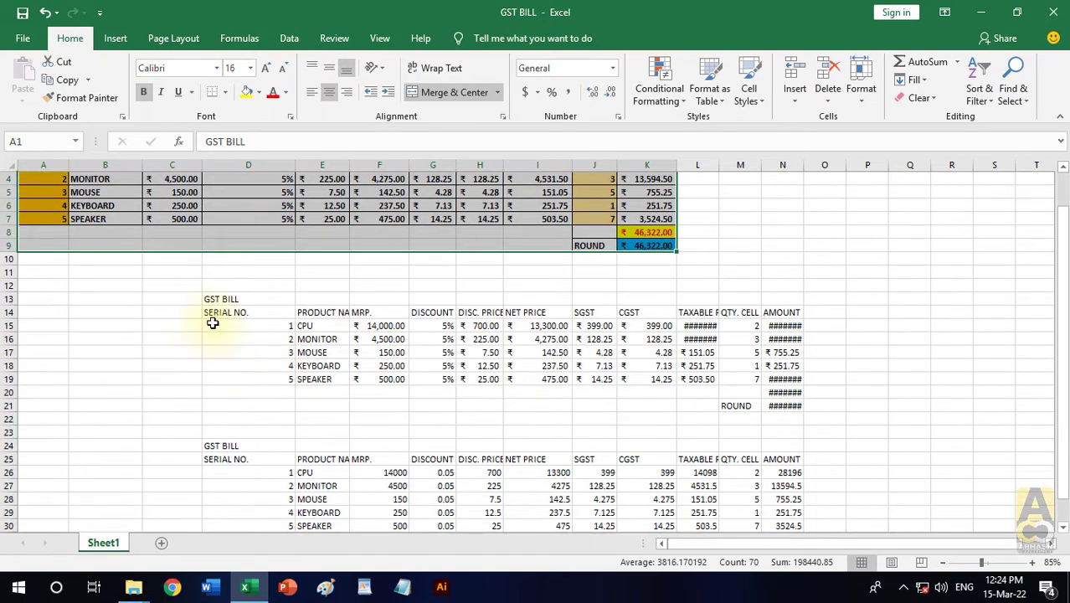
{"action": "scroll", "coordinate": [218, 315], "scroll_direction": "down", "scroll_amount": 1}
{"action": "left_click_drag", "start_coordinate": [212, 258], "coordinate": [793, 512]}
{"action": "left_click", "coordinate": [913, 99]}
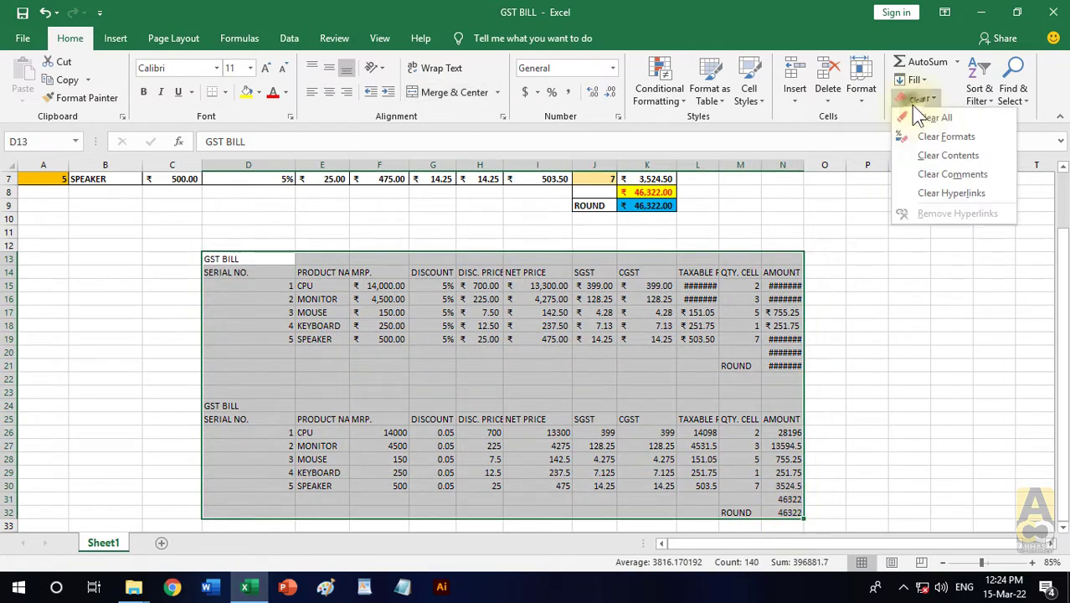
{"action": "left_click", "coordinate": [918, 118]}
{"action": "scroll", "coordinate": [757, 418], "scroll_direction": "up", "scroll_amount": 2}
{"action": "left_click", "coordinate": [694, 364]}
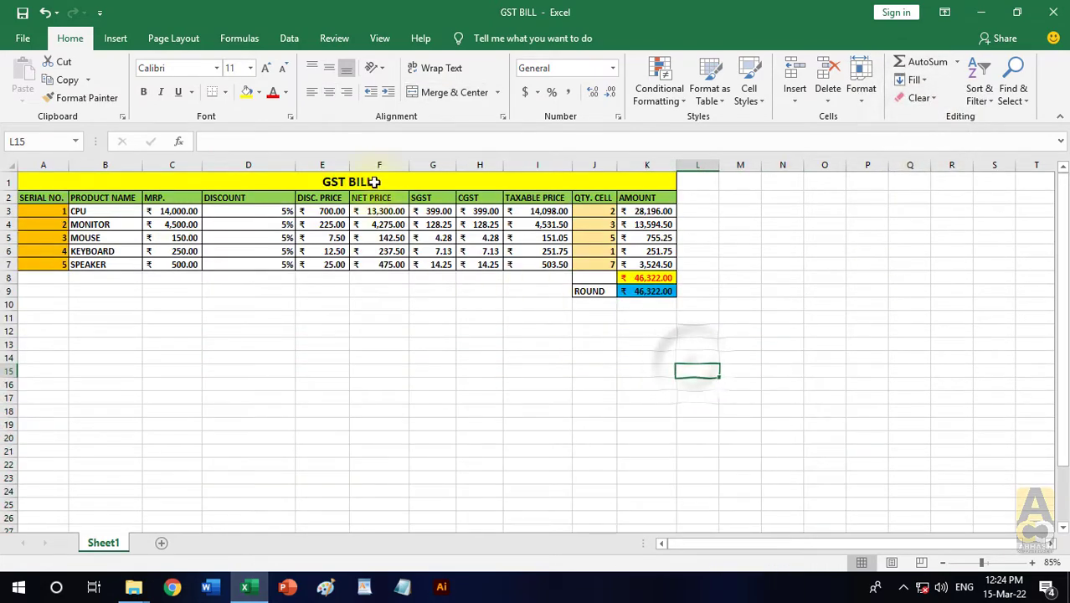
- Copy the GST BILL table A1:K9 and paste it at F14 with the Keep Source Formatting option
{"action": "left_click_drag", "start_coordinate": [371, 182], "coordinate": [425, 292]}
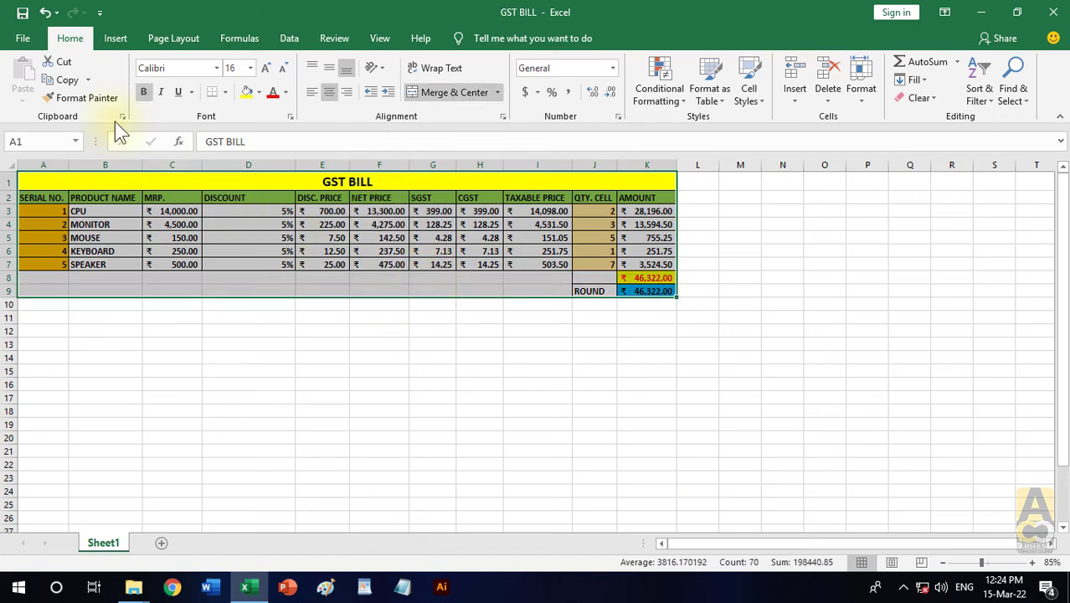
{"action": "right_click", "coordinate": [179, 216]}
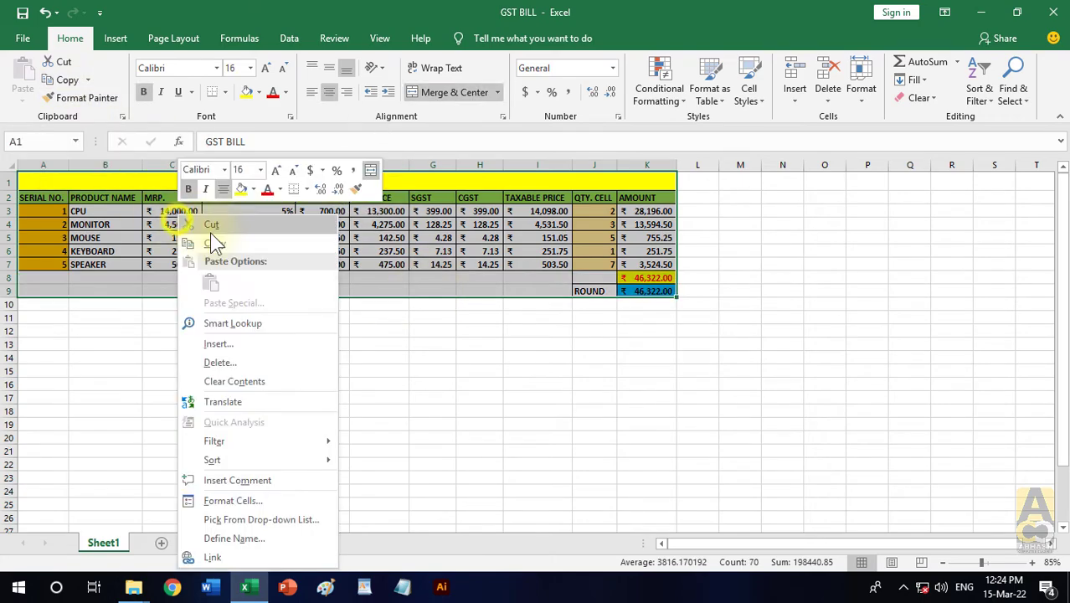
{"action": "left_click", "coordinate": [286, 242]}
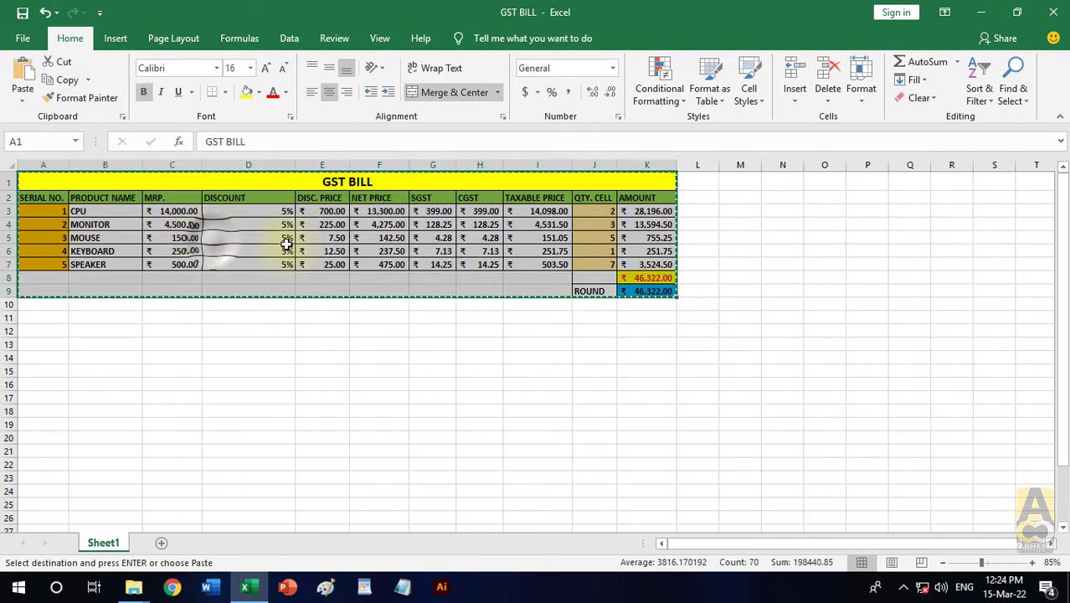
{"action": "left_click", "coordinate": [379, 356]}
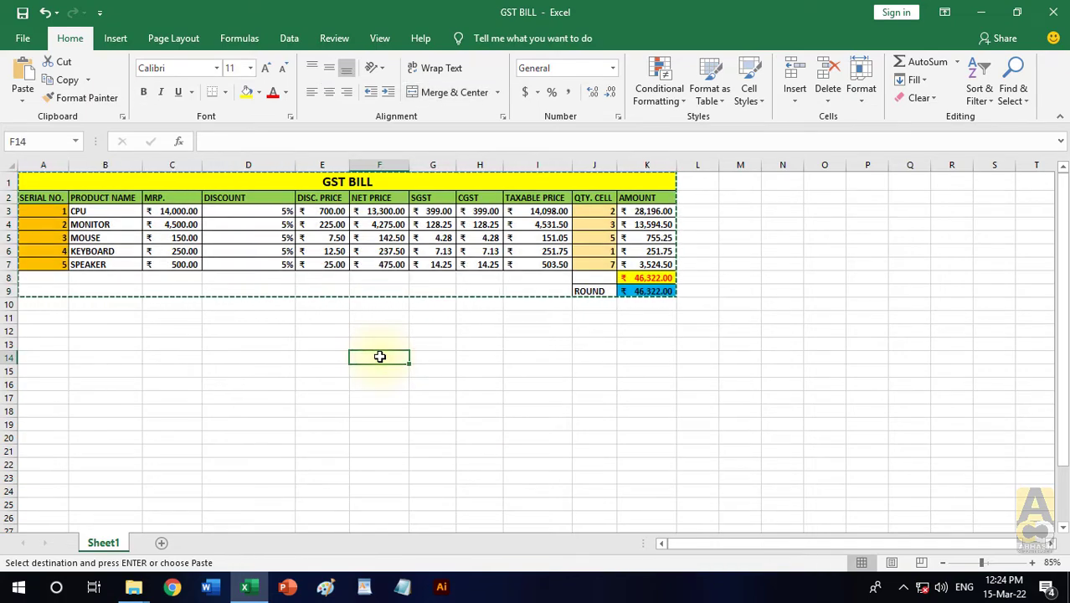
{"action": "left_click", "coordinate": [23, 107]}
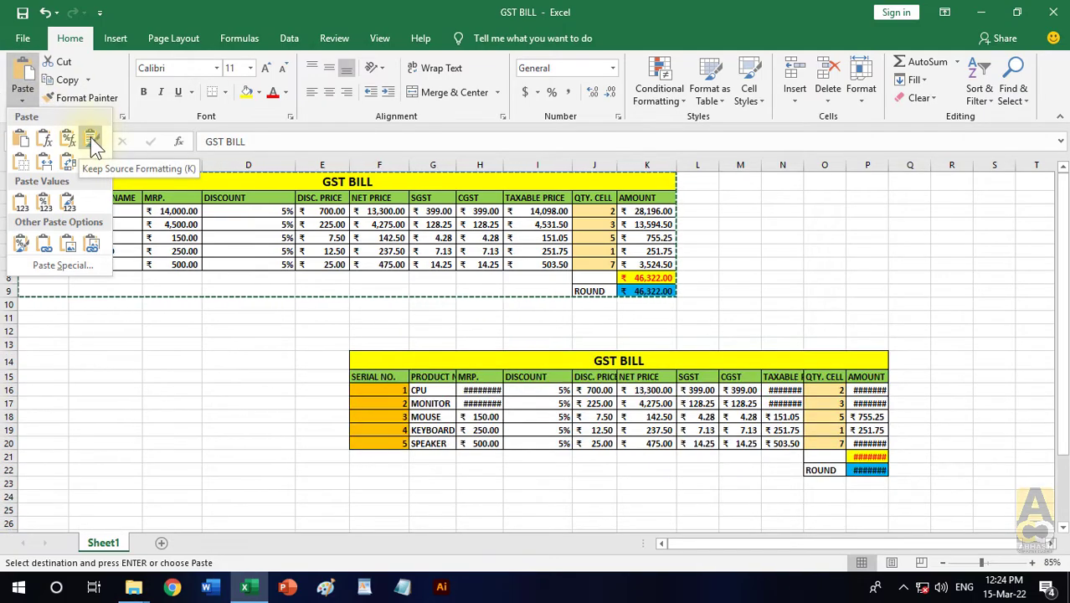
{"action": "left_click", "coordinate": [91, 141]}
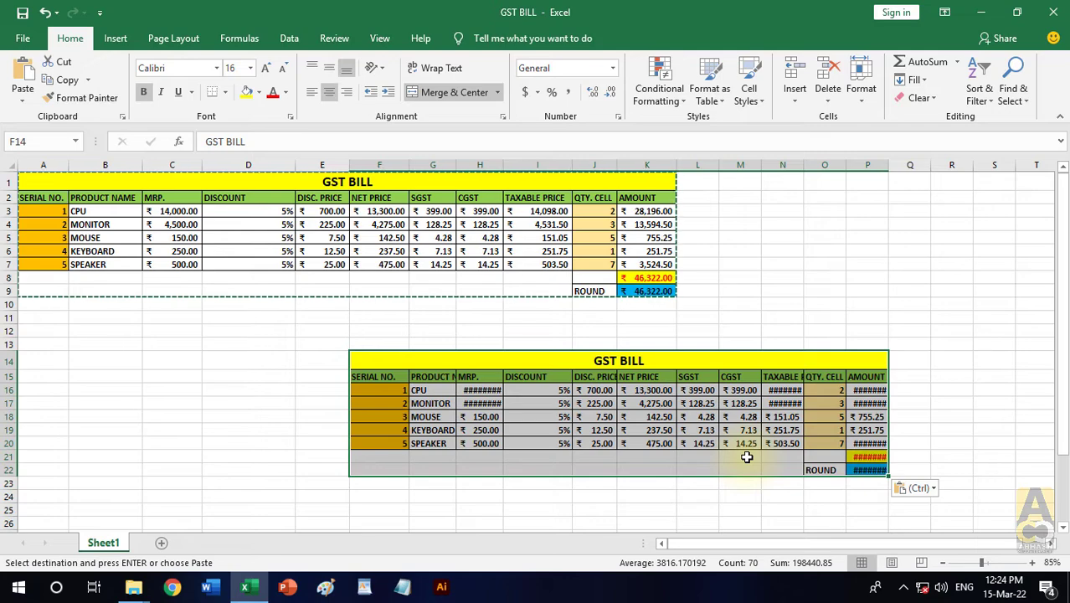
- Widen column P to fit the AMOUNT values of the pasted copy, and undo the width change
{"action": "left_click", "coordinate": [871, 430]}
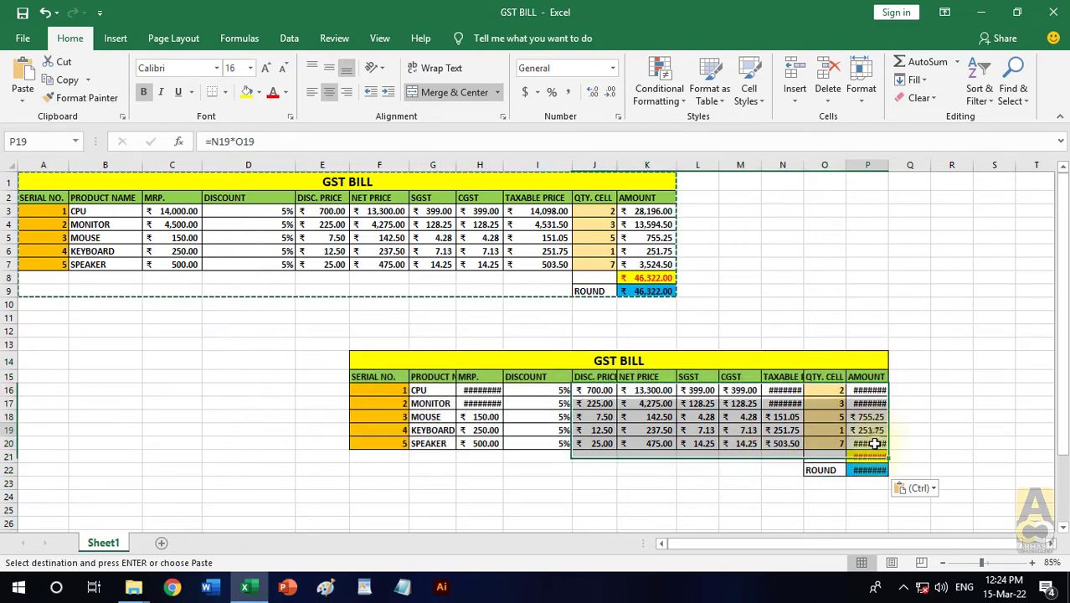
{"action": "left_click", "coordinate": [875, 469]}
{"action": "left_click", "coordinate": [868, 443]}
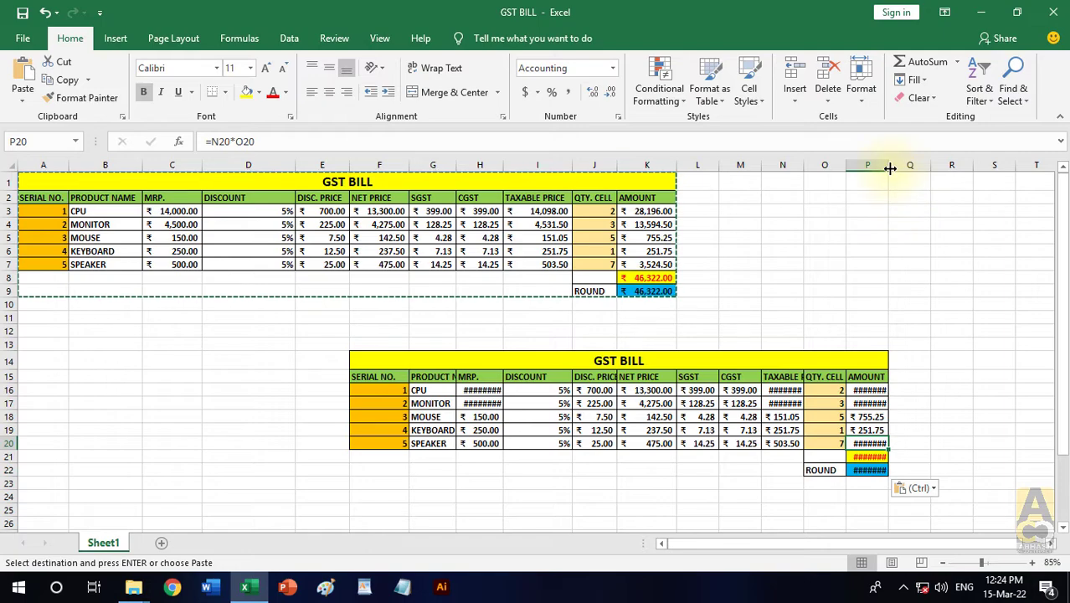
{"action": "left_click_drag", "start_coordinate": [891, 169], "coordinate": [933, 170]}
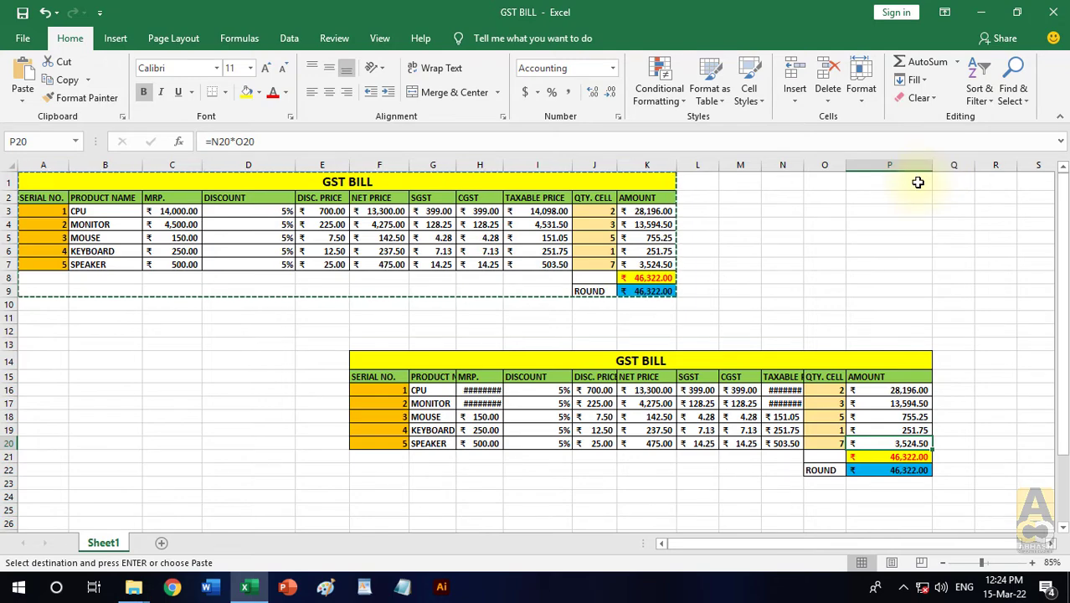
{"action": "key", "text": "ctrl+z"}
- Clear all contents and formats of the source-formatted copy in F14:P22
{"action": "left_click_drag", "start_coordinate": [374, 358], "coordinate": [838, 472]}
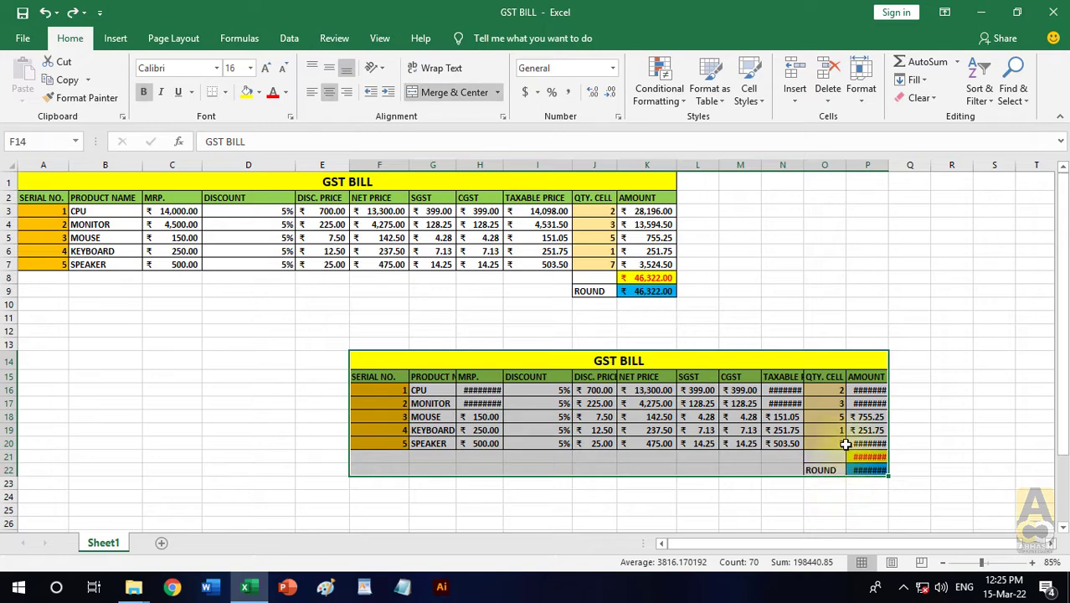
{"action": "left_click", "coordinate": [924, 97]}
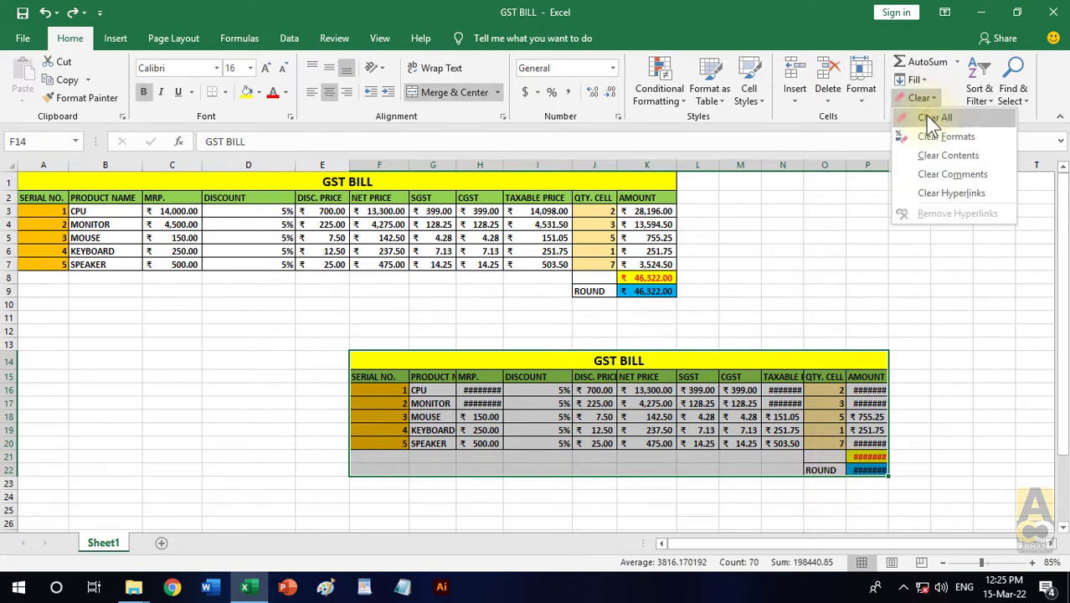
{"action": "left_click", "coordinate": [933, 119]}
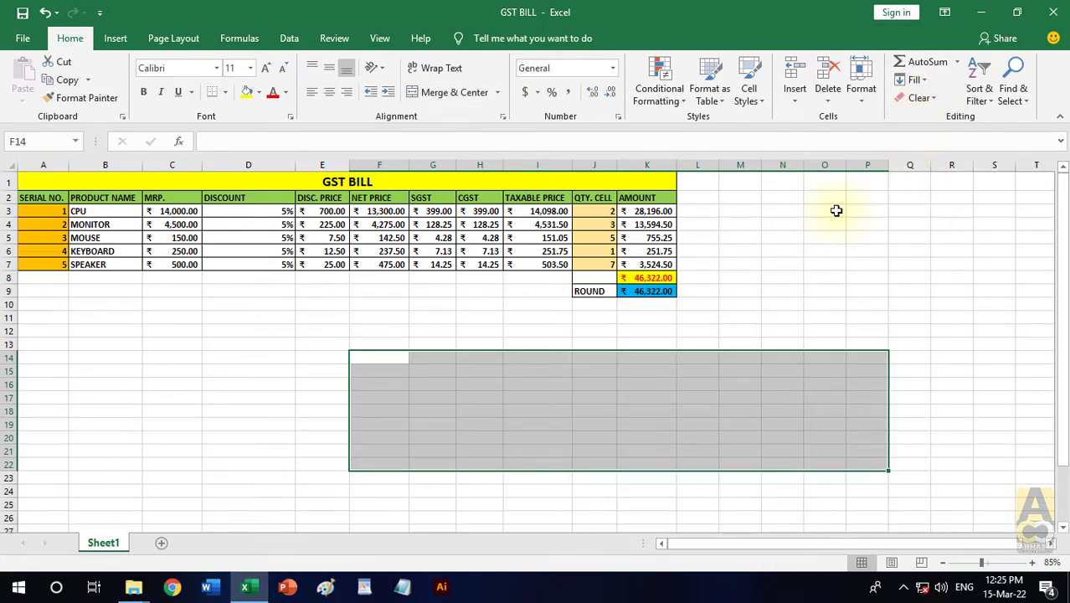
{"action": "left_click", "coordinate": [781, 290]}
- Copy the table A1:K9, paste it at F14 with the No Borders option, and end the copy mode
{"action": "left_click_drag", "start_coordinate": [401, 181], "coordinate": [462, 285]}
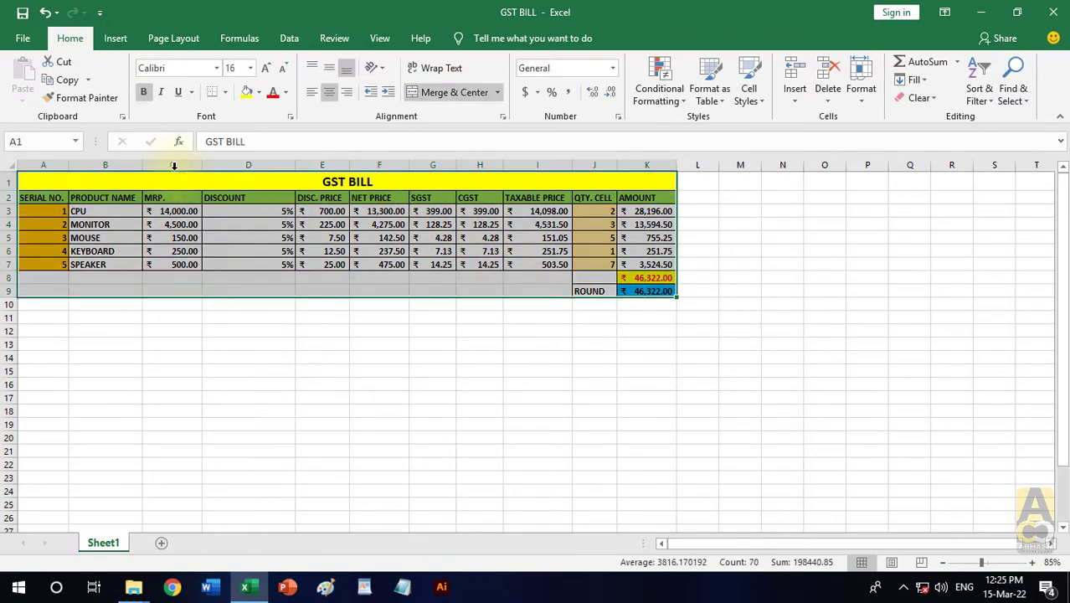
{"action": "left_click", "coordinate": [67, 80]}
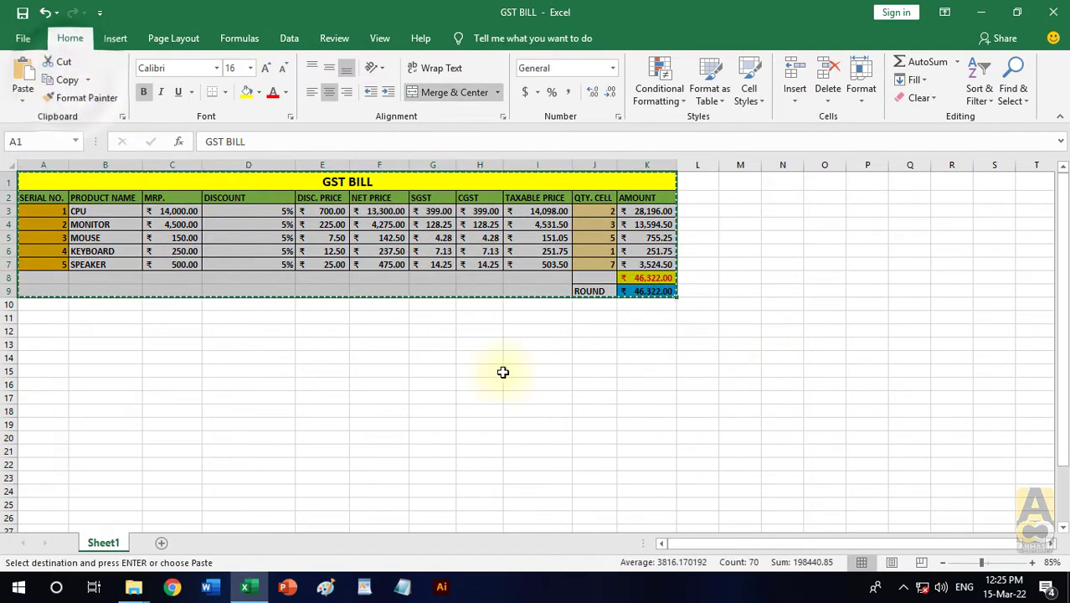
{"action": "left_click", "coordinate": [372, 357]}
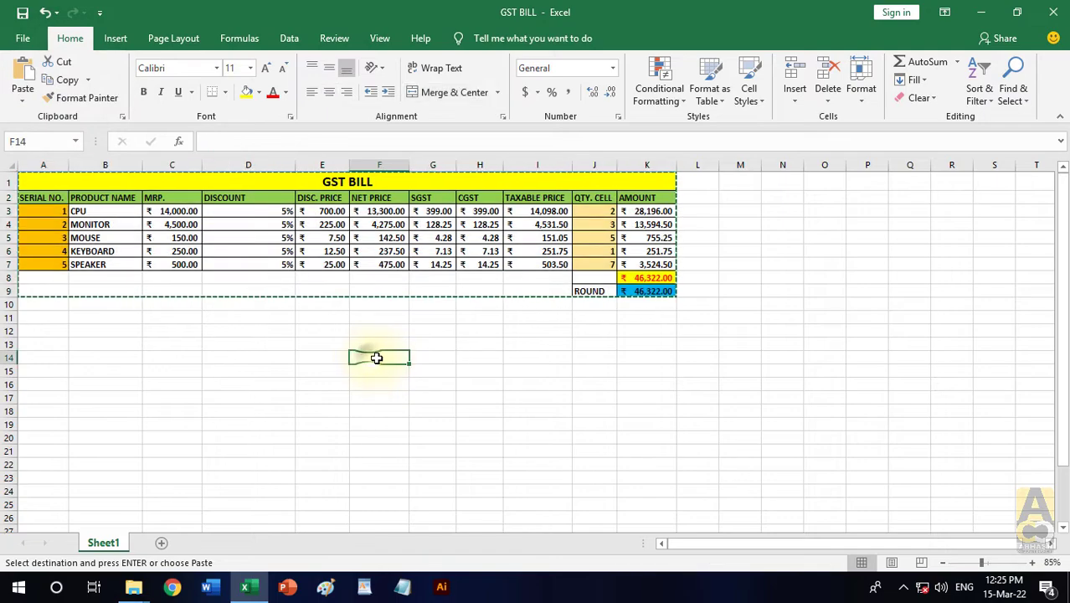
{"action": "left_click", "coordinate": [24, 101]}
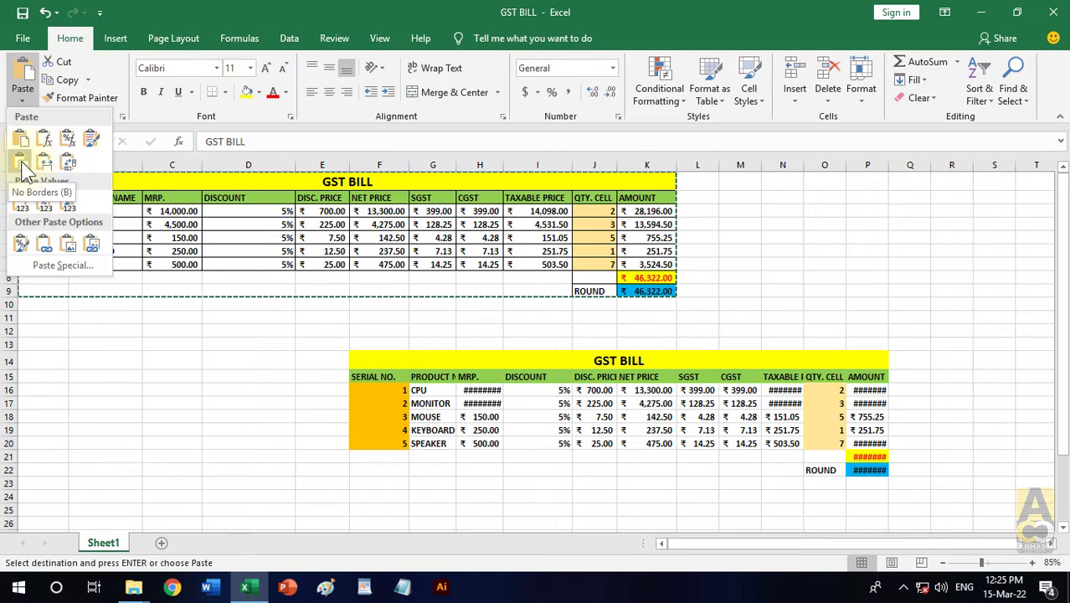
{"action": "left_click", "coordinate": [24, 167]}
{"action": "left_click", "coordinate": [937, 343]}
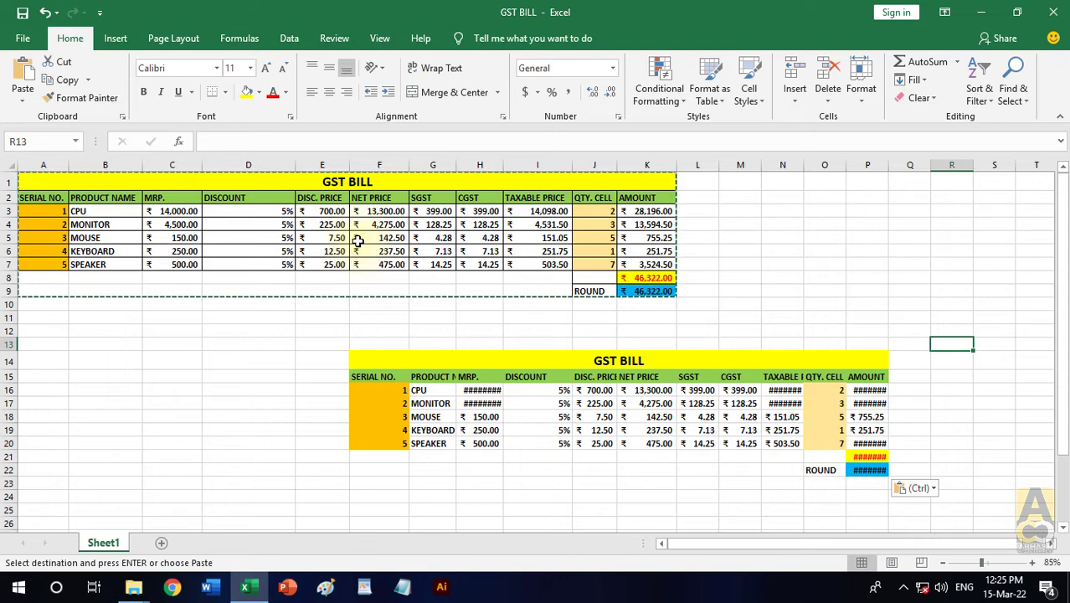
{"action": "key", "text": "Escape"}
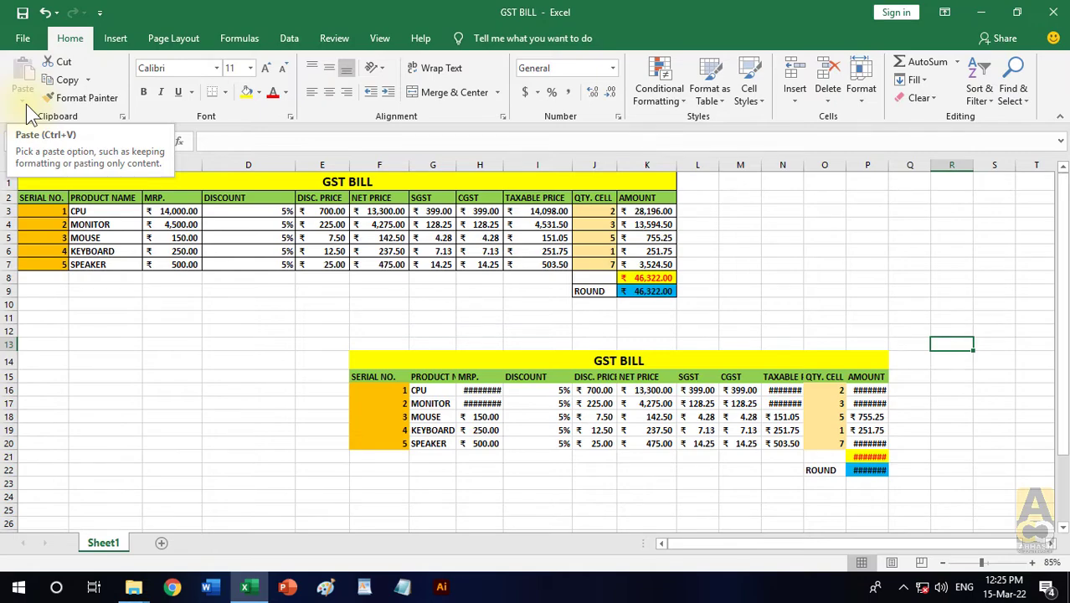
- Remove the borderless copy in F14:P22 completely, including its formats
{"action": "left_click_drag", "start_coordinate": [382, 354], "coordinate": [829, 473]}
{"action": "left_click", "coordinate": [921, 98]}
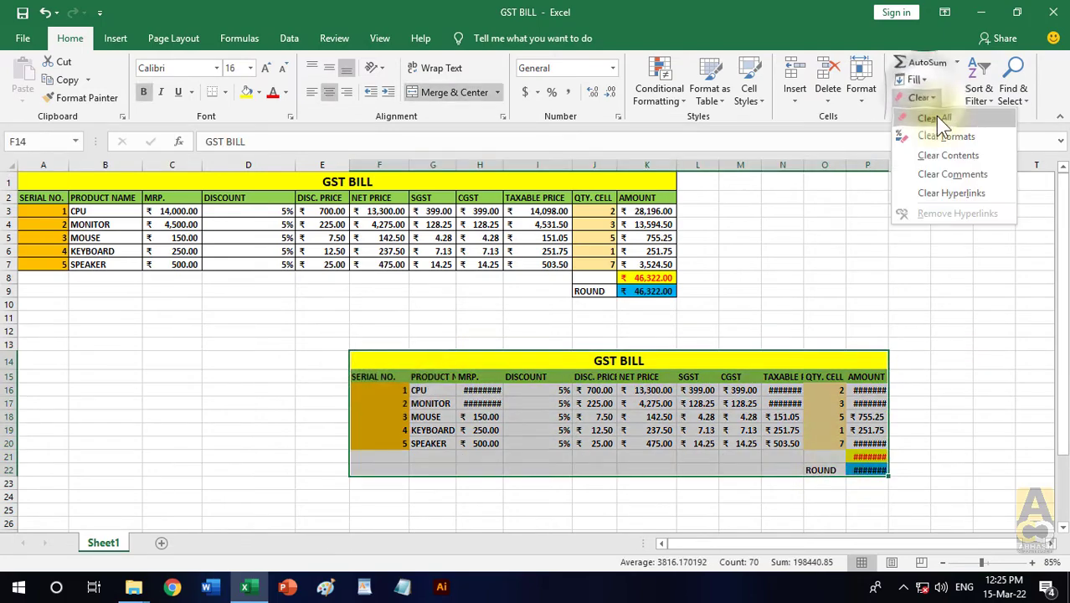
{"action": "left_click", "coordinate": [936, 113]}
{"action": "left_click", "coordinate": [910, 231]}
- Copy the table A1:K9, paste it at G14 with the Keep Source Column Widths option, and end the copy mode
{"action": "left_click_drag", "start_coordinate": [411, 183], "coordinate": [455, 292]}
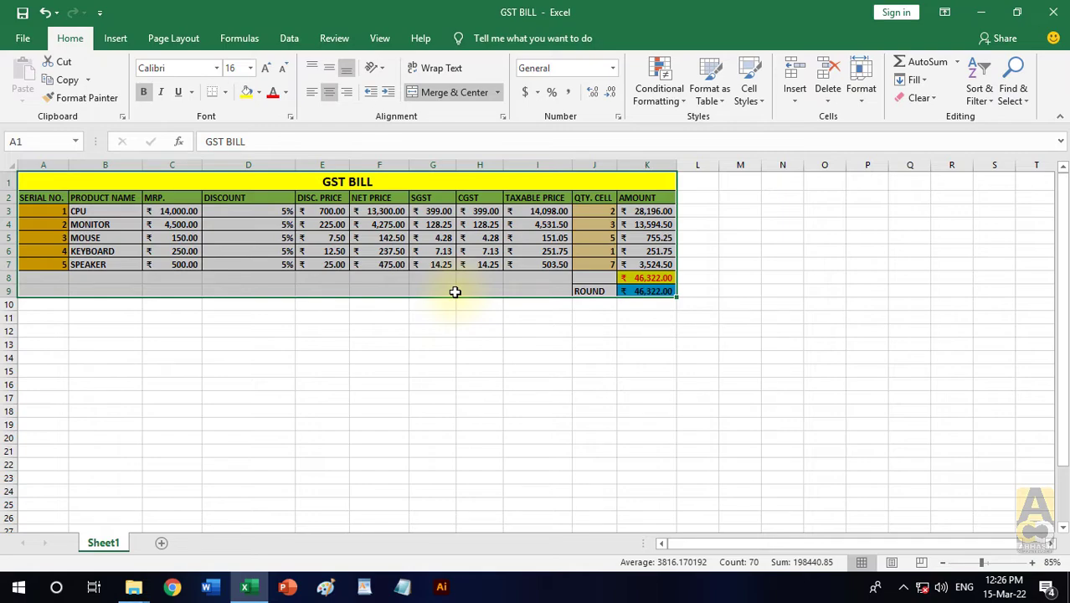
{"action": "left_click", "coordinate": [66, 81]}
{"action": "left_click", "coordinate": [432, 358]}
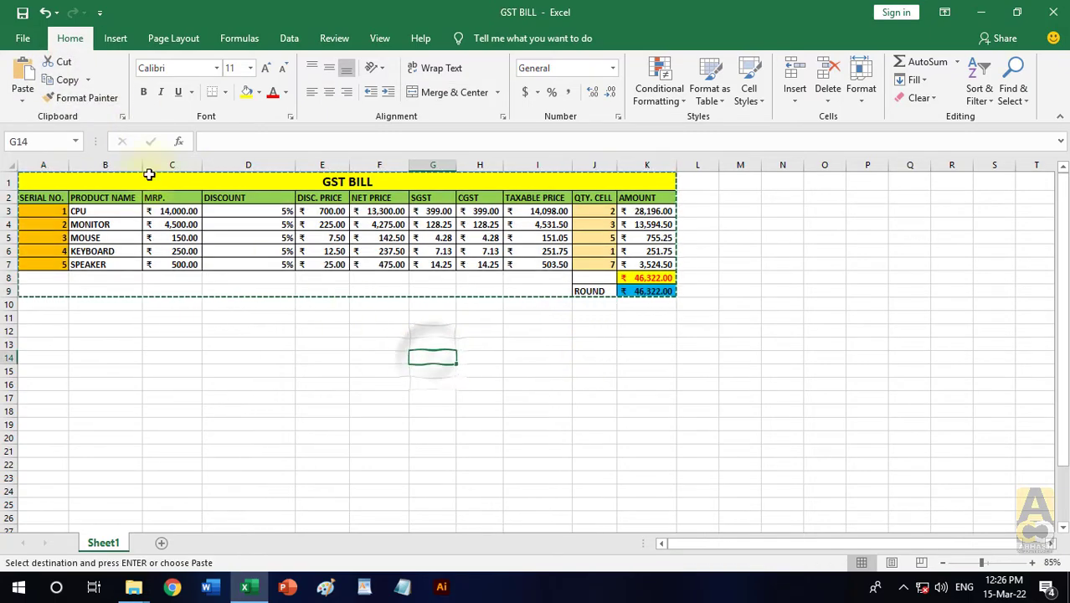
{"action": "left_click", "coordinate": [23, 100]}
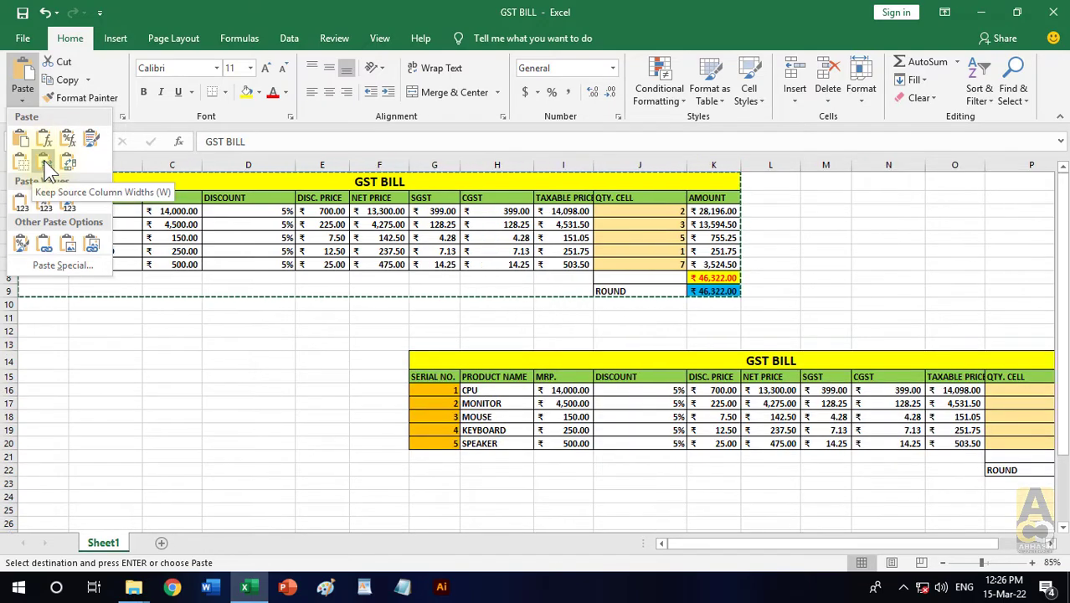
{"action": "left_click", "coordinate": [46, 166]}
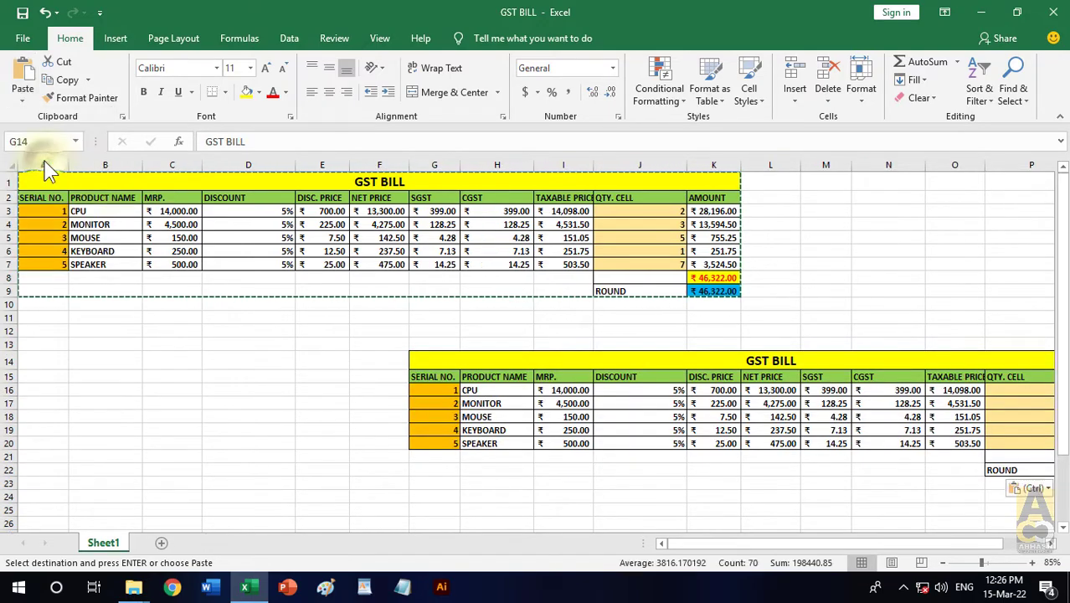
{"action": "key", "text": "Escape"}
{"action": "left_click", "coordinate": [548, 326]}
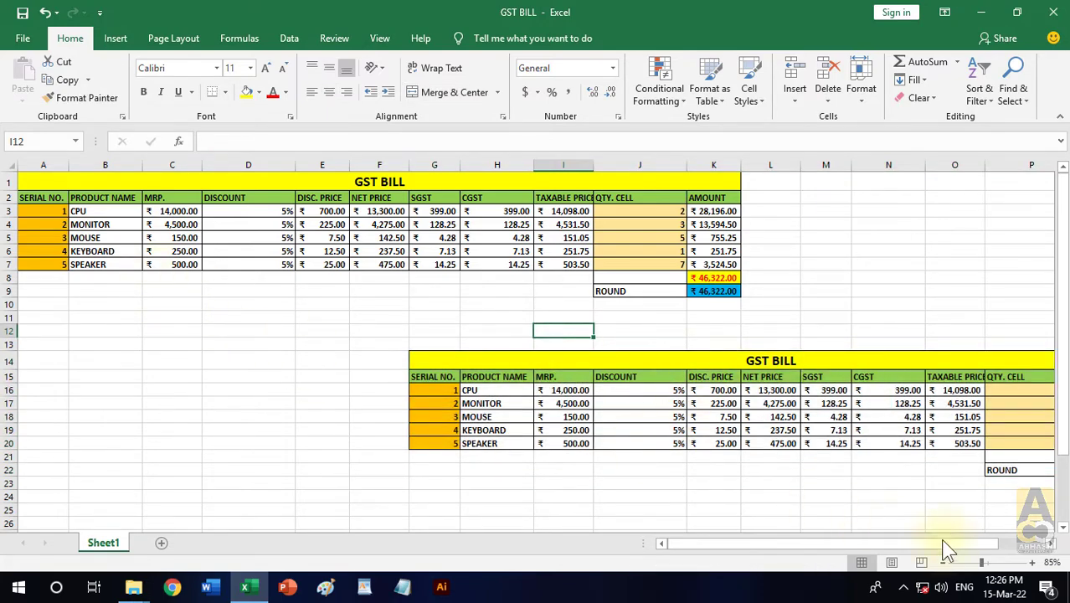
{"action": "left_click", "coordinate": [1050, 543]}
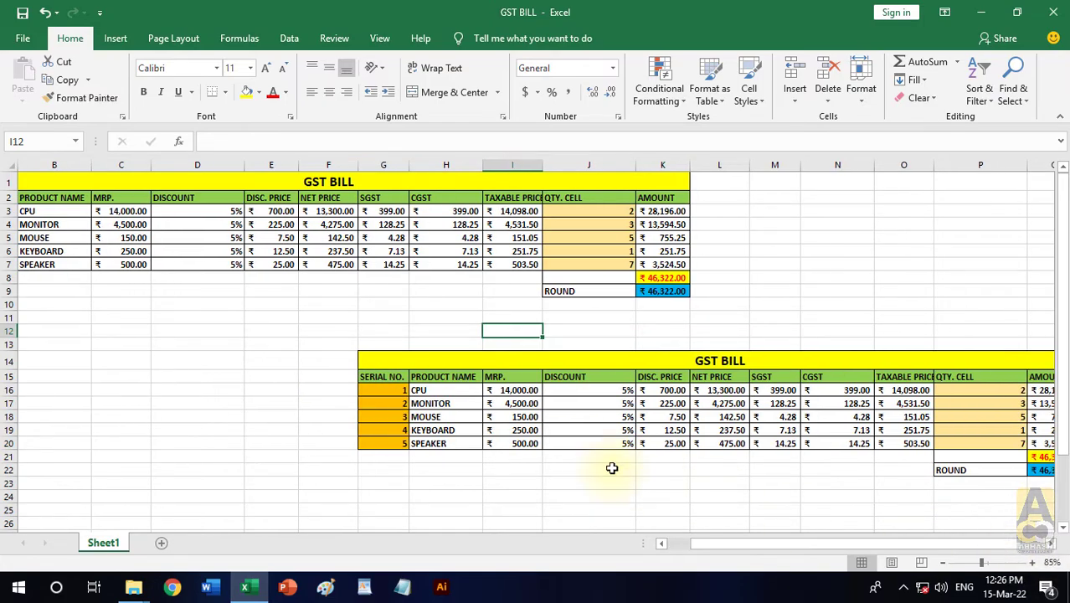
- Compare the column widths of the copy at G14 with those of the original table in A1:K9
{"action": "scroll", "coordinate": [612, 468], "scroll_direction": "down", "scroll_amount": 1, "text": "ctrl"}
{"action": "left_click", "coordinate": [687, 493]}
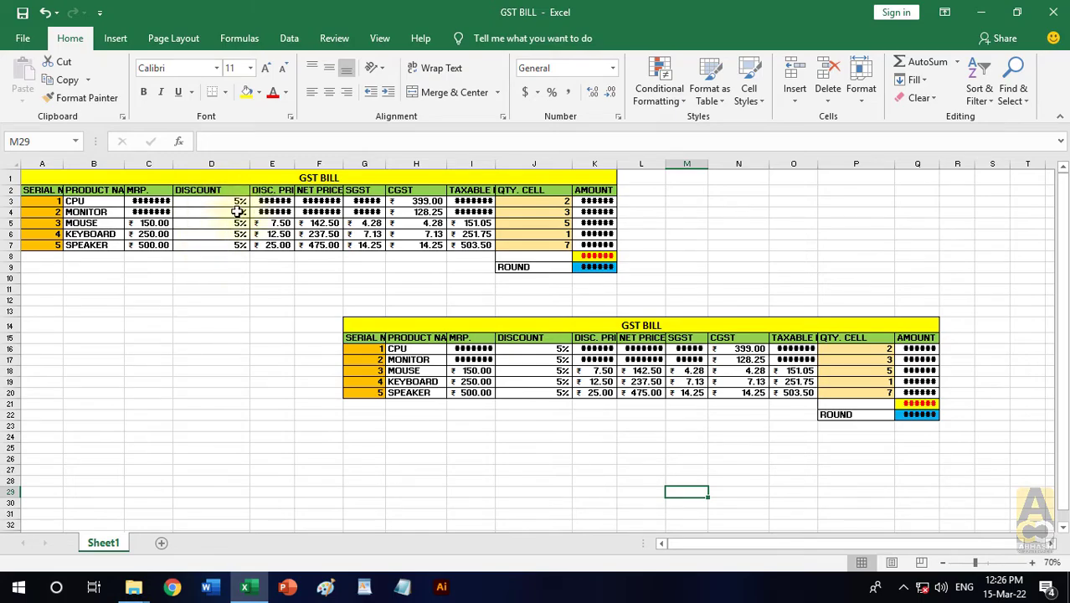
{"action": "scroll", "coordinate": [237, 211], "scroll_direction": "up", "scroll_amount": 1}
{"action": "scroll", "coordinate": [769, 495], "scroll_direction": "up", "scroll_amount": 1}
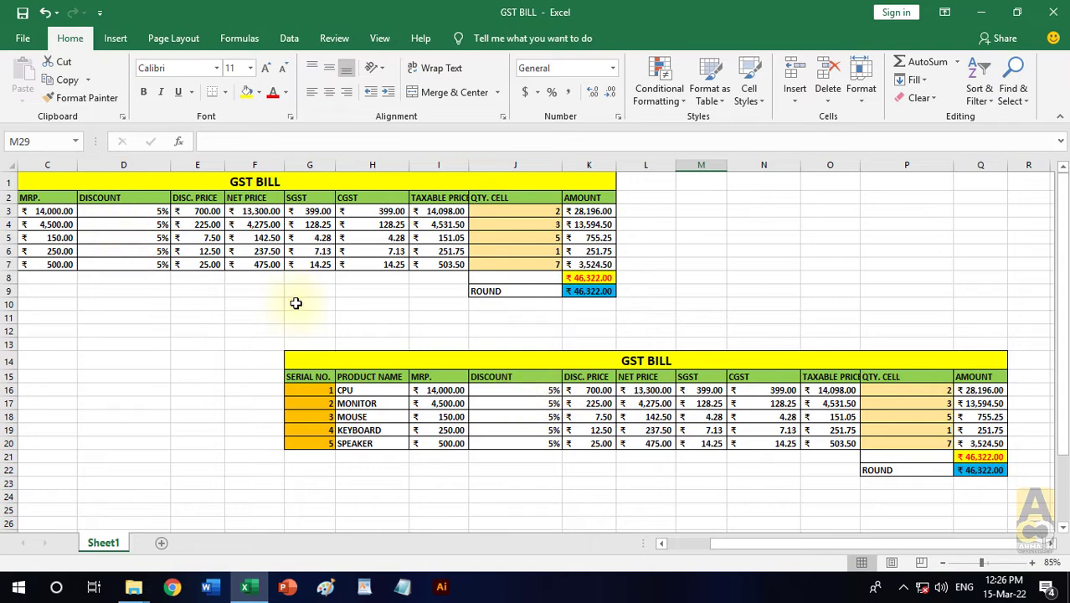
{"action": "left_click_drag", "start_coordinate": [775, 550], "coordinate": [682, 543]}
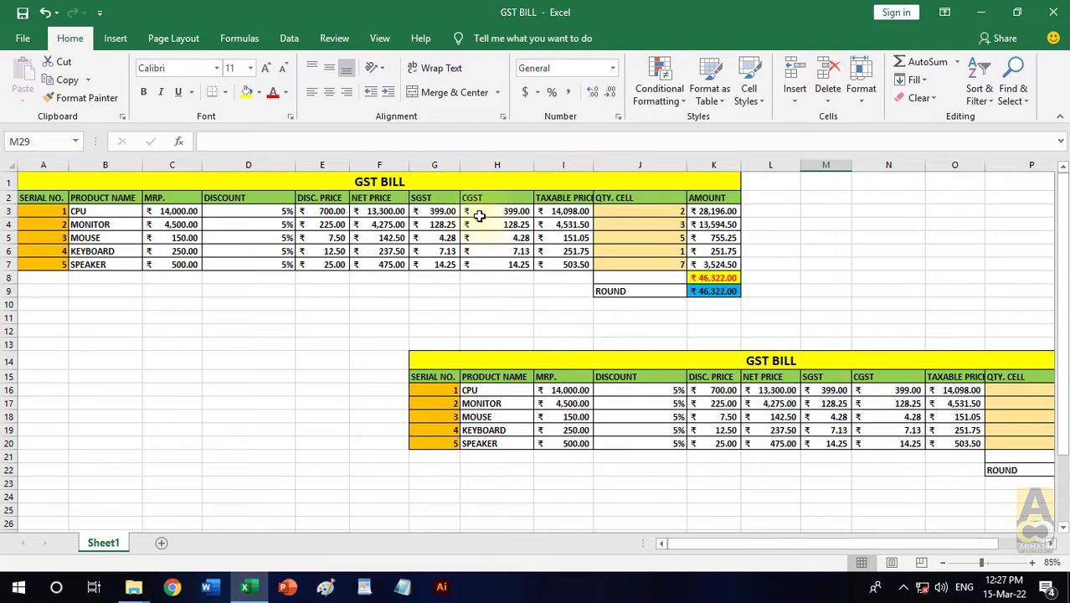
{"action": "left_click_drag", "start_coordinate": [492, 198], "coordinate": [499, 289]}
- Copy the table A1:K9 and preview the Keep Source Column Widths option at D25 without pasting
{"action": "left_click_drag", "start_coordinate": [323, 182], "coordinate": [598, 288]}
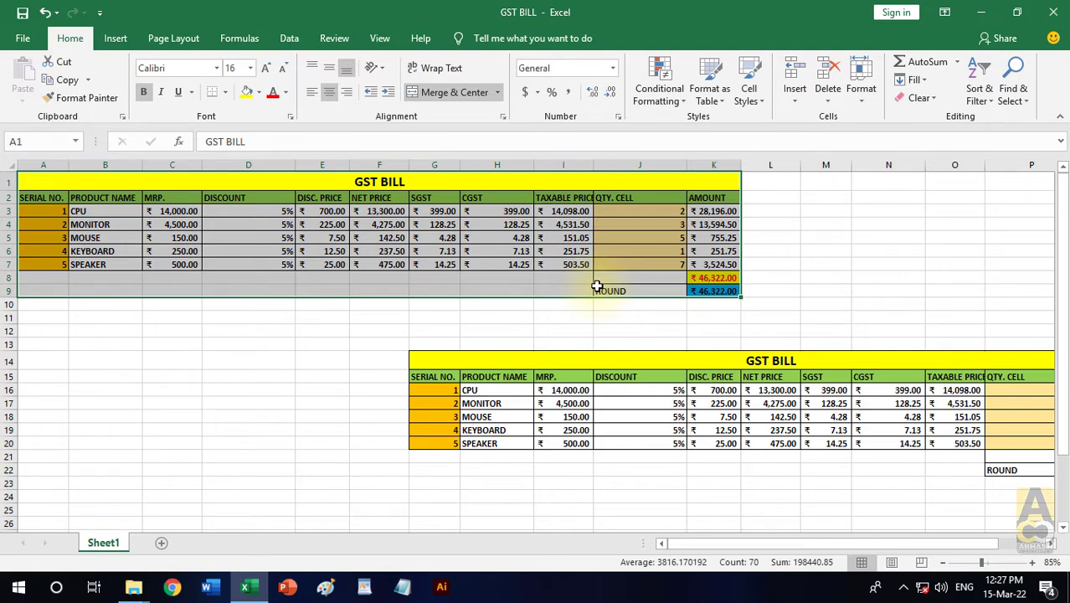
{"action": "left_click", "coordinate": [67, 79]}
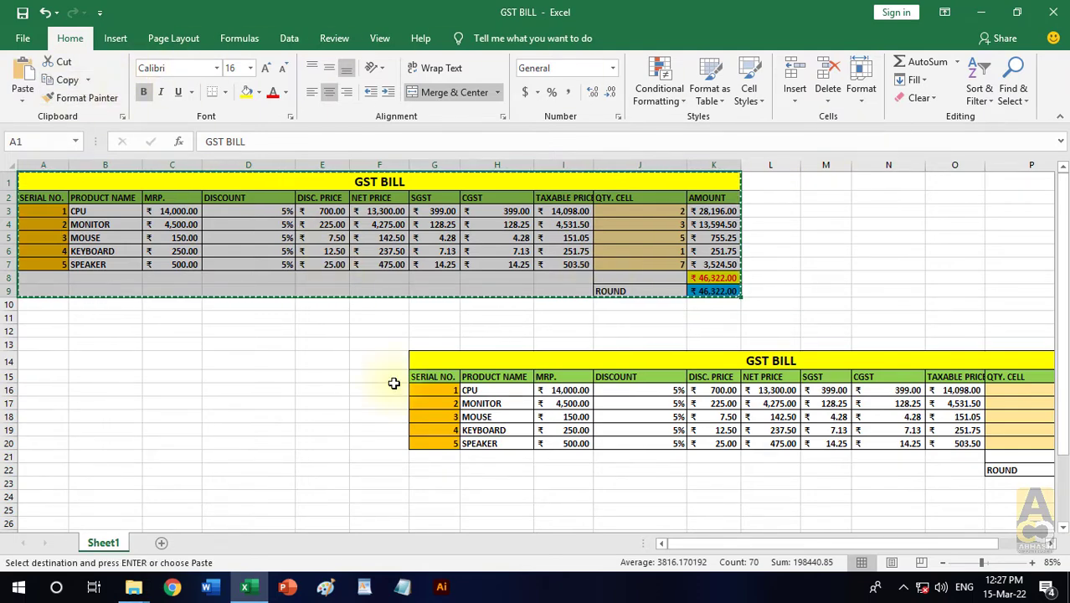
{"action": "scroll", "coordinate": [394, 382], "scroll_direction": "down", "scroll_amount": 1}
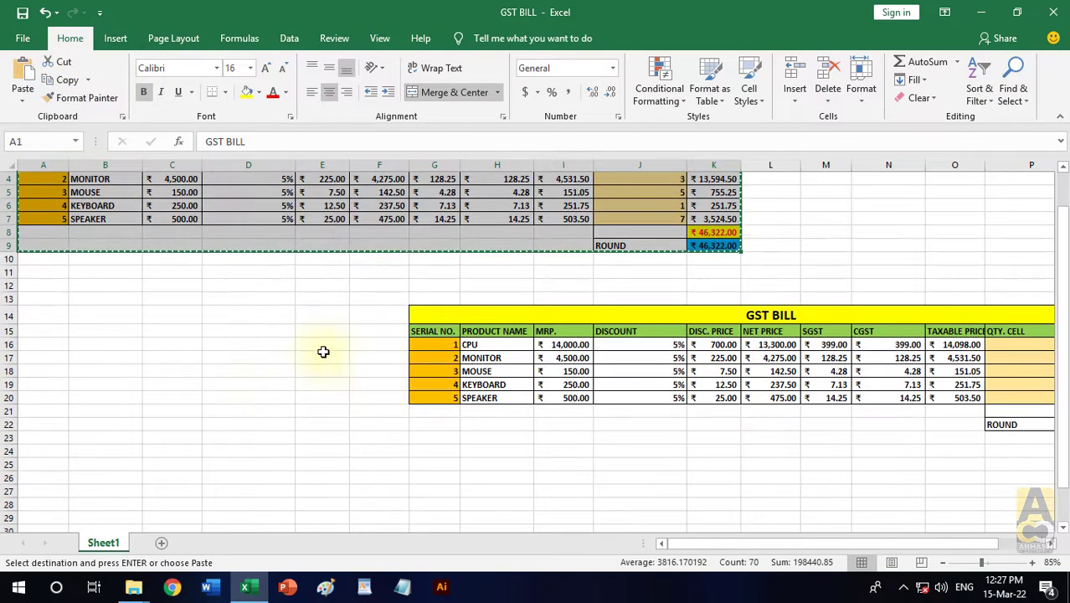
{"action": "left_click", "coordinate": [203, 467]}
{"action": "left_click", "coordinate": [23, 92]}
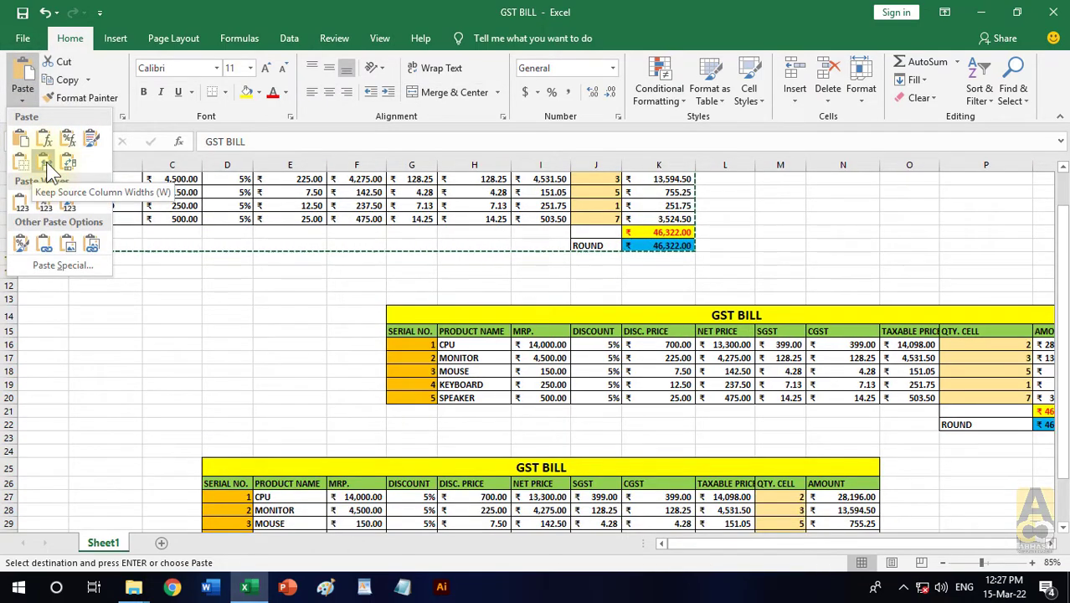
{"action": "left_click", "coordinate": [168, 311]}
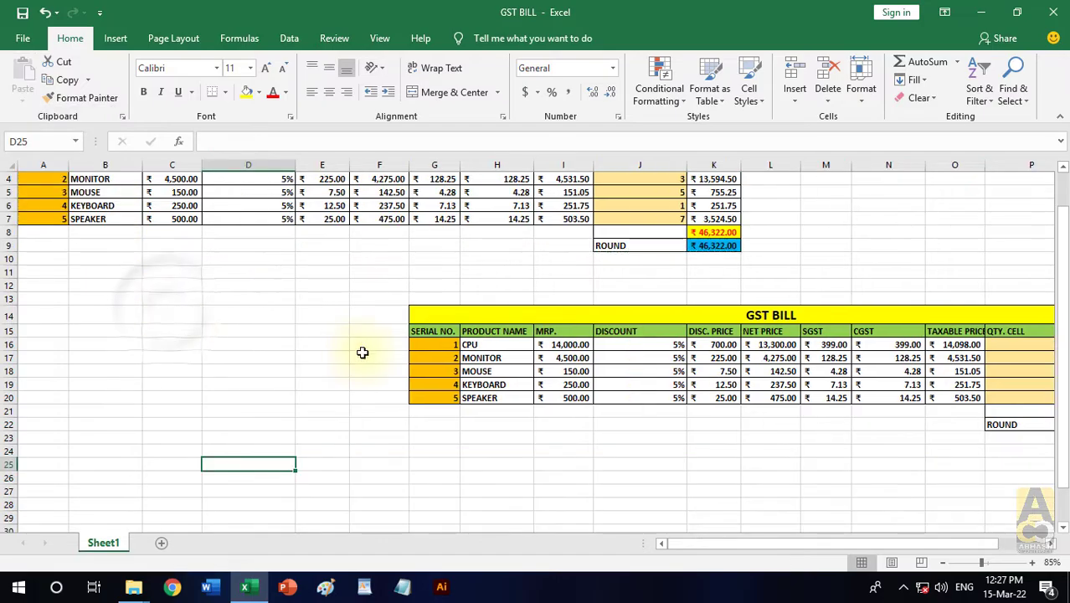
- Clear everything in F13:S29, removing the lower table copy with its contents and formats
{"action": "scroll", "coordinate": [347, 350], "scroll_direction": "down", "scroll_amount": 2}
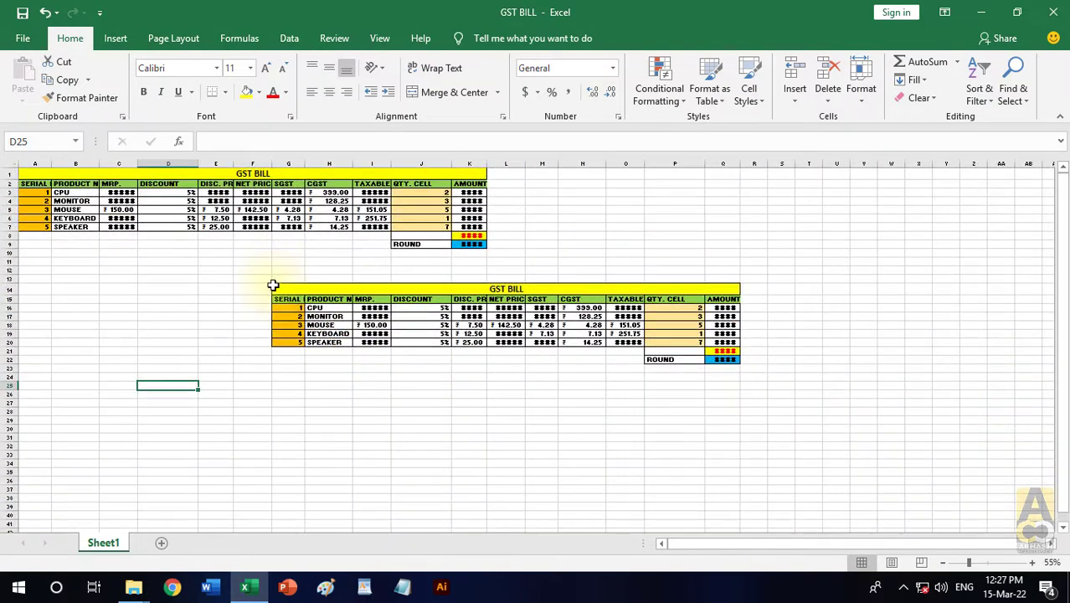
{"action": "left_click_drag", "start_coordinate": [251, 278], "coordinate": [783, 418]}
{"action": "left_click", "coordinate": [921, 98]}
{"action": "left_click", "coordinate": [935, 118]}
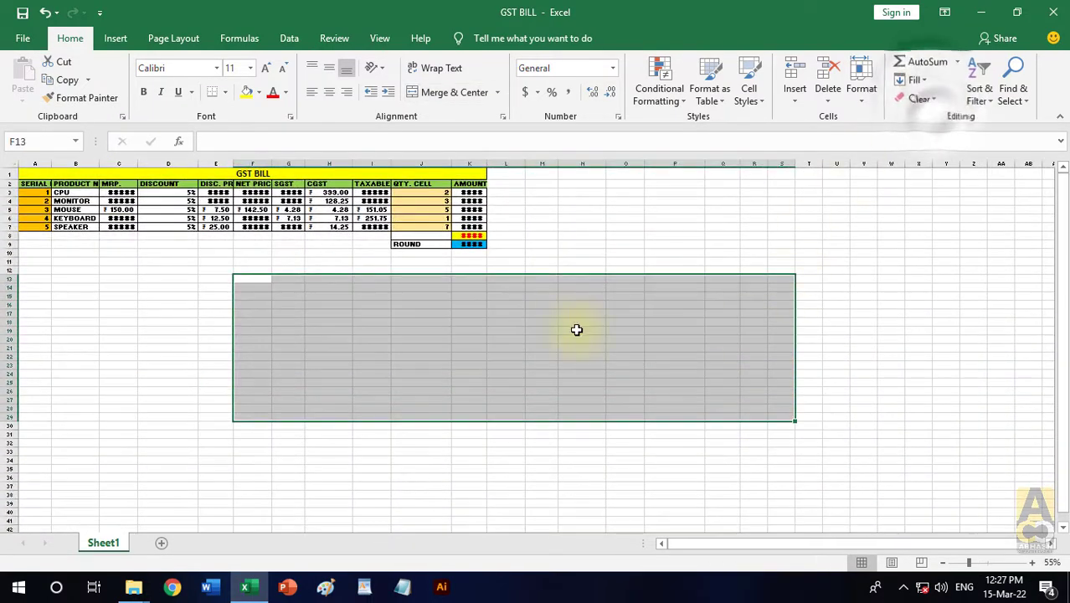
{"action": "left_click", "coordinate": [123, 201]}
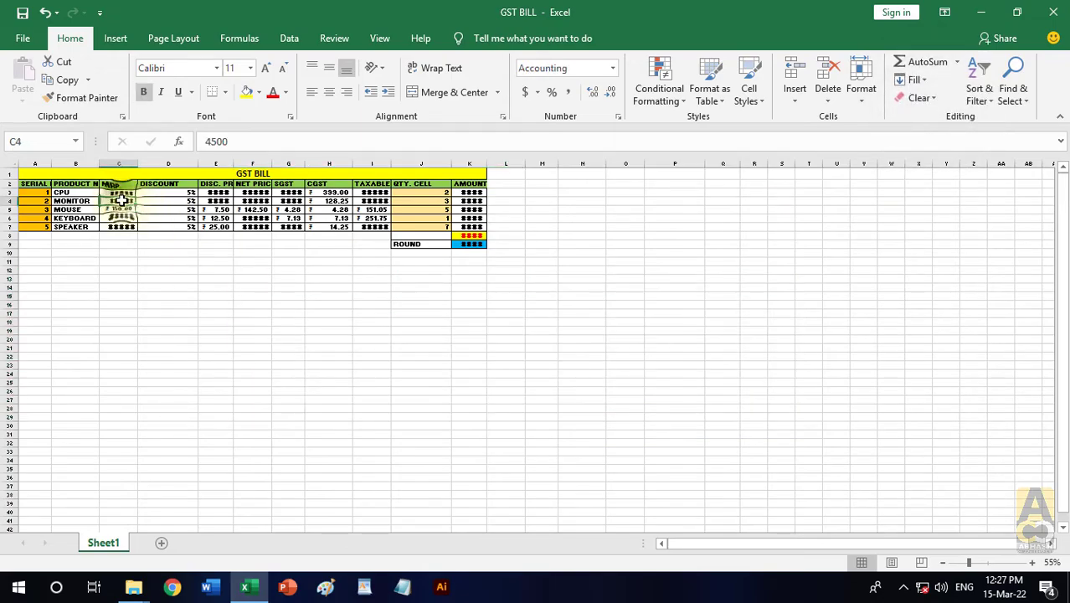
- Narrow the MRP. column C to a sliver and widen the SERIAL NO. column A to several times its width
{"action": "scroll", "coordinate": [120, 198], "scroll_direction": "up", "scroll_amount": 3}
{"action": "left_click_drag", "start_coordinate": [856, 544], "coordinate": [722, 546]}
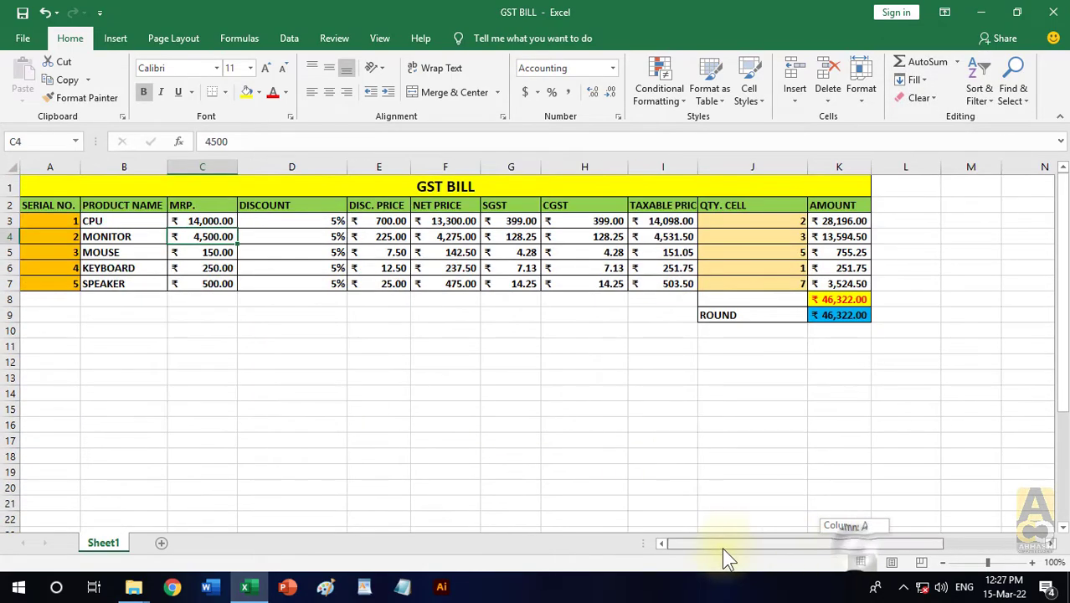
{"action": "left_click_drag", "start_coordinate": [448, 186], "coordinate": [579, 312]}
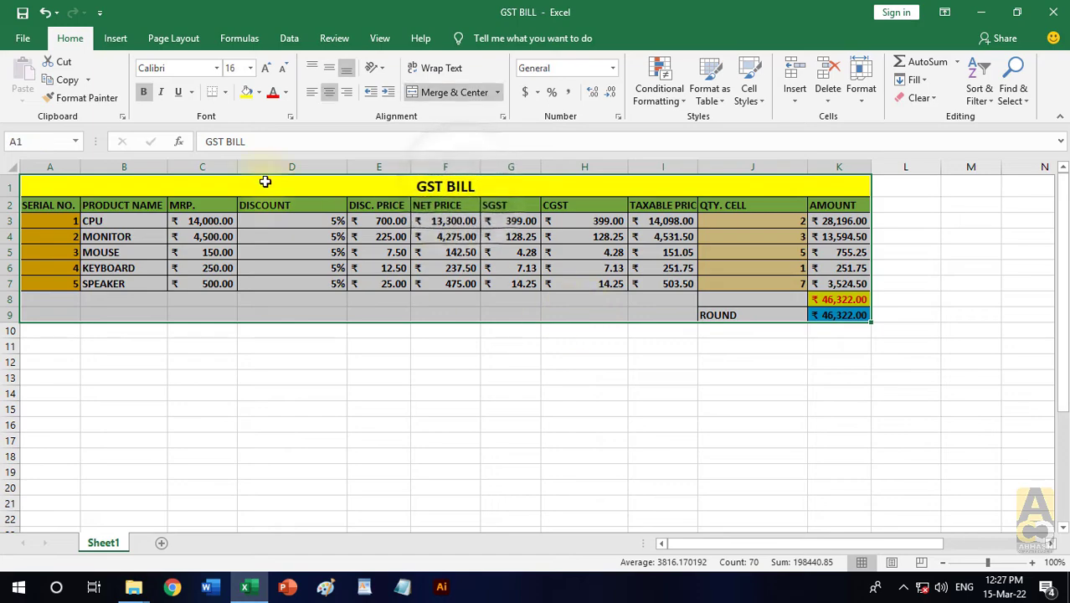
{"action": "left_click", "coordinate": [299, 409]}
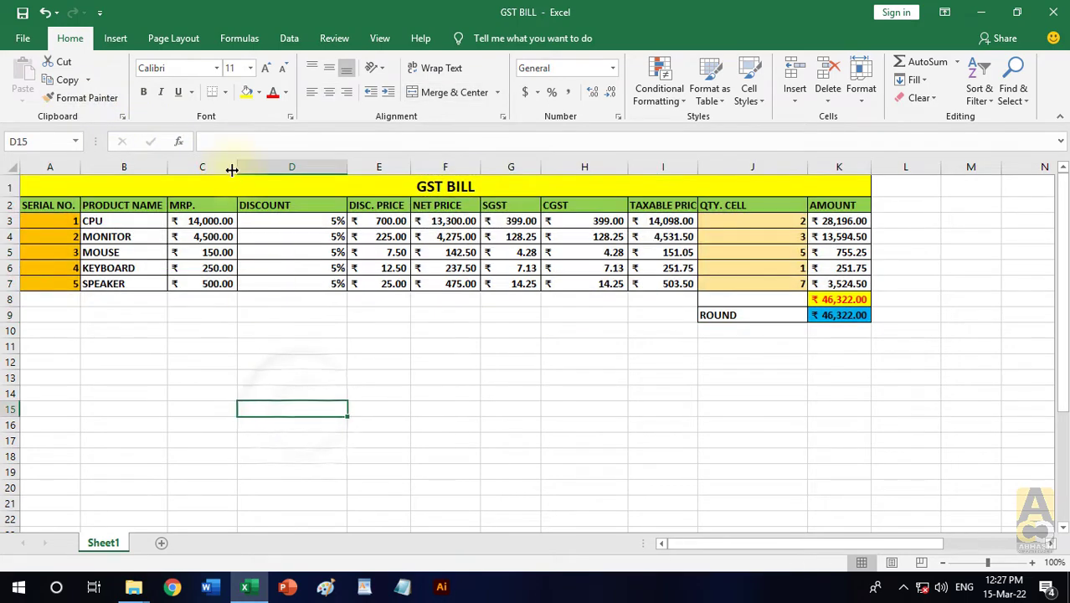
{"action": "left_click_drag", "start_coordinate": [238, 166], "coordinate": [185, 166]}
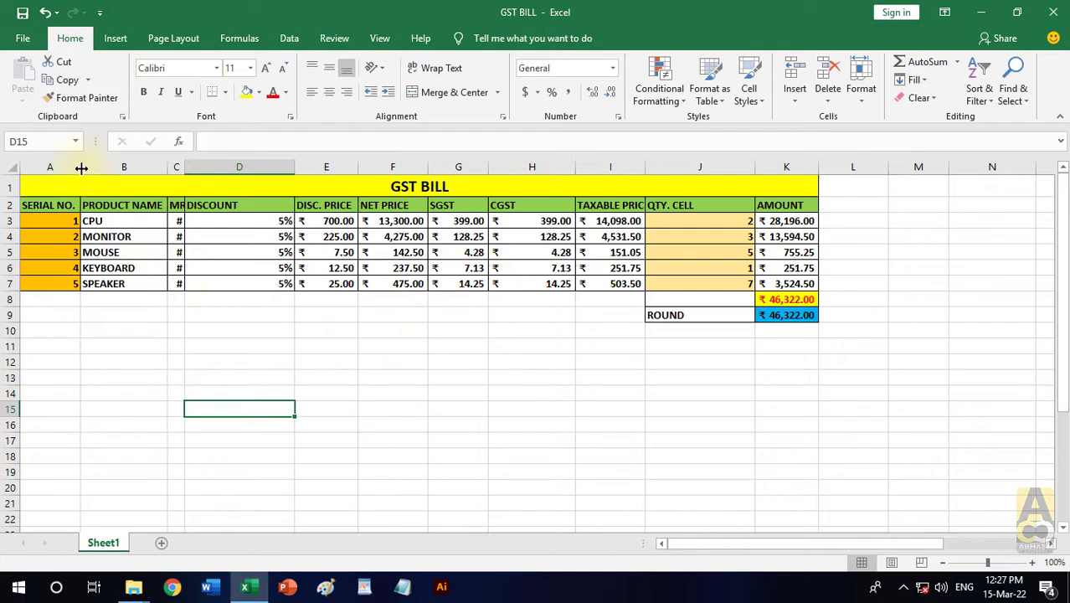
{"action": "left_click_drag", "start_coordinate": [81, 167], "coordinate": [240, 173]}
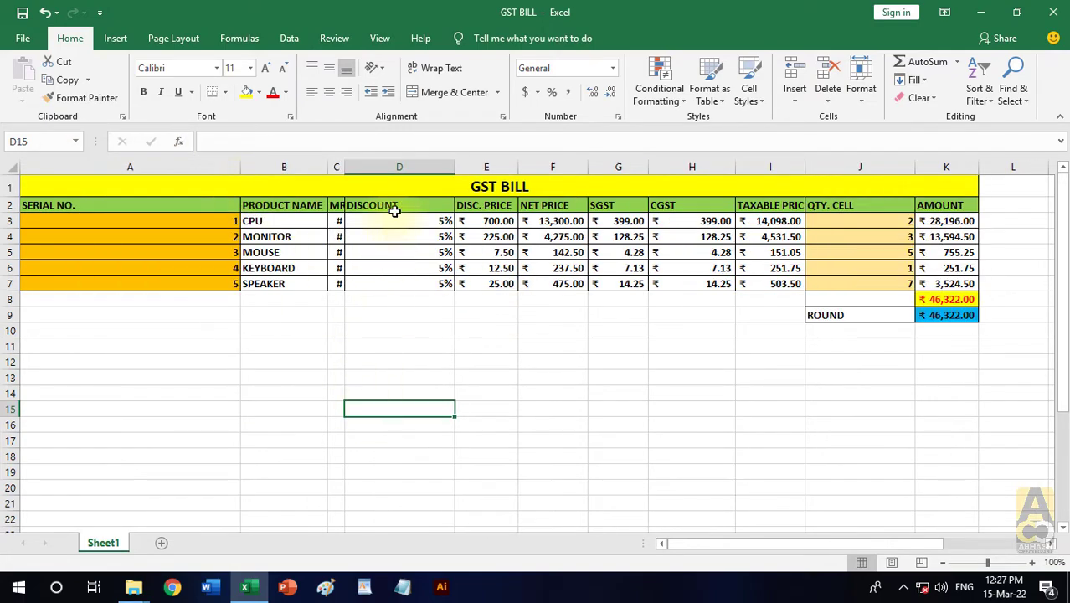
- Copy the resized table A1:K9, paste it at H15 with the Keep Source Column Widths option, and end the copy mode
{"action": "left_click_drag", "start_coordinate": [401, 184], "coordinate": [449, 310]}
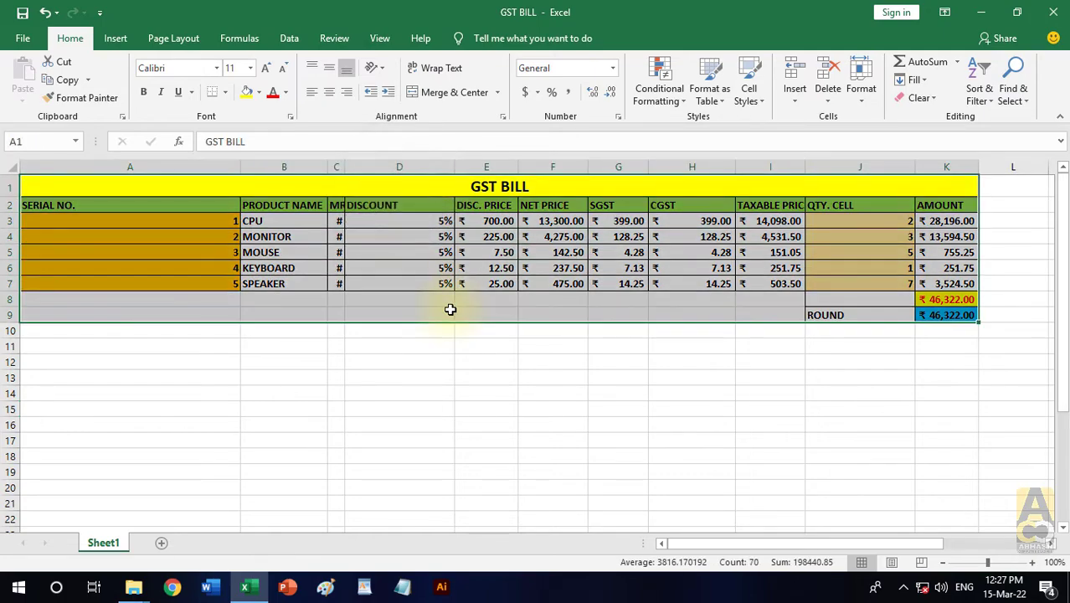
{"action": "left_click", "coordinate": [65, 80]}
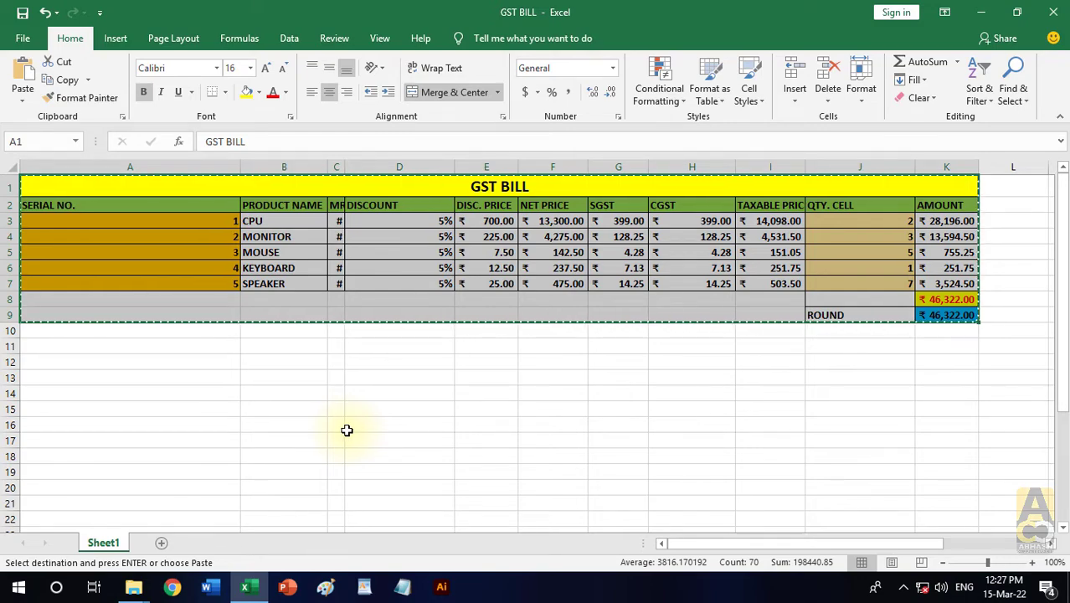
{"action": "scroll", "coordinate": [347, 430], "scroll_direction": "down", "scroll_amount": 1}
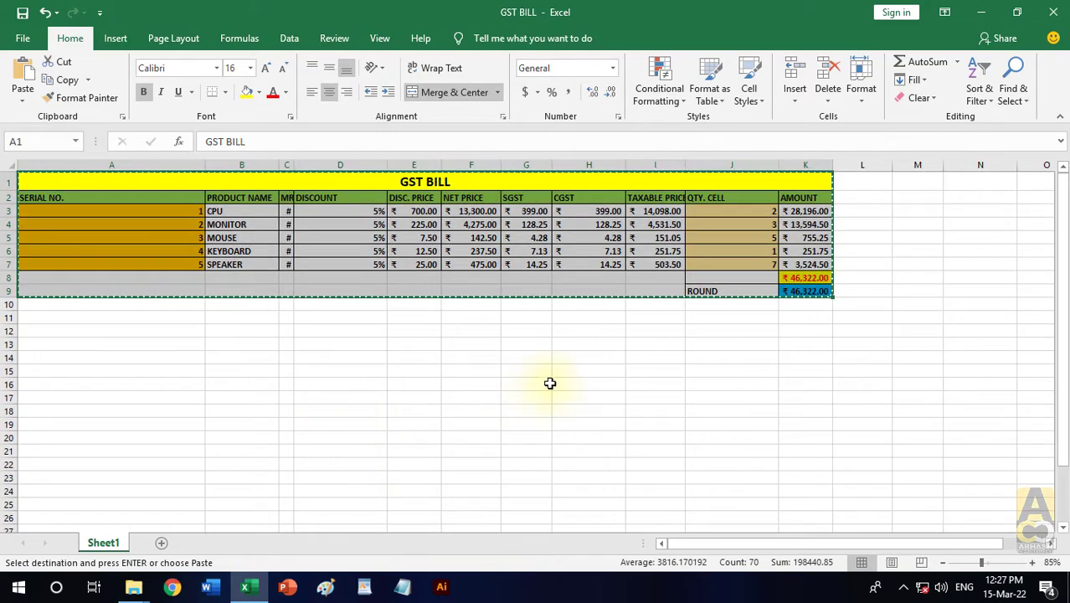
{"action": "left_click", "coordinate": [596, 371]}
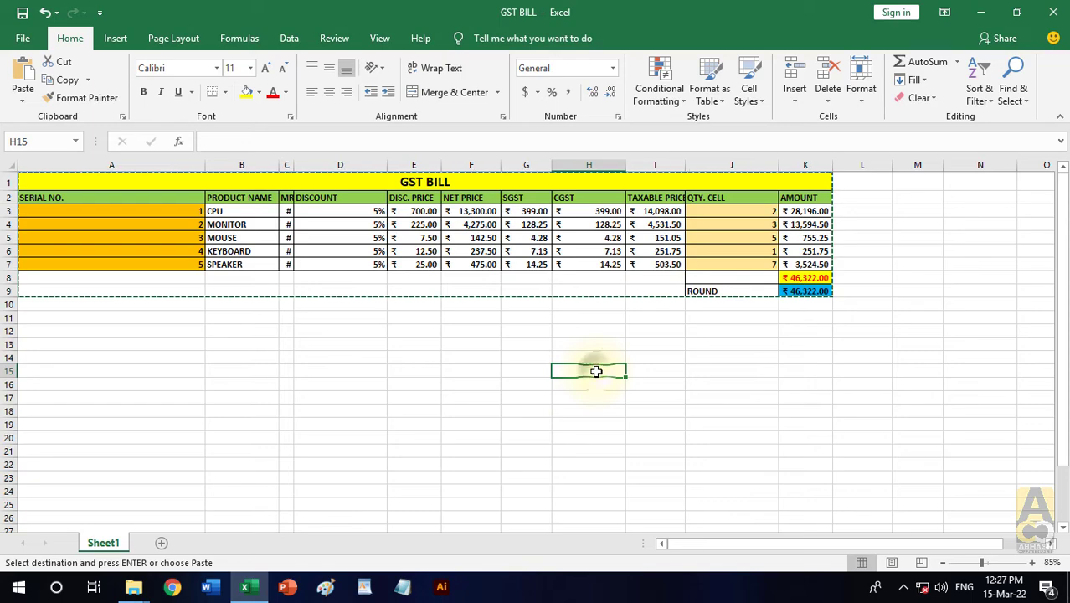
{"action": "left_click", "coordinate": [22, 100]}
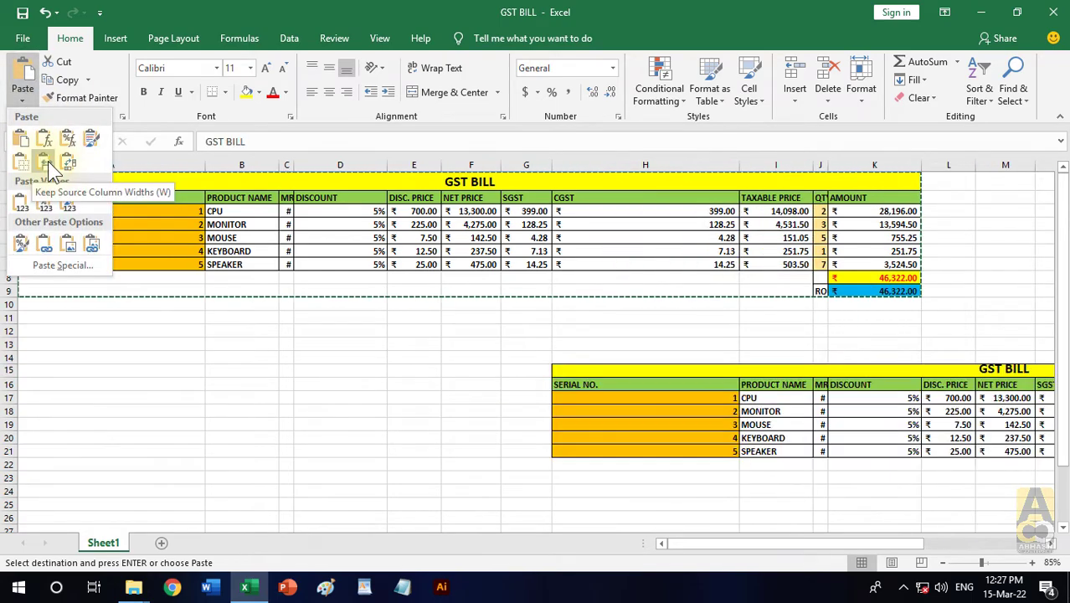
{"action": "left_click", "coordinate": [45, 162]}
{"action": "key", "text": "Escape"}
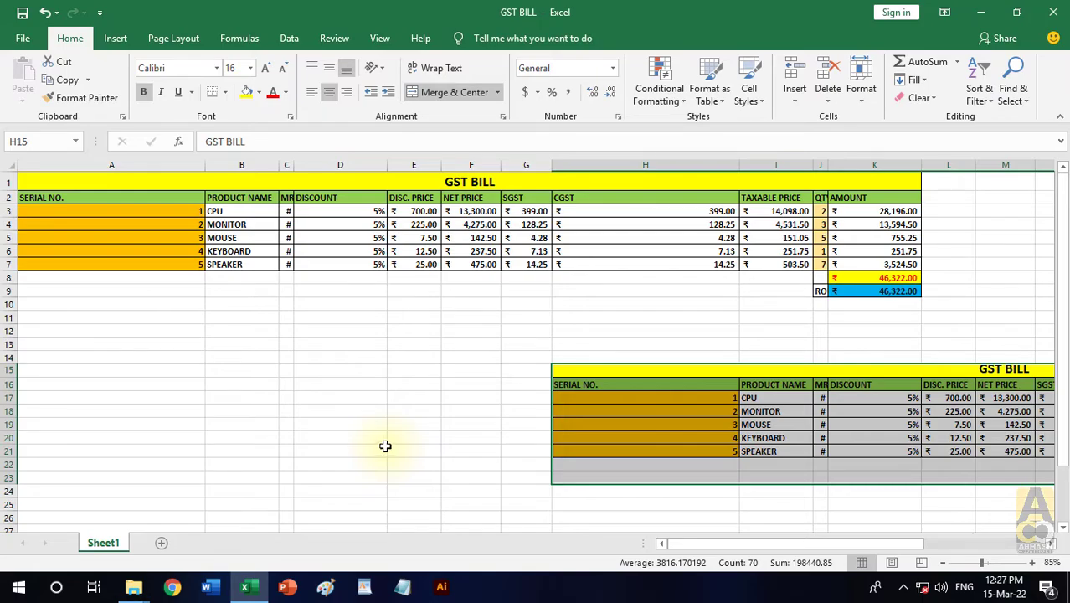
- Examine the copy at H15 alongside the original table, comparing their column widths
{"action": "scroll", "coordinate": [385, 446], "scroll_direction": "down", "scroll_amount": 2, "text": "ctrl"}
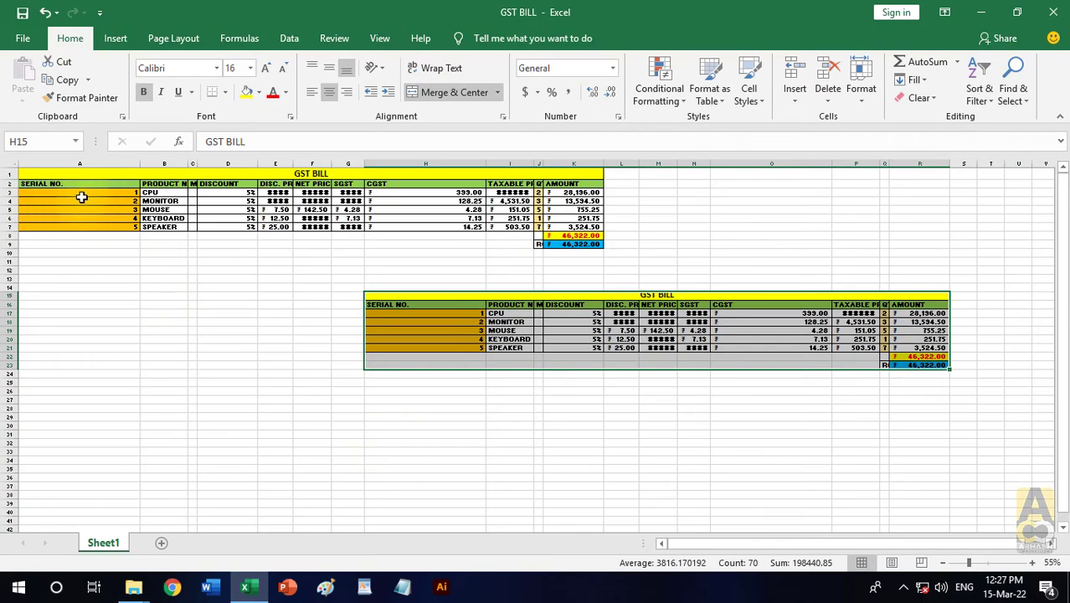
{"action": "left_click", "coordinate": [223, 389]}
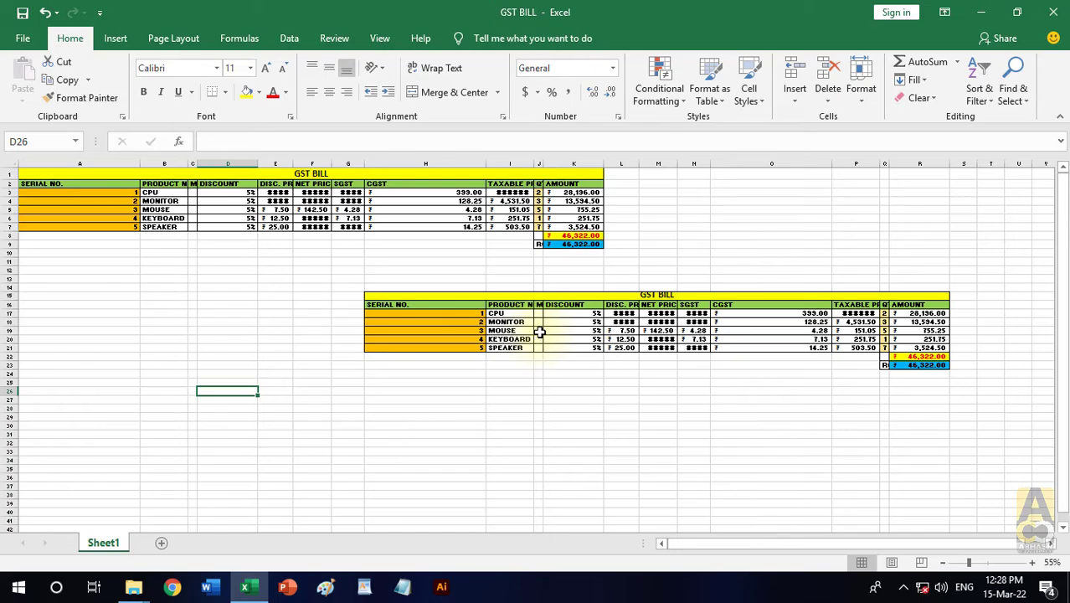
{"action": "scroll", "coordinate": [540, 331], "scroll_direction": "up", "scroll_amount": 1, "text": "ctrl"}
{"action": "scroll", "coordinate": [770, 548], "scroll_direction": "up", "scroll_amount": 1, "text": "ctrl"}
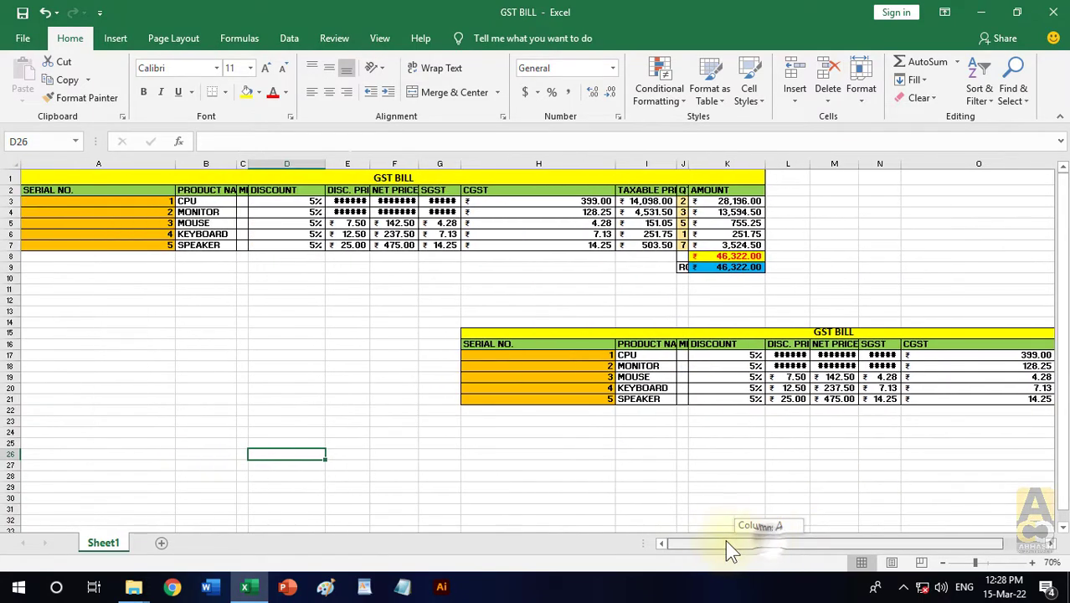
{"action": "scroll", "coordinate": [769, 549], "scroll_direction": "down", "scroll_amount": 1}
{"action": "left_click_drag", "start_coordinate": [763, 542], "coordinate": [676, 496]}
{"action": "scroll", "coordinate": [640, 450], "scroll_direction": "up", "scroll_amount": 1}
{"action": "scroll", "coordinate": [641, 453], "scroll_direction": "up", "scroll_amount": 1}
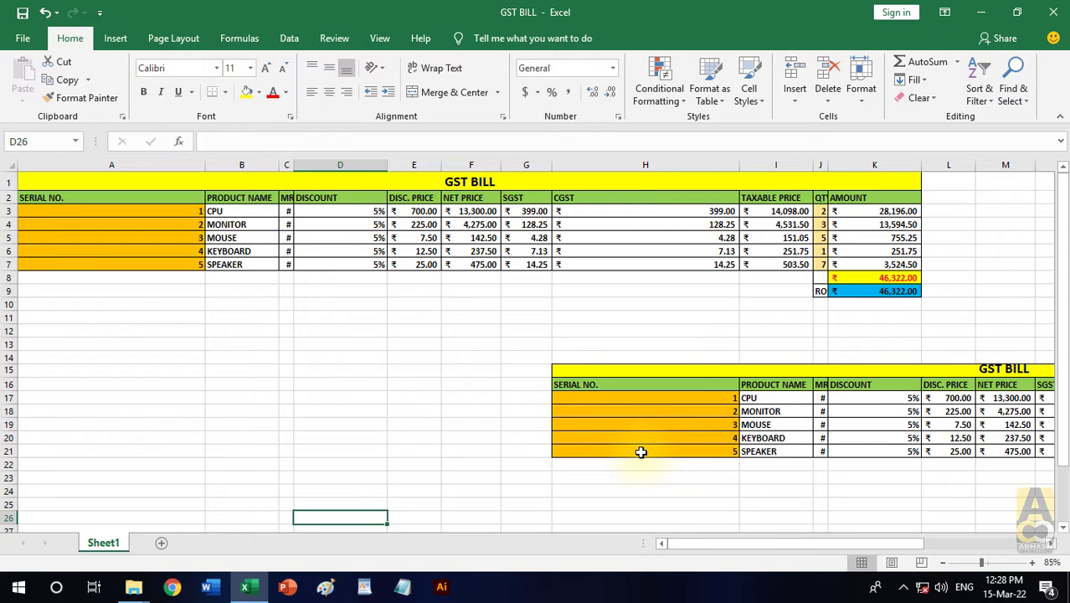
- Clear all contents and formats from H15:R26 to remove the pasted copy
{"action": "scroll", "coordinate": [545, 382], "scroll_direction": "down", "scroll_amount": 2}
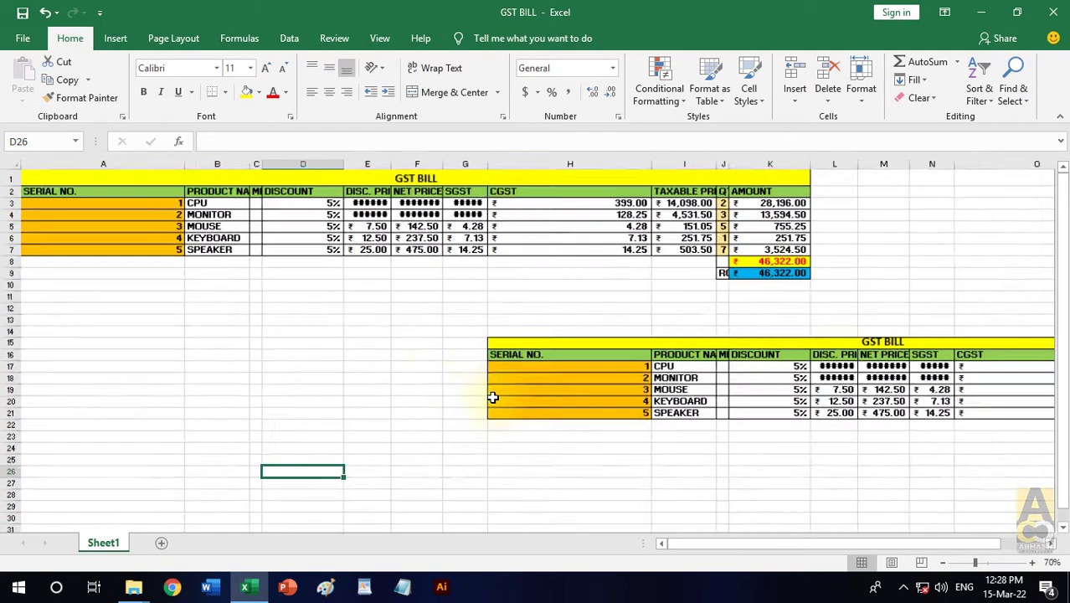
{"action": "left_click_drag", "start_coordinate": [369, 295], "coordinate": [838, 392]}
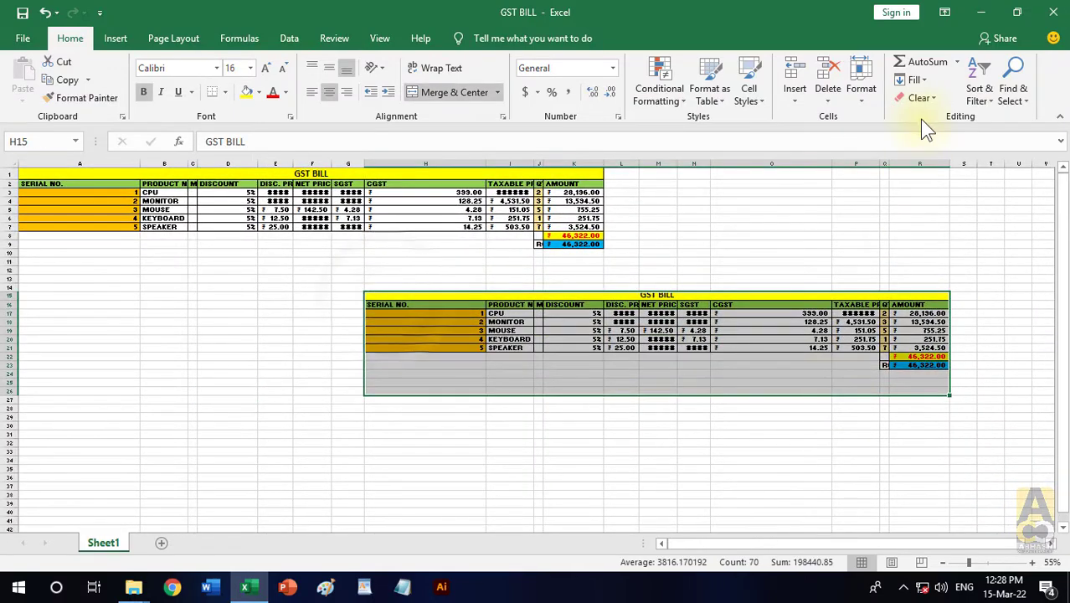
{"action": "left_click", "coordinate": [919, 98]}
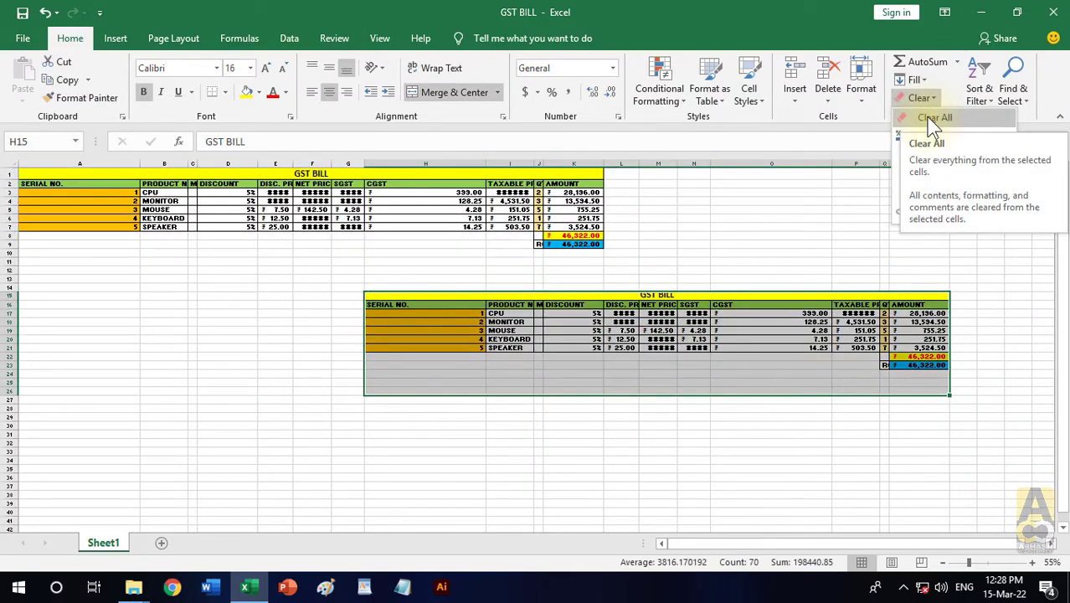
{"action": "left_click", "coordinate": [932, 120]}
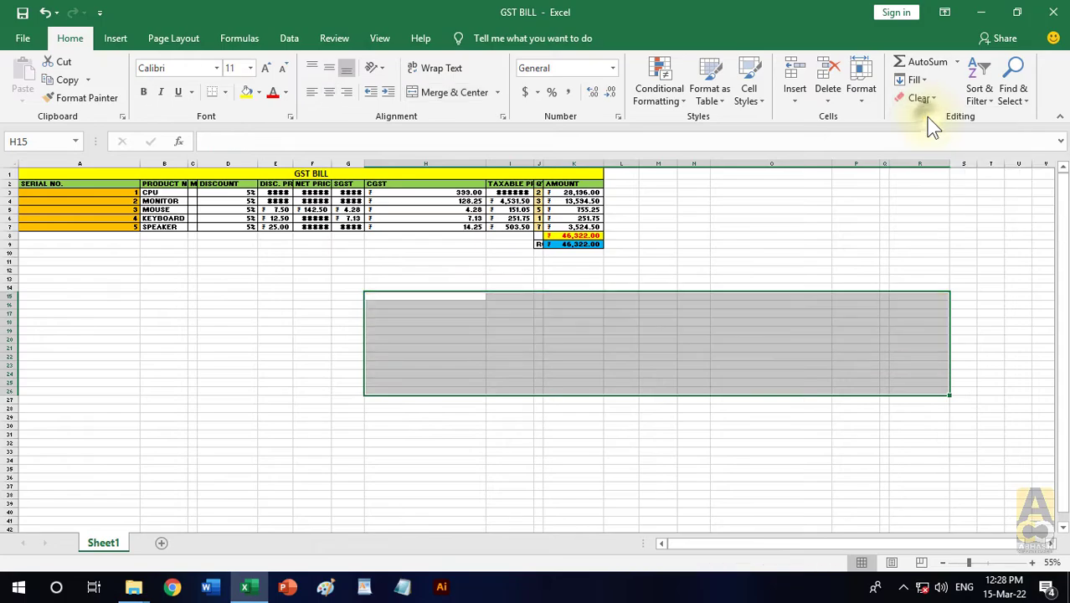
- AutoFit every column of the sheet to its contents
{"action": "scroll", "coordinate": [229, 321], "scroll_direction": "up", "scroll_amount": 2}
{"action": "left_click_drag", "start_coordinate": [841, 544], "coordinate": [729, 543]}
{"action": "left_click", "coordinate": [497, 340]}
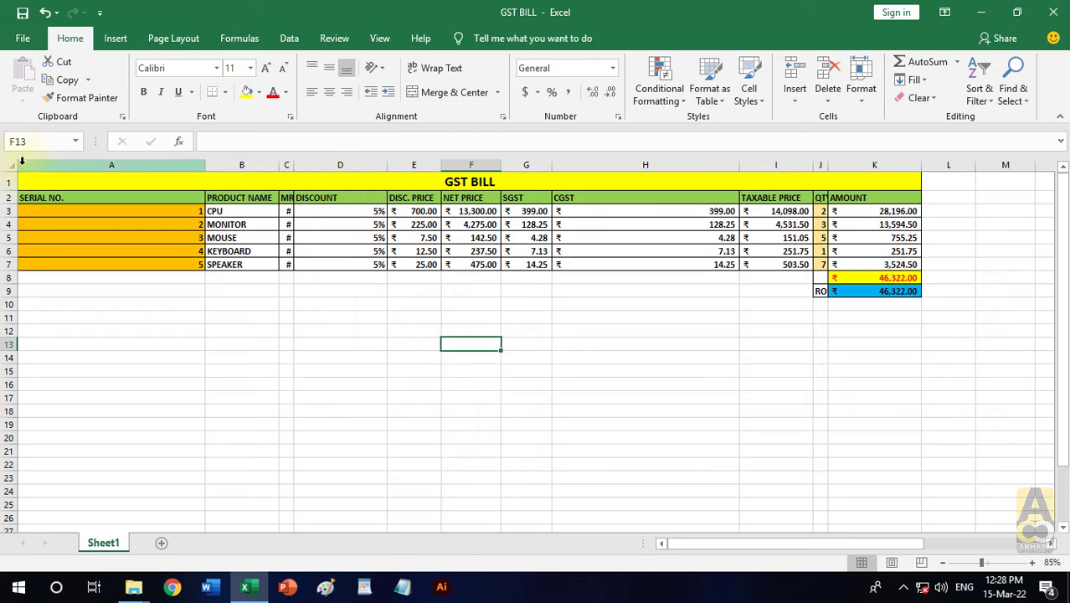
{"action": "left_click", "coordinate": [13, 165]}
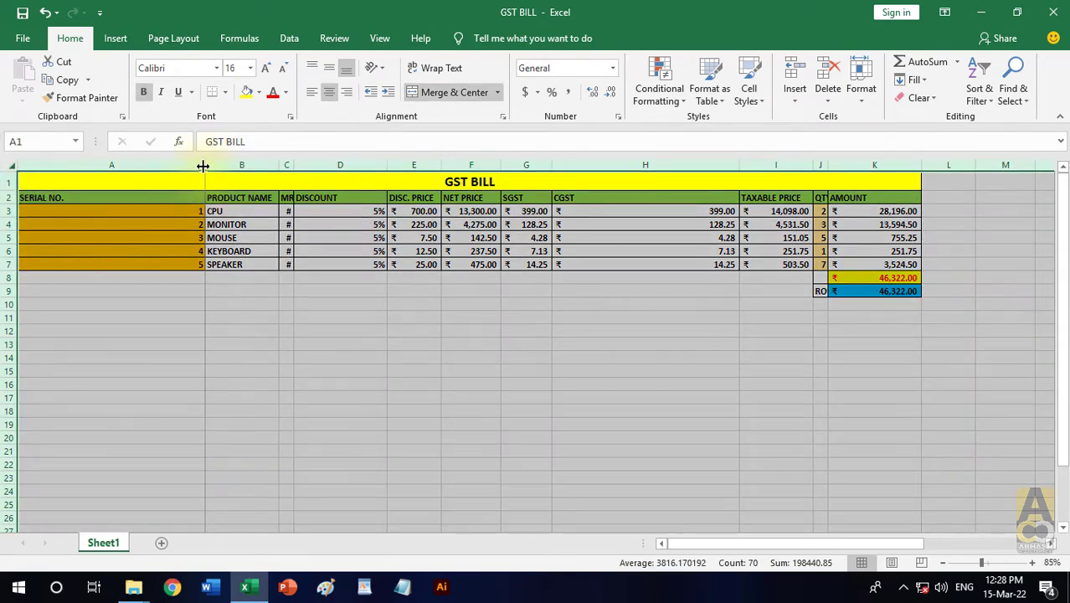
{"action": "double_click", "coordinate": [202, 166]}
{"action": "left_click", "coordinate": [285, 383]}
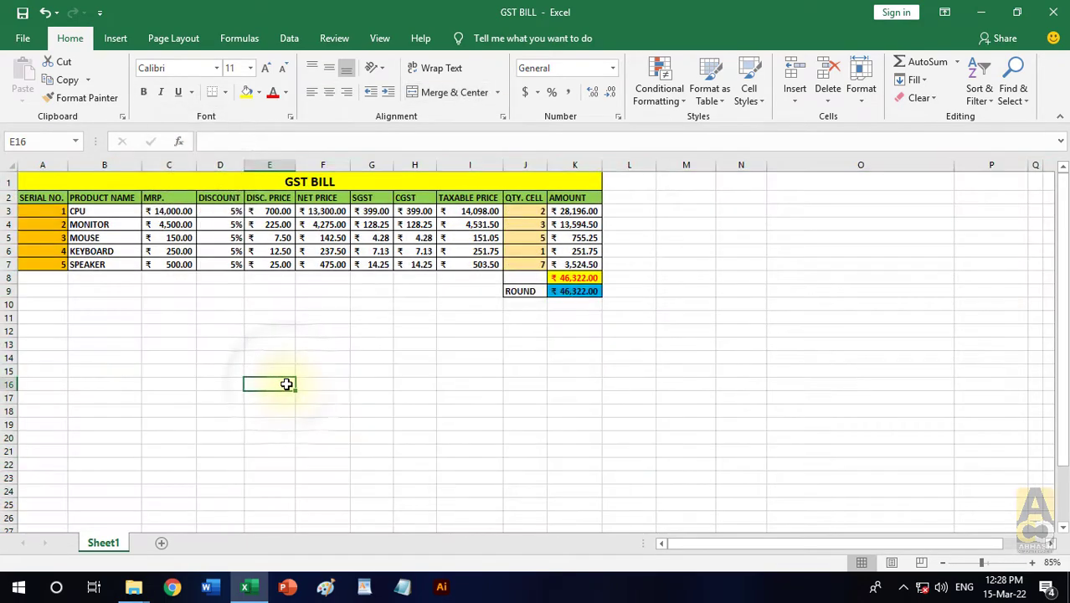
- Refit the width of all sheet columns at 115% zoom so the table's rupee amounts fit their cells
{"action": "scroll", "coordinate": [286, 383], "scroll_direction": "up", "scroll_amount": 2}
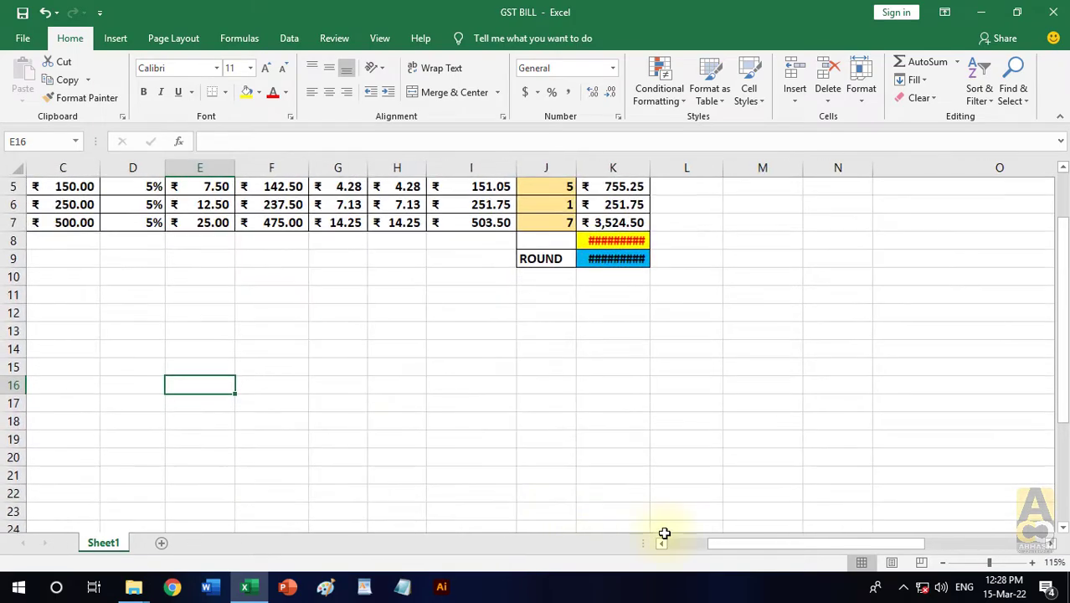
{"action": "scroll", "coordinate": [441, 392], "scroll_direction": "up", "scroll_amount": 2}
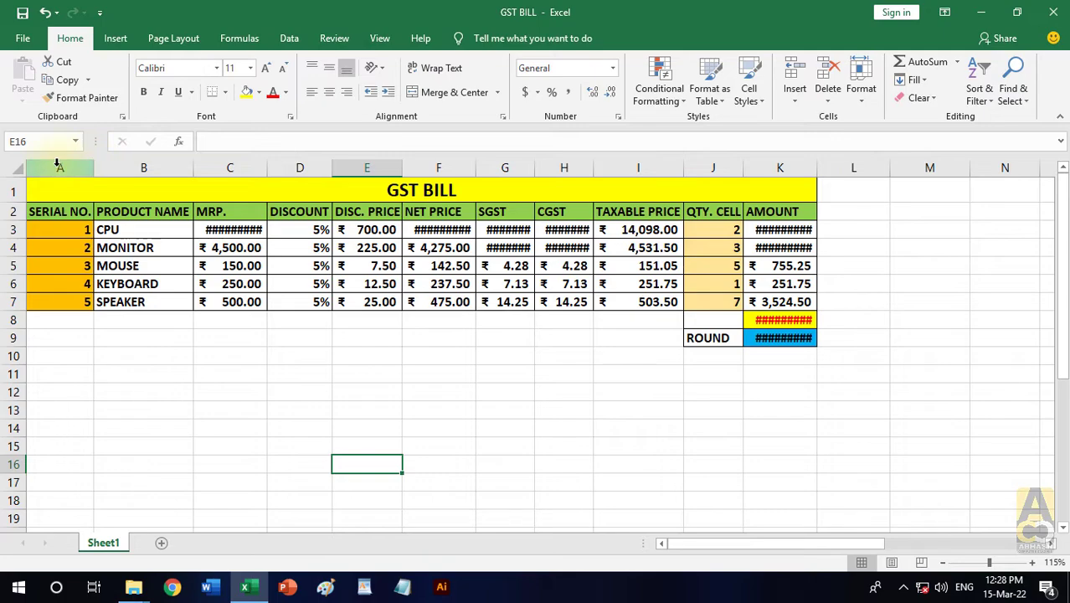
{"action": "left_click", "coordinate": [17, 167]}
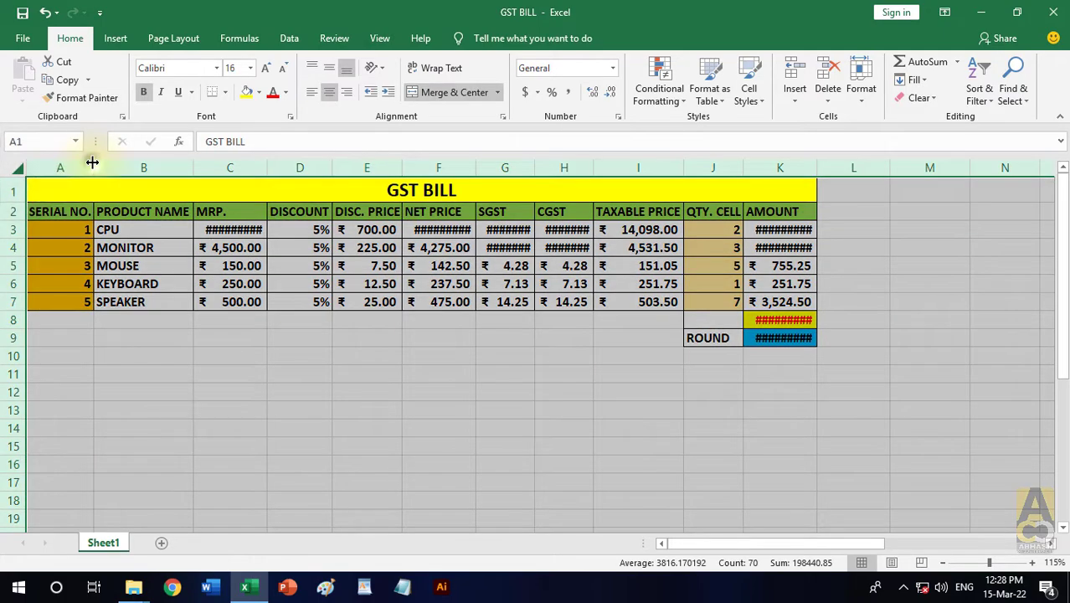
{"action": "double_click", "coordinate": [95, 162]}
{"action": "left_click", "coordinate": [350, 390]}
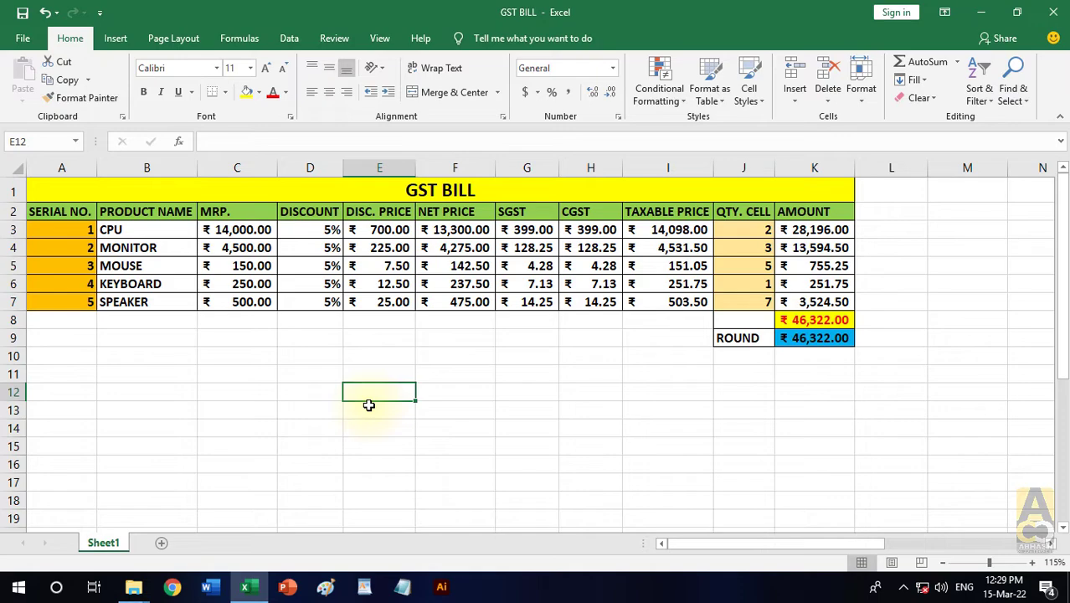
- Examine the table's vertical layout column by column, covering the serial numbers, product names, MRP, discount and amount
{"action": "scroll", "coordinate": [357, 395], "scroll_direction": "down", "scroll_amount": 1}
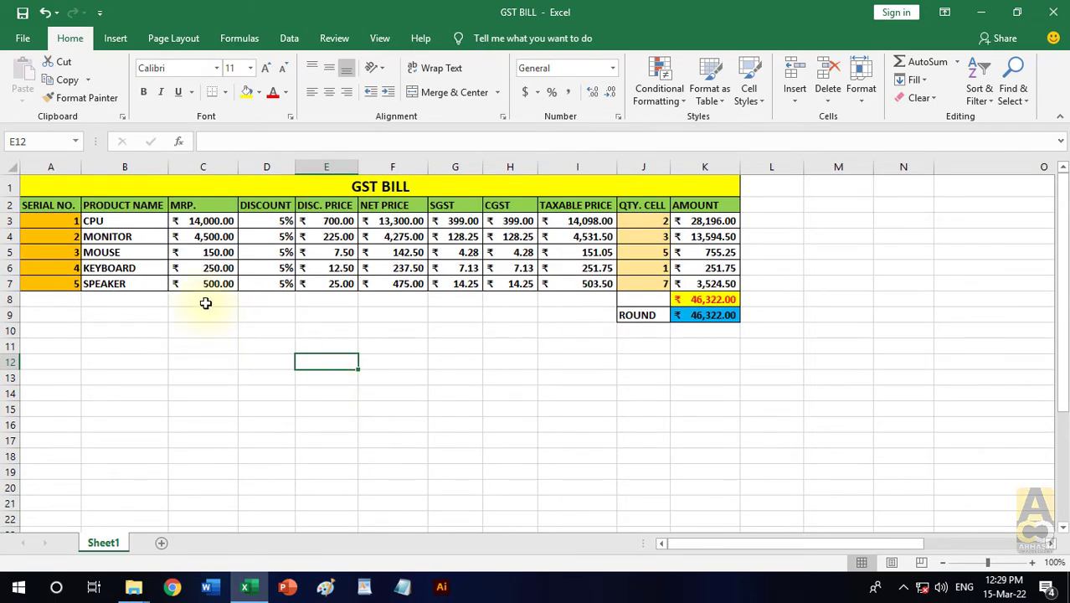
{"action": "left_click", "coordinate": [55, 208]}
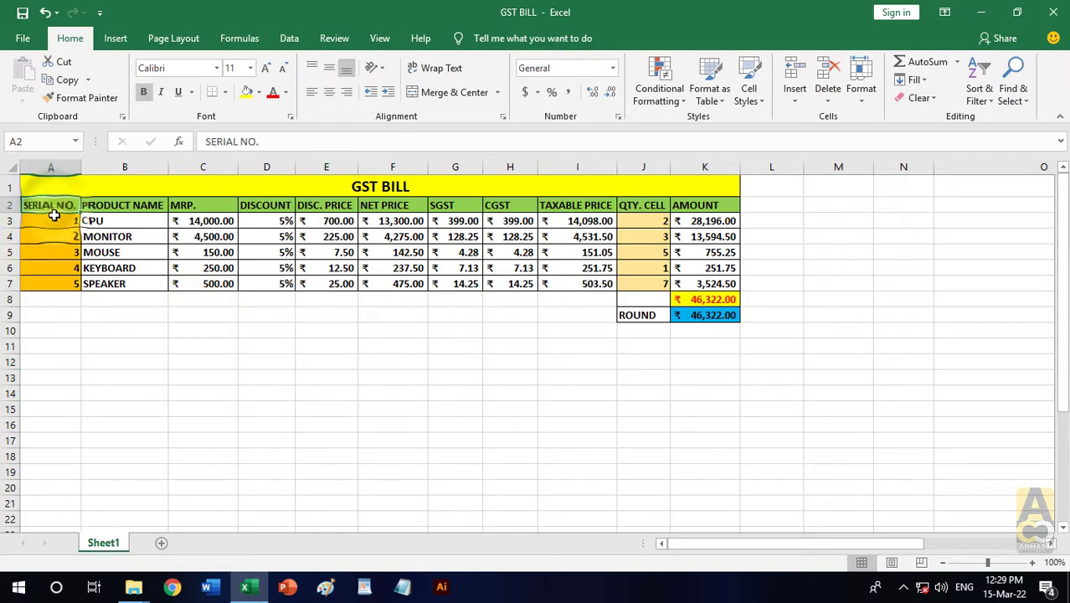
{"action": "left_click_drag", "start_coordinate": [56, 221], "coordinate": [57, 279]}
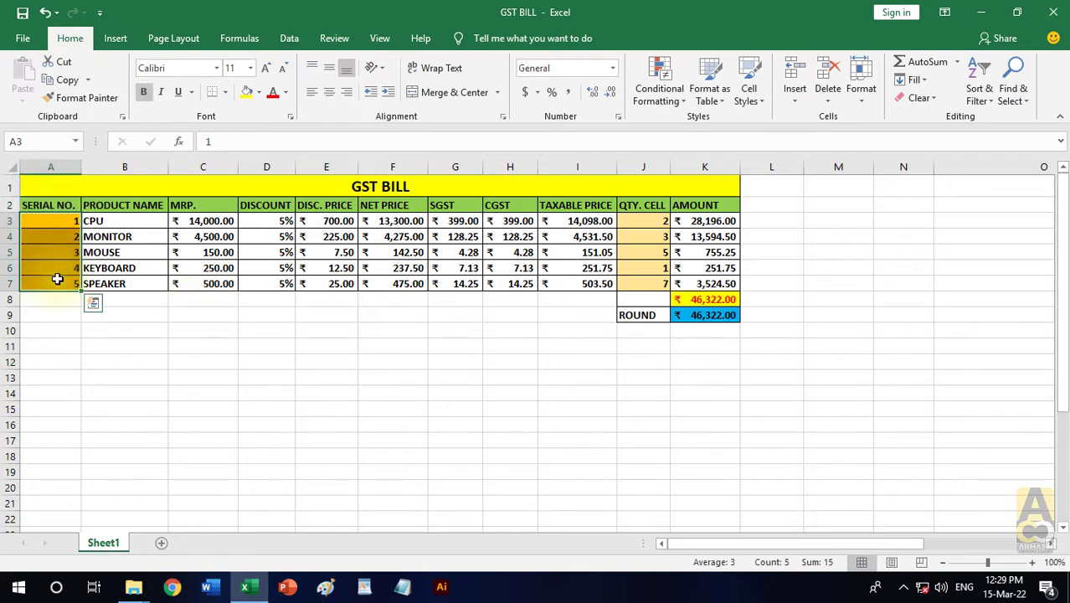
{"action": "left_click", "coordinate": [148, 206]}
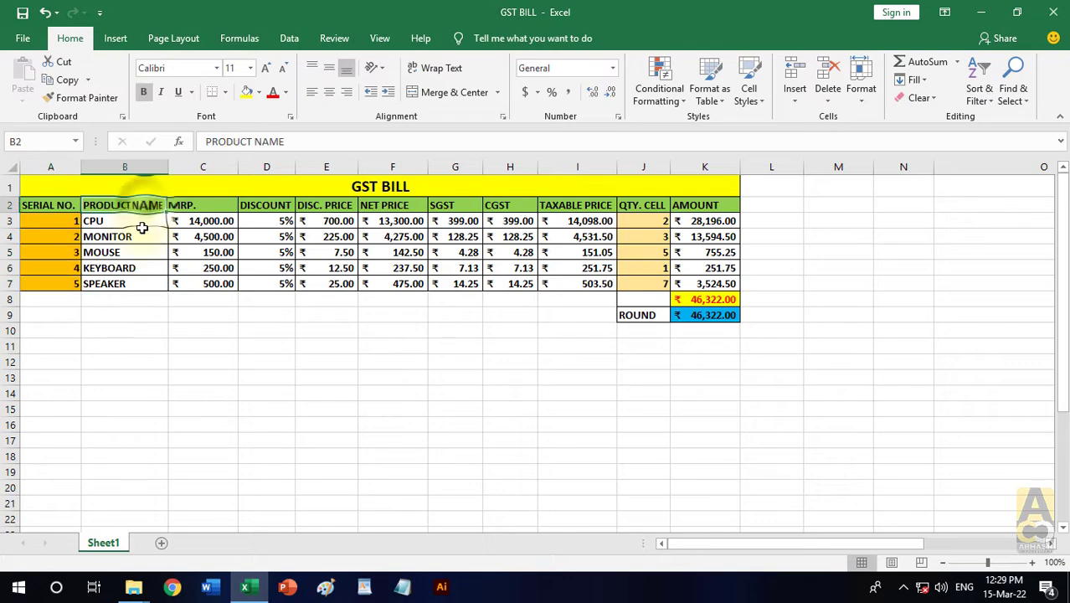
{"action": "left_click", "coordinate": [139, 227]}
{"action": "left_click_drag", "start_coordinate": [139, 227], "coordinate": [134, 285]}
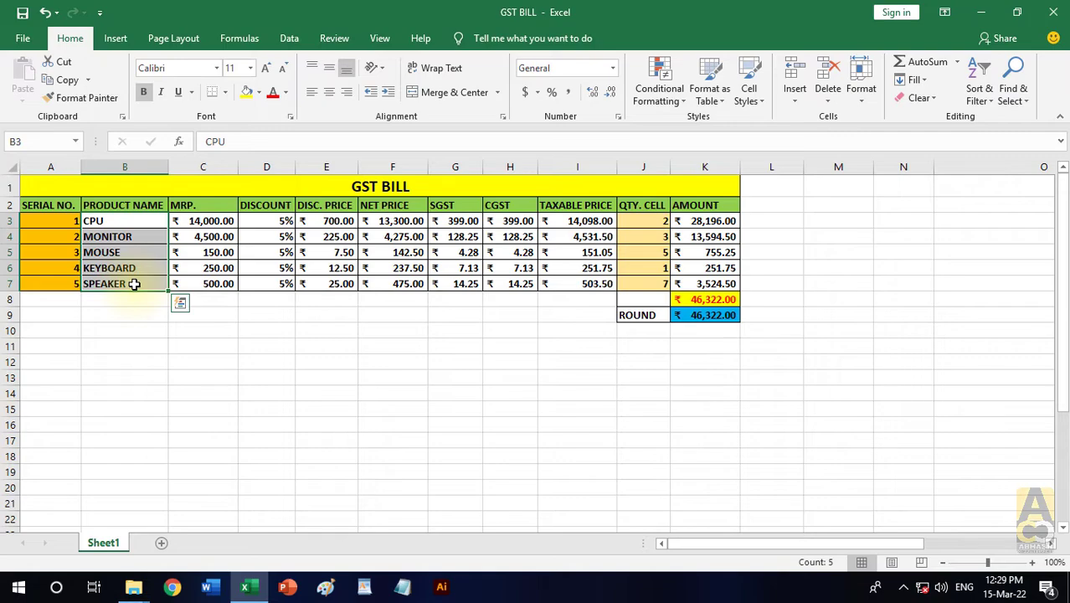
{"action": "left_click", "coordinate": [203, 191]}
{"action": "left_click", "coordinate": [203, 205]}
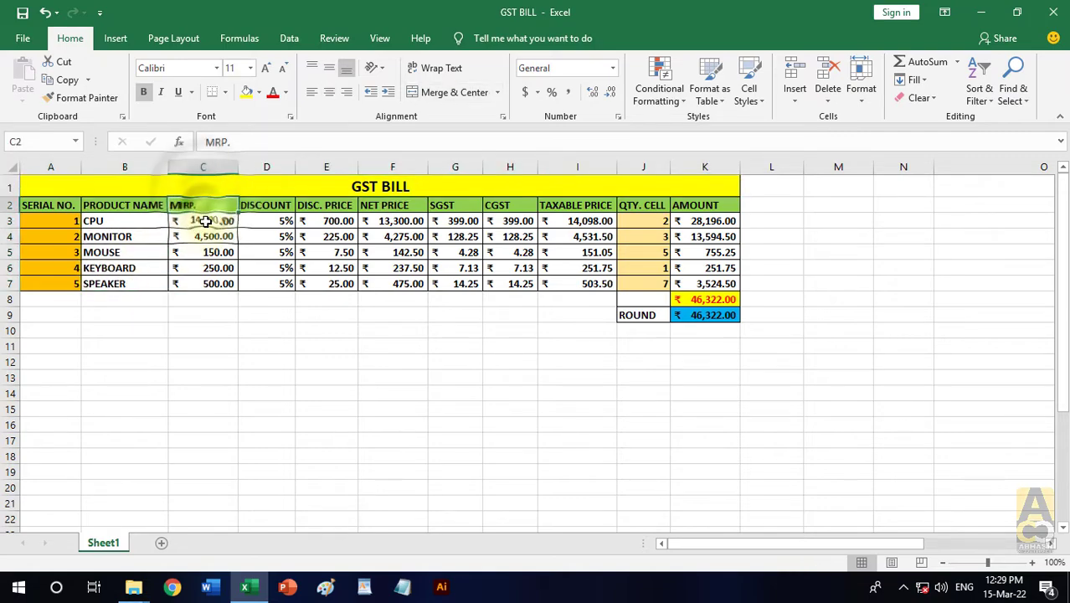
{"action": "left_click_drag", "start_coordinate": [205, 221], "coordinate": [211, 284]}
{"action": "left_click", "coordinate": [259, 205]}
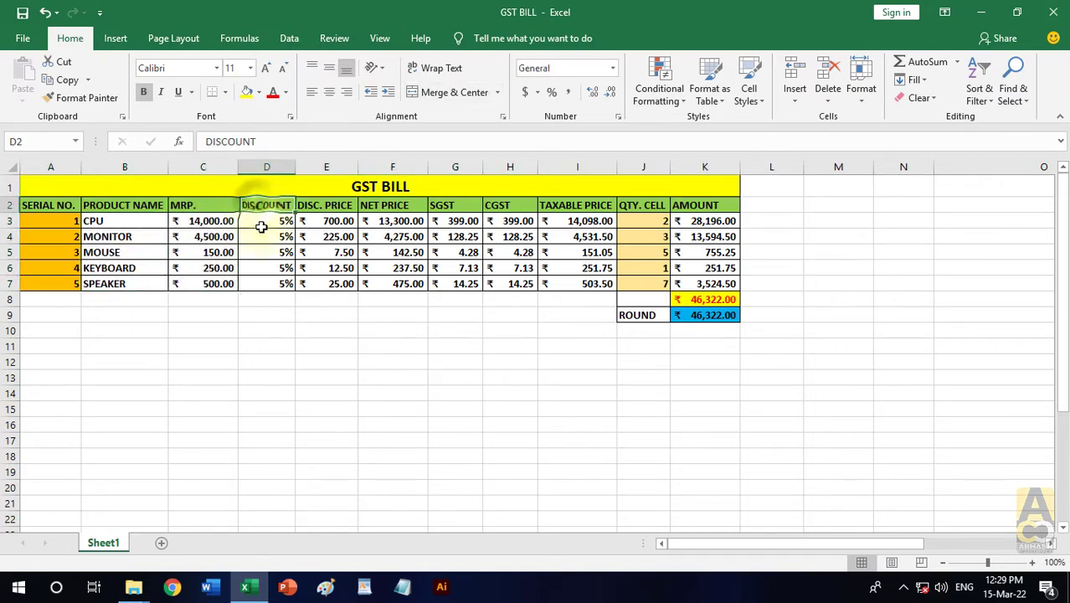
{"action": "left_click_drag", "start_coordinate": [262, 227], "coordinate": [262, 283]}
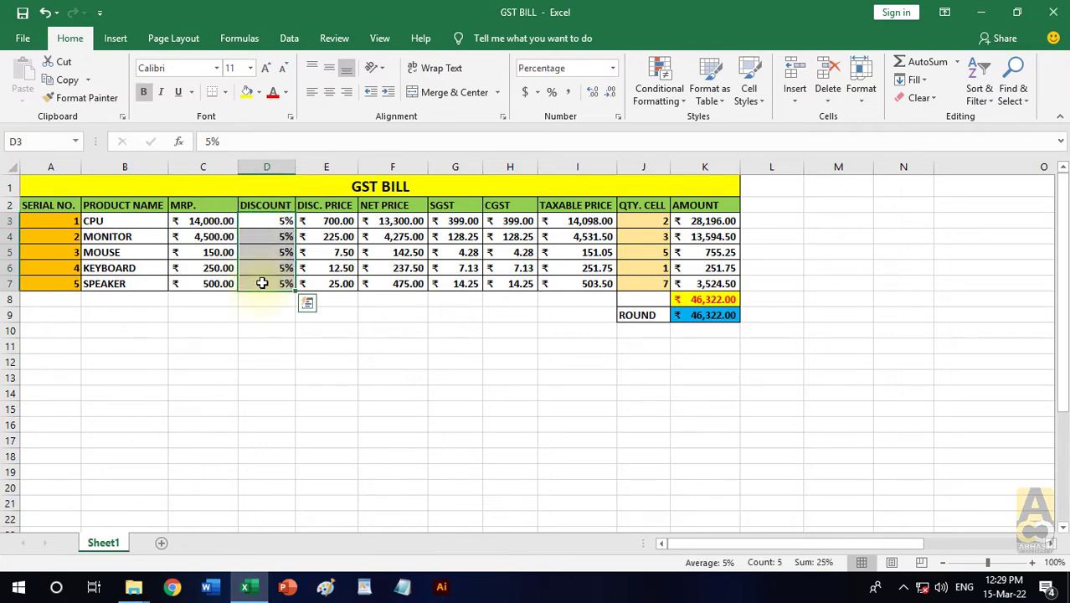
{"action": "left_click_drag", "start_coordinate": [712, 221], "coordinate": [704, 315]}
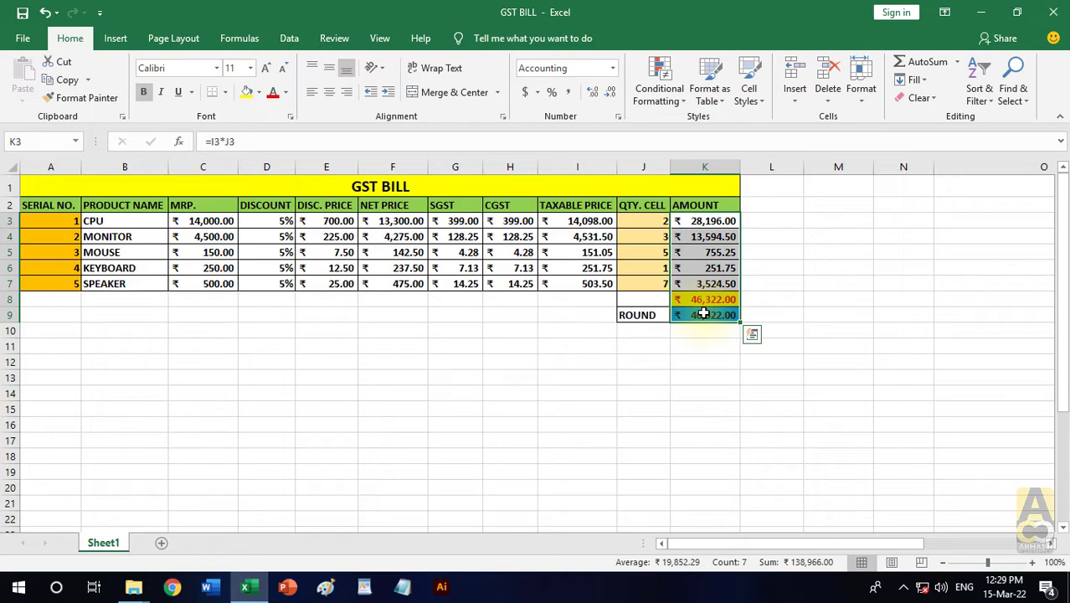
{"action": "left_click", "coordinate": [650, 360]}
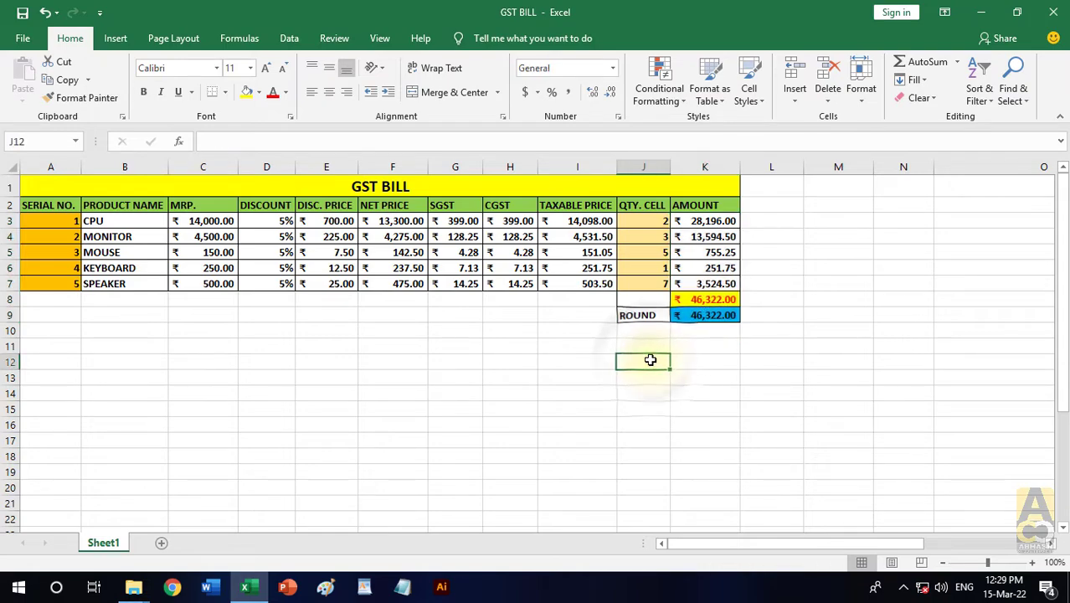
{"action": "left_click_drag", "start_coordinate": [126, 205], "coordinate": [128, 282]}
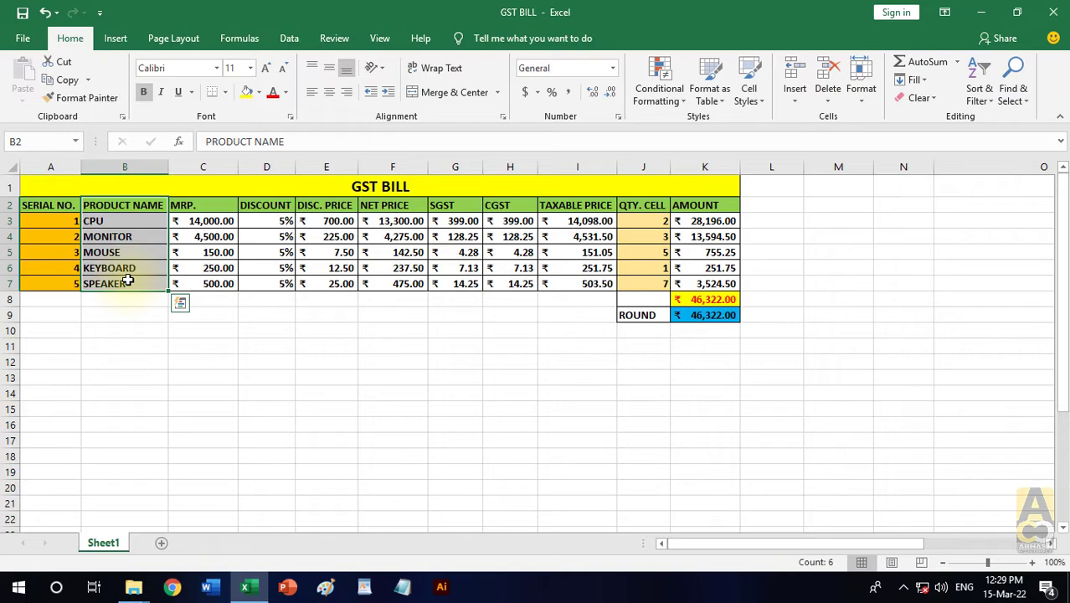
{"action": "left_click", "coordinate": [150, 340]}
- Copy the SERIAL NO. header from A2 to A17 and serial number 1 from A3 to B17
{"action": "left_click", "coordinate": [62, 206]}
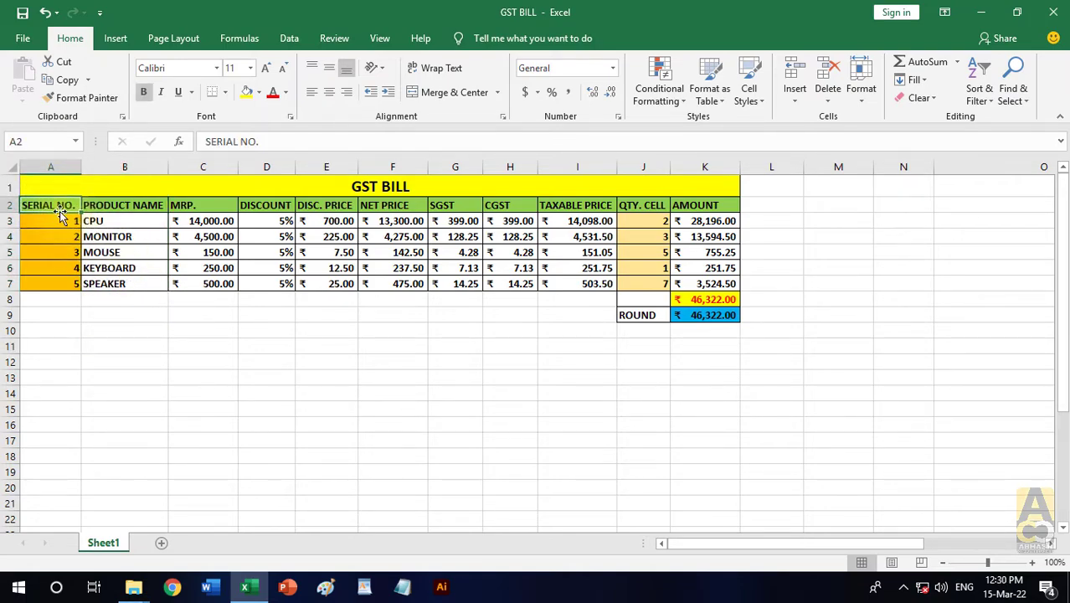
{"action": "left_click_drag", "start_coordinate": [60, 211], "coordinate": [60, 448]}
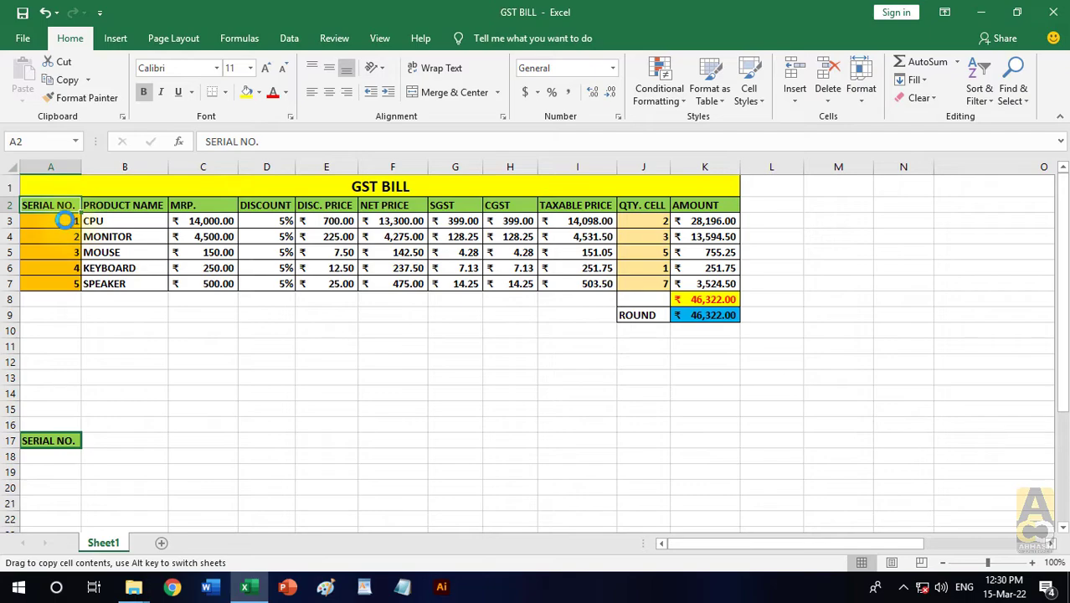
{"action": "left_click", "coordinate": [537, 336]}
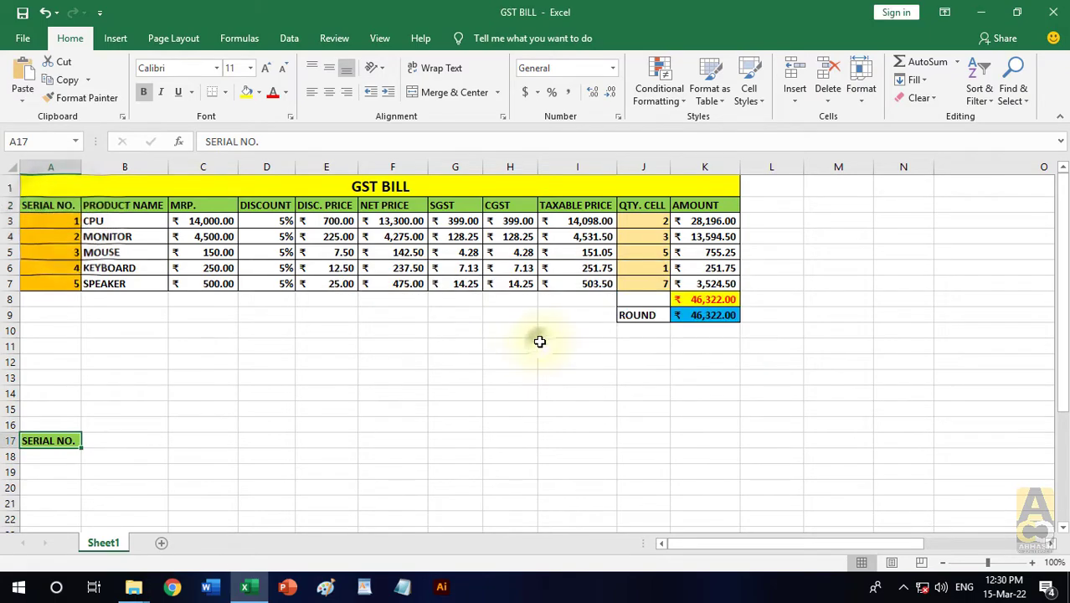
{"action": "left_click", "coordinate": [64, 228]}
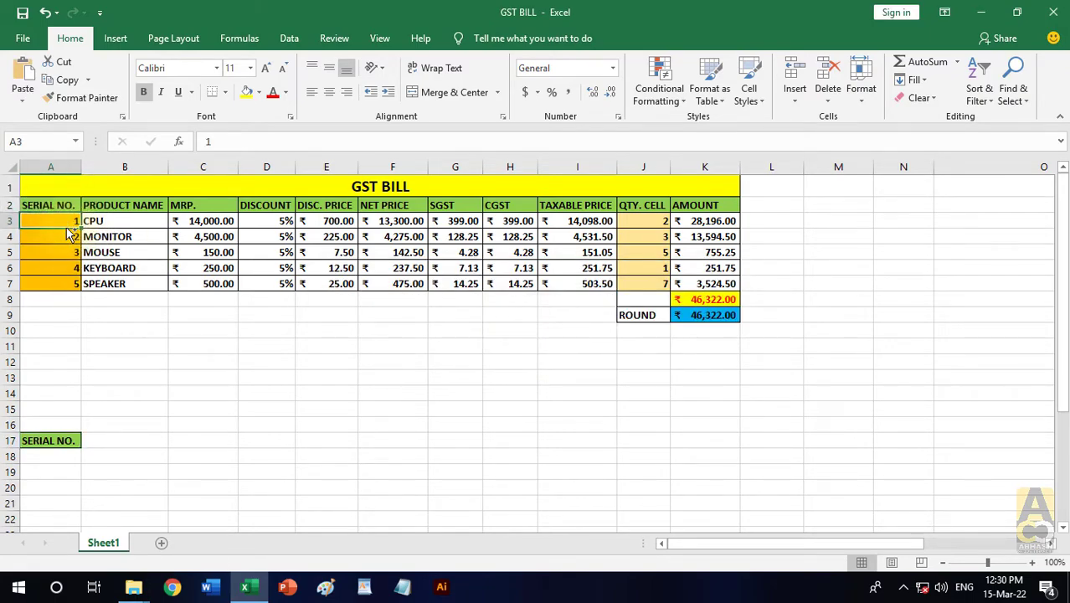
{"action": "left_click_drag", "start_coordinate": [70, 233], "coordinate": [151, 447]}
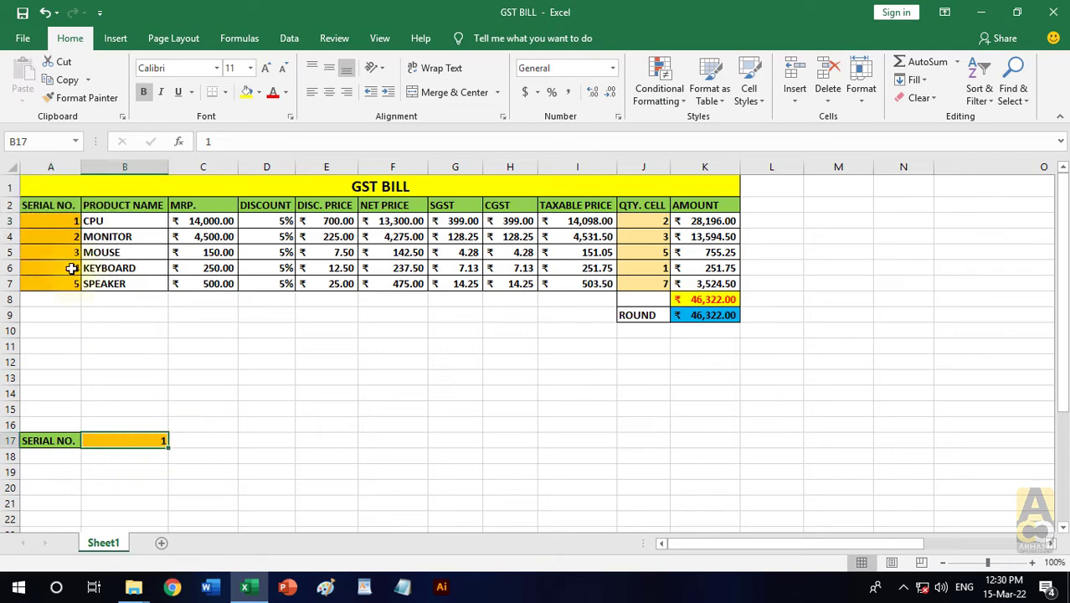
- Copy serial number 2 from A4 to C17 and extend the number series across row 17 to 5 in F17
{"action": "left_click", "coordinate": [64, 238]}
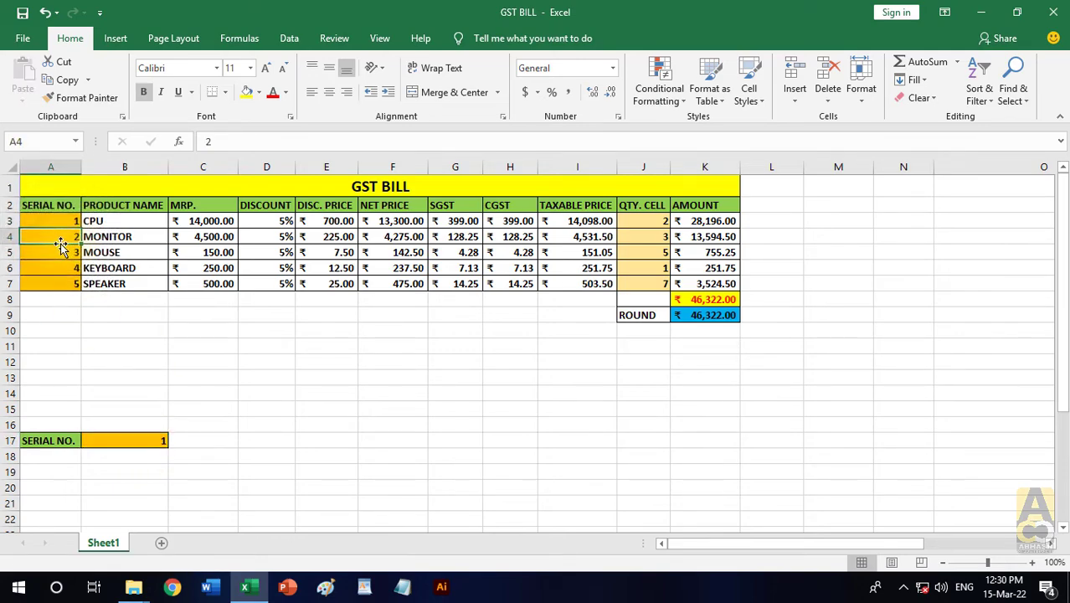
{"action": "left_click_drag", "start_coordinate": [60, 244], "coordinate": [214, 448]}
{"action": "left_click_drag", "start_coordinate": [123, 442], "coordinate": [447, 440]}
{"action": "left_click", "coordinate": [513, 468]}
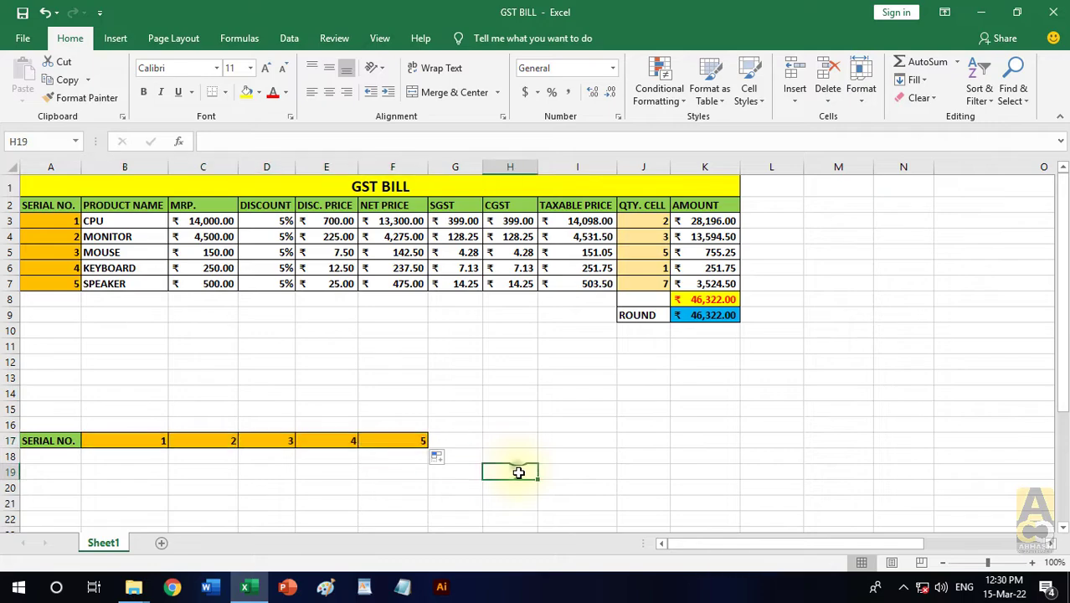
{"action": "left_click_drag", "start_coordinate": [62, 206], "coordinate": [64, 284]}
{"action": "left_click_drag", "start_coordinate": [60, 441], "coordinate": [402, 445]}
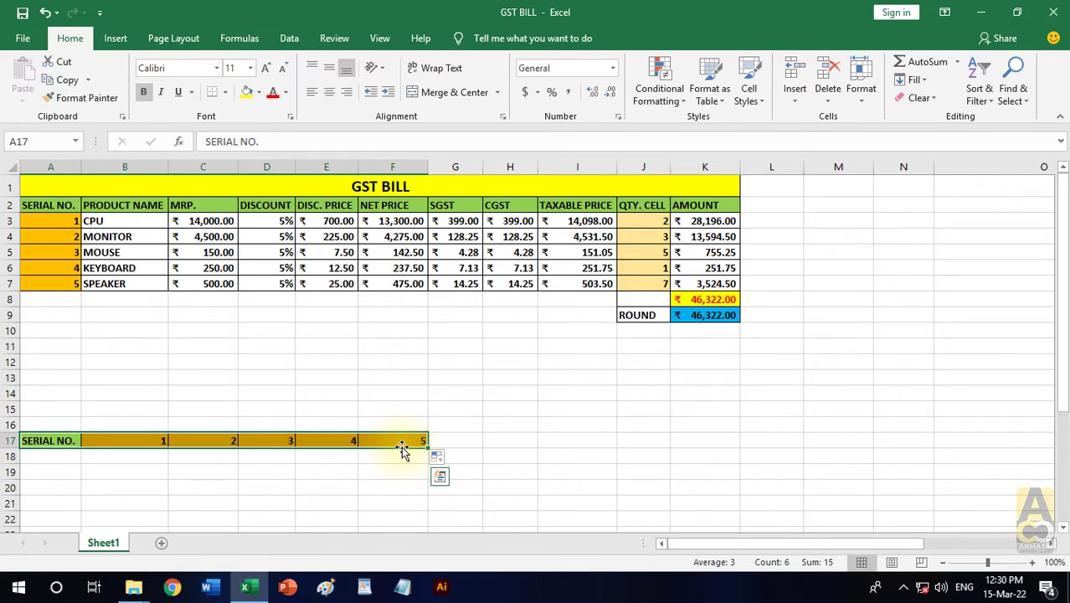
- Copy the PRODUCT NAME header from B2 to A18 and CPU from B3 to B18
{"action": "left_click", "coordinate": [465, 401]}
{"action": "left_click", "coordinate": [80, 453]}
{"action": "left_click_drag", "start_coordinate": [67, 442], "coordinate": [406, 440]}
{"action": "left_click", "coordinate": [132, 209]}
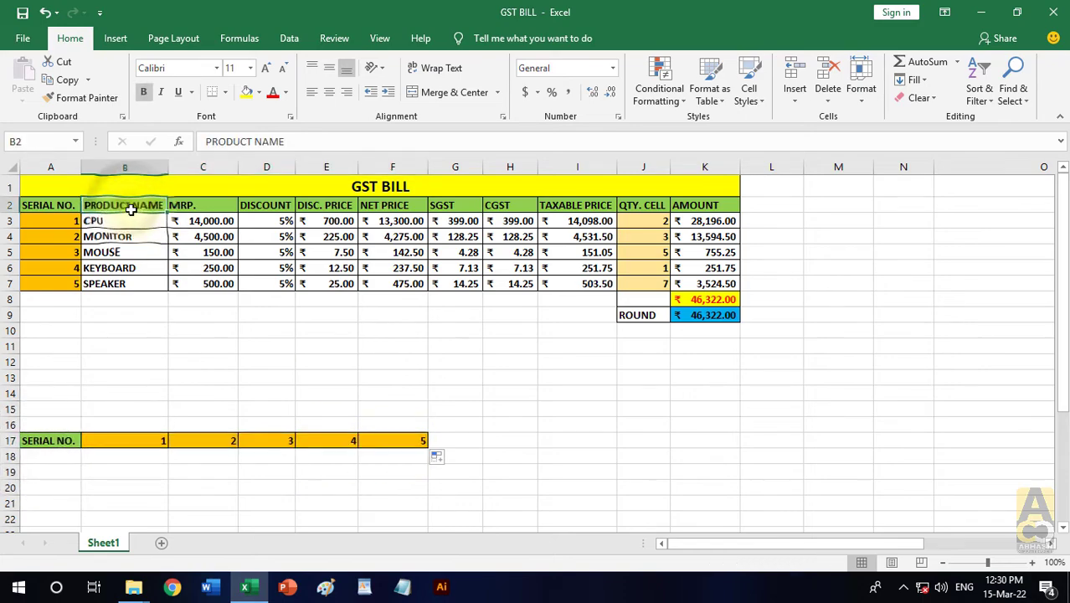
{"action": "left_click_drag", "start_coordinate": [125, 211], "coordinate": [21, 461]}
{"action": "left_click", "coordinate": [127, 221]}
{"action": "left_click_drag", "start_coordinate": [144, 232], "coordinate": [149, 460]}
- Copy MONITOR from B4 to C18 and MOUSE from B5 to D18
{"action": "left_click", "coordinate": [124, 236]}
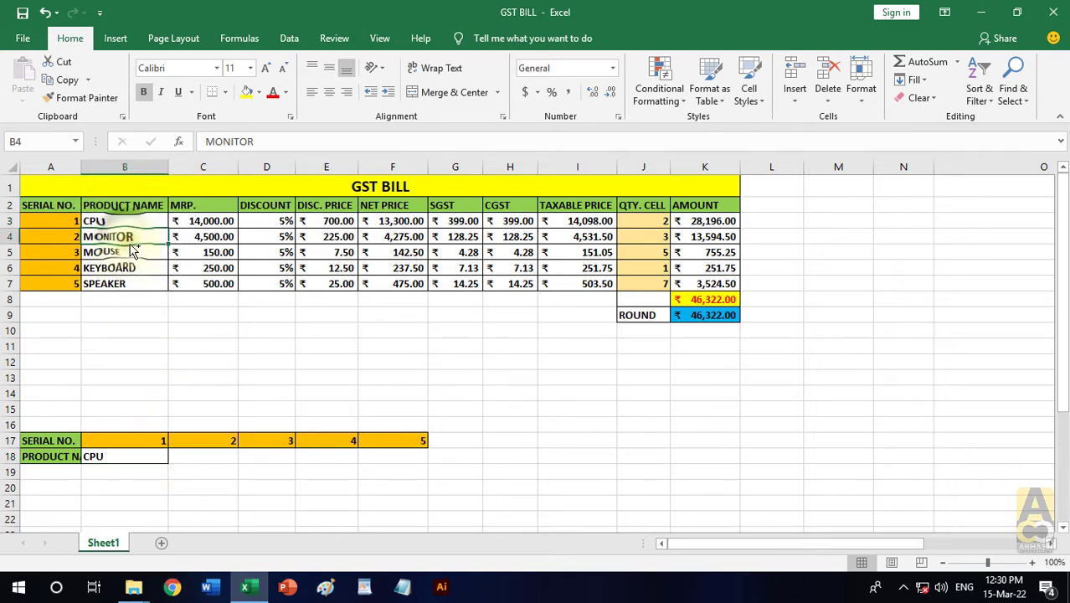
{"action": "left_click_drag", "start_coordinate": [134, 243], "coordinate": [206, 453]}
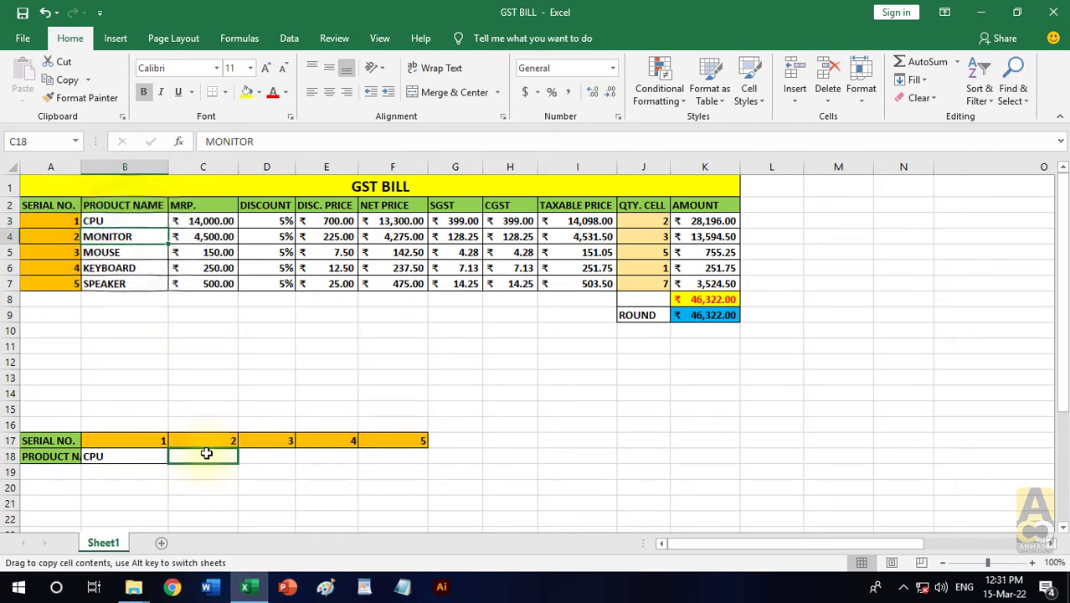
{"action": "left_click", "coordinate": [126, 237]}
{"action": "left_click", "coordinate": [133, 252]}
{"action": "left_click_drag", "start_coordinate": [140, 264], "coordinate": [281, 463]}
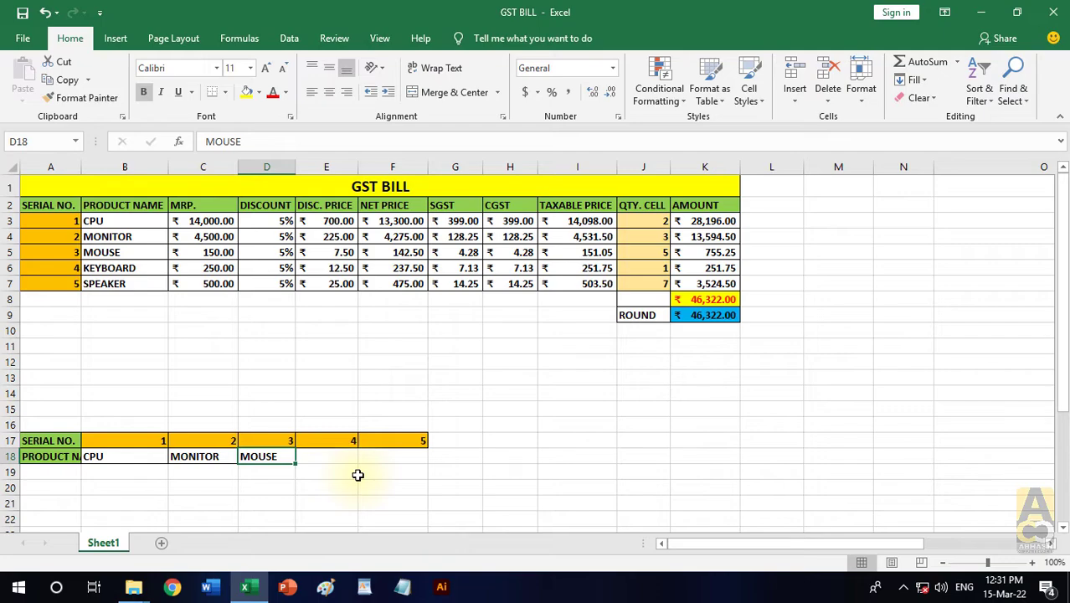
- Widen column A so the PRODUCT NAME header in A18 fits its cell
{"action": "left_click", "coordinate": [357, 475]}
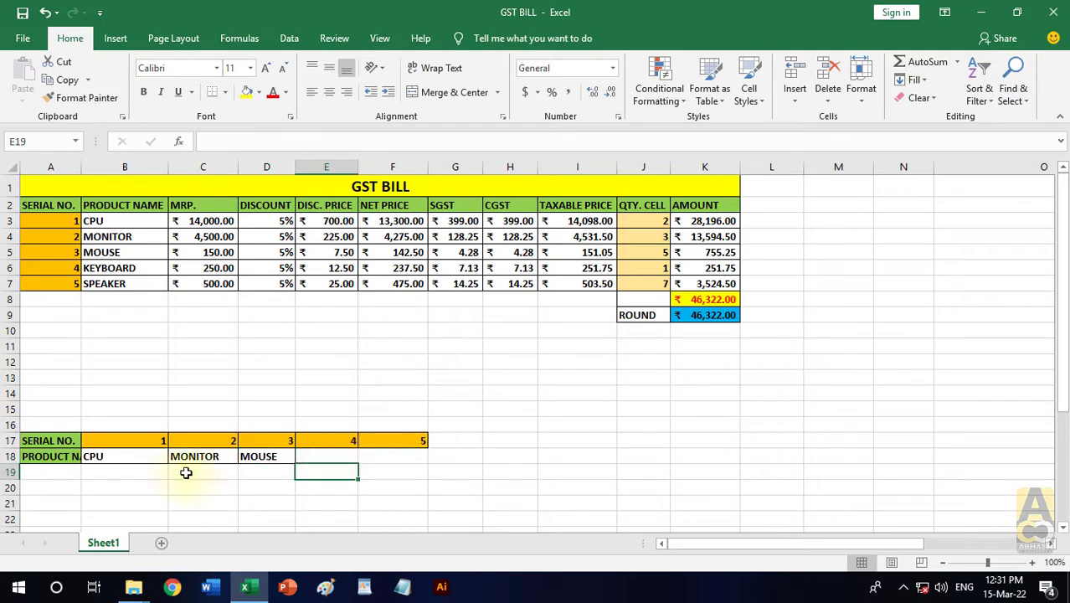
{"action": "left_click", "coordinate": [85, 457]}
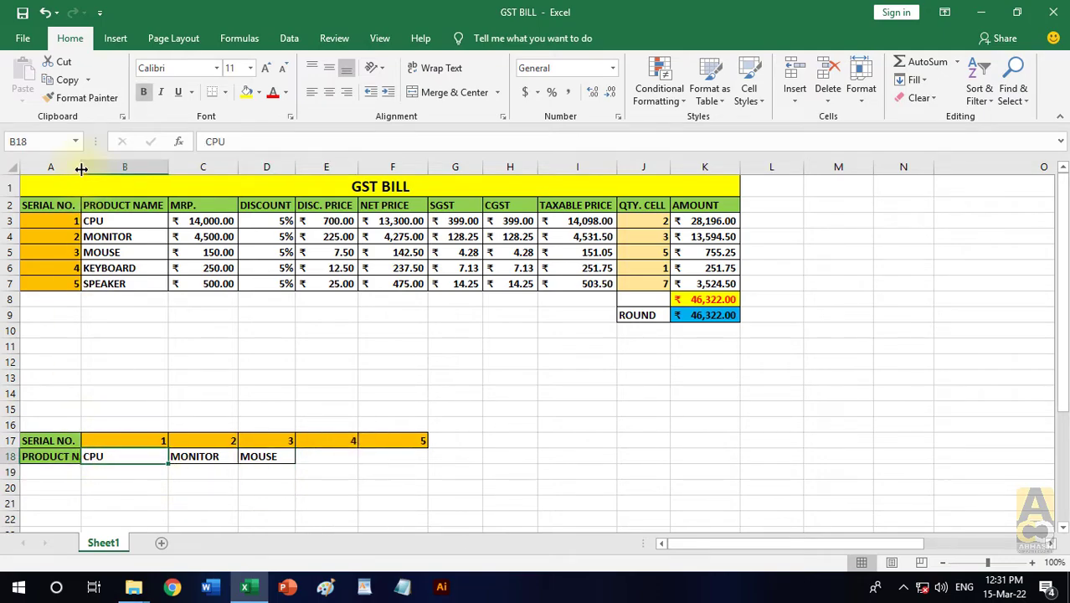
{"action": "left_click_drag", "start_coordinate": [81, 168], "coordinate": [107, 168]}
- Clear all contents and formatting from A15:G20, removing the manually rearranged rows
{"action": "left_click_drag", "start_coordinate": [504, 412], "coordinate": [27, 480]}
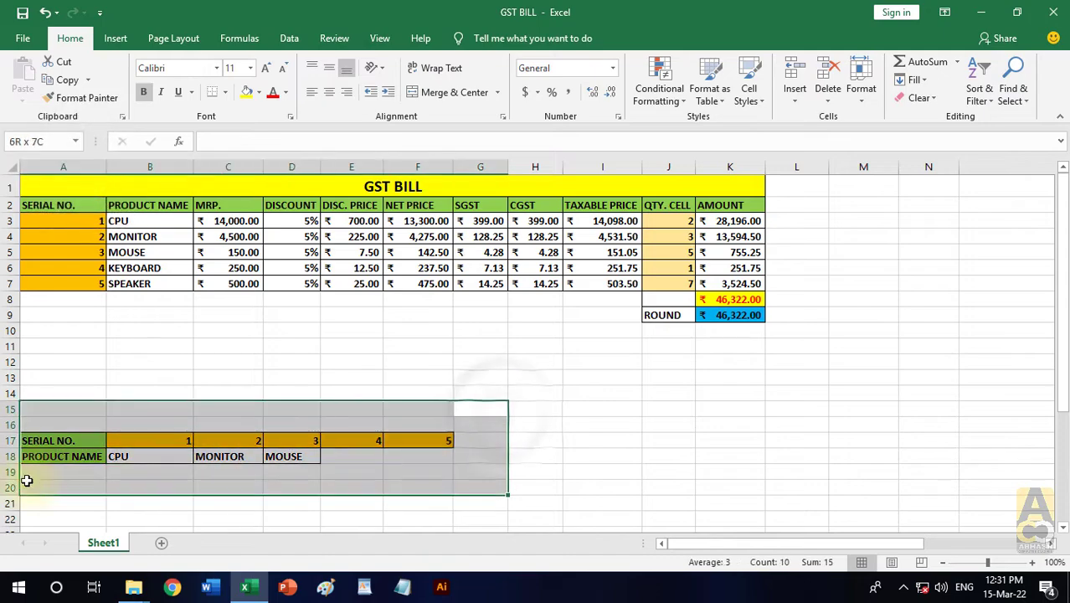
{"action": "left_click", "coordinate": [919, 98]}
{"action": "left_click", "coordinate": [930, 115]}
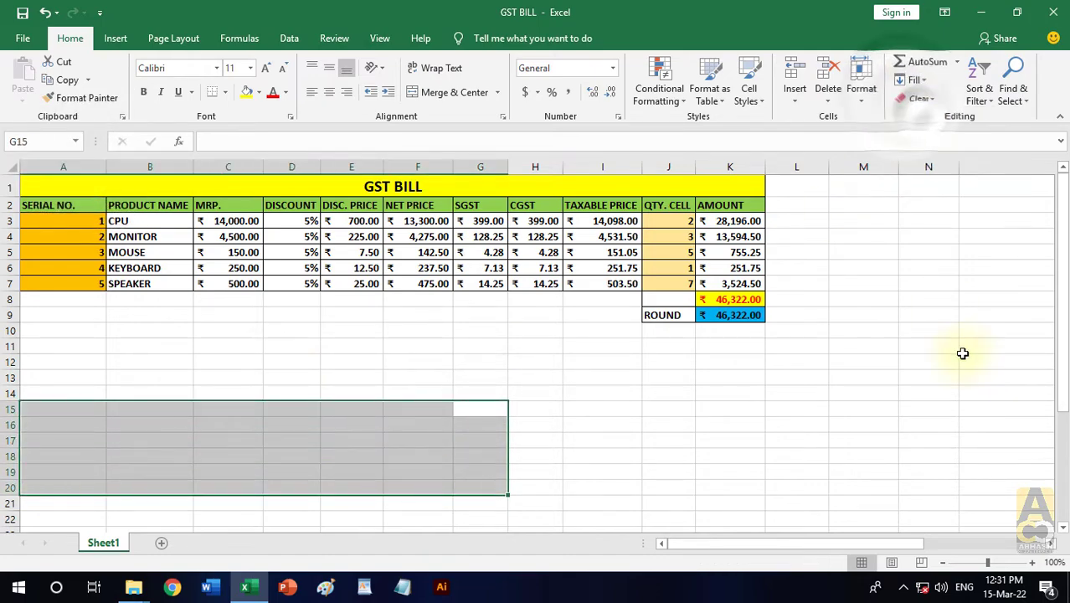
{"action": "left_click", "coordinate": [963, 352]}
- Copy the GST BILL table A1:K9 and paste it with Transpose at A15
{"action": "left_click_drag", "start_coordinate": [448, 187], "coordinate": [495, 314]}
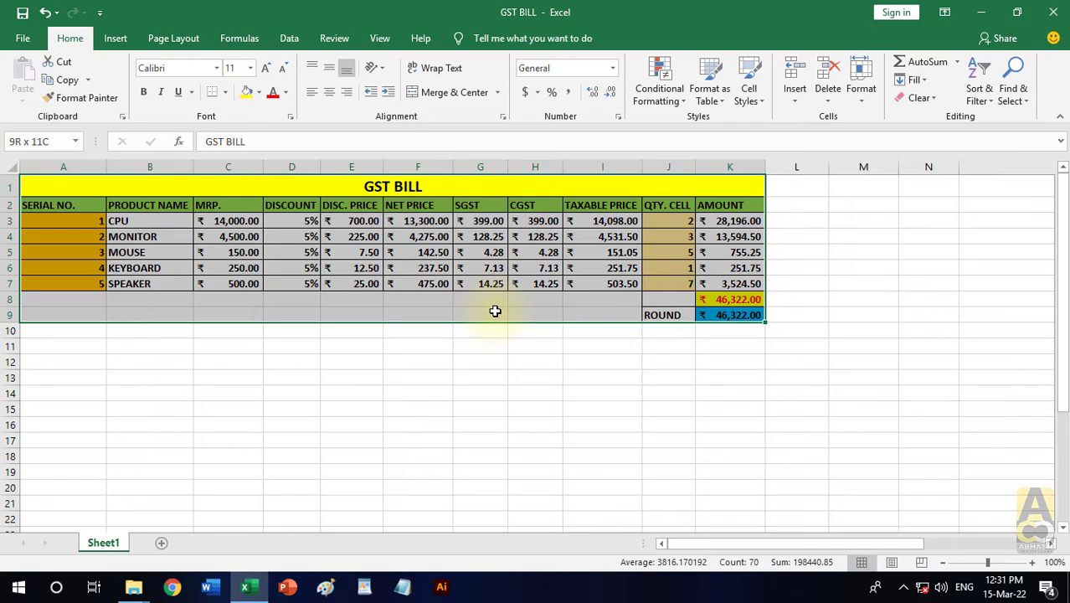
{"action": "left_click", "coordinate": [67, 80]}
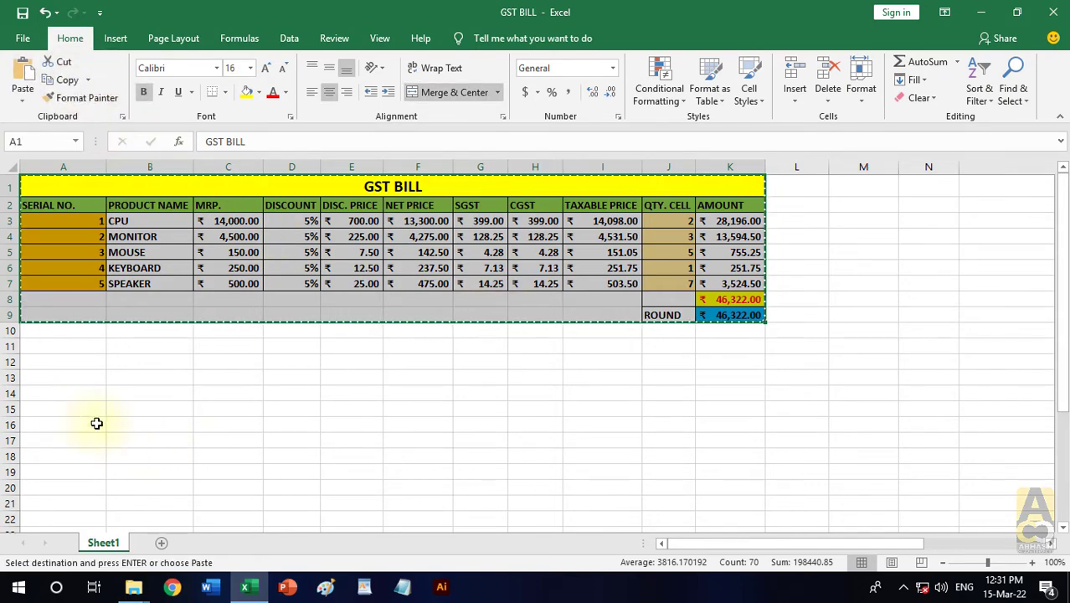
{"action": "left_click", "coordinate": [46, 409]}
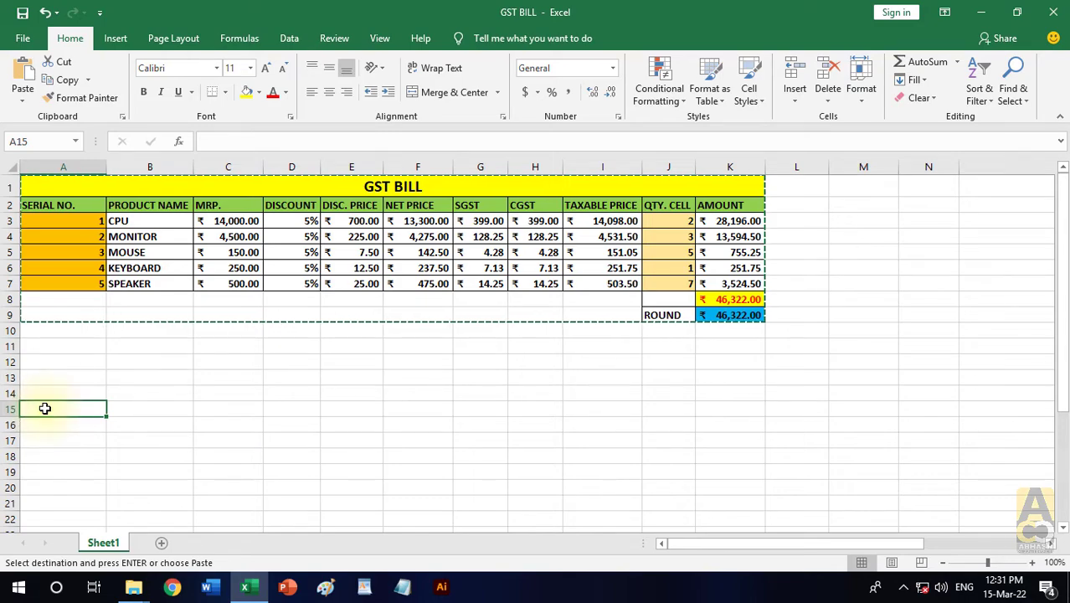
{"action": "left_click", "coordinate": [23, 101]}
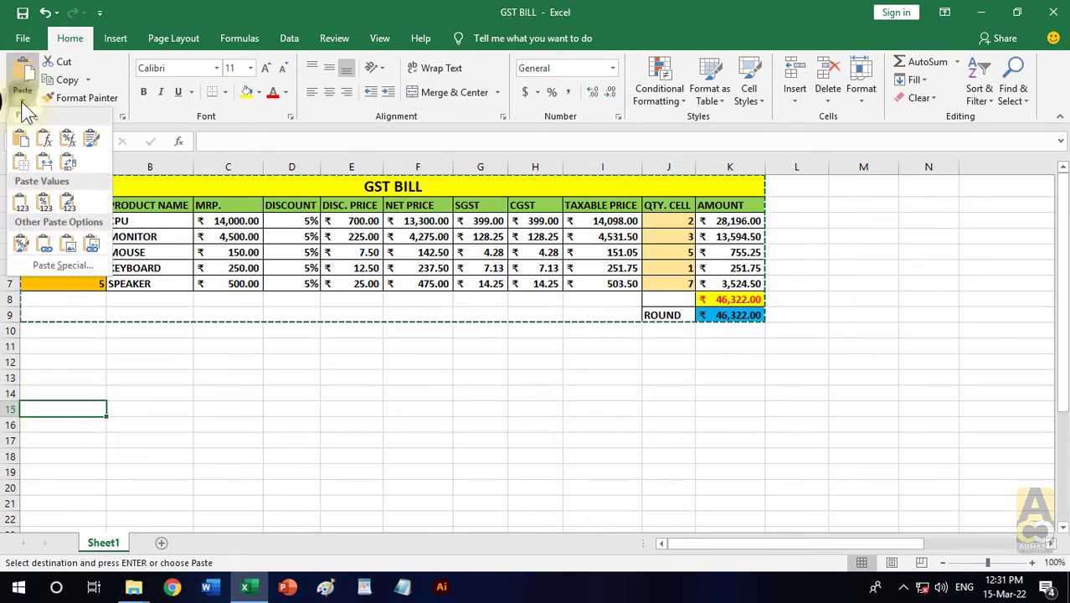
{"action": "left_click", "coordinate": [69, 165]}
{"action": "key", "text": "Escape"}
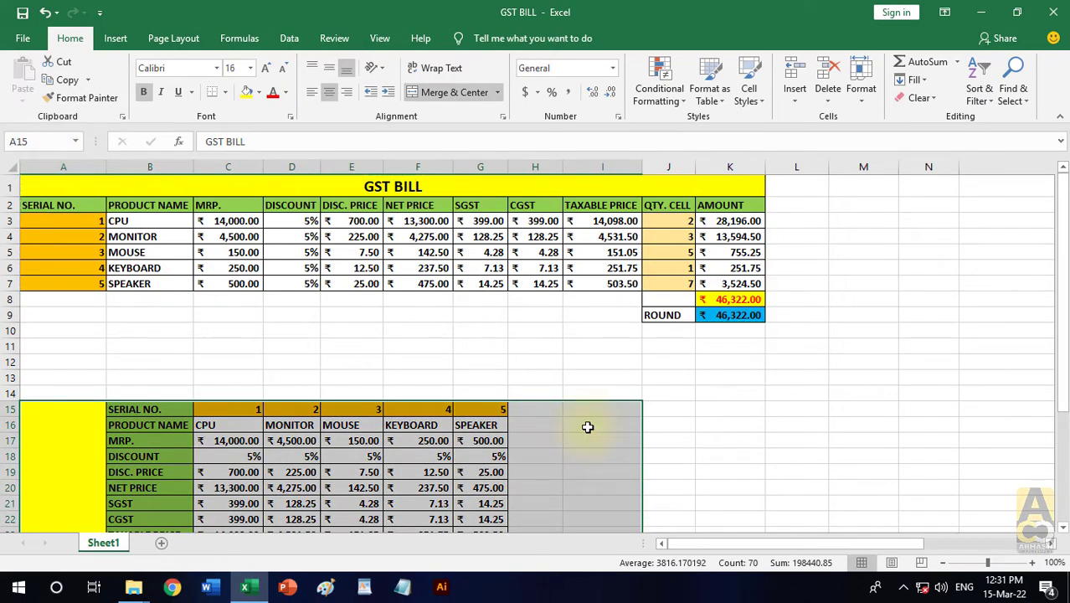
{"action": "scroll", "coordinate": [588, 427], "scroll_direction": "down", "scroll_amount": 1}
{"action": "scroll", "coordinate": [587, 427], "scroll_direction": "up", "scroll_amount": 1}
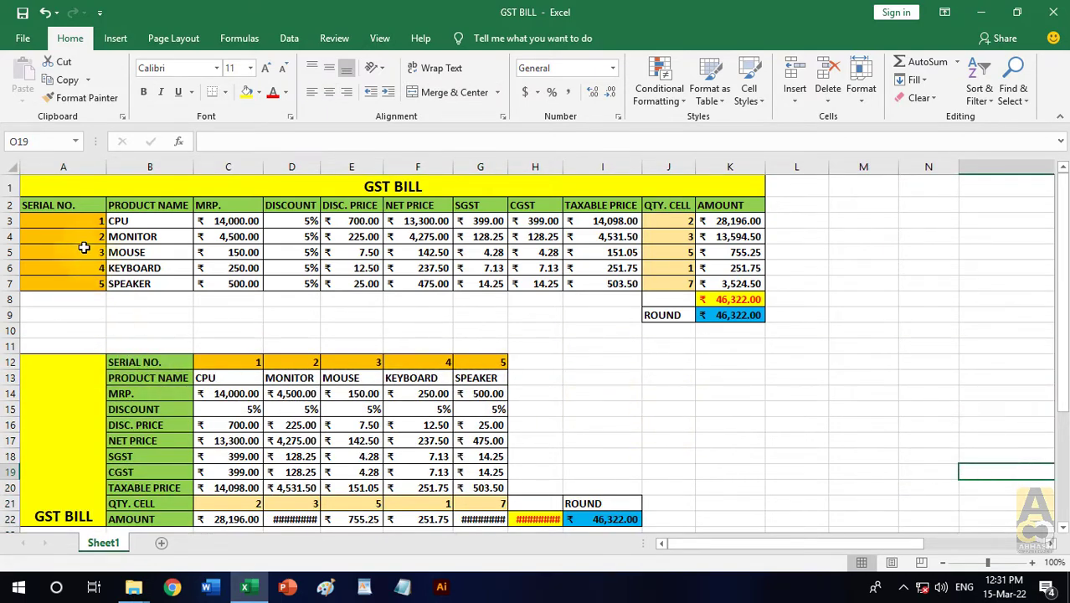
- Compare the original serial number column with the transposed table's serial number, product name, MRP and discount rows
{"action": "left_click", "coordinate": [63, 208]}
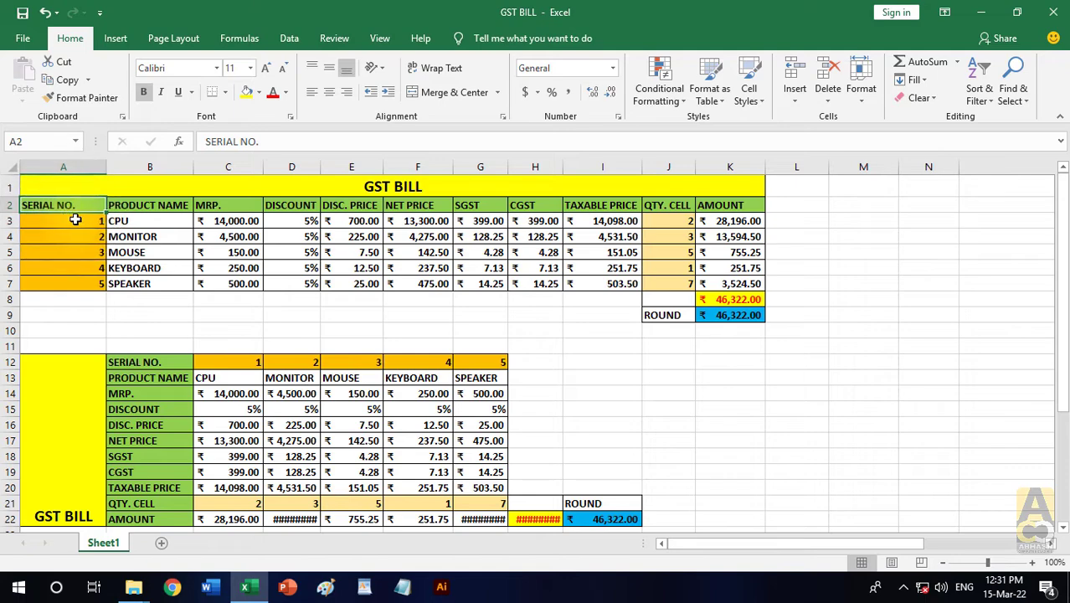
{"action": "left_click_drag", "start_coordinate": [73, 219], "coordinate": [80, 284]}
{"action": "left_click_drag", "start_coordinate": [164, 362], "coordinate": [490, 362]}
{"action": "left_click", "coordinate": [180, 377]}
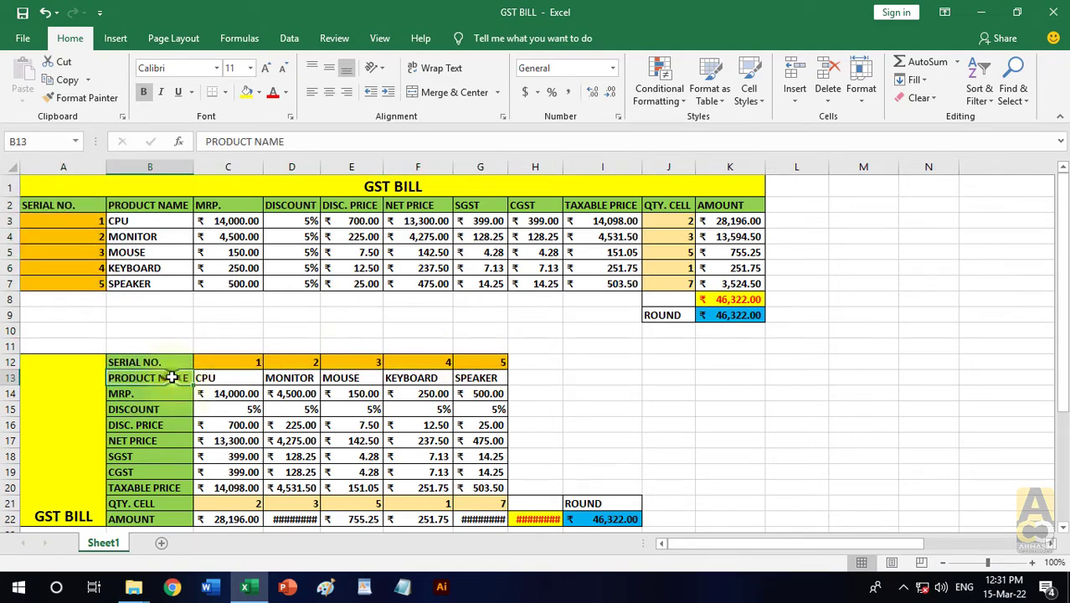
{"action": "left_click_drag", "start_coordinate": [187, 378], "coordinate": [483, 383]}
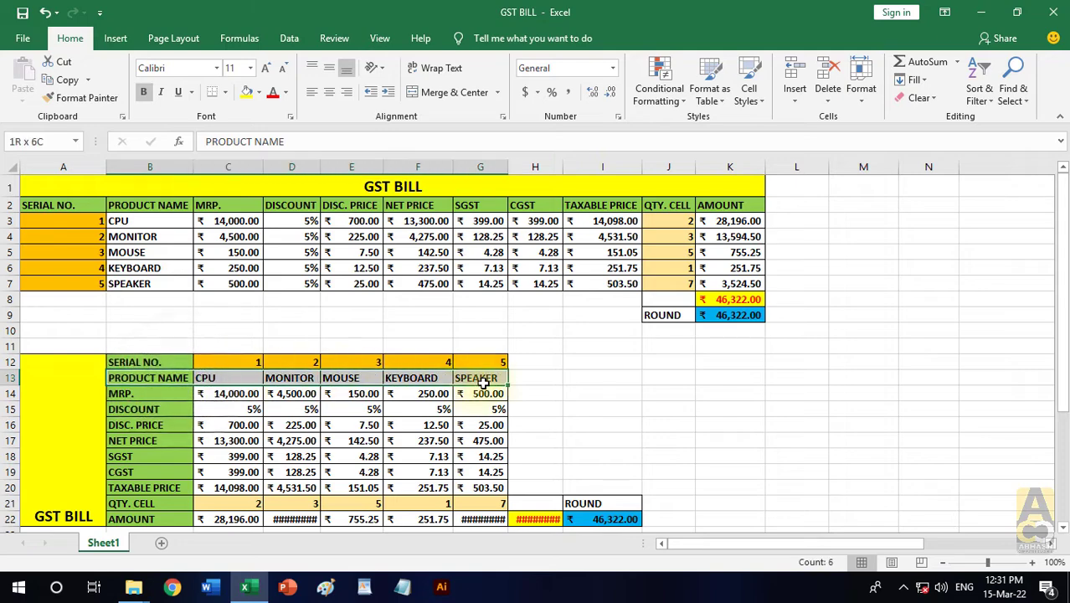
{"action": "left_click_drag", "start_coordinate": [163, 393], "coordinate": [482, 393]}
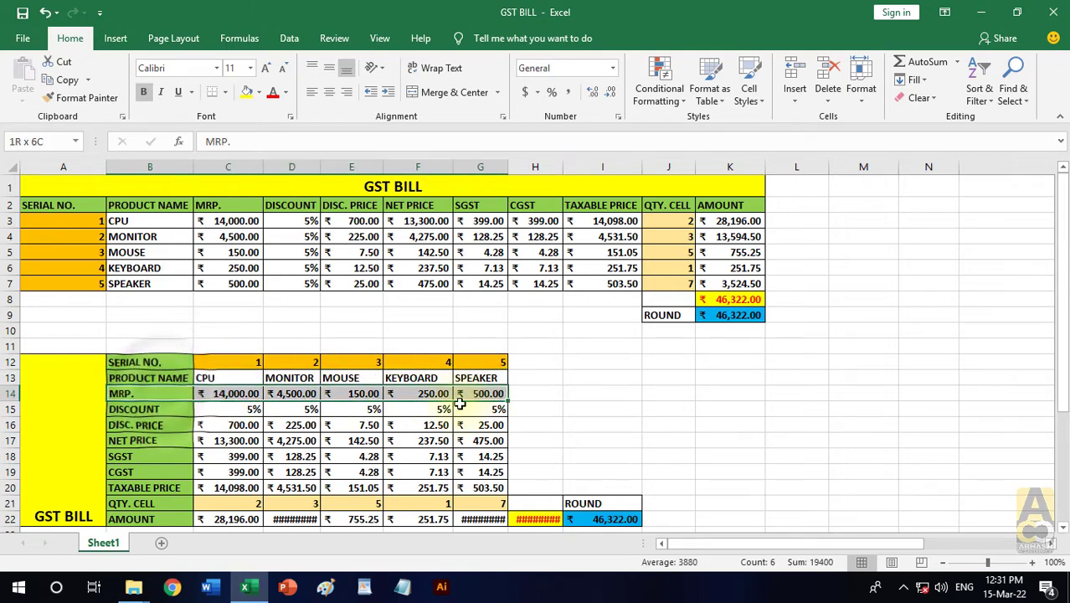
{"action": "left_click_drag", "start_coordinate": [134, 408], "coordinate": [484, 423]}
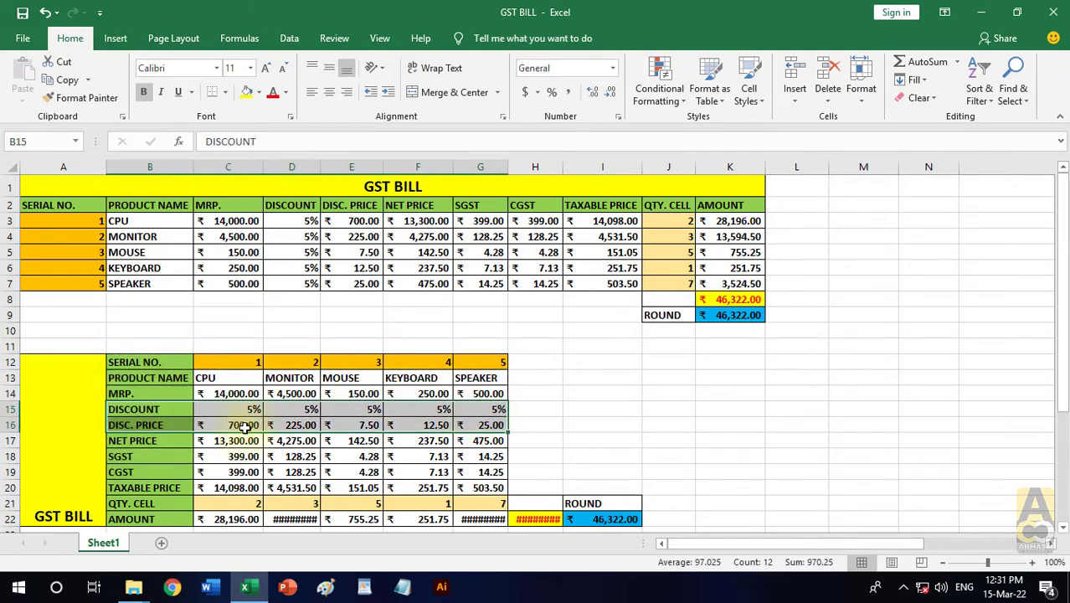
- Widen columns D, G and H so the transposed table's amounts fit their cells
{"action": "scroll", "coordinate": [423, 438], "scroll_direction": "down", "scroll_amount": 1}
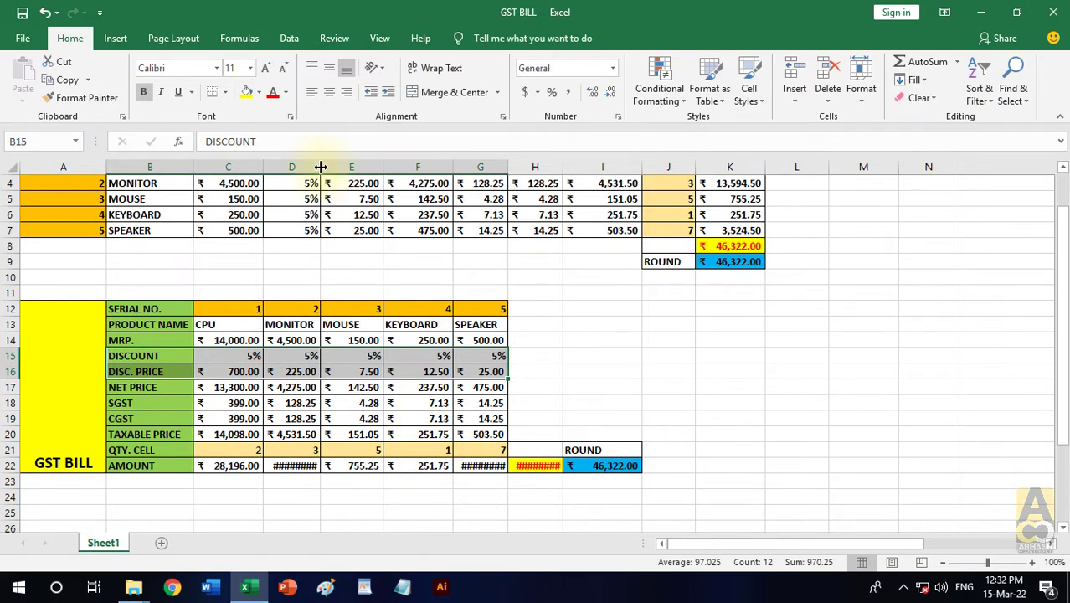
{"action": "left_click_drag", "start_coordinate": [321, 166], "coordinate": [351, 166]}
{"action": "left_click_drag", "start_coordinate": [540, 168], "coordinate": [578, 167]}
{"action": "left_click_drag", "start_coordinate": [654, 167], "coordinate": [677, 166]}
{"action": "left_click", "coordinate": [837, 417]}
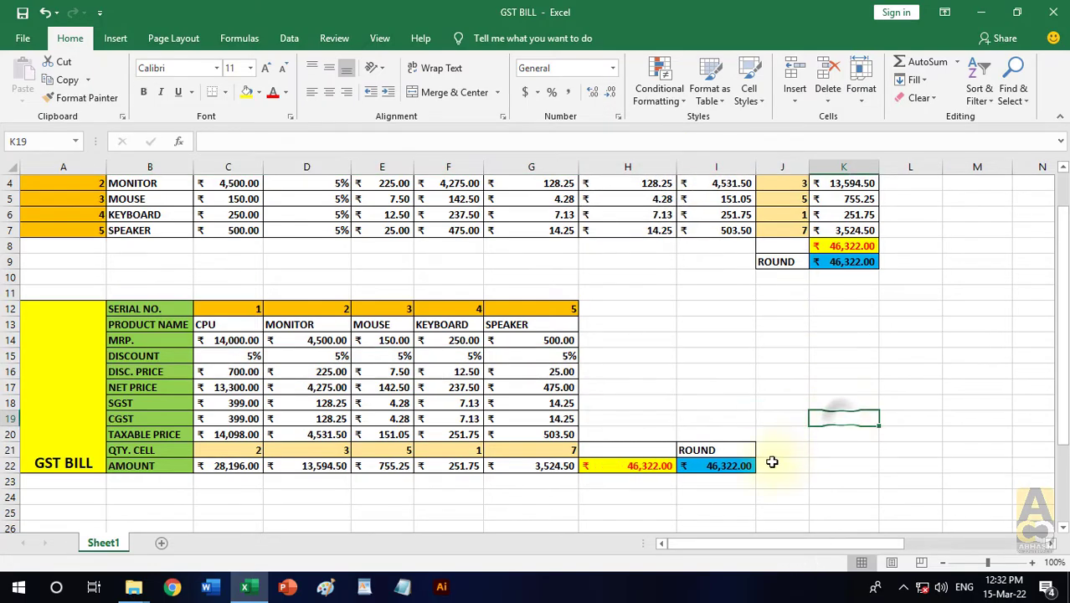
- Examine the transposed table's total amount, ROUND and quantity cells against the original table
{"action": "left_click", "coordinate": [633, 466]}
{"action": "scroll", "coordinate": [632, 471], "scroll_direction": "up", "scroll_amount": 1}
{"action": "scroll", "coordinate": [631, 471], "scroll_direction": "down", "scroll_amount": 1}
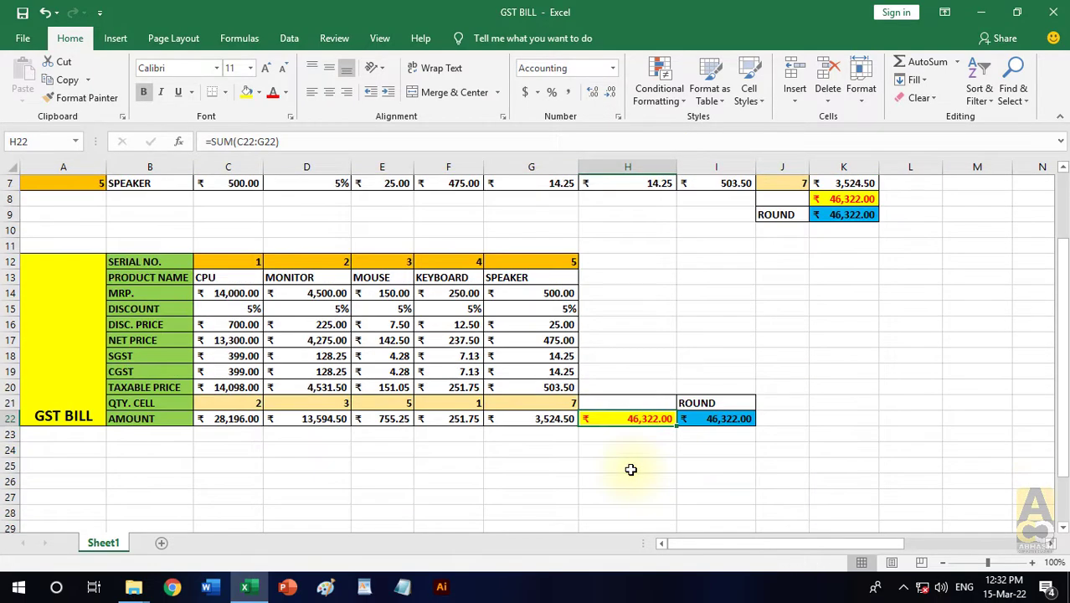
{"action": "scroll", "coordinate": [632, 470], "scroll_direction": "up", "scroll_amount": 2}
{"action": "scroll", "coordinate": [631, 470], "scroll_direction": "down", "scroll_amount": 1}
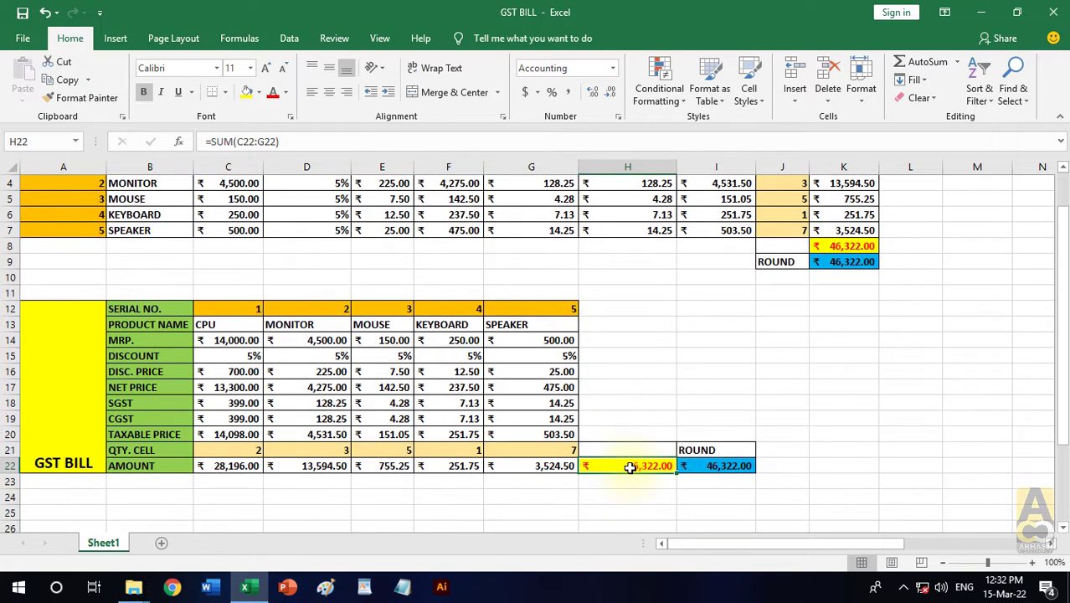
{"action": "left_click", "coordinate": [712, 453]}
{"action": "left_click", "coordinate": [713, 466]}
{"action": "left_click", "coordinate": [645, 467]}
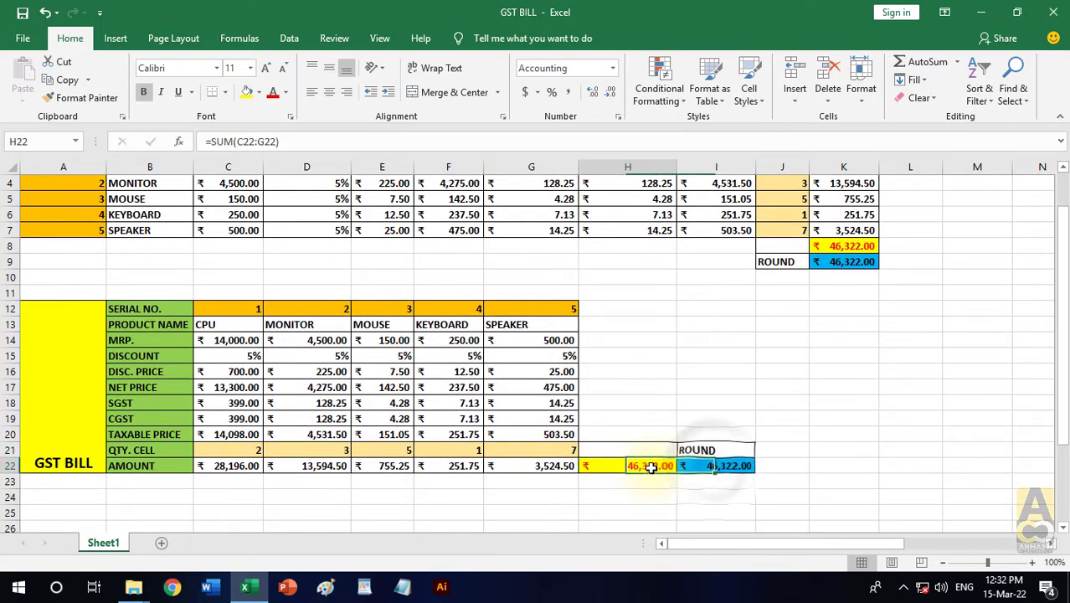
{"action": "left_click", "coordinate": [544, 450]}
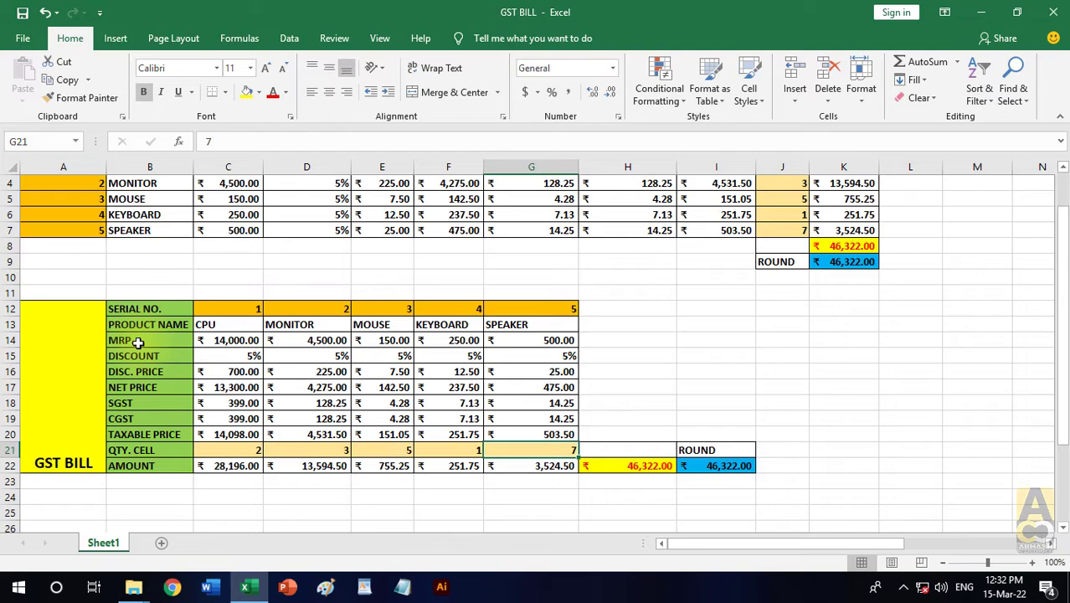
{"action": "left_click", "coordinate": [666, 311]}
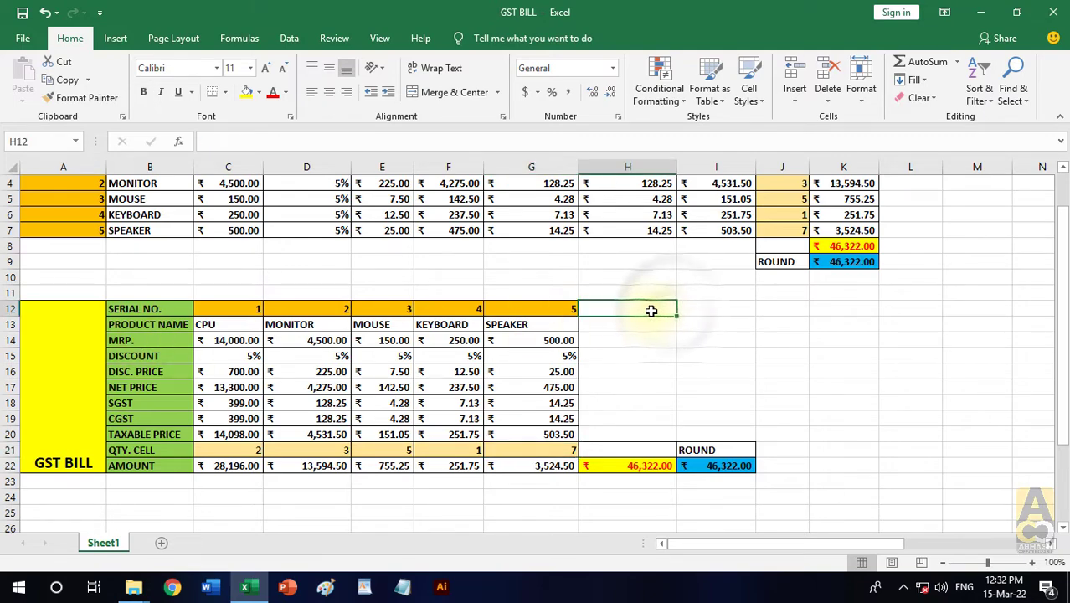
- Copy the transposed table A12:I22 and paste it with Transpose at A25 to restore the original layout
{"action": "mouse_move", "coordinate": [85, 335]}
{"action": "left_mouse_down"}
{"action": "mouse_move", "coordinate": [482, 373]}
{"action": "mouse_move", "coordinate": [714, 409]}
{"action": "left_mouse_up"}
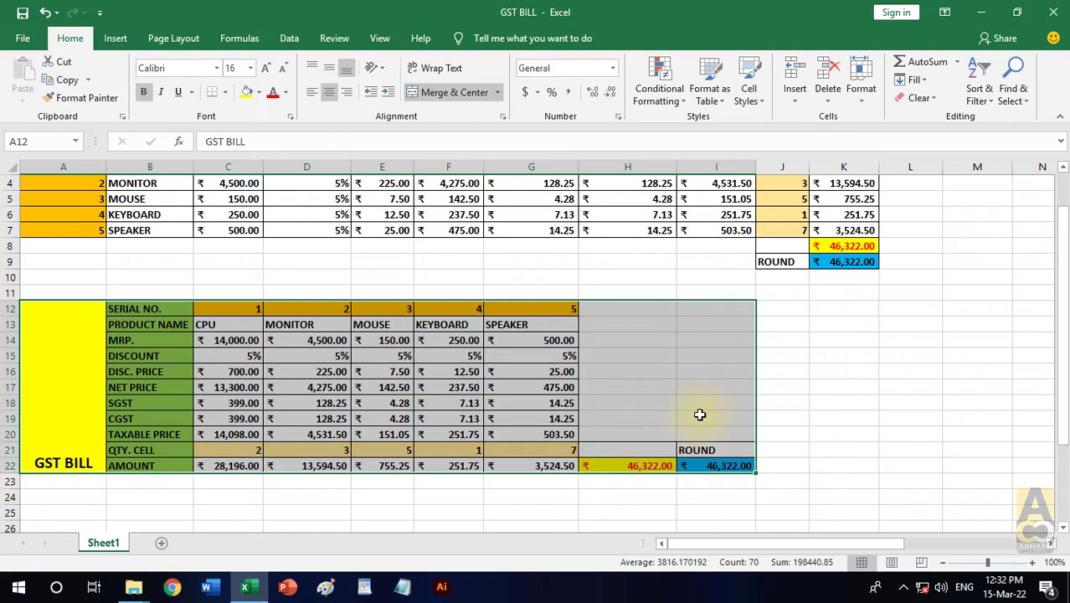
{"action": "left_click_drag", "start_coordinate": [76, 357], "coordinate": [740, 408]}
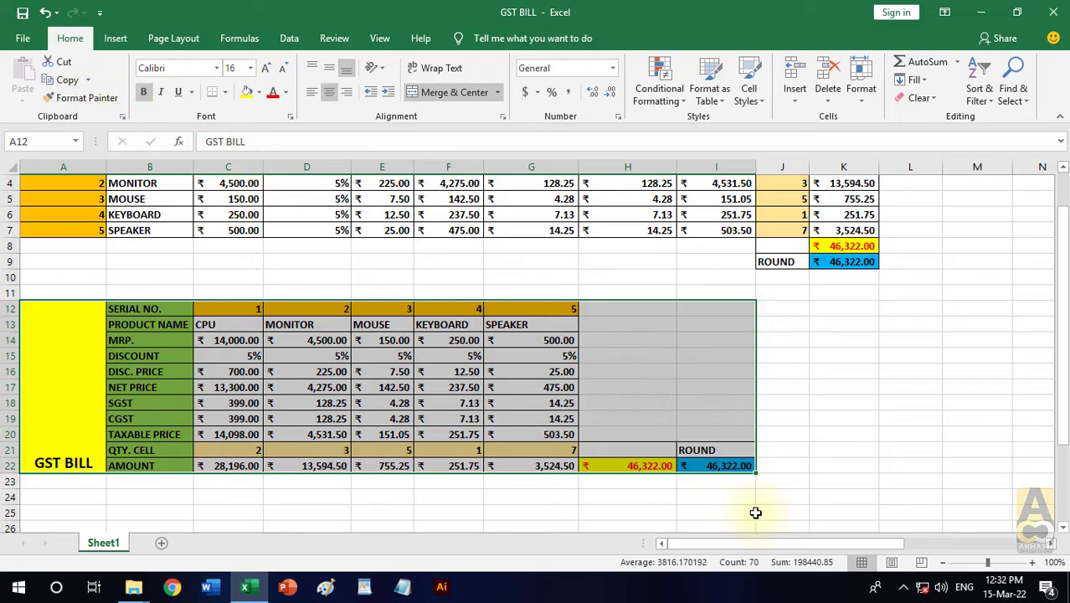
{"action": "key", "text": "ctrl+c"}
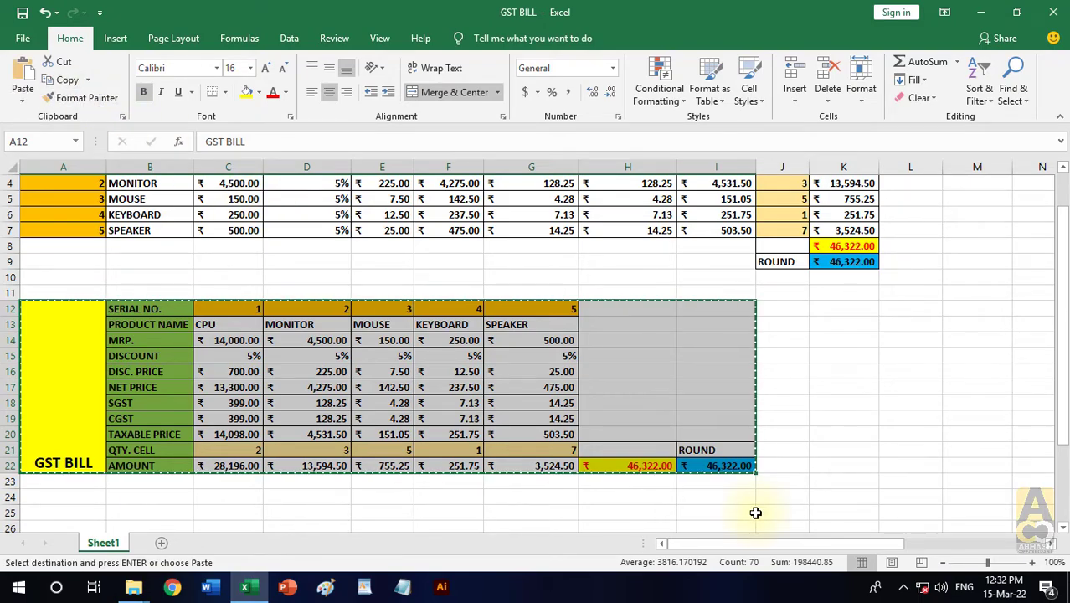
{"action": "scroll", "coordinate": [459, 402], "scroll_direction": "down", "scroll_amount": 4}
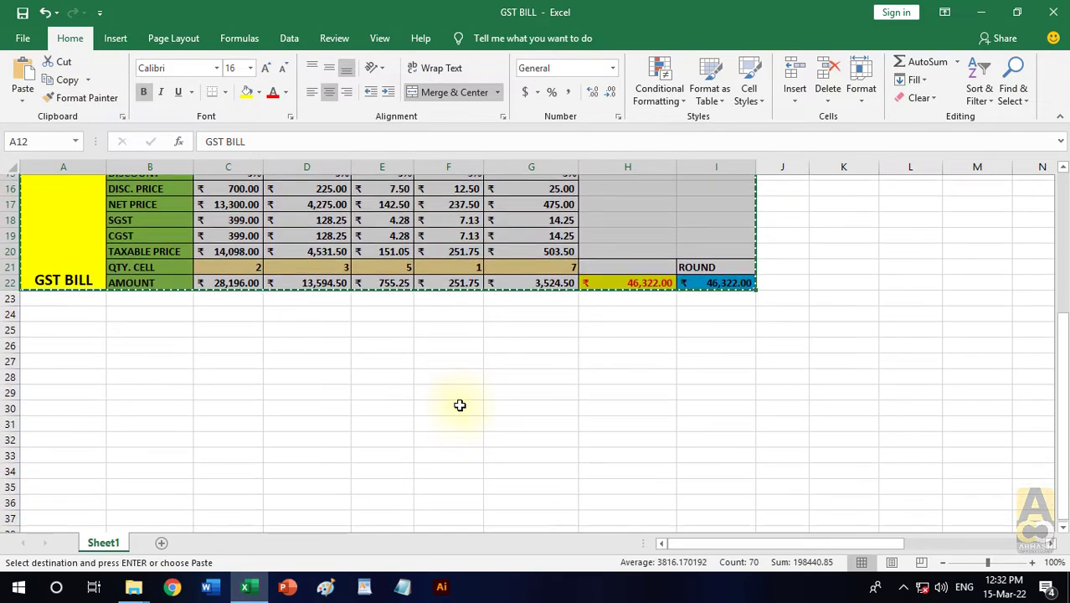
{"action": "left_click", "coordinate": [59, 324]}
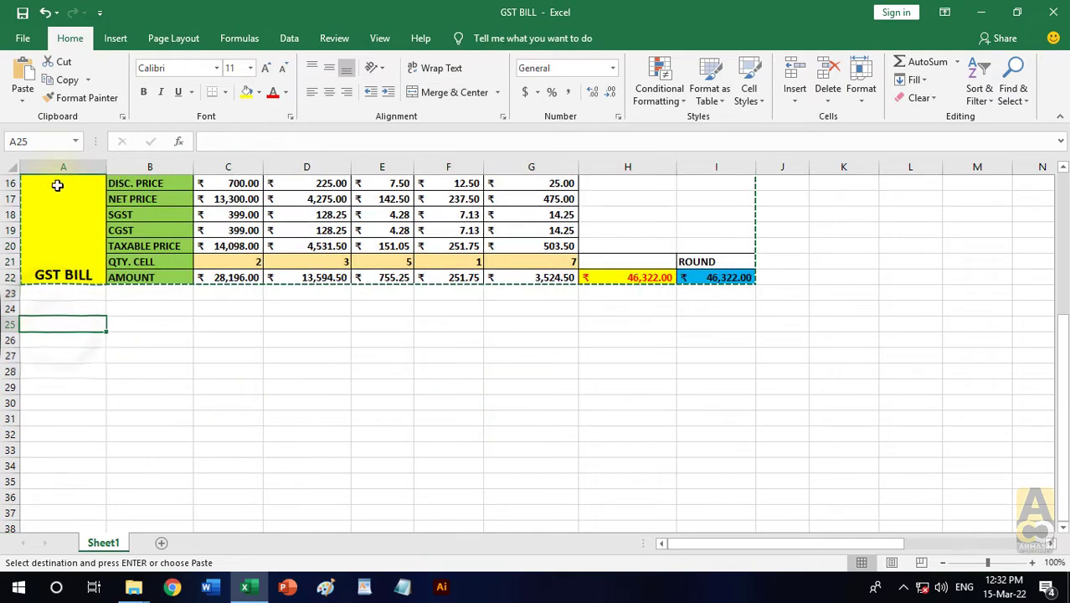
{"action": "left_click", "coordinate": [23, 99]}
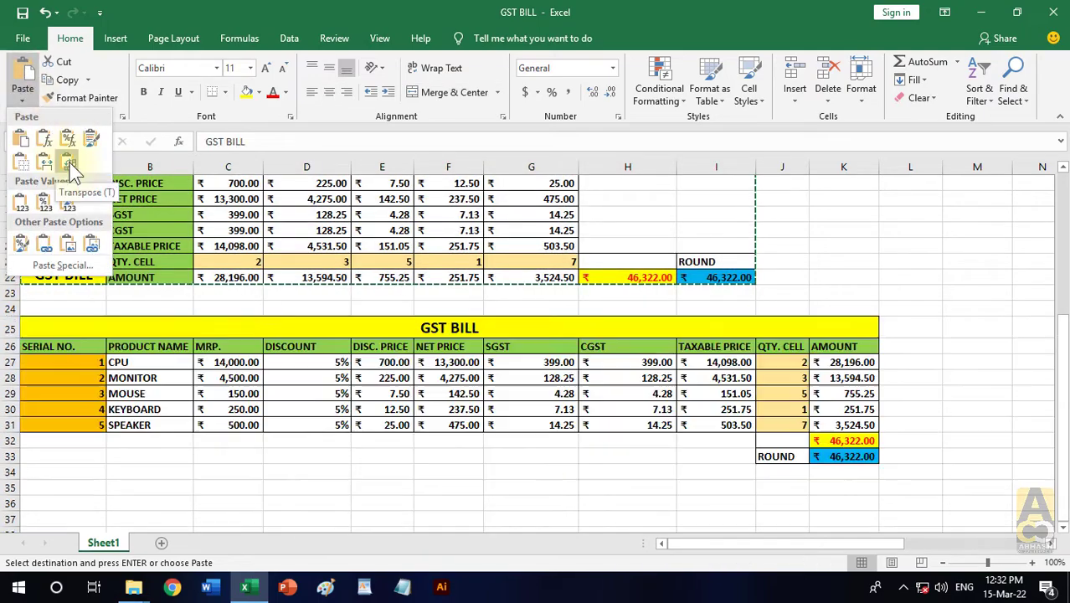
{"action": "left_click", "coordinate": [70, 166]}
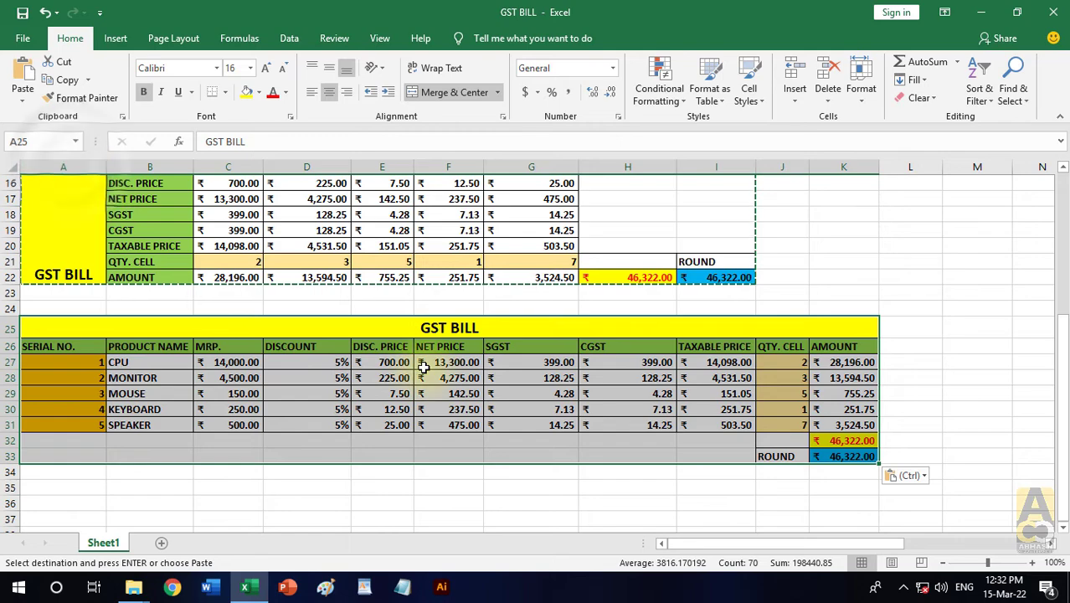
{"action": "left_click", "coordinate": [516, 489]}
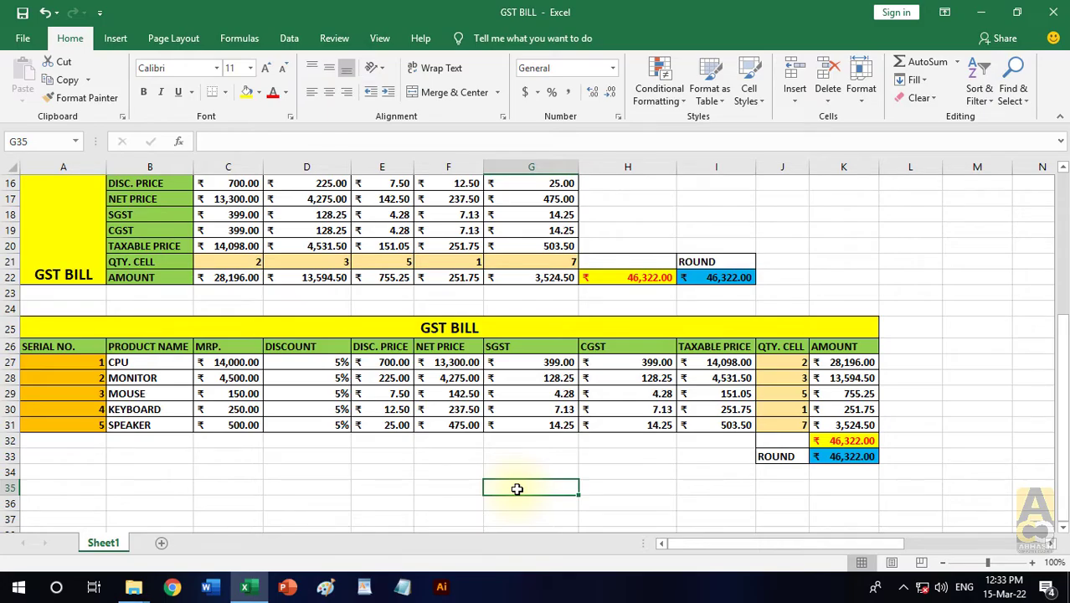
{"action": "scroll", "coordinate": [725, 386], "scroll_direction": "up", "scroll_amount": 2}
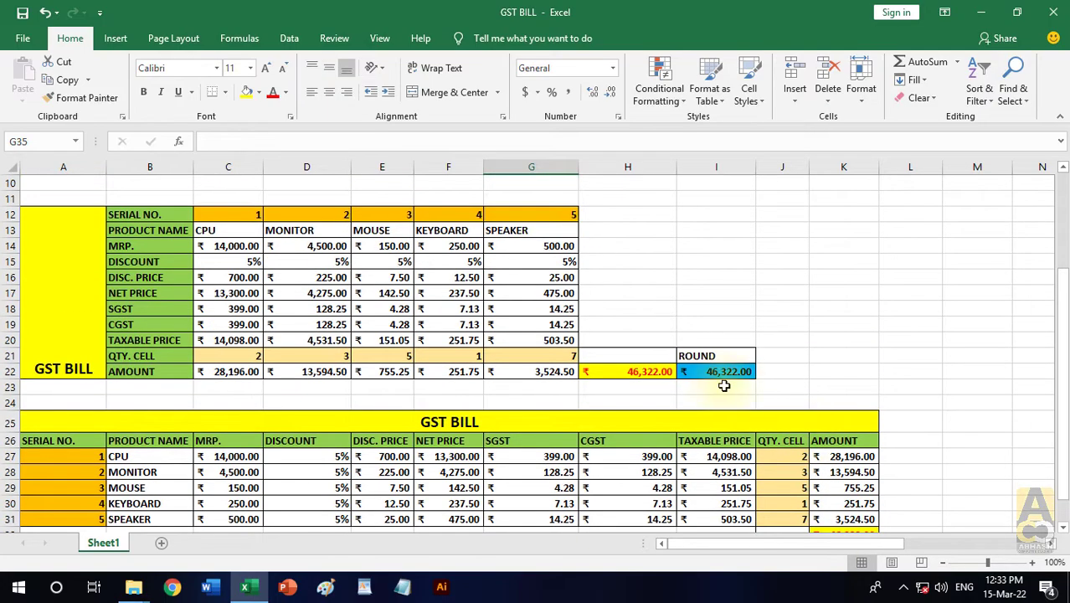
{"action": "scroll", "coordinate": [716, 381], "scroll_direction": "down", "scroll_amount": 1}
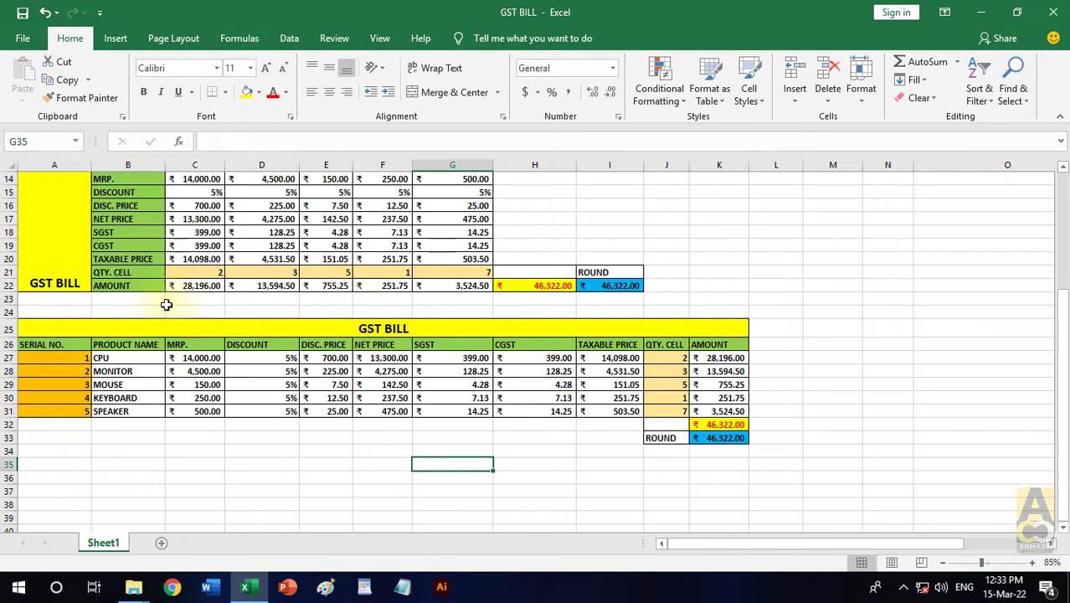
- Clear all contents and formatting from A12:L33, removing both transposed tables below the original GST BILL table
{"action": "scroll", "coordinate": [167, 305], "scroll_direction": "up", "scroll_amount": 1}
{"action": "left_click_drag", "start_coordinate": [48, 209], "coordinate": [768, 483]}
{"action": "left_click", "coordinate": [919, 98]}
{"action": "left_click", "coordinate": [942, 112]}
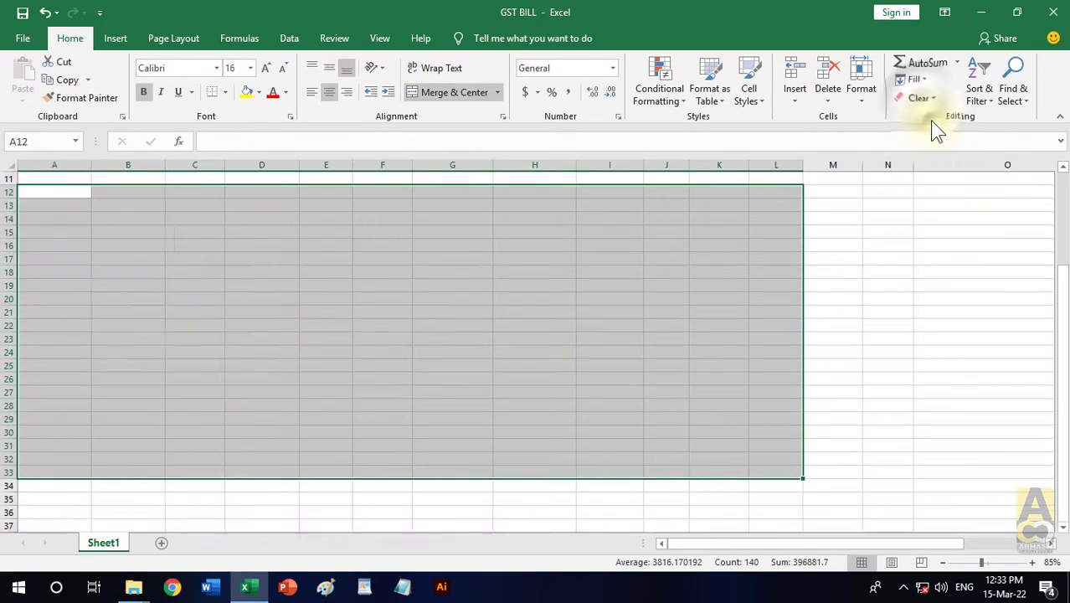
{"action": "scroll", "coordinate": [883, 335], "scroll_direction": "up", "scroll_amount": 4}
{"action": "left_click", "coordinate": [879, 336]}
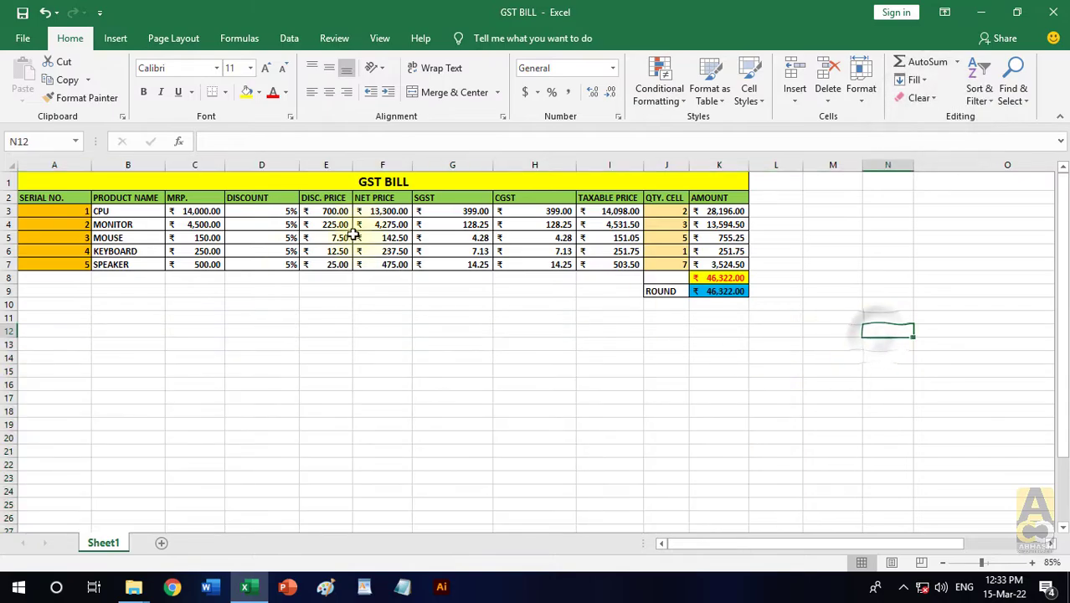
- Copy the original GST BILL table A1:K9 and paste only its values starting at A12
{"action": "left_click", "coordinate": [78, 199]}
{"action": "scroll", "coordinate": [77, 200], "scroll_direction": "up", "scroll_amount": 1}
{"action": "scroll", "coordinate": [84, 205], "scroll_direction": "up", "scroll_amount": 1}
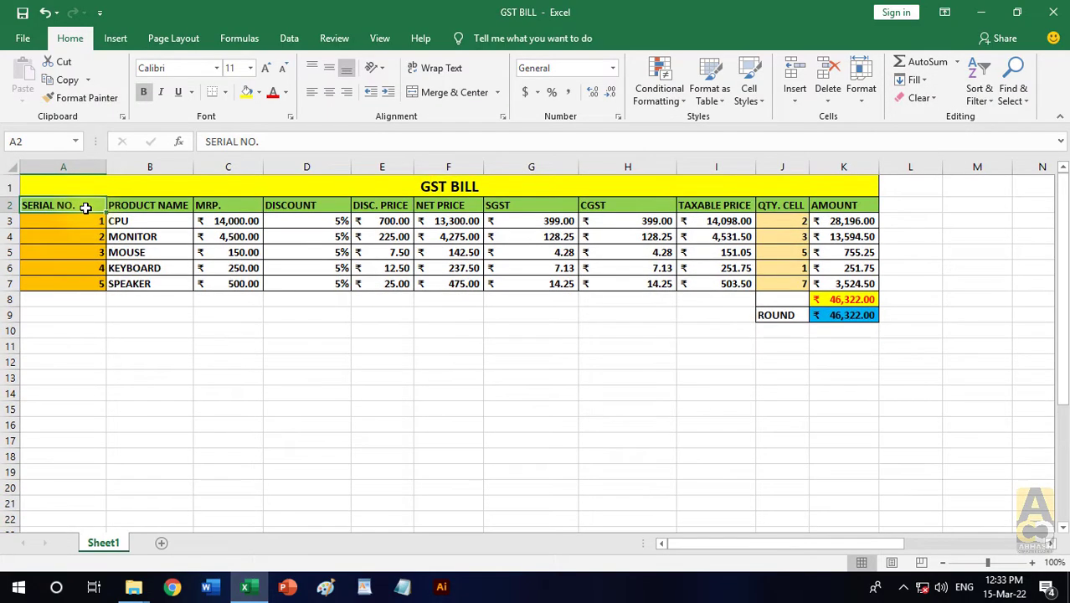
{"action": "scroll", "coordinate": [87, 207], "scroll_direction": "up", "scroll_amount": 1}
{"action": "scroll", "coordinate": [86, 208], "scroll_direction": "up", "scroll_amount": 1}
{"action": "left_click", "coordinate": [414, 406]}
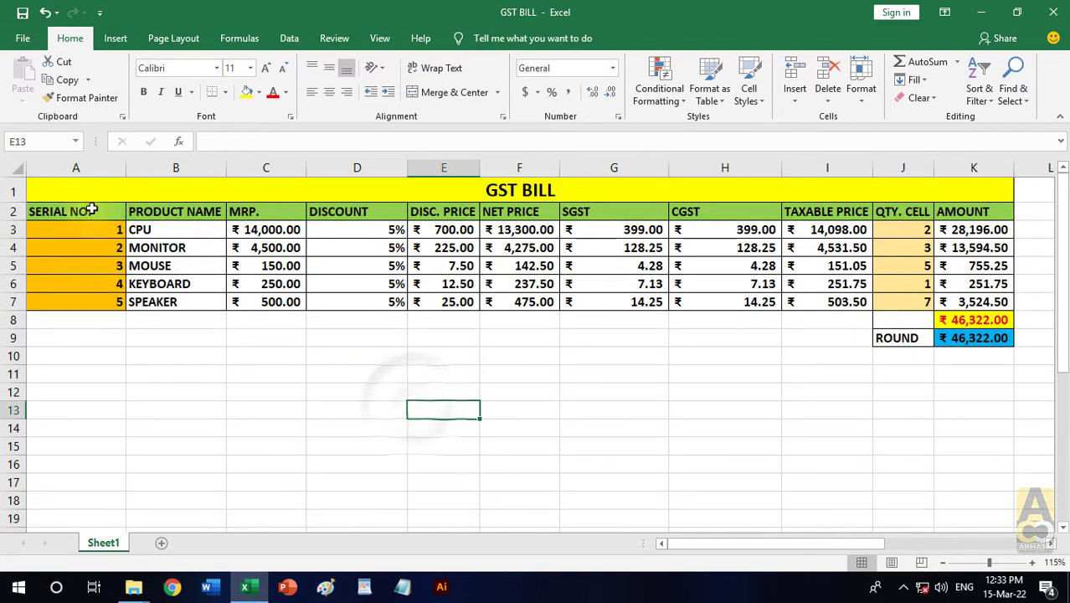
{"action": "left_click", "coordinate": [480, 194]}
{"action": "left_click_drag", "start_coordinate": [516, 218], "coordinate": [855, 330]}
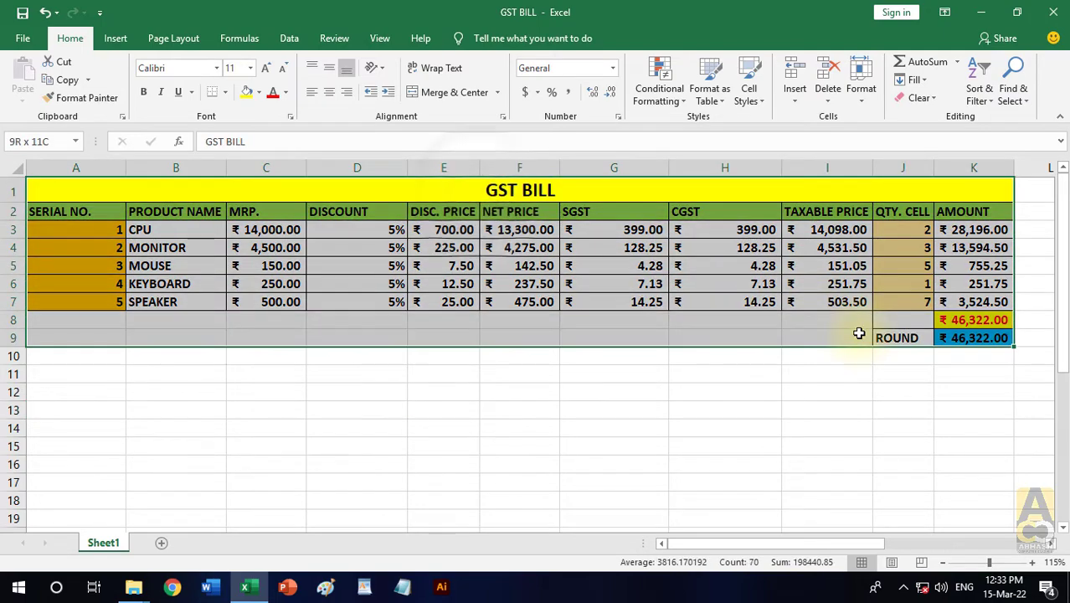
{"action": "left_click", "coordinate": [63, 80]}
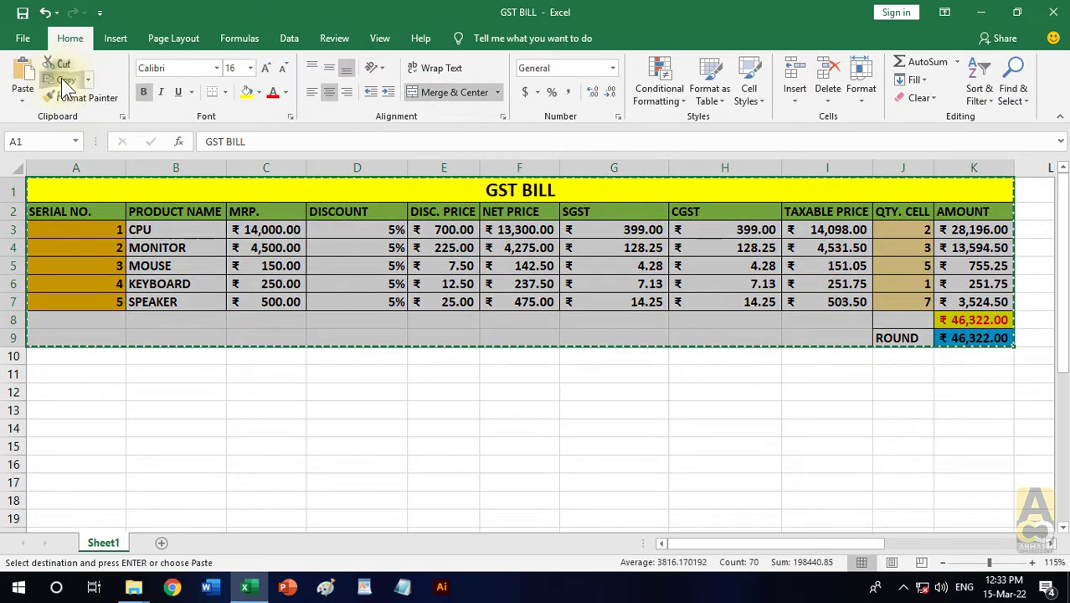
{"action": "left_click", "coordinate": [94, 392]}
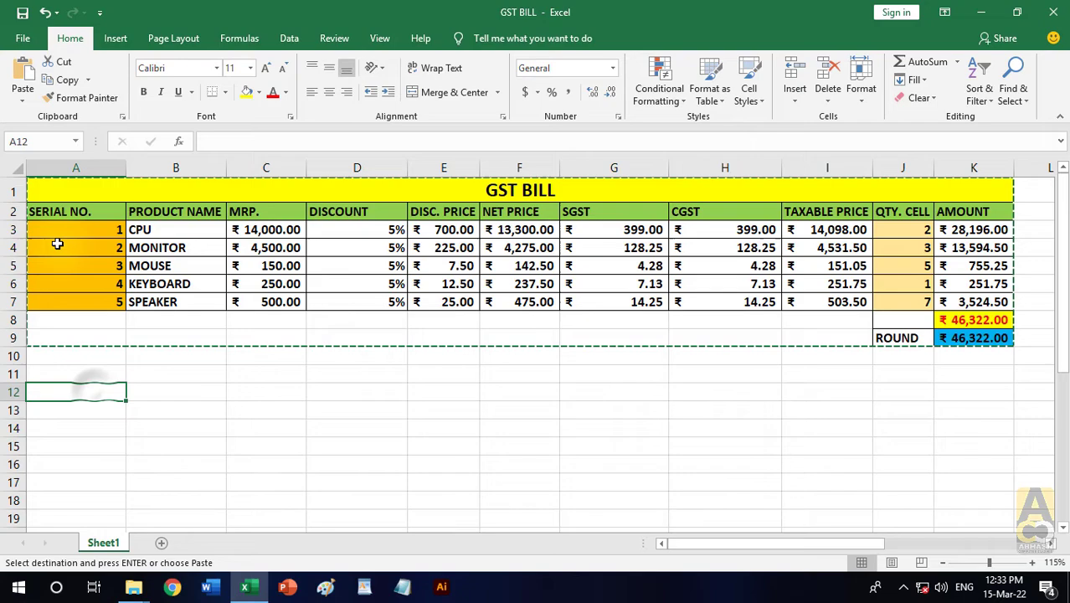
{"action": "left_click", "coordinate": [24, 99]}
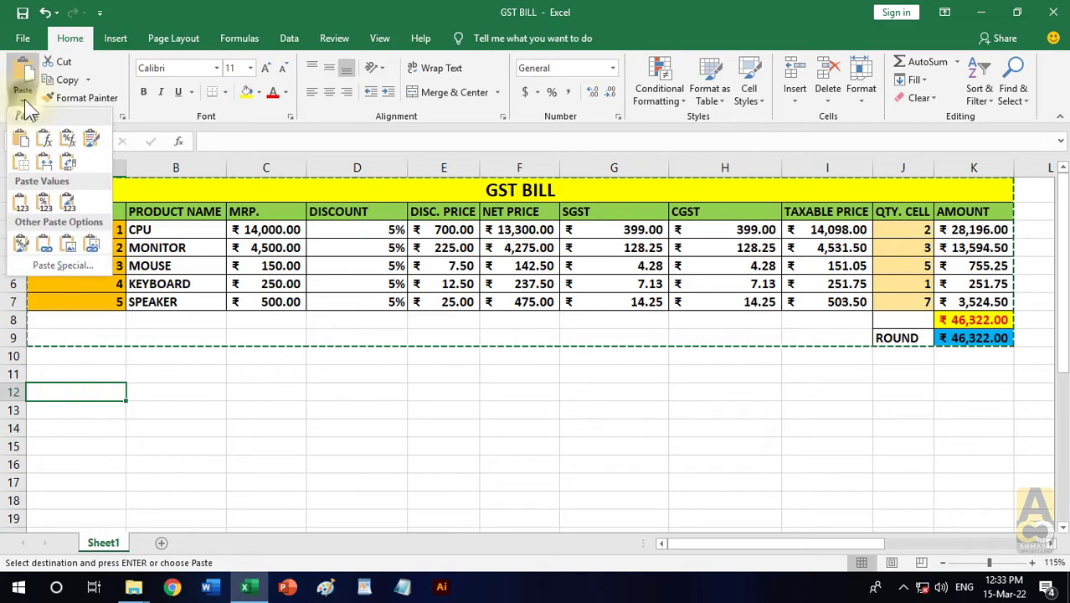
{"action": "left_click", "coordinate": [21, 202]}
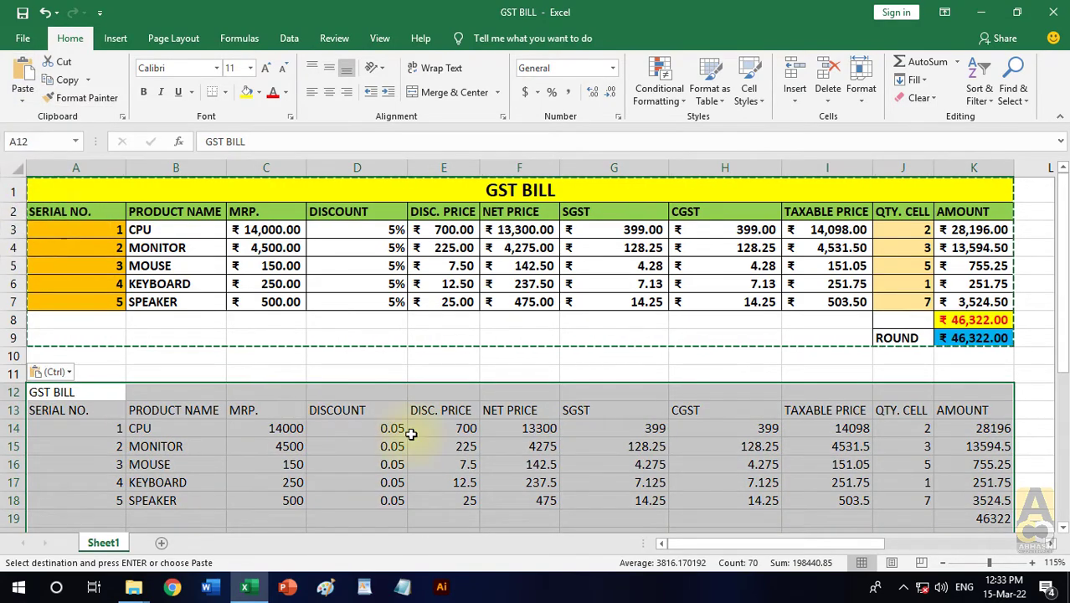
{"action": "key", "text": "Escape"}
{"action": "scroll", "coordinate": [325, 393], "scroll_direction": "down", "scroll_amount": 2, "text": "ctrl"}
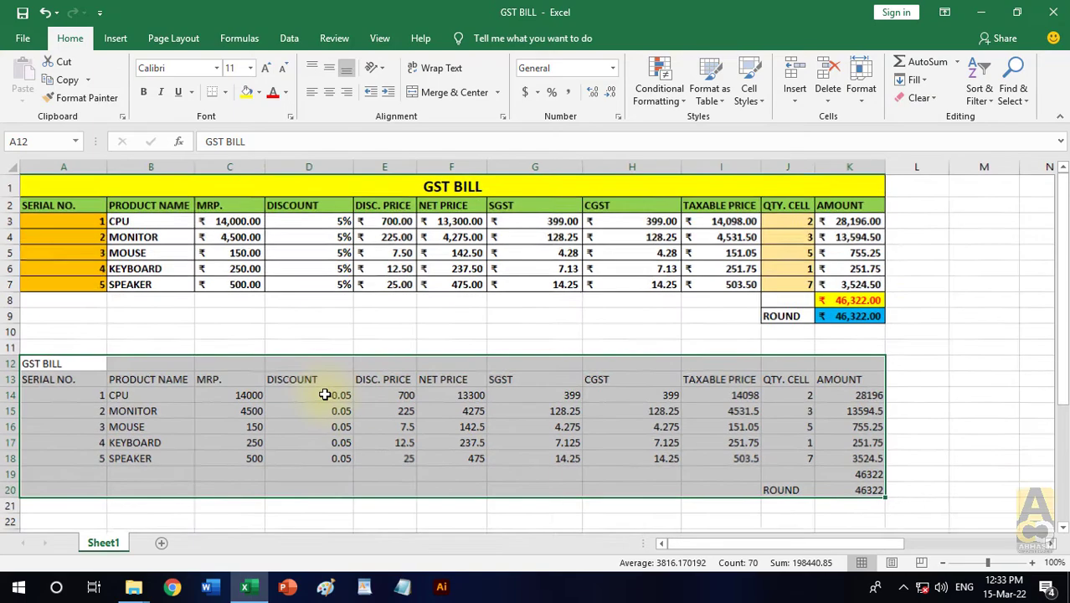
{"action": "left_click", "coordinate": [902, 427]}
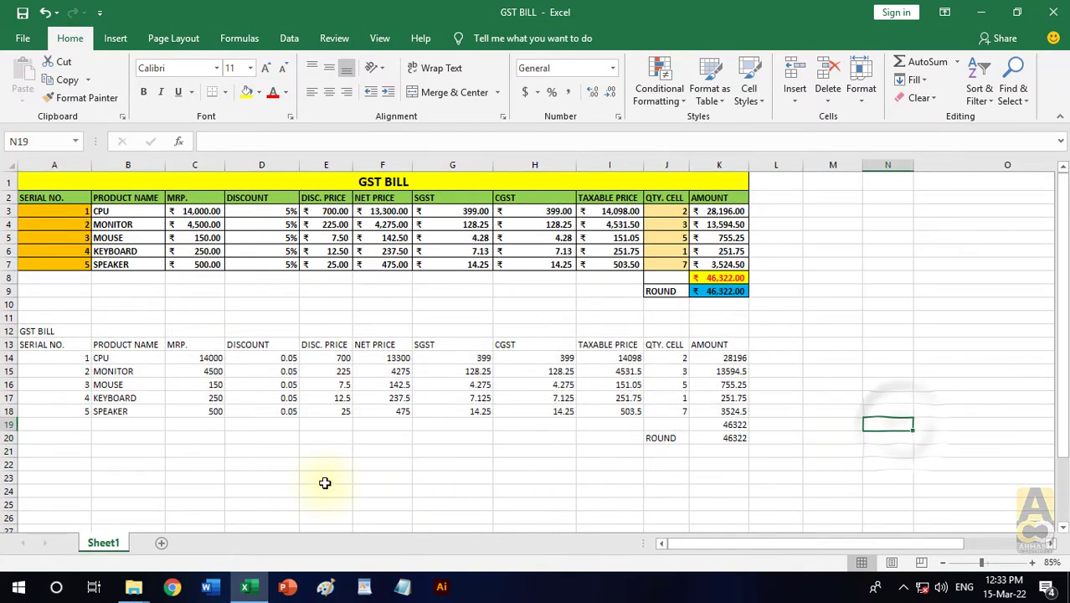
- Compare the ROUND formula in K9 of the original table with the matching cell K20 in the values-only copy
{"action": "left_click", "coordinate": [122, 414]}
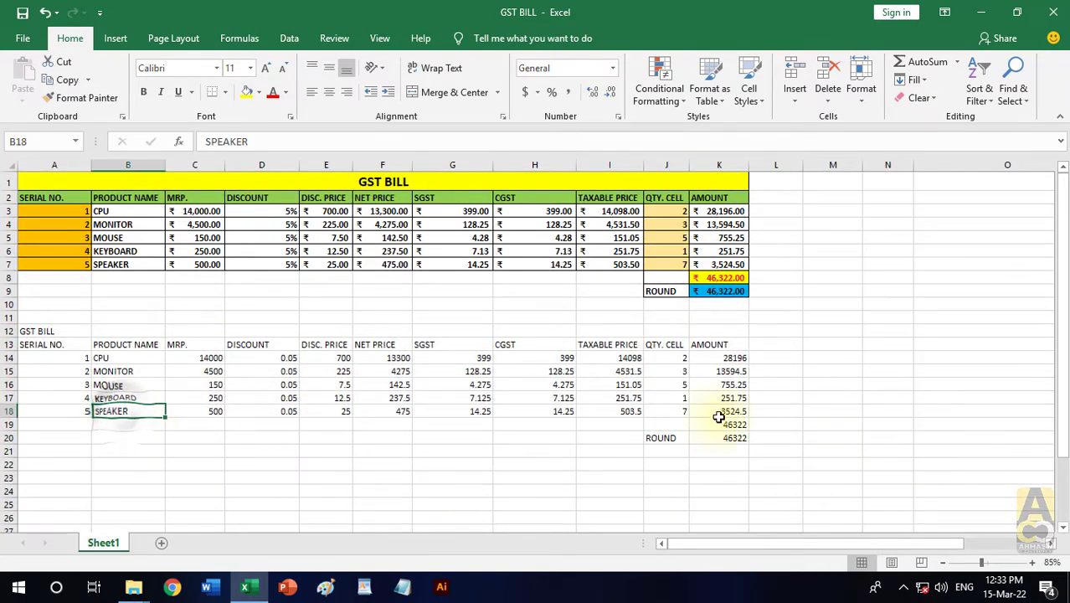
{"action": "left_click", "coordinate": [716, 293]}
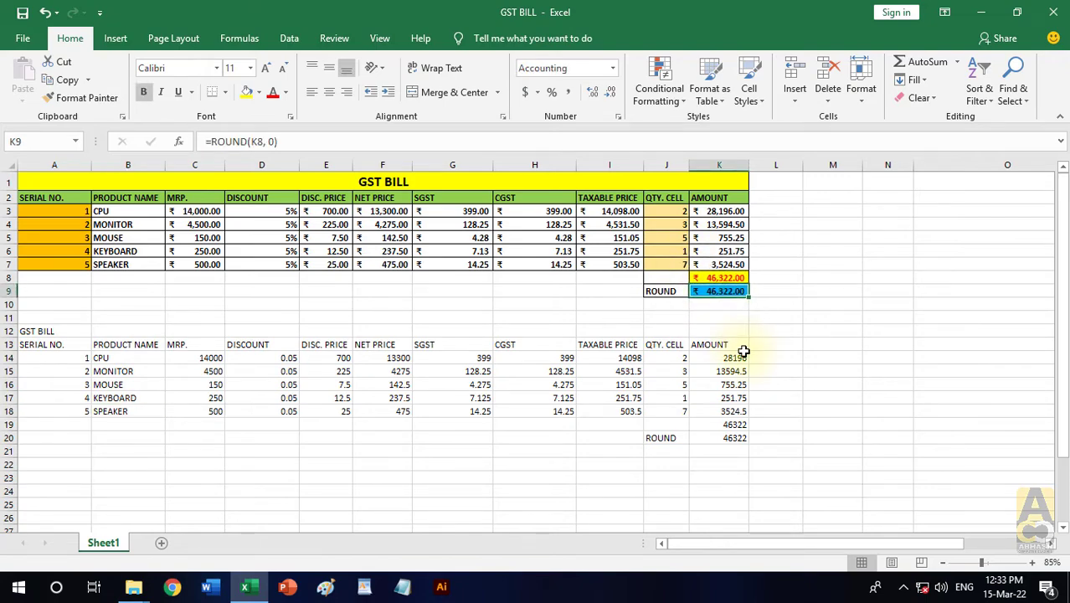
{"action": "left_click", "coordinate": [788, 343]}
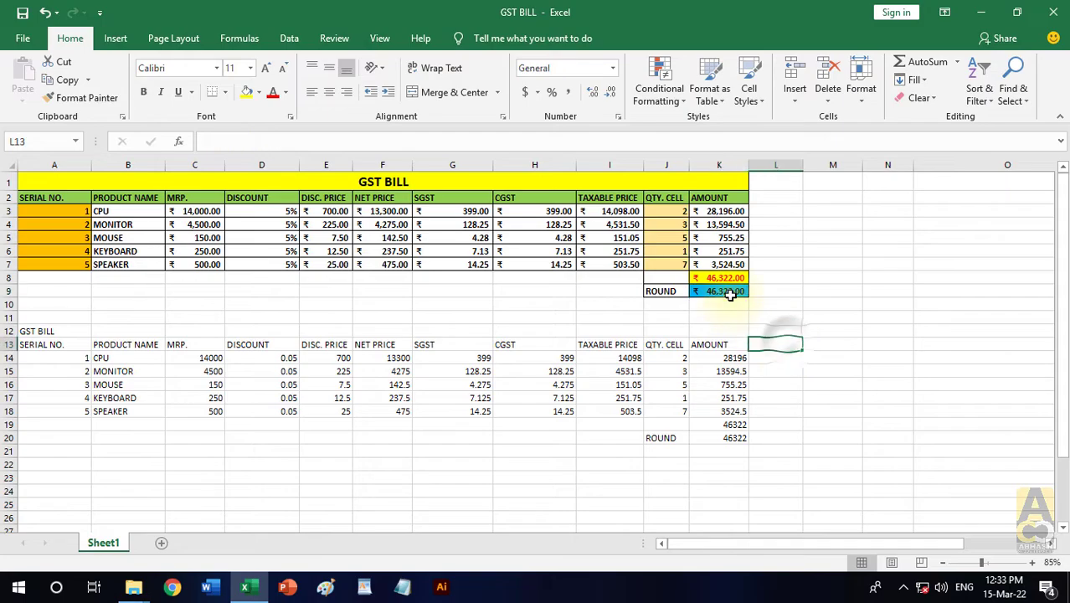
{"action": "left_click", "coordinate": [730, 294]}
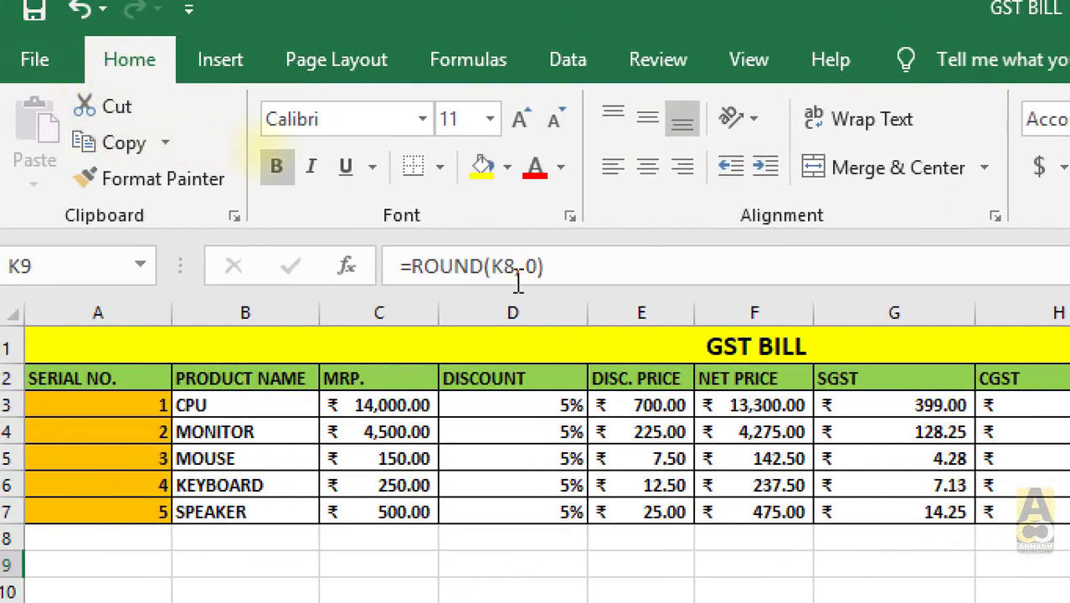
{"action": "left_click_drag", "start_coordinate": [394, 266], "coordinate": [577, 270]}
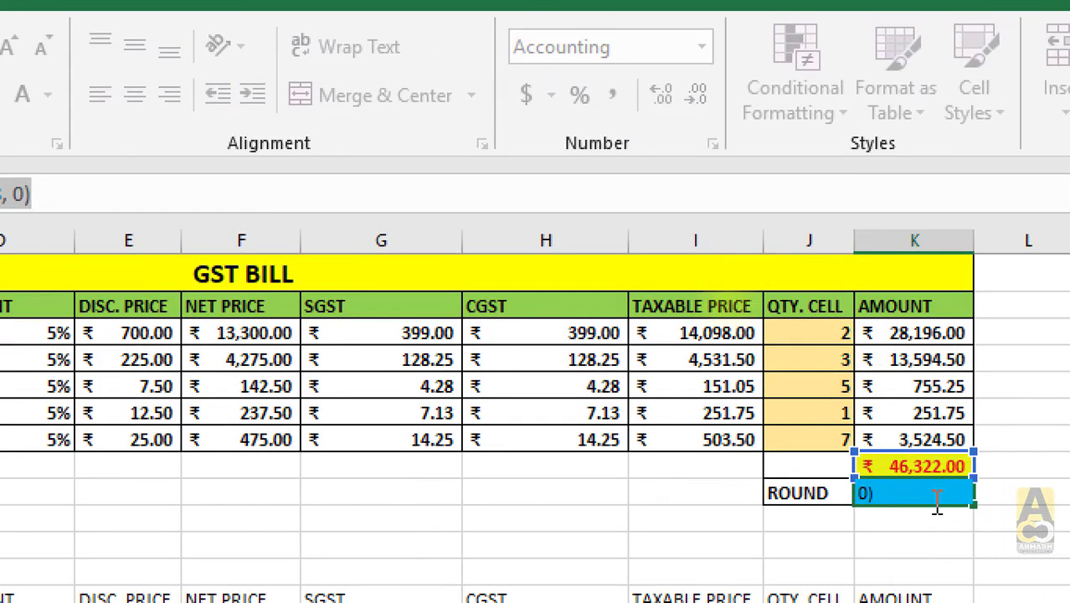
{"action": "key", "text": "Escape"}
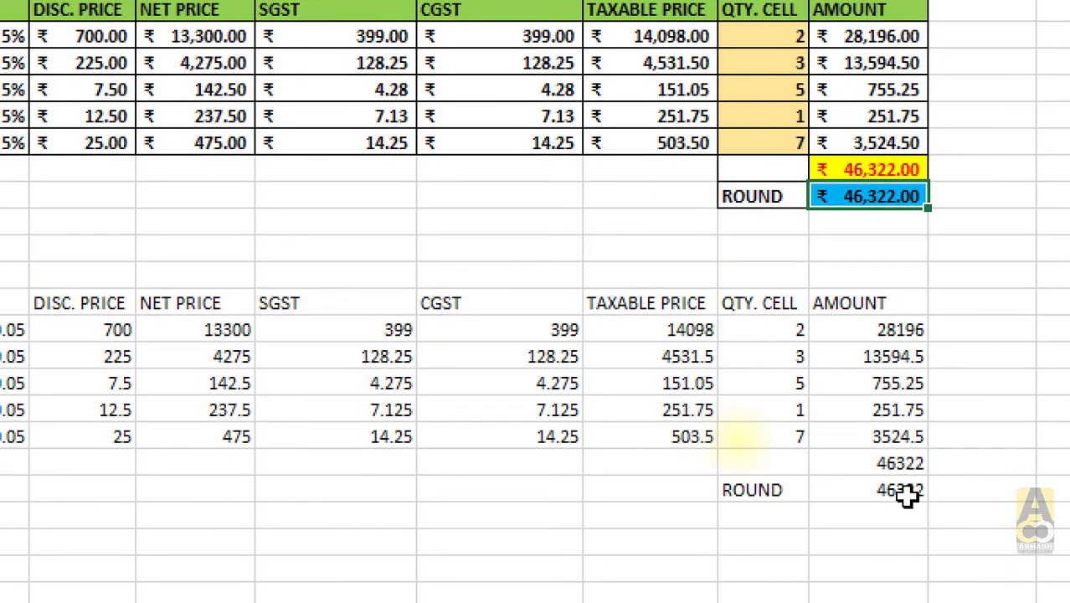
{"action": "left_click", "coordinate": [921, 495]}
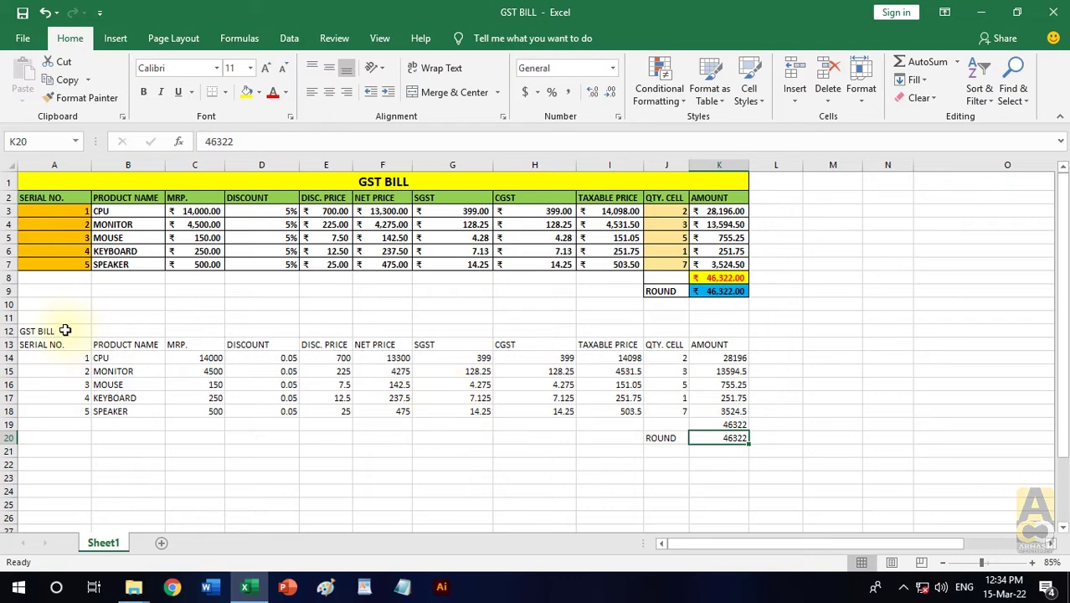
{"action": "left_click_drag", "start_coordinate": [64, 330], "coordinate": [727, 439]}
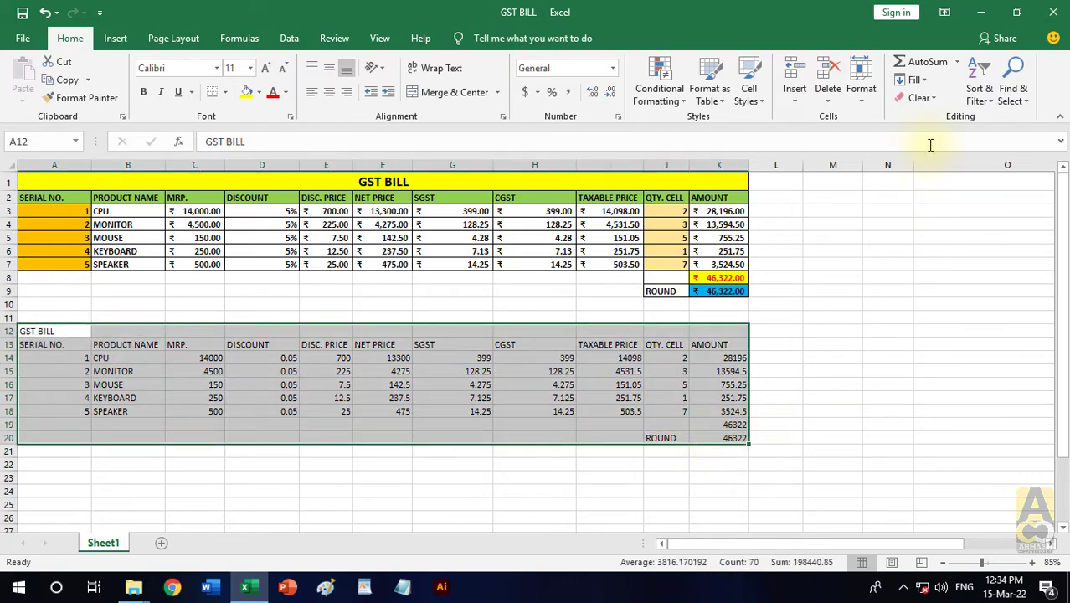
{"action": "left_click", "coordinate": [917, 98]}
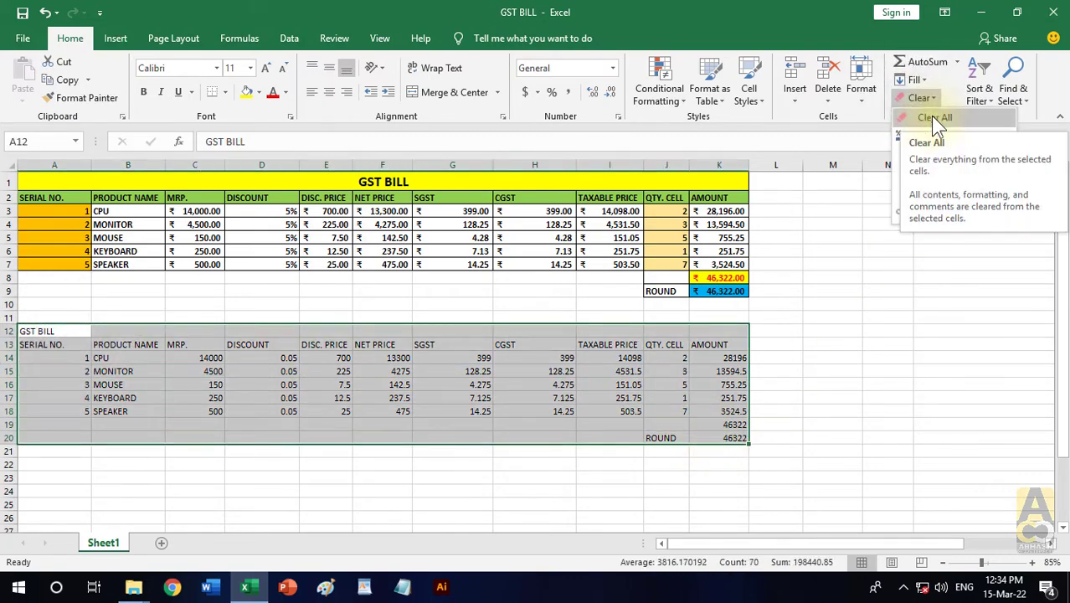
{"action": "left_click", "coordinate": [845, 395]}
- Compare the CPU row's MRP and DISC. PRICE cells in the original table with those in the values-only copy
{"action": "left_click", "coordinate": [605, 358]}
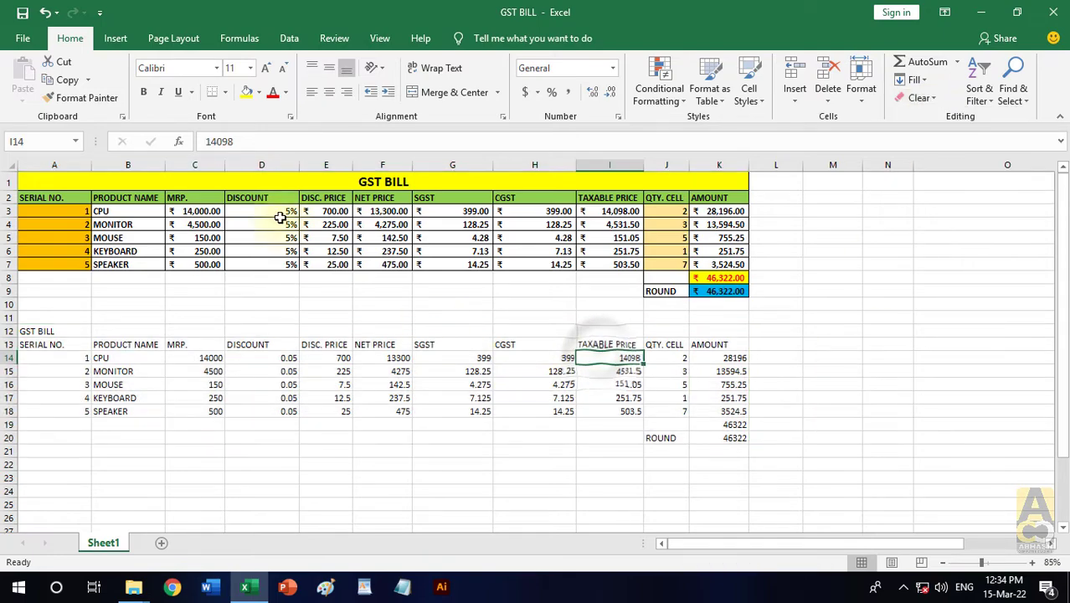
{"action": "left_click", "coordinate": [215, 360]}
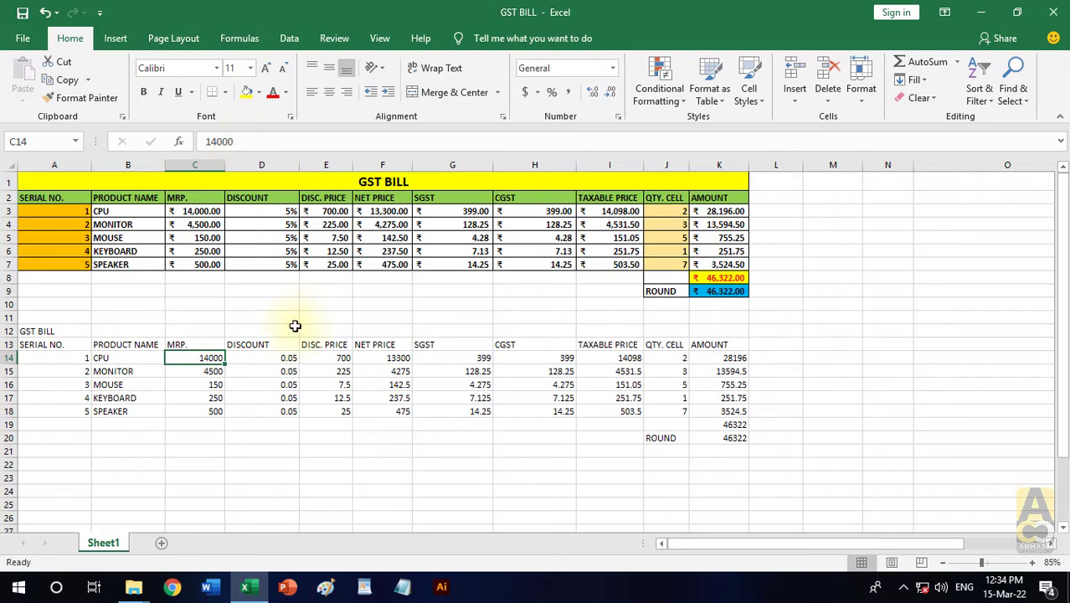
{"action": "left_click", "coordinate": [200, 211]}
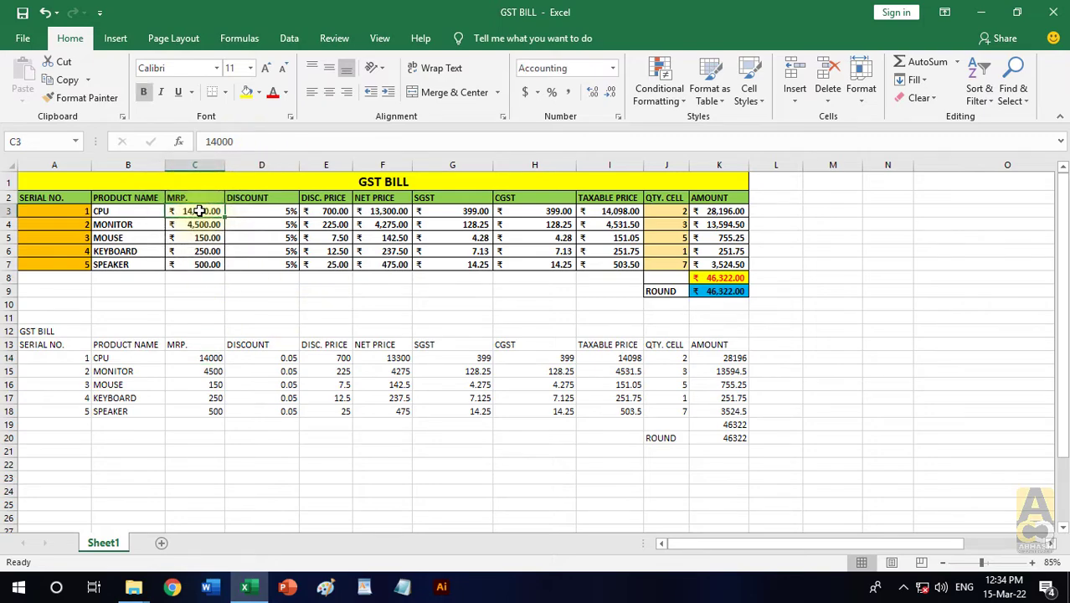
{"action": "left_click", "coordinate": [332, 210]}
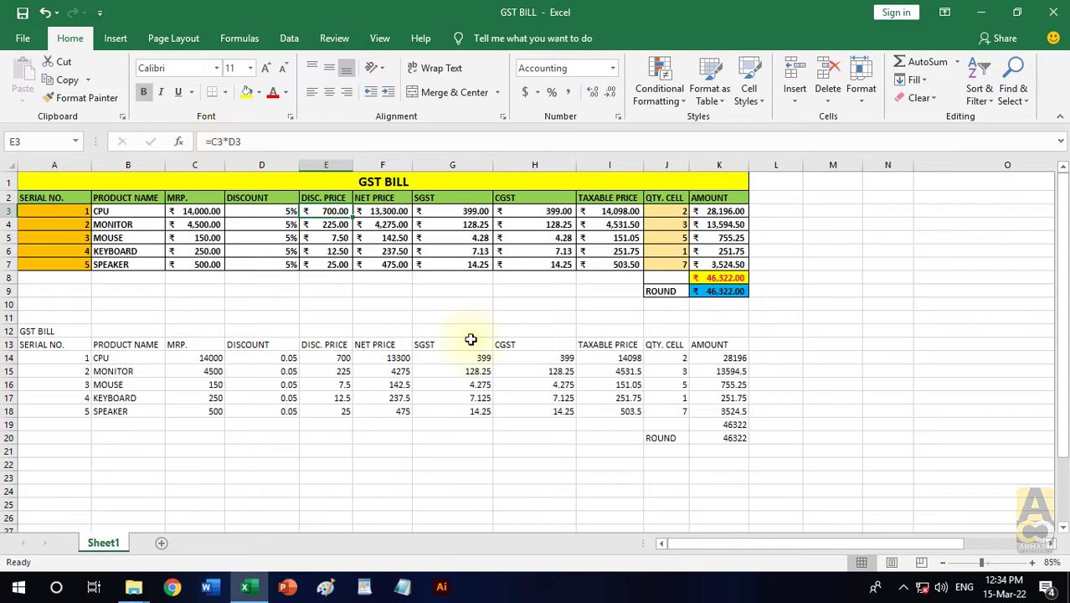
{"action": "left_click", "coordinate": [396, 450]}
{"action": "left_click", "coordinate": [337, 355]}
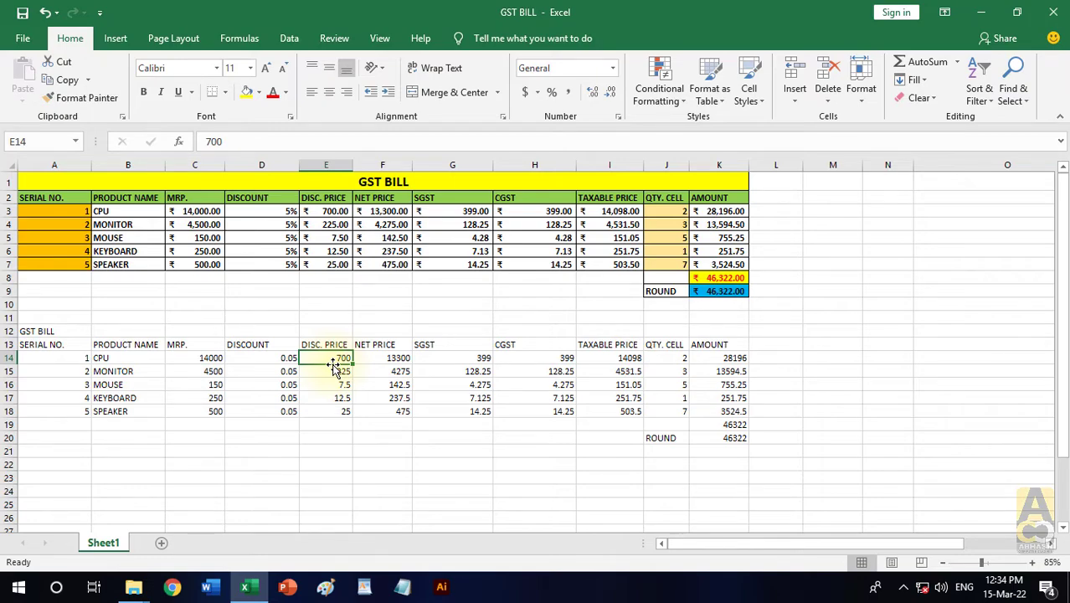
- Clear all contents and formatting from A12:M21 to remove the values-only copy
{"action": "left_click_drag", "start_coordinate": [54, 332], "coordinate": [850, 454]}
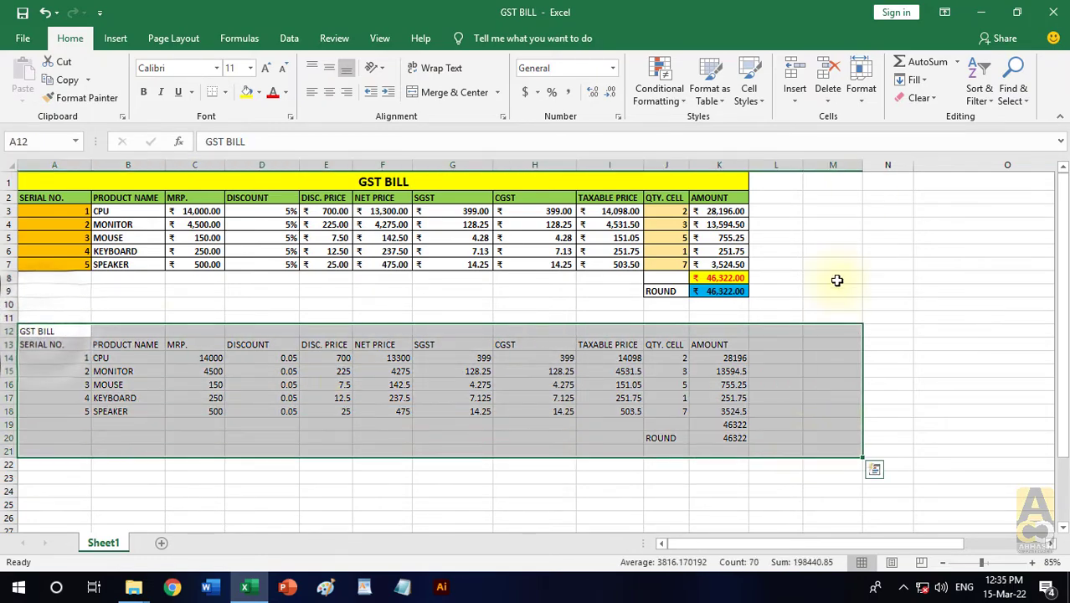
{"action": "left_click", "coordinate": [919, 97]}
{"action": "left_click", "coordinate": [932, 118]}
{"action": "left_click", "coordinate": [889, 278]}
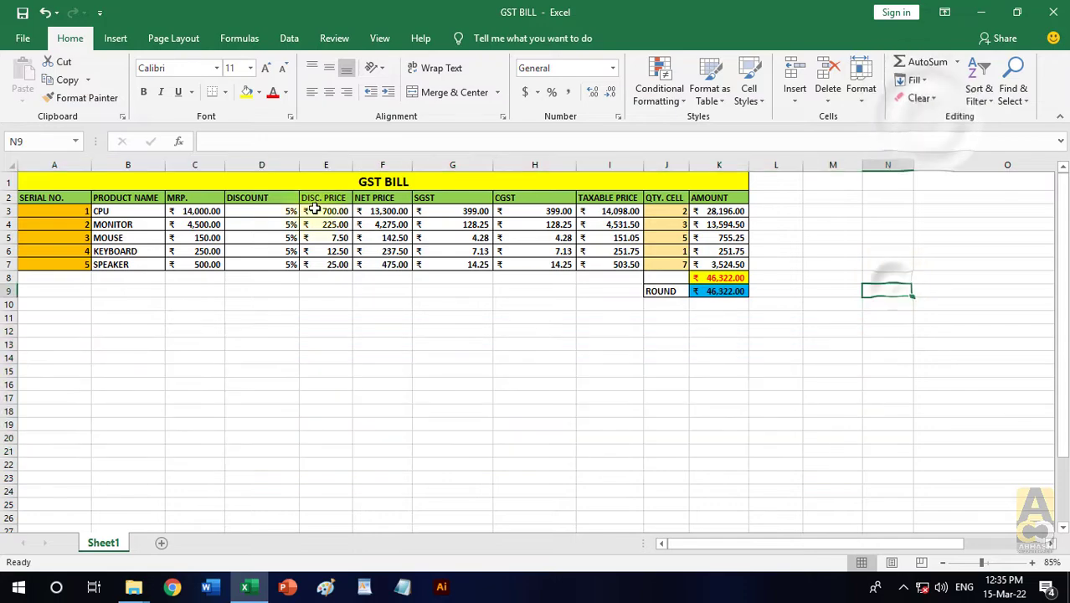
- Copy the original table A1:K9 and paste it at A13 with Values & Number Formatting
{"action": "left_click_drag", "start_coordinate": [234, 180], "coordinate": [602, 289]}
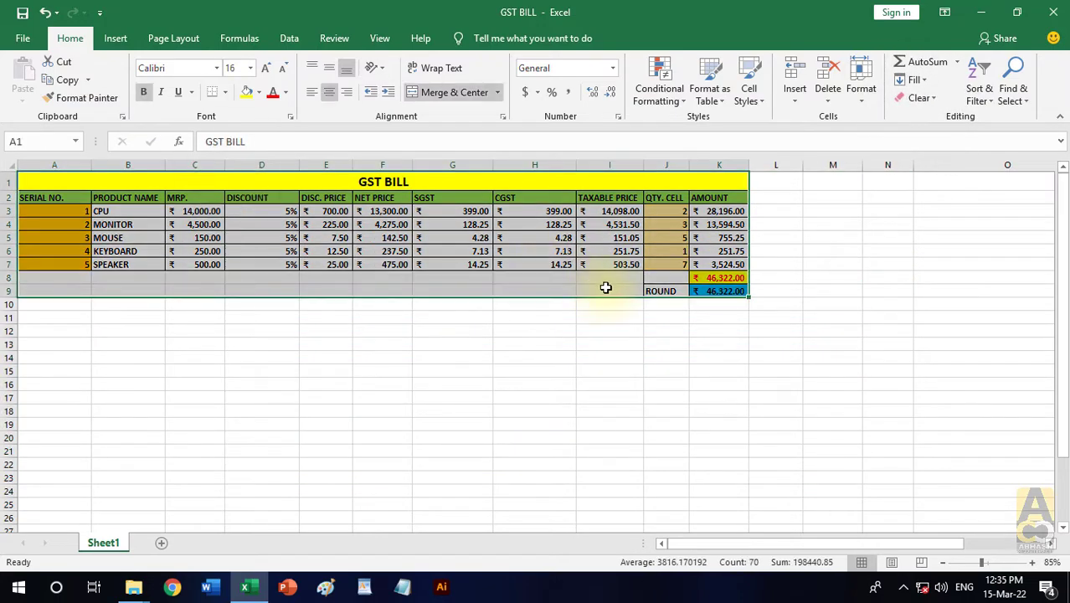
{"action": "left_click", "coordinate": [61, 81]}
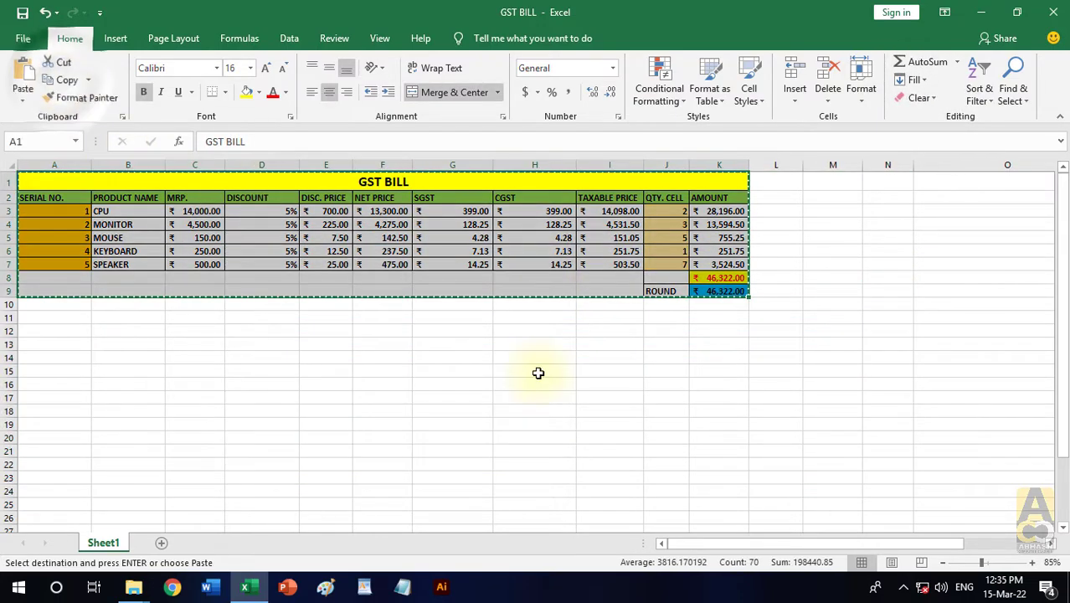
{"action": "left_click", "coordinate": [62, 345]}
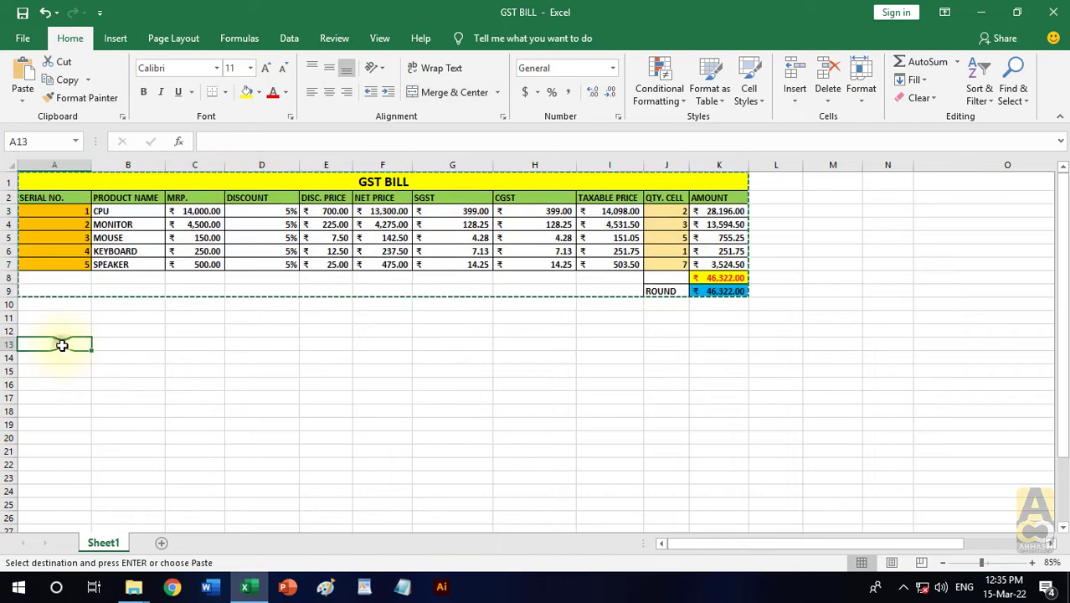
{"action": "left_click", "coordinate": [22, 102]}
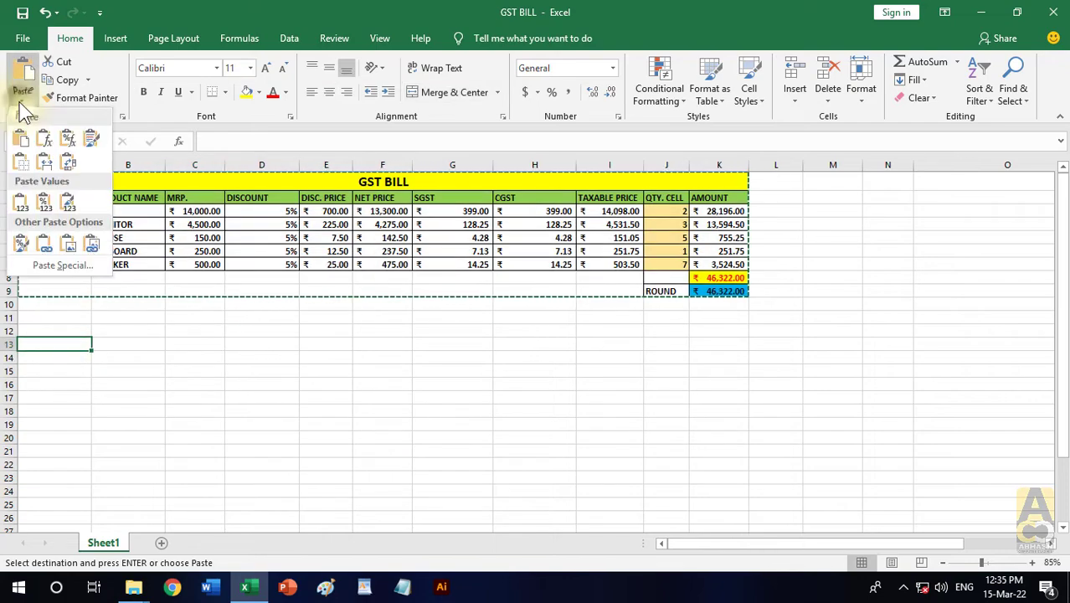
{"action": "left_click", "coordinate": [43, 207]}
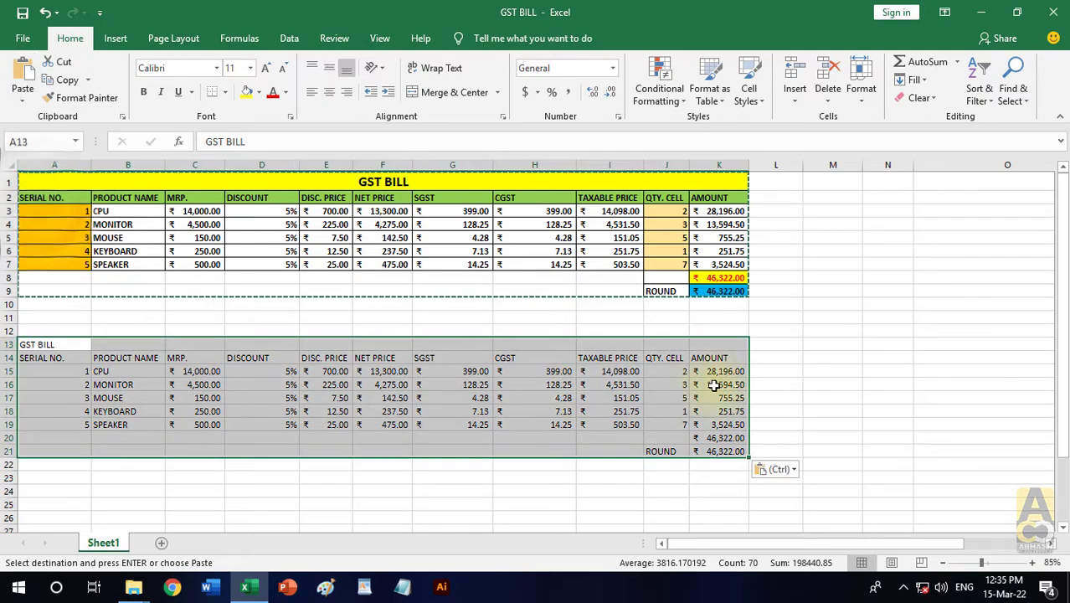
{"action": "type", "text": "`"}
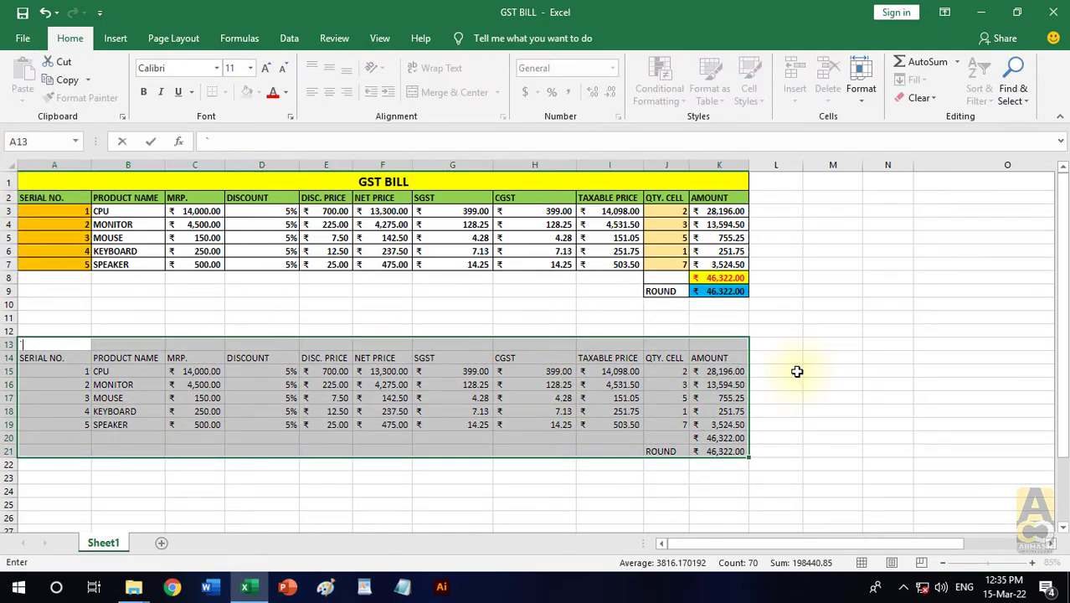
- Examine the CPU row's CGST and DISCOUNT cells in the pasted copy and the number formats available for D15
{"action": "left_click", "coordinate": [503, 372]}
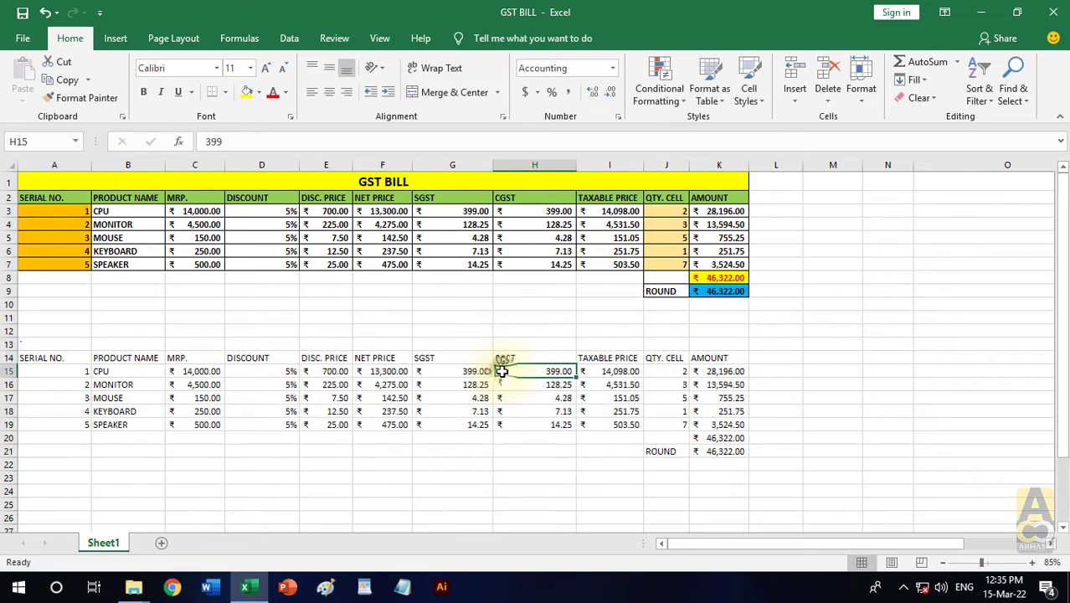
{"action": "left_click", "coordinate": [277, 370]}
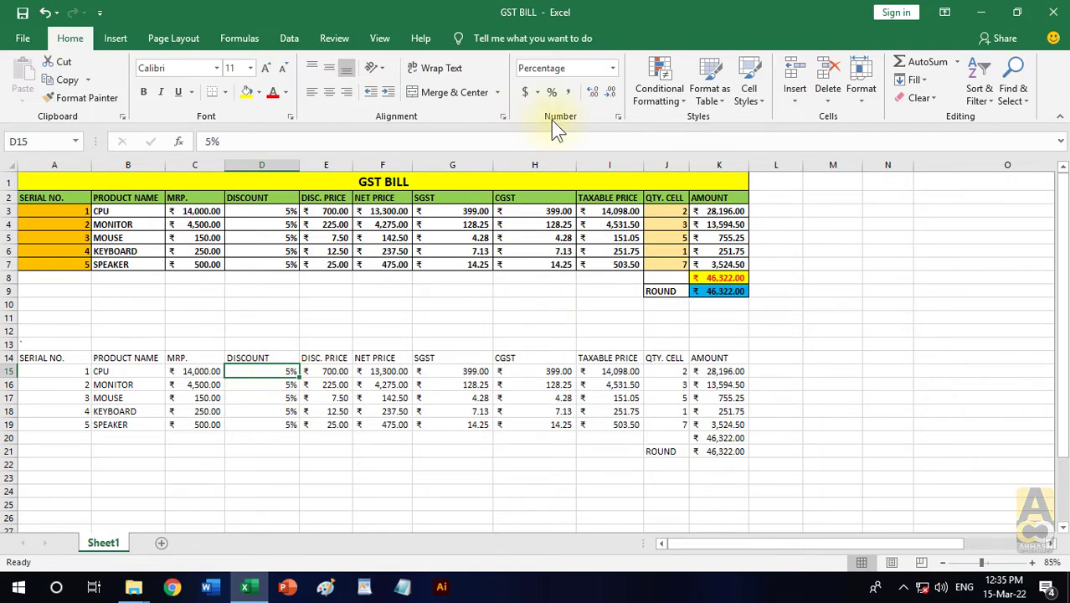
{"action": "left_click", "coordinate": [612, 68]}
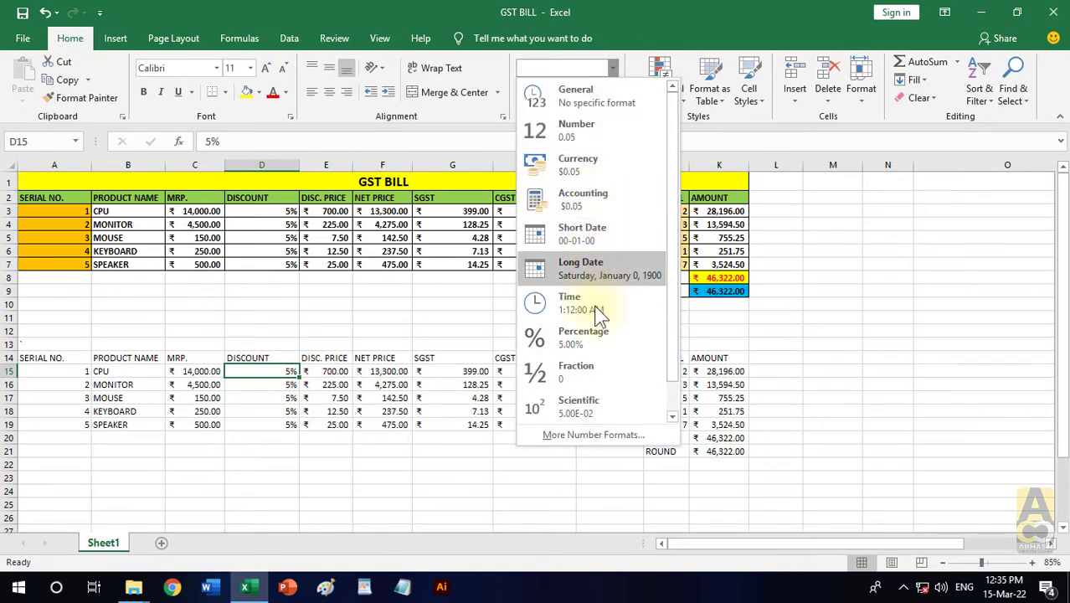
{"action": "left_click", "coordinate": [874, 308]}
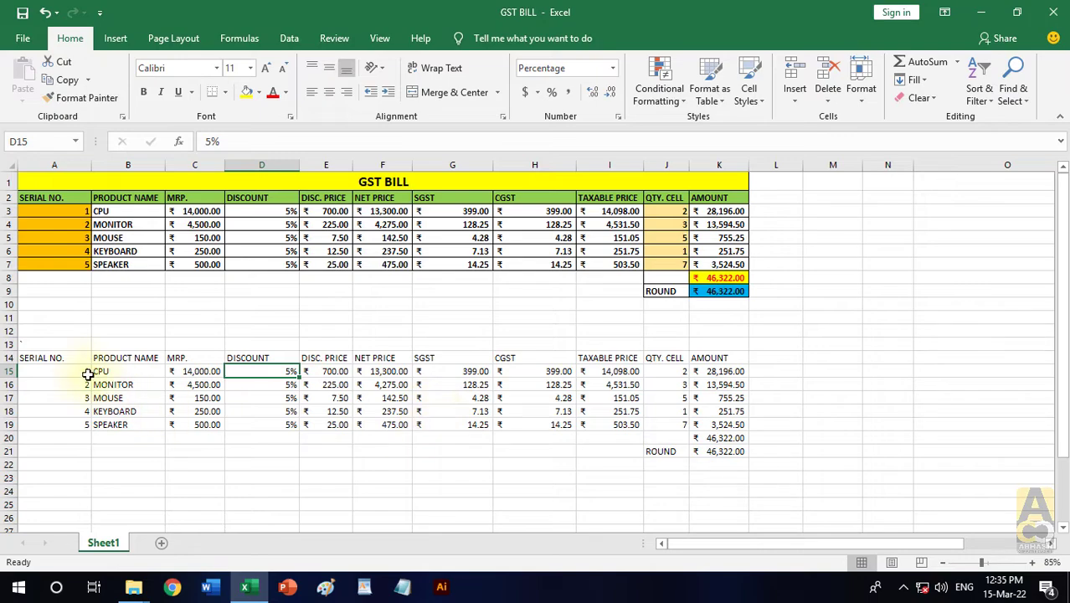
- Clear all contents and formatting from A14:L25 to remove the values-and-number-formatting copy
{"action": "left_click_drag", "start_coordinate": [59, 358], "coordinate": [779, 497]}
{"action": "left_click", "coordinate": [922, 98]}
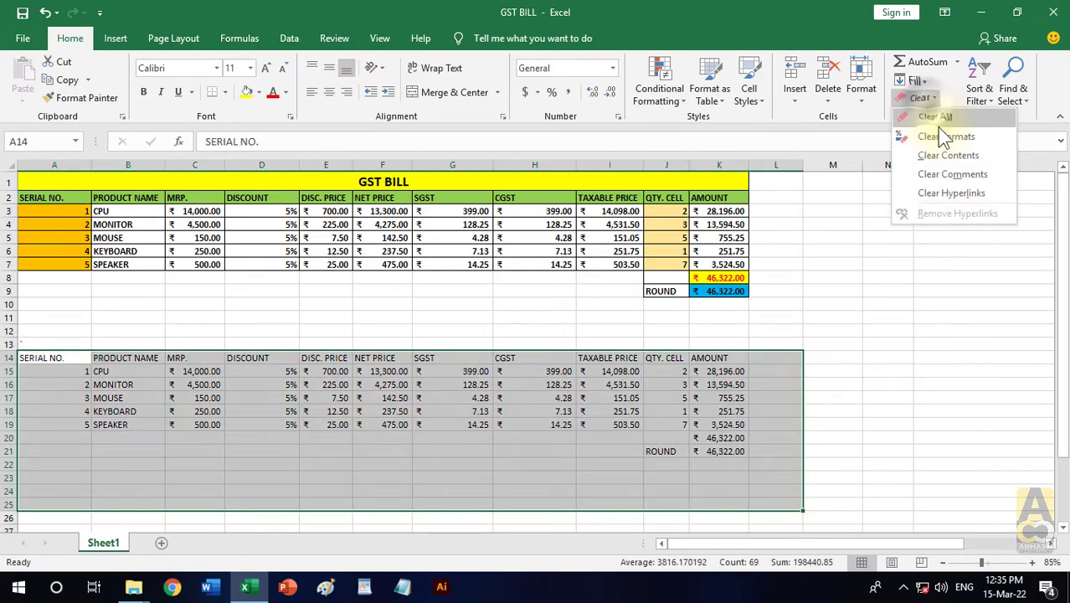
{"action": "left_click", "coordinate": [936, 118]}
{"action": "left_click", "coordinate": [886, 277]}
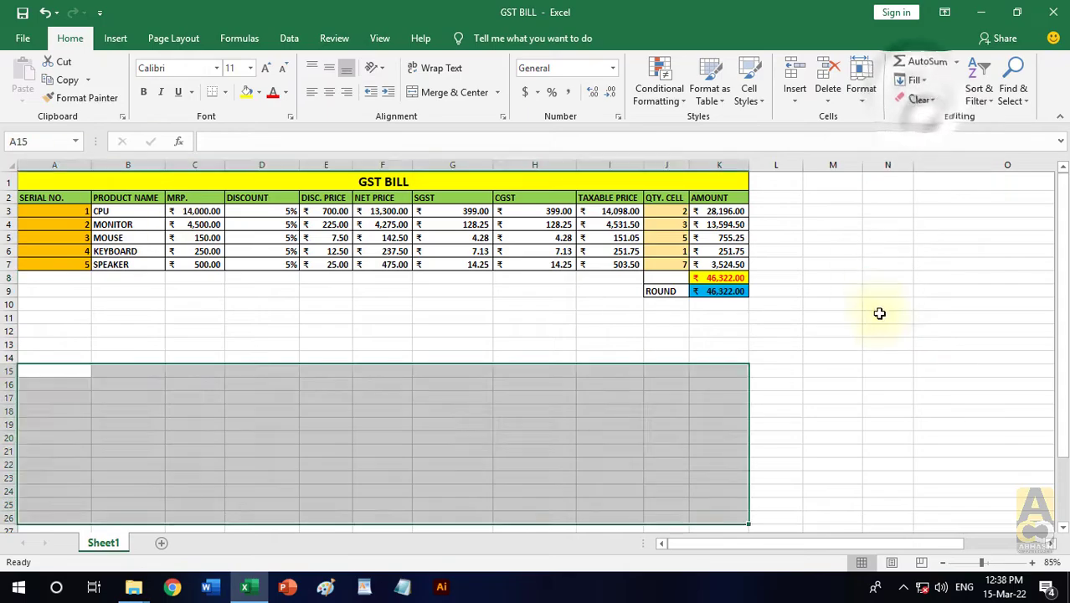
{"action": "left_click", "coordinate": [880, 313]}
- Copy the original GST BILL table in A1:K9
{"action": "scroll", "coordinate": [198, 234], "scroll_direction": "up", "scroll_amount": 2, "text": "ctrl"}
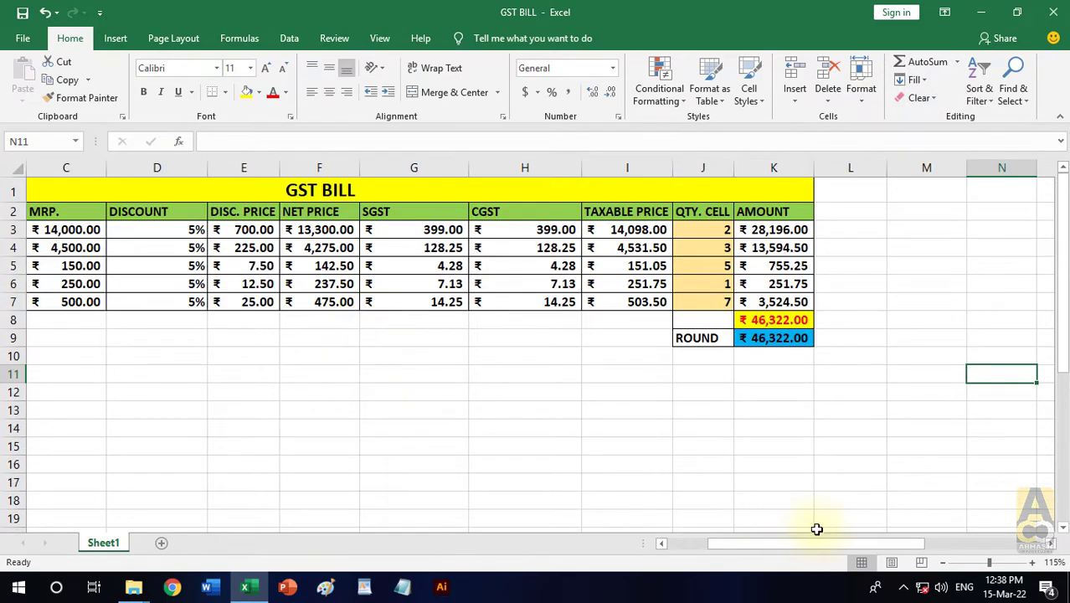
{"action": "left_click_drag", "start_coordinate": [817, 544], "coordinate": [737, 545]}
{"action": "left_click", "coordinate": [521, 410]}
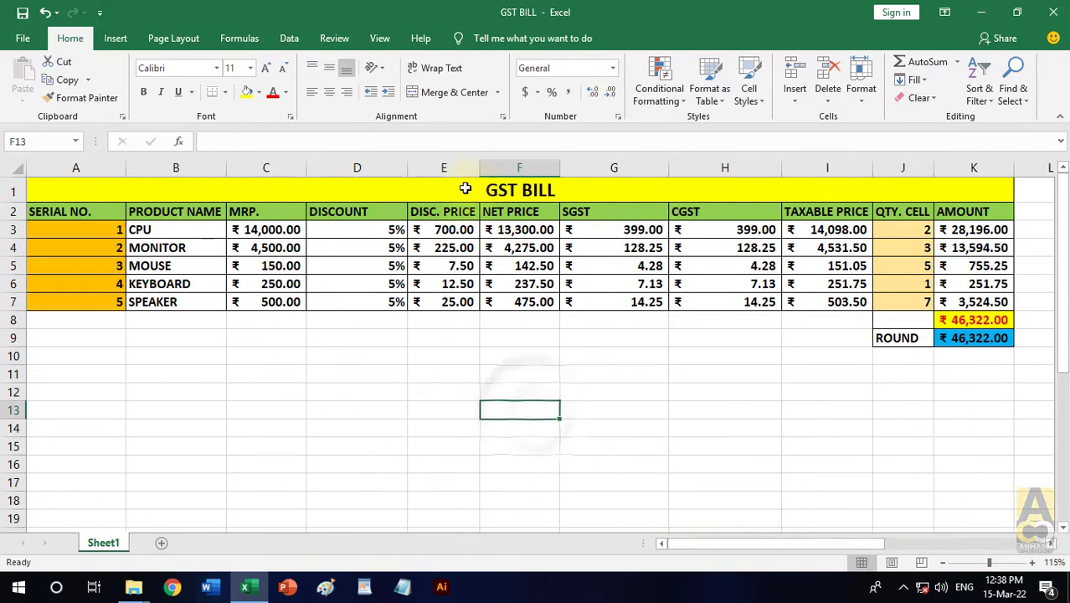
{"action": "left_click_drag", "start_coordinate": [465, 188], "coordinate": [760, 335]}
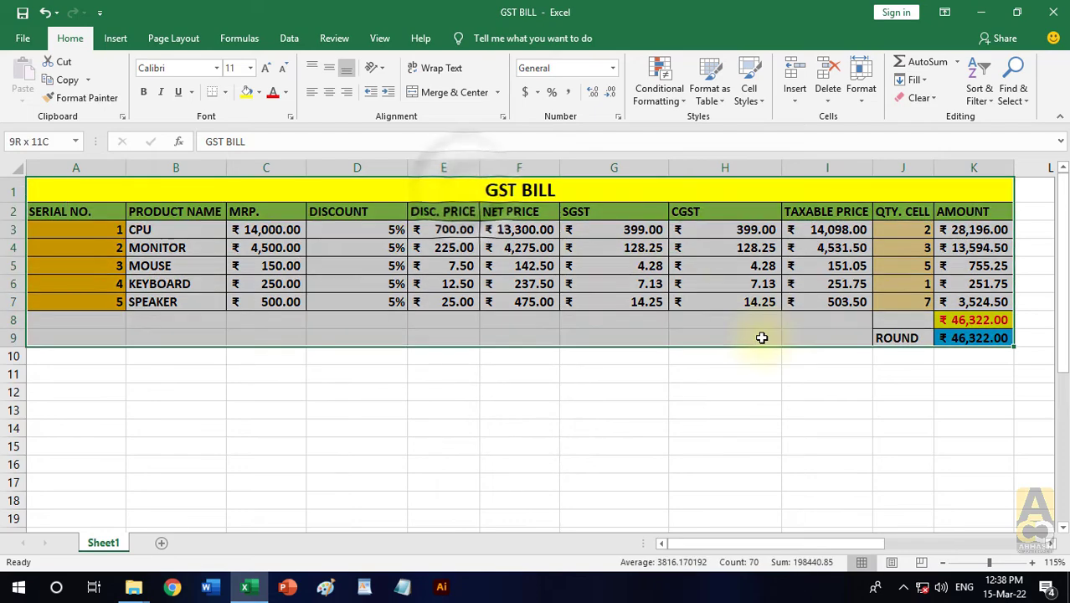
{"action": "left_click", "coordinate": [72, 83]}
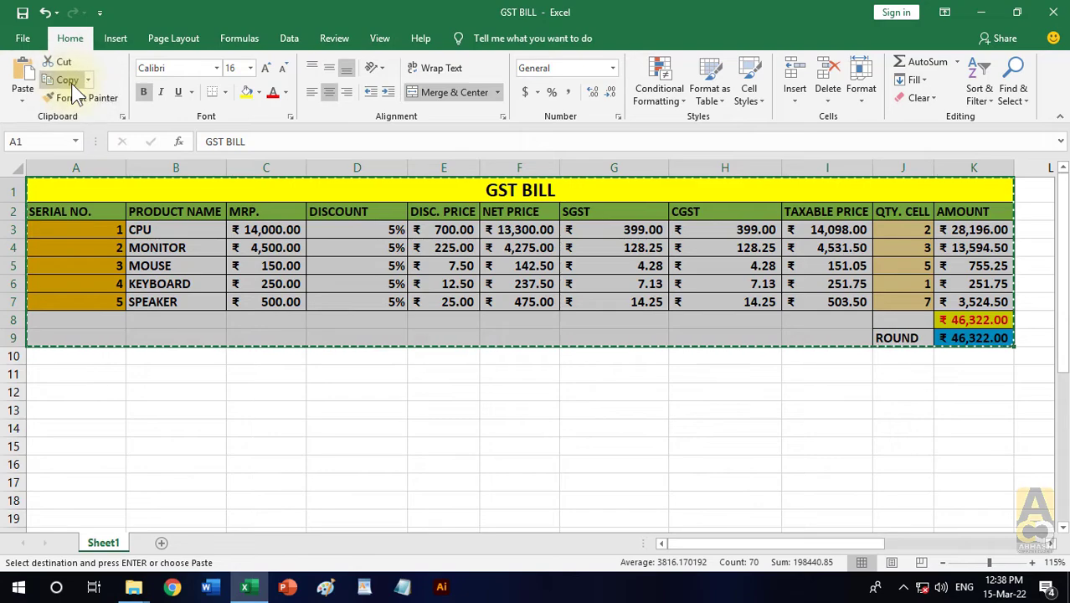
- Paste only the copied table's formatting at A14 and end the copy mode
{"action": "scroll", "coordinate": [118, 376], "scroll_direction": "down", "scroll_amount": 1}
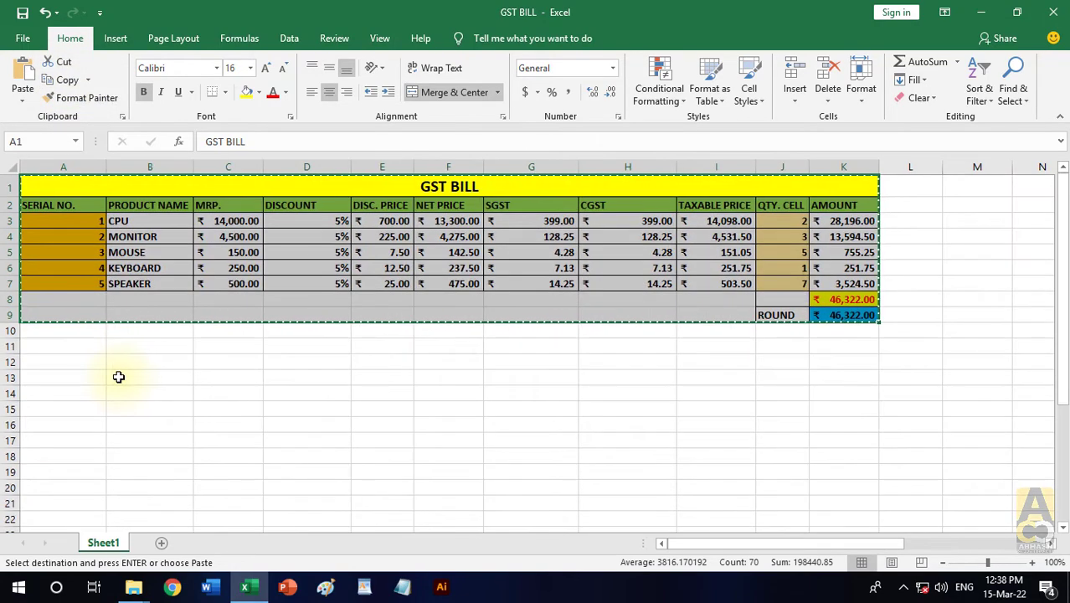
{"action": "left_click", "coordinate": [23, 101]}
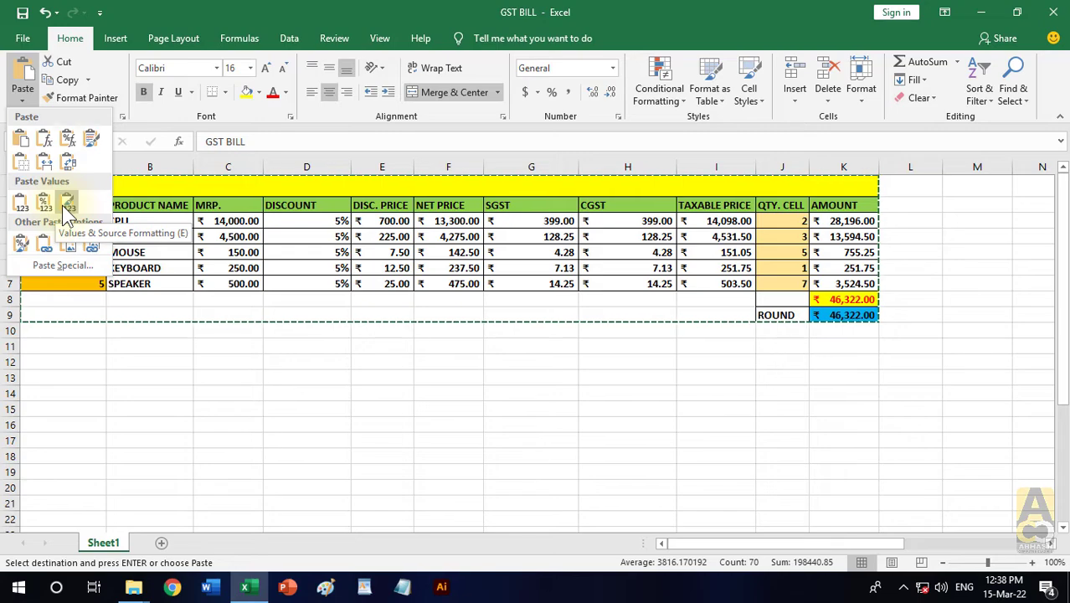
{"action": "left_click", "coordinate": [21, 252]}
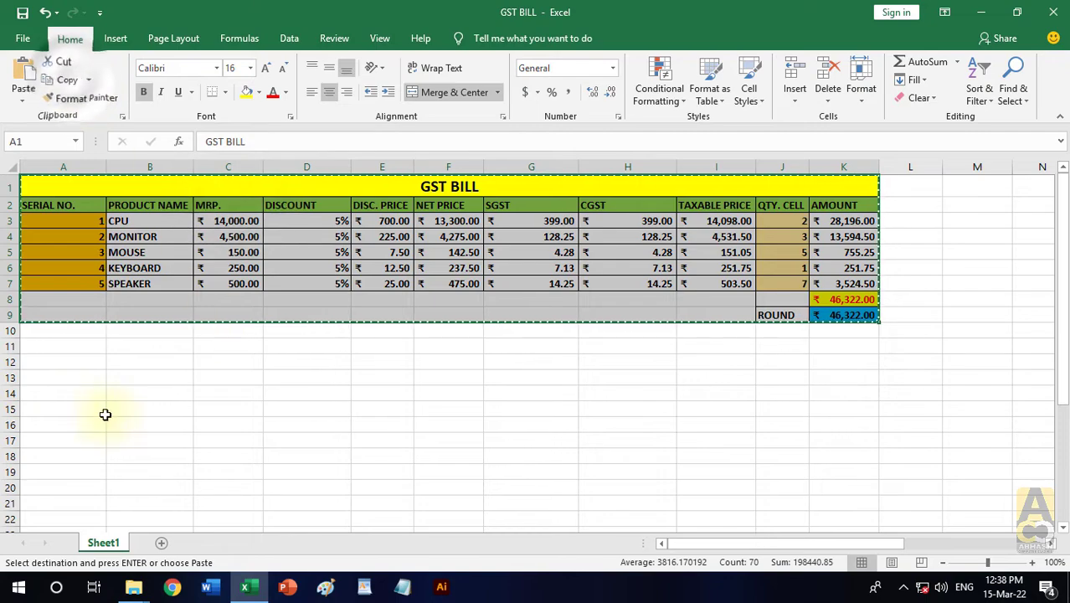
{"action": "left_click", "coordinate": [64, 395]}
{"action": "left_click", "coordinate": [22, 99]}
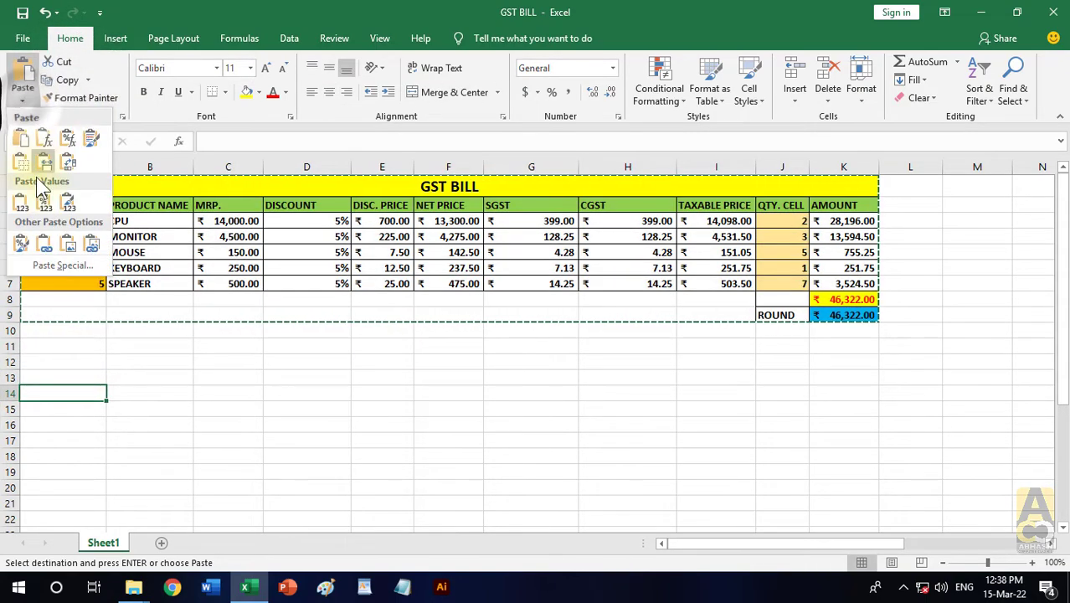
{"action": "left_click", "coordinate": [21, 244]}
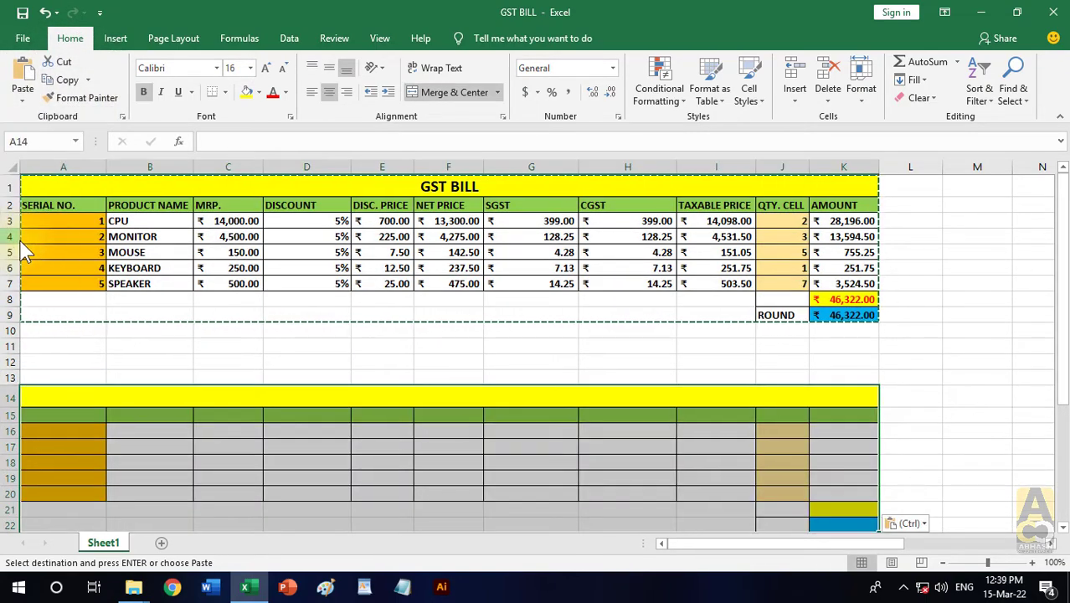
{"action": "left_click", "coordinate": [23, 100]}
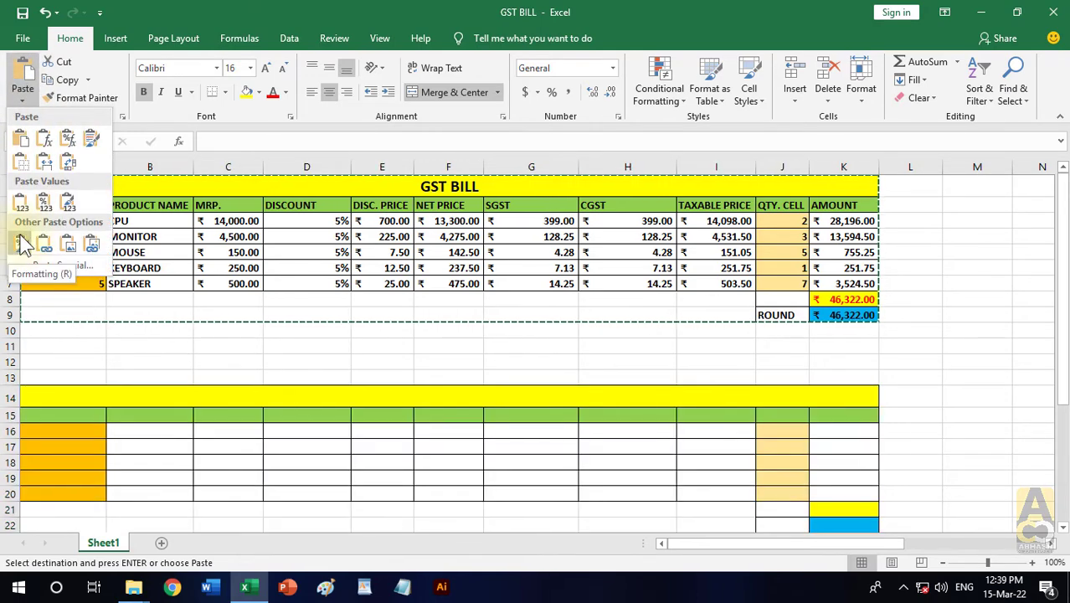
{"action": "left_click", "coordinate": [264, 355]}
{"action": "key", "text": "Escape"}
- Copy the table A1:K9 again and paste only its formatting at M14, beside the first formatting-only copy
{"action": "scroll", "coordinate": [267, 347], "scroll_direction": "down", "scroll_amount": 1, "text": "ctrl"}
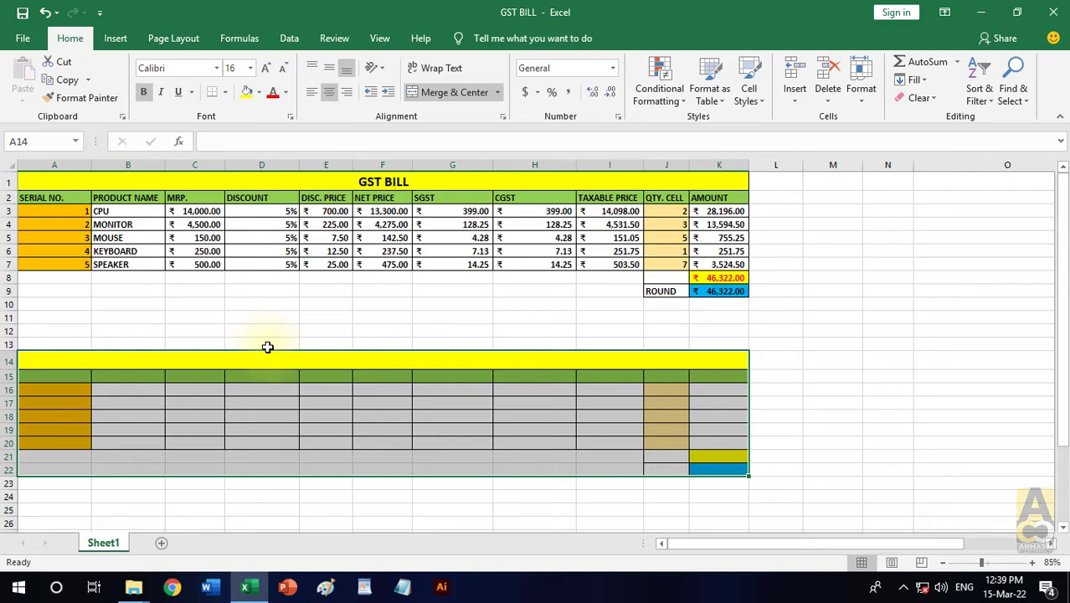
{"action": "left_click", "coordinate": [358, 291]}
{"action": "left_click_drag", "start_coordinate": [330, 180], "coordinate": [566, 287]}
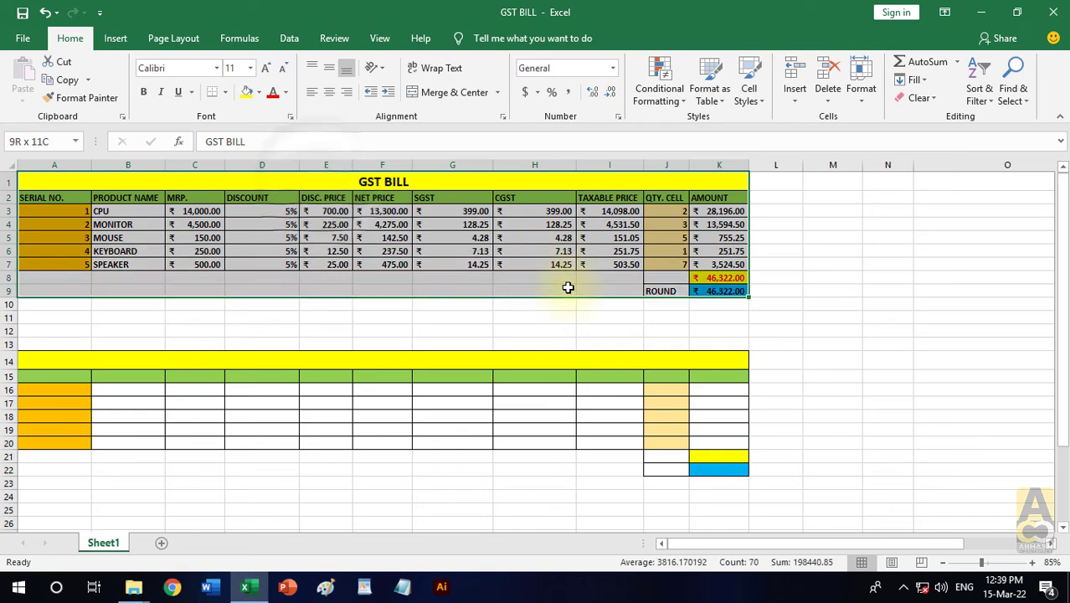
{"action": "left_click", "coordinate": [69, 80]}
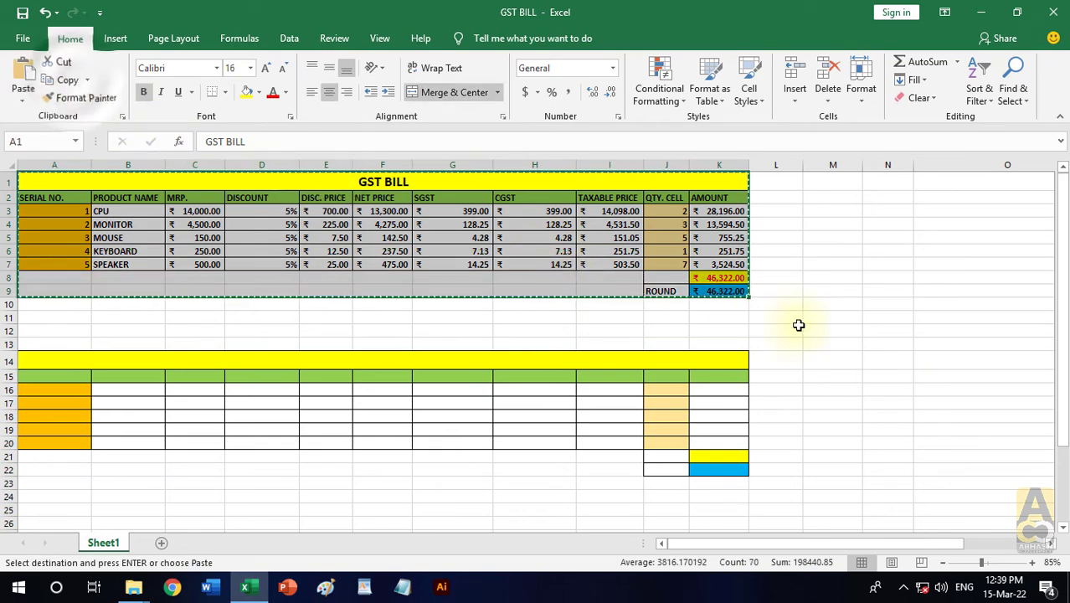
{"action": "left_click", "coordinate": [838, 361]}
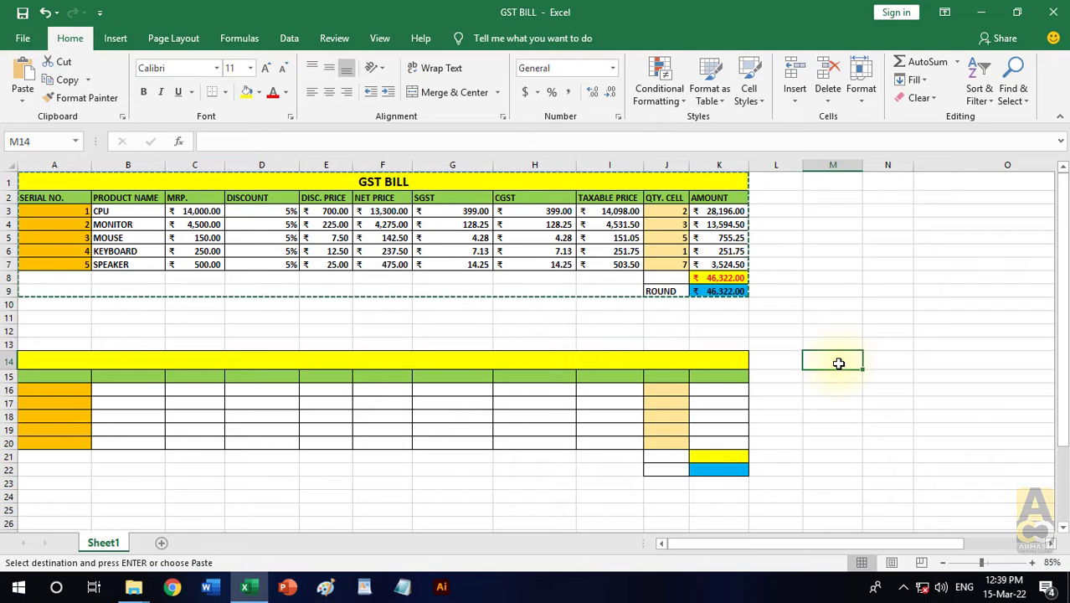
{"action": "left_click", "coordinate": [24, 103]}
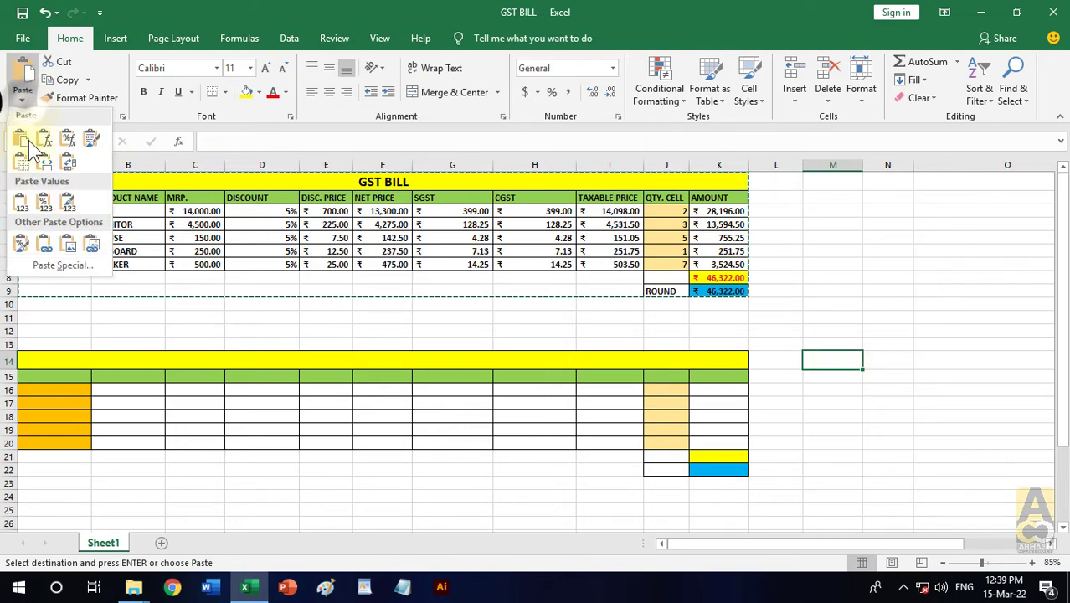
{"action": "left_click", "coordinate": [22, 246]}
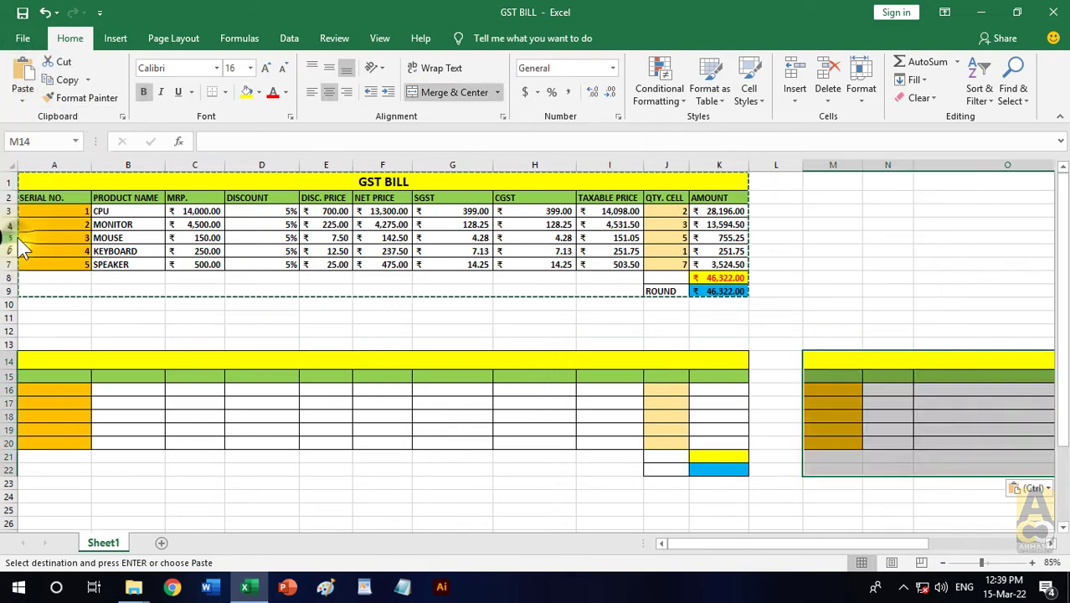
{"action": "left_click_drag", "start_coordinate": [700, 541], "coordinate": [661, 546]}
{"action": "scroll", "coordinate": [421, 396], "scroll_direction": "down", "scroll_amount": 1, "text": "ctrl"}
{"action": "scroll", "coordinate": [420, 396], "scroll_direction": "down", "scroll_amount": 1, "text": "ctrl"}
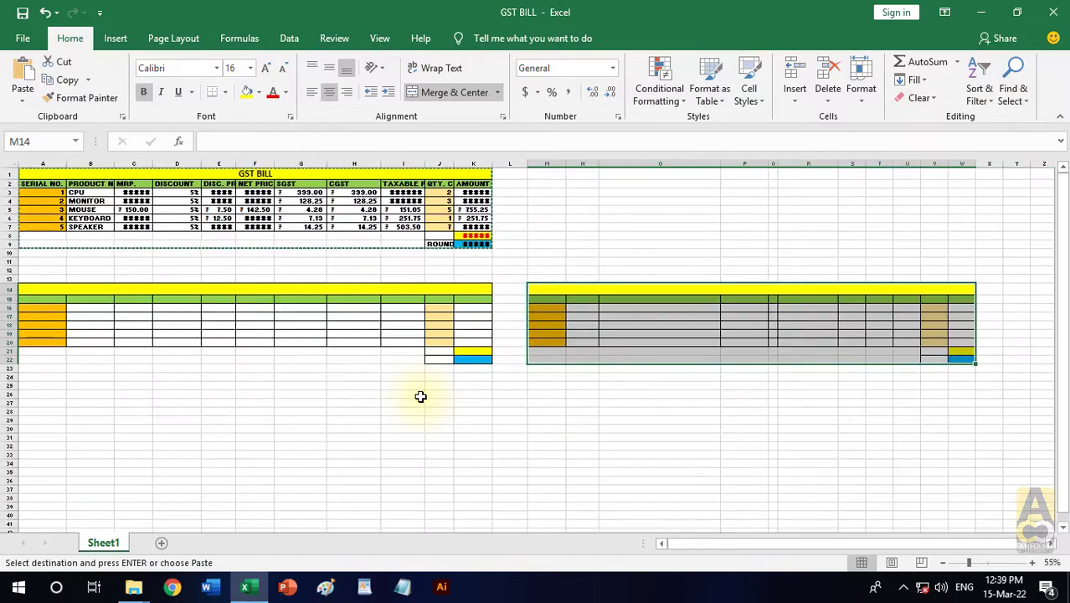
{"action": "left_click", "coordinate": [502, 455]}
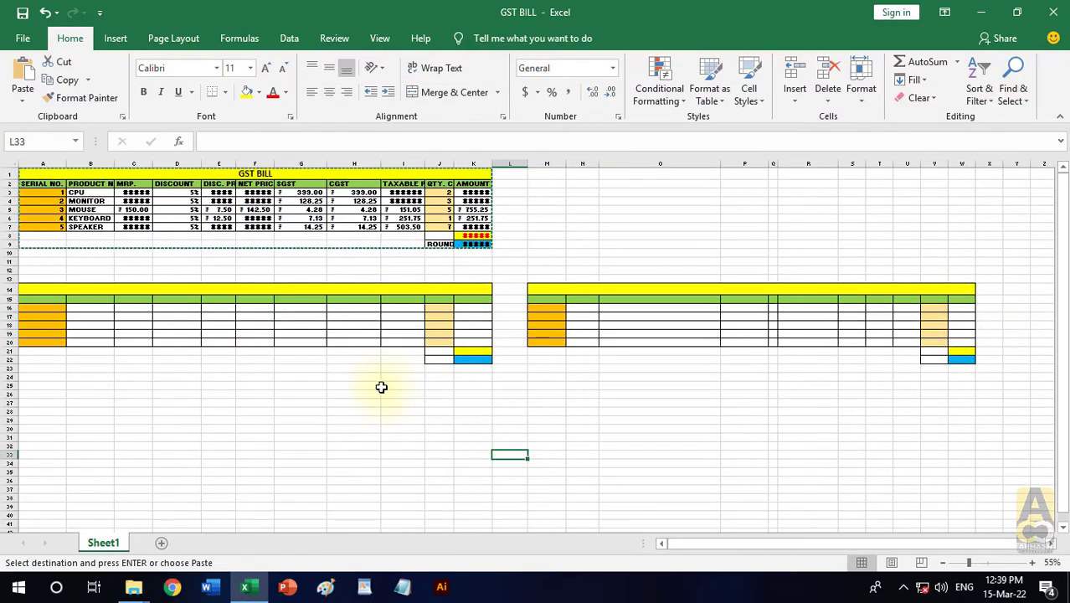
- Clear all contents and formatting from A13:W26 to remove both formatting-only copies
{"action": "left_click_drag", "start_coordinate": [42, 277], "coordinate": [971, 395]}
{"action": "left_click", "coordinate": [921, 98]}
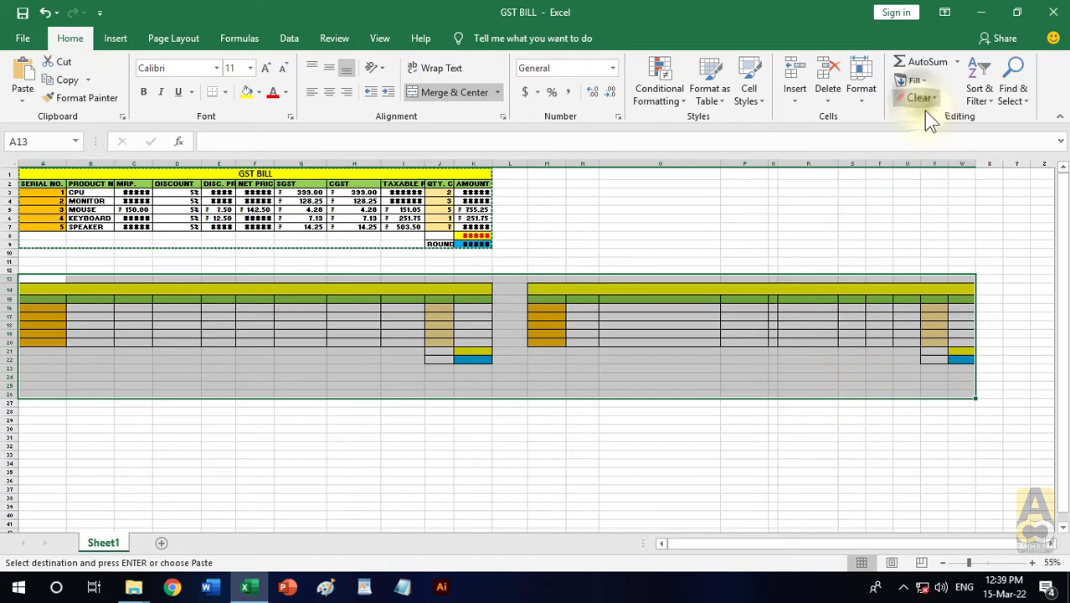
{"action": "left_click", "coordinate": [923, 113]}
{"action": "left_click", "coordinate": [64, 171]}
- Format the GST BILL title in row 1 with red text and the Arial Black font
{"action": "scroll", "coordinate": [65, 171], "scroll_direction": "up", "scroll_amount": 4}
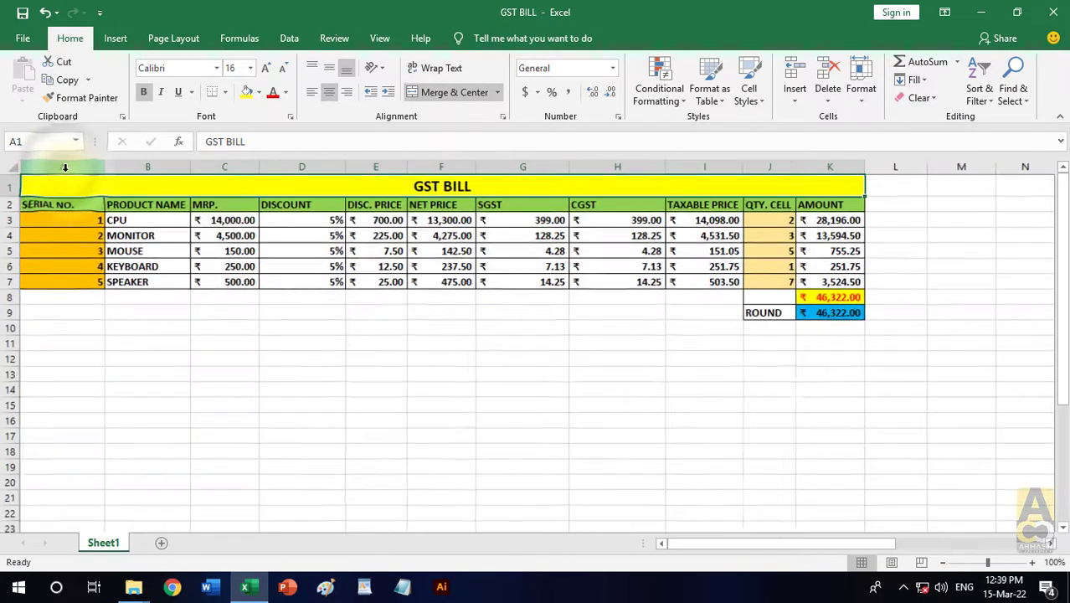
{"action": "left_click", "coordinate": [310, 356]}
{"action": "left_click", "coordinate": [540, 192]}
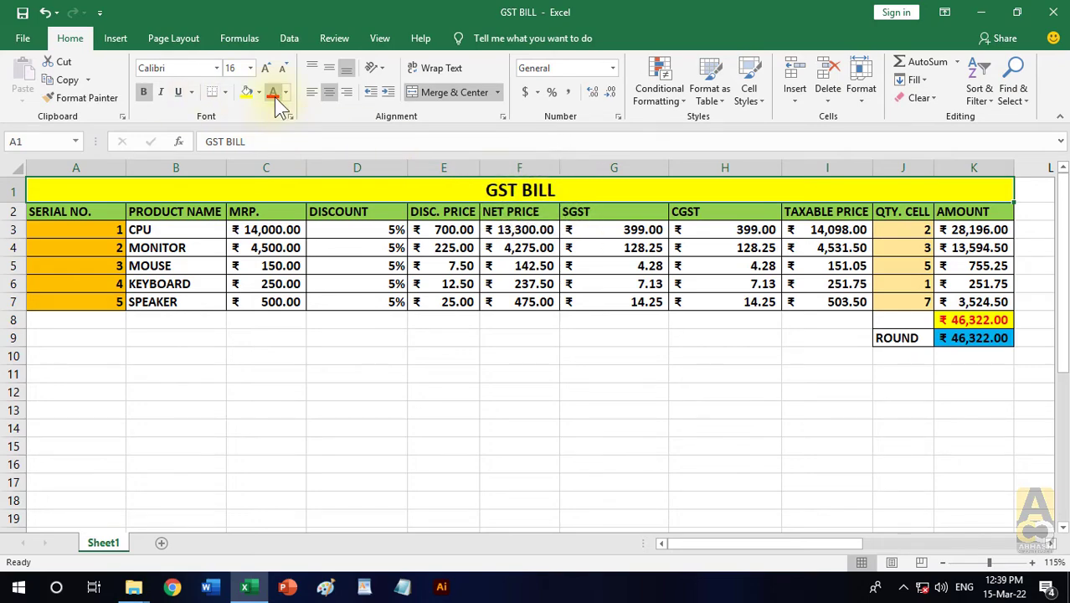
{"action": "left_click", "coordinate": [216, 68]}
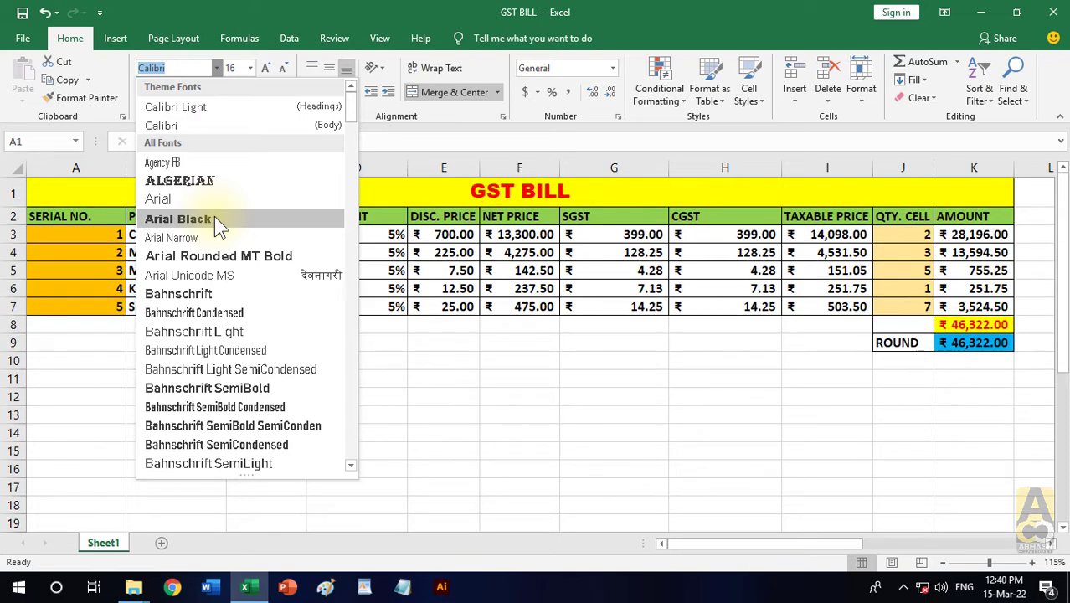
{"action": "left_click", "coordinate": [214, 219]}
- Fill the header row A2:K2 with a light orange theme colour
{"action": "left_click", "coordinate": [119, 217]}
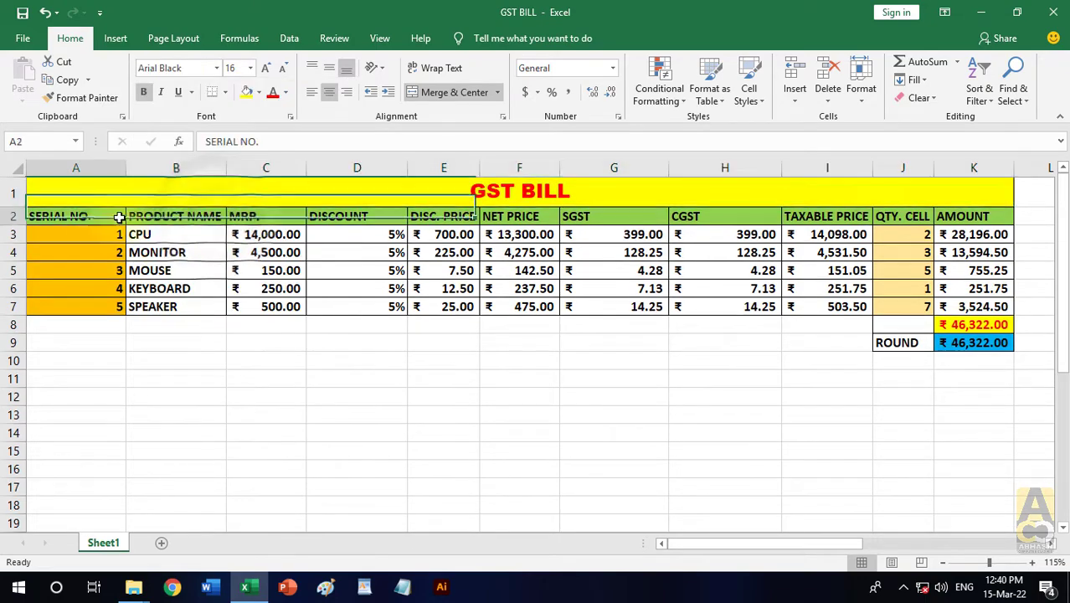
{"action": "left_click_drag", "start_coordinate": [119, 217], "coordinate": [963, 218]}
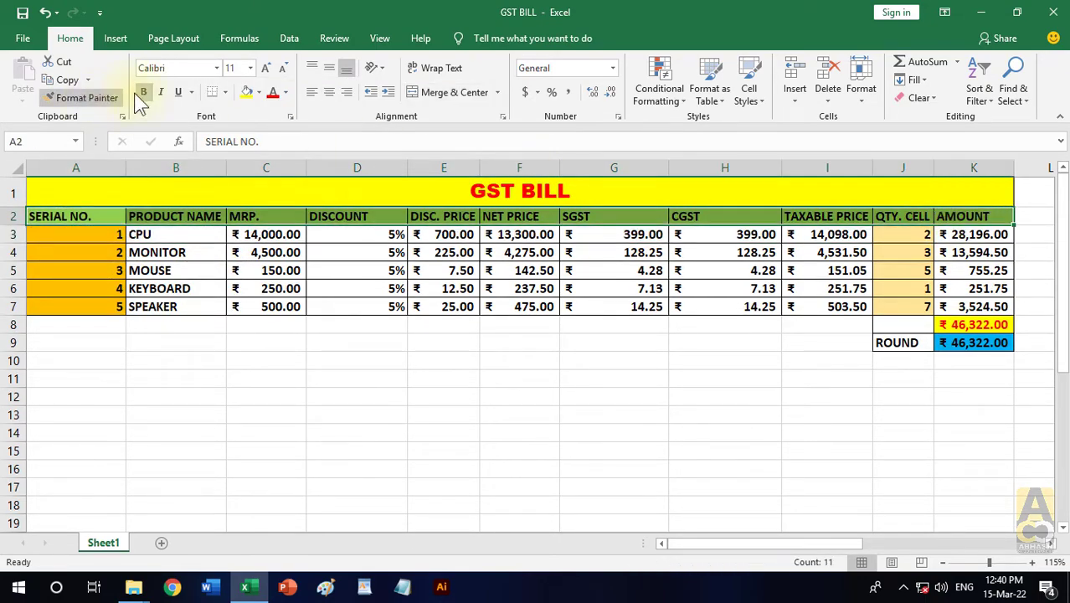
{"action": "left_click", "coordinate": [259, 92]}
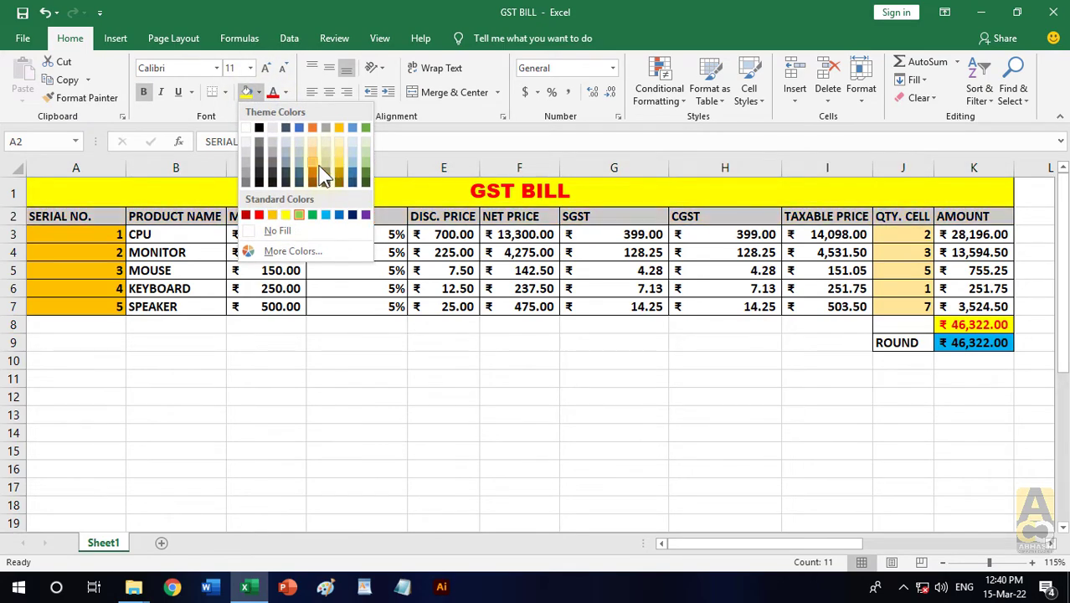
{"action": "left_click", "coordinate": [315, 167]}
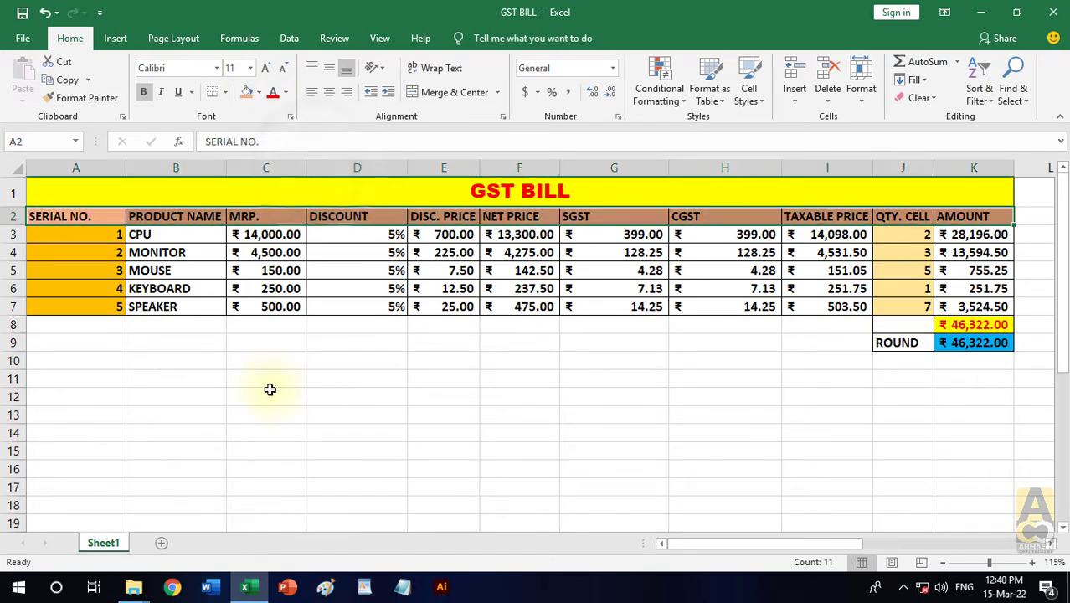
- Make the header row text italic and set its font to Arial Rounded MT Bold
{"action": "left_click", "coordinate": [161, 92]}
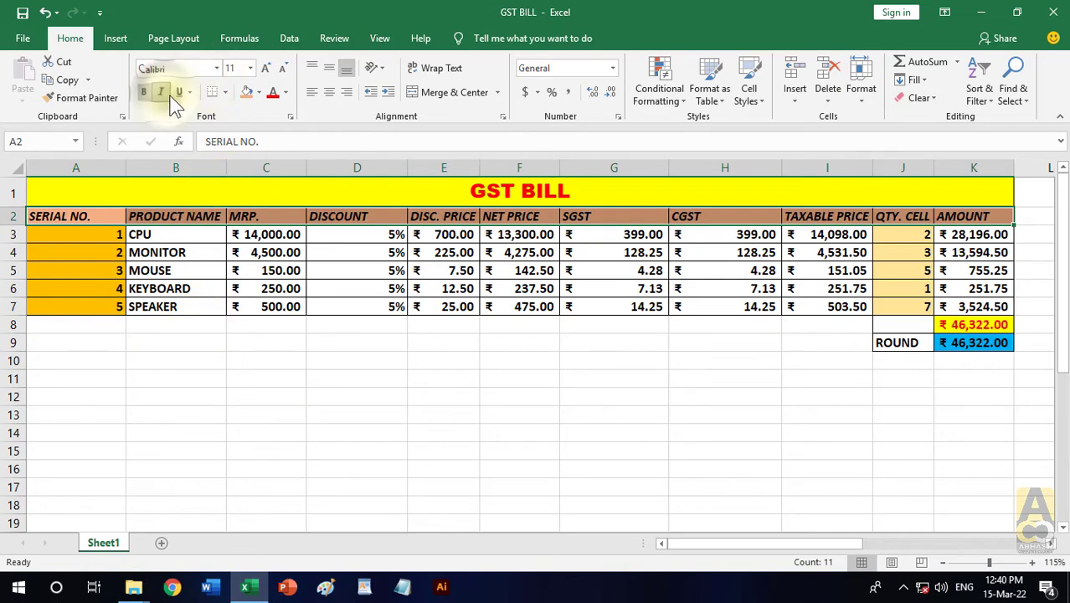
{"action": "left_click", "coordinate": [216, 70]}
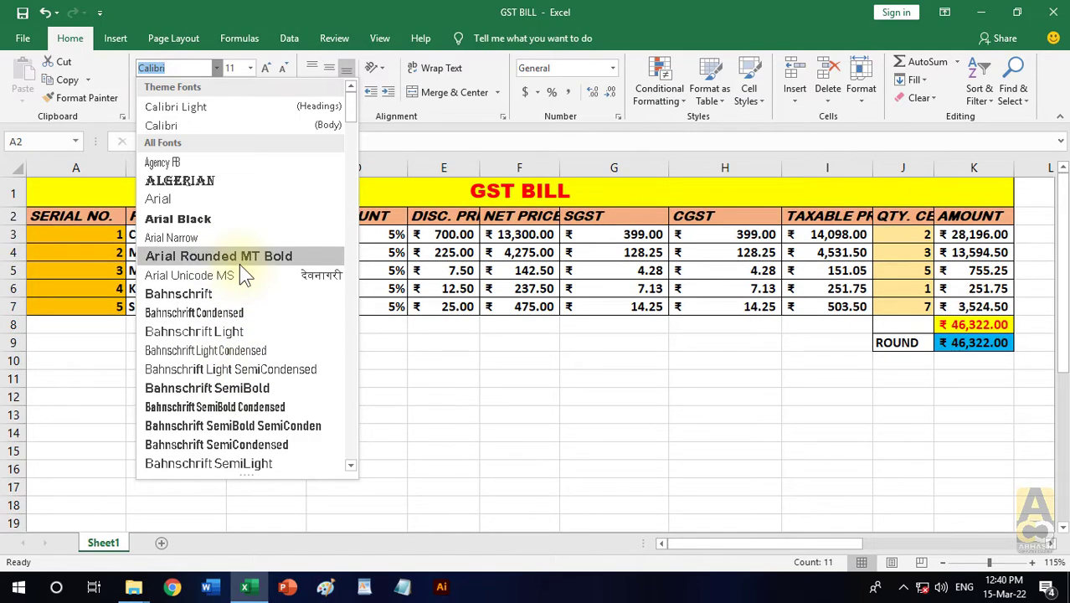
{"action": "left_click", "coordinate": [237, 256]}
{"action": "left_click", "coordinate": [165, 409]}
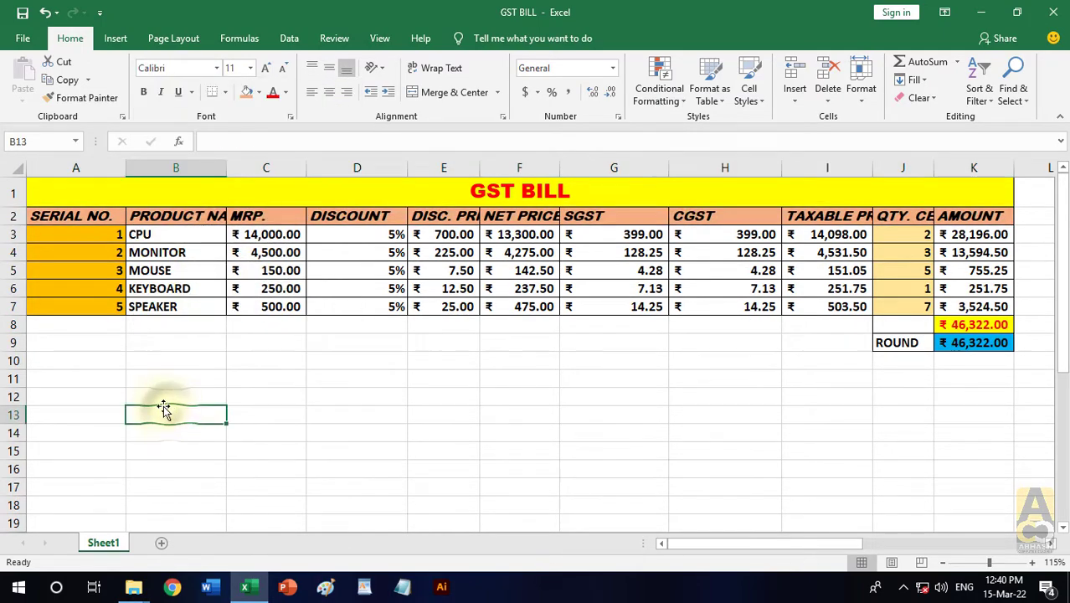
- AutoFit the width of every column in the sheet so the restyled headers show in full
{"action": "left_click", "coordinate": [17, 168]}
{"action": "double_click", "coordinate": [127, 164]}
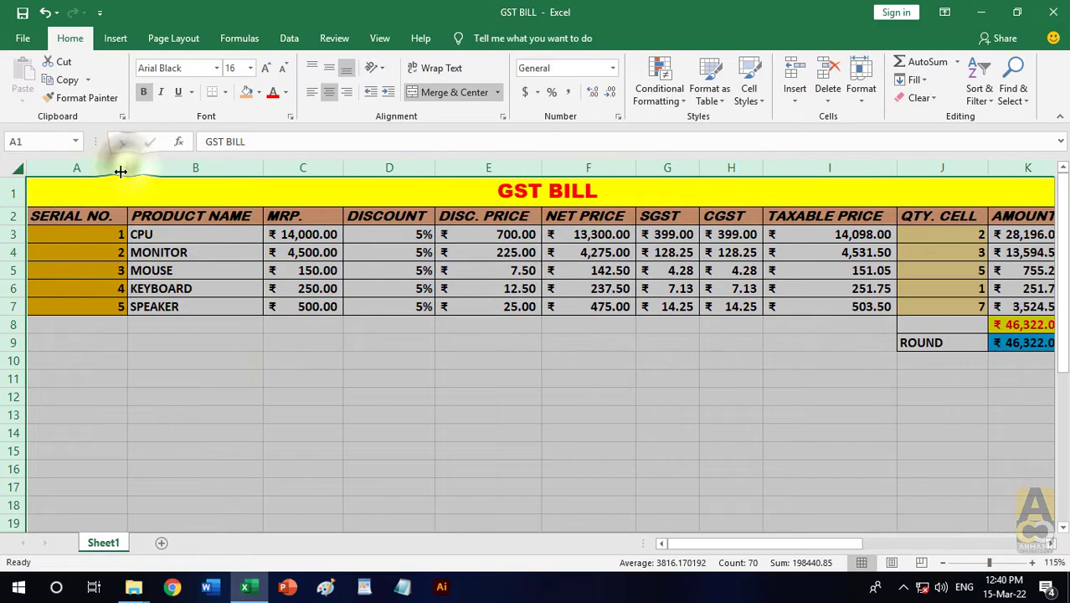
{"action": "scroll", "coordinate": [220, 375], "scroll_direction": "down", "scroll_amount": 2, "text": "ctrl"}
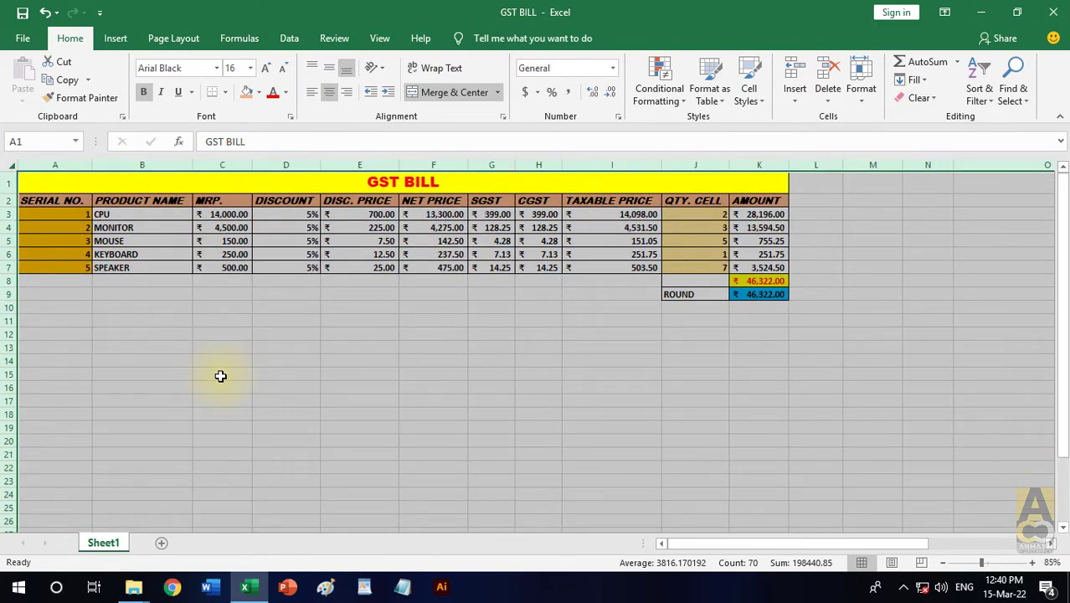
{"action": "scroll", "coordinate": [220, 376], "scroll_direction": "up", "scroll_amount": 1, "text": "ctrl"}
{"action": "left_click", "coordinate": [220, 376]}
- Copy the bill table A1:K9 and paste only its formatting starting at cell A15
{"action": "mouse_move", "coordinate": [59, 187]}
{"action": "left_mouse_down"}
{"action": "mouse_move", "coordinate": [251, 188]}
{"action": "mouse_move", "coordinate": [722, 313]}
{"action": "left_mouse_up"}
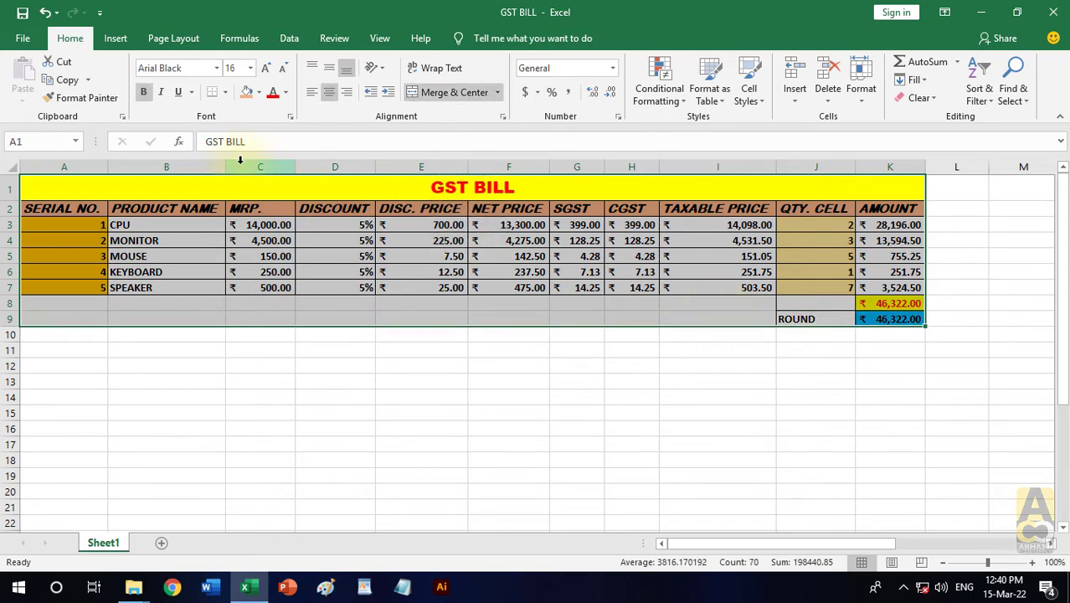
{"action": "left_click", "coordinate": [62, 80]}
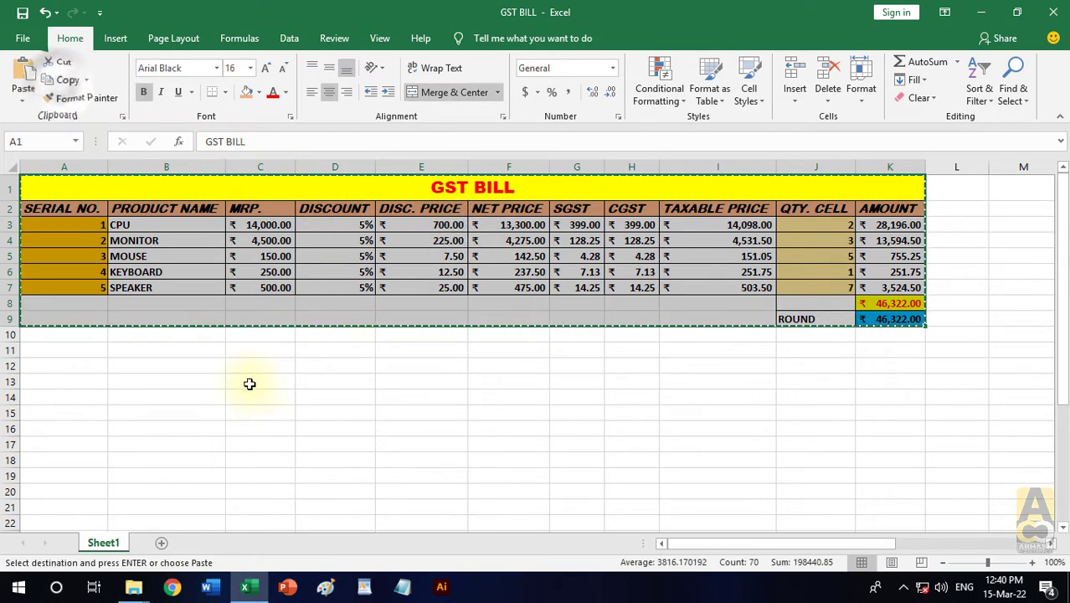
{"action": "left_click", "coordinate": [38, 412]}
{"action": "left_click", "coordinate": [23, 102]}
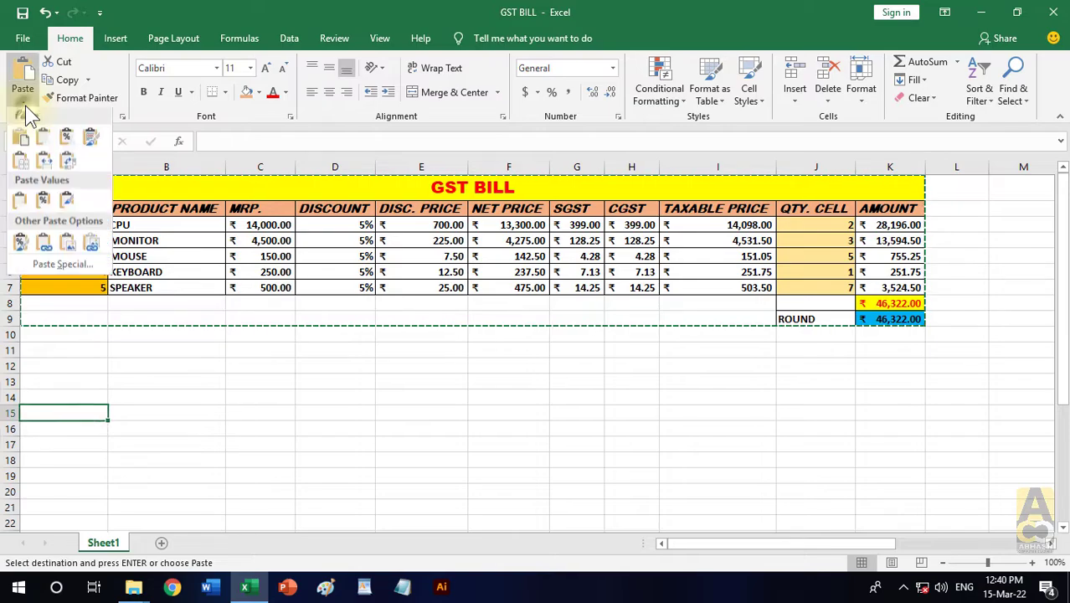
{"action": "left_click", "coordinate": [22, 244]}
{"action": "scroll", "coordinate": [658, 422], "scroll_direction": "down", "scroll_amount": 1}
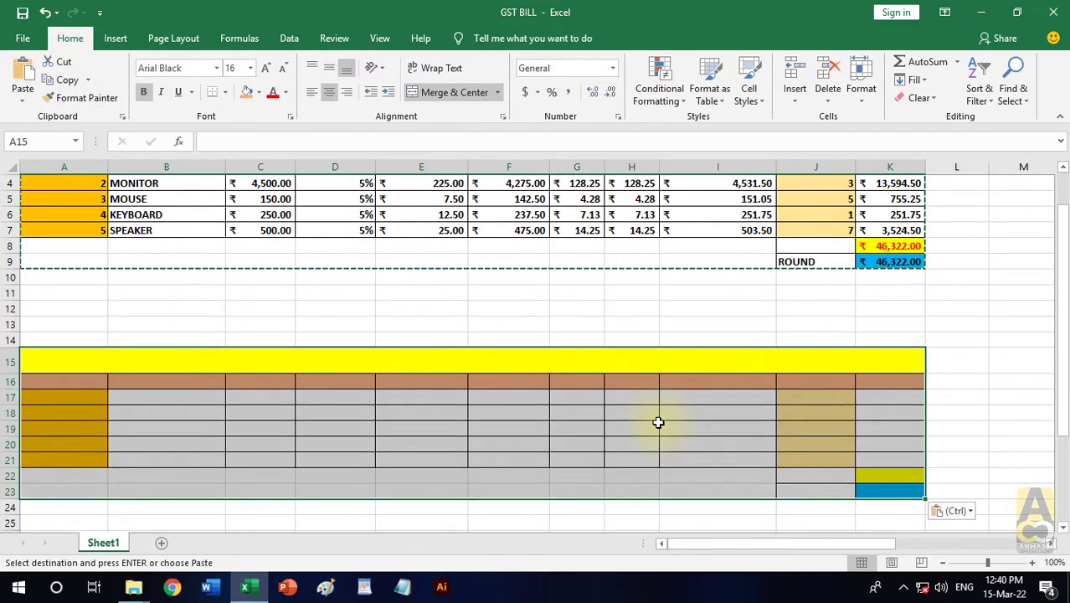
{"action": "scroll", "coordinate": [658, 423], "scroll_direction": "down", "scroll_amount": 1, "text": "ctrl"}
{"action": "left_click", "coordinate": [923, 401]}
{"action": "scroll", "coordinate": [922, 401], "scroll_direction": "up", "scroll_amount": 1}
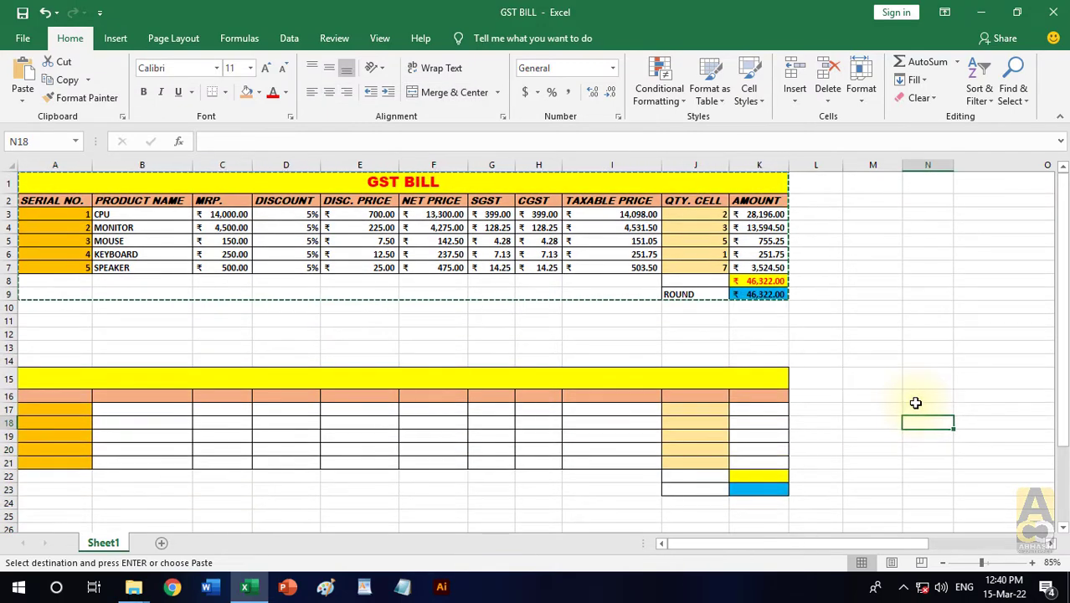
- Enter "abhash computer classes" as the title in the merged row 15 of the formatted copy
{"action": "left_click", "coordinate": [458, 386]}
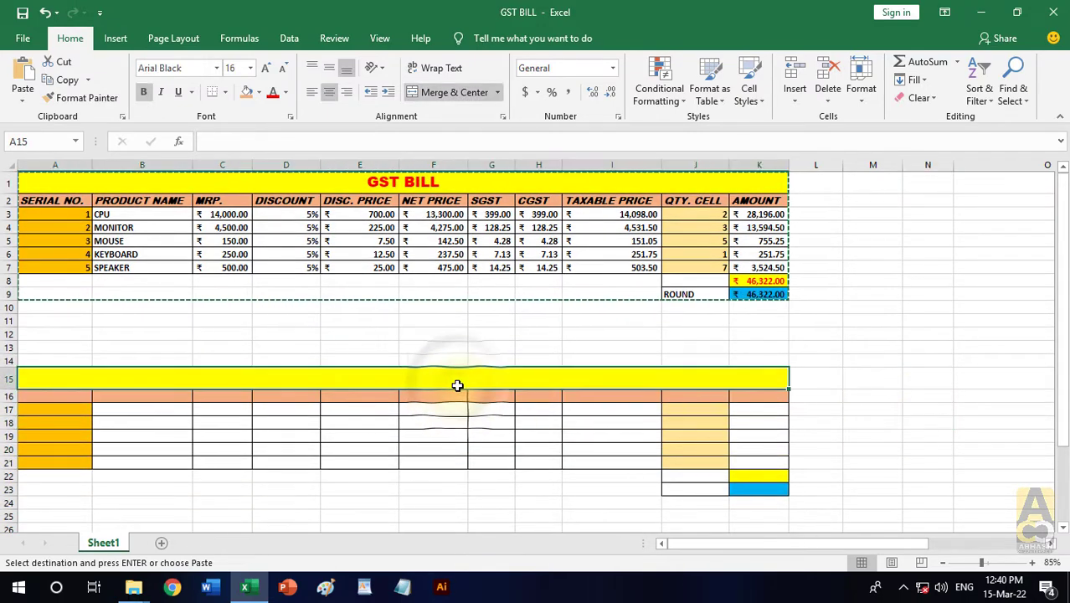
{"action": "type", "text": "abha"}
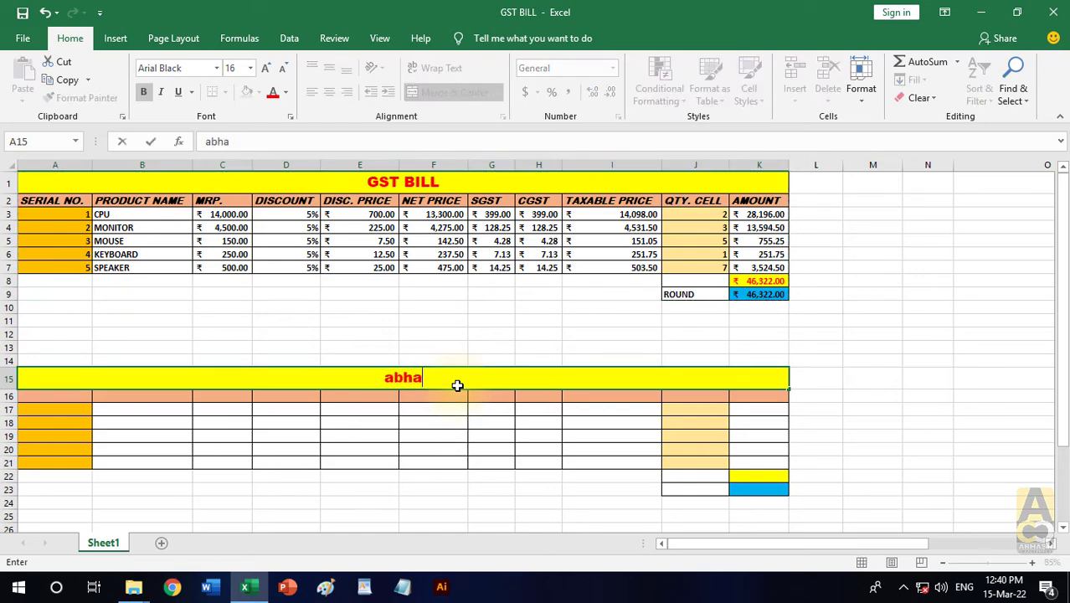
{"action": "type", "text": "sh com"}
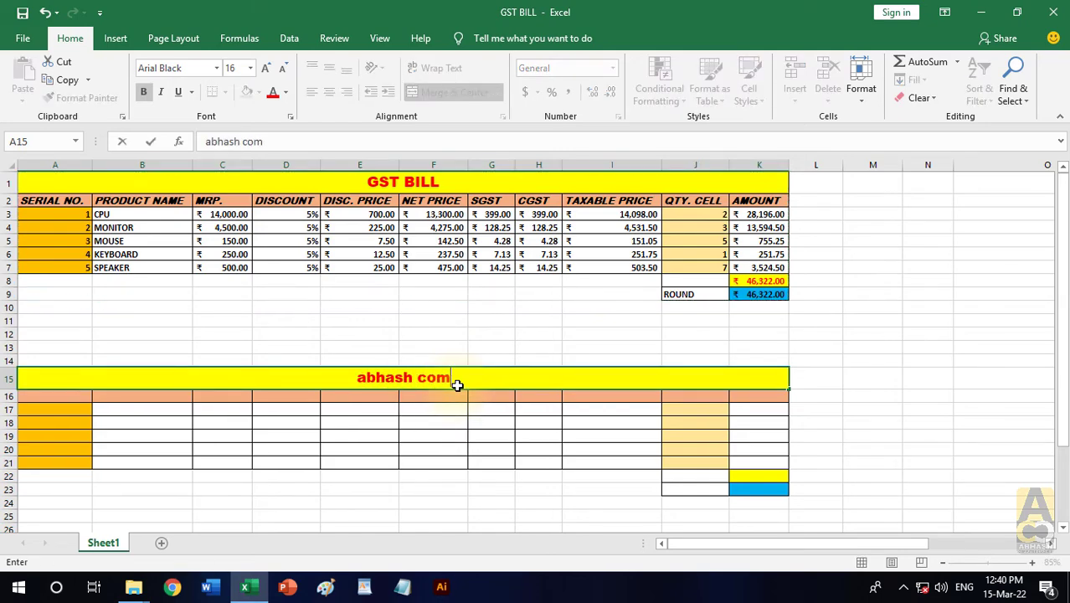
{"action": "type", "text": "puter c"}
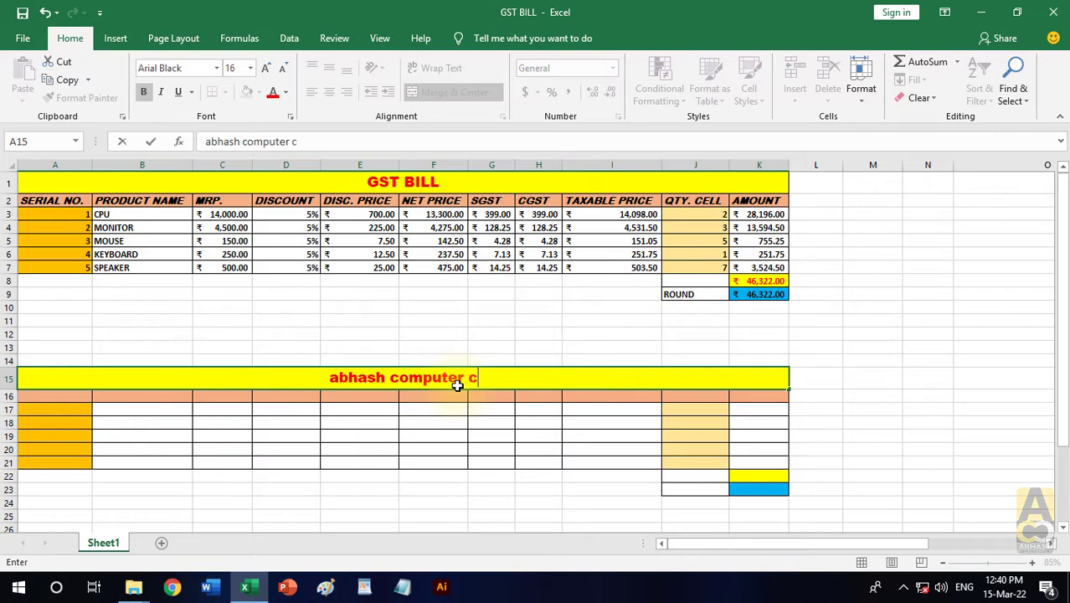
{"action": "type", "text": "lasses"}
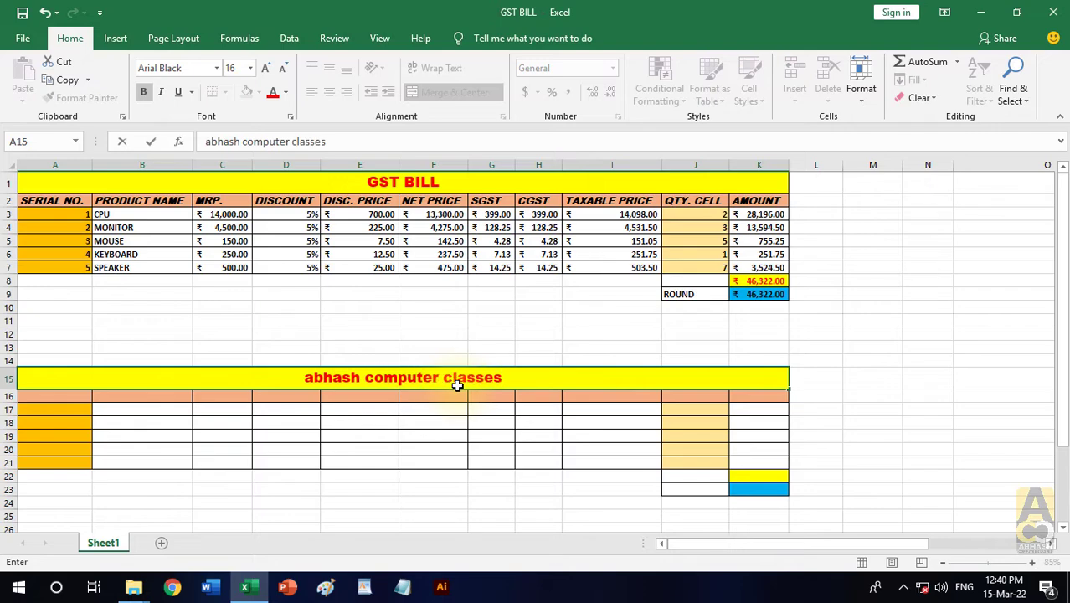
{"action": "left_click", "coordinate": [543, 343]}
{"action": "left_click", "coordinate": [509, 379]}
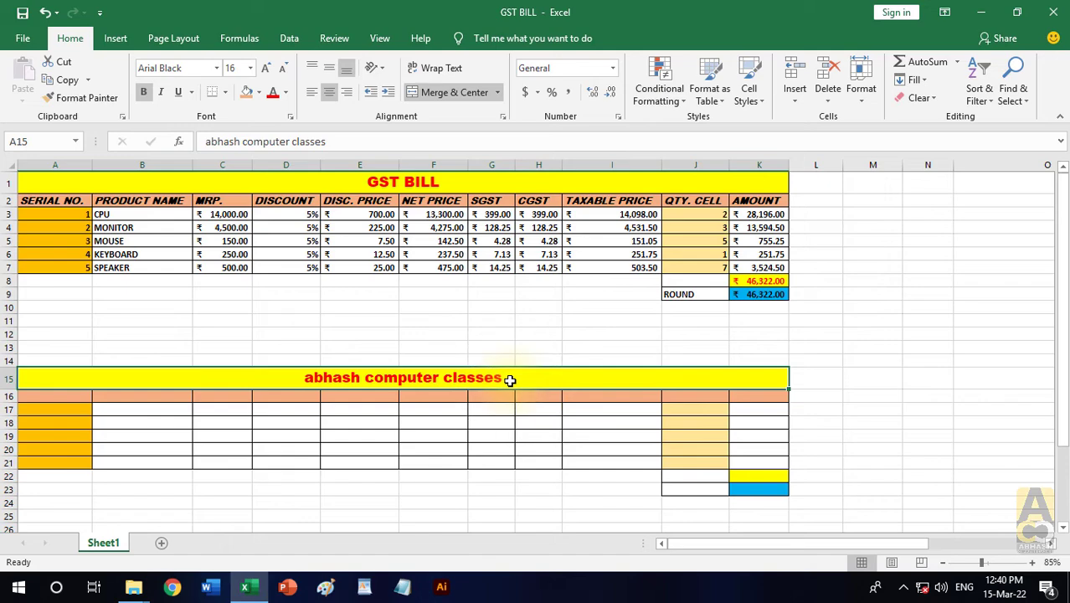
- Enter "sl no." as the first header in A16 and look over the other empty formatted cells
{"action": "left_click", "coordinate": [72, 397]}
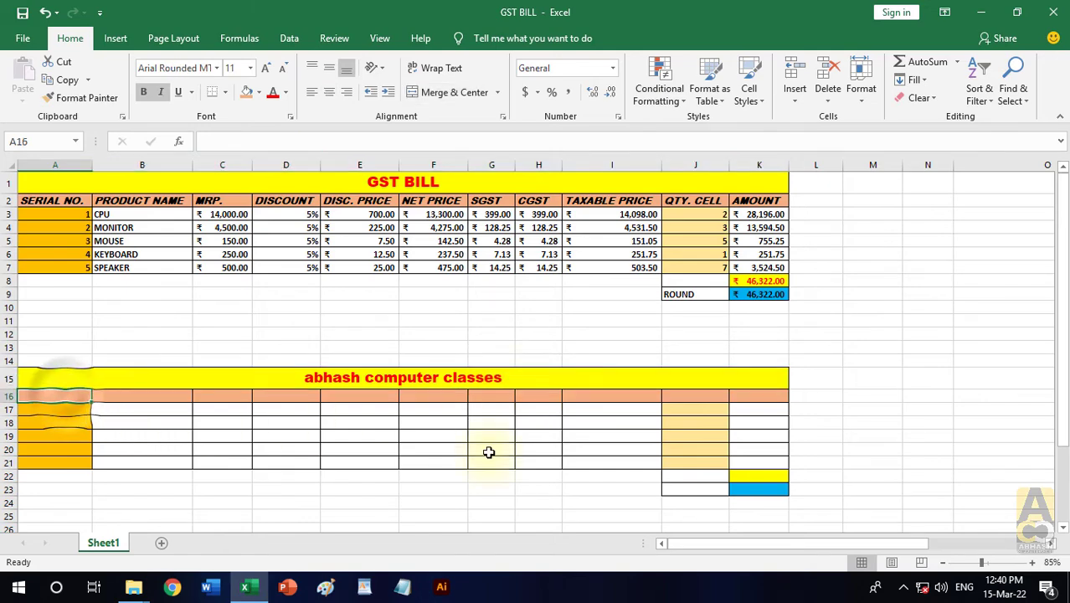
{"action": "type", "text": "s"}
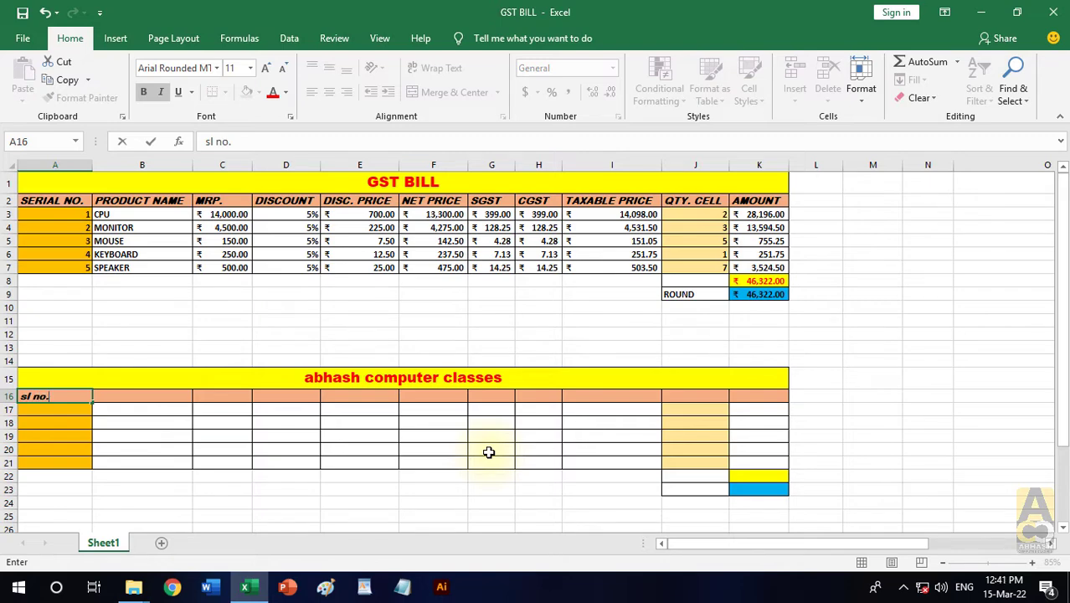
{"action": "type", "text": "l no."}
{"action": "key", "text": "Return"}
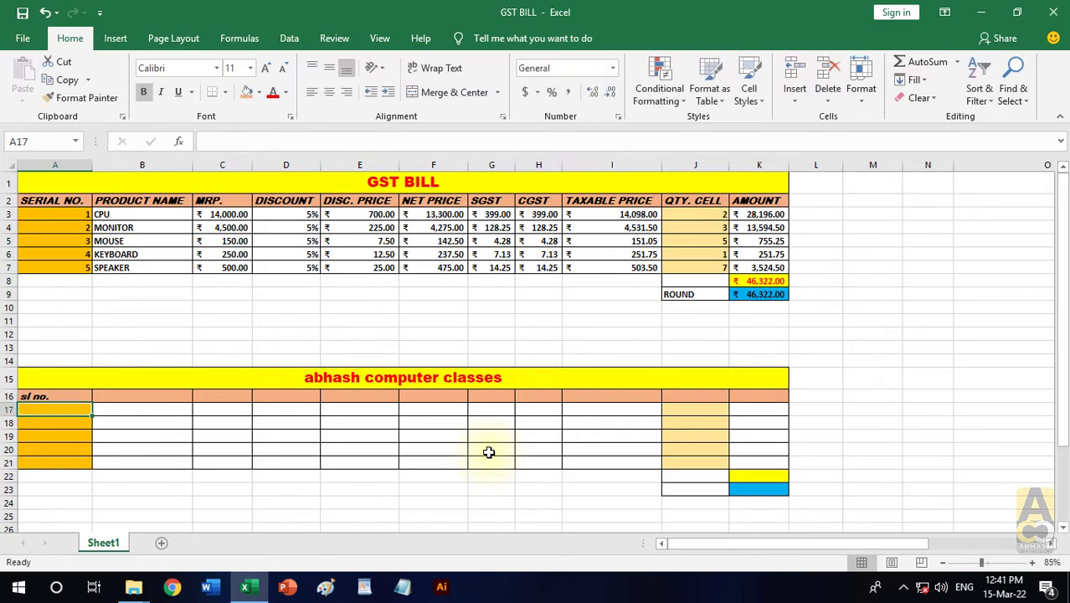
{"action": "left_click", "coordinate": [62, 396]}
{"action": "left_click", "coordinate": [134, 397]}
{"action": "left_click", "coordinate": [231, 396]}
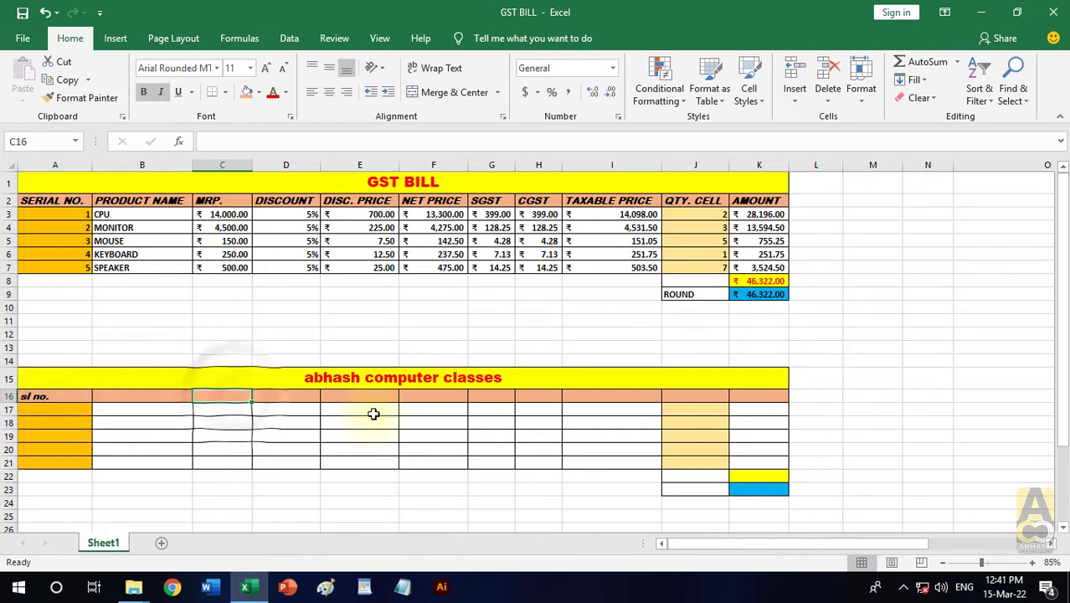
{"action": "left_click", "coordinate": [772, 478]}
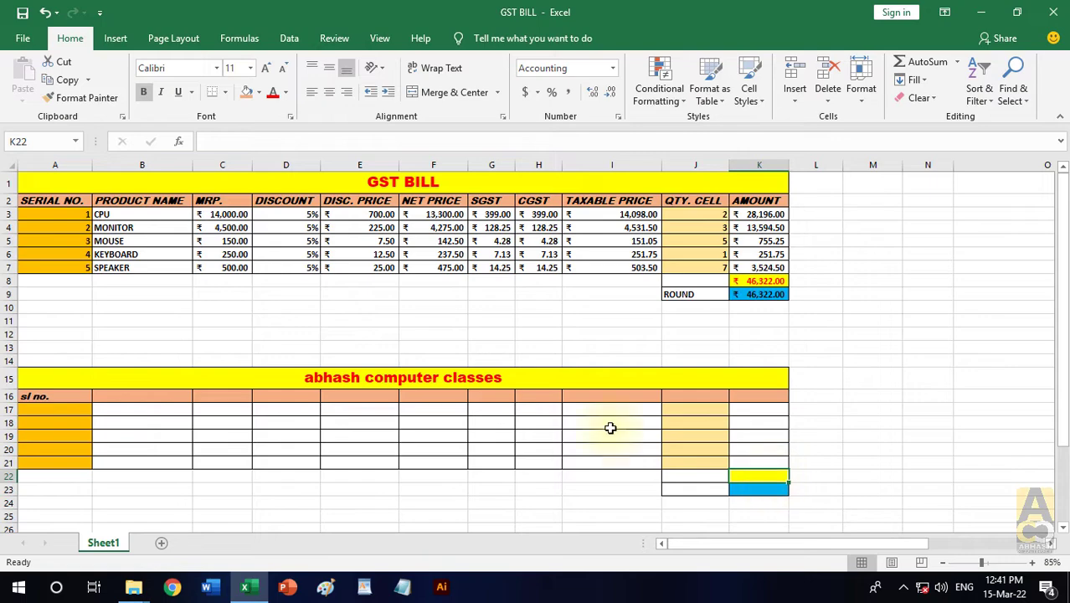
- Clear all contents and formatting from A14:K24 to remove the formatting-only copy
{"action": "left_click_drag", "start_coordinate": [67, 367], "coordinate": [759, 503]}
{"action": "left_click", "coordinate": [925, 118]}
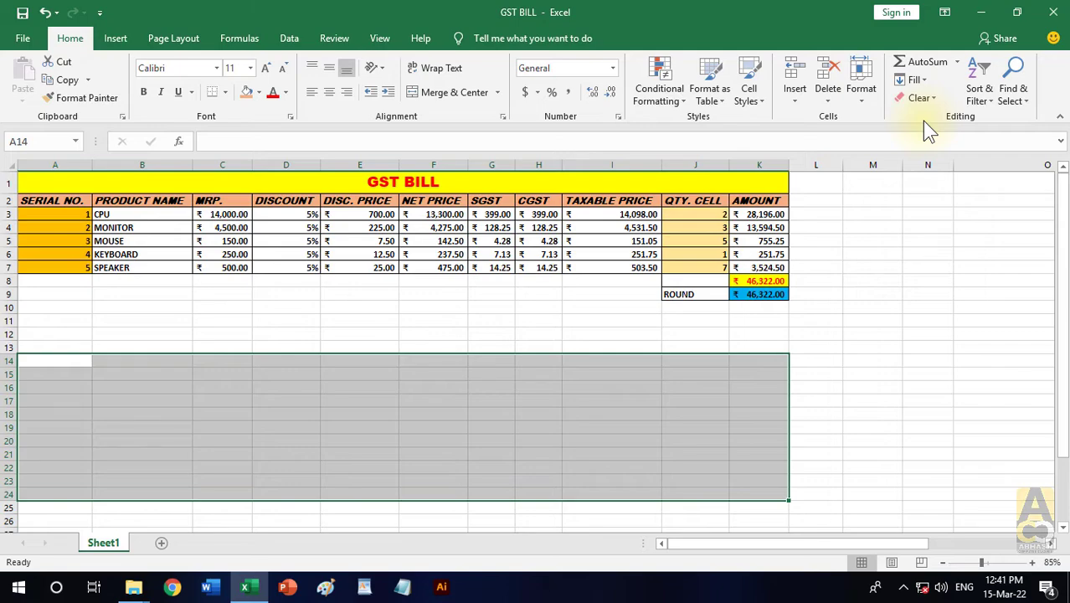
{"action": "left_click", "coordinate": [604, 331]}
- Copy the bill table A1:K9 and paste it as links to the original starting at cell A14
{"action": "left_click", "coordinate": [365, 189]}
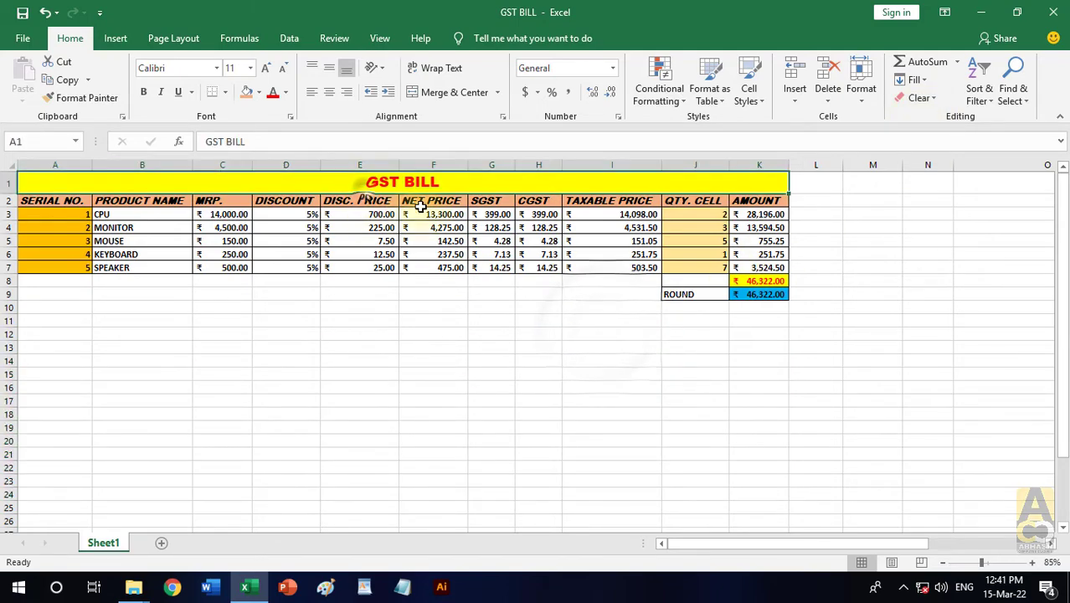
{"action": "left_click_drag", "start_coordinate": [421, 206], "coordinate": [607, 292]}
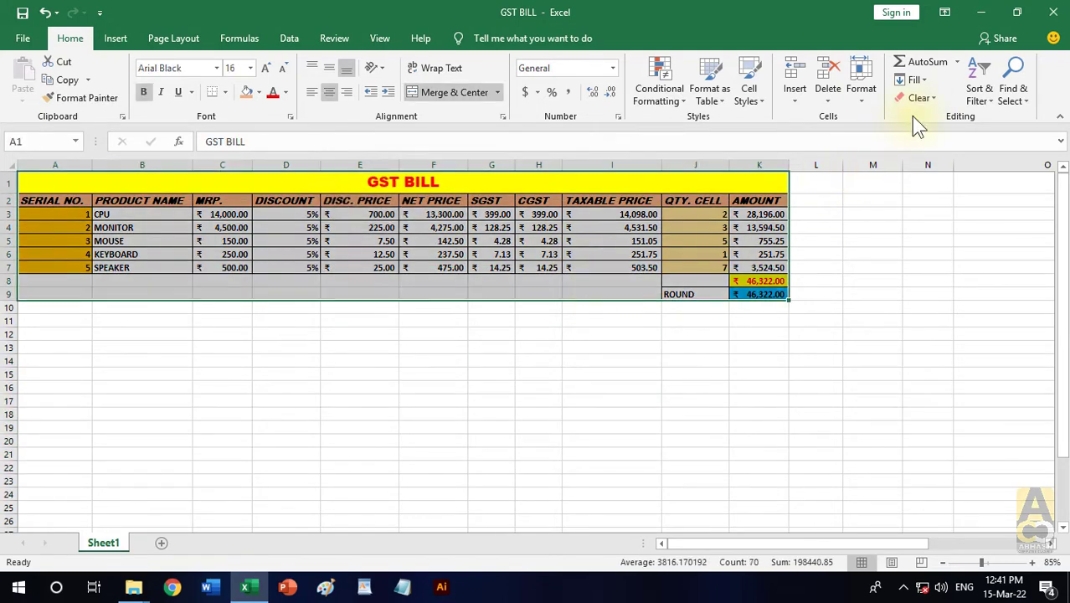
{"action": "left_click", "coordinate": [52, 79]}
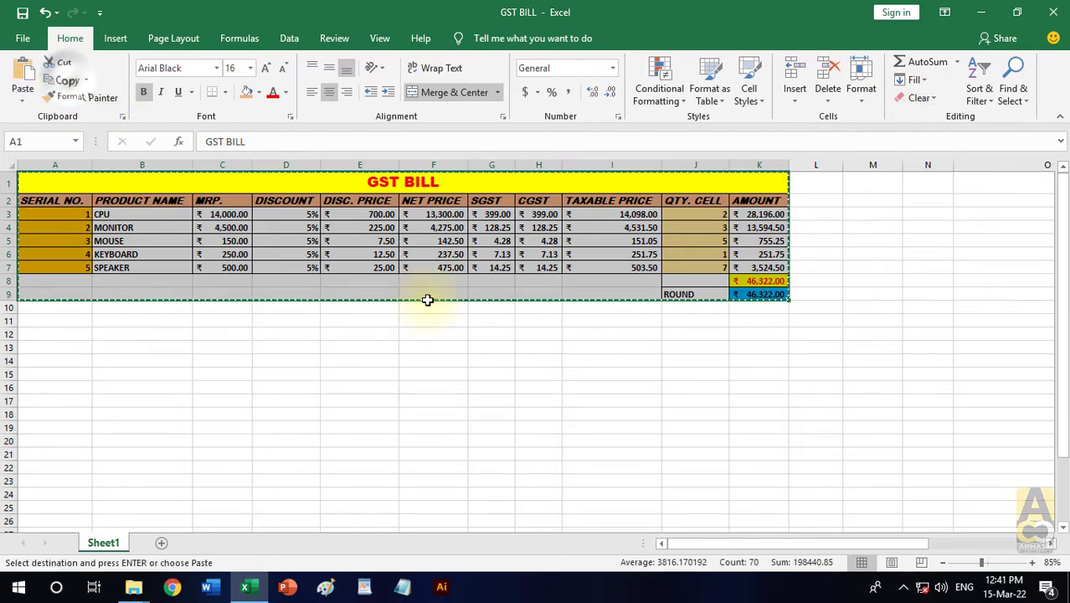
{"action": "left_click", "coordinate": [59, 361]}
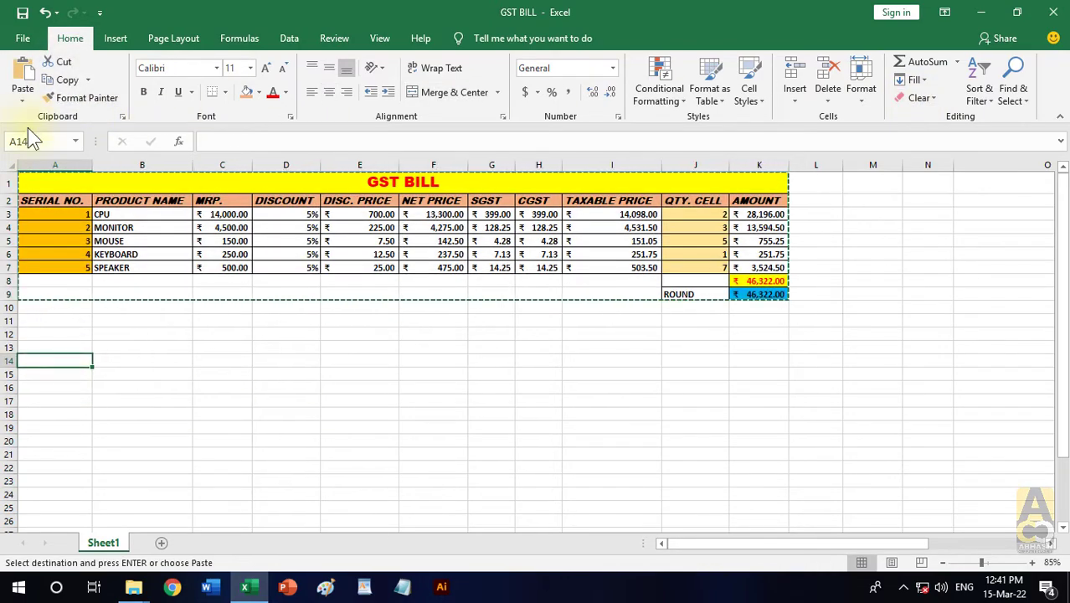
{"action": "left_click", "coordinate": [22, 99]}
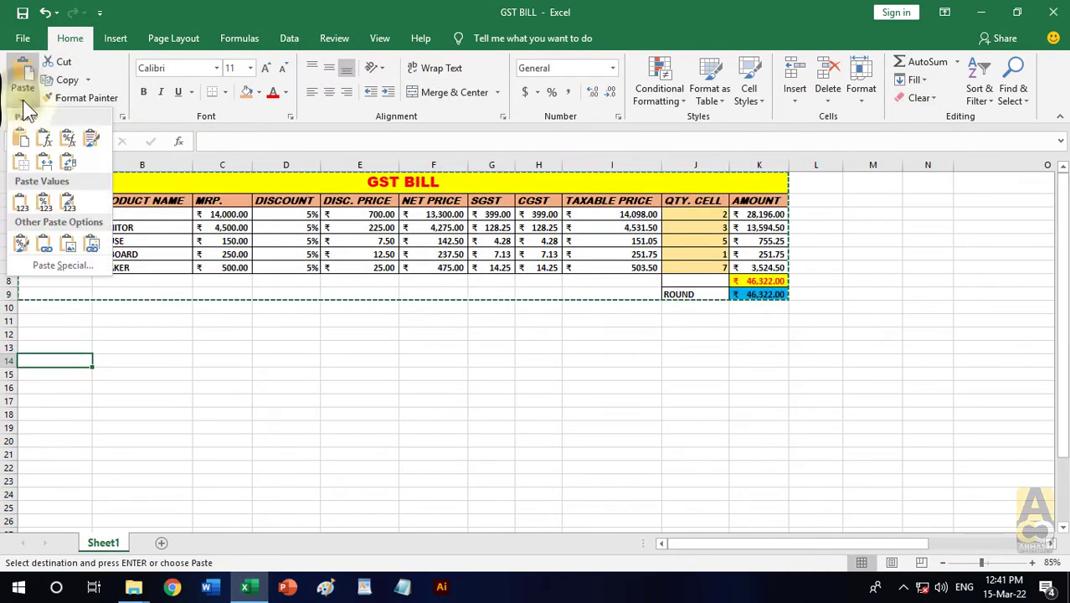
{"action": "left_click", "coordinate": [45, 243]}
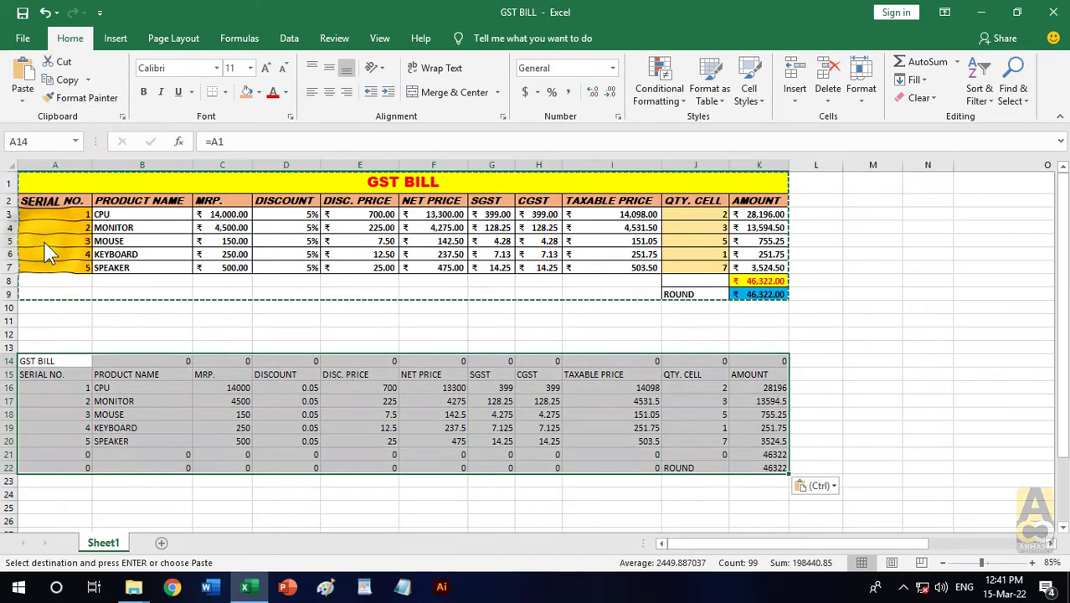
{"action": "key", "text": "Escape"}
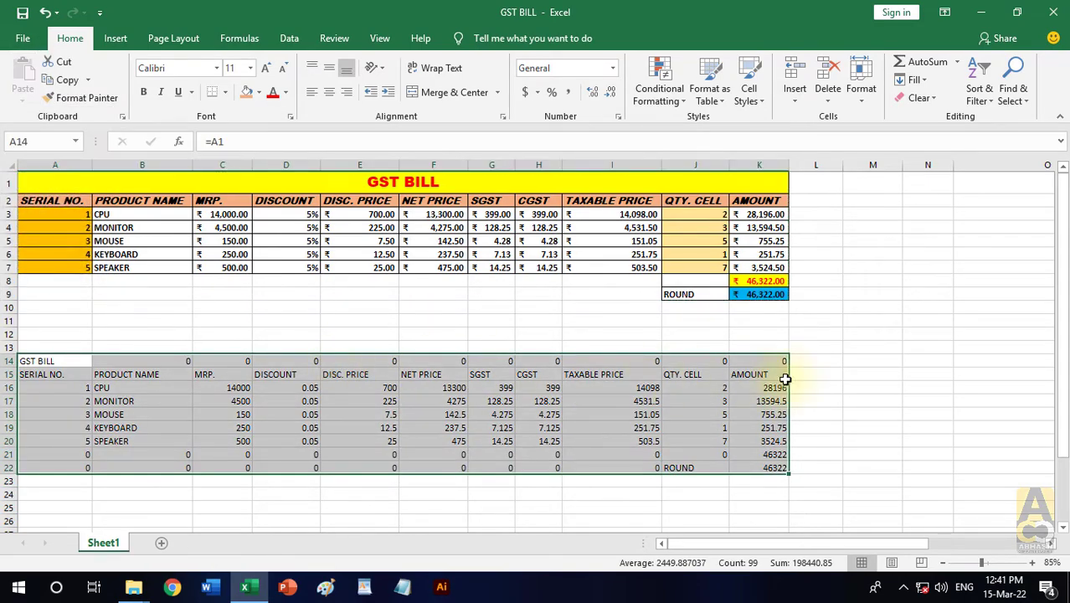
{"action": "left_click", "coordinate": [852, 374]}
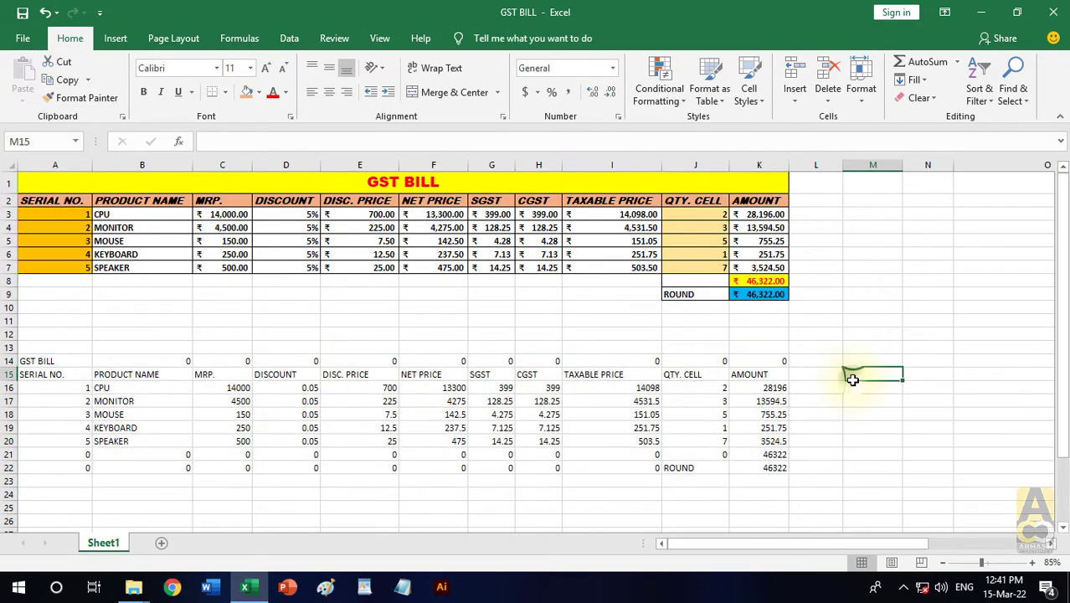
{"action": "left_click", "coordinate": [51, 361]}
{"action": "left_click", "coordinate": [50, 388]}
- Change the original table's title in A1 to "ABHASH COMPUTER CLASSES"
{"action": "left_click", "coordinate": [403, 184]}
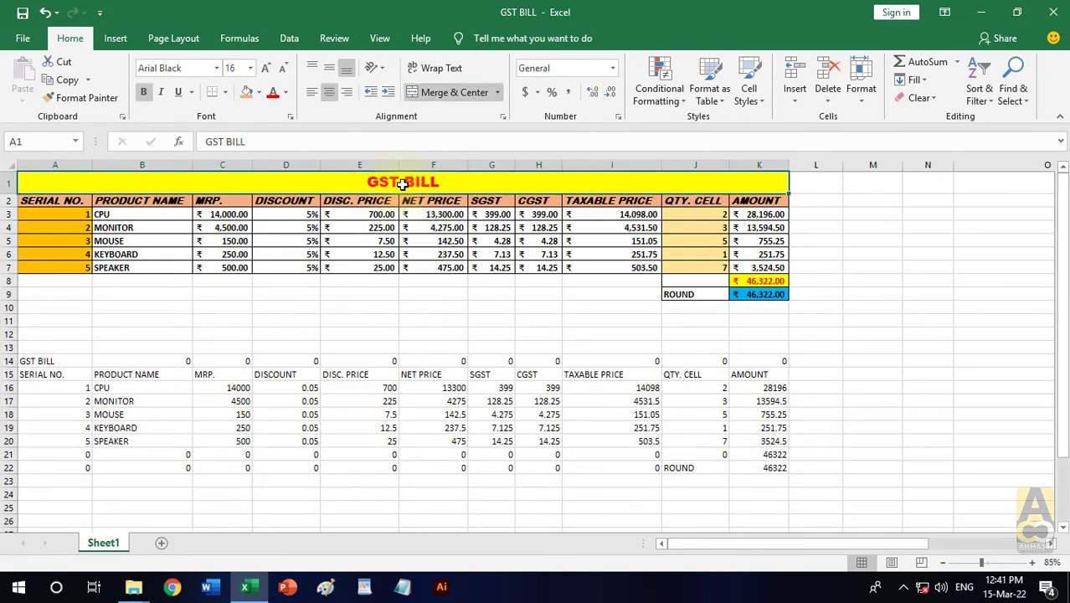
{"action": "type", "text": "ABHASH"}
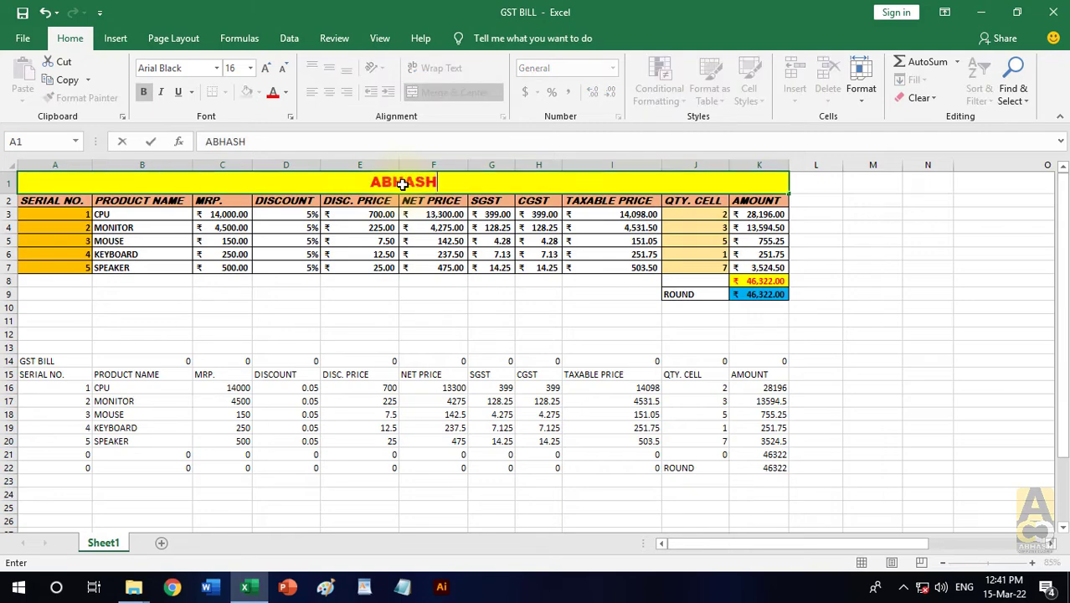
{"action": "type", "text": " COMPU"}
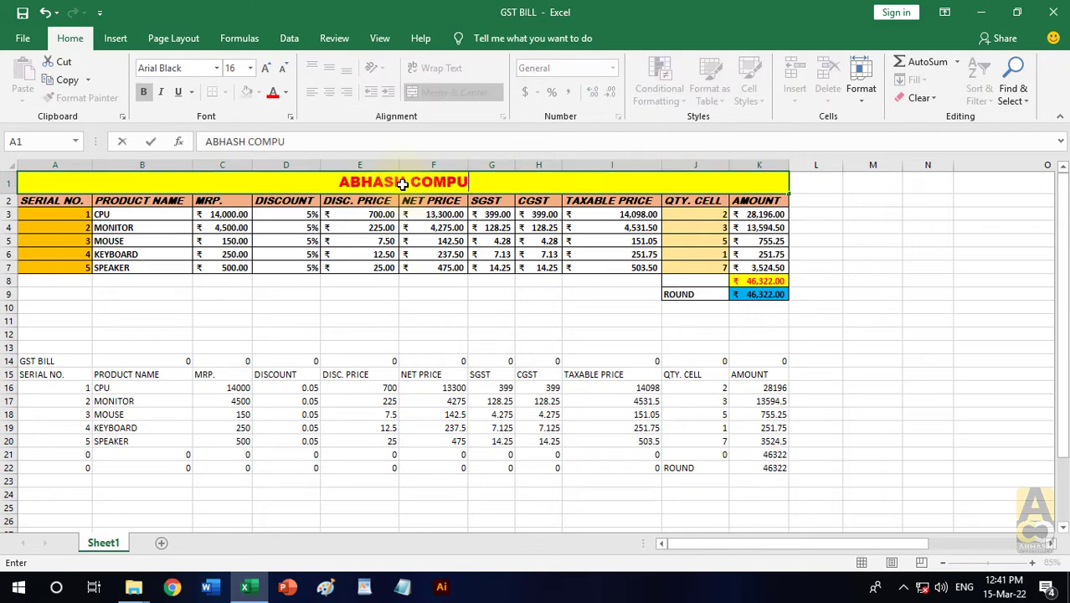
{"action": "type", "text": "TER CLASSES"}
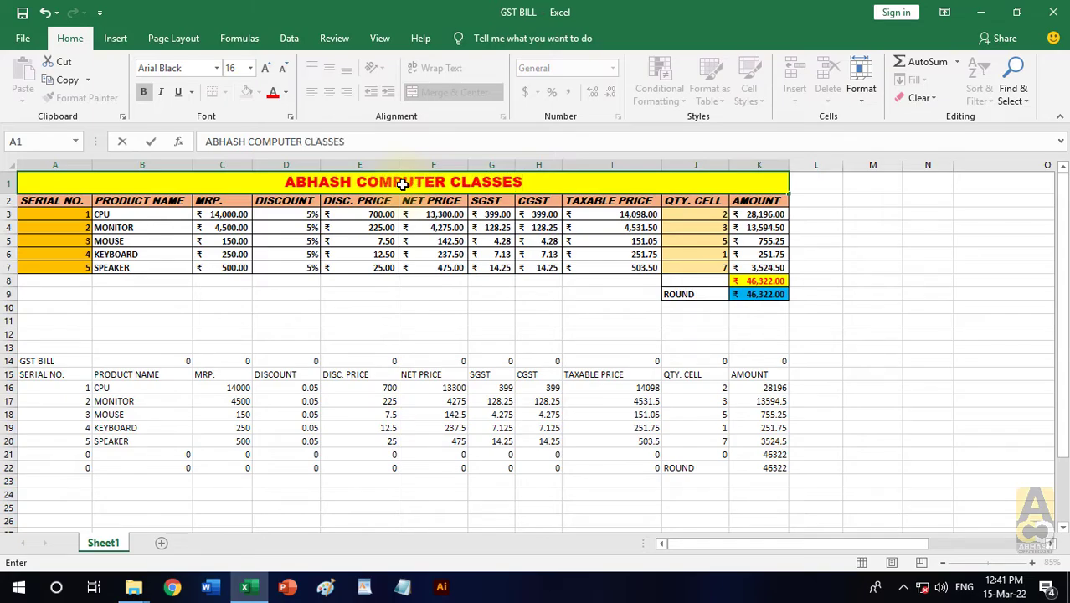
{"action": "key", "text": "Return"}
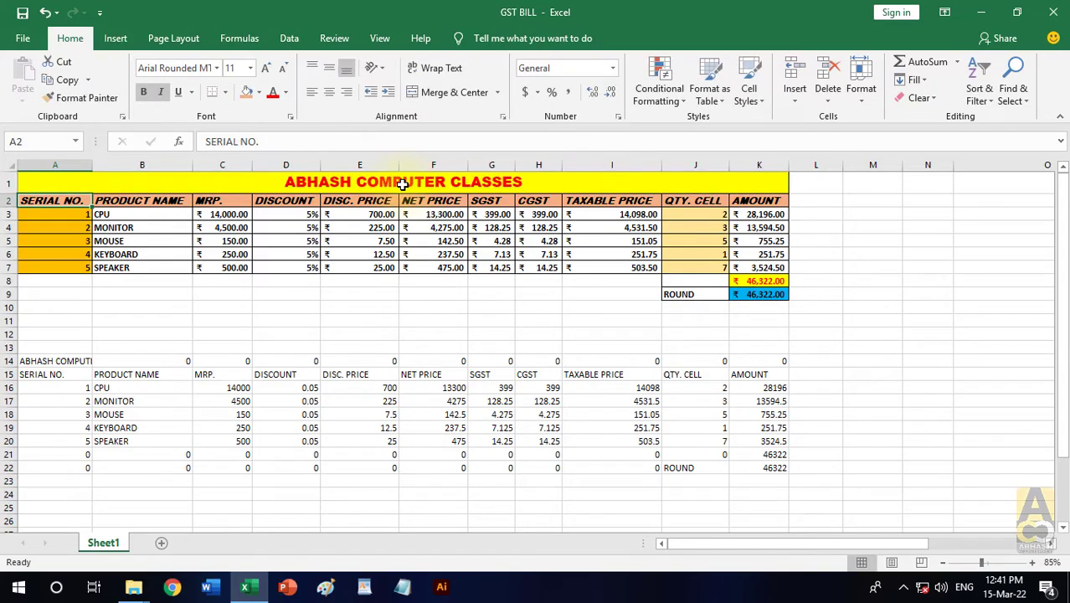
- Check the link formulas behind the title and header cells of the linked copy in rows 14 and 15
{"action": "left_click", "coordinate": [67, 360]}
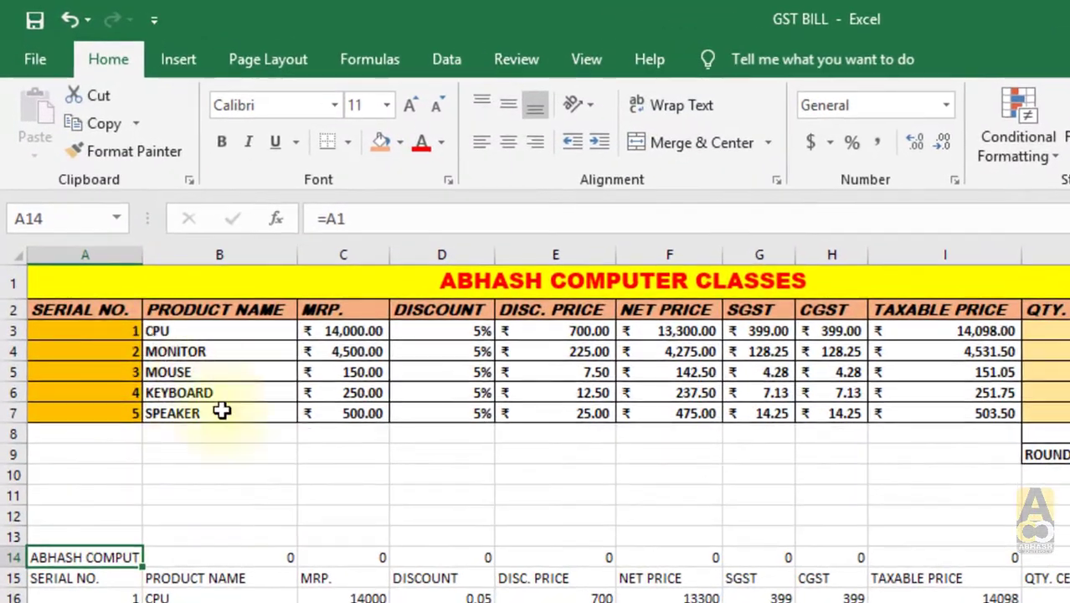
{"action": "left_click", "coordinate": [92, 578]}
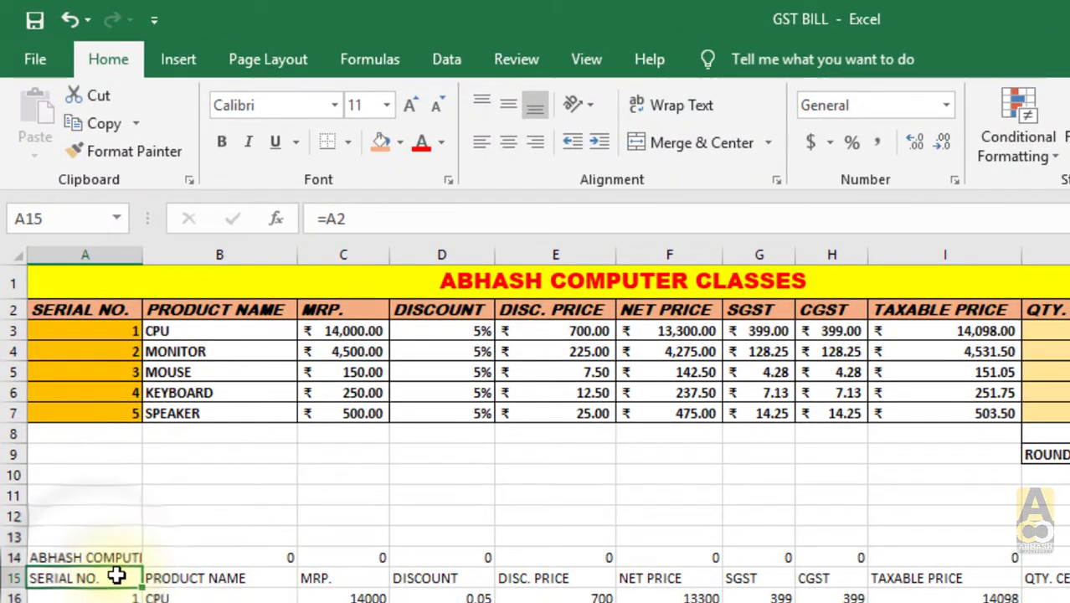
{"action": "left_click", "coordinate": [153, 577]}
{"action": "left_click", "coordinate": [115, 576]}
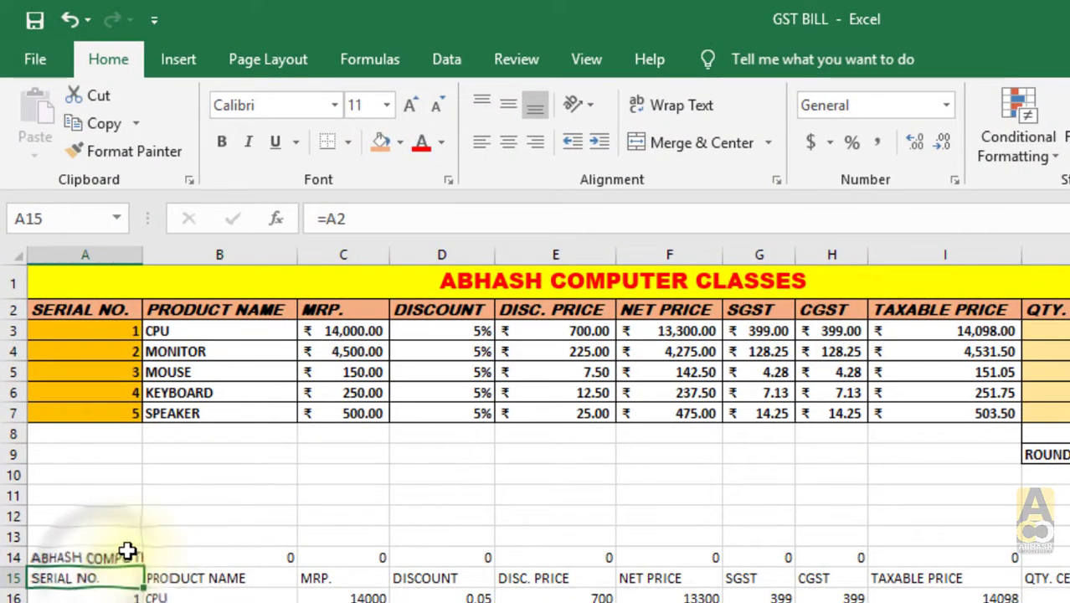
- Check the link formulas behind cells A14, H21 and B16 in the linked copy of the bill table
{"action": "left_click", "coordinate": [121, 557]}
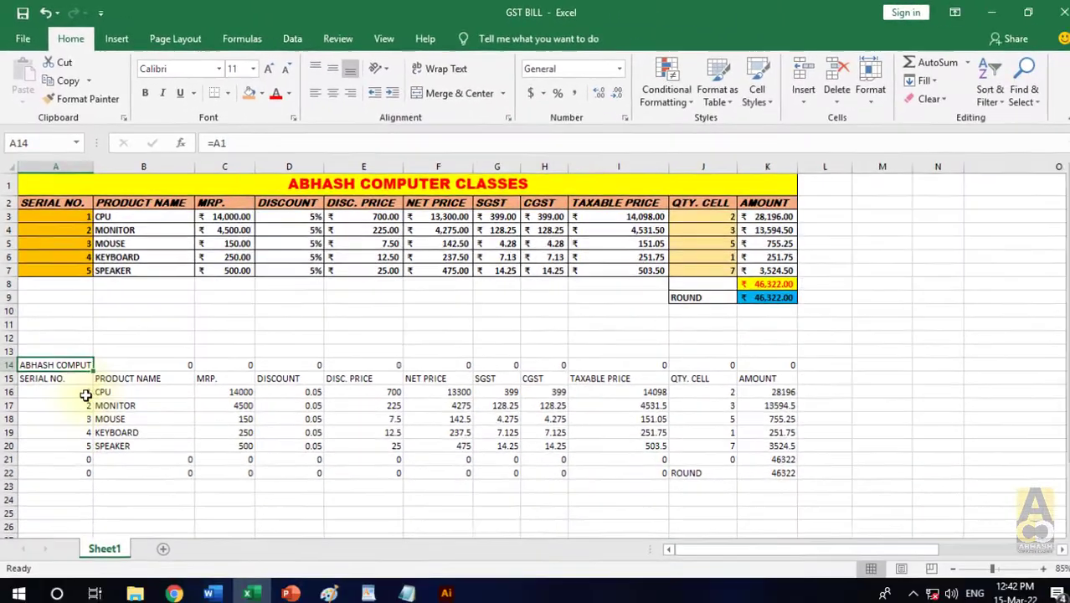
{"action": "left_click", "coordinate": [549, 456]}
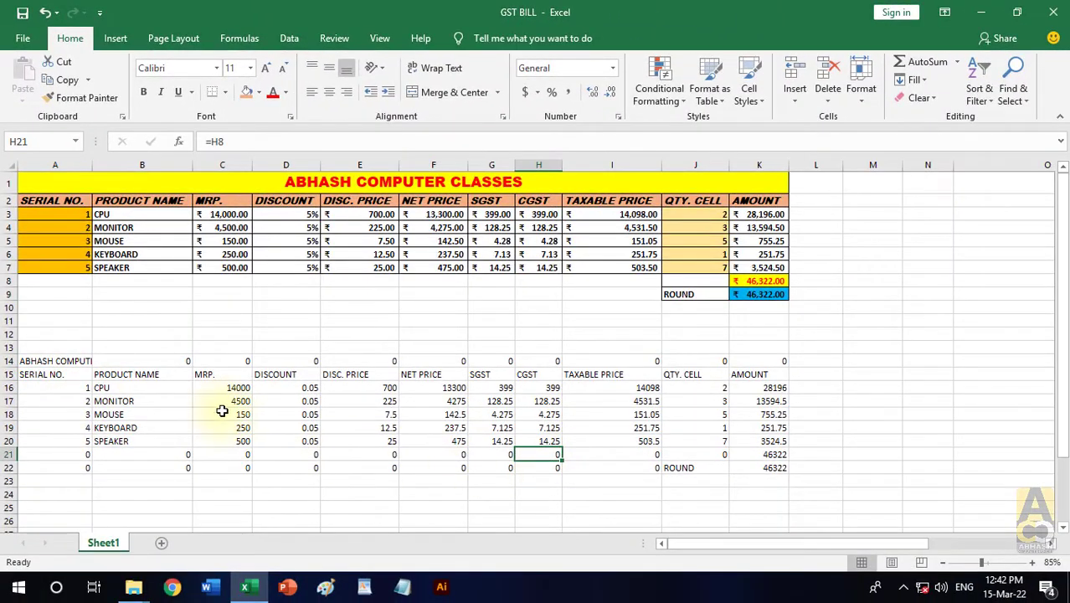
{"action": "left_click", "coordinate": [161, 379]}
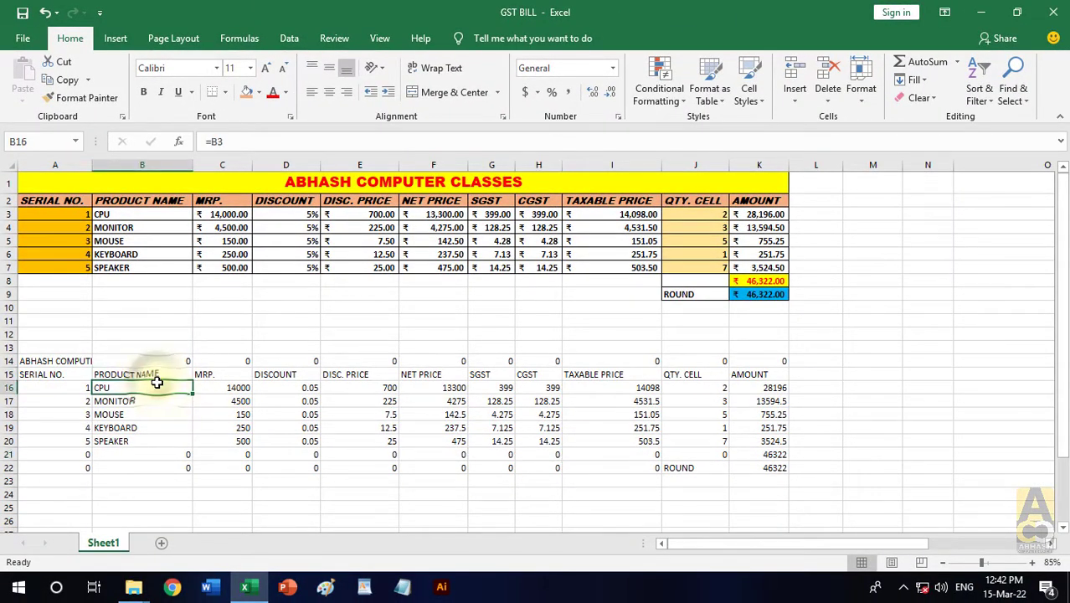
- Try overwriting the linked header in B15 with "HARDWARE" and undo that entry
{"action": "left_click", "coordinate": [157, 376]}
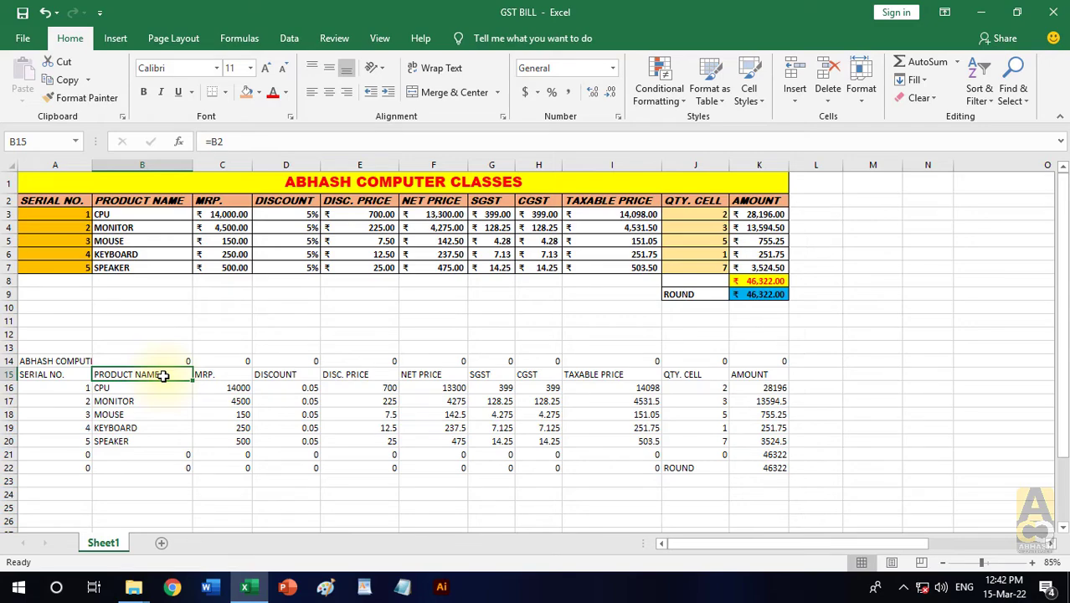
{"action": "type", "text": "HARDWARE"}
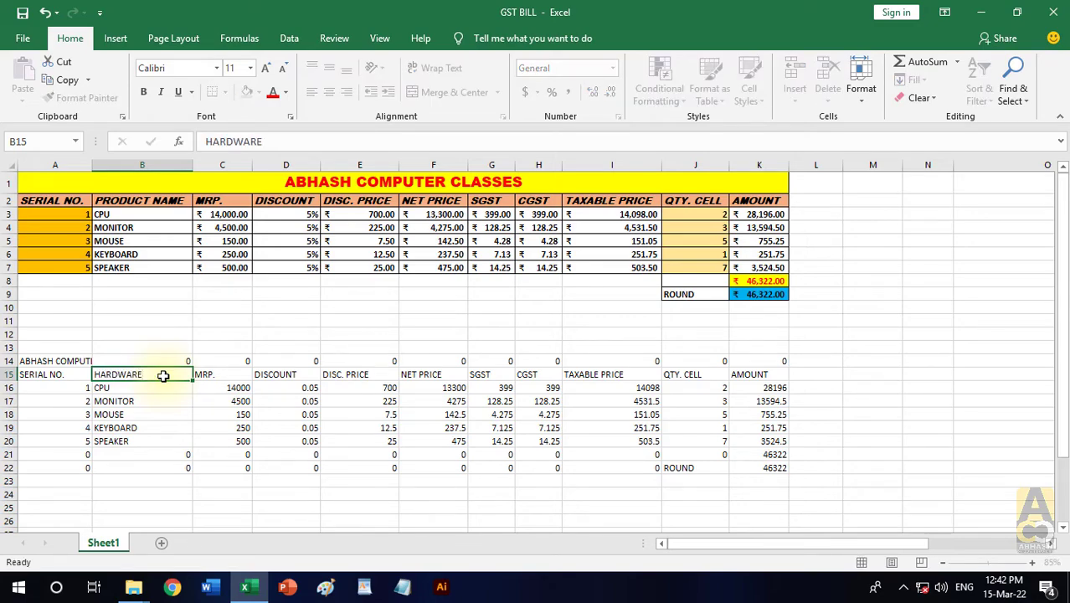
{"action": "key", "text": "Return"}
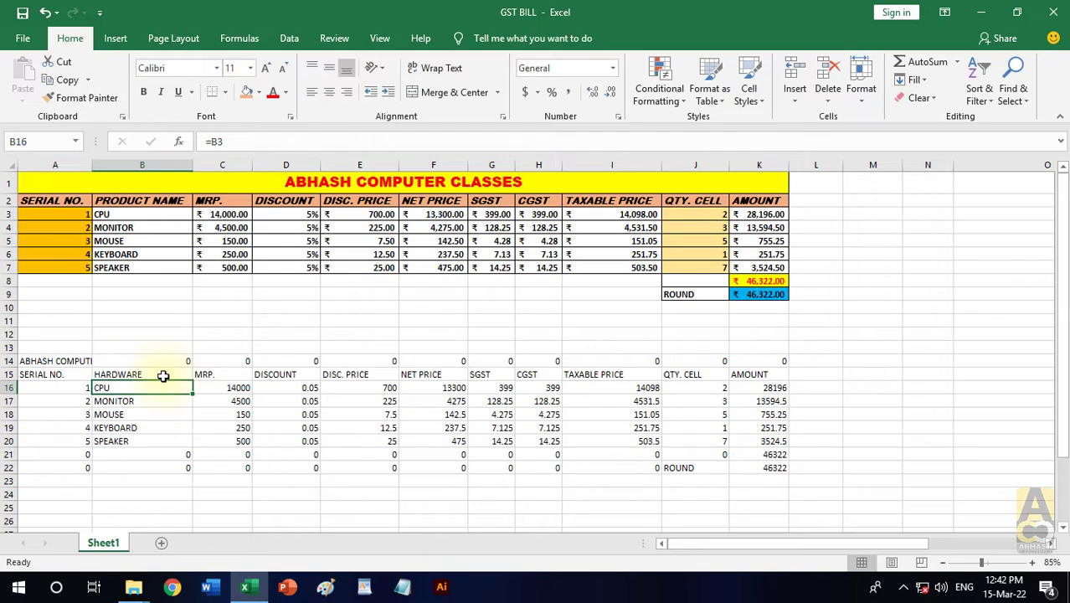
{"action": "key", "text": "ctrl+z"}
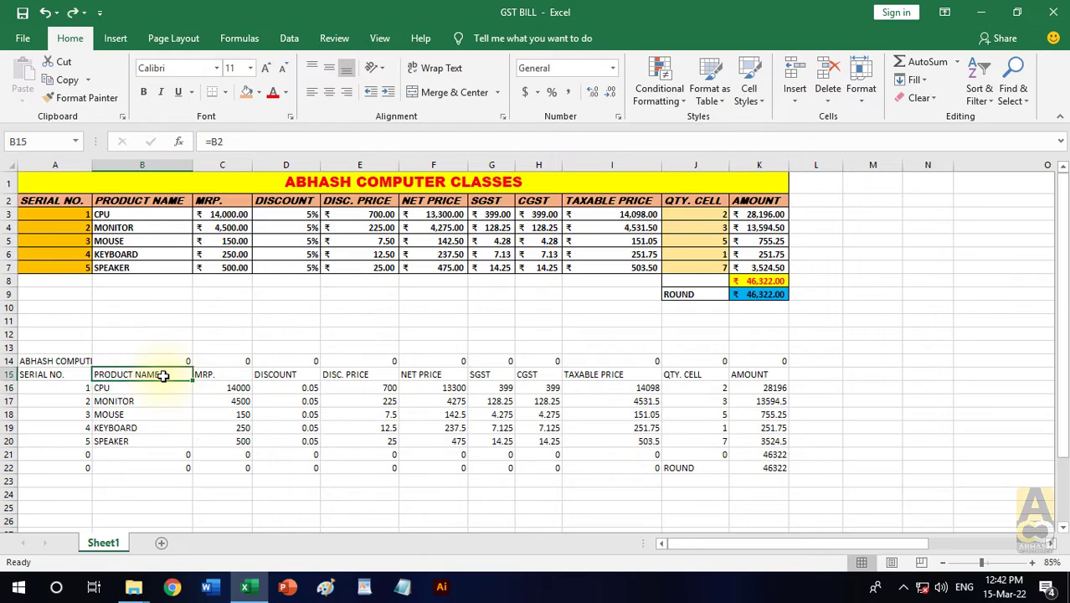
- Change the original table's PRODUCT NAME header in B2 to "HARDWARE"
{"action": "left_click", "coordinate": [157, 201]}
{"action": "type", "text": "HARD"}
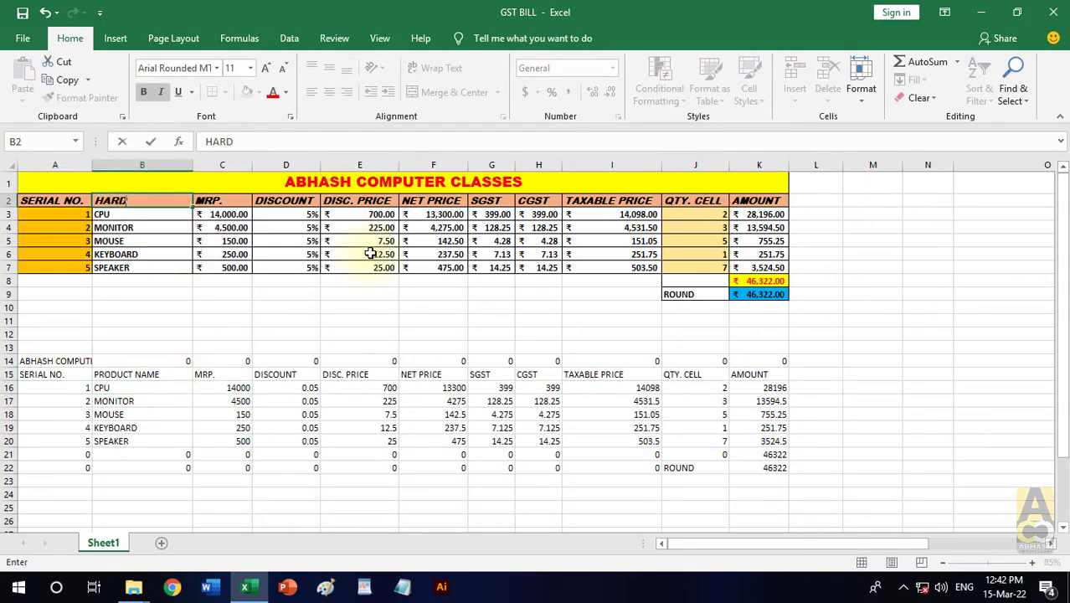
{"action": "type", "text": "WARE"}
{"action": "key", "text": "Return"}
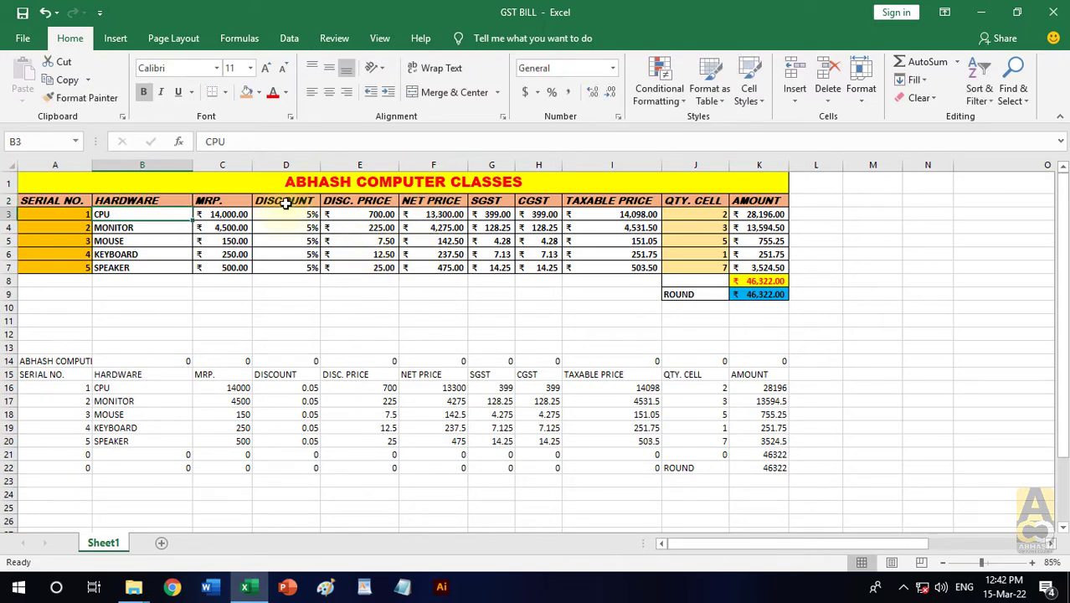
- Set the MRP of the CPU in C3 to 5000 and of the MOUSE in C5 to 500 in the original table
{"action": "left_click", "coordinate": [242, 212]}
{"action": "type", "text": "5"}
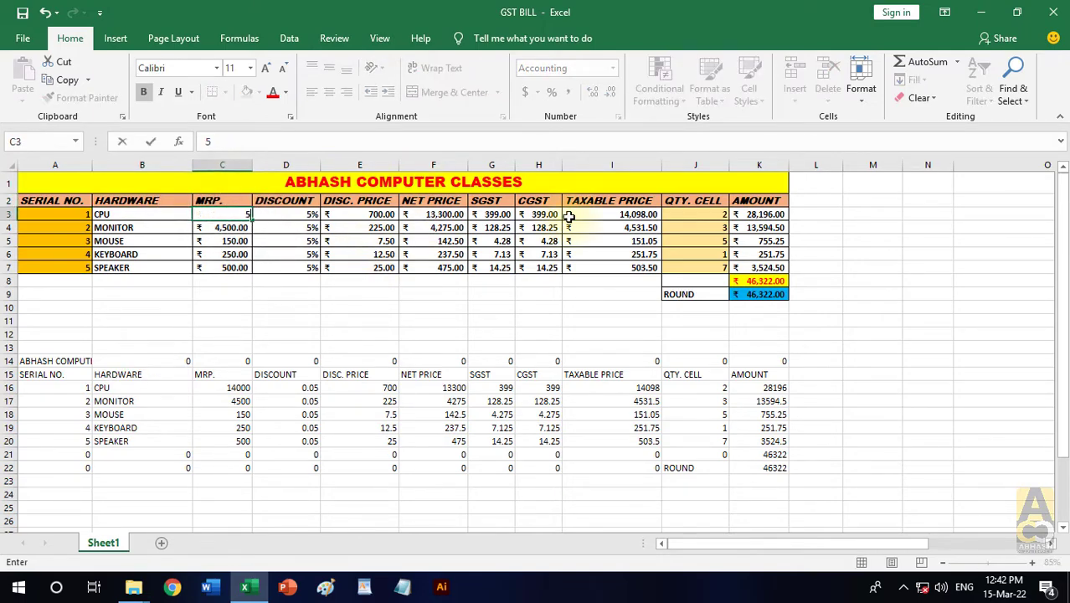
{"action": "type", "text": ",000"}
{"action": "key", "text": "Return"}
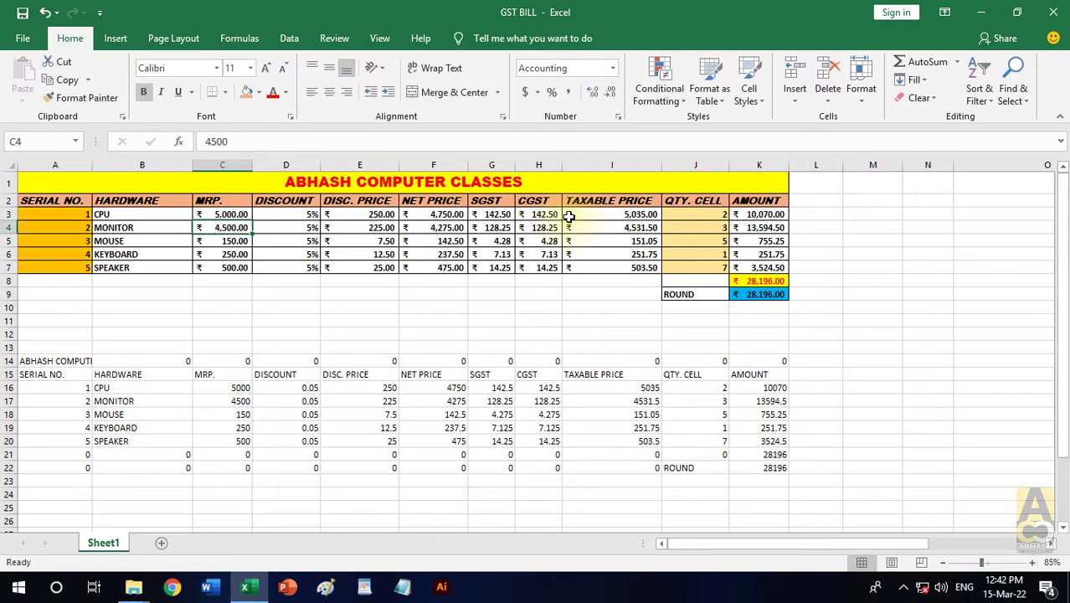
{"action": "key", "text": "Return"}
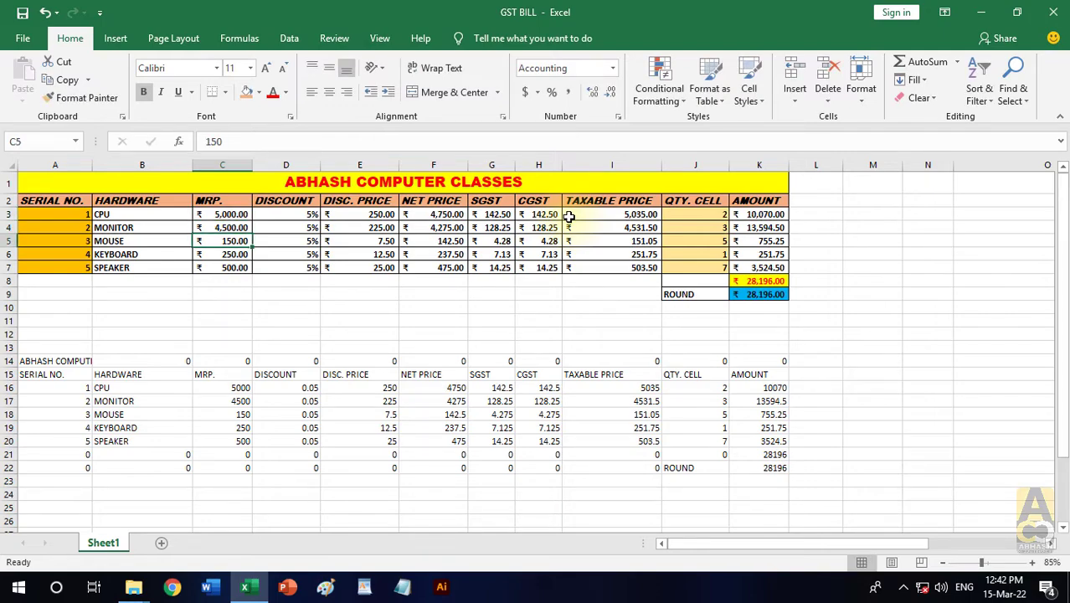
{"action": "type", "text": "500"}
{"action": "key", "text": "Return"}
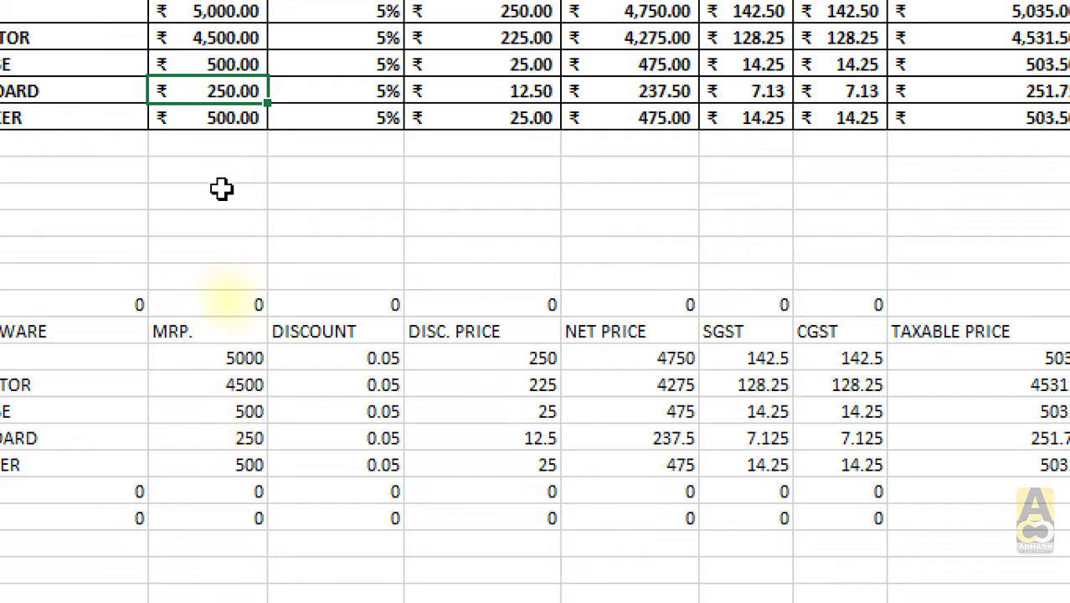
- Set the SPEAKER's MRP in C7 of the original table to 12500
{"action": "scroll", "coordinate": [215, 83], "scroll_direction": "up", "scroll_amount": 2}
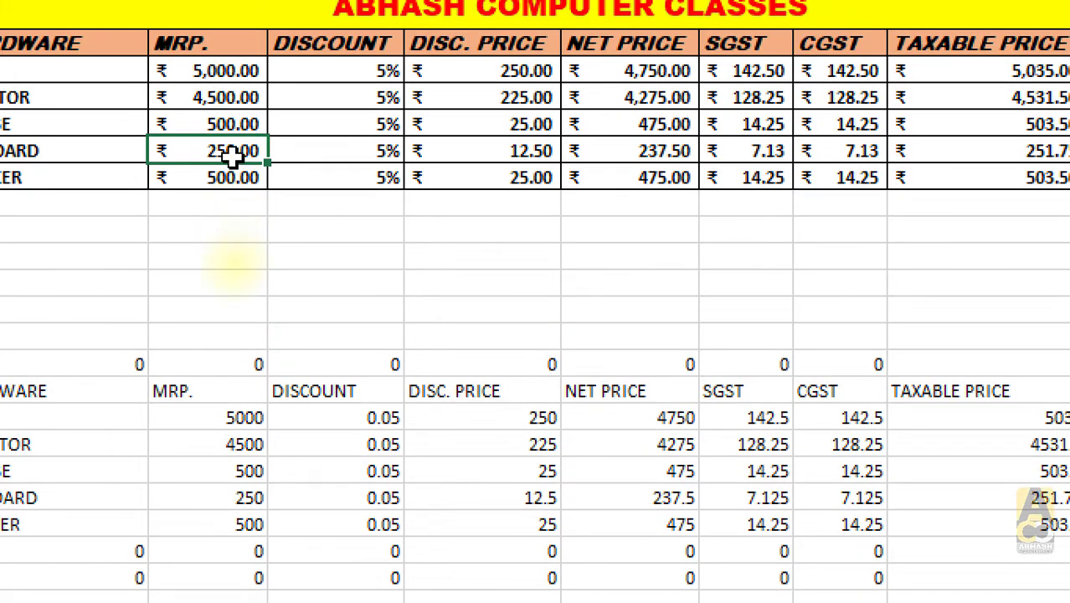
{"action": "left_click", "coordinate": [233, 183]}
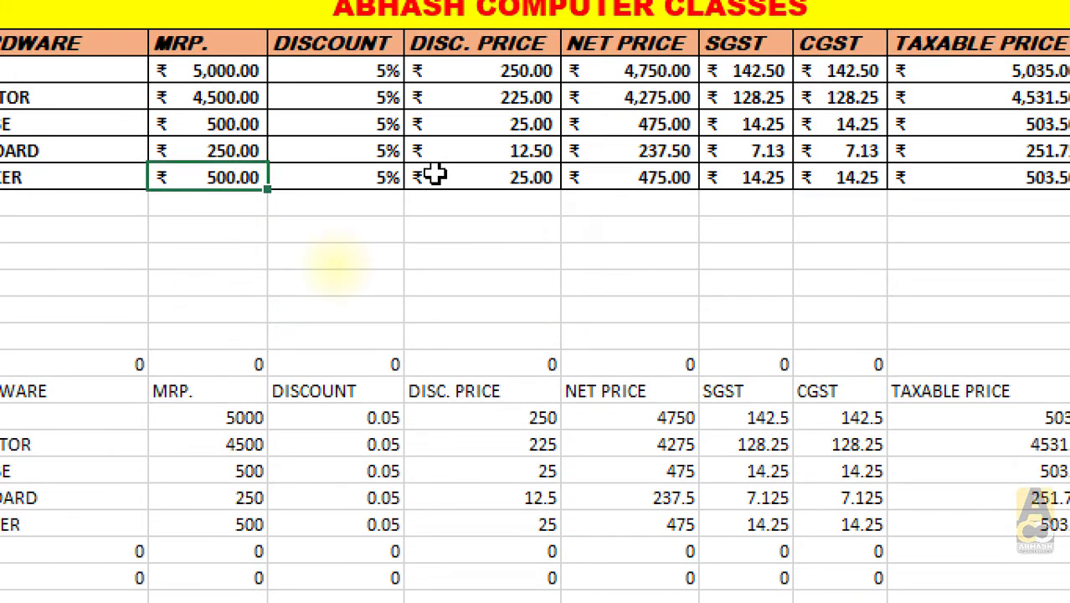
{"action": "key", "text": "F2"}
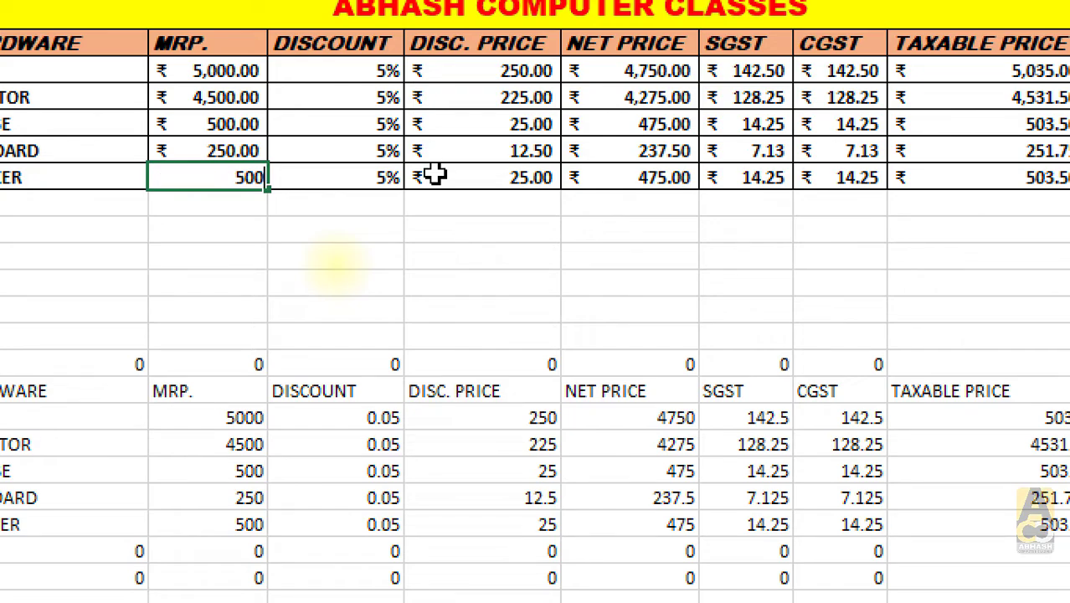
{"action": "key", "text": "Return"}
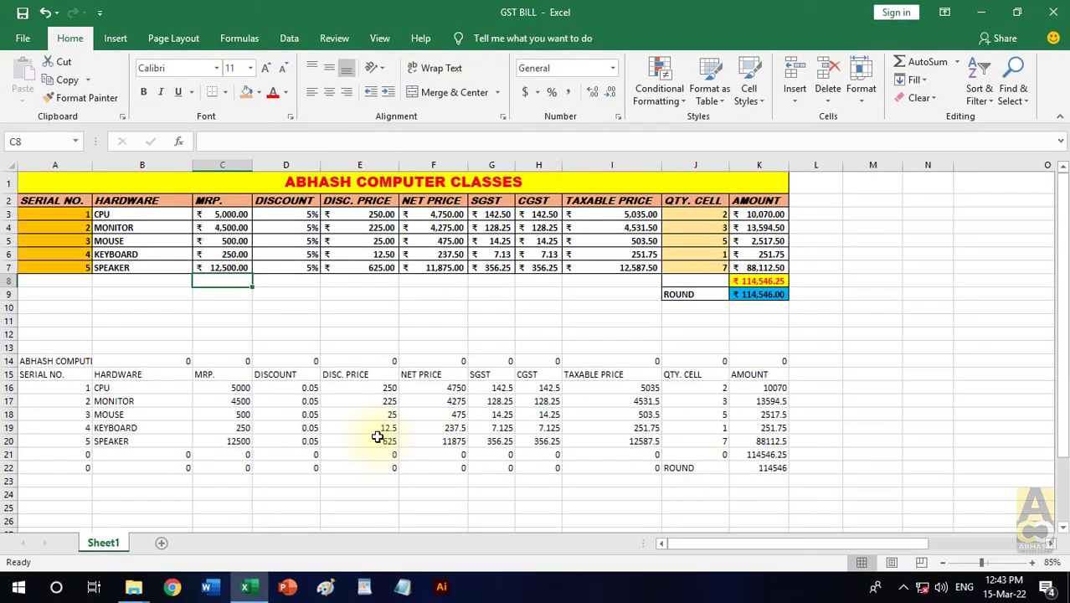
- Clear all contents and formatting from A14:K22 to remove the linked copy
{"action": "left_click", "coordinate": [306, 329]}
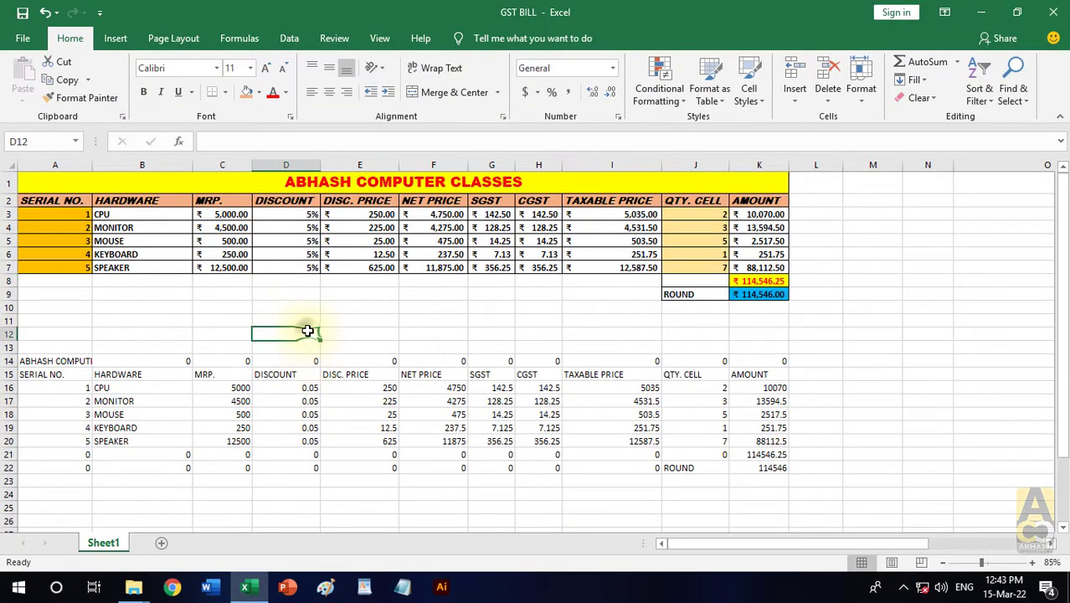
{"action": "left_click", "coordinate": [266, 292]}
{"action": "left_click", "coordinate": [51, 360]}
{"action": "left_click_drag", "start_coordinate": [116, 369], "coordinate": [771, 466]}
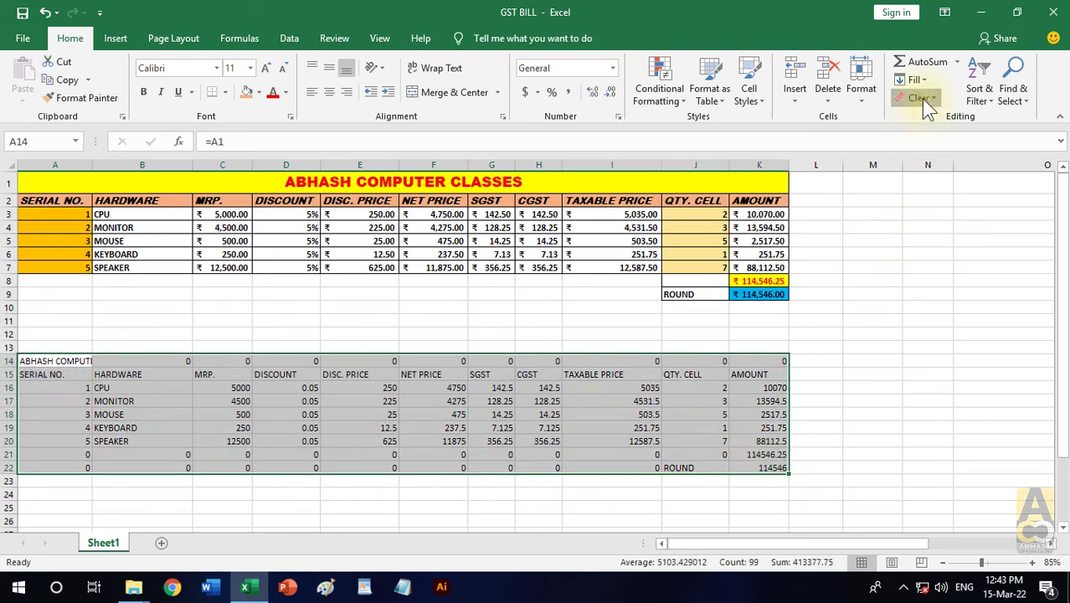
{"action": "left_click", "coordinate": [922, 98]}
{"action": "left_click", "coordinate": [950, 134]}
{"action": "left_click", "coordinate": [352, 319]}
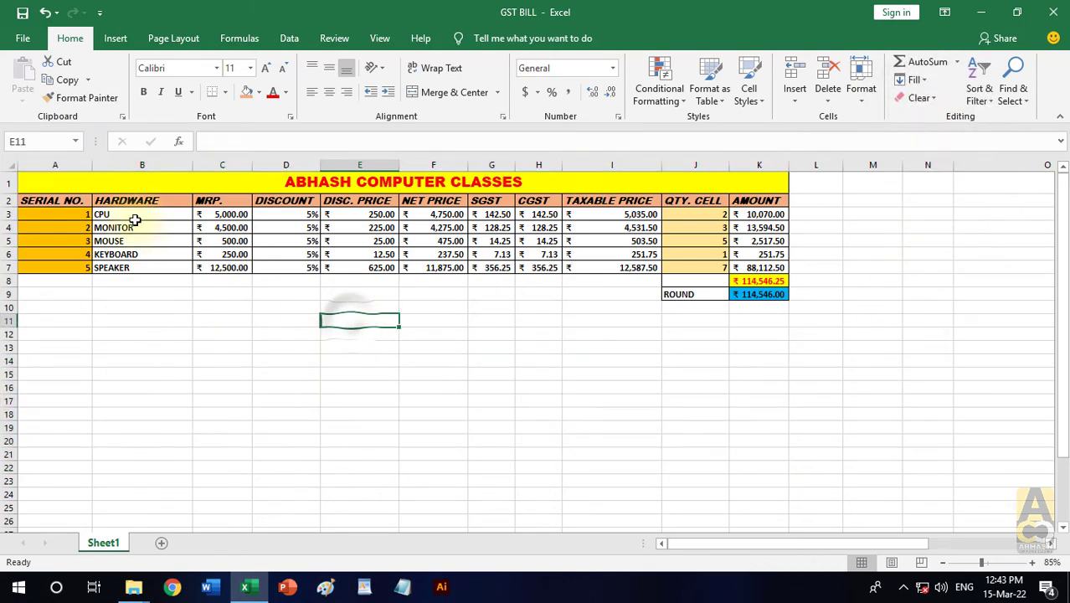
- Copy the bill table A1:K9 and paste it as a picture at cell A12
{"action": "left_click_drag", "start_coordinate": [220, 184], "coordinate": [646, 295]}
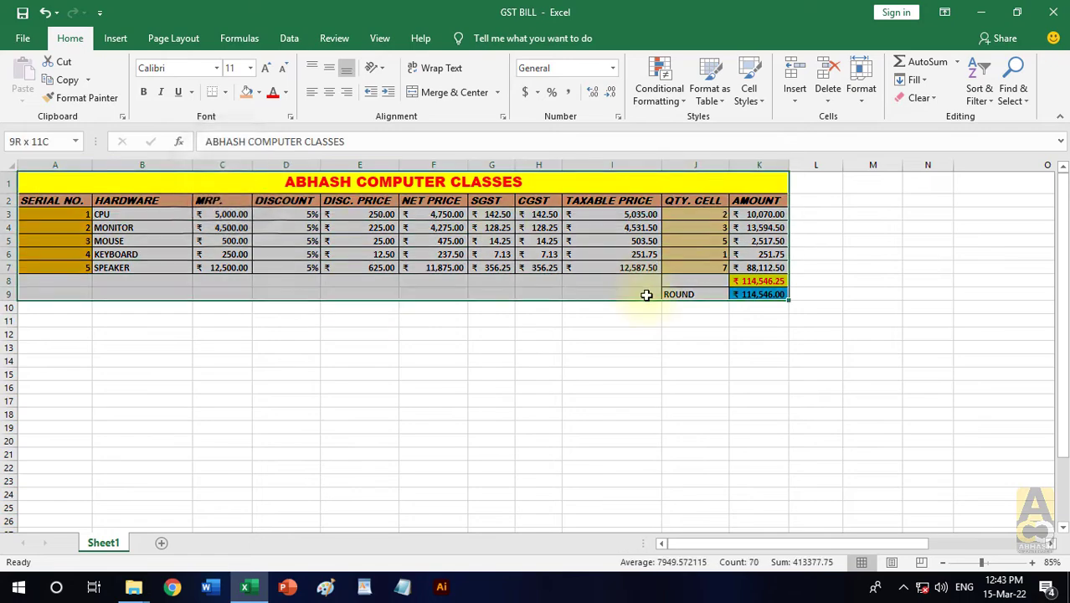
{"action": "scroll", "coordinate": [299, 191], "scroll_direction": "up", "scroll_amount": 1}
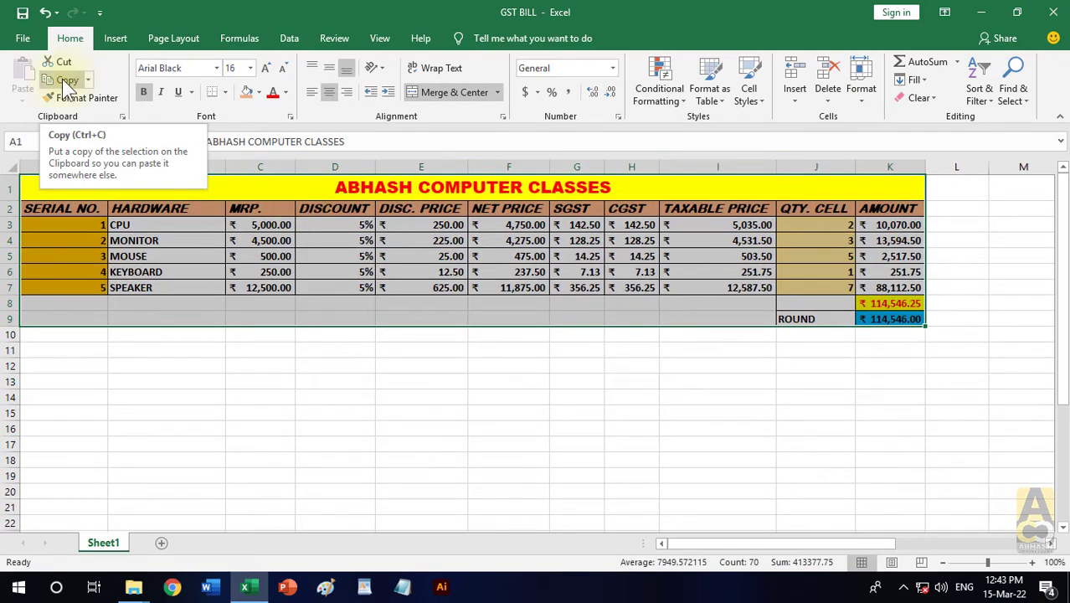
{"action": "left_click", "coordinate": [66, 80]}
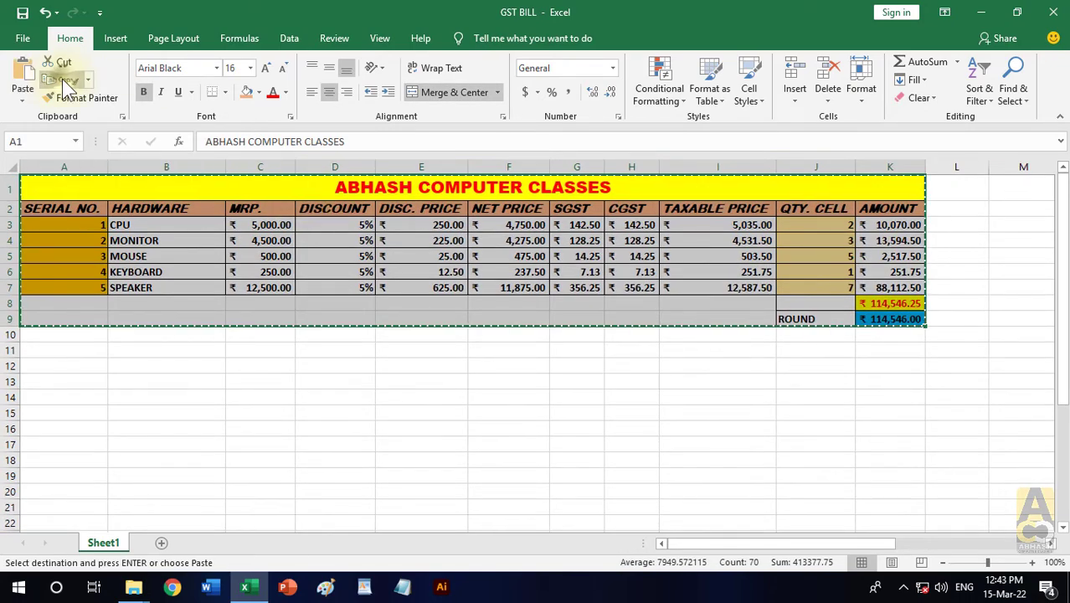
{"action": "left_click", "coordinate": [60, 371]}
{"action": "left_click", "coordinate": [23, 101]}
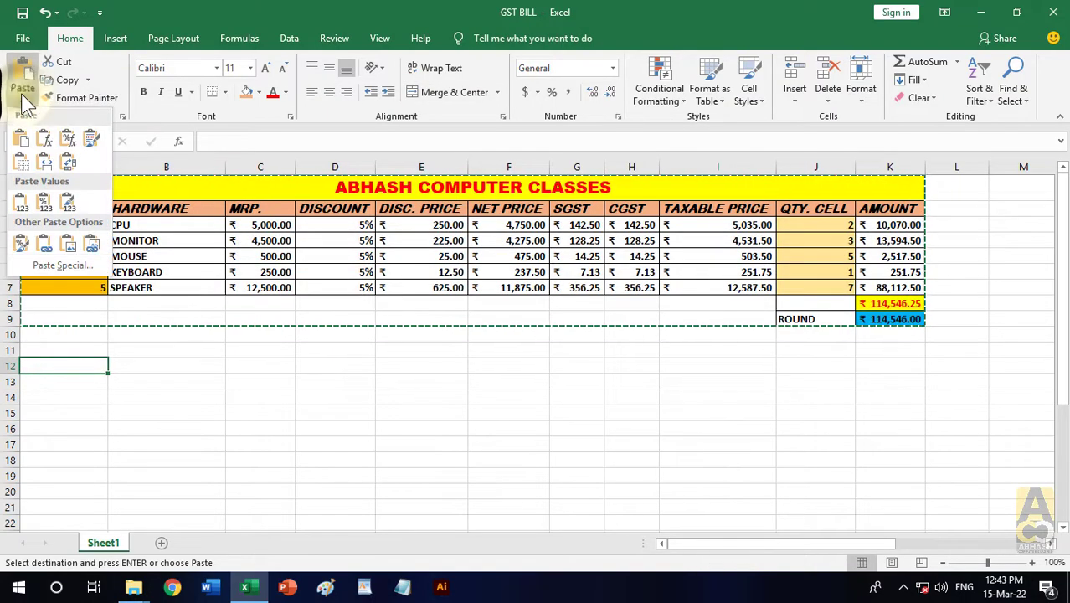
{"action": "left_click", "coordinate": [62, 238]}
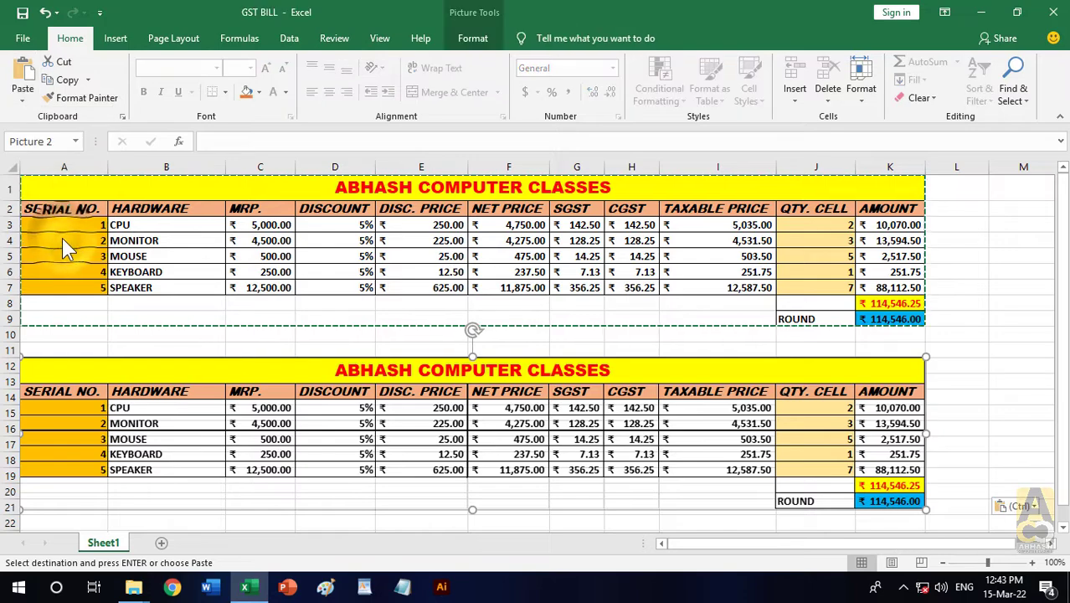
- View the Copy command's options, including Copy as Picture, and cancel the active copy selection
{"action": "left_click", "coordinate": [91, 82]}
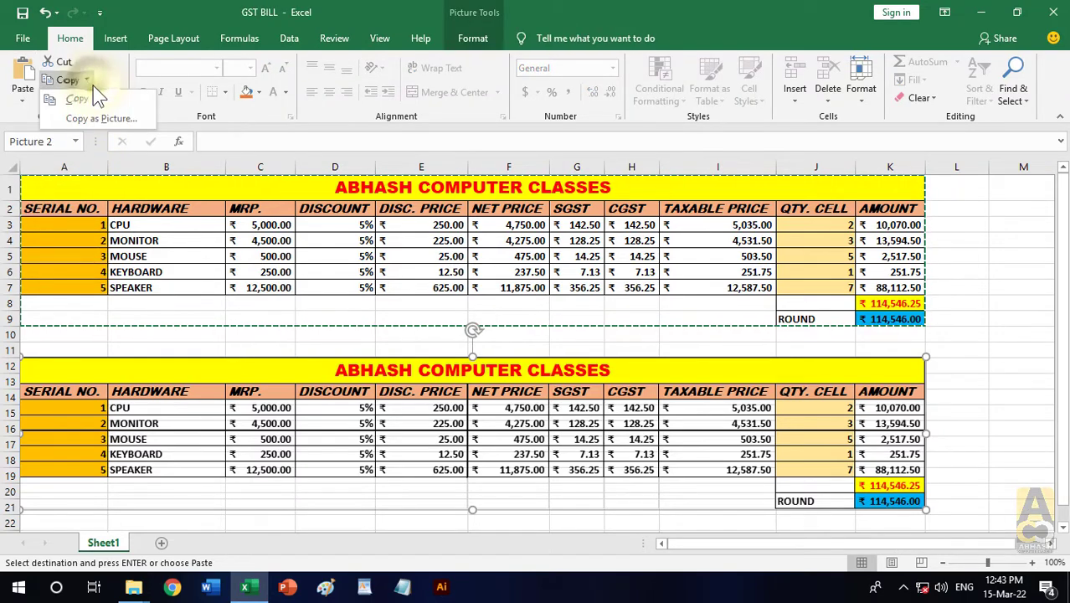
{"action": "left_click", "coordinate": [989, 238]}
{"action": "left_click", "coordinate": [580, 321]}
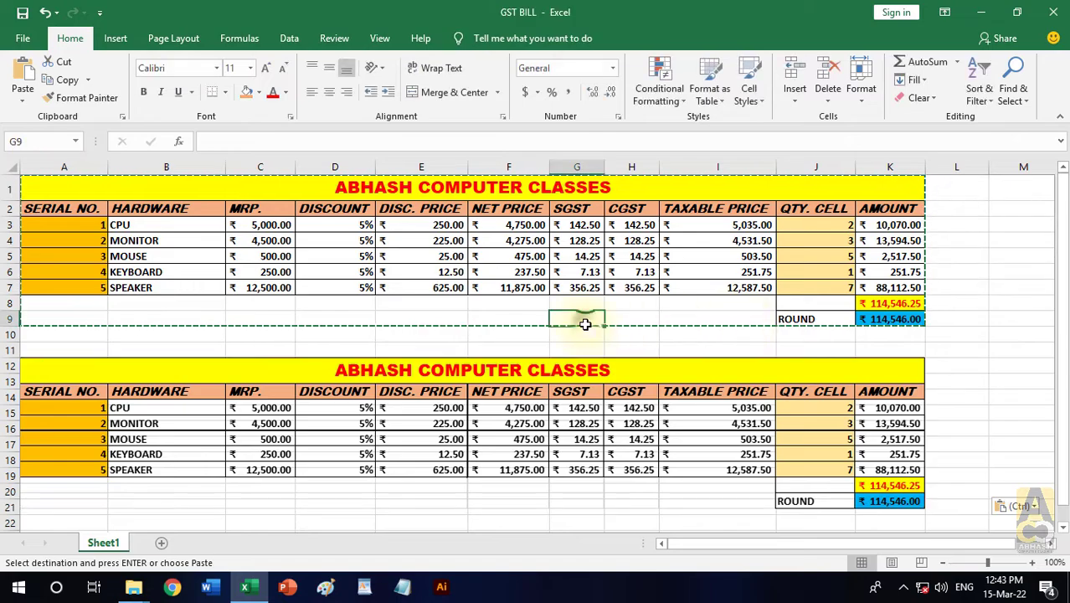
{"action": "key", "text": "Escape"}
{"action": "scroll", "coordinate": [581, 325], "scroll_direction": "down", "scroll_amount": 1}
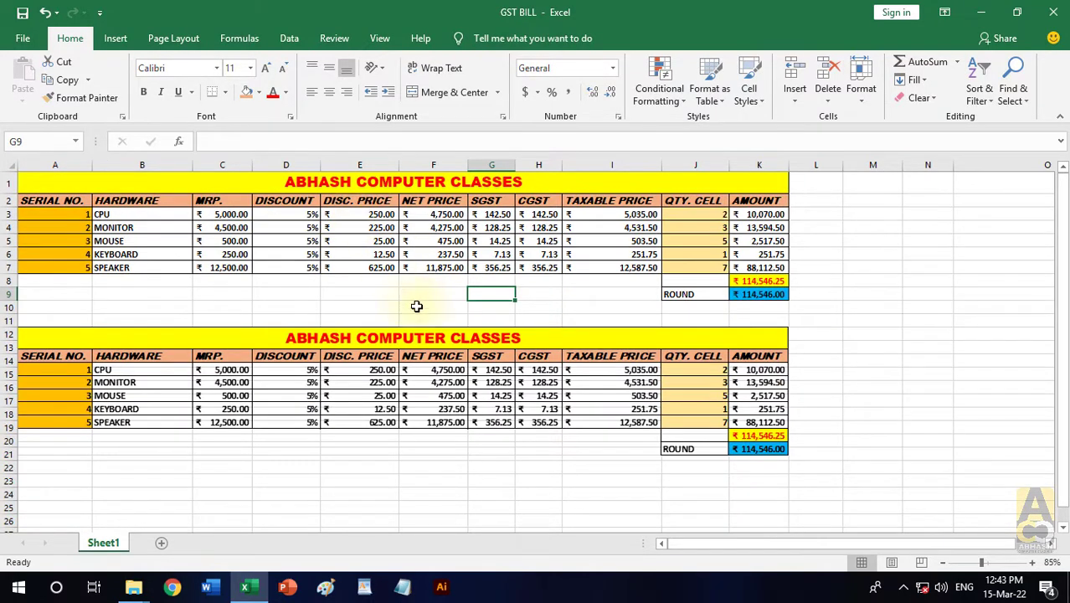
- Try moving, resizing and rotating the pasted table picture, and undo those changes
{"action": "left_click_drag", "start_coordinate": [416, 306], "coordinate": [431, 233]}
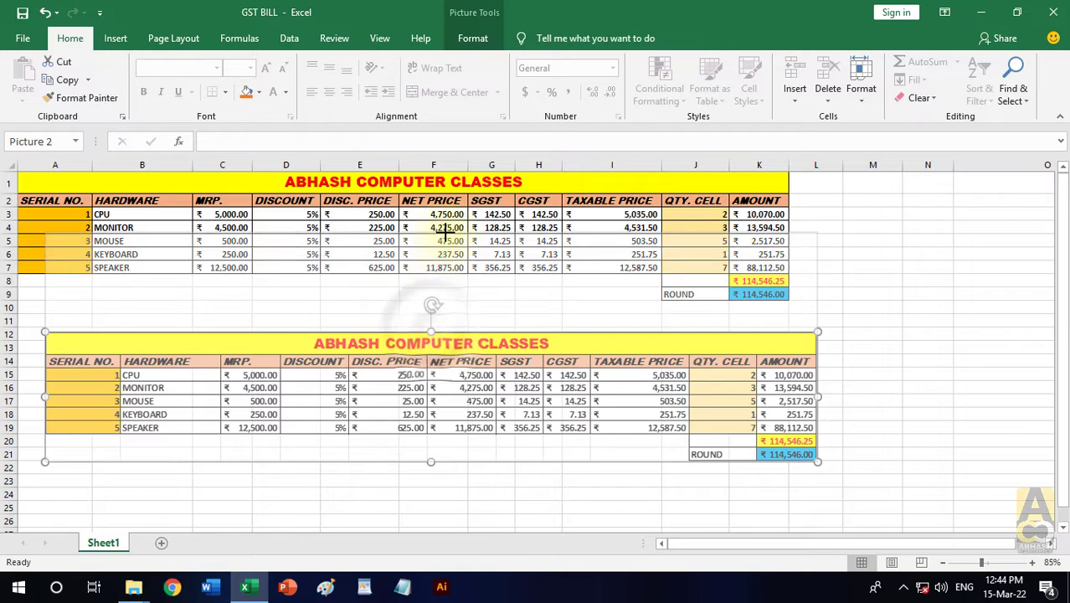
{"action": "left_click_drag", "start_coordinate": [48, 345], "coordinate": [530, 346]}
{"action": "left_click_drag", "start_coordinate": [674, 204], "coordinate": [597, 320]}
{"action": "key", "text": "ctrl+z"}
{"action": "key", "text": "ctrl+z"}
{"action": "key", "text": "ctrl+z"}
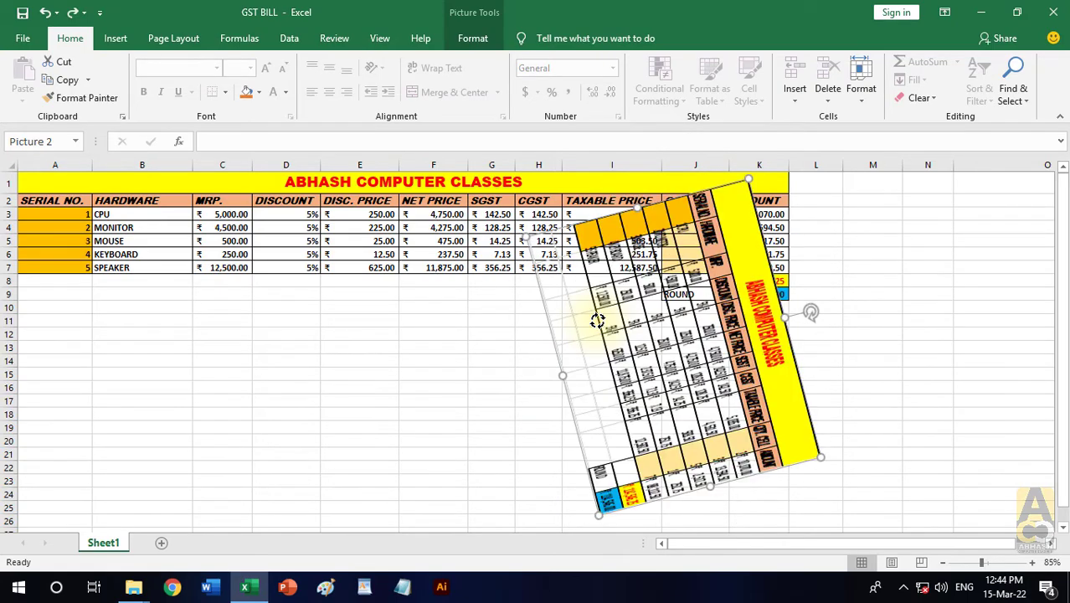
- Stretch the table picture to about 3.58 inches tall and apply the Reflected Perspective Right picture style
{"action": "left_click_drag", "start_coordinate": [563, 285], "coordinate": [617, 341]}
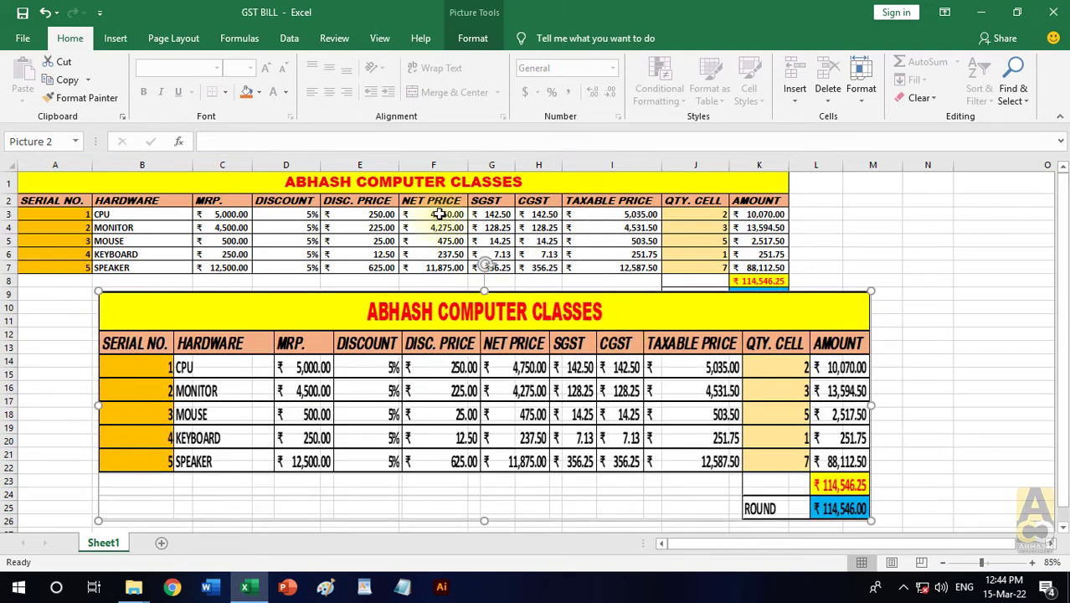
{"action": "left_click", "coordinate": [474, 39]}
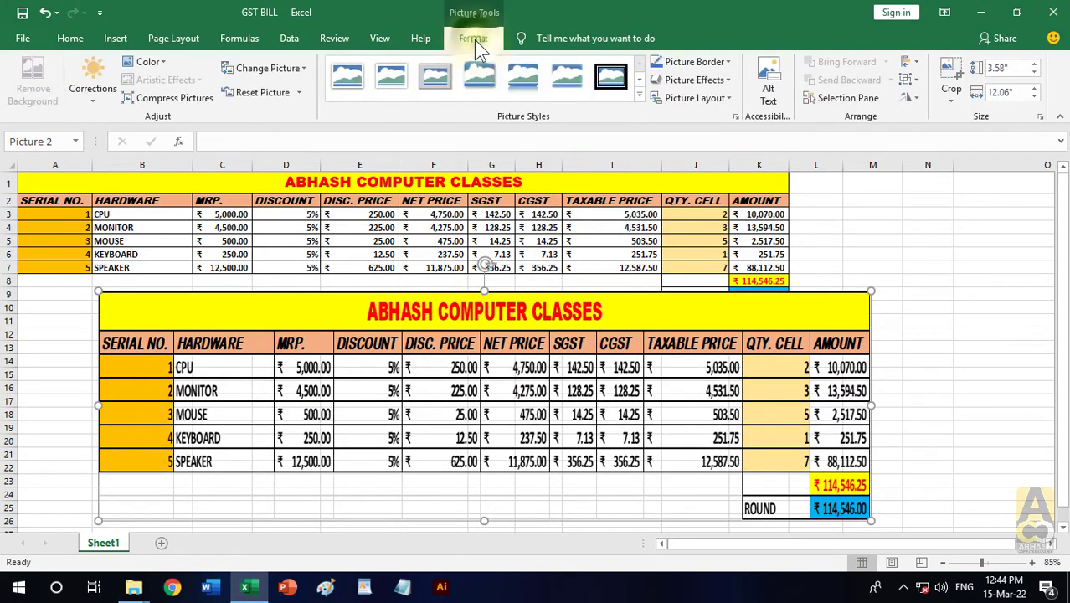
{"action": "left_click", "coordinate": [638, 78]}
{"action": "left_click", "coordinate": [638, 77]}
{"action": "left_click", "coordinate": [638, 78]}
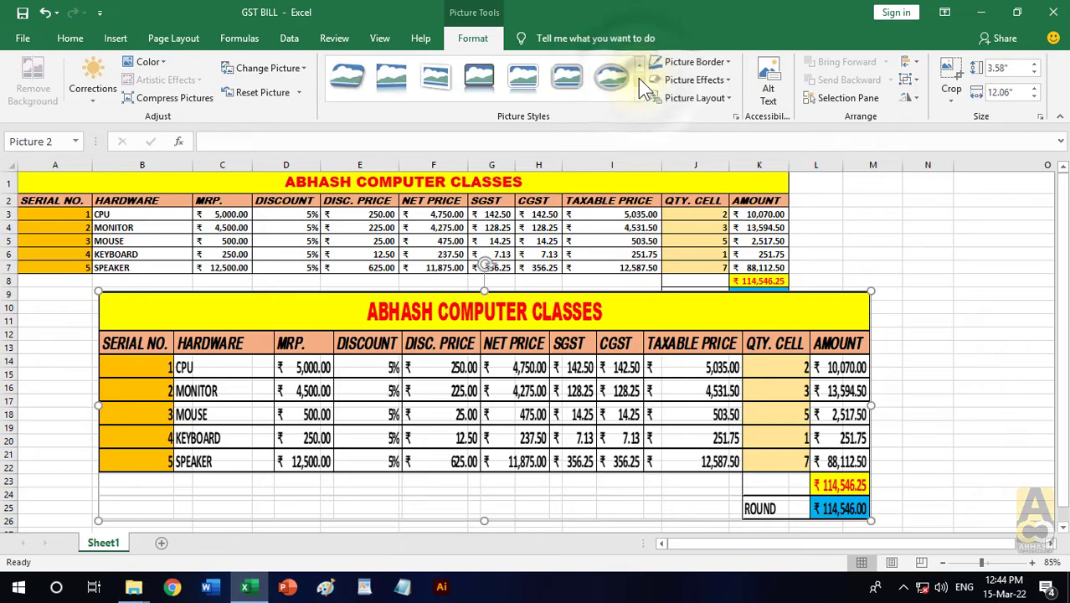
{"action": "left_click", "coordinate": [346, 81]}
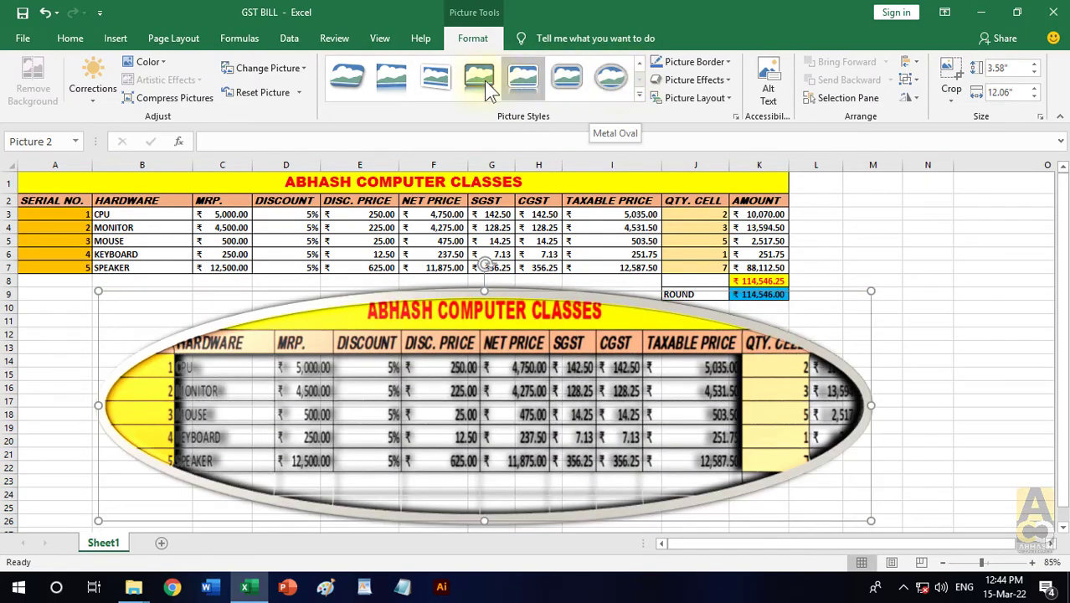
{"action": "left_click", "coordinate": [391, 80]}
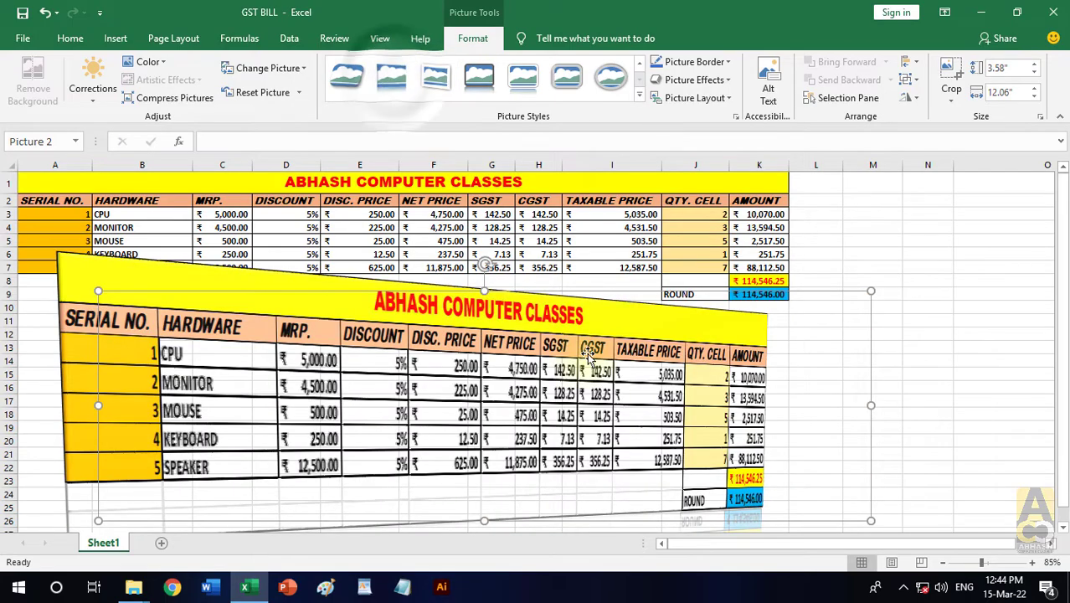
- Reposition the perspective-styled table picture so it sits across the lower rows of the bill table
{"action": "left_click_drag", "start_coordinate": [779, 293], "coordinate": [712, 360]}
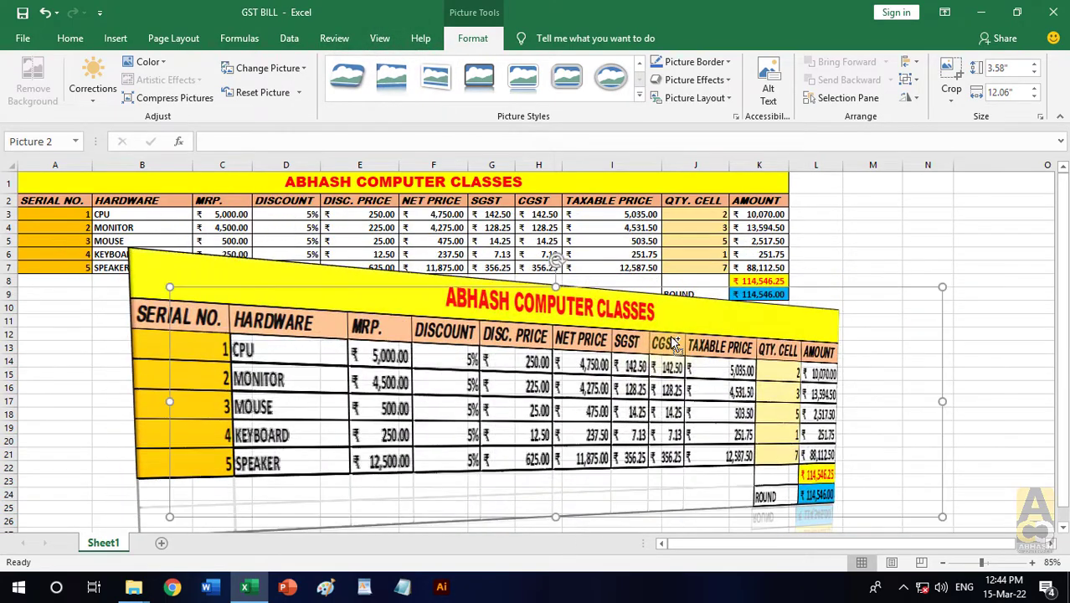
{"action": "scroll", "coordinate": [671, 341], "scroll_direction": "down", "scroll_amount": 1}
{"action": "left_click_drag", "start_coordinate": [593, 297], "coordinate": [697, 328]}
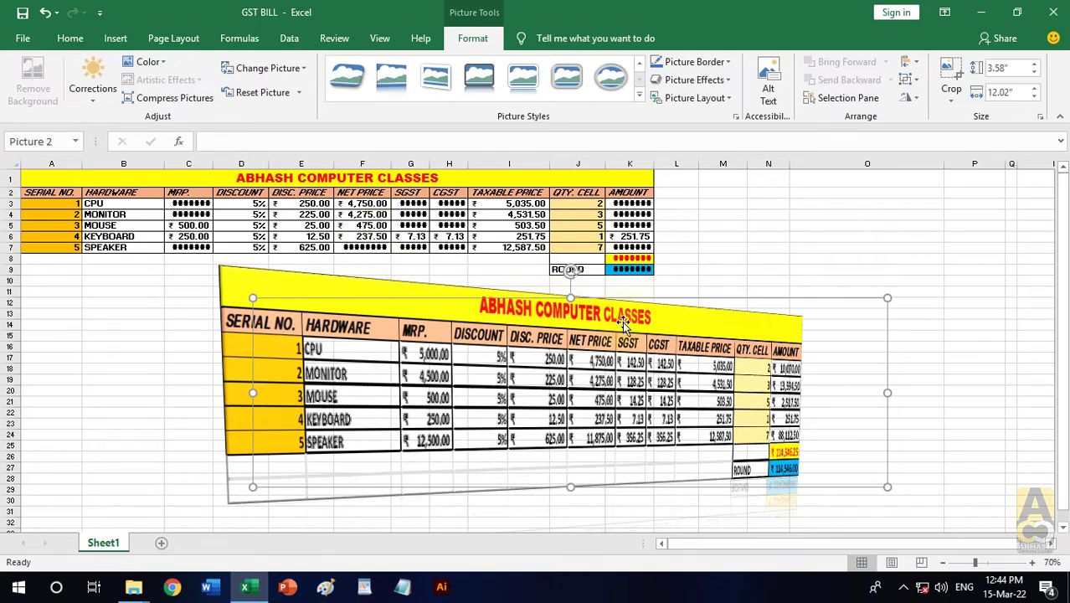
{"action": "left_click_drag", "start_coordinate": [641, 321], "coordinate": [614, 279]}
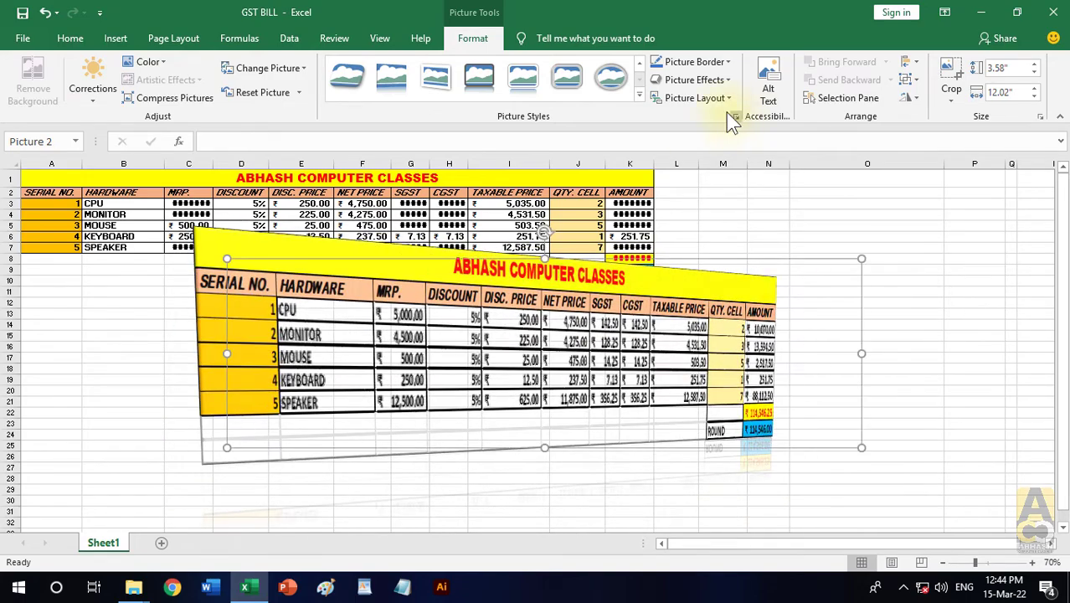
- Preview the preset picture effects on the table picture without applying one, and delete the picture
{"action": "left_click", "coordinate": [723, 80]}
{"action": "mouse_move", "coordinate": [720, 108]}
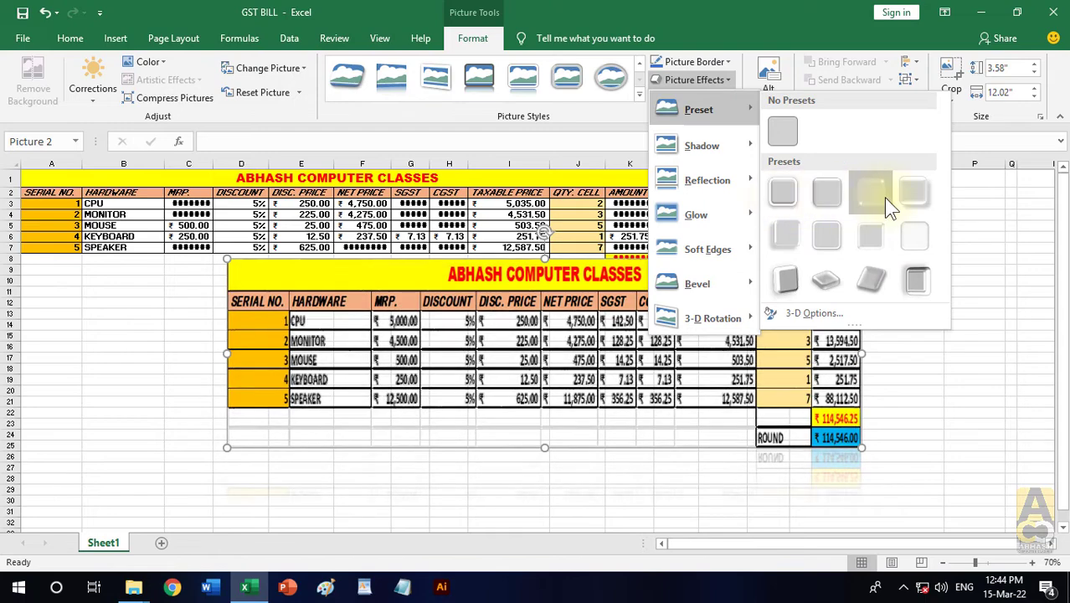
{"action": "left_click", "coordinate": [878, 262]}
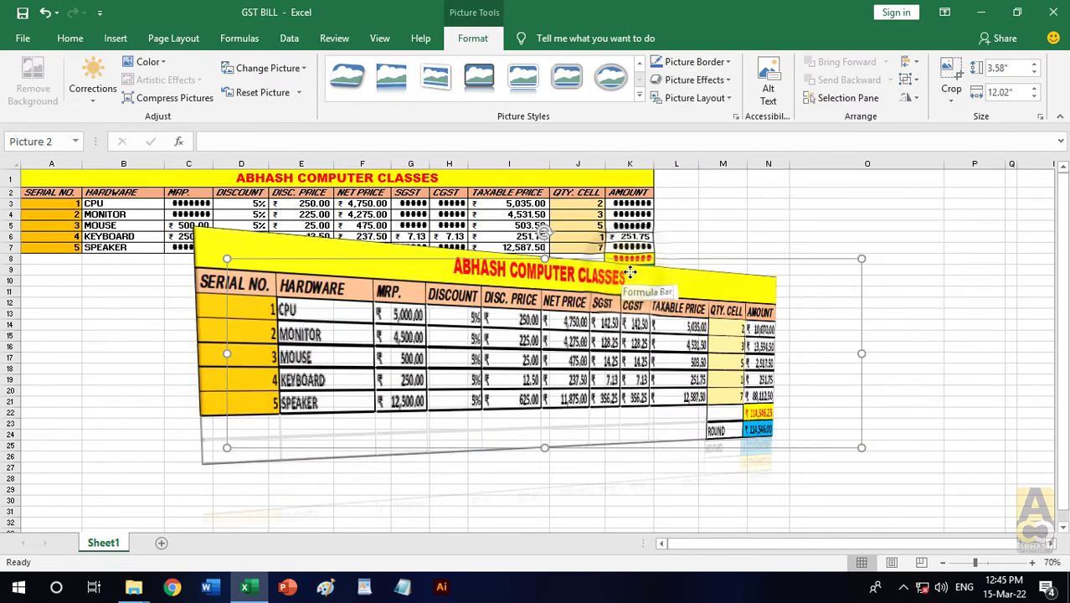
{"action": "key", "text": "Delete"}
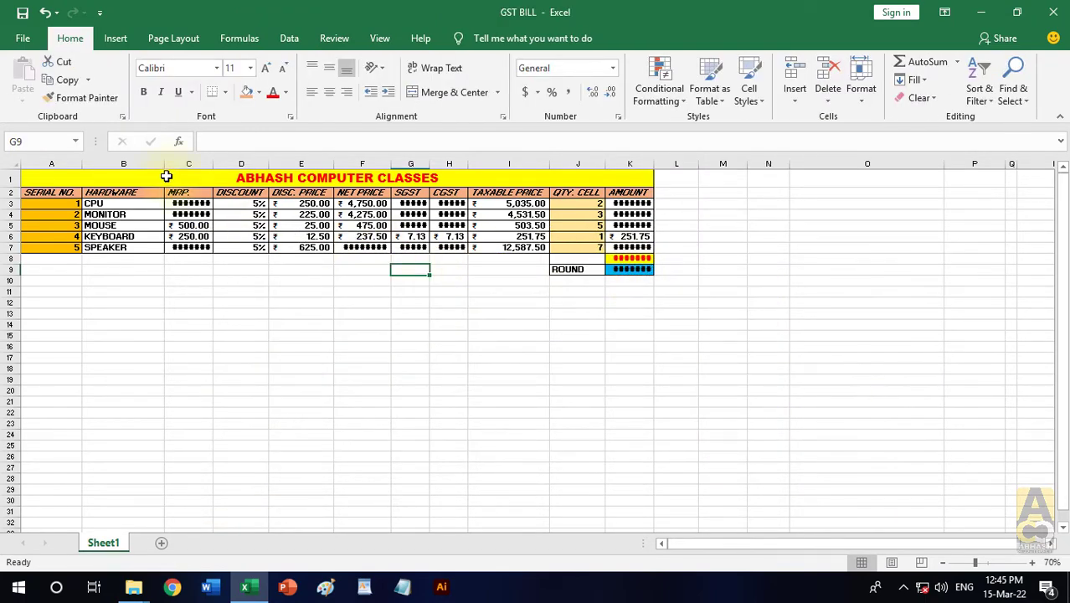
- Copy the bill table A1:K9, paste it as a Linked Picture, and place it below the table around row 14
{"action": "scroll", "coordinate": [615, 381], "scroll_direction": "up", "scroll_amount": 1, "text": "ctrl"}
{"action": "left_click_drag", "start_coordinate": [423, 186], "coordinate": [549, 297]}
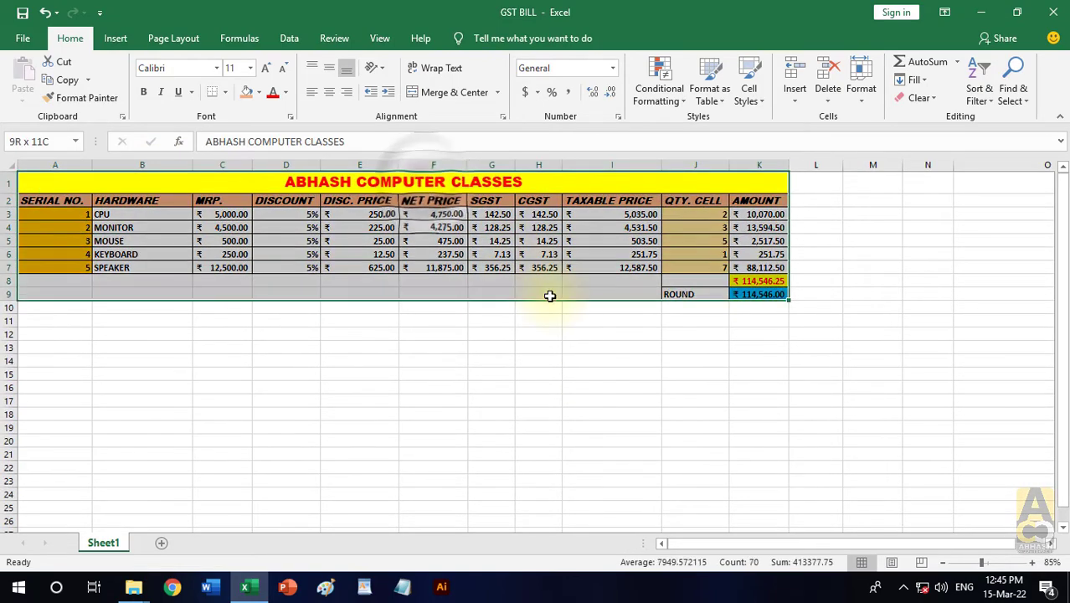
{"action": "left_click", "coordinate": [69, 82]}
{"action": "left_click", "coordinate": [22, 103]}
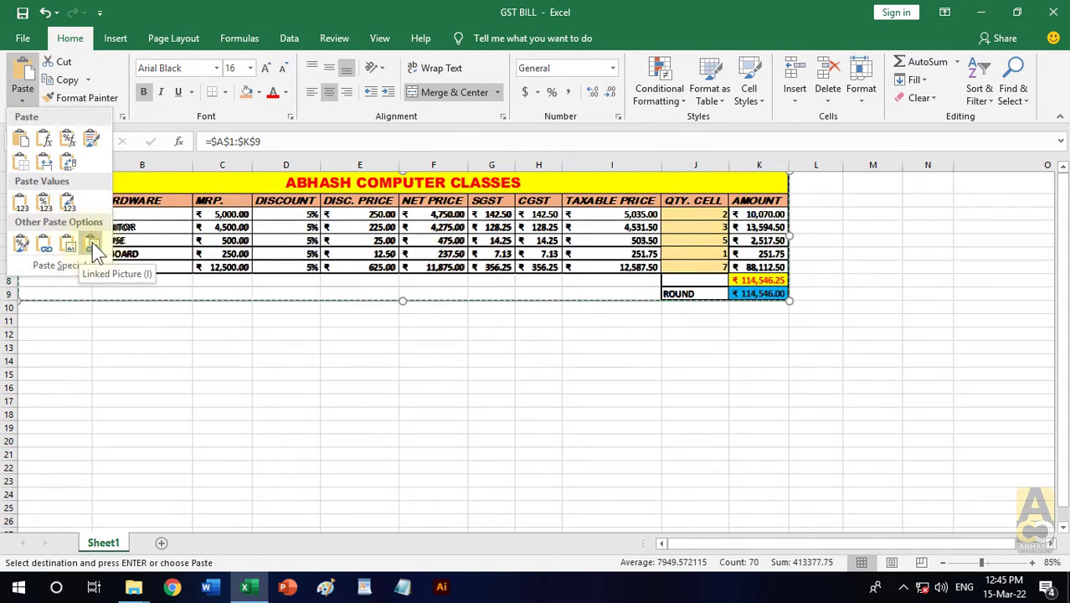
{"action": "left_click", "coordinate": [92, 242]}
{"action": "left_click_drag", "start_coordinate": [551, 186], "coordinate": [616, 372]}
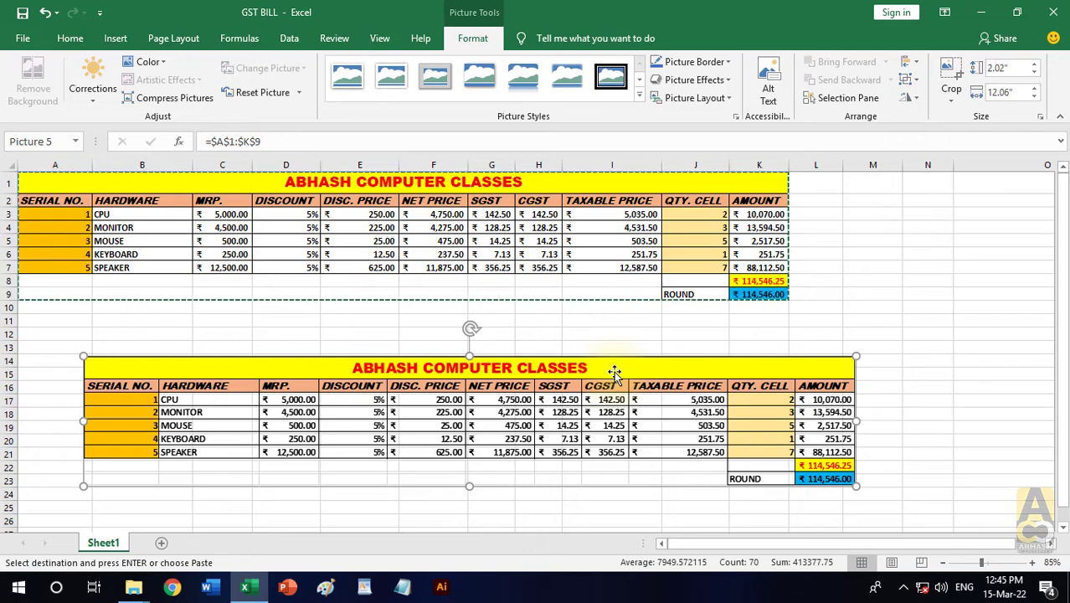
- Fill the source table's title row with the standard green color
{"action": "left_click", "coordinate": [486, 182]}
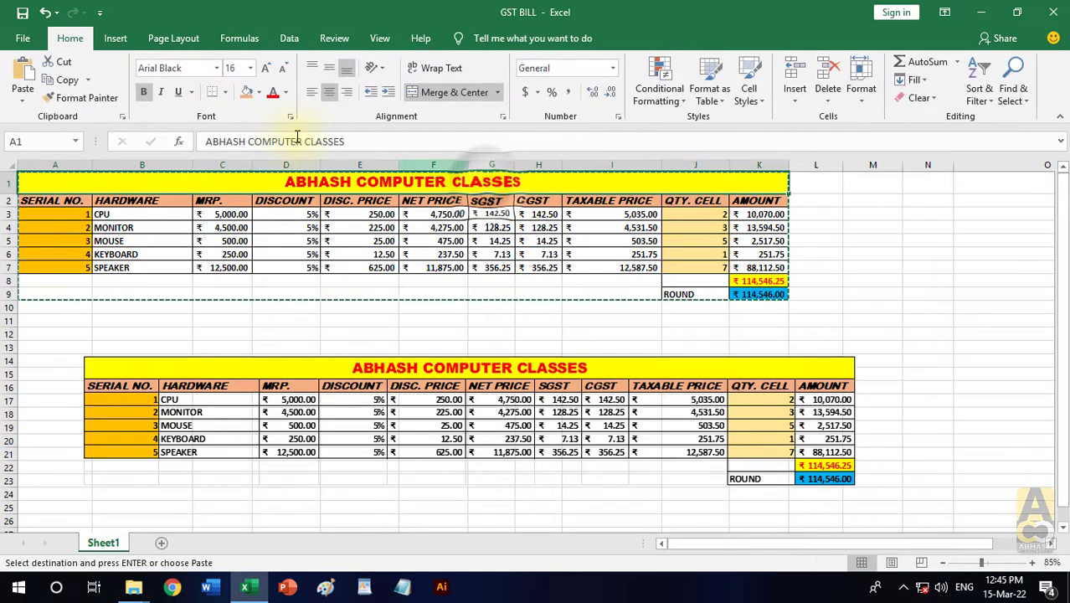
{"action": "left_click", "coordinate": [259, 92]}
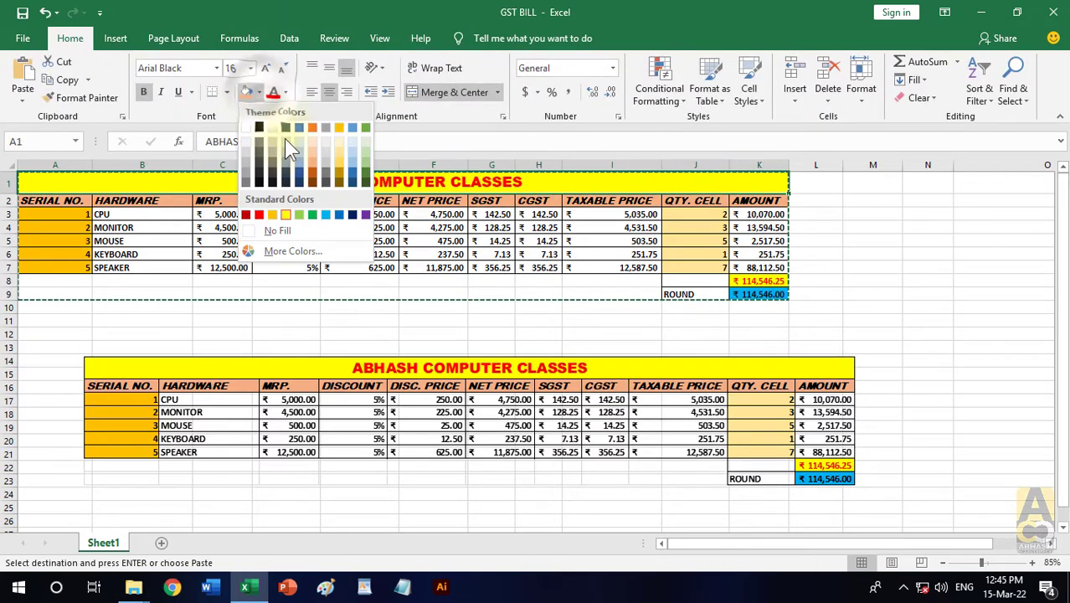
{"action": "left_click", "coordinate": [314, 214]}
- Stretch the linked picture to about 2.61 inches tall and apply the Bevel Perspective picture style
{"action": "left_click", "coordinate": [521, 370]}
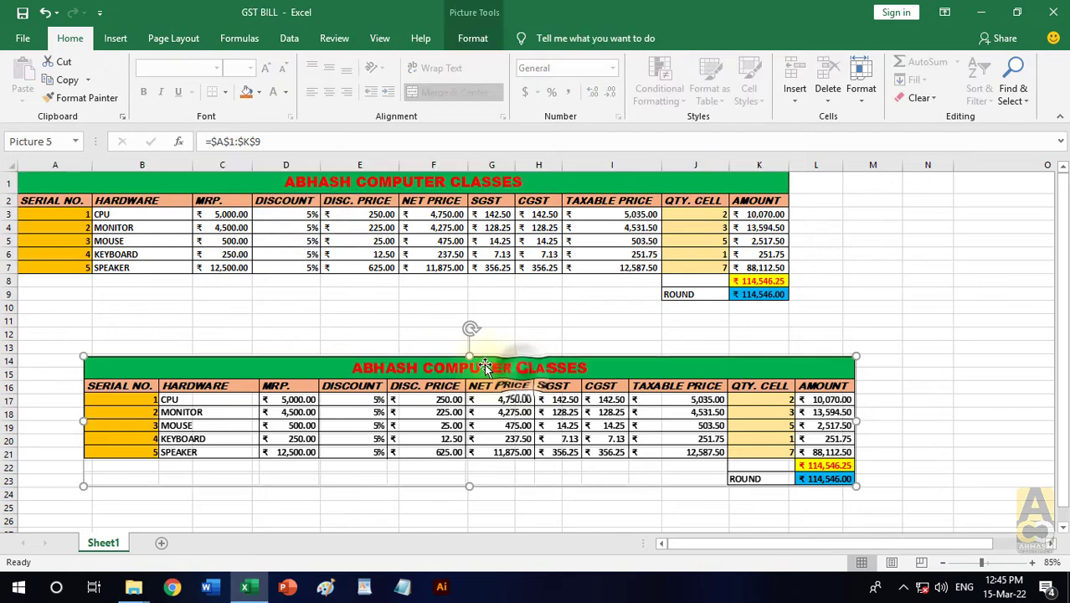
{"action": "left_click_drag", "start_coordinate": [470, 358], "coordinate": [470, 319]}
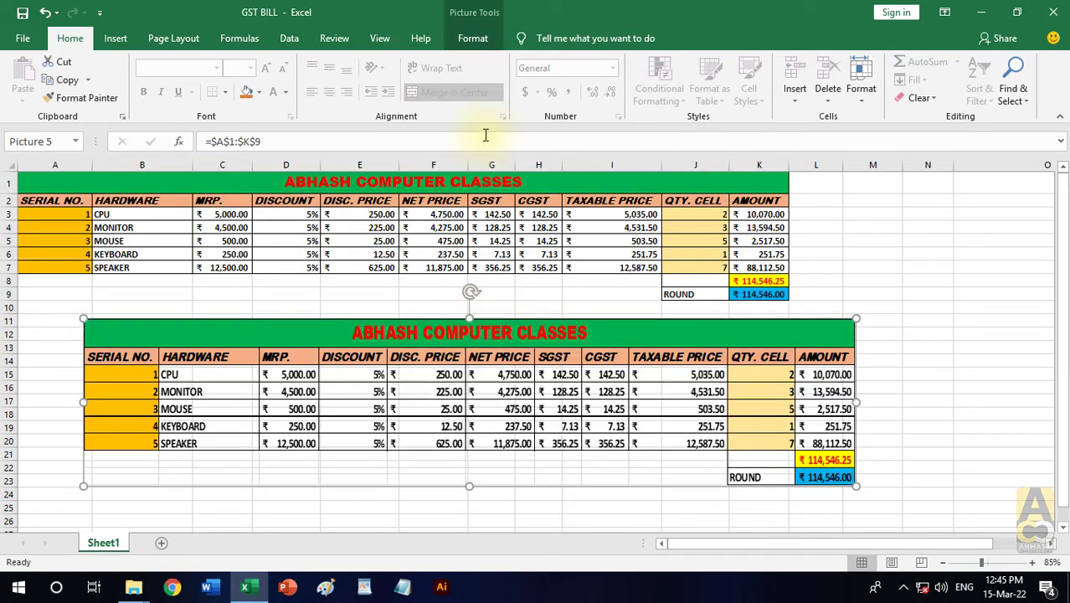
{"action": "left_click", "coordinate": [475, 40]}
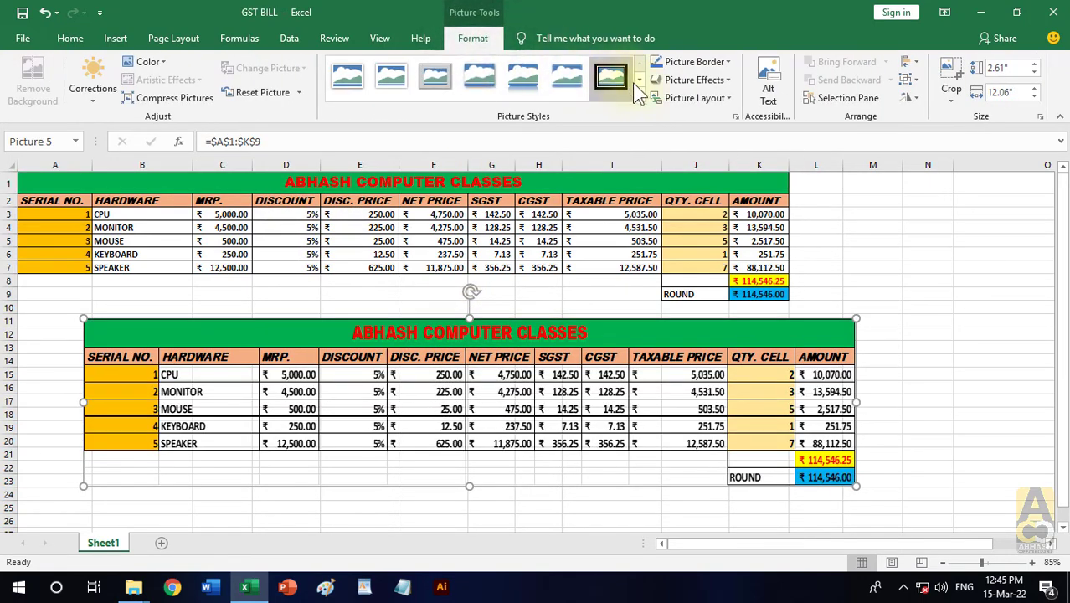
{"action": "left_click", "coordinate": [638, 104]}
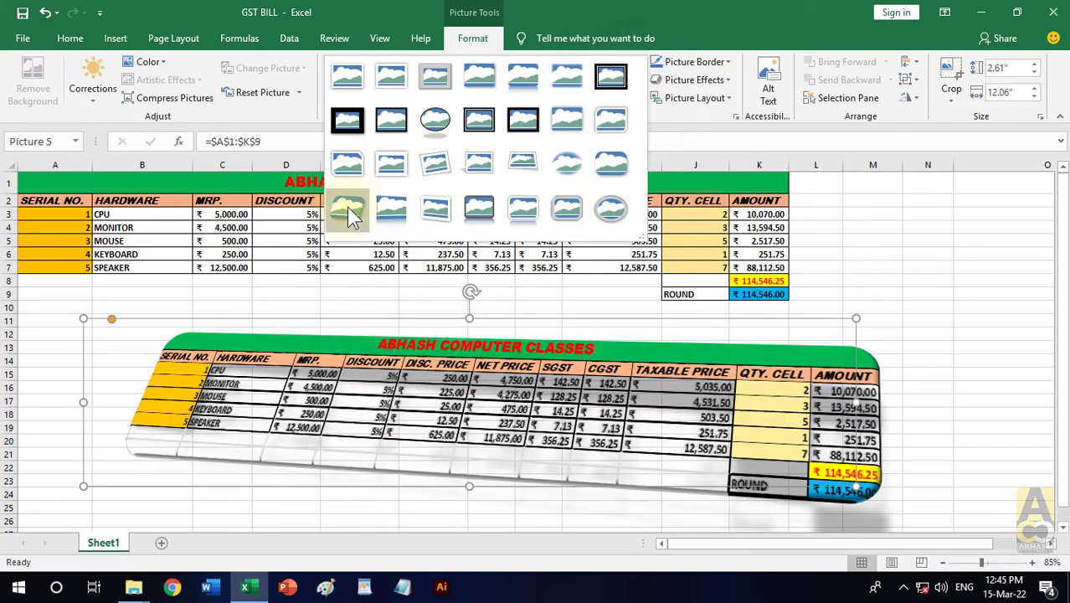
{"action": "left_click", "coordinate": [346, 207]}
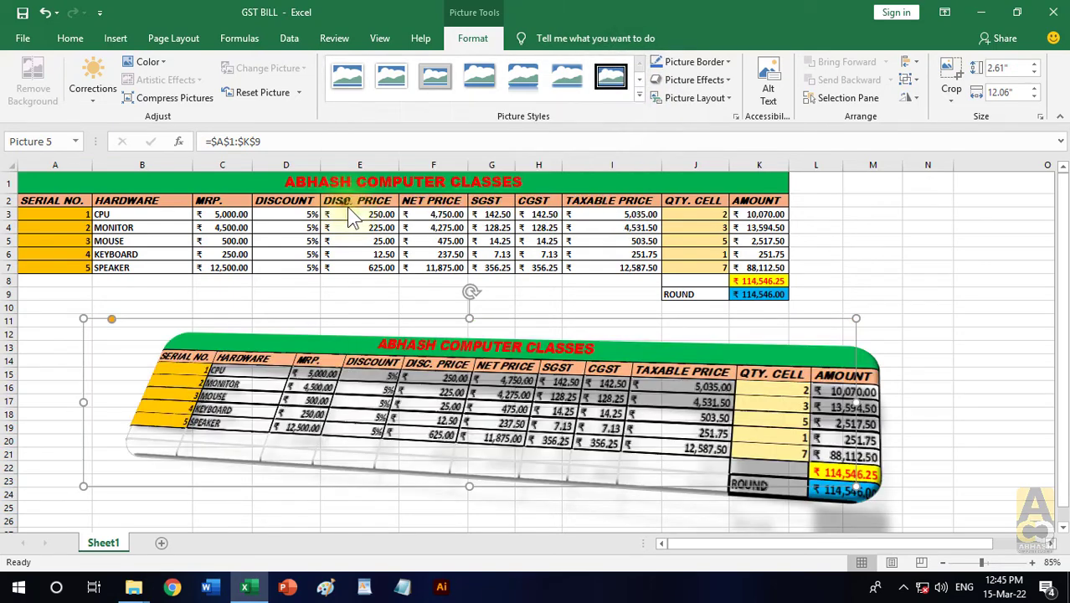
- Fill the source table's cells B3:I7 with a light blue theme color
{"action": "left_click", "coordinate": [161, 218]}
{"action": "left_click_drag", "start_coordinate": [161, 218], "coordinate": [628, 267]}
{"action": "left_click", "coordinate": [259, 92]}
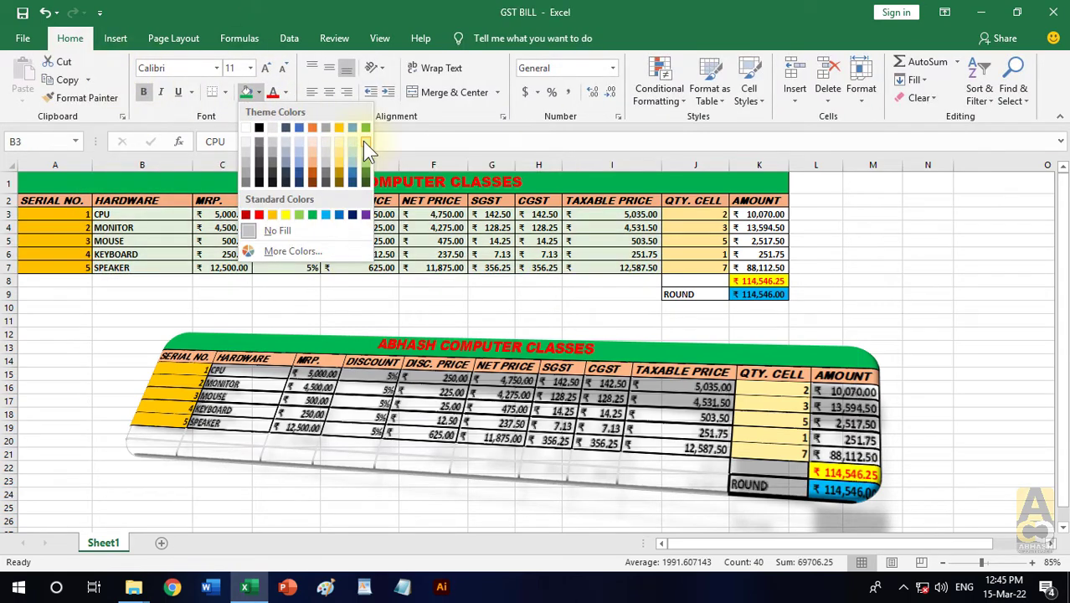
{"action": "left_click", "coordinate": [302, 150]}
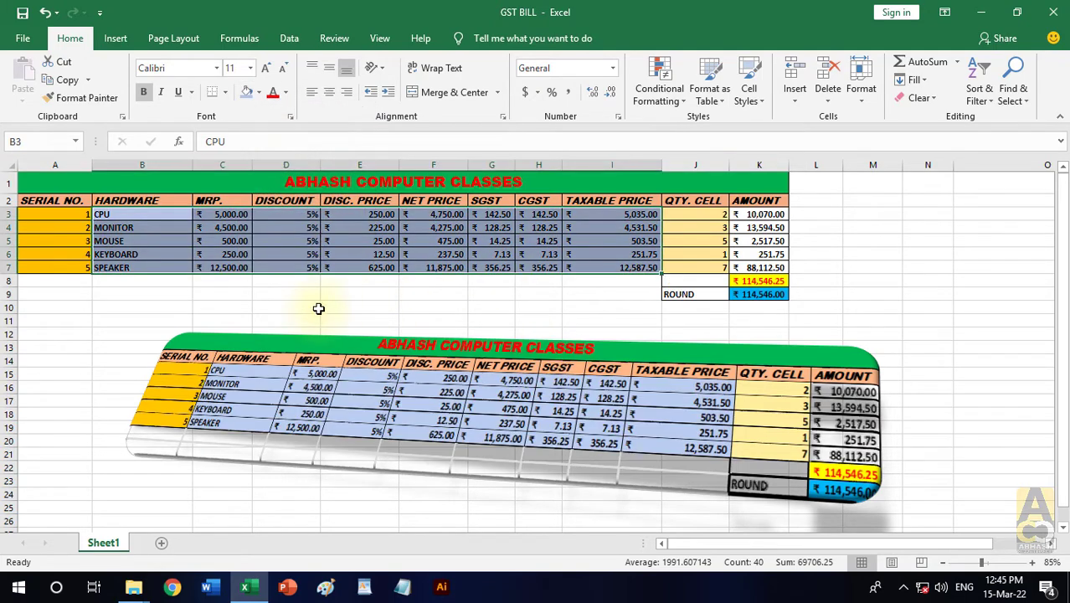
- Apply the same light blue fill to the blank cells A8:I9
{"action": "left_click_drag", "start_coordinate": [76, 283], "coordinate": [608, 297]}
{"action": "left_click", "coordinate": [247, 96]}
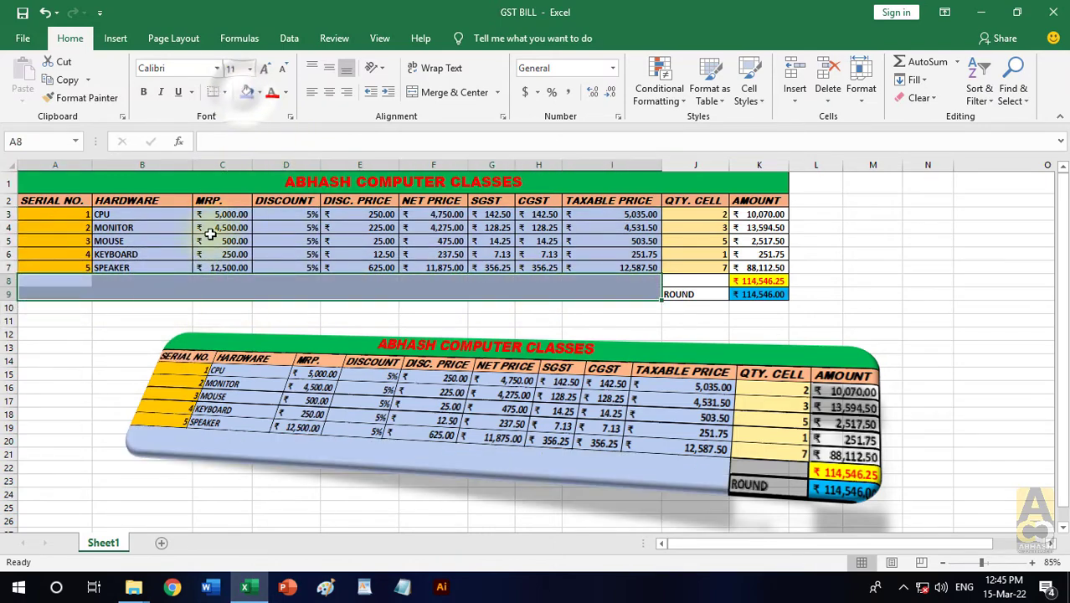
{"action": "left_click", "coordinate": [108, 358]}
- Stretch the linked picture taller and position it just below the source table, starting at about row 10
{"action": "left_click", "coordinate": [646, 435]}
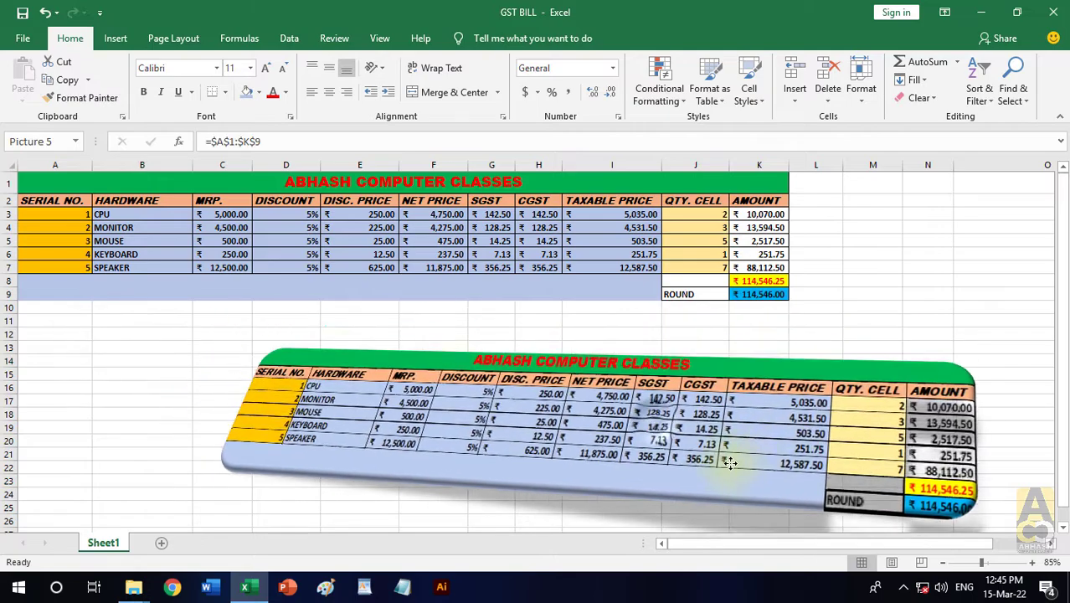
{"action": "left_click_drag", "start_coordinate": [507, 304], "coordinate": [508, 228]}
{"action": "left_click_drag", "start_coordinate": [674, 344], "coordinate": [617, 412]}
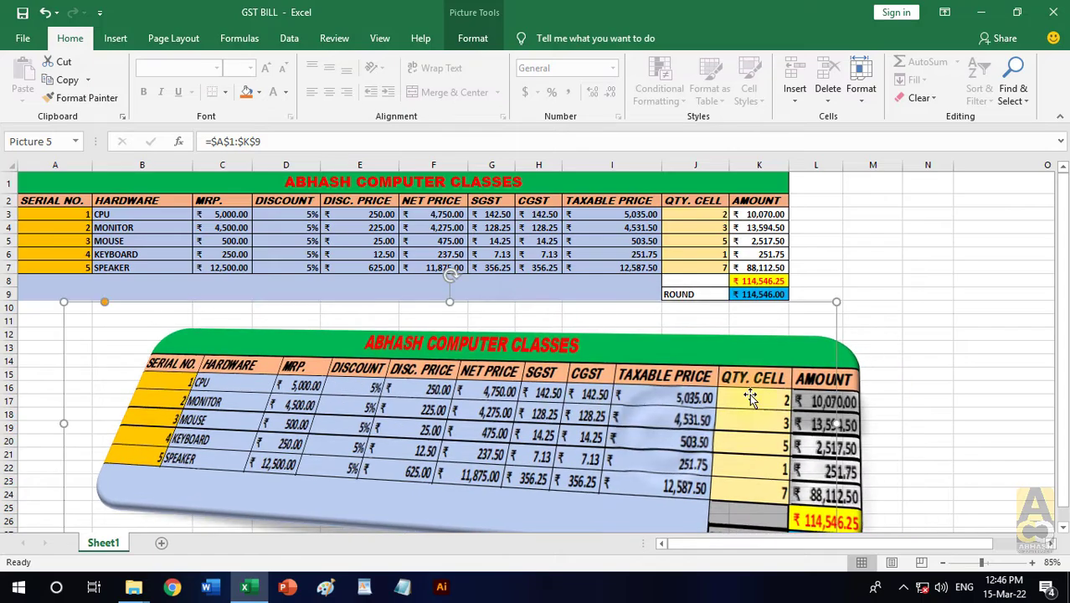
{"action": "scroll", "coordinate": [725, 401], "scroll_direction": "down", "scroll_amount": 1}
{"action": "left_click_drag", "start_coordinate": [518, 381], "coordinate": [546, 380]}
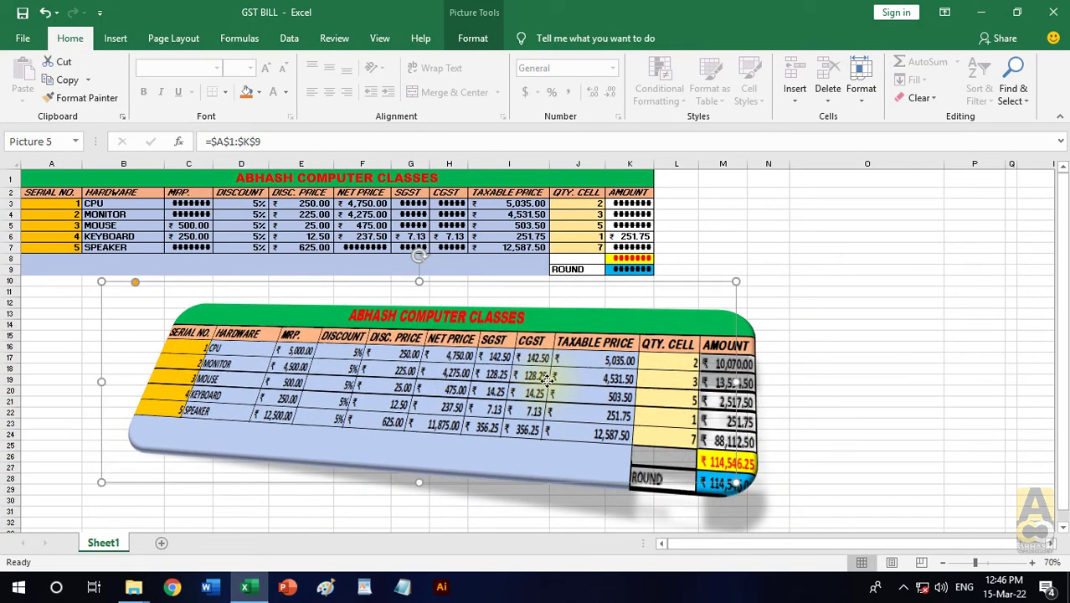
- Replace the hardware names in B3:B7 of the source table with A, B, C, D and E
{"action": "left_click", "coordinate": [146, 204]}
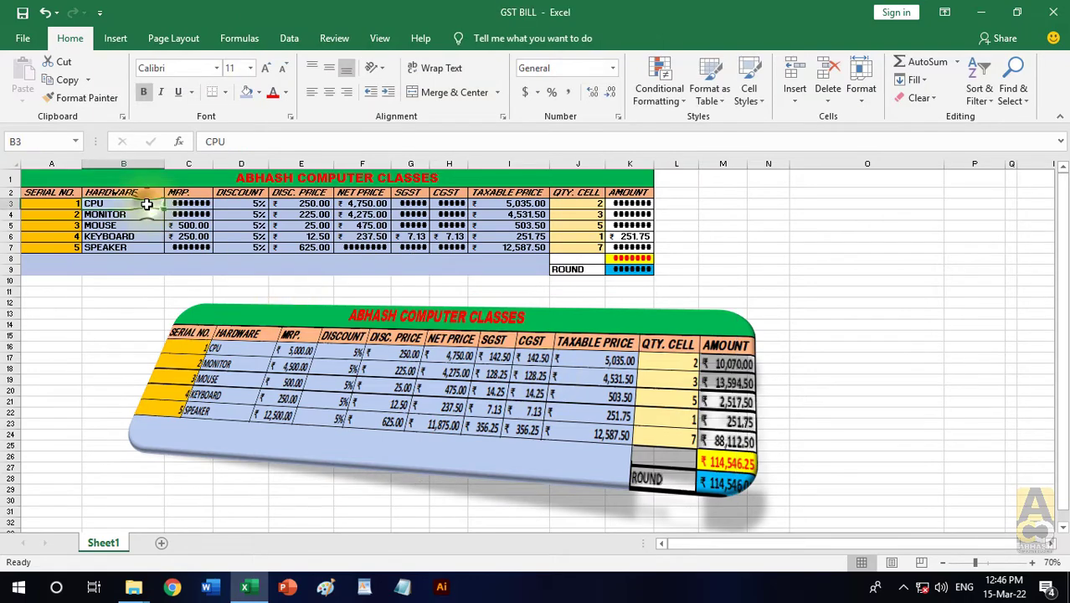
{"action": "type", "text": "A"}
{"action": "key", "text": "Return"}
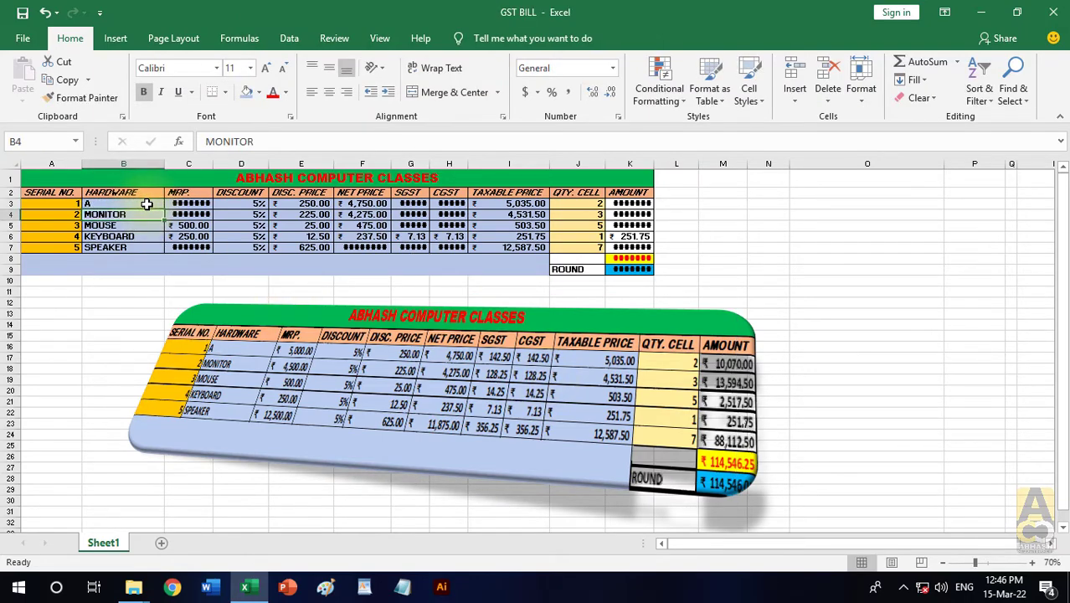
{"action": "type", "text": "B"}
{"action": "key", "text": "Return"}
{"action": "type", "text": "C"}
{"action": "key", "text": "Return"}
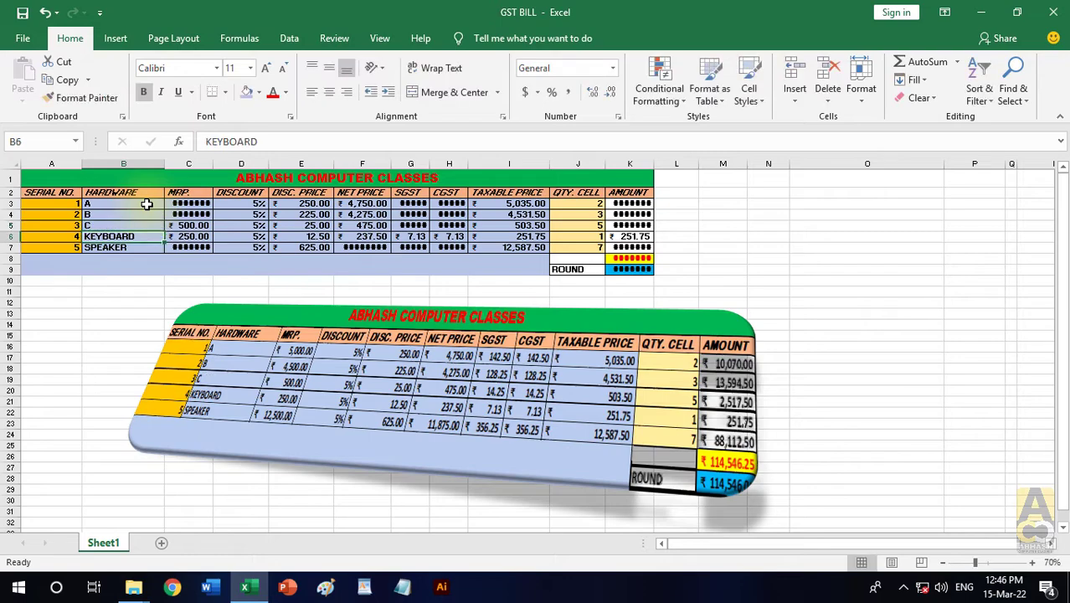
{"action": "type", "text": "D"}
{"action": "key", "text": "Return"}
{"action": "type", "text": "E"}
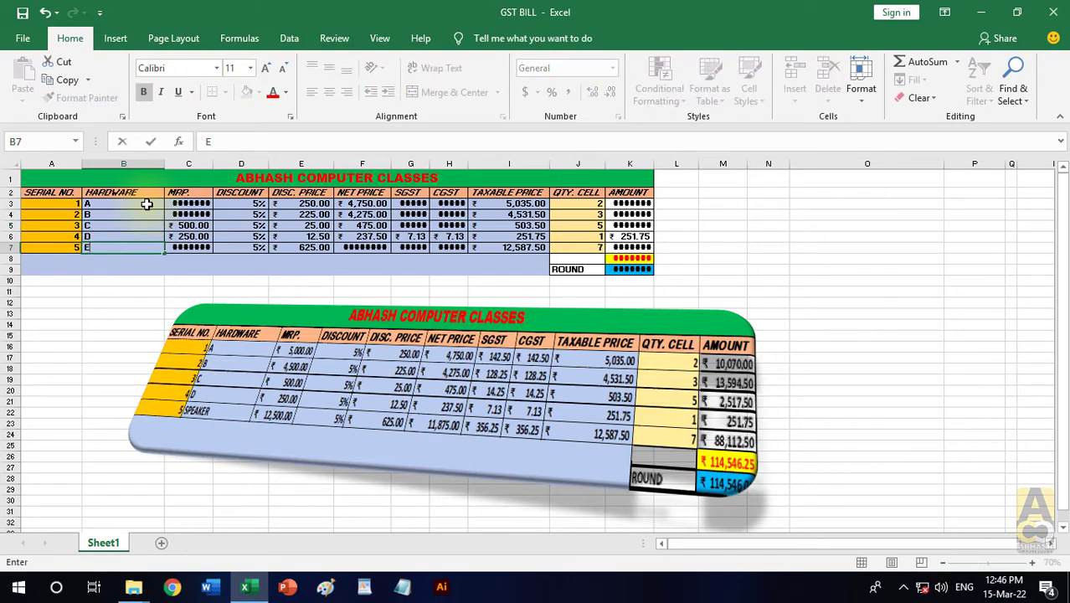
{"action": "key", "text": "Return"}
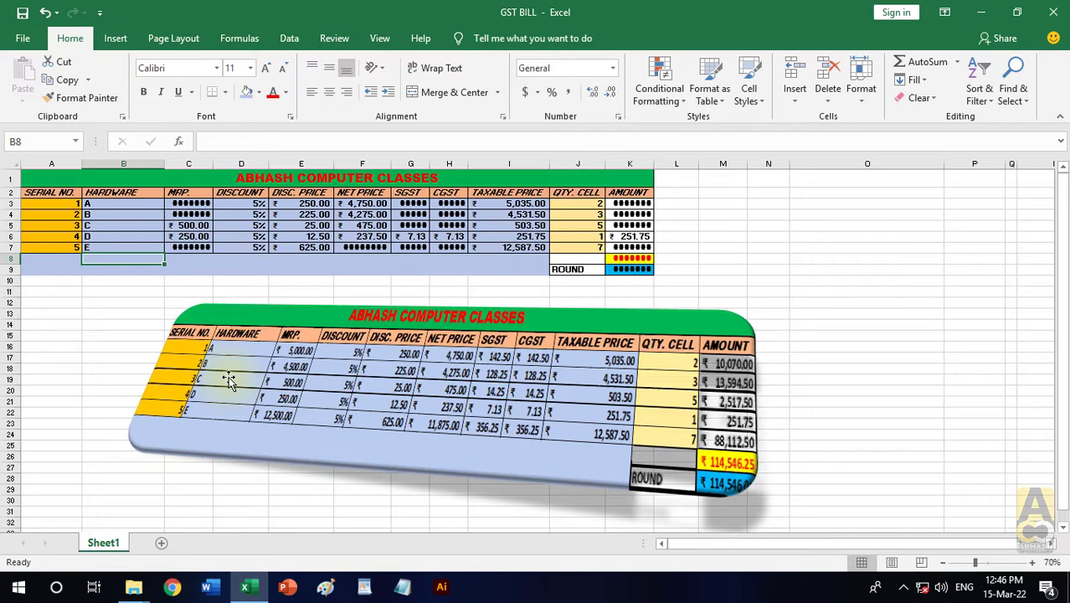
- Undo the hardware name replacements in B3:B7
{"action": "key", "text": "ctrl+z"}
{"action": "key", "text": "ctrl+z"}
{"action": "key", "text": "ctrl+z"}
{"action": "key", "text": "ctrl+z"}
{"action": "key", "text": "ctrl+z"}
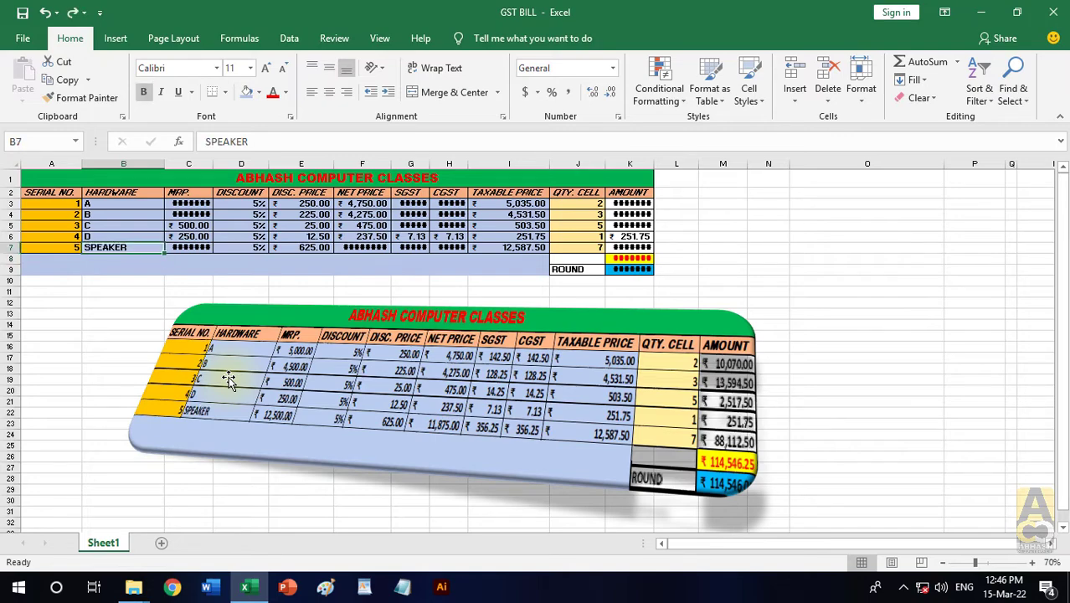
- Delete the linked picture and clear the blue fill from the blank cells A8:I9
{"action": "left_click", "coordinate": [438, 357]}
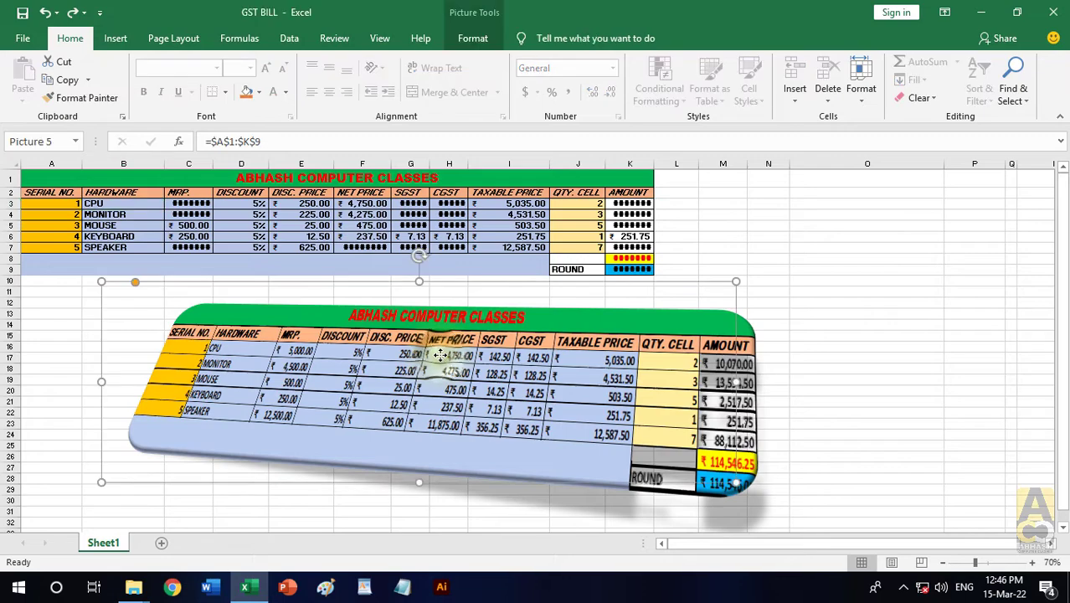
{"action": "key", "text": "Delete"}
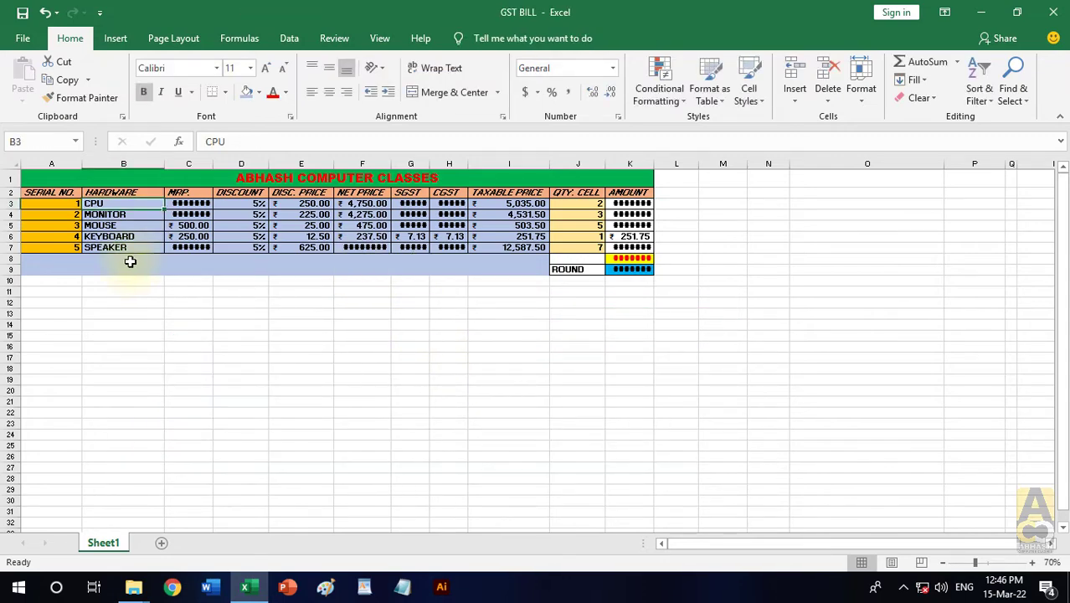
{"action": "left_click_drag", "start_coordinate": [87, 265], "coordinate": [536, 272]}
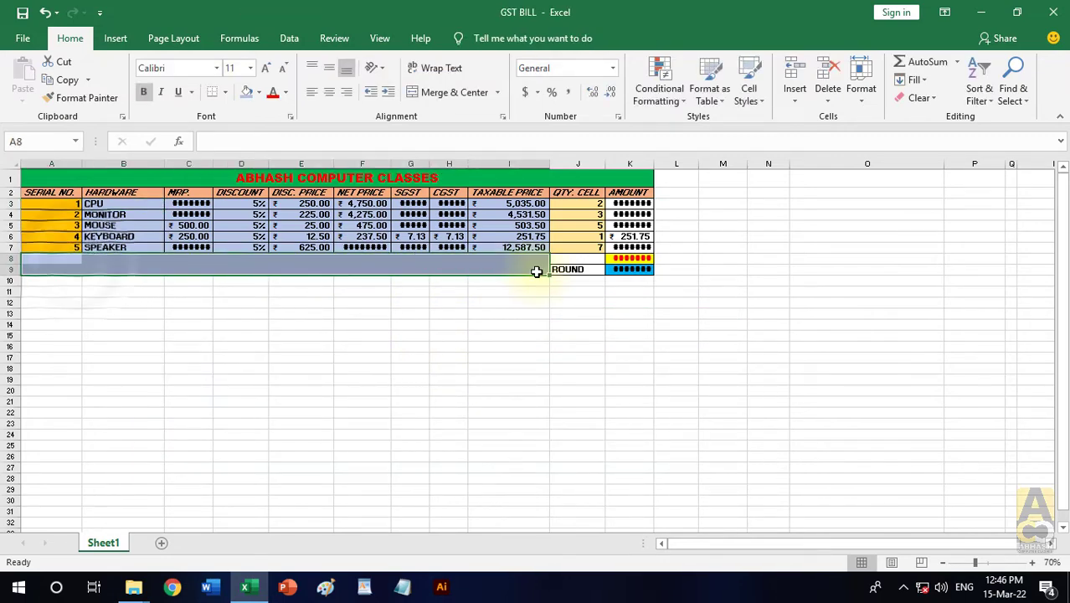
{"action": "left_click", "coordinate": [918, 97]}
{"action": "left_click", "coordinate": [928, 113]}
{"action": "scroll", "coordinate": [220, 216], "scroll_direction": "up", "scroll_amount": 3, "text": "ctrl"}
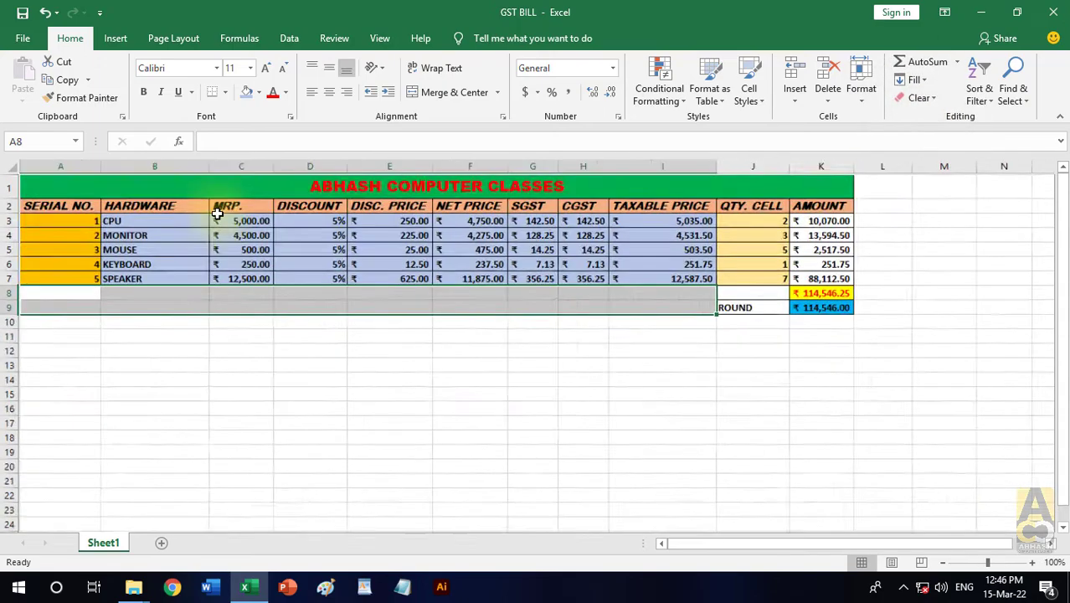
{"action": "left_click", "coordinate": [572, 427]}
- Copy the table A1:K9 and look through the available paste options down to Paste Special, without pasting
{"action": "scroll", "coordinate": [565, 426], "scroll_direction": "down", "scroll_amount": 1, "text": "ctrl"}
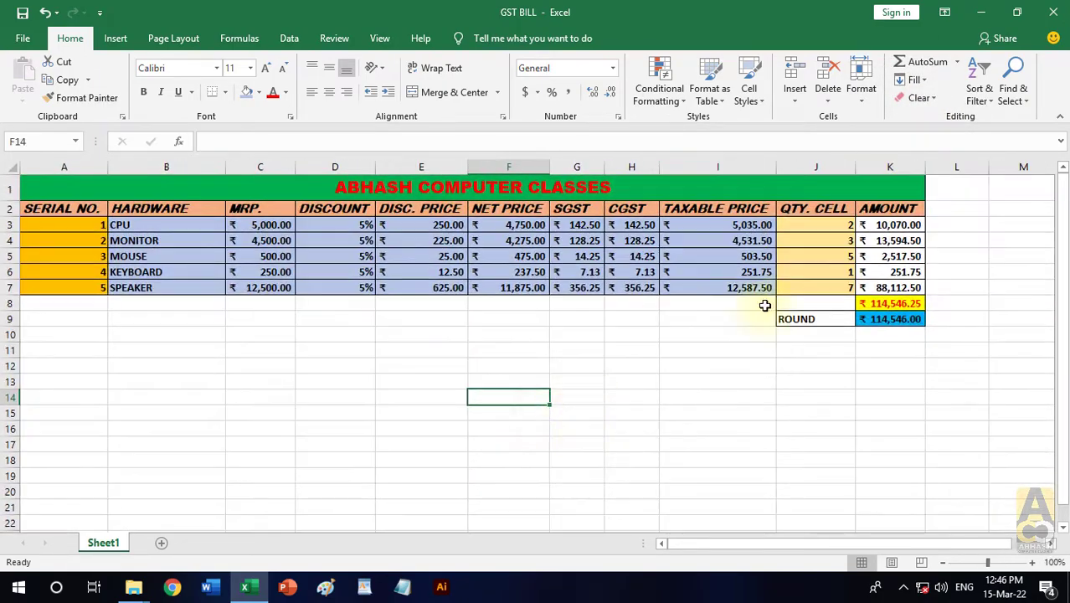
{"action": "mouse_move", "coordinate": [264, 188]}
{"action": "left_mouse_down"}
{"action": "mouse_move", "coordinate": [616, 270]}
{"action": "mouse_move", "coordinate": [666, 321]}
{"action": "left_mouse_up"}
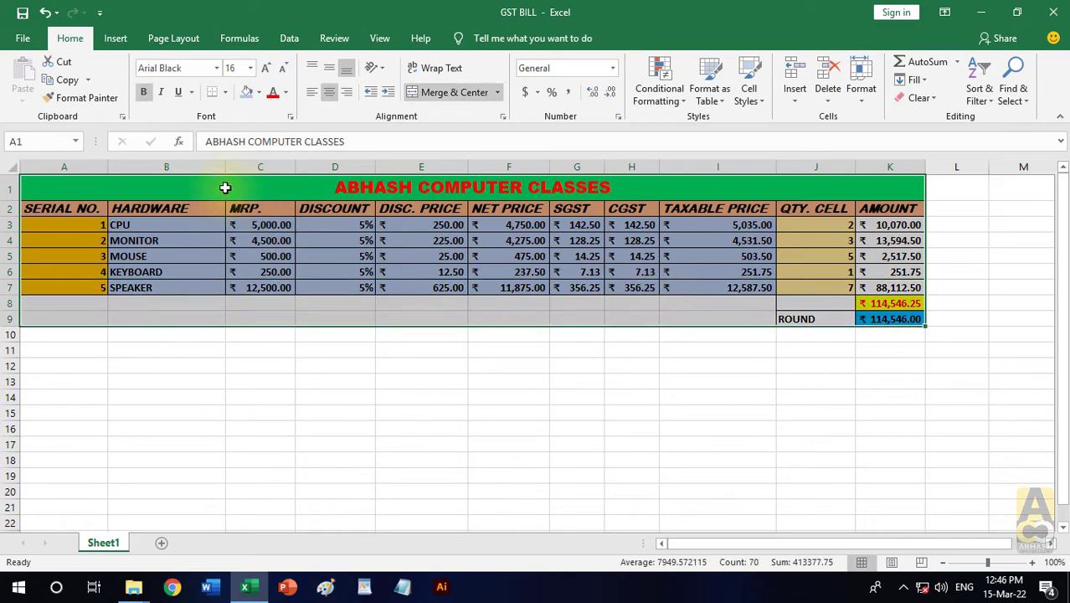
{"action": "left_click", "coordinate": [63, 85]}
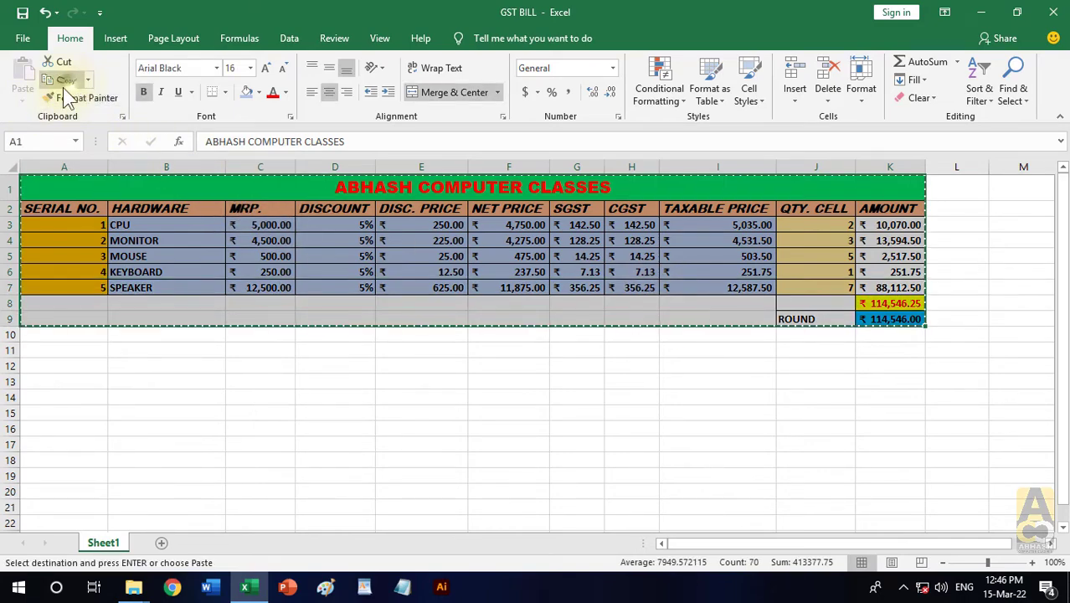
{"action": "left_click", "coordinate": [29, 96]}
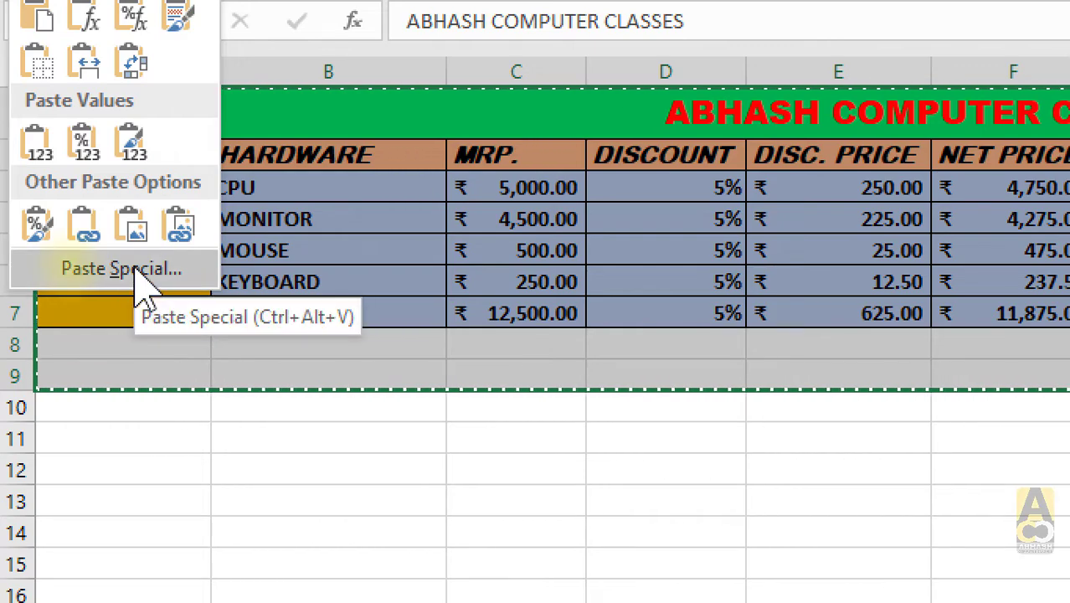
{"action": "key", "text": "Escape"}
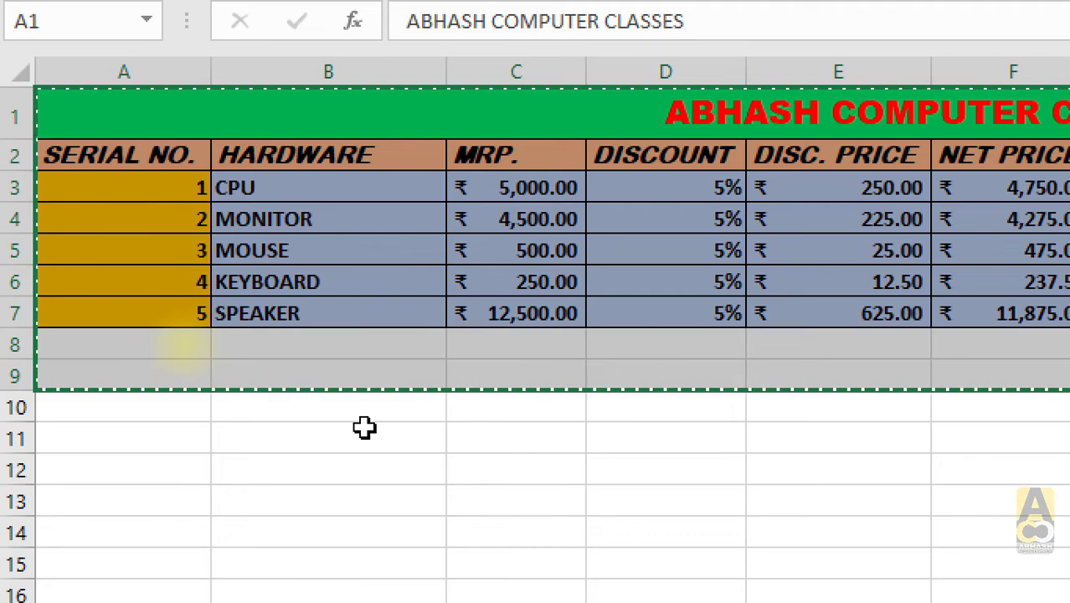
{"action": "key", "text": "Escape"}
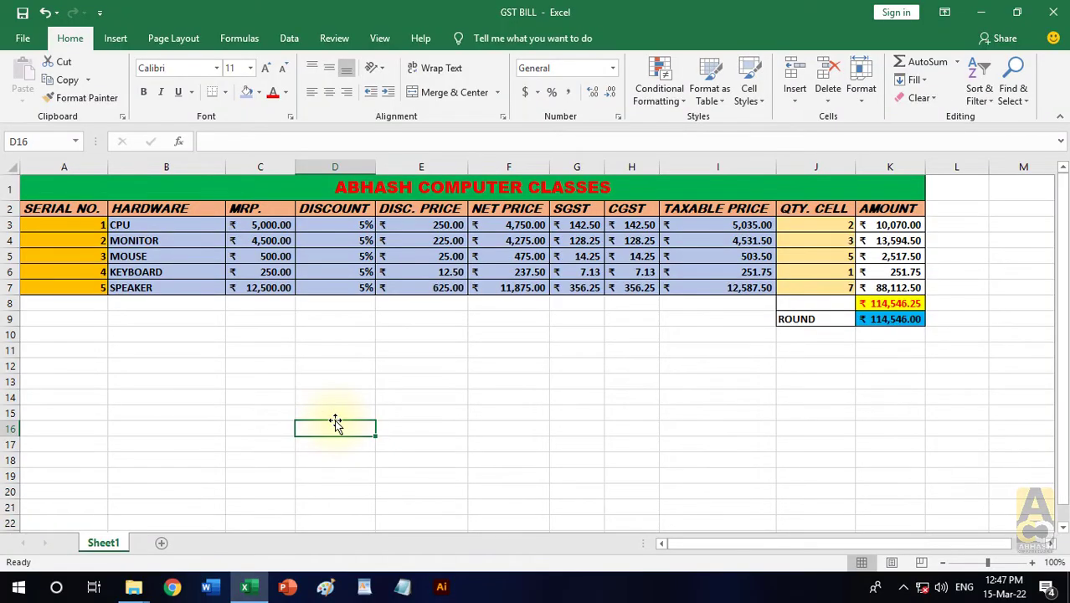
{"action": "scroll", "coordinate": [335, 420], "scroll_direction": "up", "scroll_amount": 4}
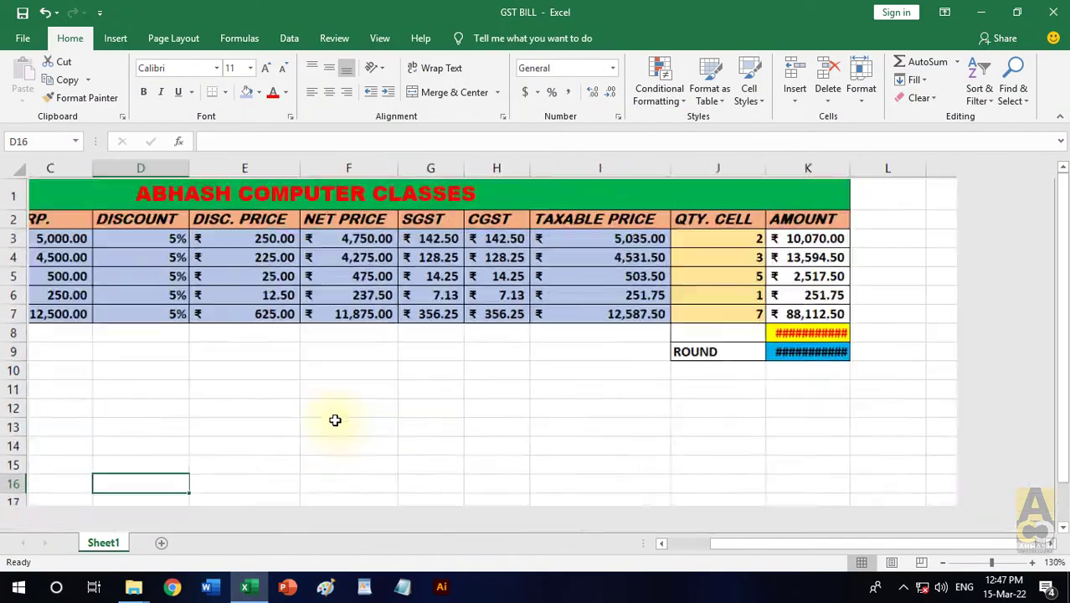
{"action": "scroll", "coordinate": [335, 421], "scroll_direction": "down", "scroll_amount": 6}
{"action": "scroll", "coordinate": [335, 419], "scroll_direction": "up", "scroll_amount": 4}
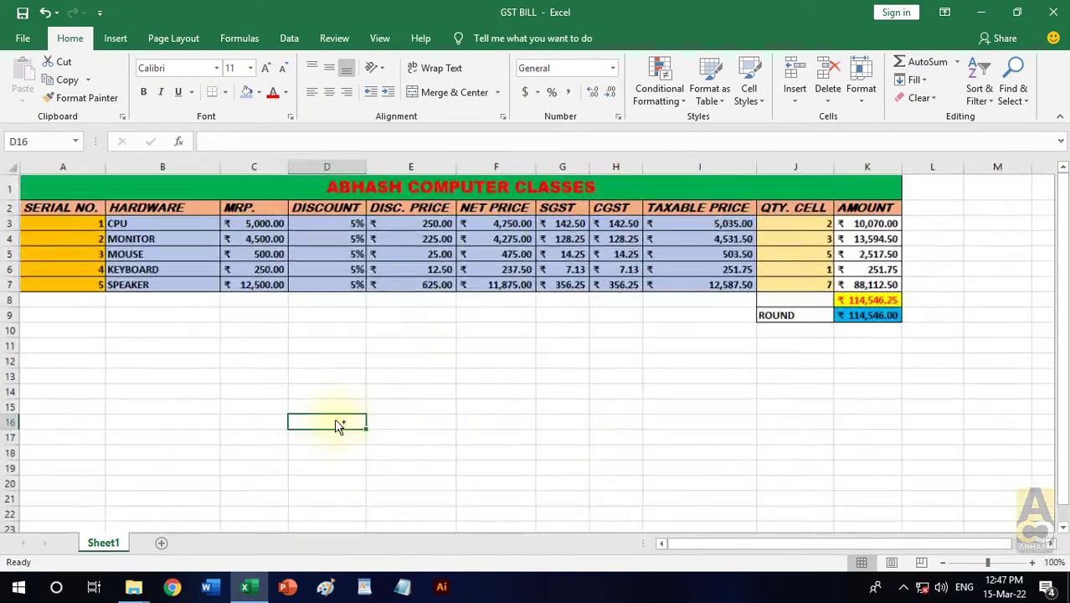
{"action": "scroll", "coordinate": [335, 420], "scroll_direction": "down", "scroll_amount": 2}
{"action": "scroll", "coordinate": [335, 420], "scroll_direction": "up", "scroll_amount": 1}
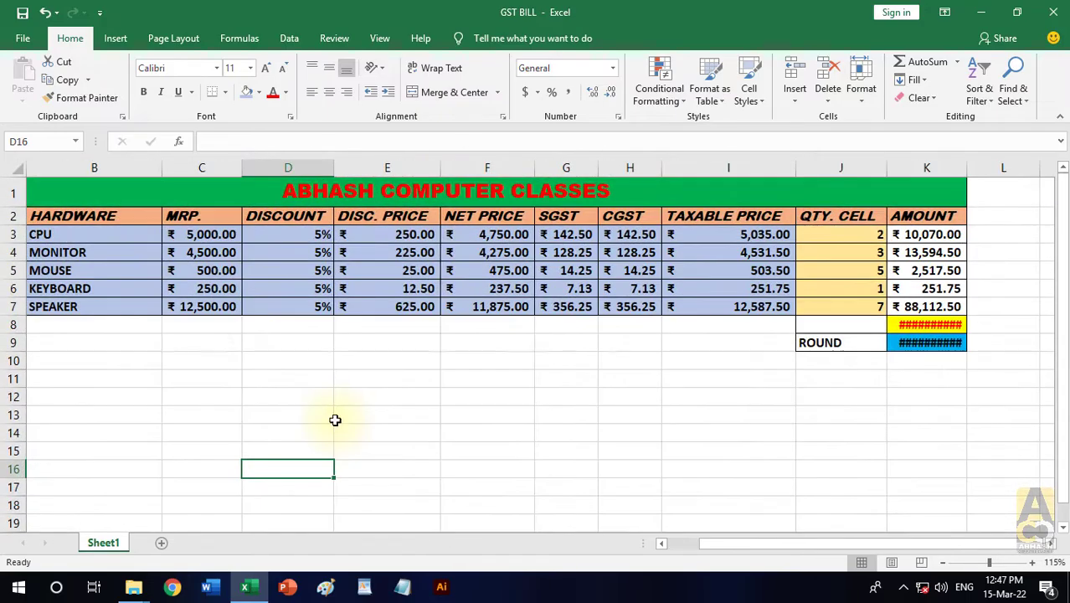
{"action": "scroll", "coordinate": [335, 421], "scroll_direction": "up", "scroll_amount": 3}
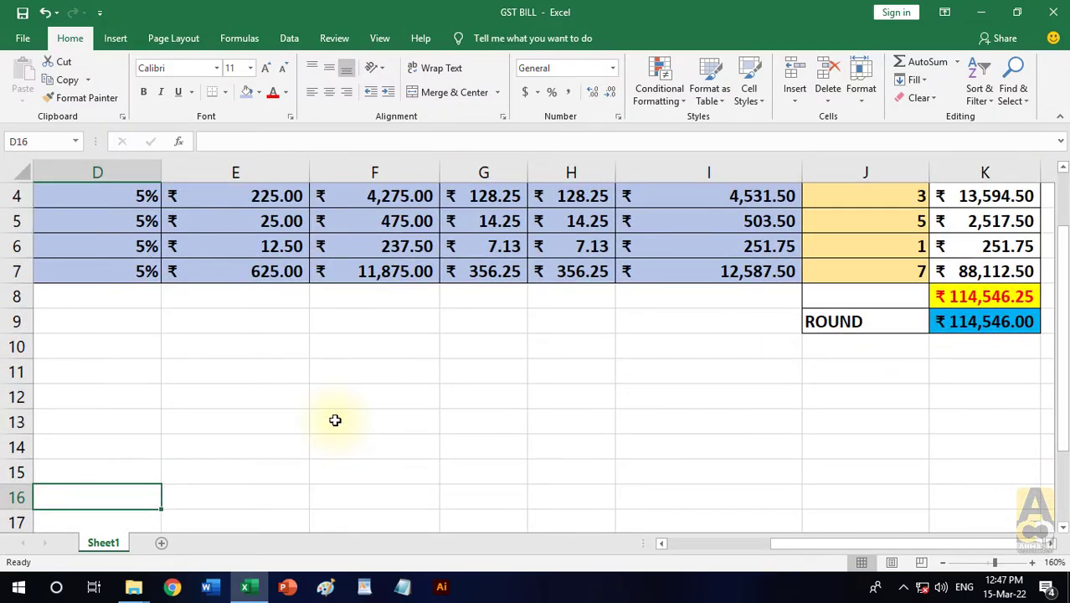
{"action": "scroll", "coordinate": [335, 420], "scroll_direction": "down", "scroll_amount": 5}
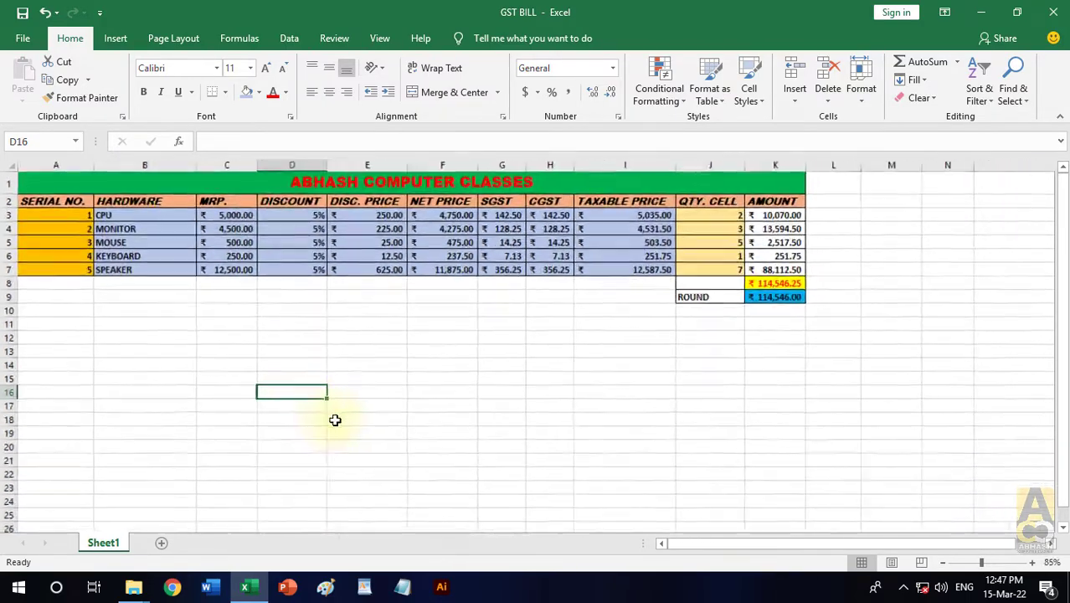
{"action": "scroll", "coordinate": [335, 420], "scroll_direction": "down", "scroll_amount": 1}
{"action": "scroll", "coordinate": [335, 419], "scroll_direction": "up", "scroll_amount": 2}
{"action": "scroll", "coordinate": [335, 420], "scroll_direction": "up", "scroll_amount": 1}
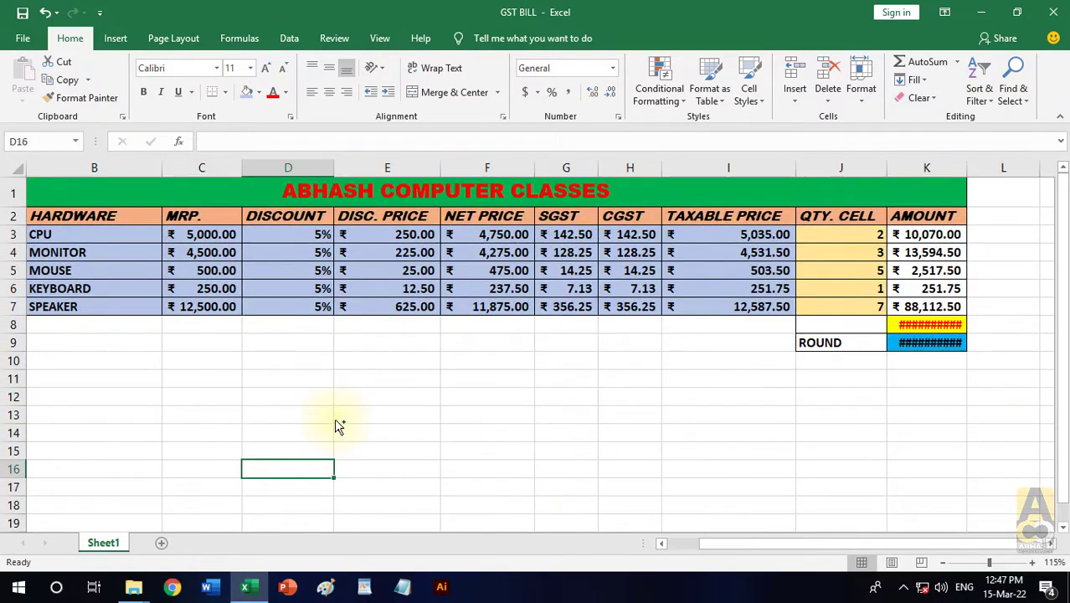
{"action": "left_click_drag", "start_coordinate": [754, 543], "coordinate": [710, 543]}
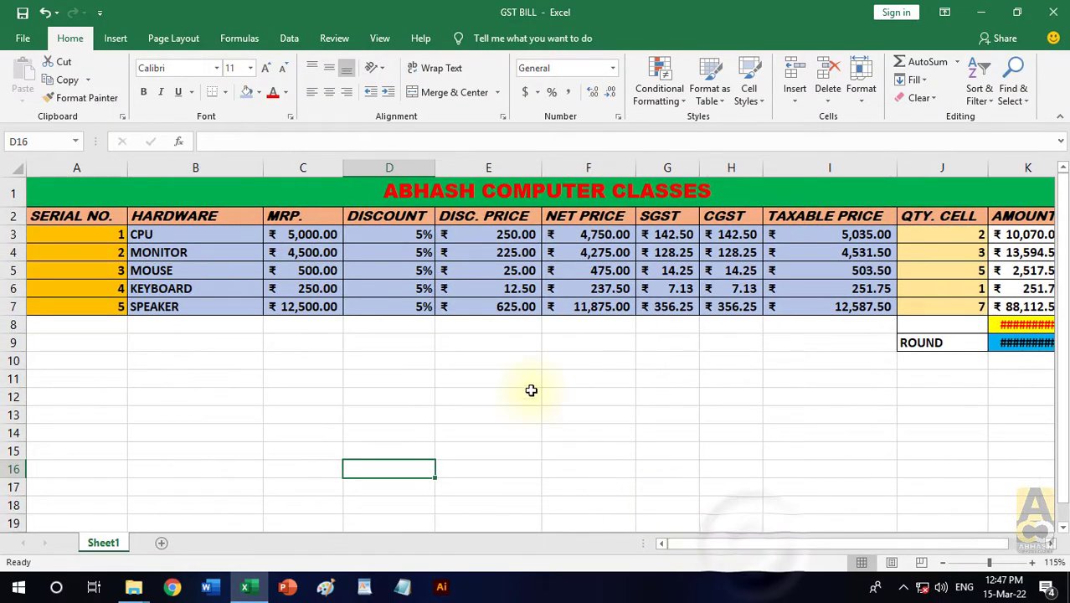
{"action": "scroll", "coordinate": [515, 399], "scroll_direction": "down", "scroll_amount": 1}
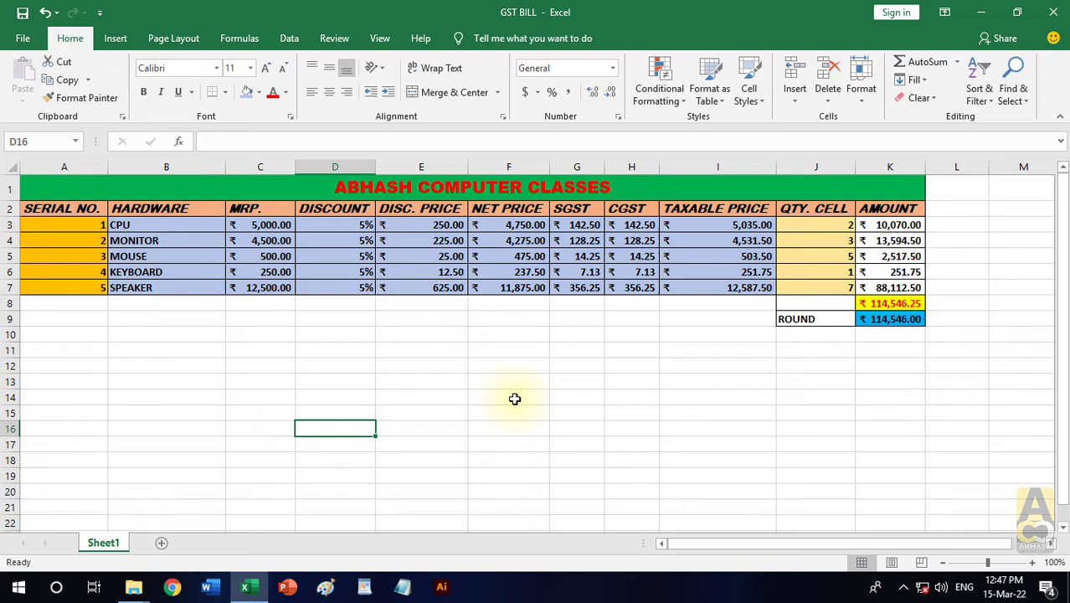
{"action": "left_click", "coordinate": [471, 407]}
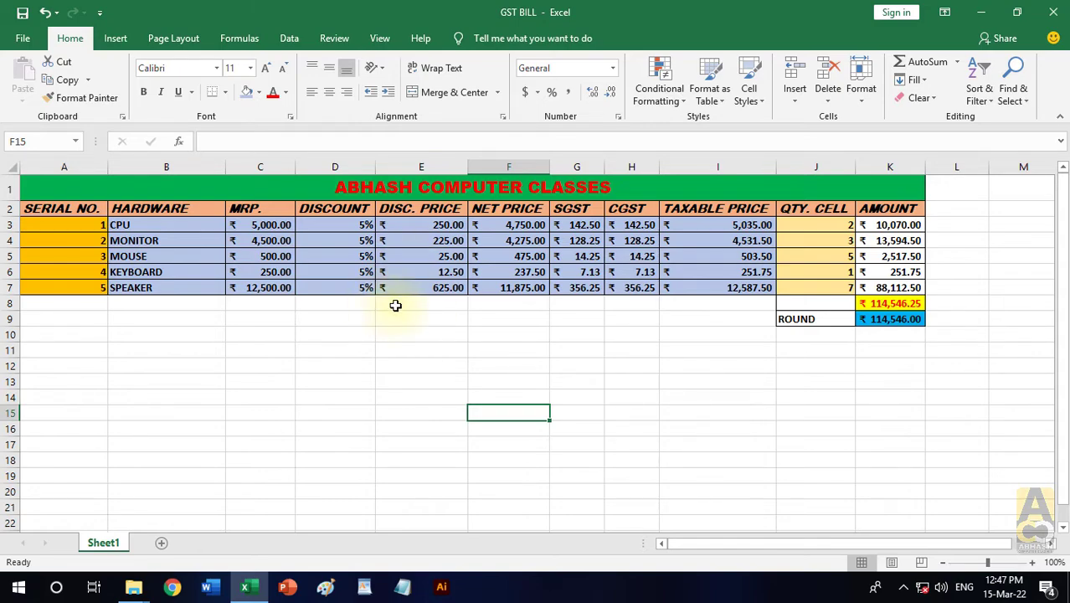
- Copy the table A1:K9 and examine the choices in the Paste Special dialog, then dismiss it without pasting
{"action": "left_click_drag", "start_coordinate": [382, 187], "coordinate": [596, 317]}
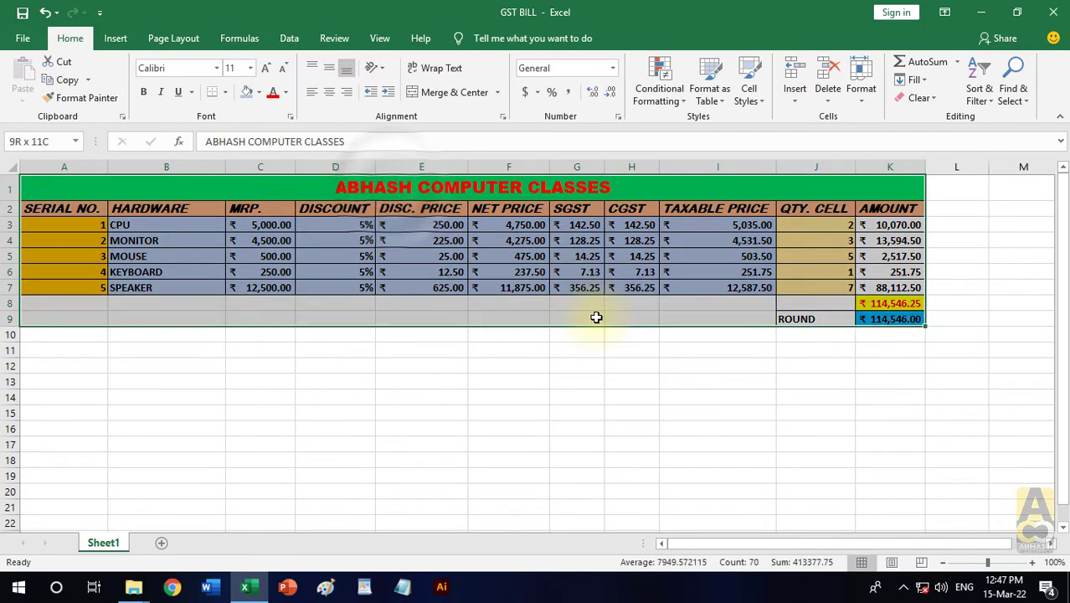
{"action": "left_click", "coordinate": [67, 79]}
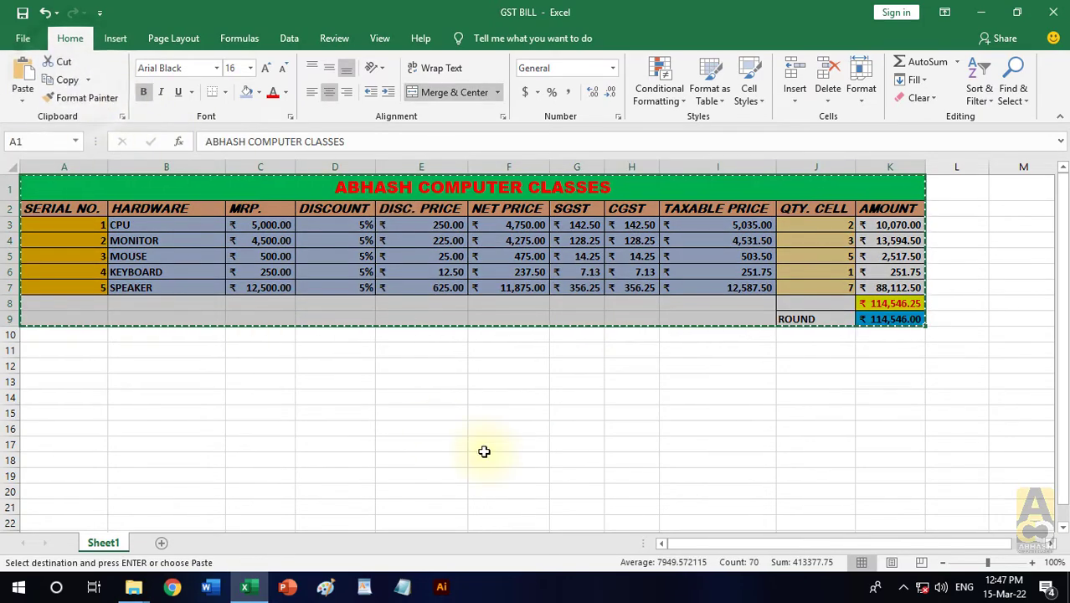
{"action": "key", "text": "ctrl+alt+v"}
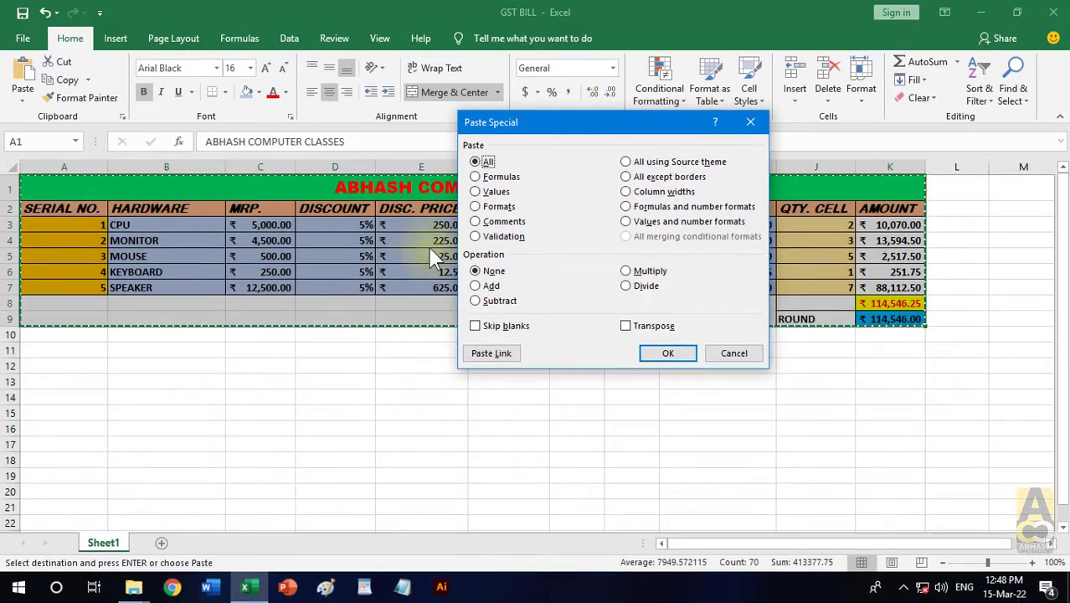
{"action": "left_click_drag", "start_coordinate": [546, 123], "coordinate": [708, 133]}
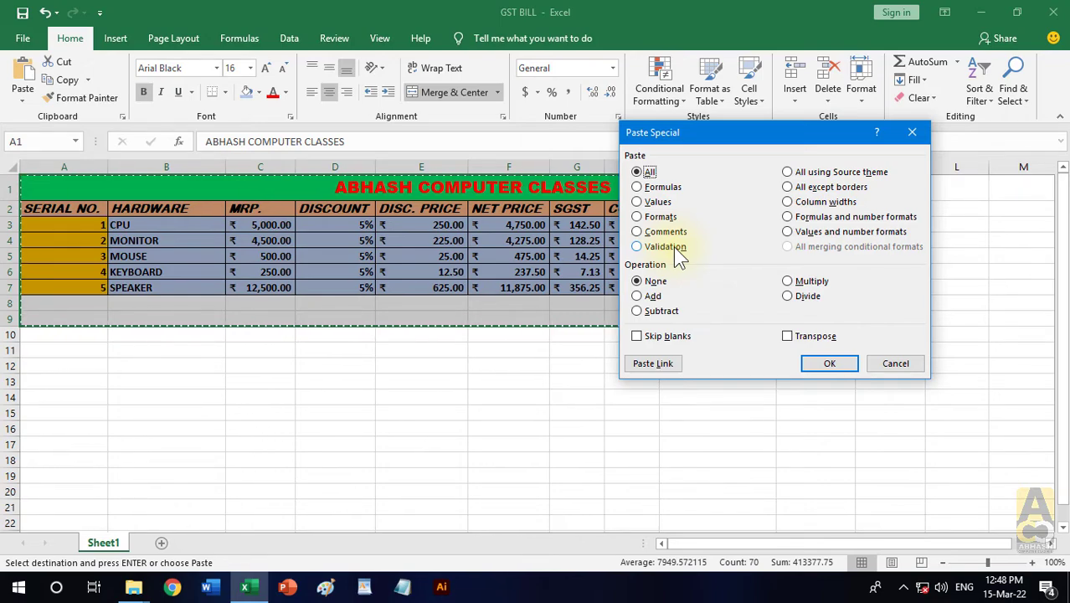
{"action": "left_click", "coordinate": [911, 368]}
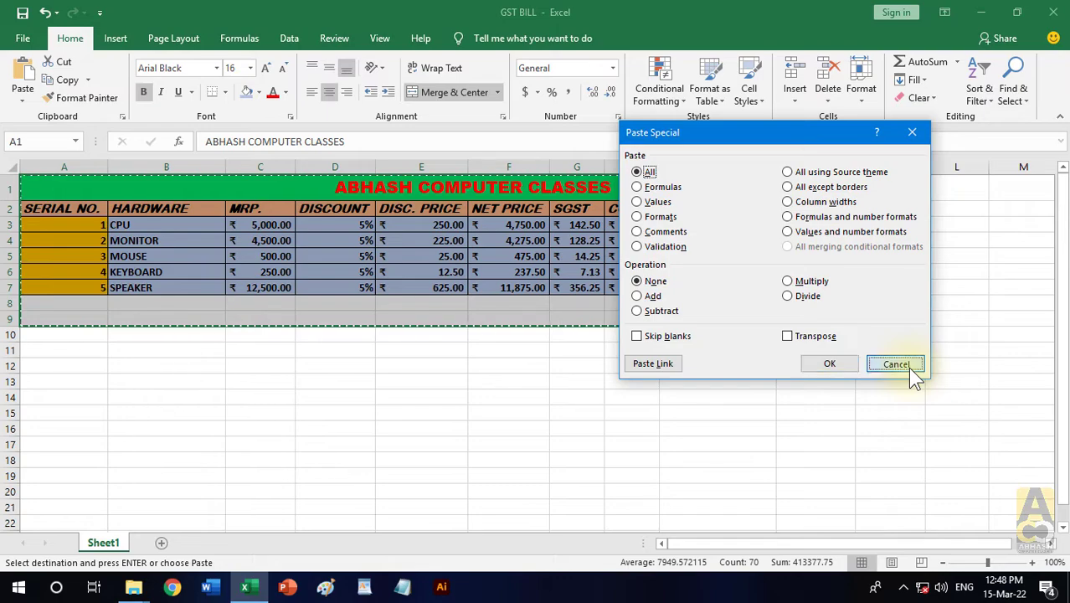
{"action": "left_click", "coordinate": [666, 396]}
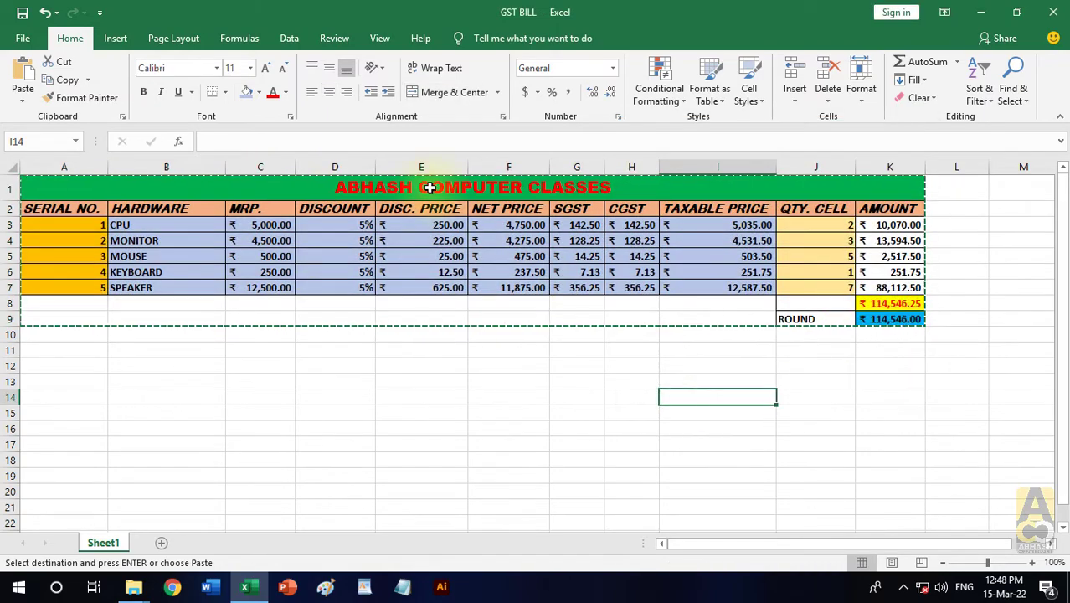
- Copy the table A1:K9 and paste it at A11 using Paste Special with the All option
{"action": "left_click_drag", "start_coordinate": [432, 189], "coordinate": [647, 313]}
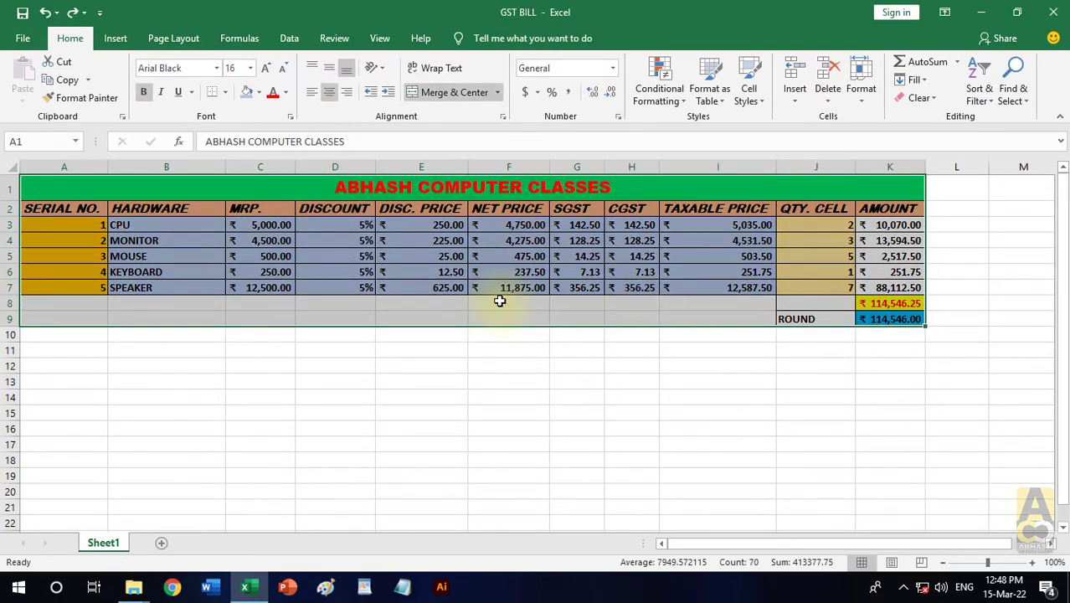
{"action": "left_click", "coordinate": [67, 81]}
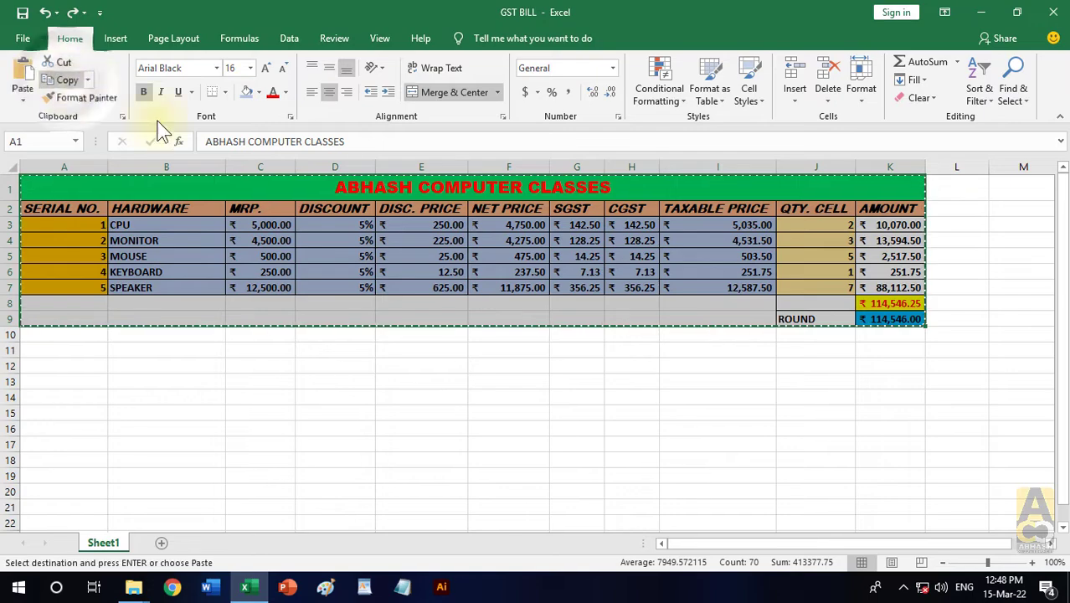
{"action": "left_click", "coordinate": [22, 100]}
{"action": "left_click", "coordinate": [22, 100]}
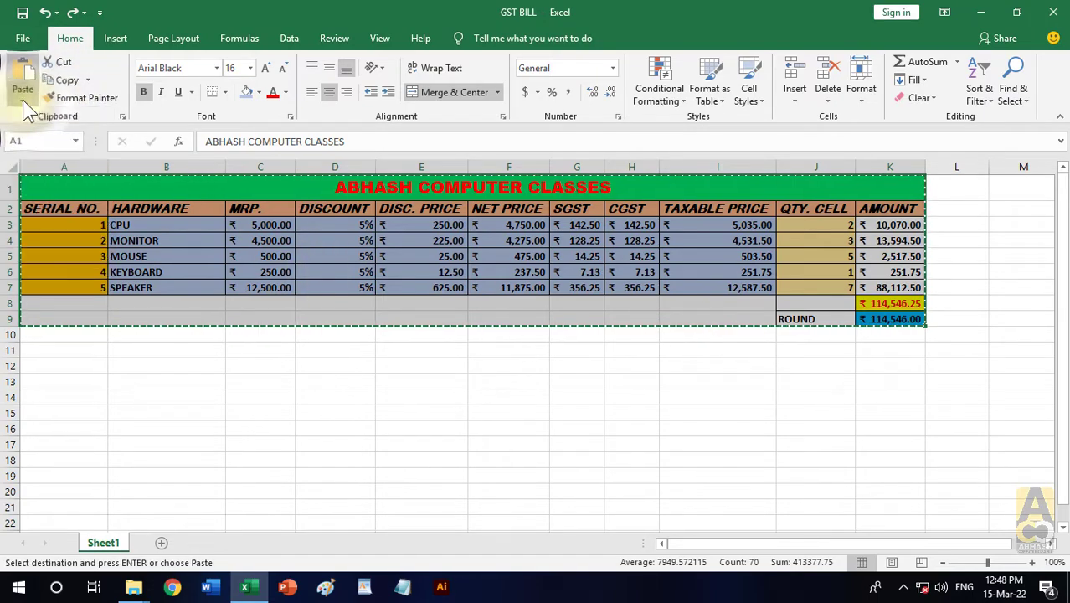
{"action": "left_click", "coordinate": [419, 427]}
{"action": "left_click", "coordinate": [72, 411]}
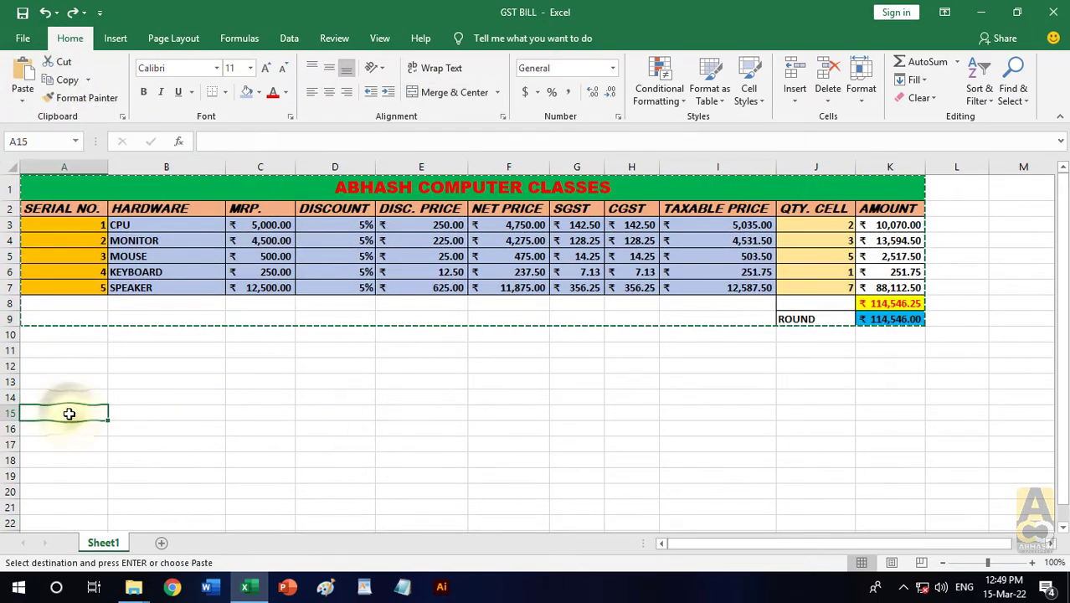
{"action": "left_click", "coordinate": [64, 393]}
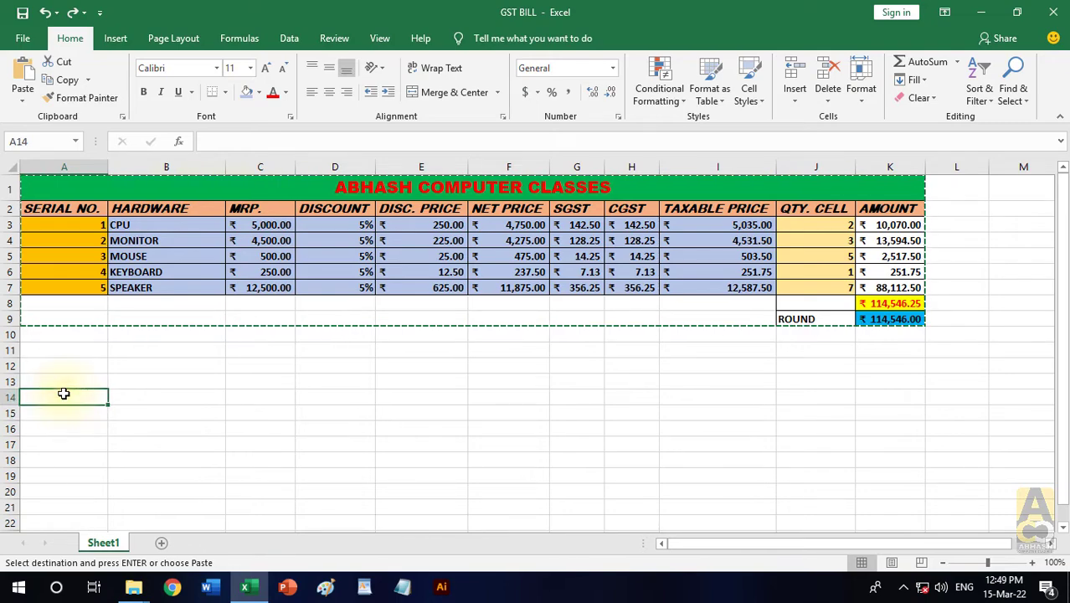
{"action": "left_click", "coordinate": [58, 353]}
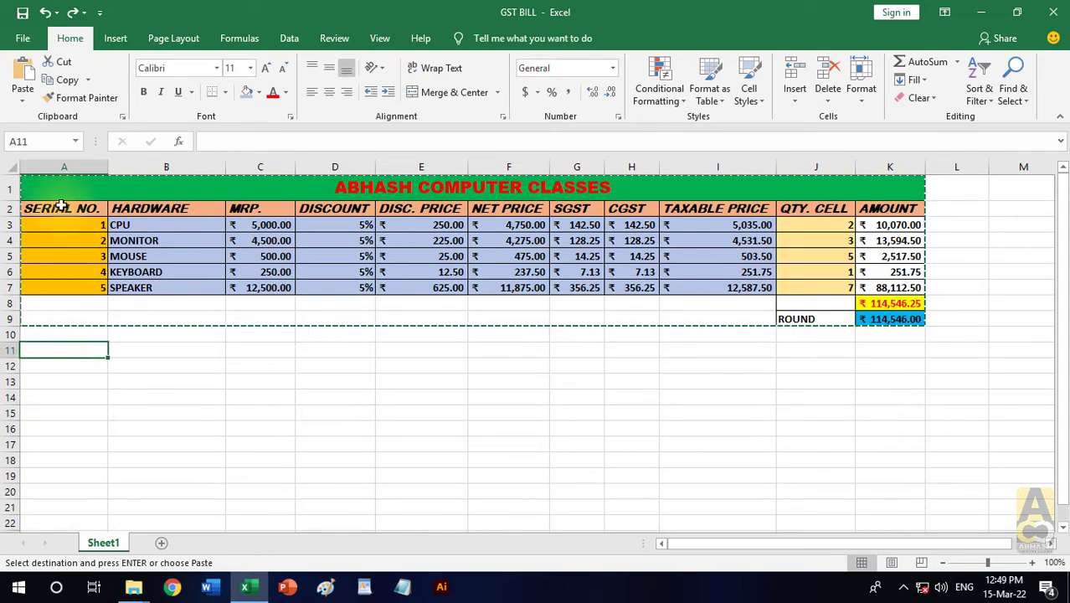
{"action": "left_click", "coordinate": [22, 100]}
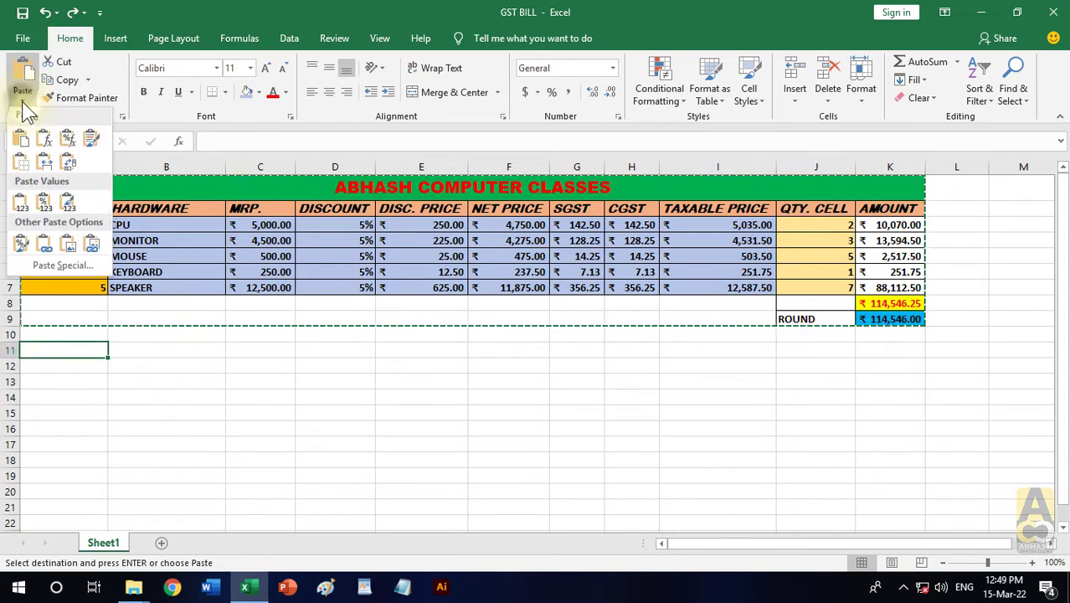
{"action": "left_click", "coordinate": [48, 260]}
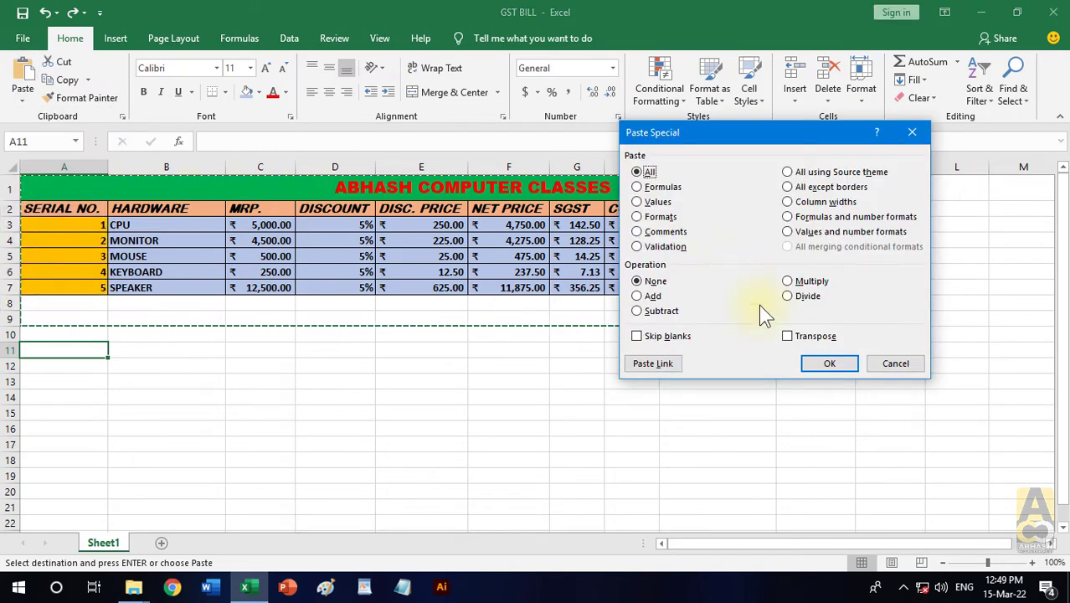
{"action": "left_click", "coordinate": [825, 366]}
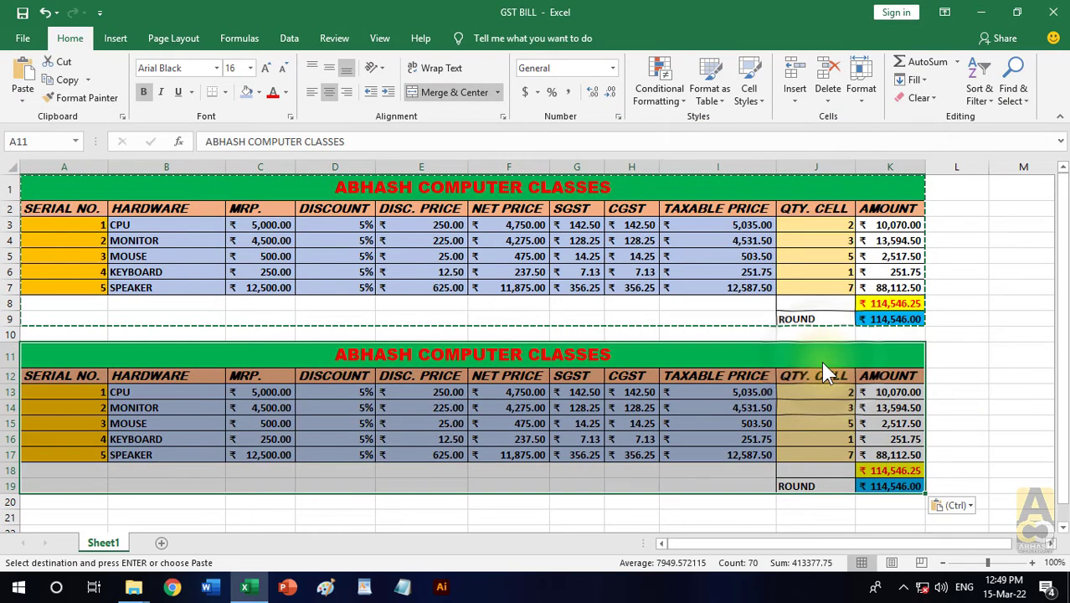
{"action": "key", "text": "Escape"}
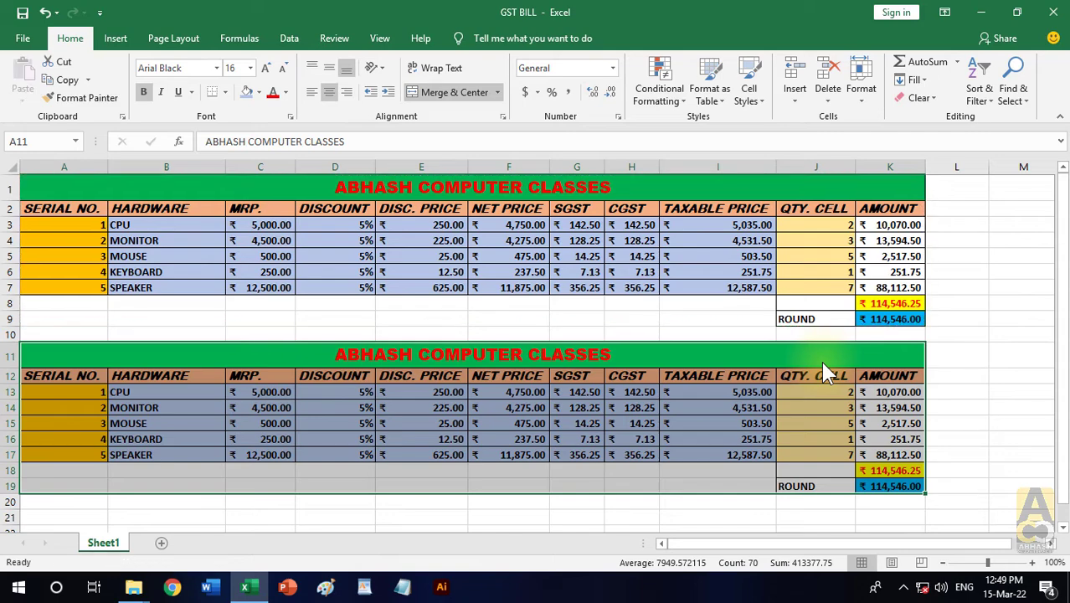
- Clear all contents and formatting from the pasted table copy in A11:K19
{"action": "left_click_drag", "start_coordinate": [117, 356], "coordinate": [908, 490]}
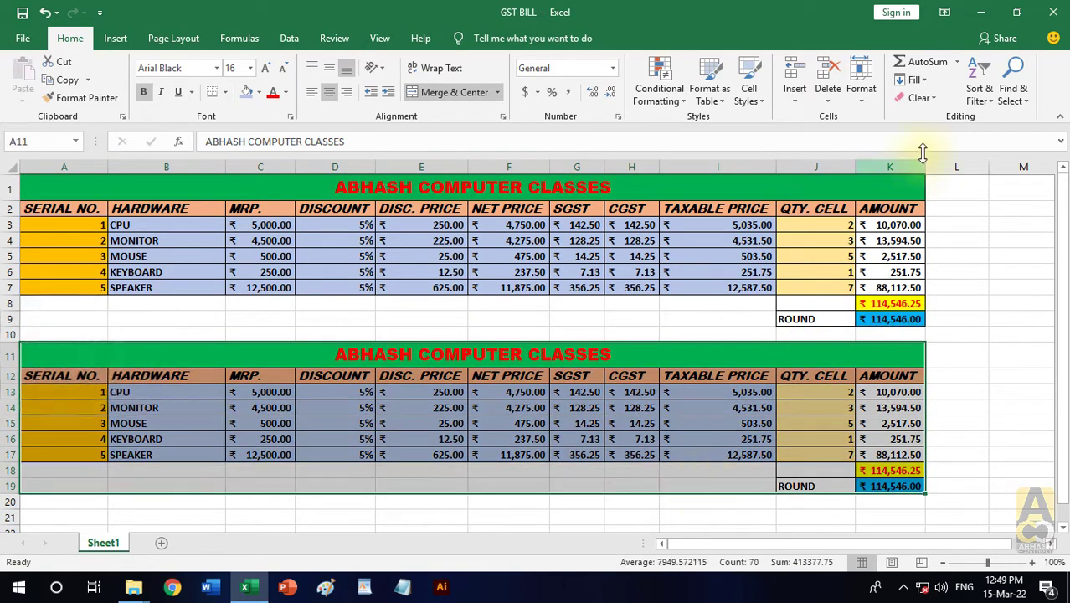
{"action": "left_click", "coordinate": [924, 98]}
{"action": "left_click", "coordinate": [938, 127]}
- Copy the table A1:K9 and paste it at A12 using Paste Special with the Formulas option
{"action": "left_click_drag", "start_coordinate": [528, 186], "coordinate": [585, 318]}
{"action": "left_click", "coordinate": [67, 80]}
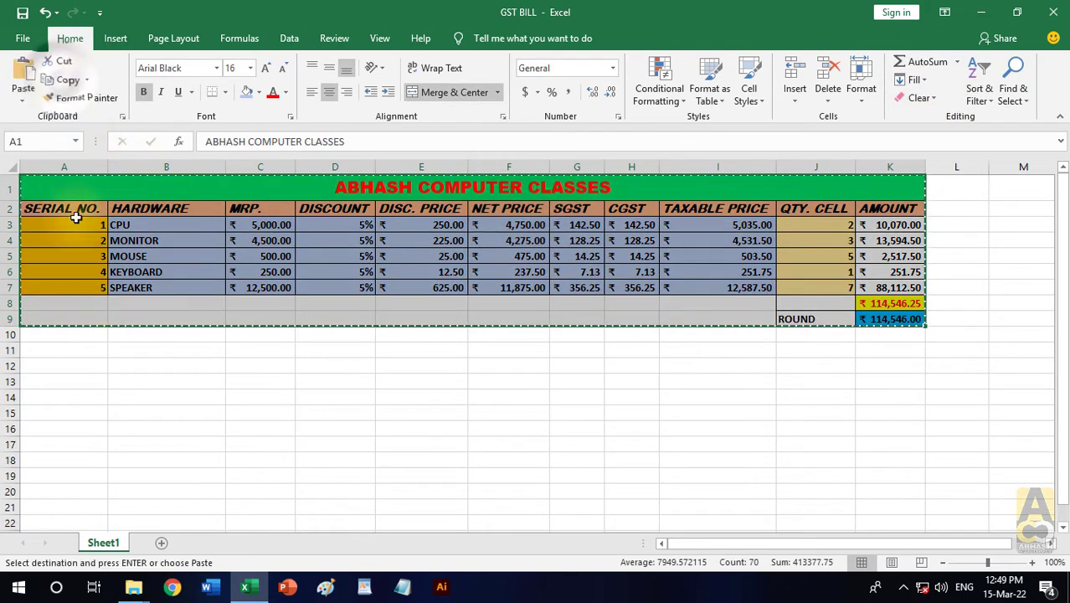
{"action": "left_click", "coordinate": [64, 366]}
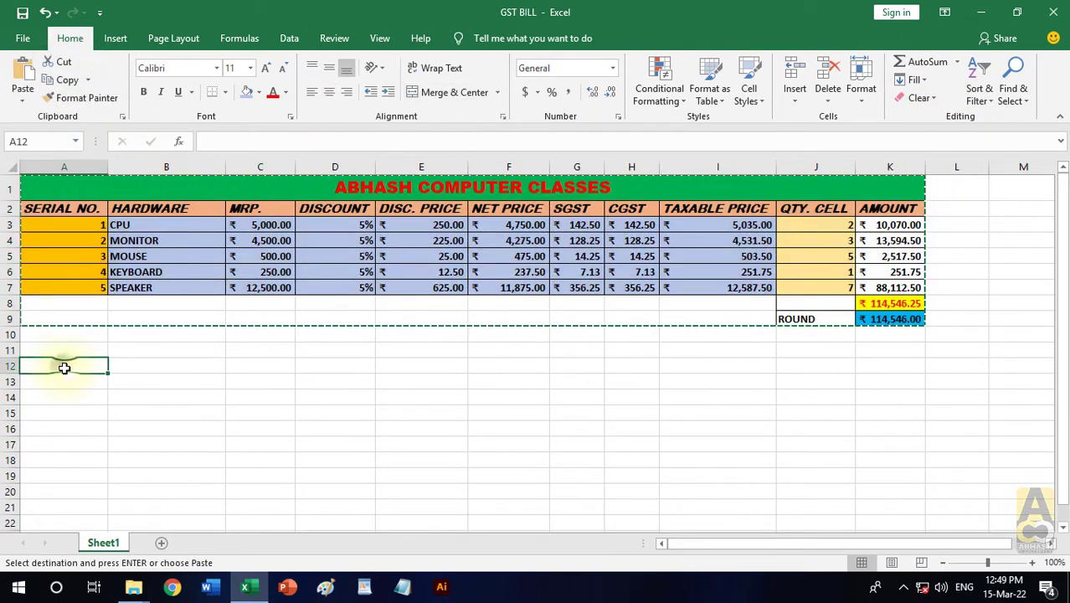
{"action": "left_click", "coordinate": [29, 101]}
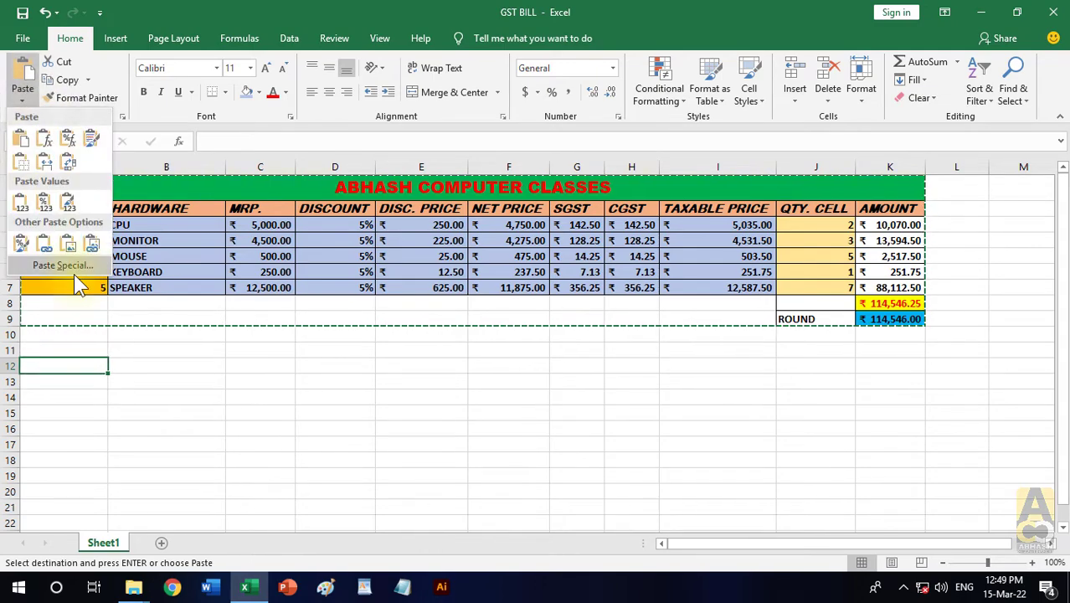
{"action": "left_click", "coordinate": [67, 266]}
{"action": "left_click", "coordinate": [662, 187]}
{"action": "left_click", "coordinate": [829, 365]}
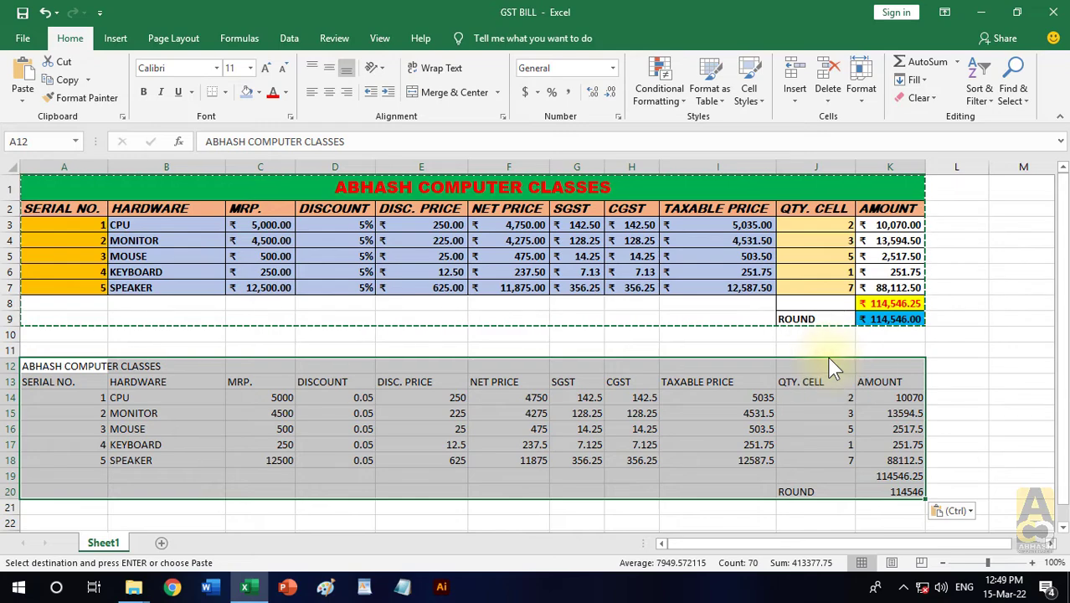
{"action": "key", "text": "Escape"}
{"action": "left_click_drag", "start_coordinate": [590, 195], "coordinate": [674, 318]}
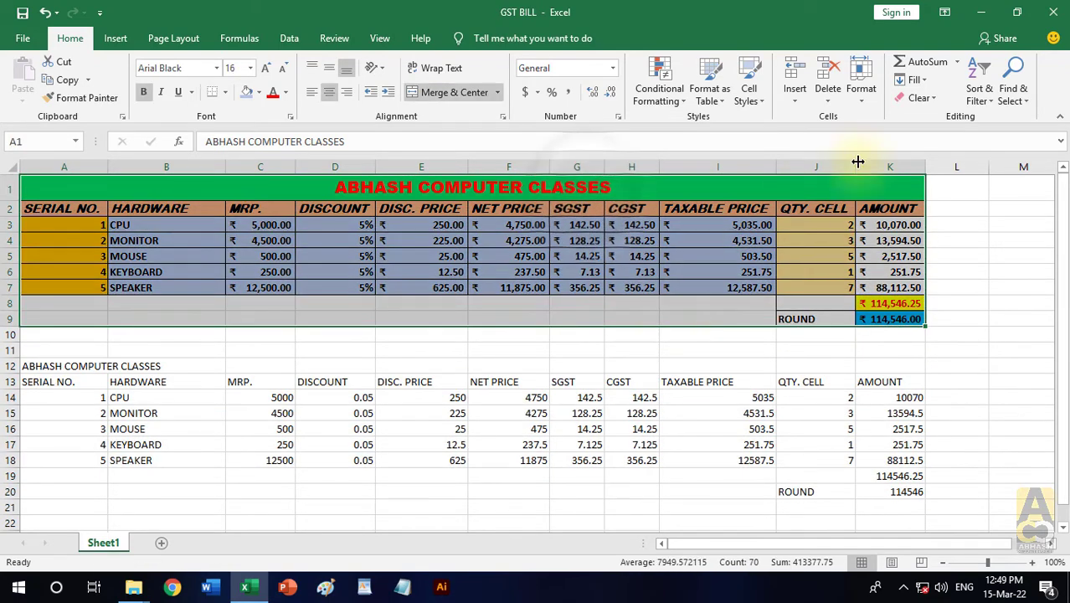
{"action": "left_click", "coordinate": [918, 98]}
{"action": "left_click", "coordinate": [925, 114]}
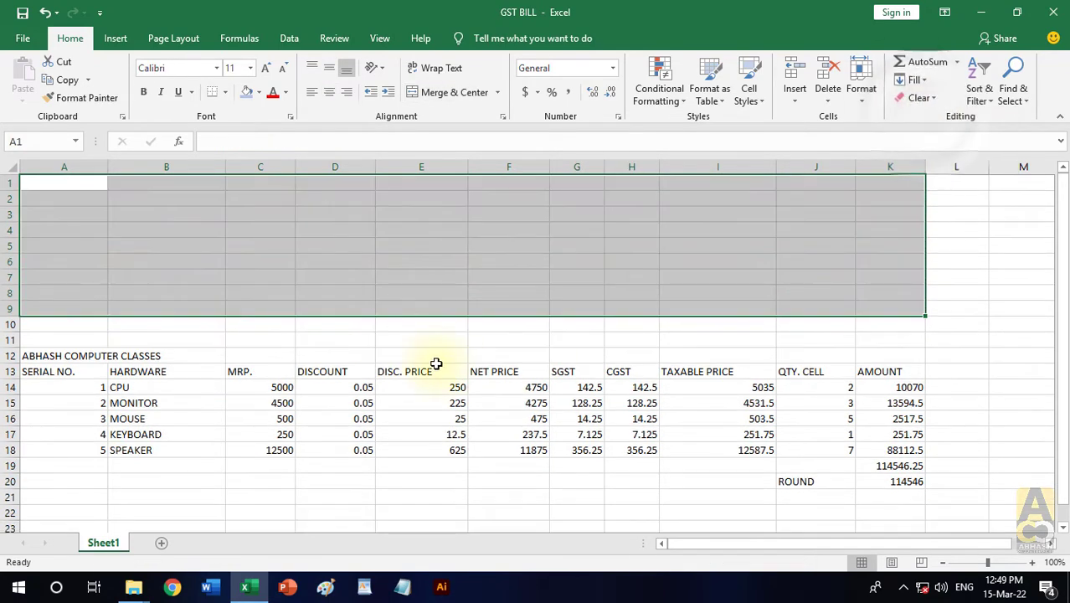
{"action": "key", "text": "ctrl+z"}
- Clear all contents and formatting from the pasted formulas copy in A12:L21
{"action": "left_click", "coordinate": [278, 375]}
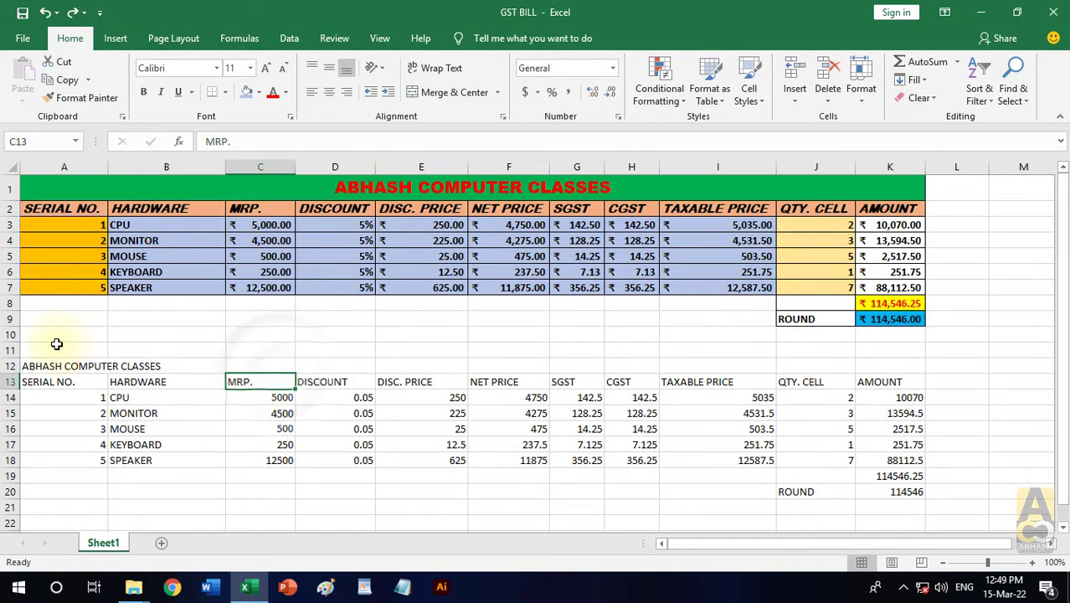
{"action": "left_click_drag", "start_coordinate": [50, 366], "coordinate": [971, 511]}
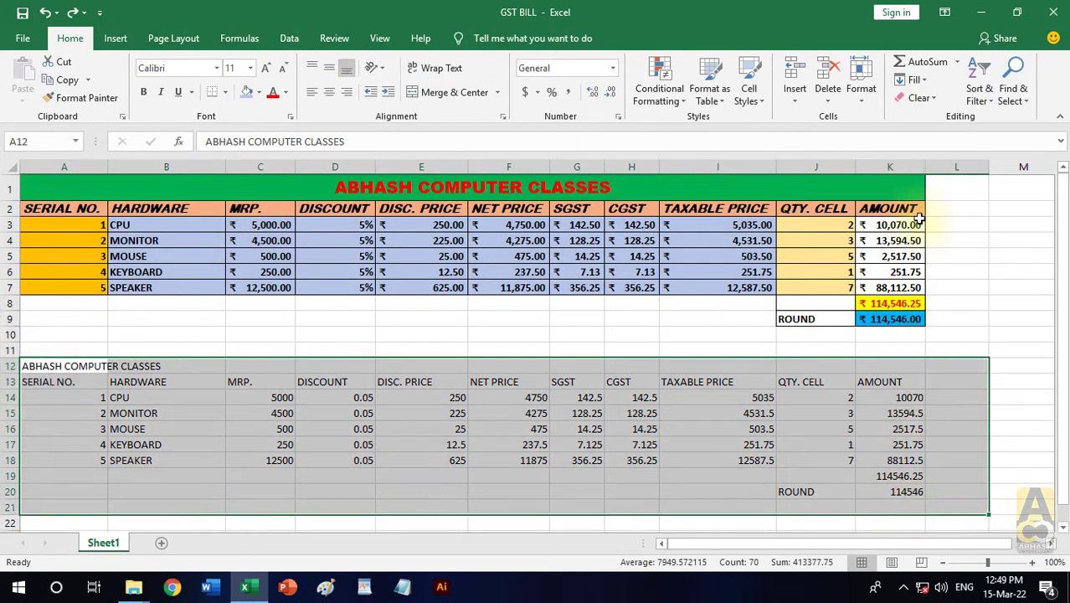
{"action": "left_click", "coordinate": [919, 99]}
{"action": "left_click", "coordinate": [928, 112]}
- Copy the table A1:K9, paste it at A13 using Paste Special with the Values option, and compare the contents of K21 and K9
{"action": "left_click_drag", "start_coordinate": [628, 184], "coordinate": [669, 316]}
{"action": "left_click", "coordinate": [69, 80]}
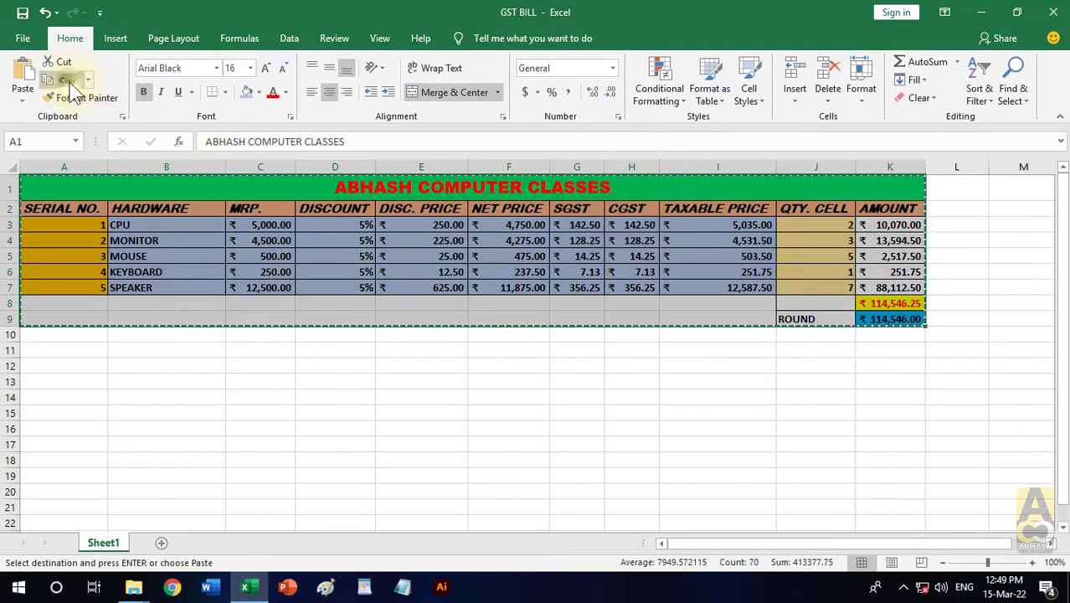
{"action": "left_click", "coordinate": [77, 381]}
{"action": "left_click", "coordinate": [25, 108]}
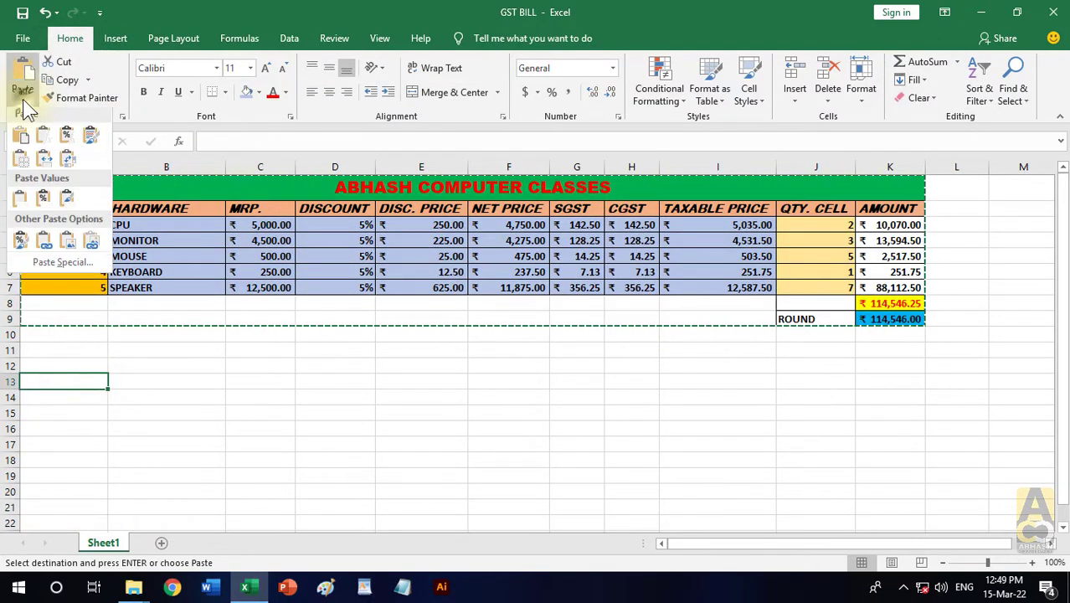
{"action": "left_click", "coordinate": [55, 264]}
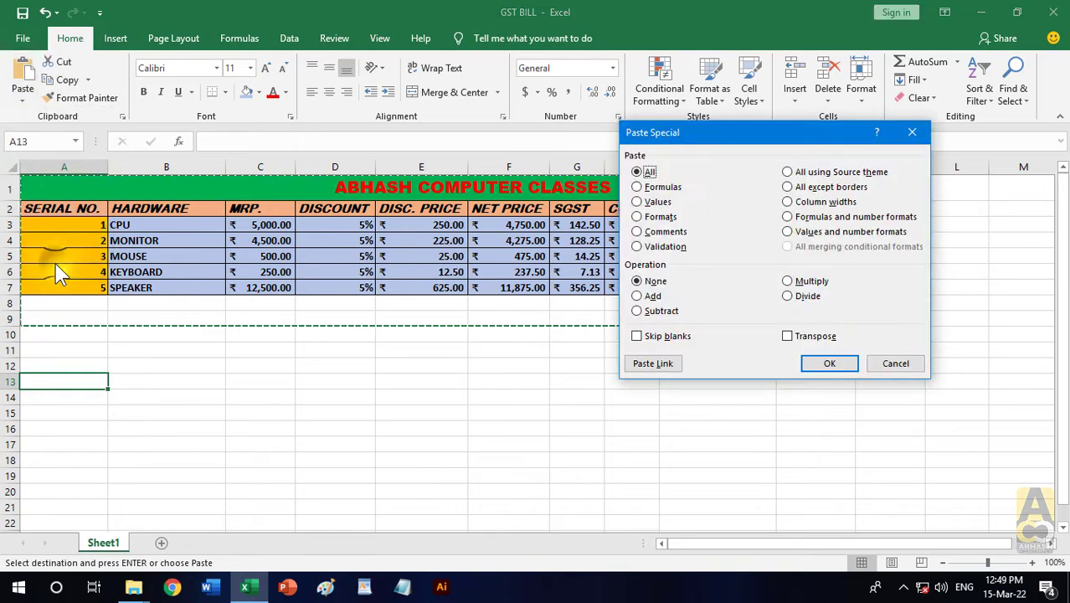
{"action": "left_click", "coordinate": [829, 363]}
{"action": "left_click", "coordinate": [822, 361]}
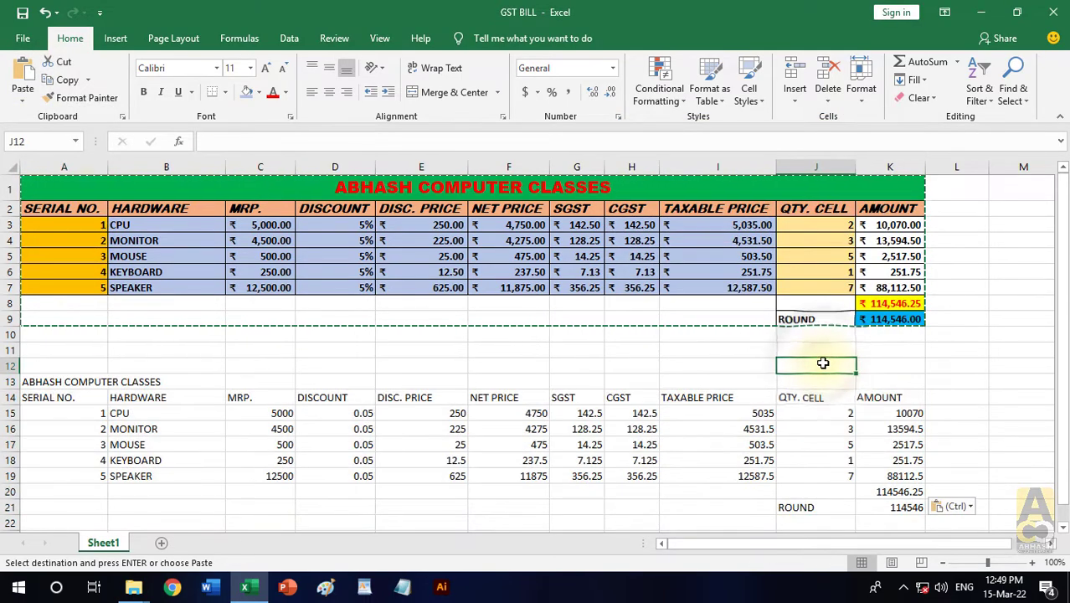
{"action": "left_click", "coordinate": [905, 509]}
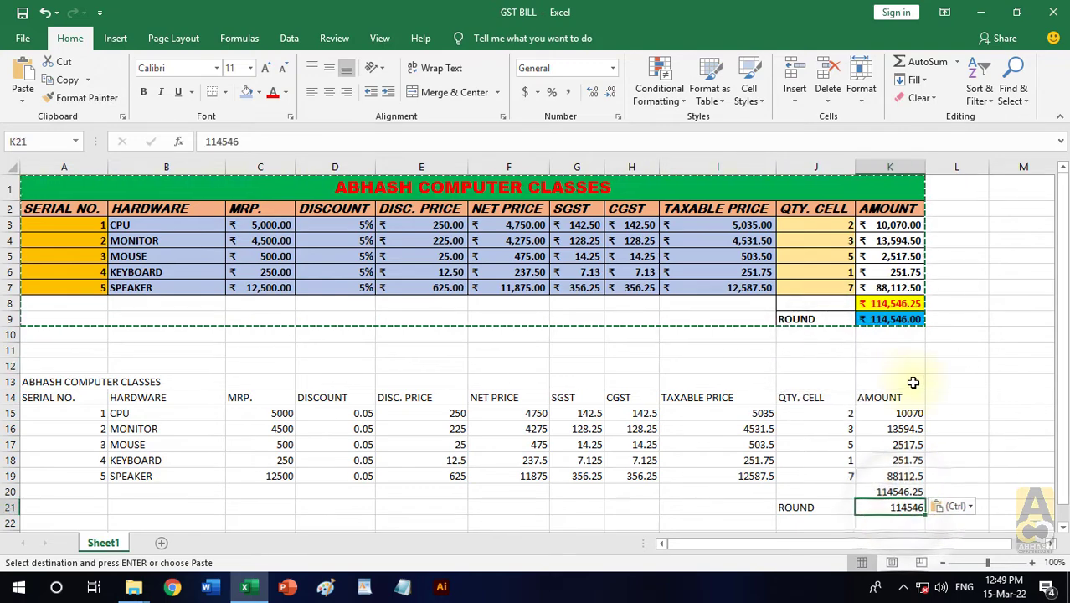
{"action": "left_click", "coordinate": [890, 321]}
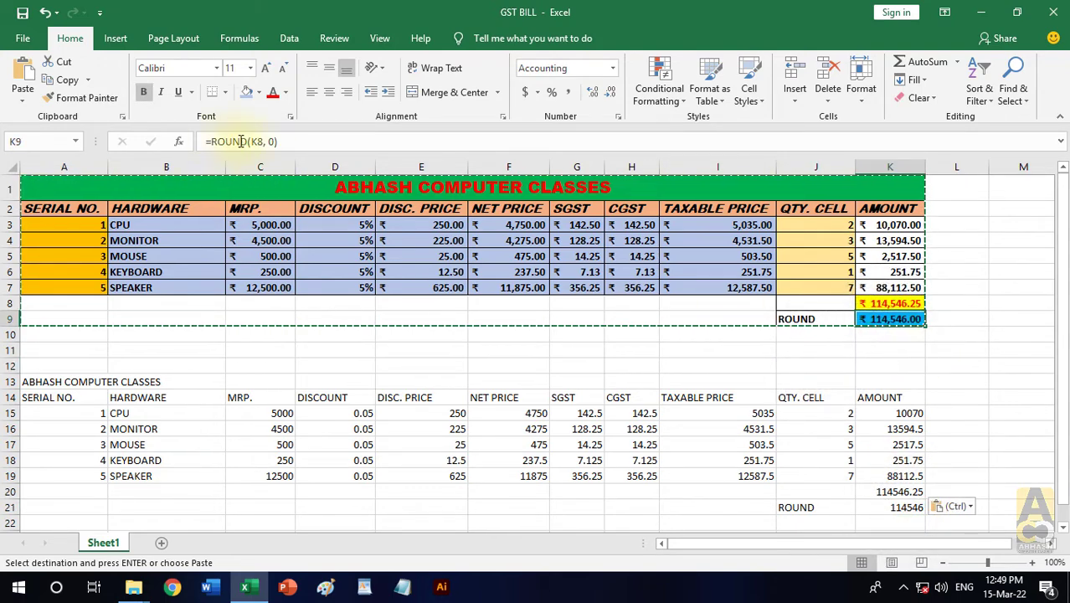
{"action": "left_click", "coordinate": [902, 508]}
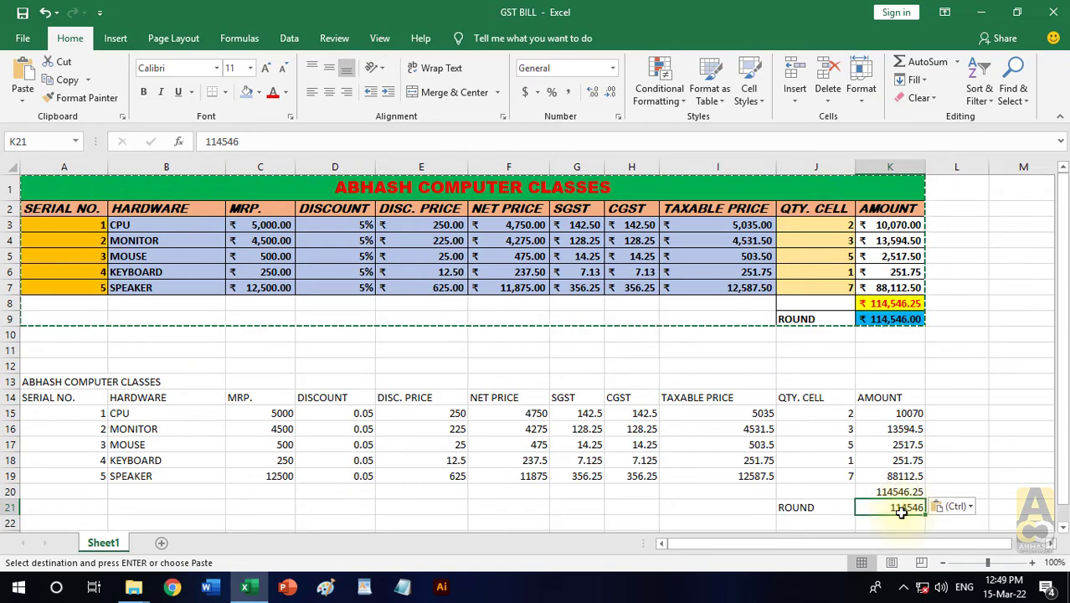
- Clear all contents and formatting from the pasted values copy in A13:K22
{"action": "key", "text": "Escape"}
{"action": "left_click_drag", "start_coordinate": [102, 383], "coordinate": [922, 525]}
{"action": "left_click", "coordinate": [919, 98]}
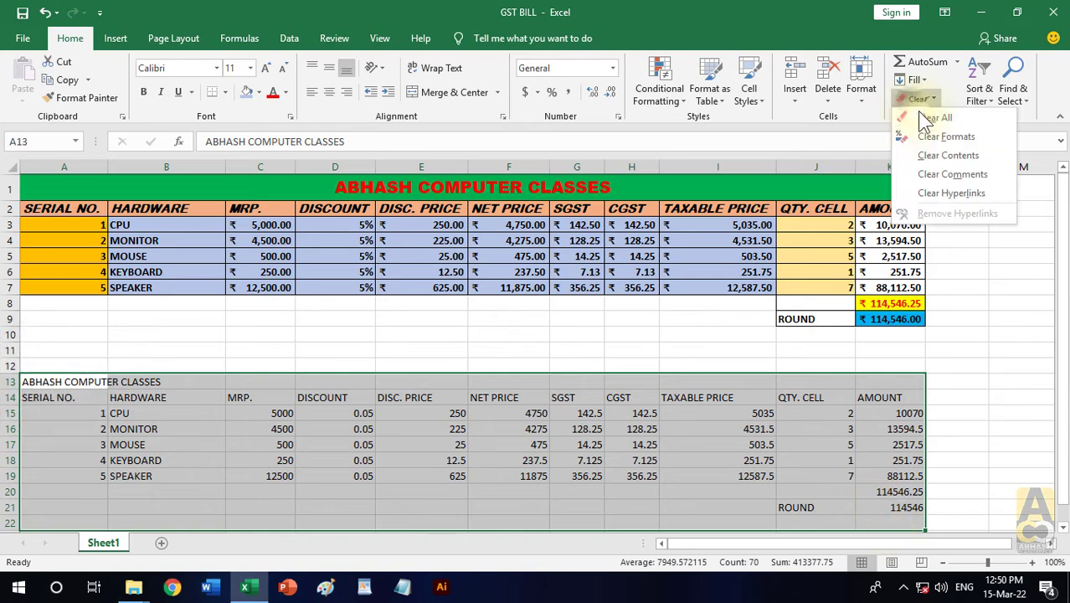
{"action": "left_click", "coordinate": [939, 115]}
- Copy the original table A1:K9 to the clipboard again
{"action": "left_click_drag", "start_coordinate": [604, 180], "coordinate": [687, 319]}
{"action": "key", "text": "ctrl+c"}
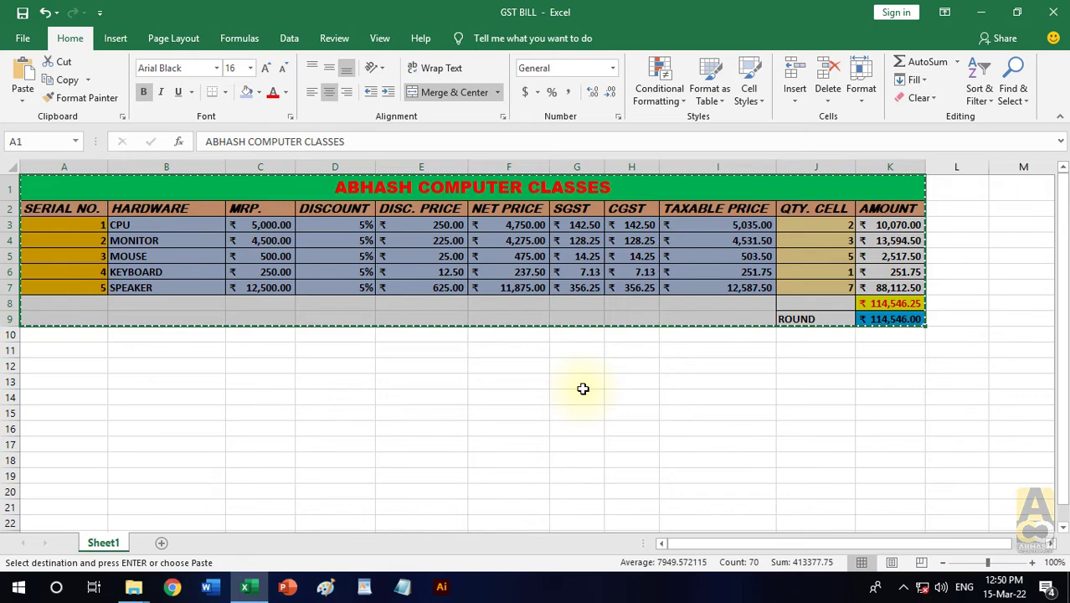
{"action": "key", "text": "ctrl+alt+v"}
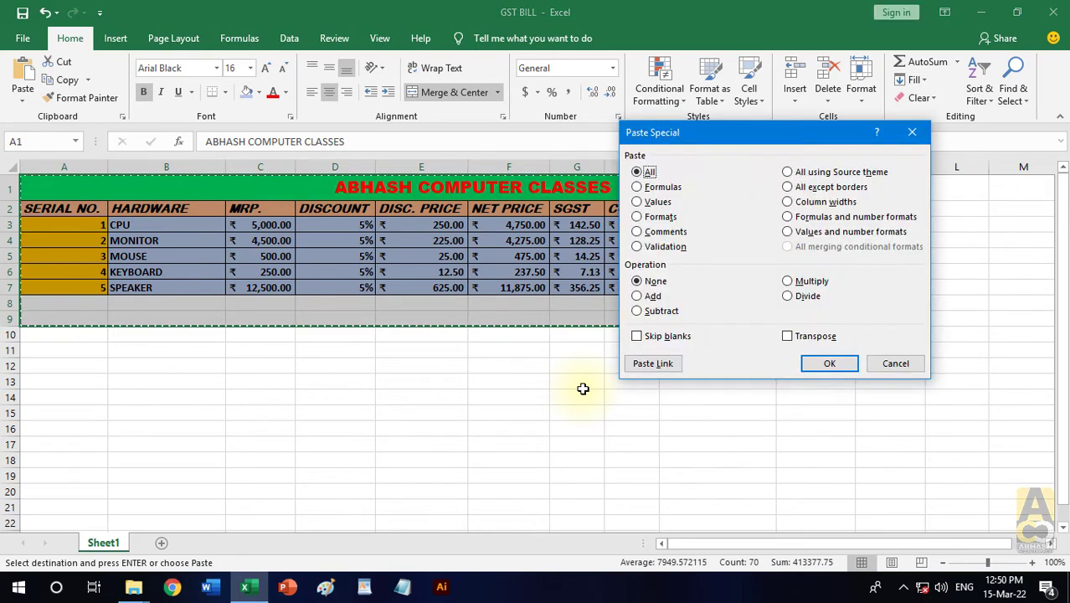
{"action": "left_click", "coordinate": [651, 220]}
{"action": "left_click", "coordinate": [814, 358]}
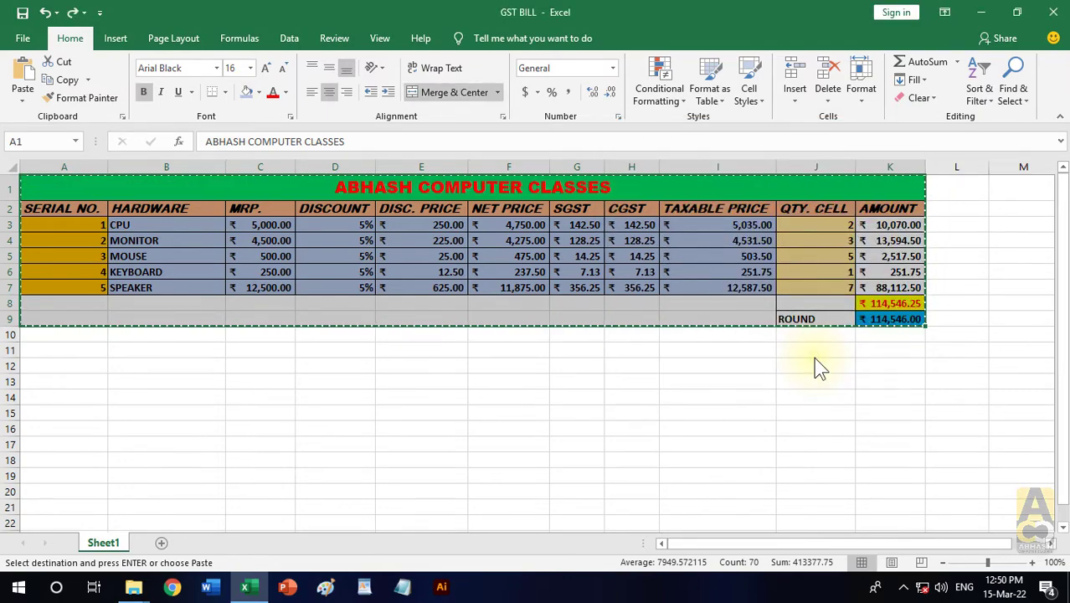
- Paste only the formatting of the copied table at A13 using Paste Special with the Formats option, and end copy mode
{"action": "left_click", "coordinate": [72, 382]}
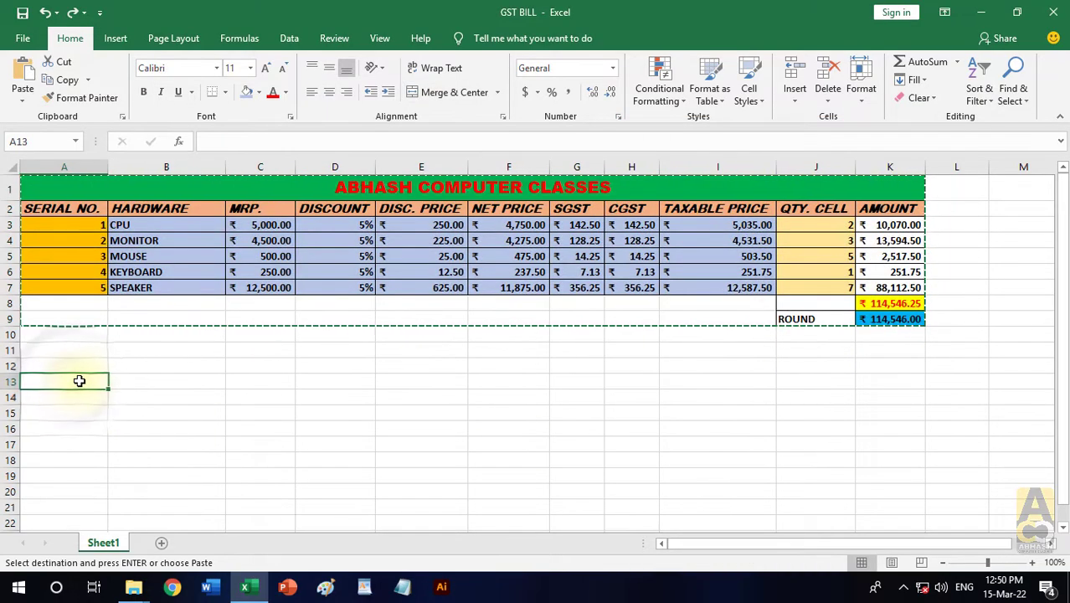
{"action": "key", "text": "ctrl+alt+v"}
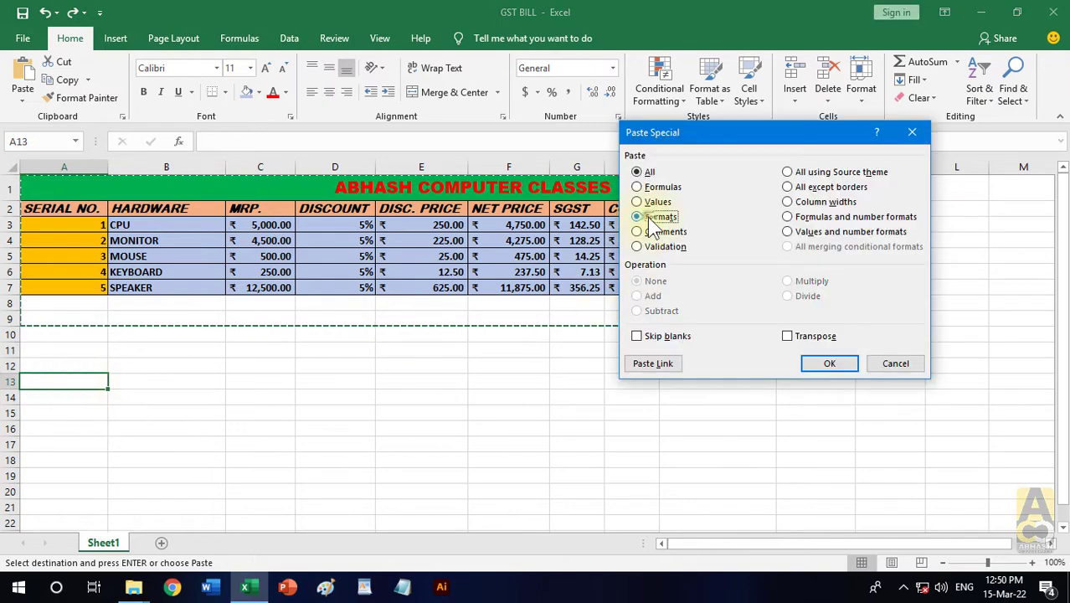
{"action": "left_click", "coordinate": [636, 217]}
{"action": "left_click", "coordinate": [828, 364]}
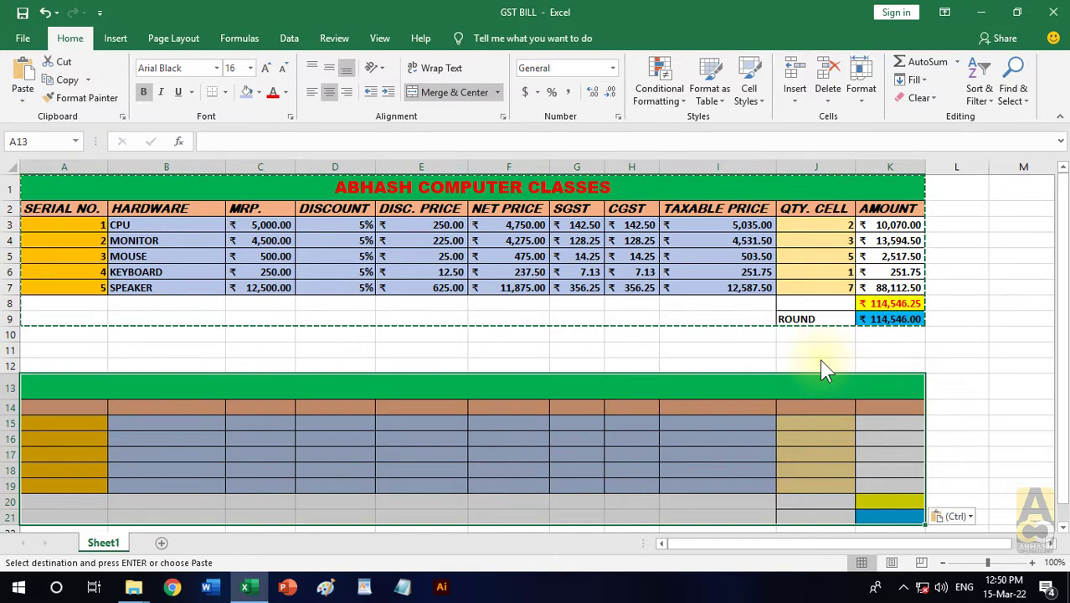
{"action": "left_click", "coordinate": [23, 100]}
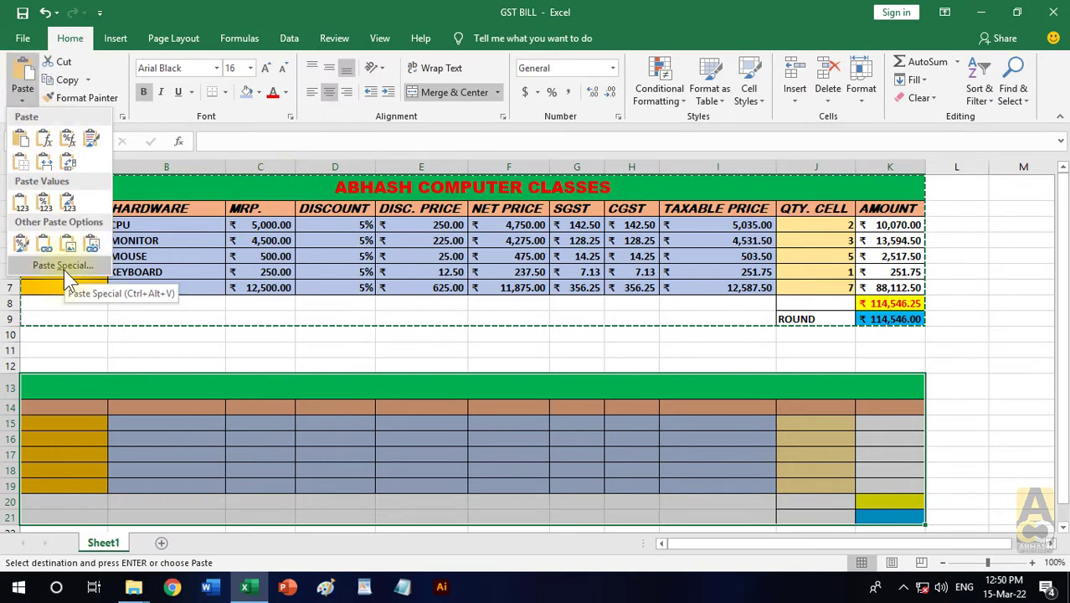
{"action": "key", "text": "Escape"}
{"action": "key", "text": "Escape"}
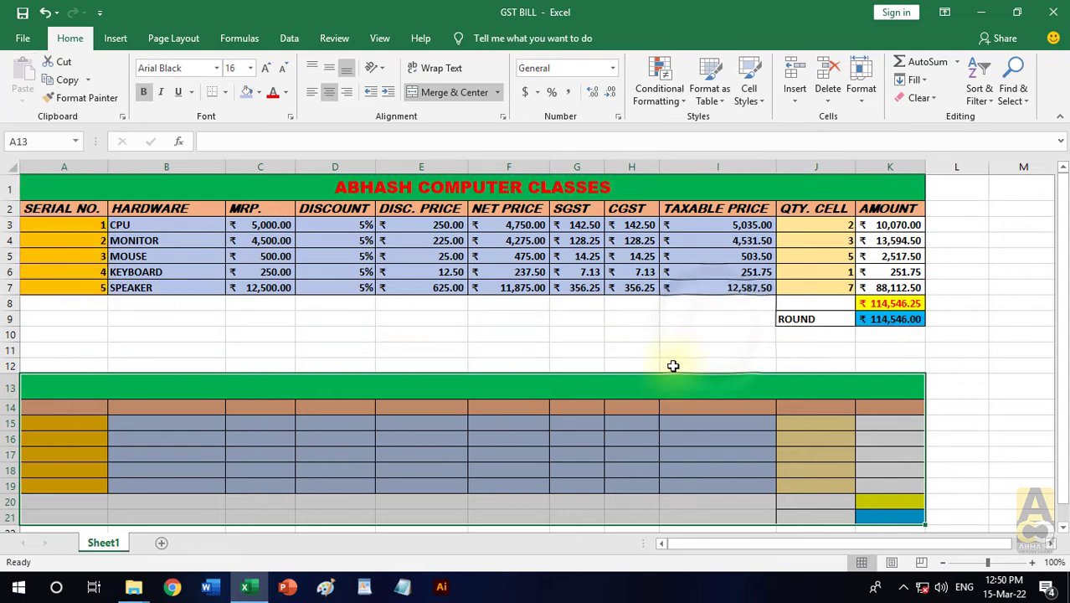
- Clear everything from the pasted formatting-only copy in A13:K21
{"action": "left_click_drag", "start_coordinate": [81, 381], "coordinate": [854, 515]}
{"action": "left_click", "coordinate": [921, 97]}
{"action": "left_click", "coordinate": [929, 112]}
{"action": "left_click", "coordinate": [641, 186]}
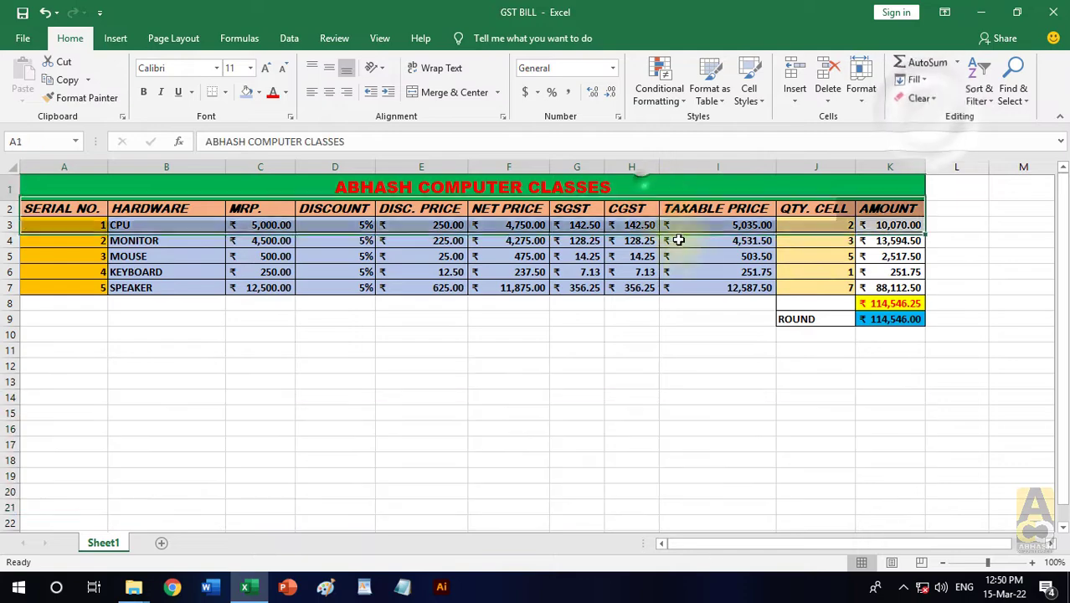
{"action": "left_click_drag", "start_coordinate": [678, 240], "coordinate": [709, 313]}
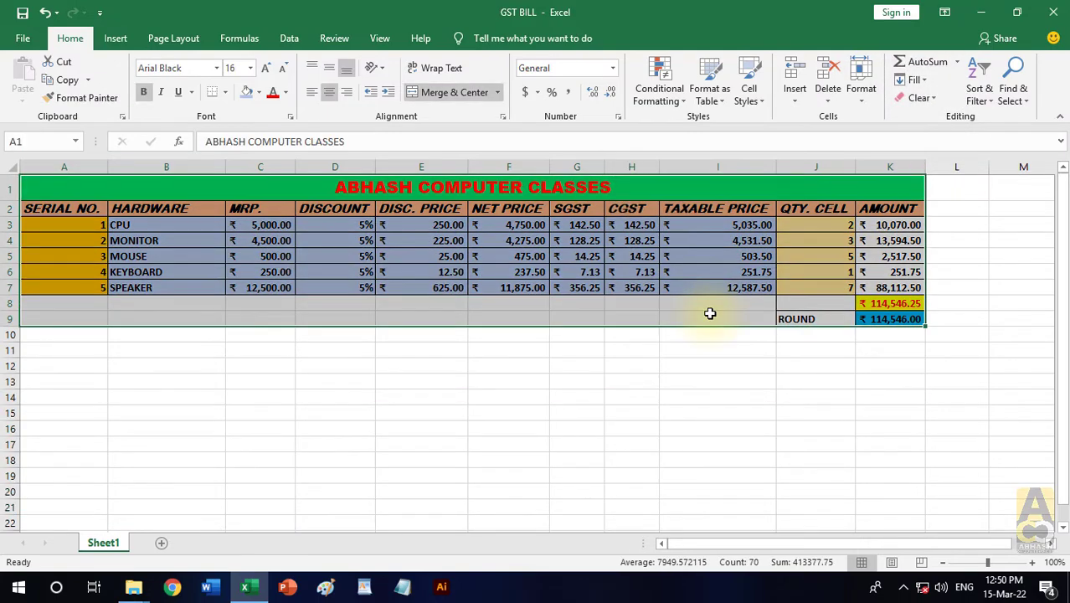
{"action": "key", "text": "ctrl+c"}
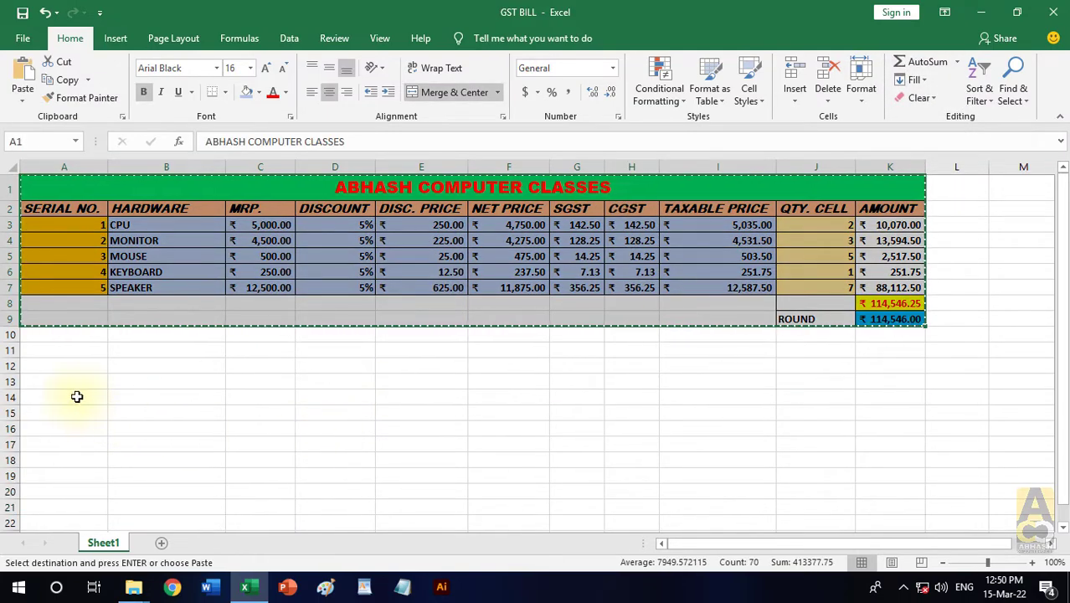
{"action": "left_click", "coordinate": [25, 382]}
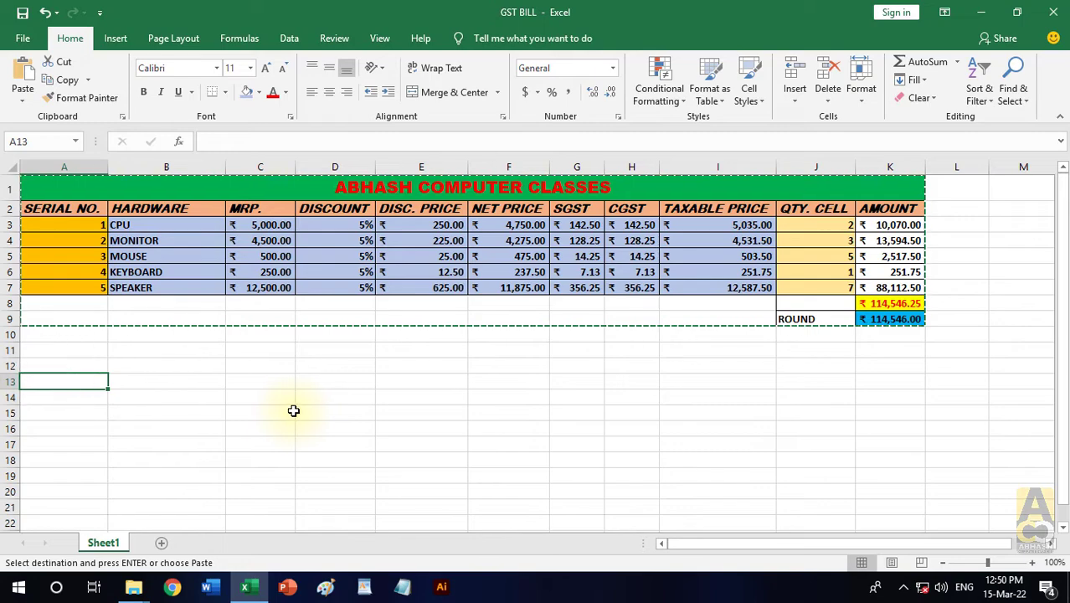
{"action": "key", "text": "ctrl+alt+v"}
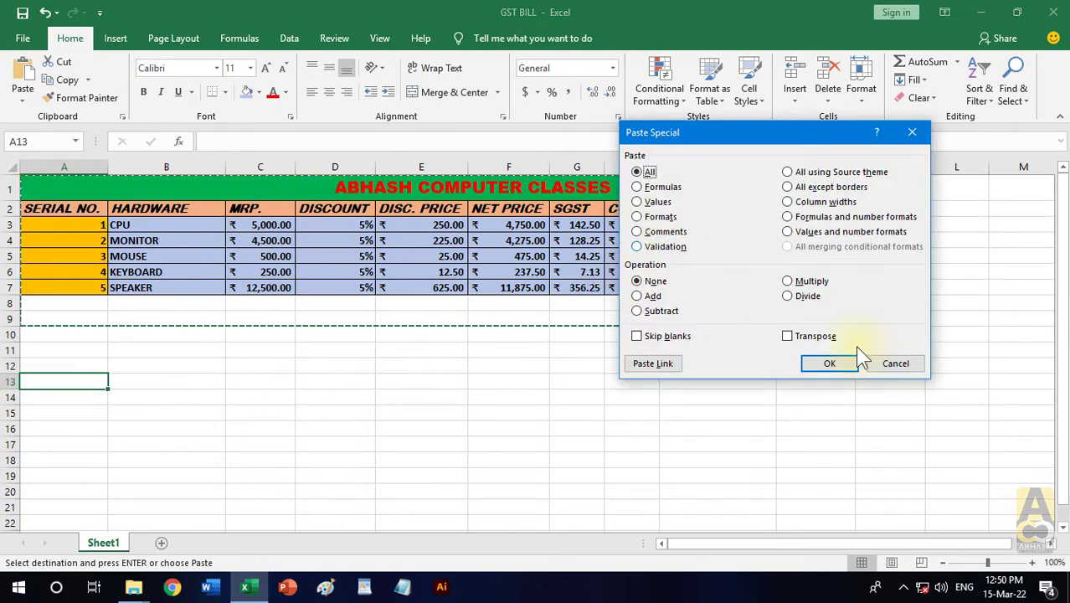
{"action": "left_click", "coordinate": [895, 363]}
{"action": "left_click", "coordinate": [740, 442]}
{"action": "key", "text": "Escape"}
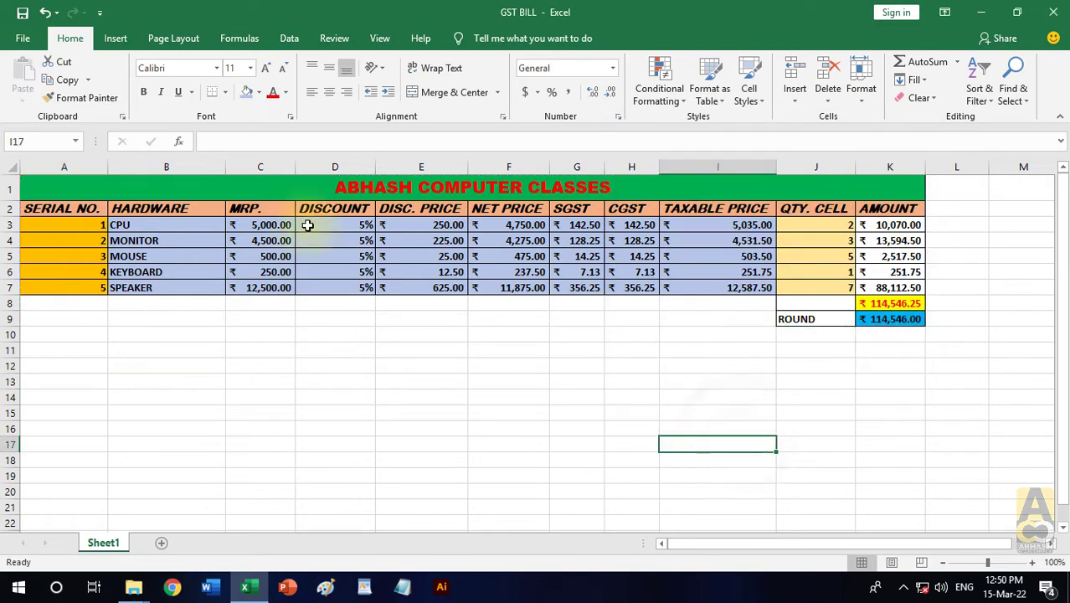
- Add the comment "FFERER" to the CPU discount in D3 and the comment "FREFERF" to MOUSE in B5
{"action": "left_click_drag", "start_coordinate": [298, 225], "coordinate": [335, 288]}
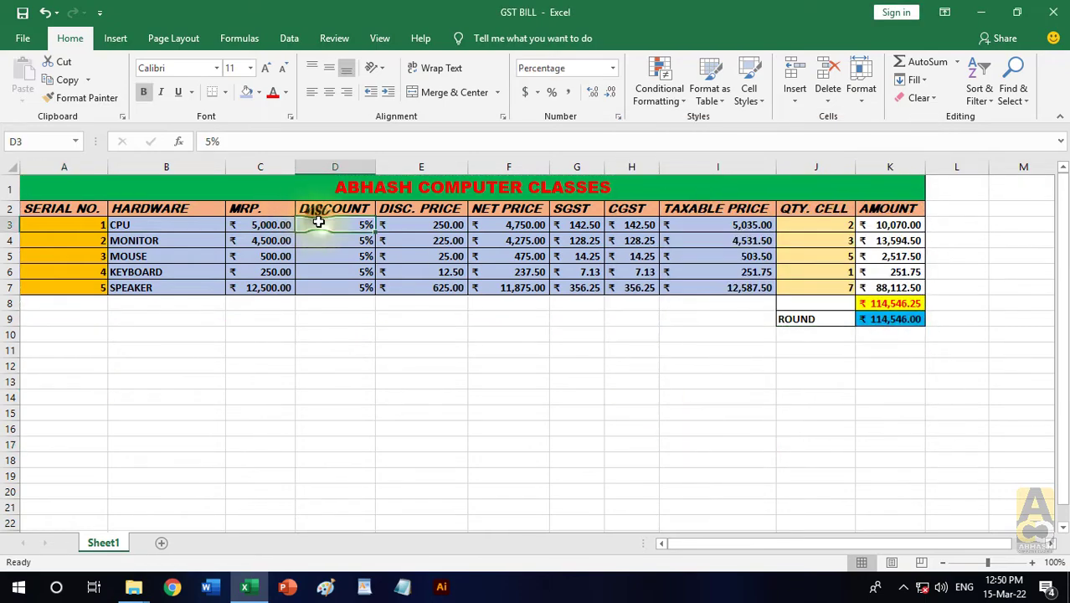
{"action": "left_click", "coordinate": [351, 38]}
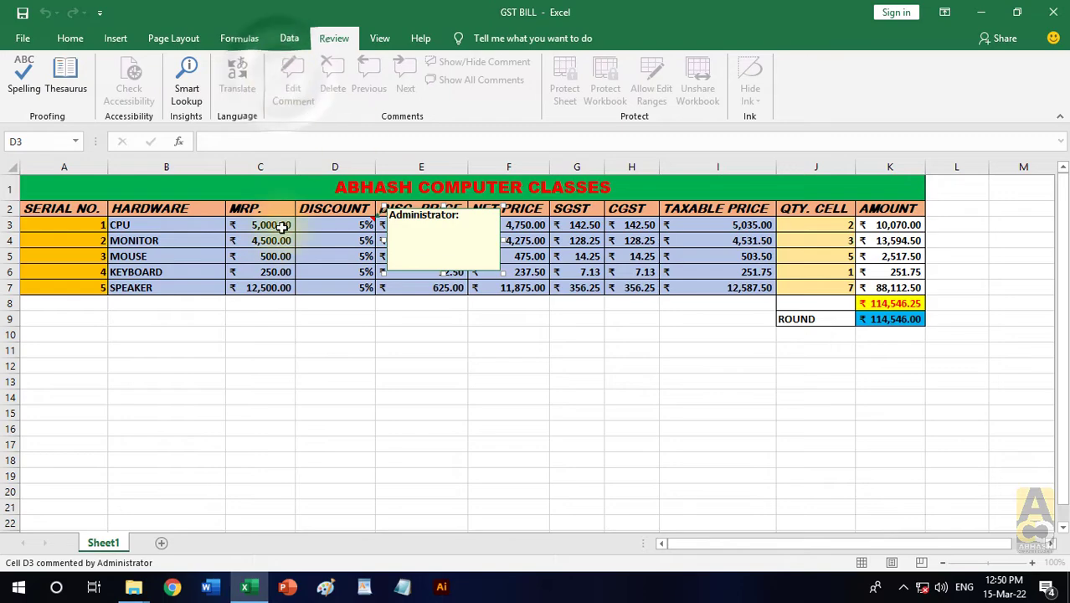
{"action": "left_click", "coordinate": [163, 255]}
{"action": "left_click", "coordinate": [292, 78]}
{"action": "type", "text": "FREFERF"}
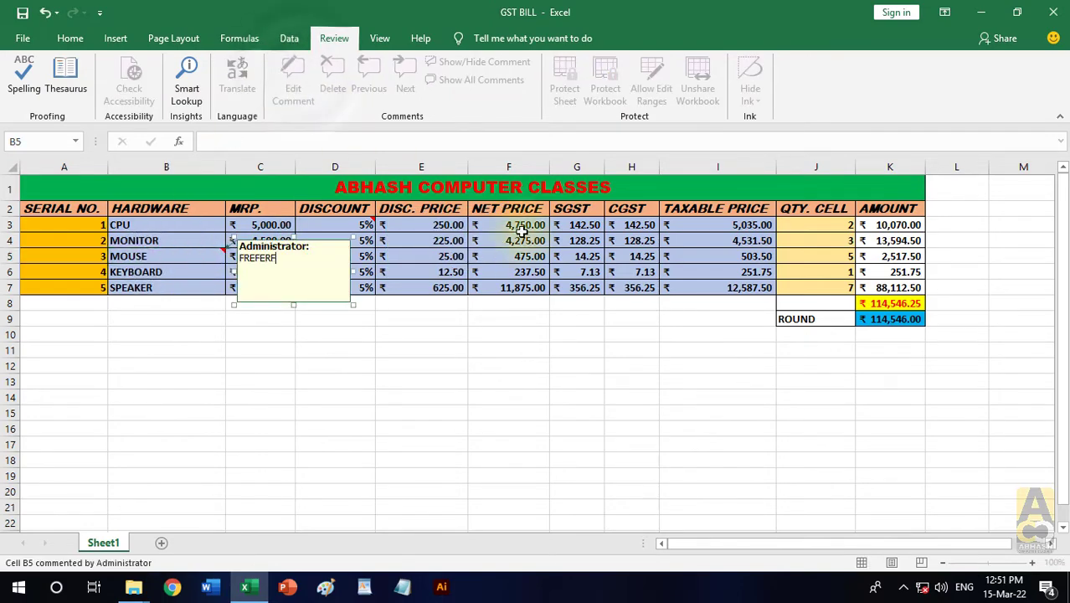
- Add the comment "EWRFERF" to the MONITOR row's CGST cell H4
{"action": "left_click", "coordinate": [620, 240]}
{"action": "left_click", "coordinate": [292, 78]}
{"action": "type", "text": "ERFERF"}
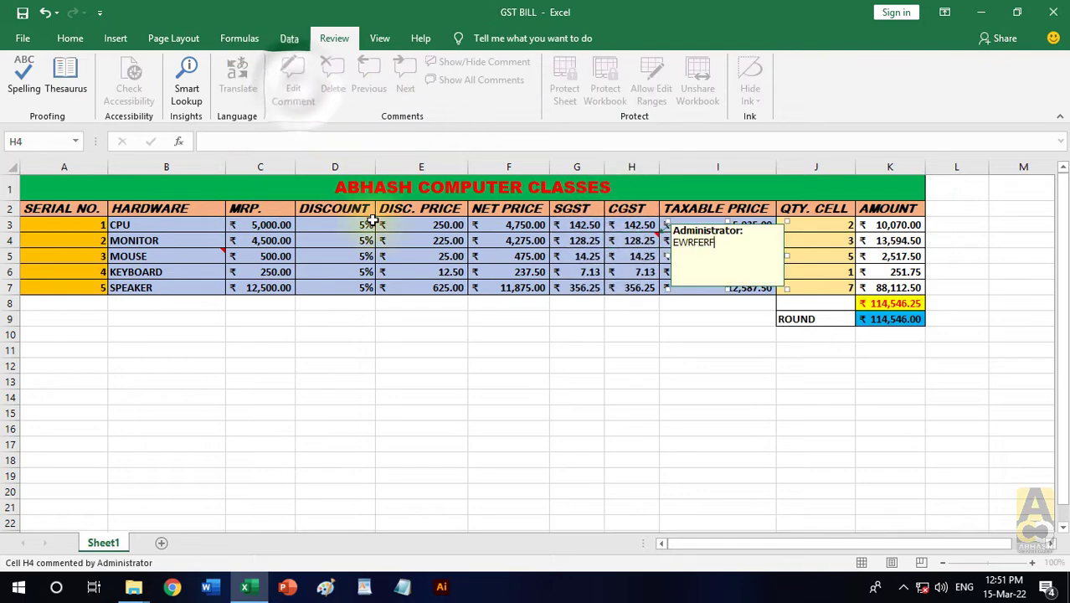
{"action": "left_click", "coordinate": [418, 286]}
{"action": "type", "text": "ERFERF"}
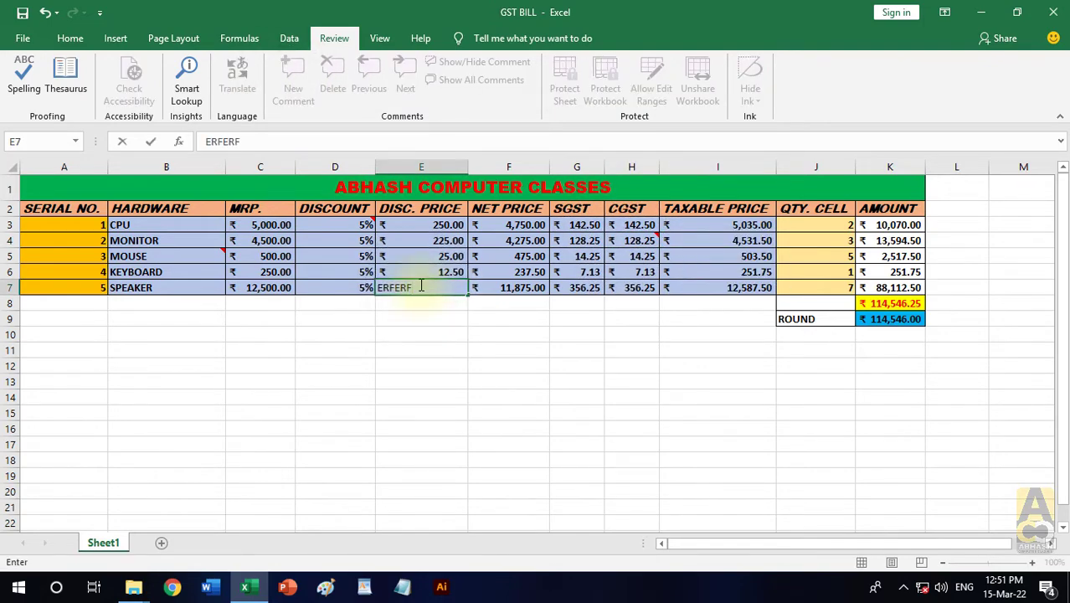
{"action": "key", "text": "BackSpace"}
{"action": "key", "text": "BackSpace"}
{"action": "key", "text": "BackSpace"}
{"action": "key", "text": "BackSpace"}
{"action": "key", "text": "BackSpace"}
{"action": "key", "text": "BackSpace"}
{"action": "type", "text": "=C7*D7"}
{"action": "key", "text": "ctrl+Return"}
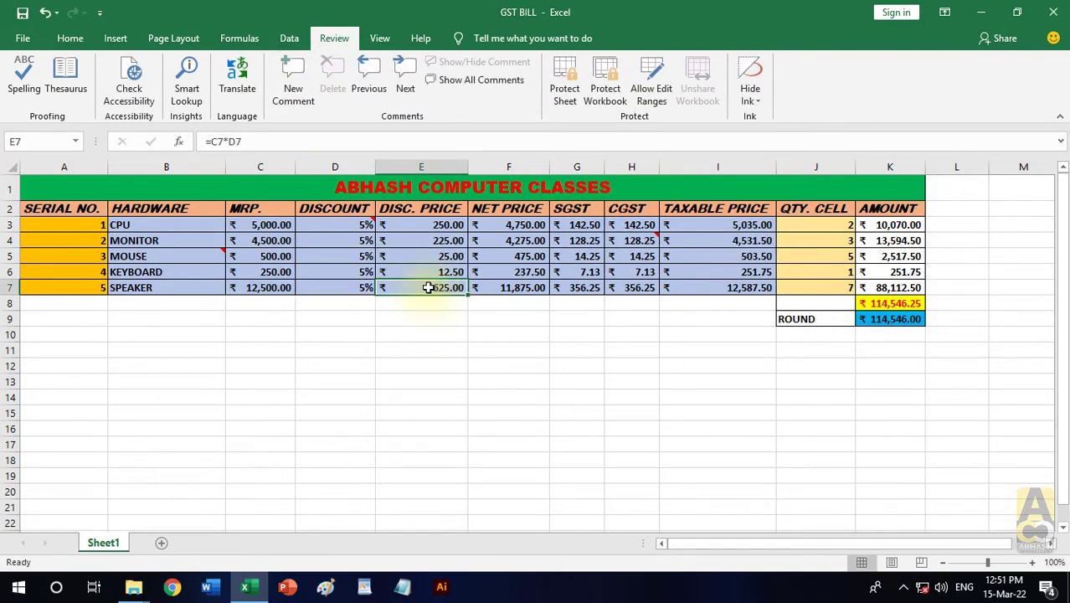
- Add the comment "DQWD" to the SPEAKER row's discount price cell E7
{"action": "left_click", "coordinate": [298, 83]}
{"action": "type", "text": "DQWD"}
{"action": "left_click", "coordinate": [412, 353]}
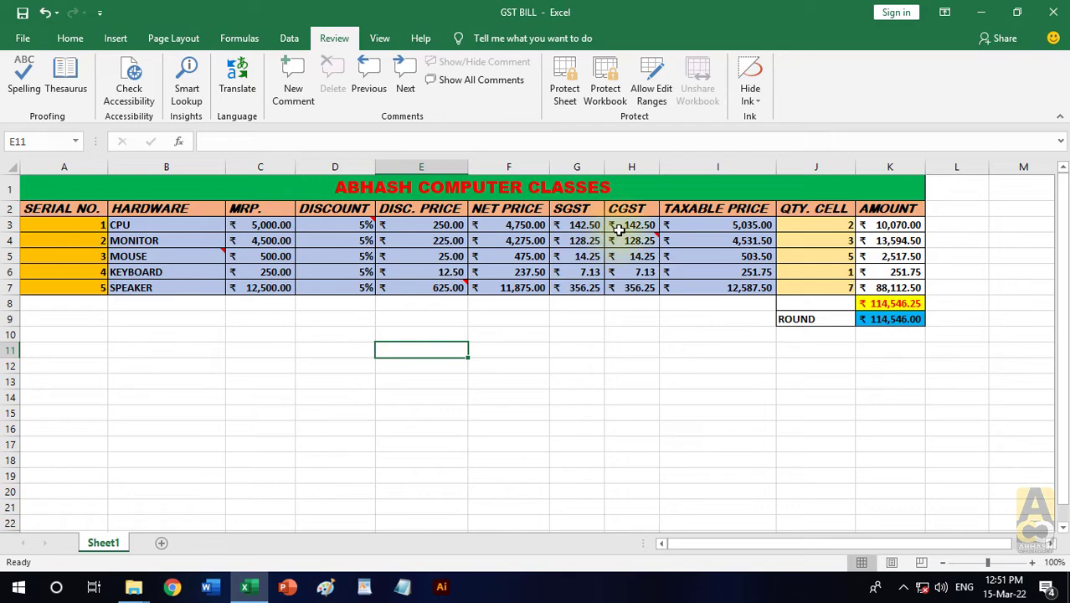
- Copy the table A1:K9, including its commented cells, to the clipboard
{"action": "key", "text": "ctrl+Home"}
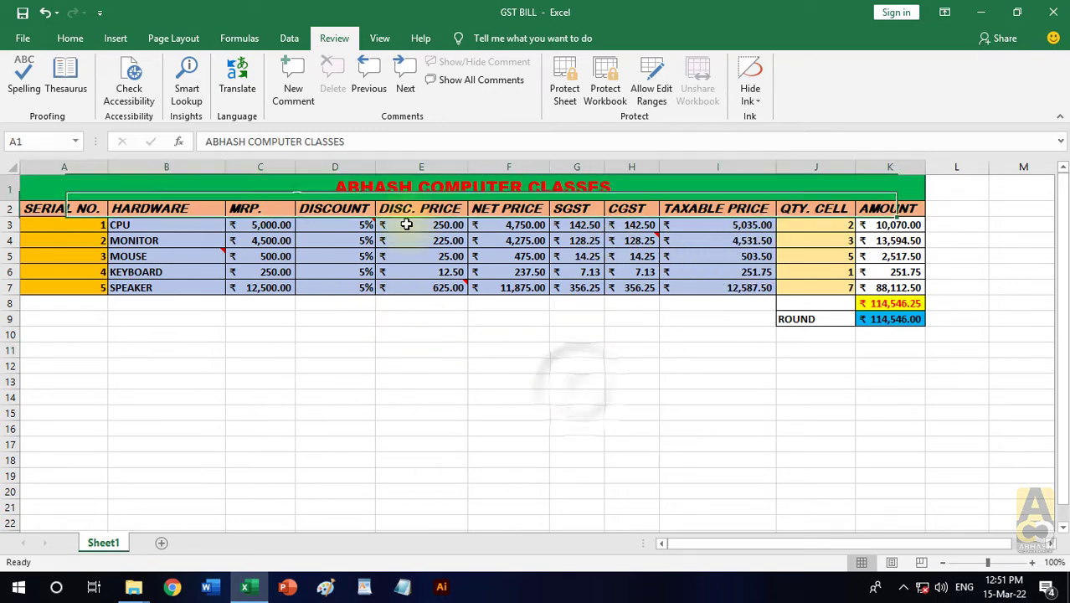
{"action": "left_click_drag", "start_coordinate": [407, 188], "coordinate": [671, 316]}
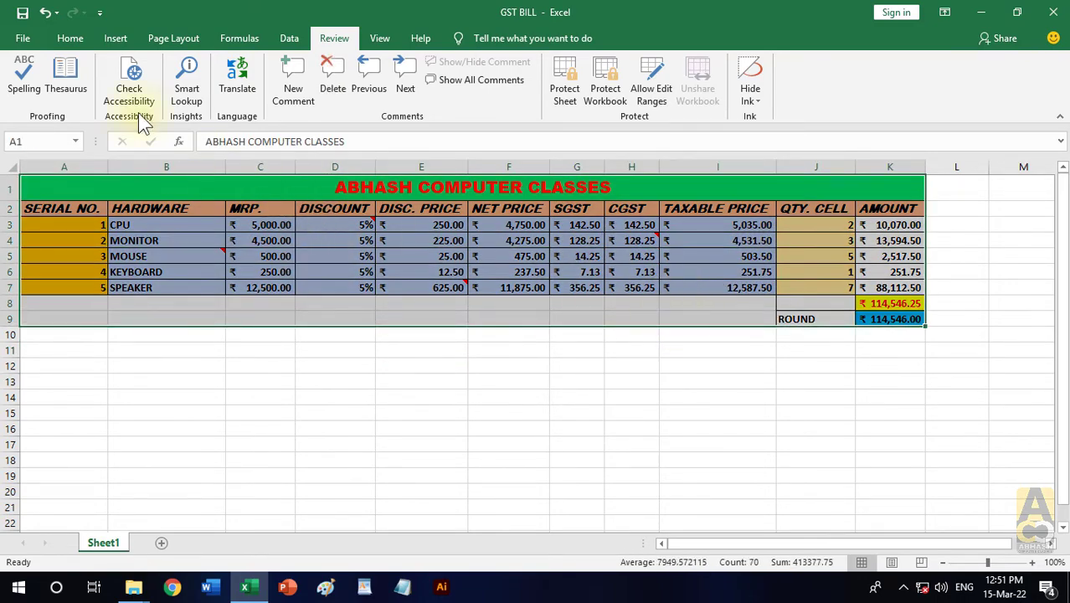
{"action": "left_click", "coordinate": [71, 38]}
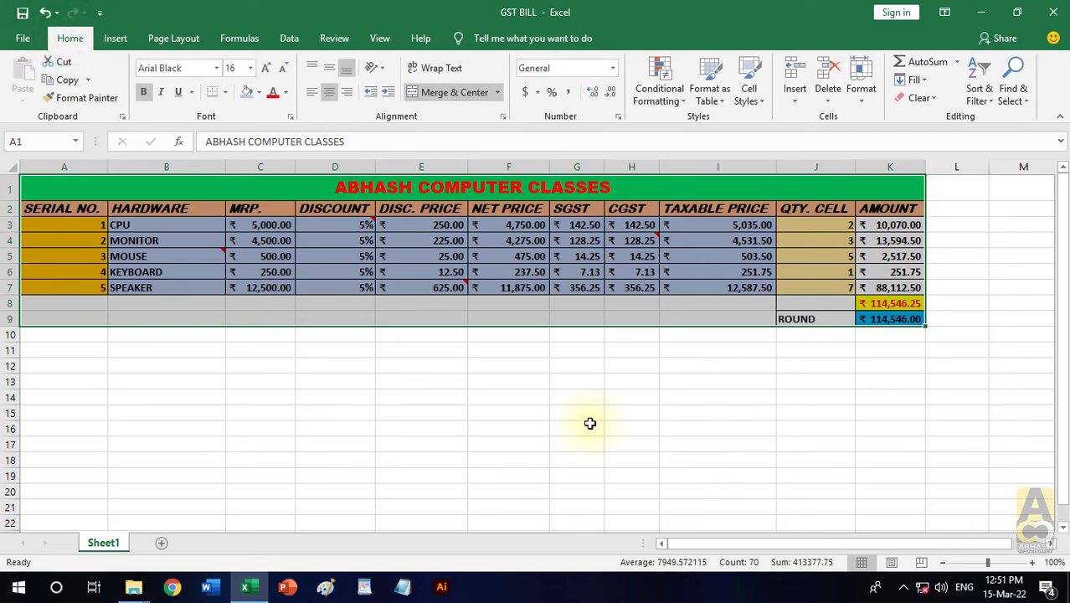
{"action": "key", "text": "ctrl+c"}
- Paste only the table's comments at A12 using Paste Special with the Comments option, and check the commented cells such as D14 and H15
{"action": "left_click", "coordinate": [72, 363]}
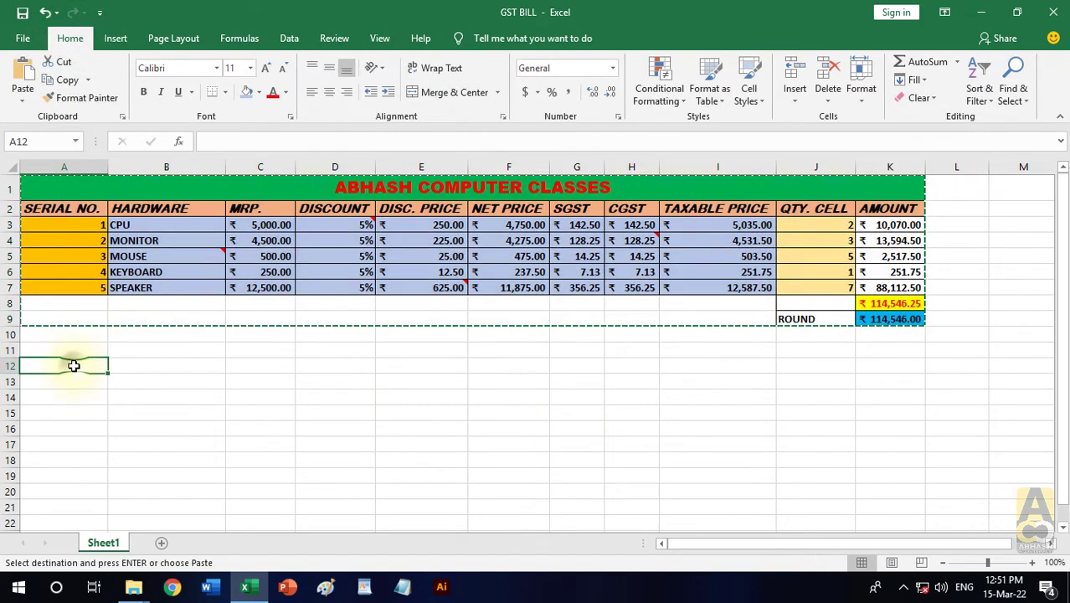
{"action": "left_click", "coordinate": [24, 101]}
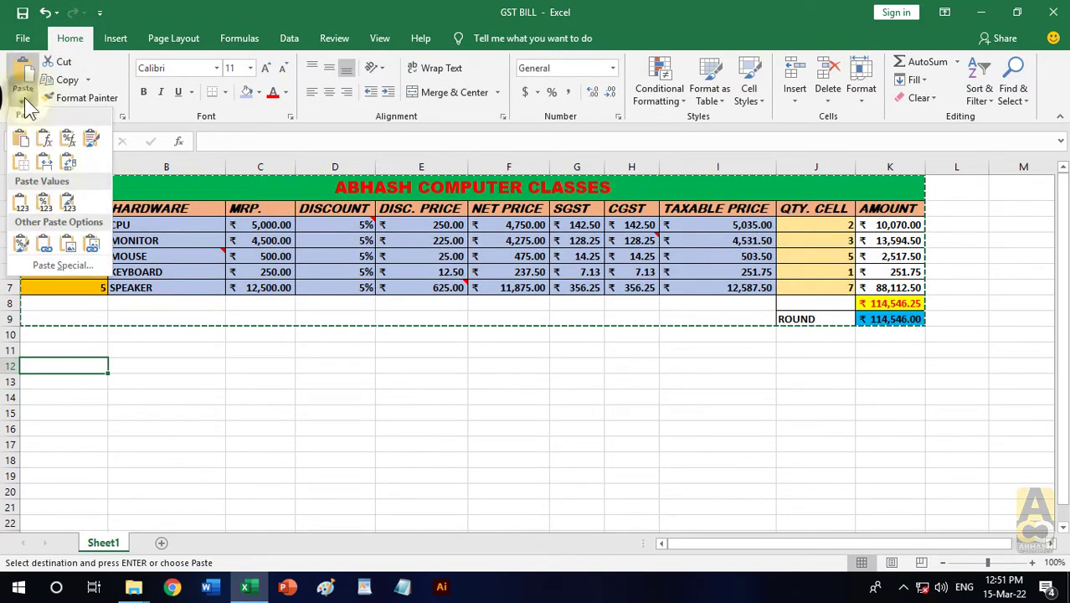
{"action": "left_click", "coordinate": [318, 431]}
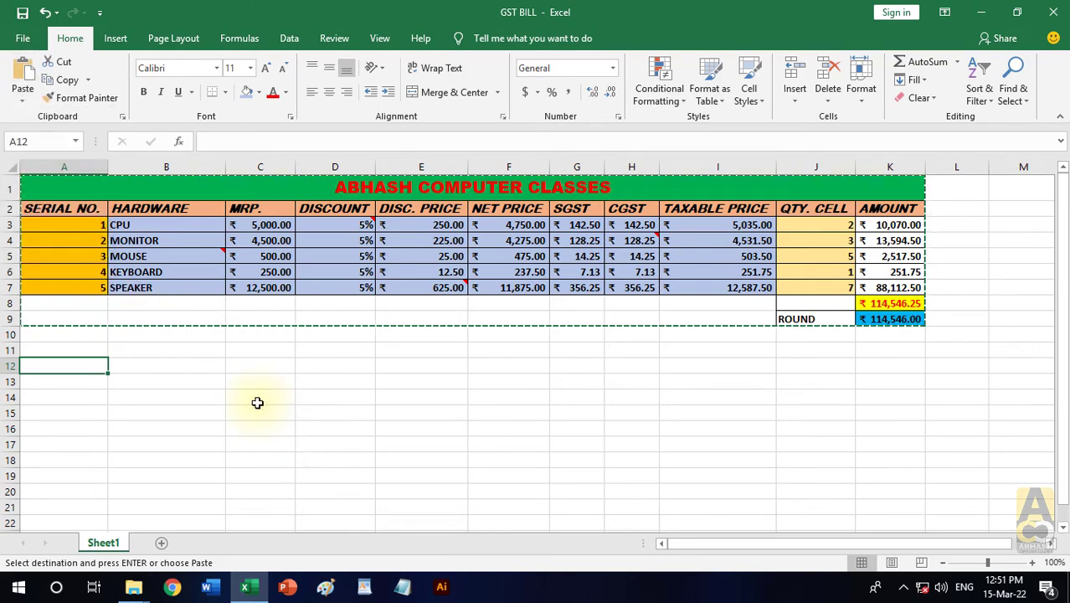
{"action": "key", "text": "ctrl+alt+v"}
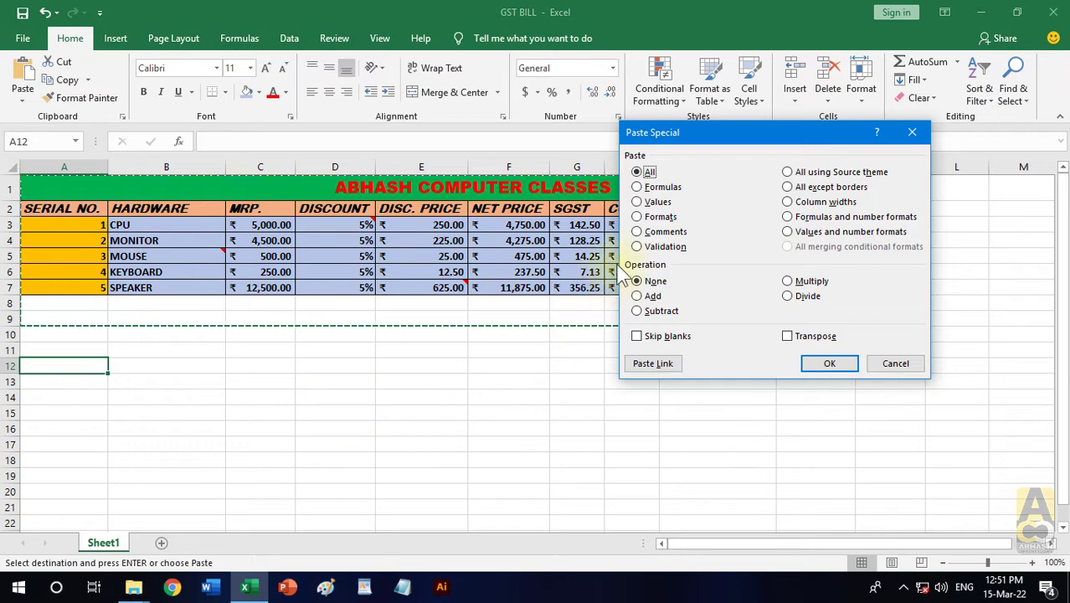
{"action": "left_click", "coordinate": [816, 368]}
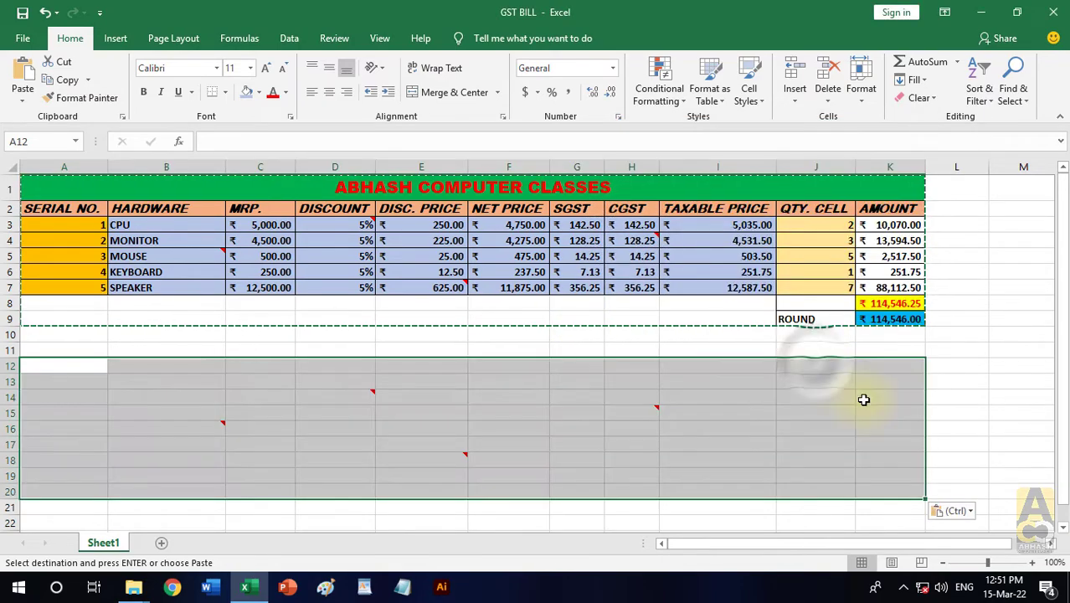
{"action": "left_click", "coordinate": [963, 398]}
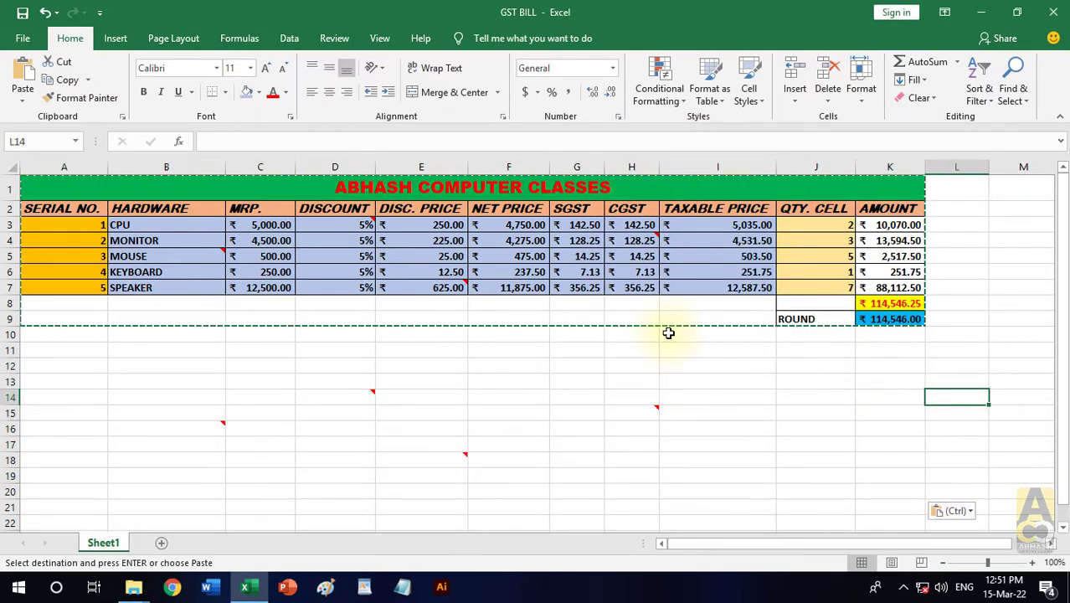
{"action": "left_click", "coordinate": [369, 398]}
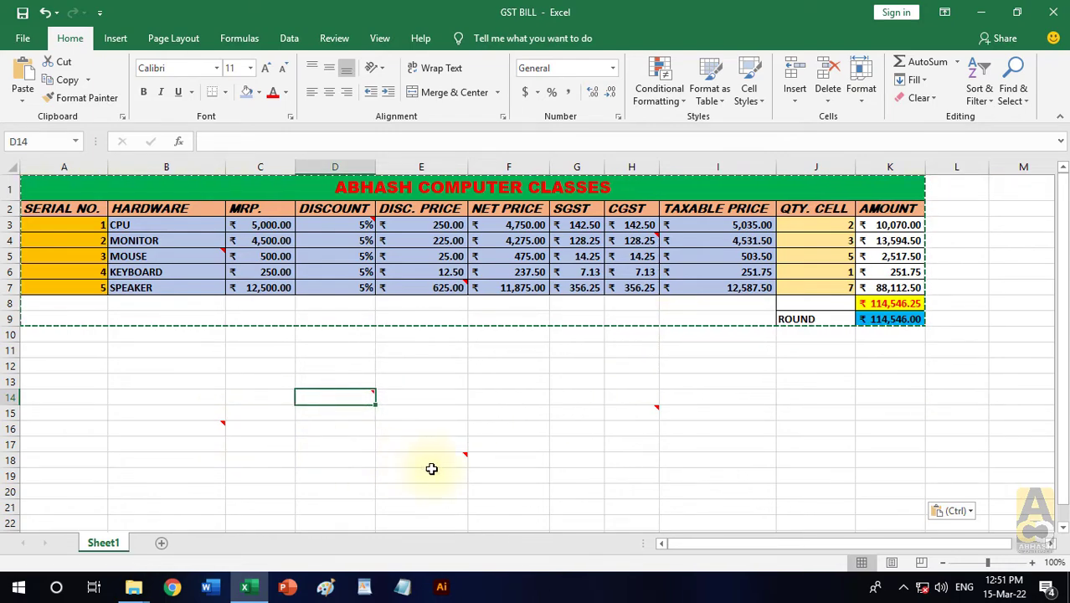
{"action": "left_click", "coordinate": [645, 412]}
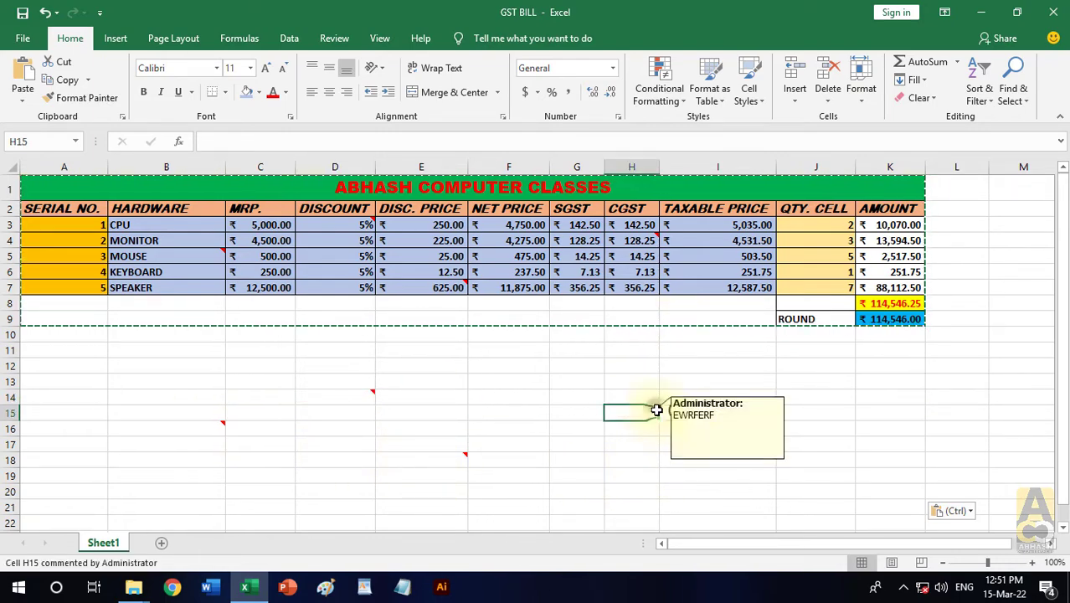
{"action": "left_click", "coordinate": [492, 458]}
- Clear the pasted comments from A12:L22 and deselect the range
{"action": "left_click_drag", "start_coordinate": [84, 368], "coordinate": [928, 526]}
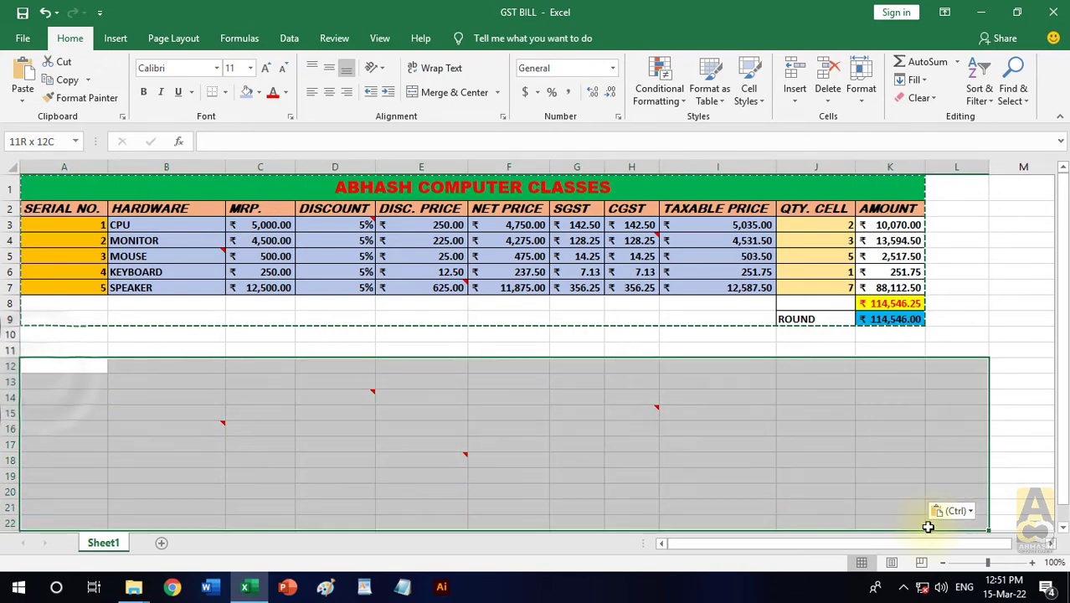
{"action": "left_click", "coordinate": [921, 99]}
{"action": "left_click", "coordinate": [952, 167]}
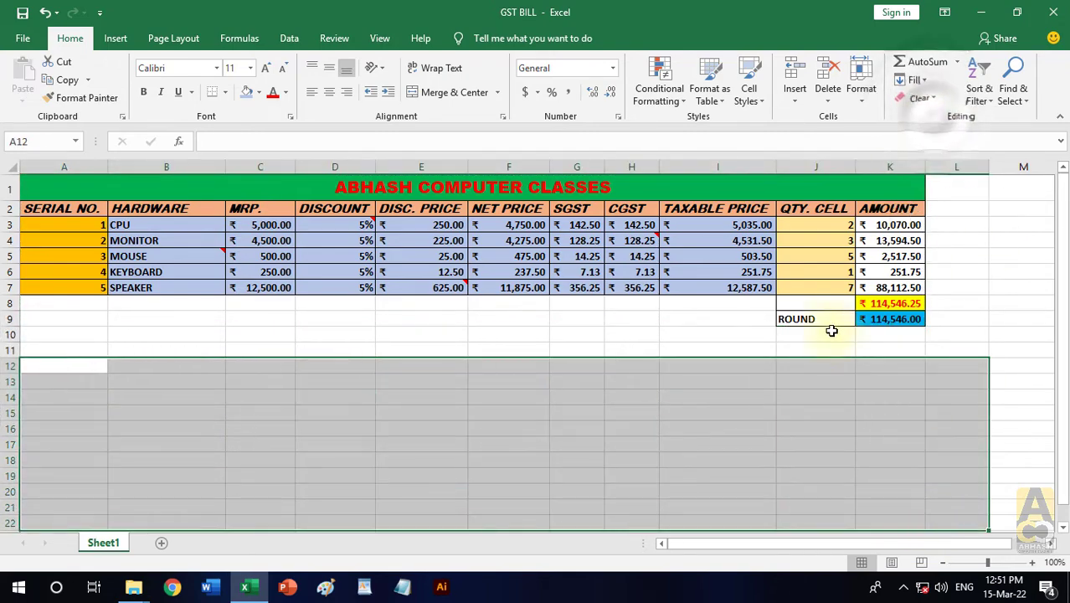
{"action": "left_click", "coordinate": [578, 460]}
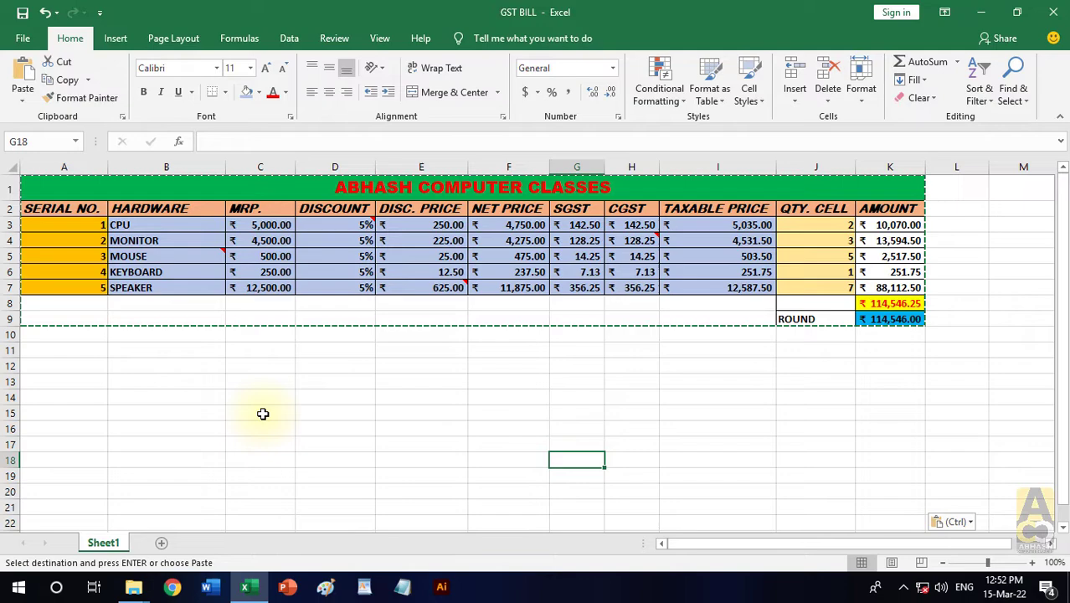
{"action": "key", "text": "Escape"}
- Copy the original table A1:K9 to the clipboard once more
{"action": "left_click_drag", "start_coordinate": [335, 189], "coordinate": [705, 319]}
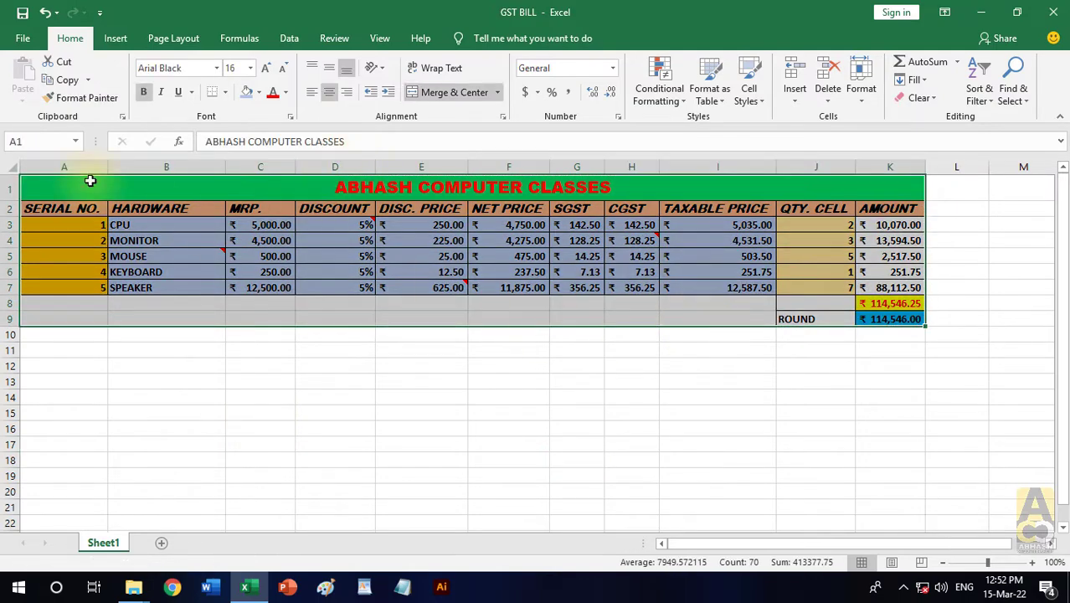
{"action": "left_click", "coordinate": [65, 81]}
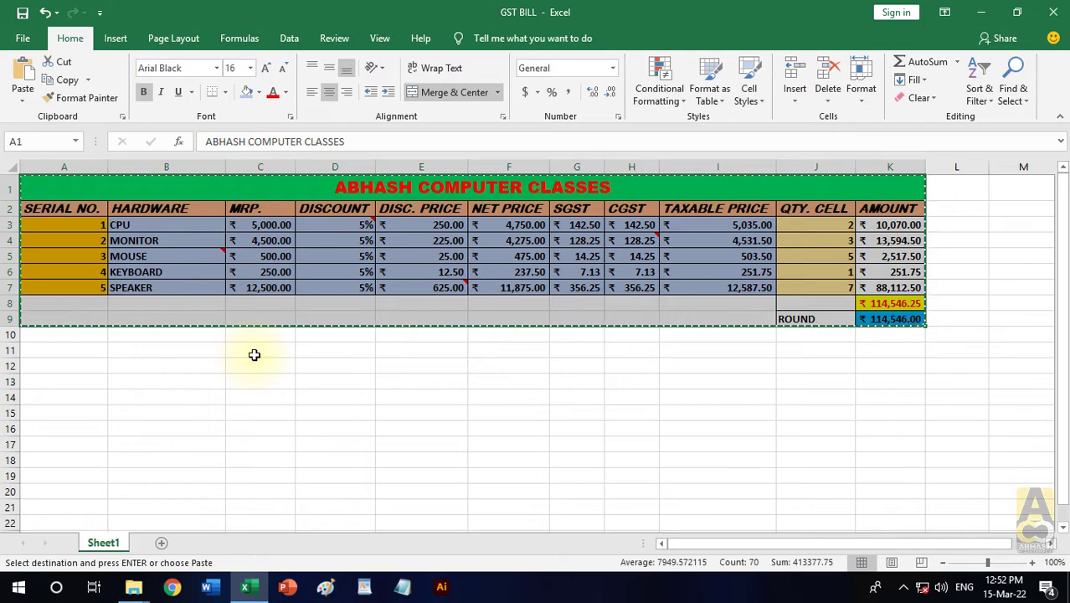
{"action": "key", "text": "ctrl+alt+v"}
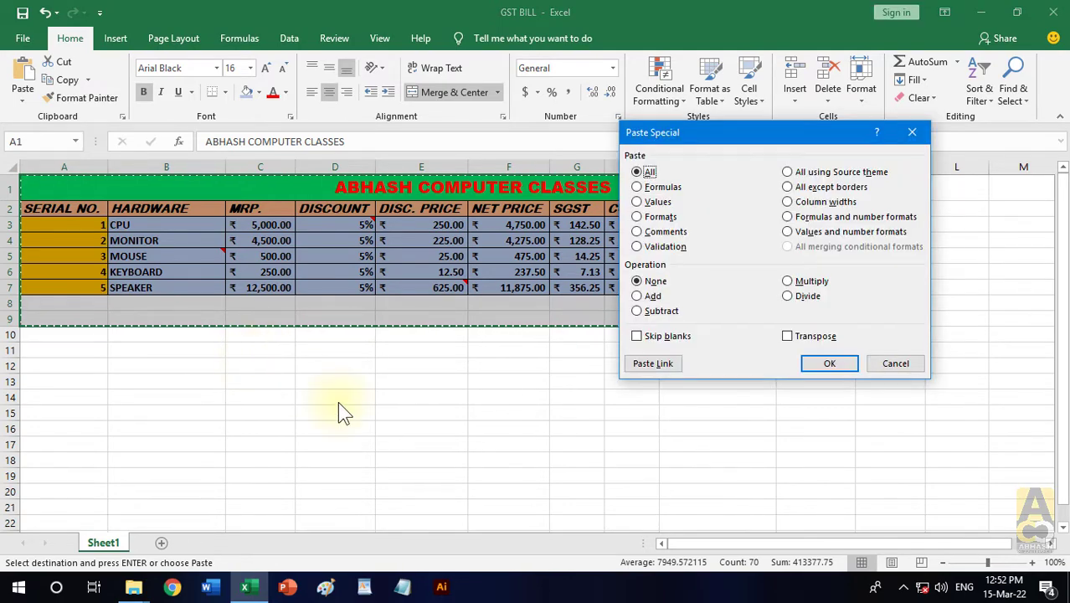
{"action": "left_click", "coordinate": [787, 336]}
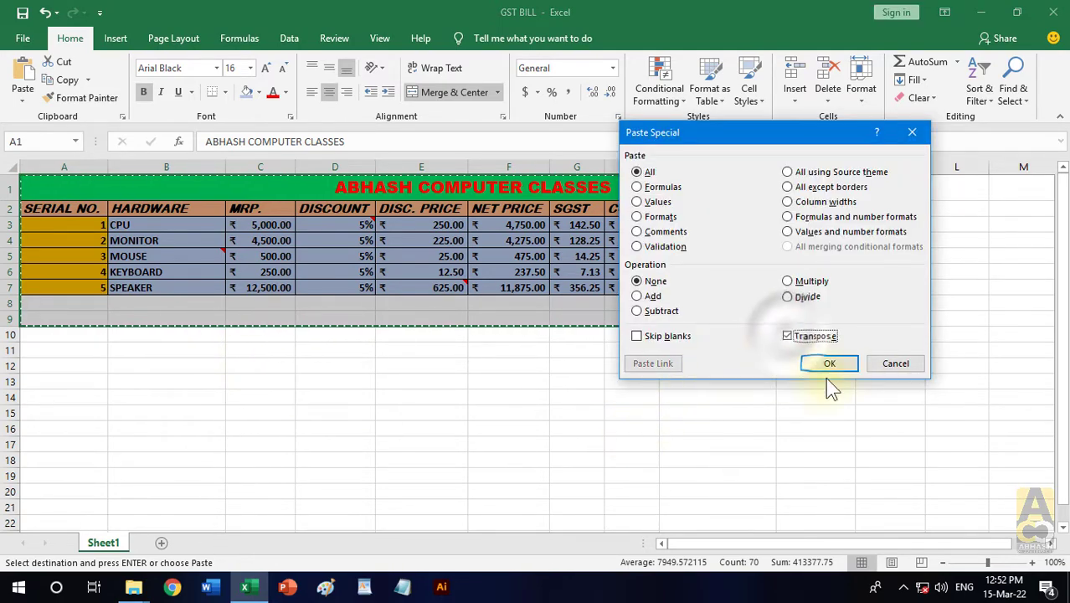
{"action": "left_click", "coordinate": [893, 364]}
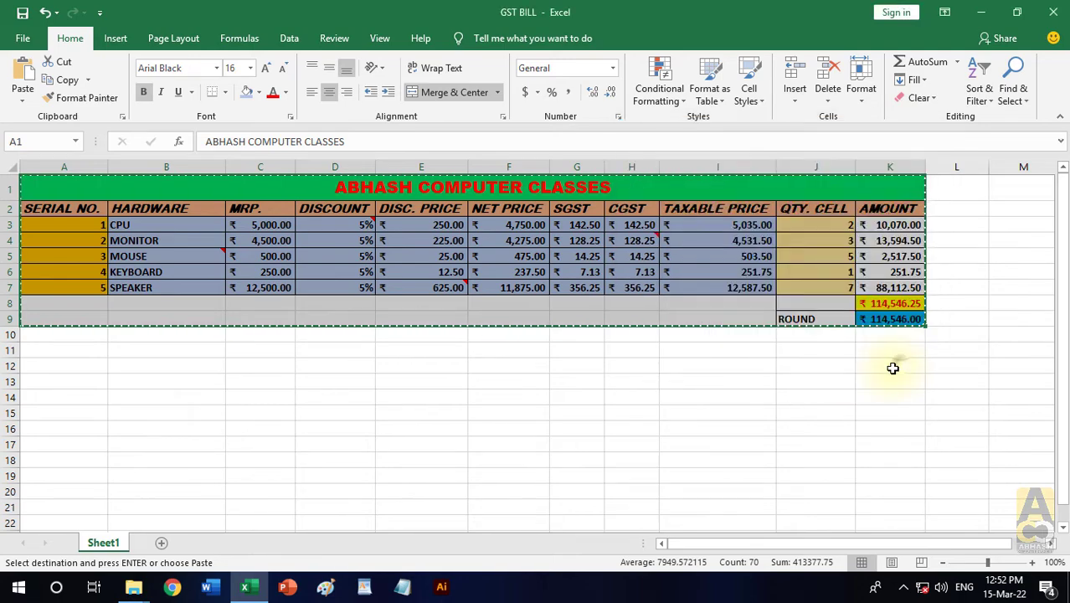
- Paste the copied table transposed at A12 using Paste Special, and end the copy mode
{"action": "left_click", "coordinate": [71, 365]}
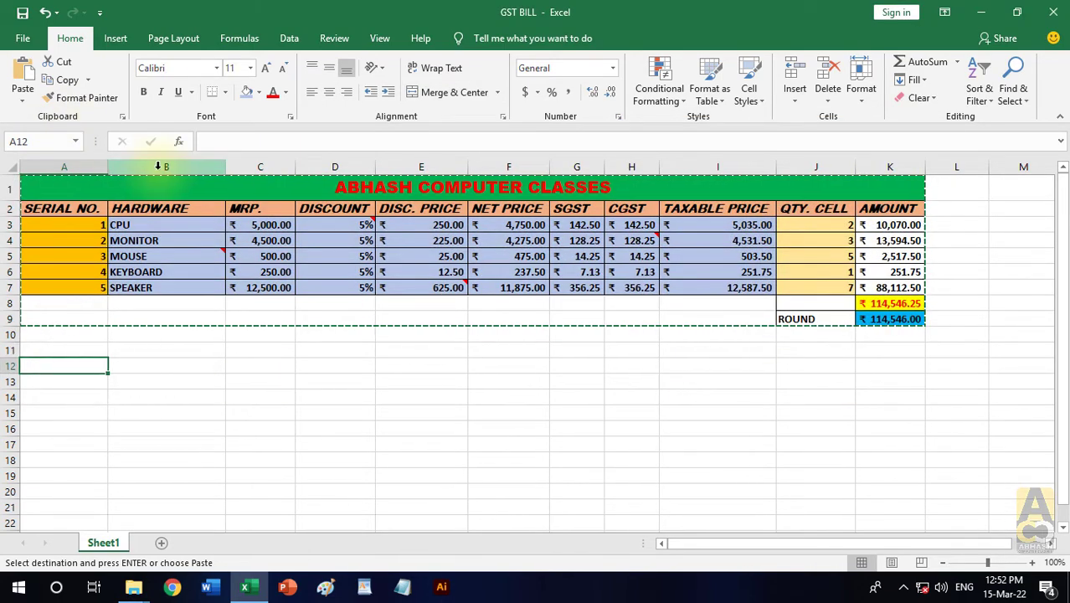
{"action": "key", "text": "ctrl+alt+v"}
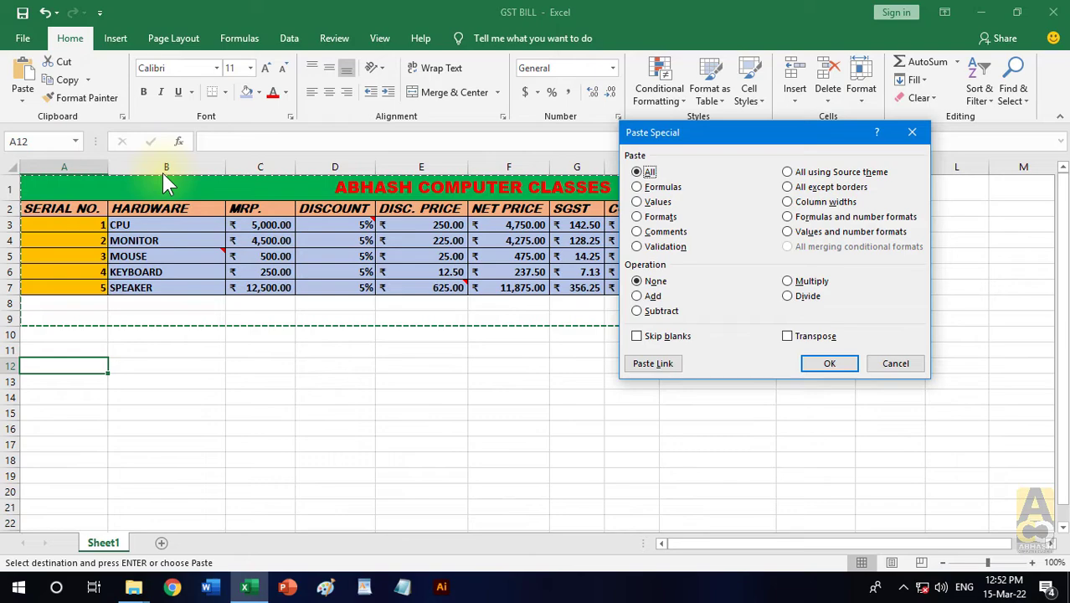
{"action": "left_click", "coordinate": [788, 336]}
{"action": "left_click", "coordinate": [827, 363]}
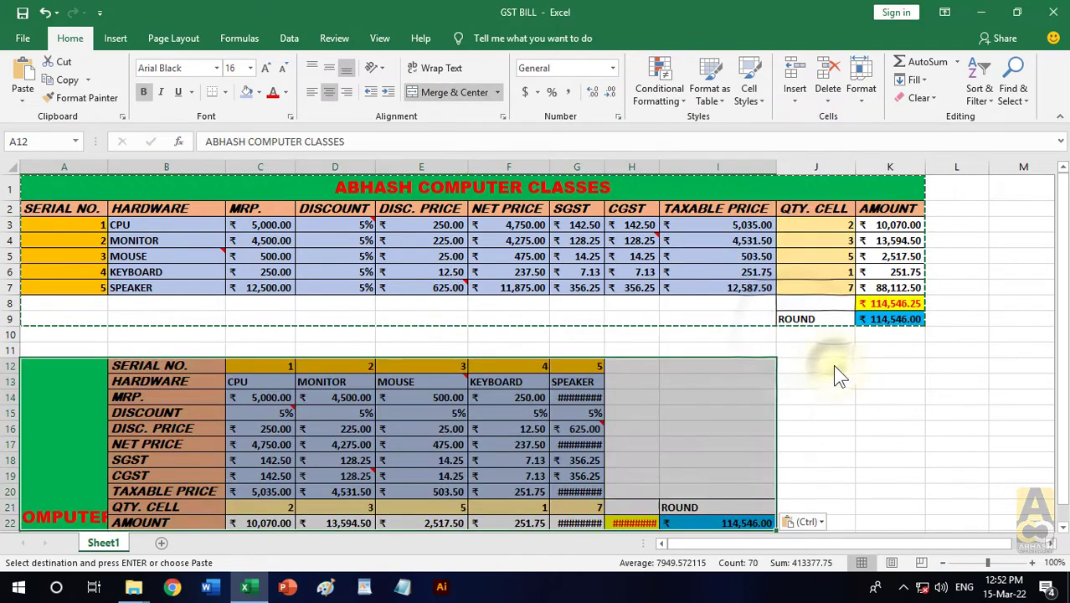
{"action": "left_click", "coordinate": [870, 456]}
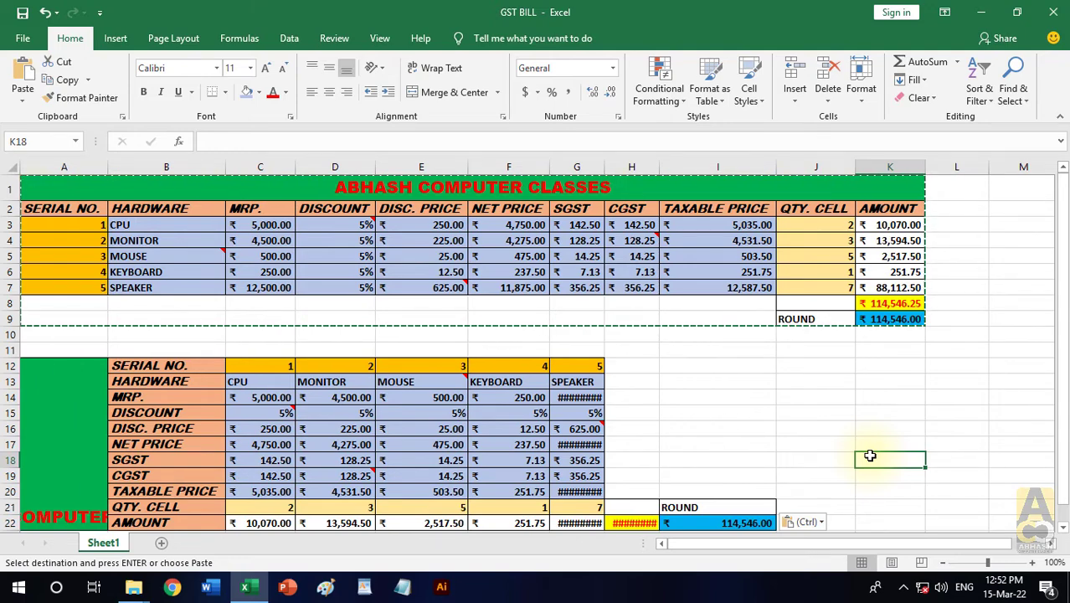
{"action": "key", "text": "Escape"}
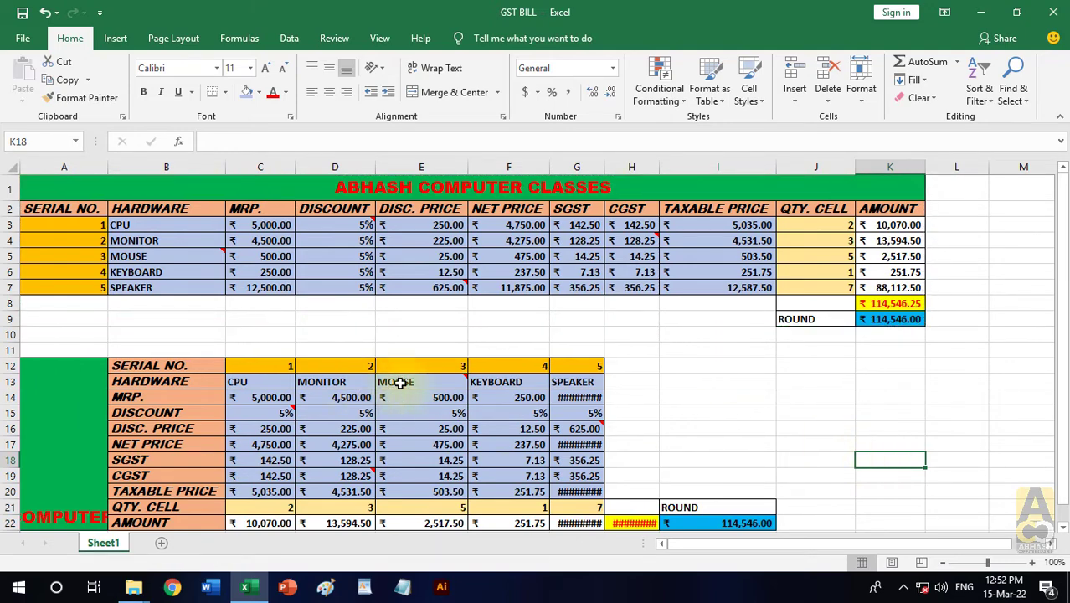
- Clear everything from the transposed copy in A12:I22 and deselect the range
{"action": "scroll", "coordinate": [335, 377], "scroll_direction": "down", "scroll_amount": 1}
{"action": "left_click_drag", "start_coordinate": [69, 353], "coordinate": [646, 461]}
{"action": "left_click", "coordinate": [919, 98]}
{"action": "left_click", "coordinate": [932, 117]}
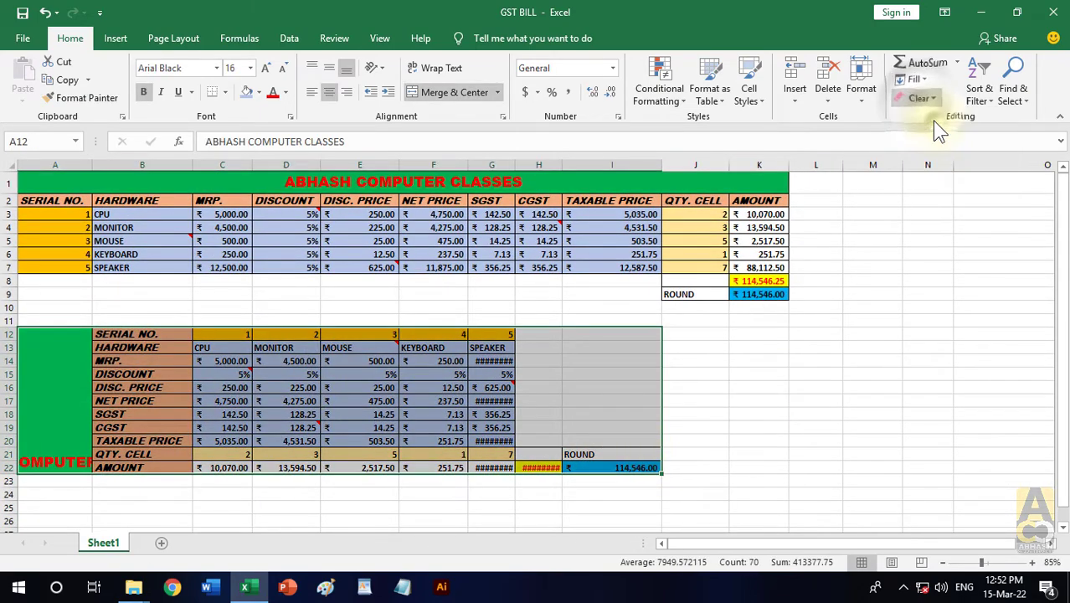
{"action": "left_click", "coordinate": [872, 333]}
{"action": "scroll", "coordinate": [758, 435], "scroll_direction": "up", "scroll_amount": 1}
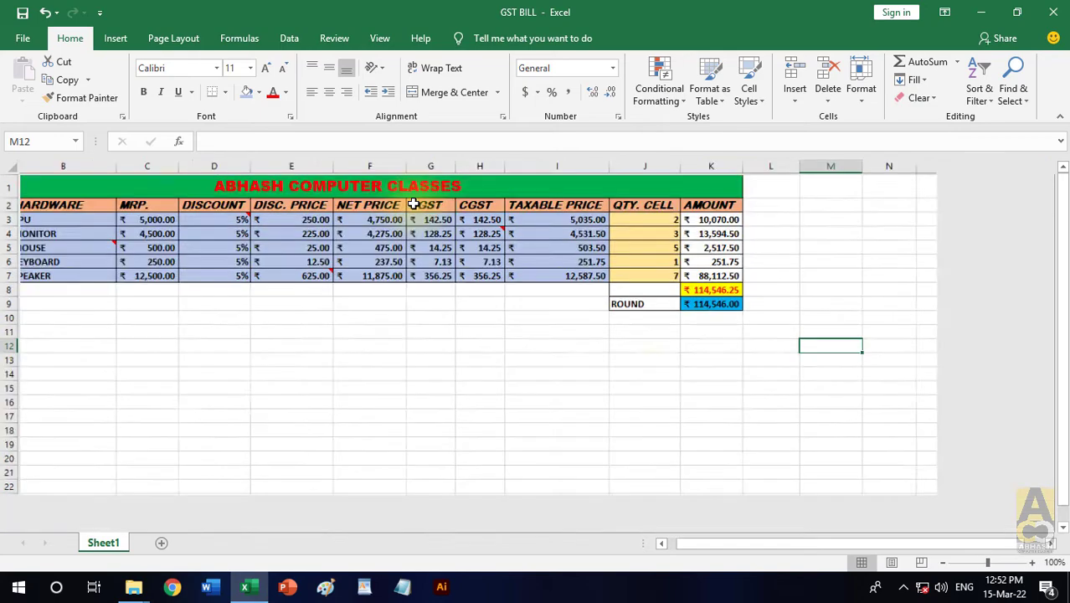
{"action": "left_click_drag", "start_coordinate": [780, 544], "coordinate": [721, 547]}
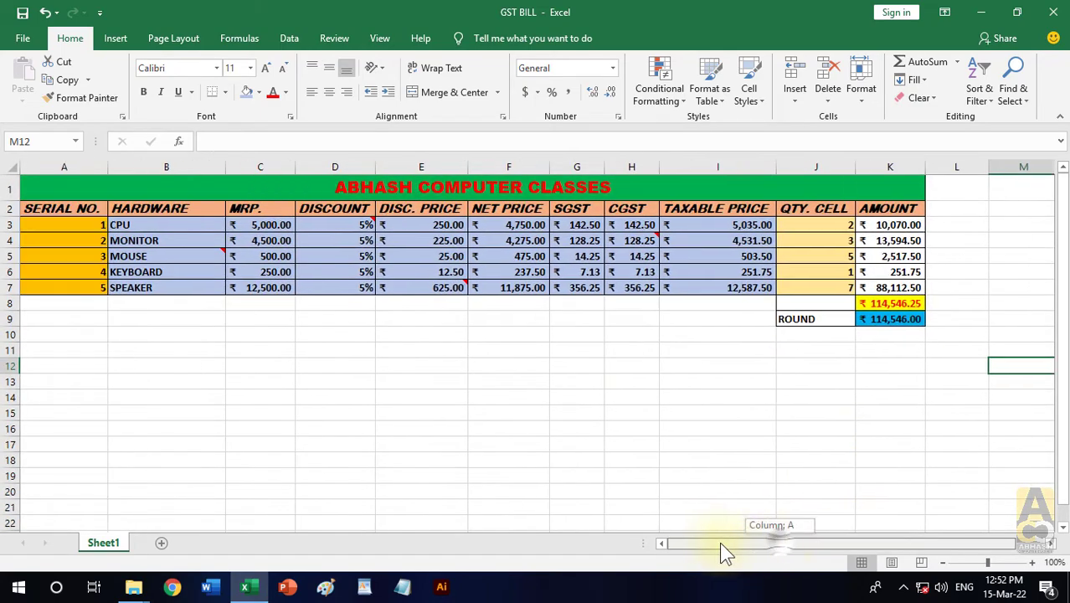
{"action": "left_click", "coordinate": [580, 360]}
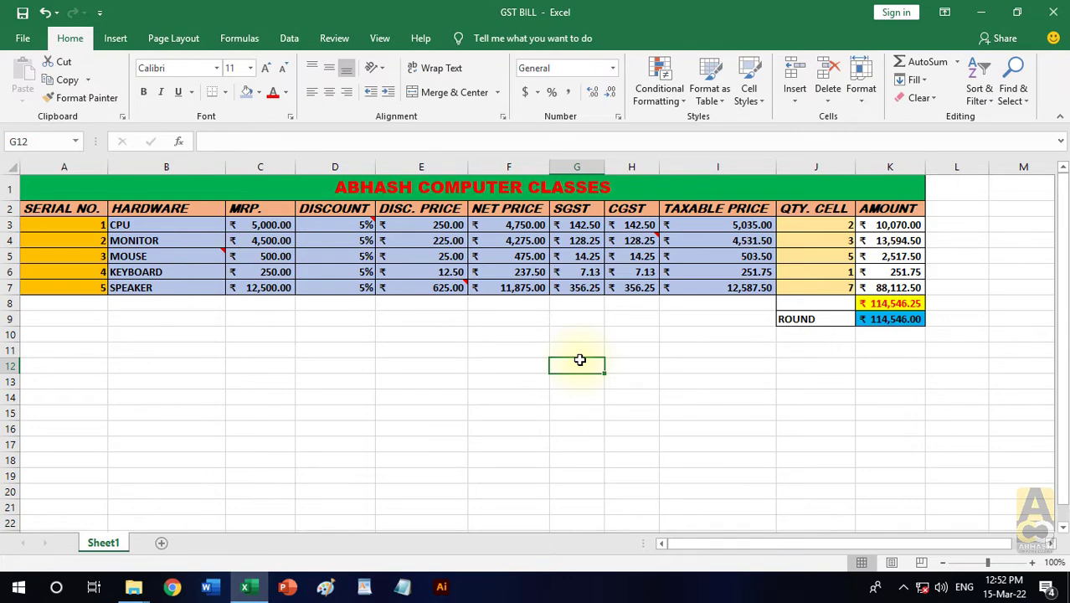
- Copy the table A1:K9 and paste it as linked cells at A15 using Paste Link in Paste Special
{"action": "left_click_drag", "start_coordinate": [503, 185], "coordinate": [549, 319]}
{"action": "left_click", "coordinate": [72, 84]}
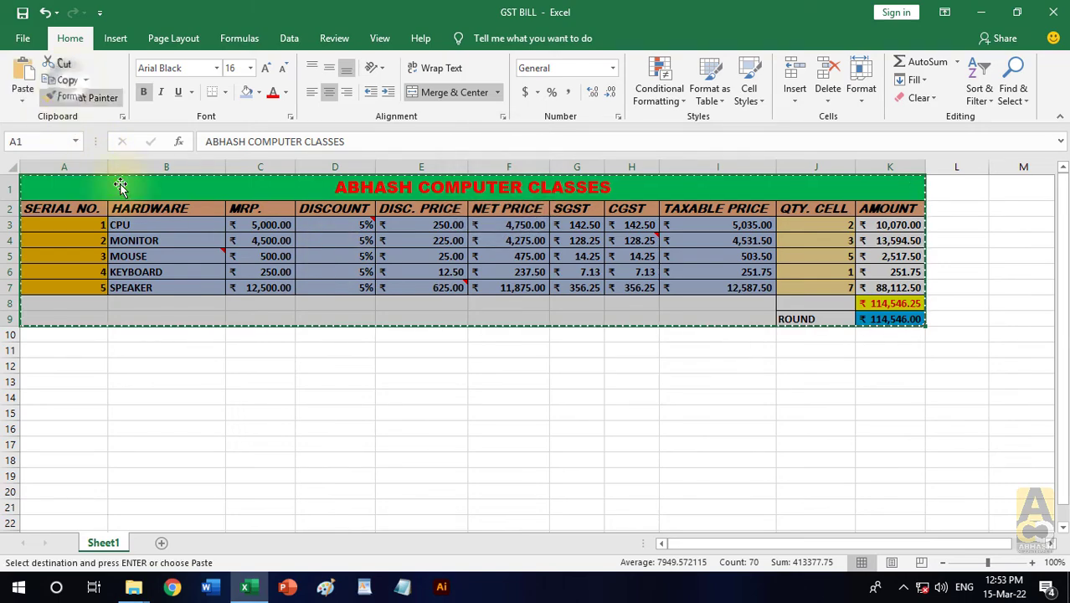
{"action": "left_click", "coordinate": [41, 411]}
{"action": "left_click", "coordinate": [30, 80]}
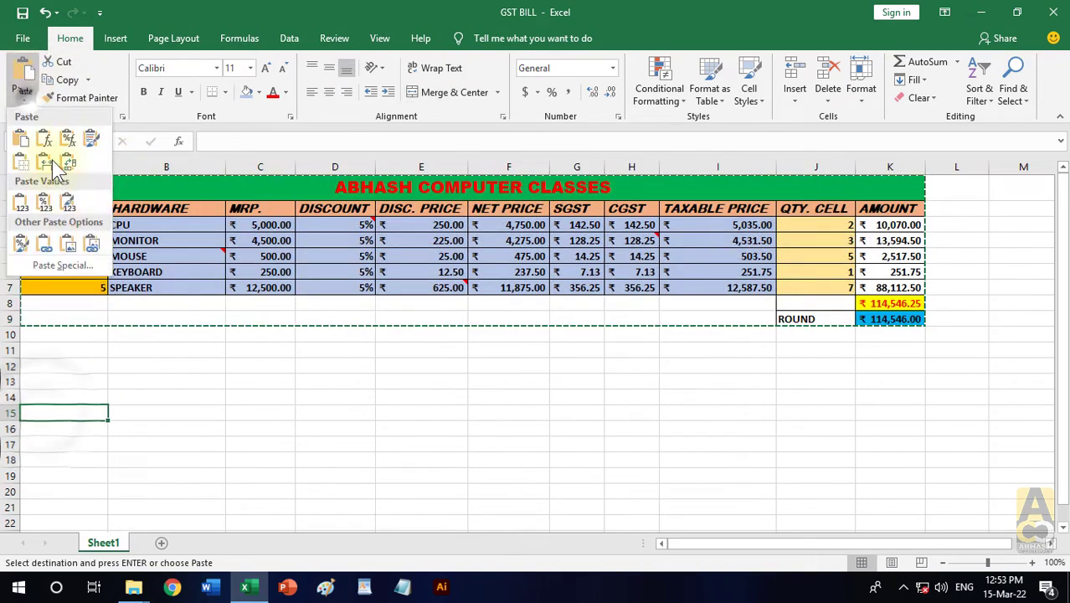
{"action": "left_click", "coordinate": [51, 270]}
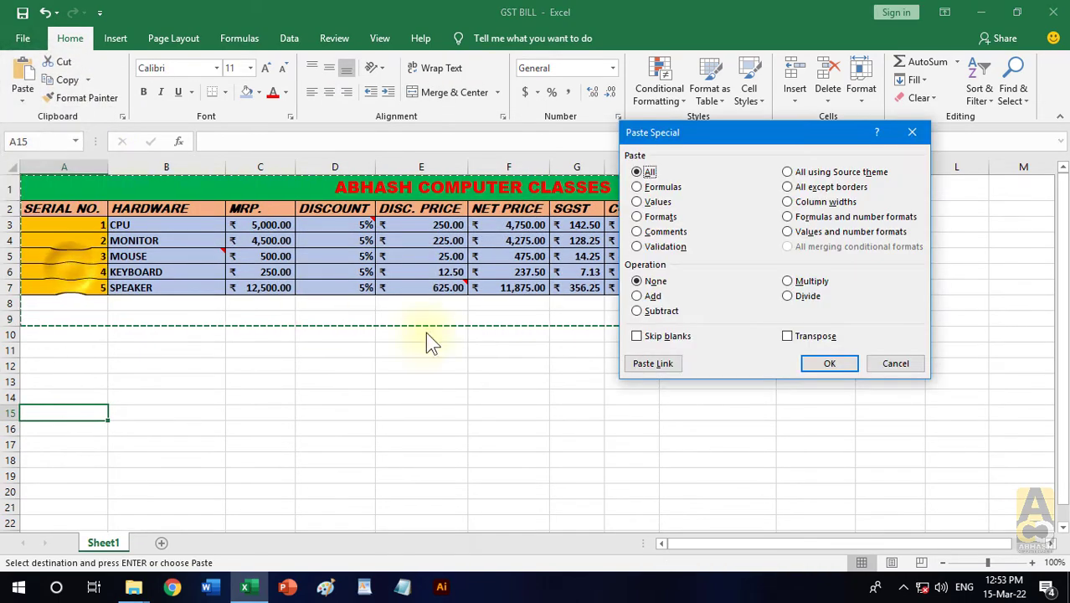
{"action": "left_click", "coordinate": [677, 364]}
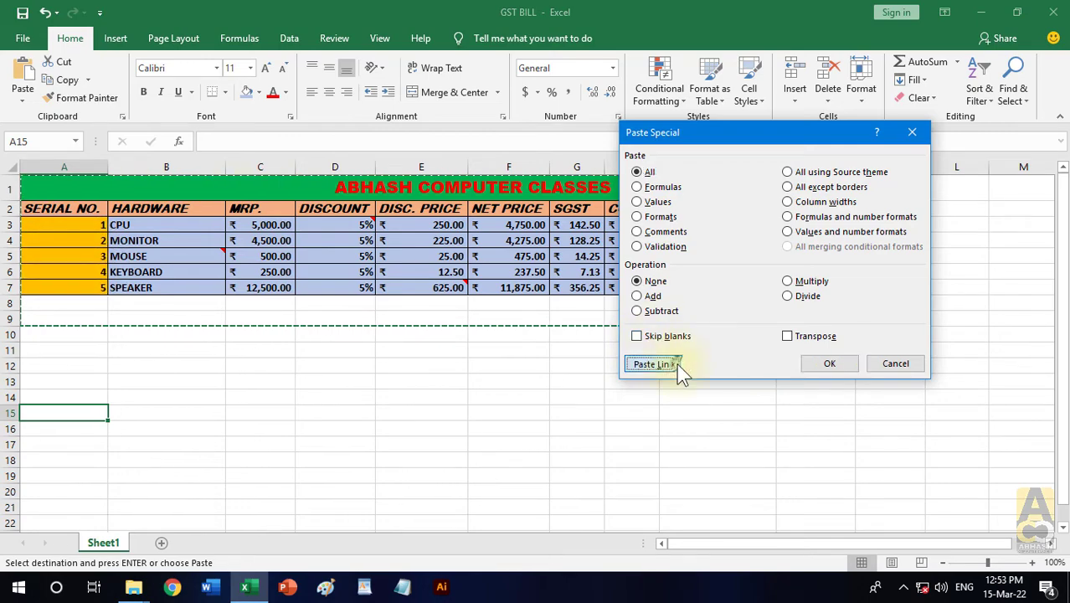
- Replace the hardware names in B3:B7 with A, B, C, D and E
{"action": "left_click", "coordinate": [153, 224]}
{"action": "type", "text": "A"}
{"action": "key", "text": "Return"}
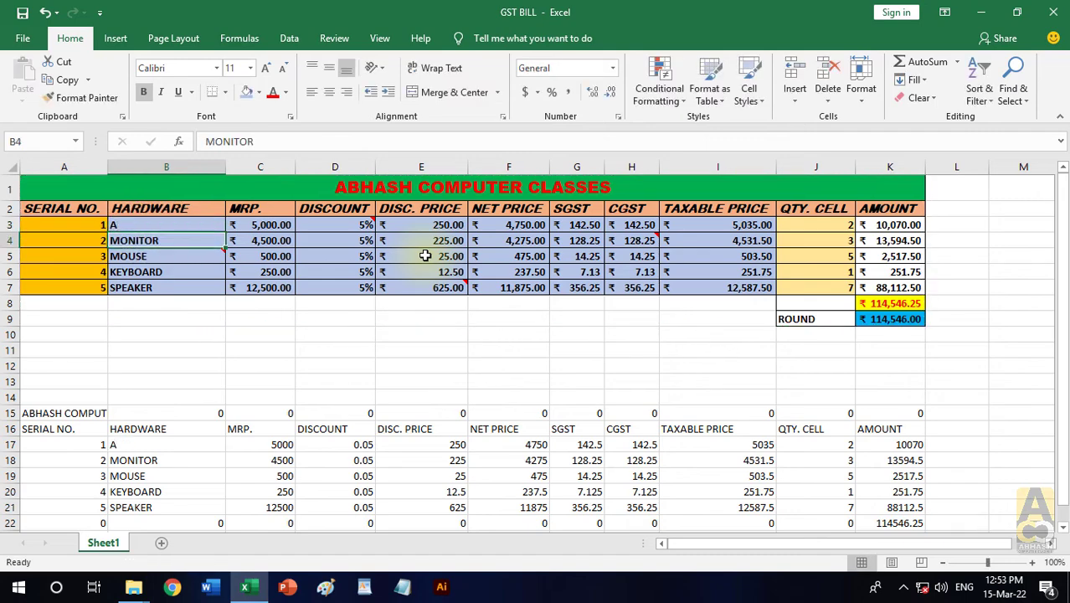
{"action": "type", "text": "B"}
{"action": "key", "text": "Return"}
{"action": "type", "text": "C"}
{"action": "key", "text": "Return"}
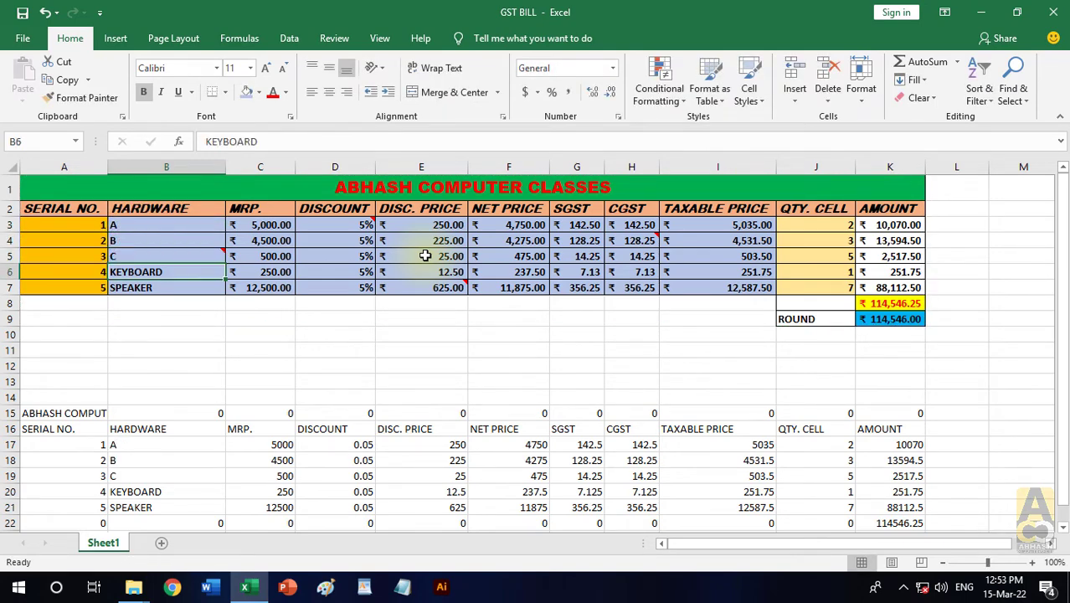
{"action": "type", "text": "D"}
{"action": "key", "text": "Return"}
{"action": "type", "text": "E"}
{"action": "key", "text": "Return"}
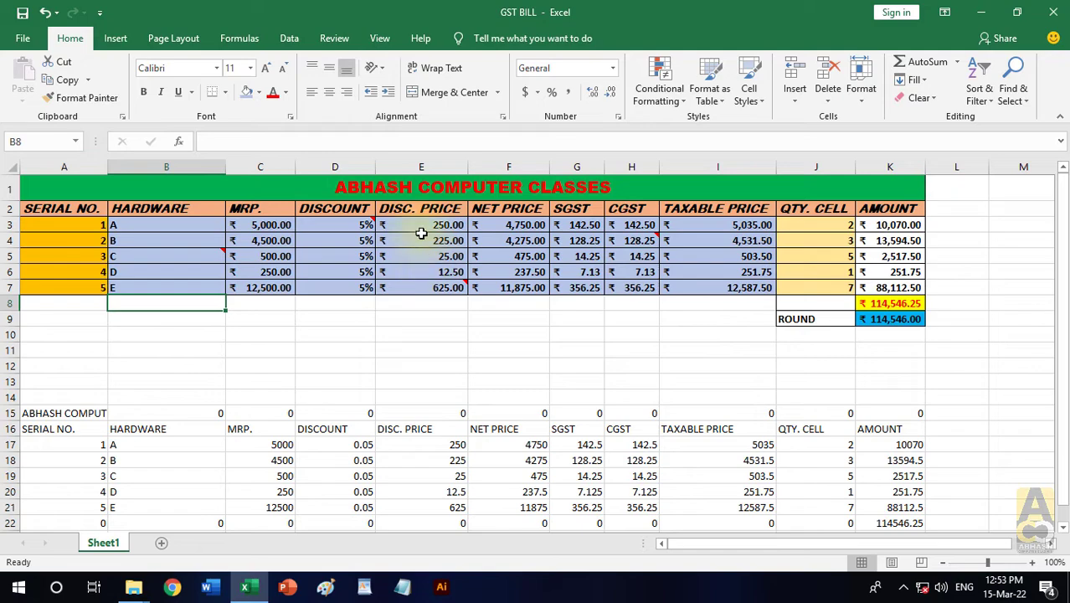
- Clear everything from the linked copy by selecting A15:K24, and deselect the range
{"action": "scroll", "coordinate": [411, 382], "scroll_direction": "down", "scroll_amount": 1}
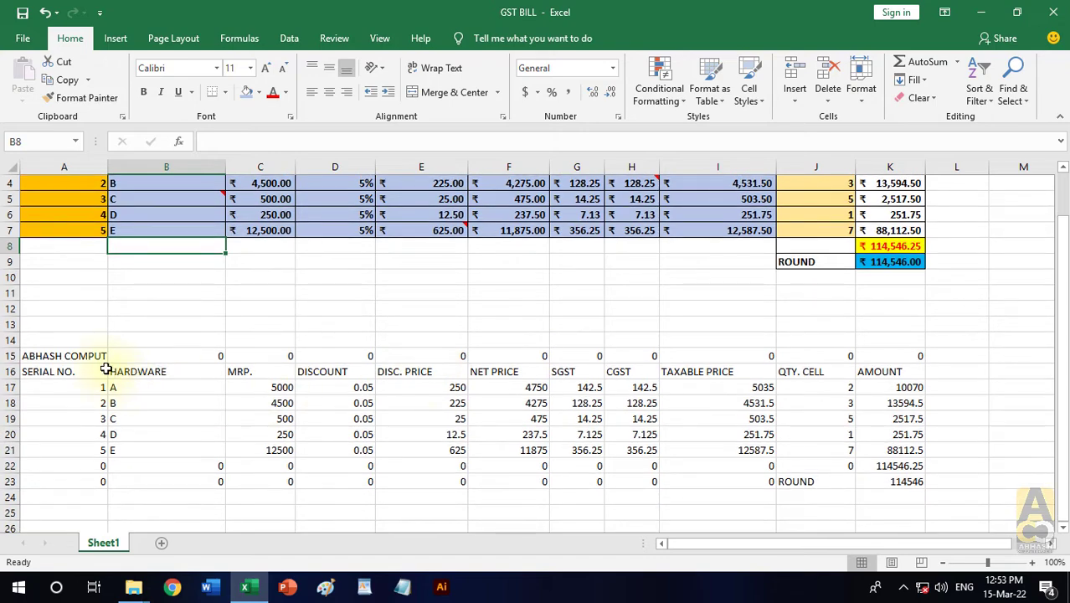
{"action": "left_click_drag", "start_coordinate": [73, 356], "coordinate": [921, 503]}
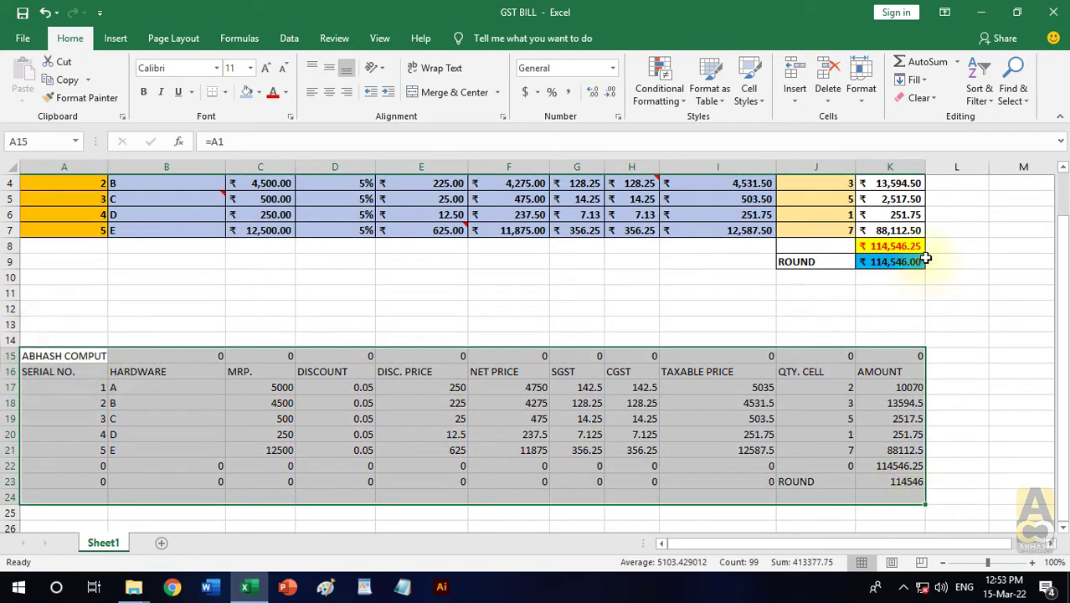
{"action": "left_click", "coordinate": [917, 98]}
{"action": "left_click", "coordinate": [930, 117]}
{"action": "left_click", "coordinate": [838, 322]}
{"action": "scroll", "coordinate": [753, 319], "scroll_direction": "up", "scroll_amount": 2}
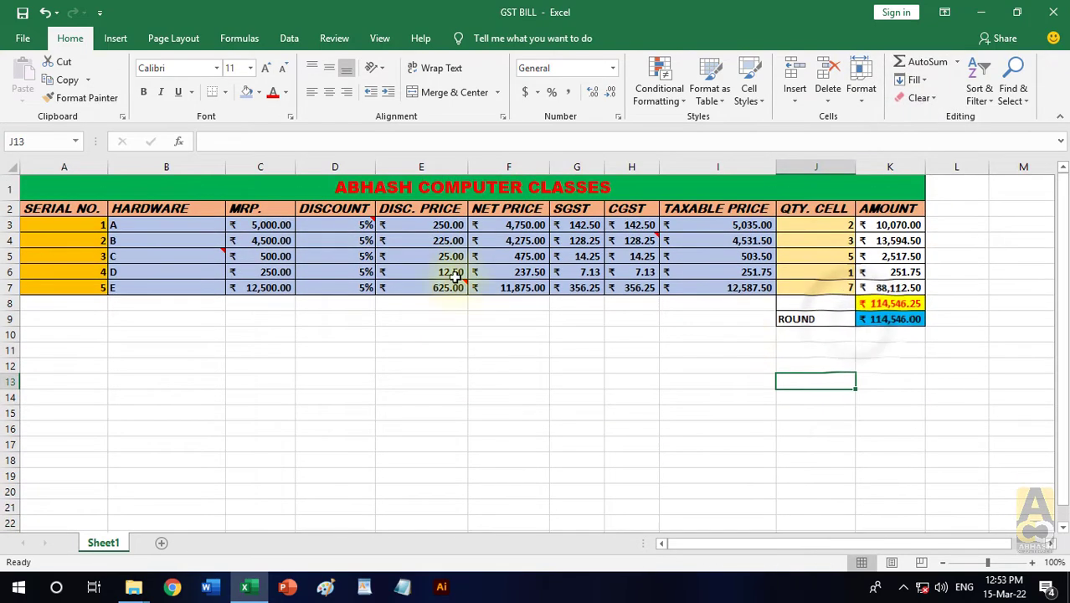
{"action": "left_click", "coordinate": [508, 412]}
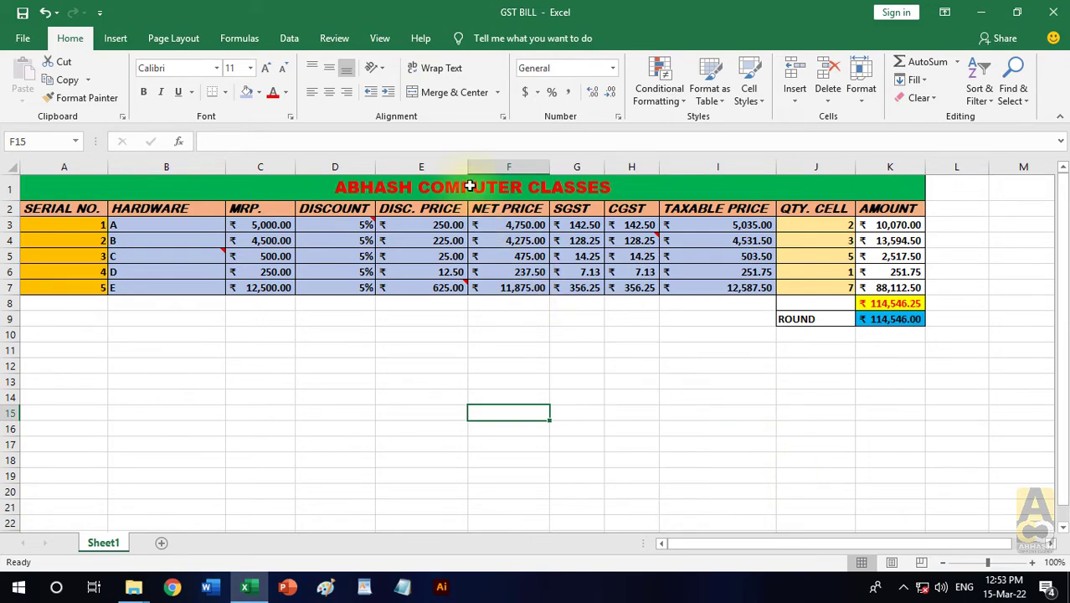
- Copy the table A1:K9 and examine the Operation choices in Paste Special without pasting anything
{"action": "left_click_drag", "start_coordinate": [471, 186], "coordinate": [707, 317]}
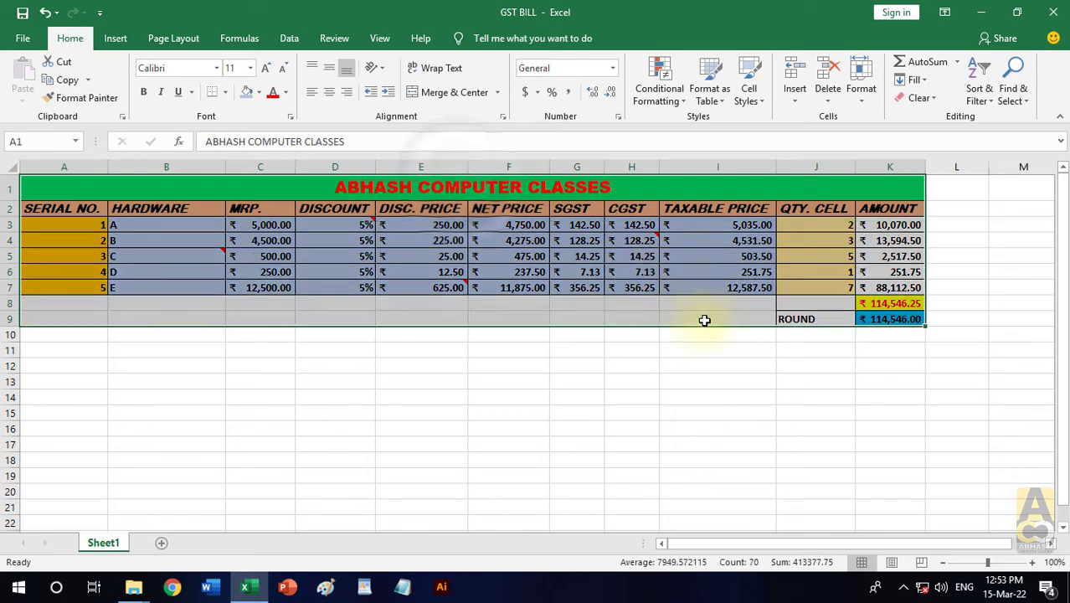
{"action": "left_click", "coordinate": [66, 84]}
{"action": "left_click", "coordinate": [22, 93]}
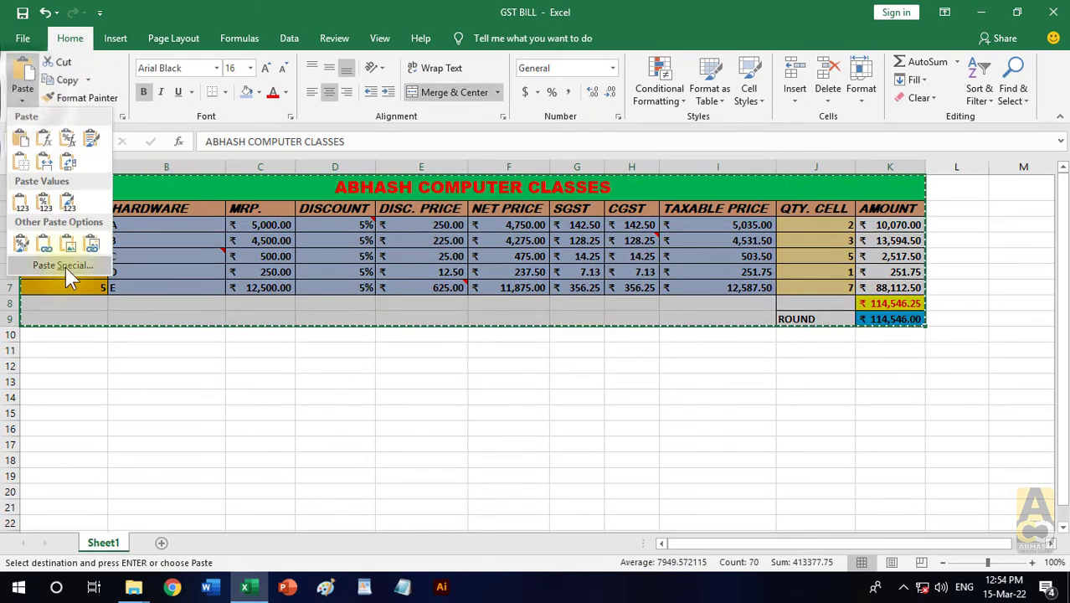
{"action": "left_click", "coordinate": [66, 267]}
{"action": "left_click_drag", "start_coordinate": [788, 139], "coordinate": [872, 89]}
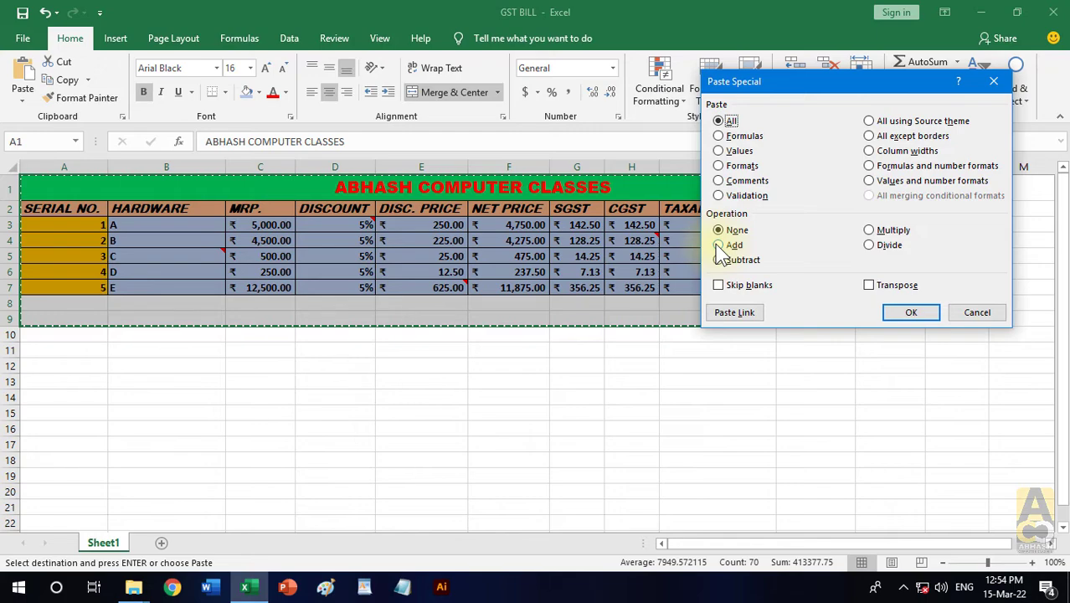
{"action": "left_click", "coordinate": [976, 313]}
{"action": "left_click", "coordinate": [590, 385]}
- Enter the numbers 25, 36, 89, 25 and 36 in cells E12:E16
{"action": "left_click", "coordinate": [408, 366]}
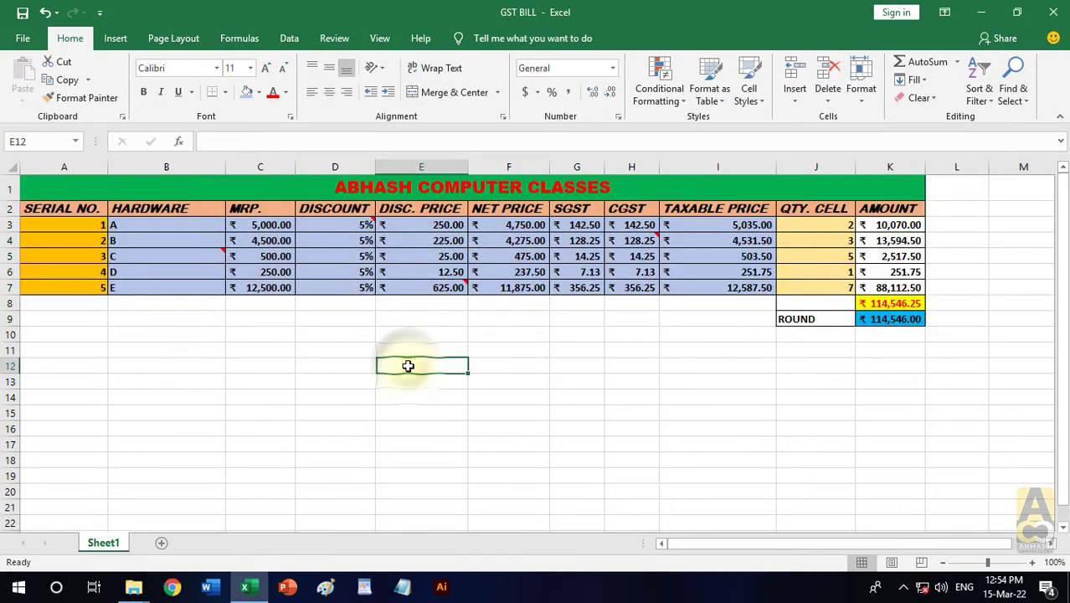
{"action": "type", "text": "25"}
{"action": "key", "text": "Return"}
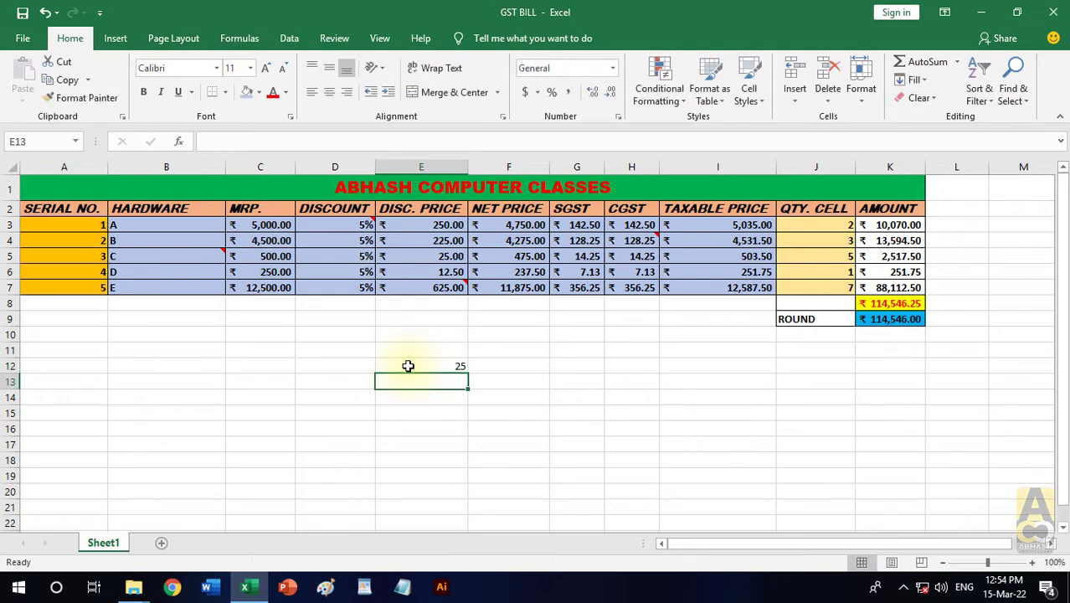
{"action": "type", "text": "36"}
{"action": "key", "text": "Return"}
{"action": "key", "text": "Return"}
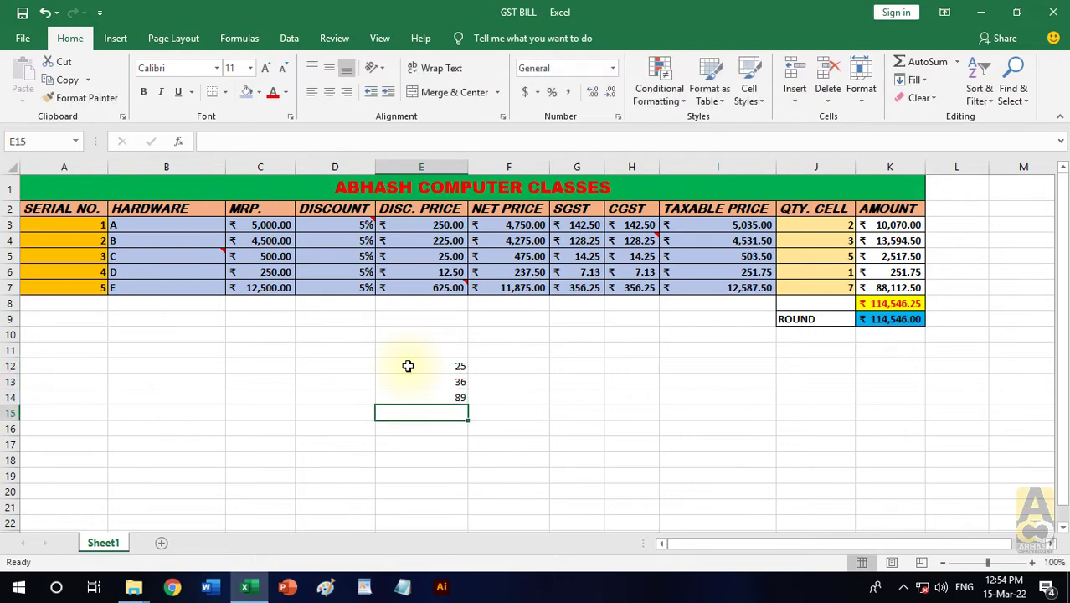
{"action": "type", "text": "25"}
{"action": "key", "text": "Return"}
{"action": "type", "text": "36"}
{"action": "key", "text": "Return"}
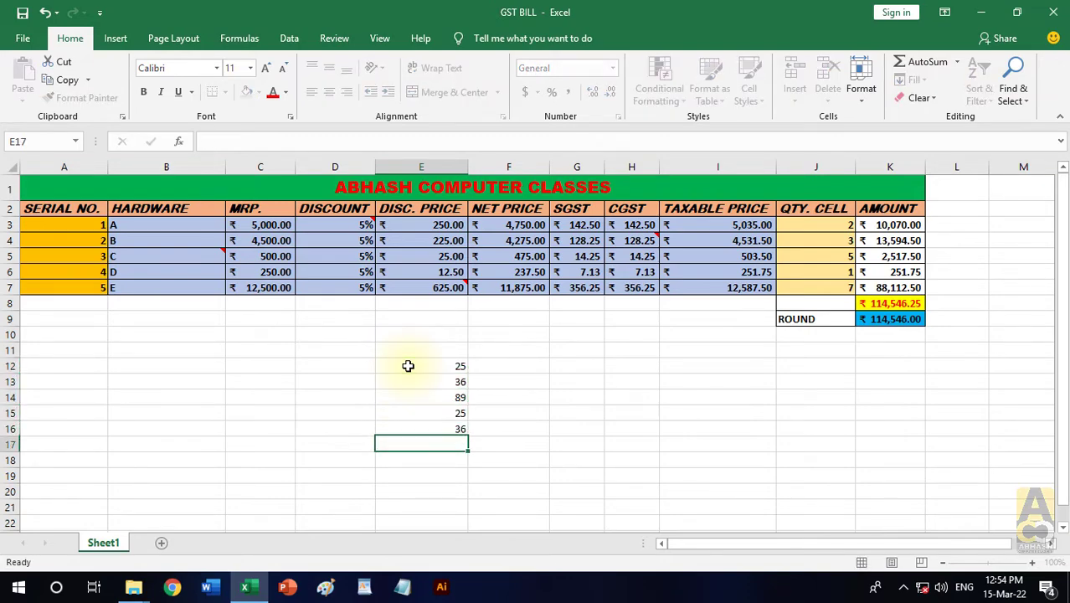
- Total E12:E16 in E17 with AutoSum, and check the cell references in the total's formula
{"action": "left_click_drag", "start_coordinate": [407, 366], "coordinate": [423, 430]}
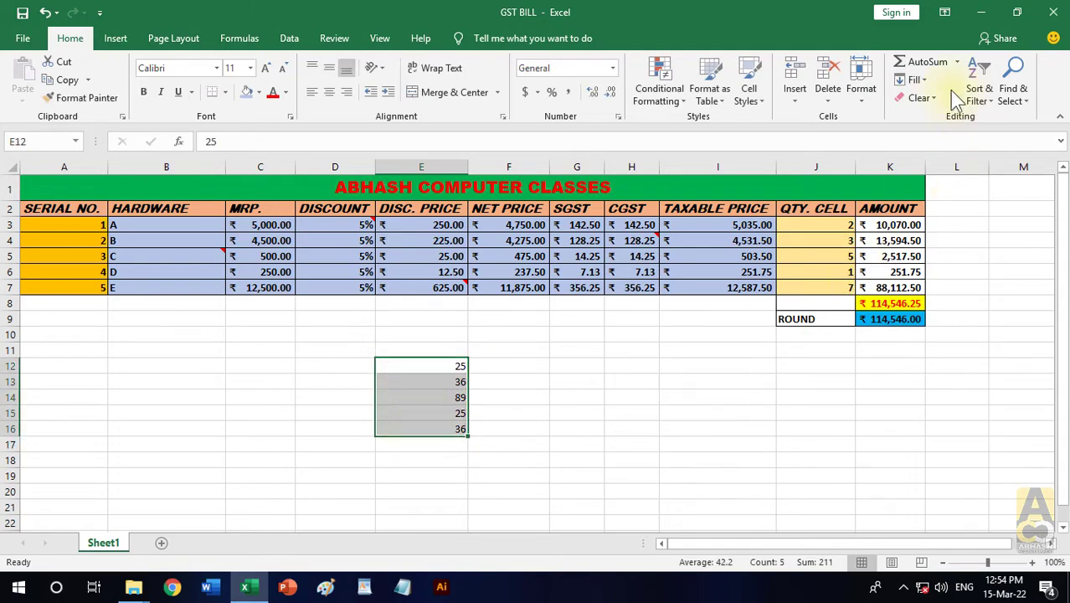
{"action": "left_click", "coordinate": [930, 66]}
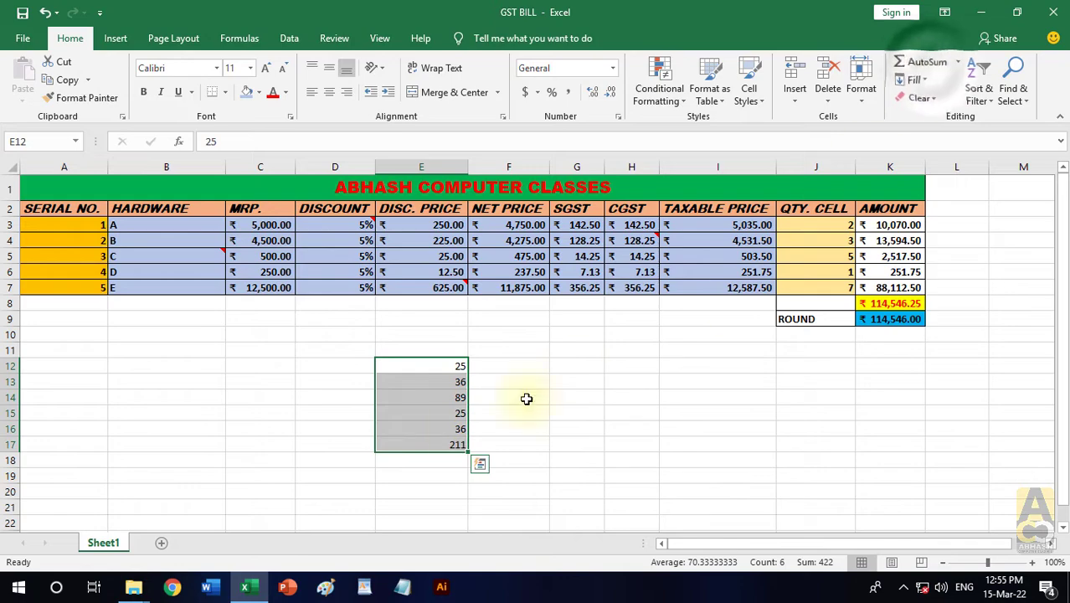
{"action": "left_click", "coordinate": [427, 442]}
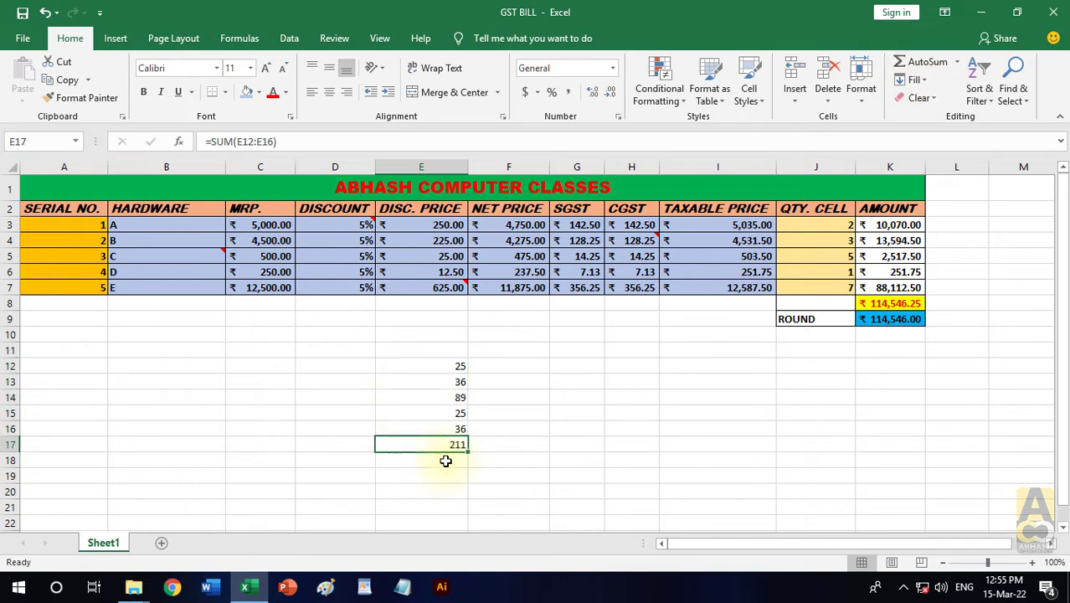
{"action": "left_click", "coordinate": [263, 141]}
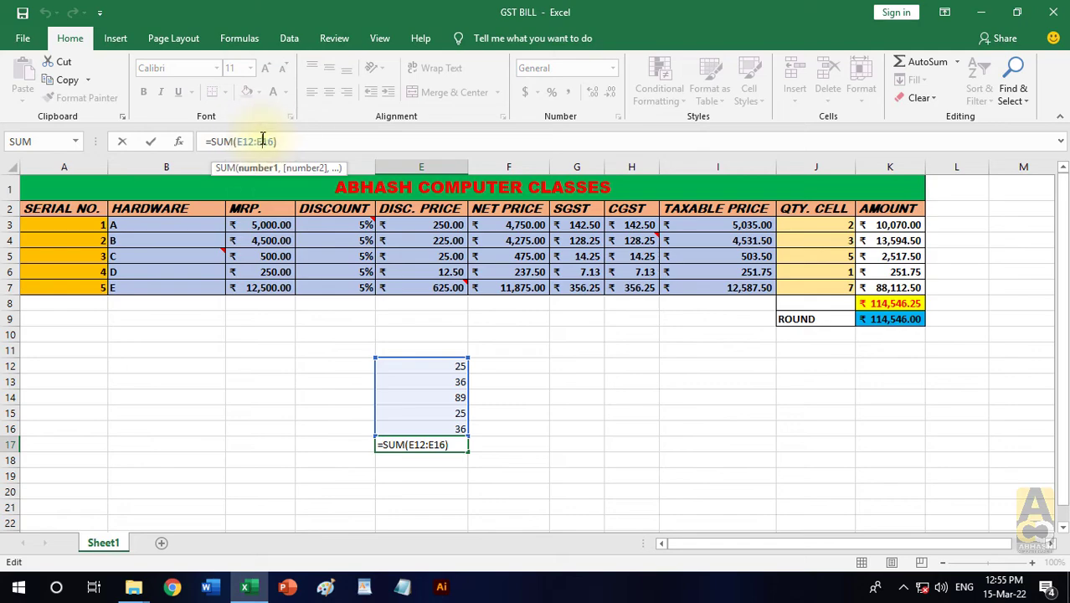
{"action": "left_click", "coordinate": [539, 408]}
{"action": "left_click", "coordinate": [448, 444]}
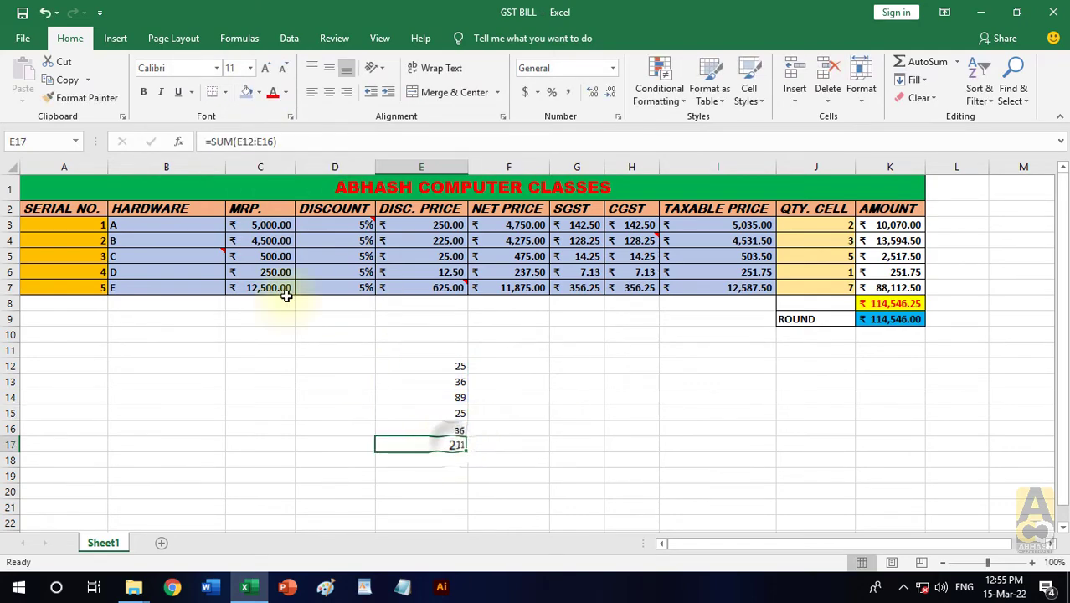
- Make the total in E17 bold and deselect the cell
{"action": "left_click", "coordinate": [143, 93]}
{"action": "left_click", "coordinate": [552, 381]}
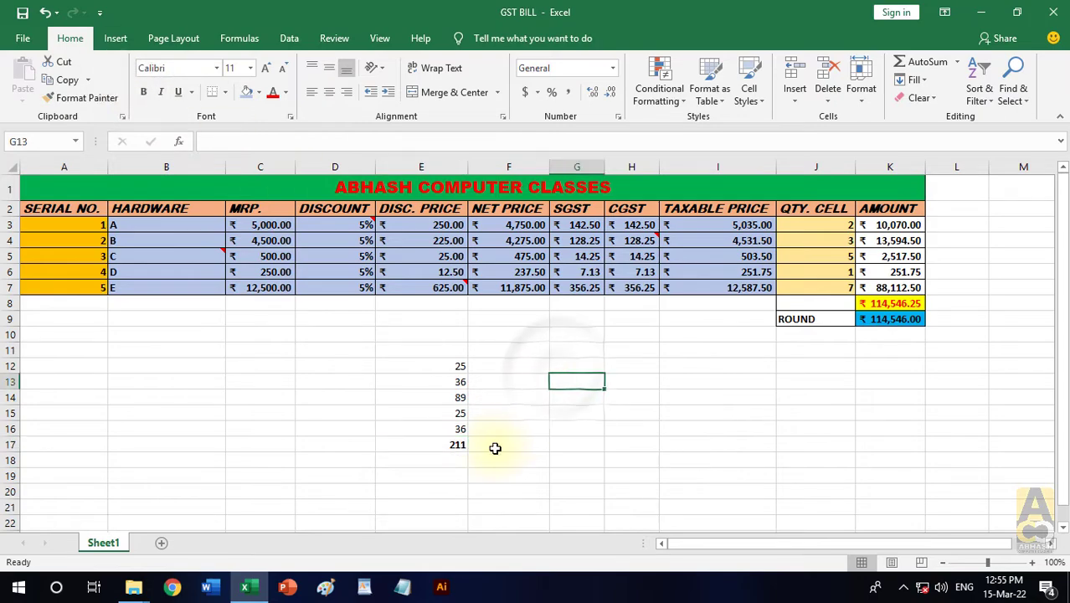
{"action": "scroll", "coordinate": [495, 448], "scroll_direction": "up", "scroll_amount": 1, "text": "ctrl"}
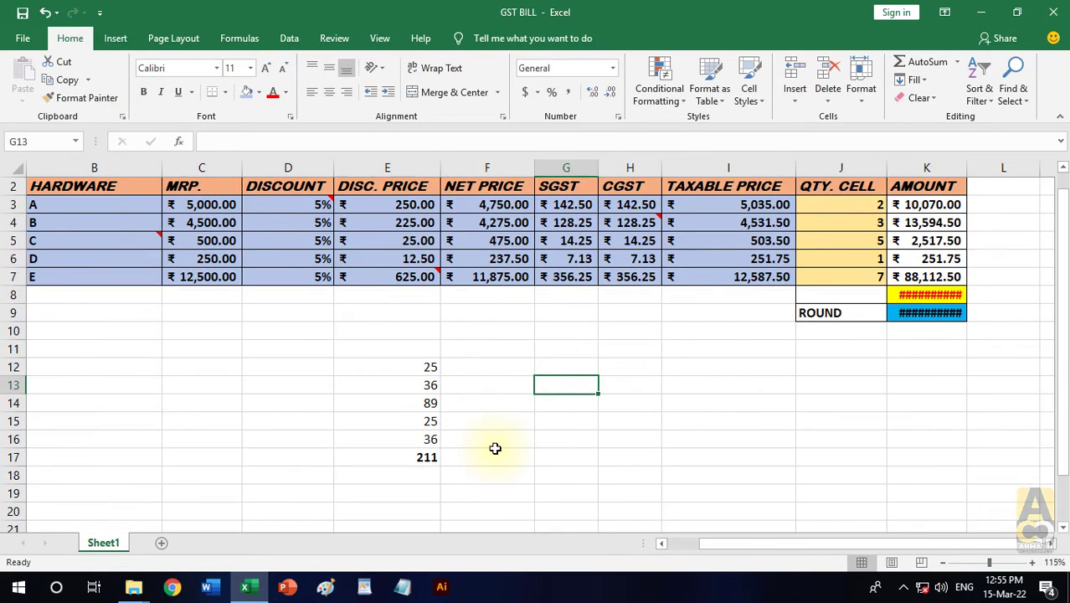
- Paste only the formula of E17 into G17 with Paste Special, and check the cell references of the pasted formula
{"action": "left_click", "coordinate": [417, 457]}
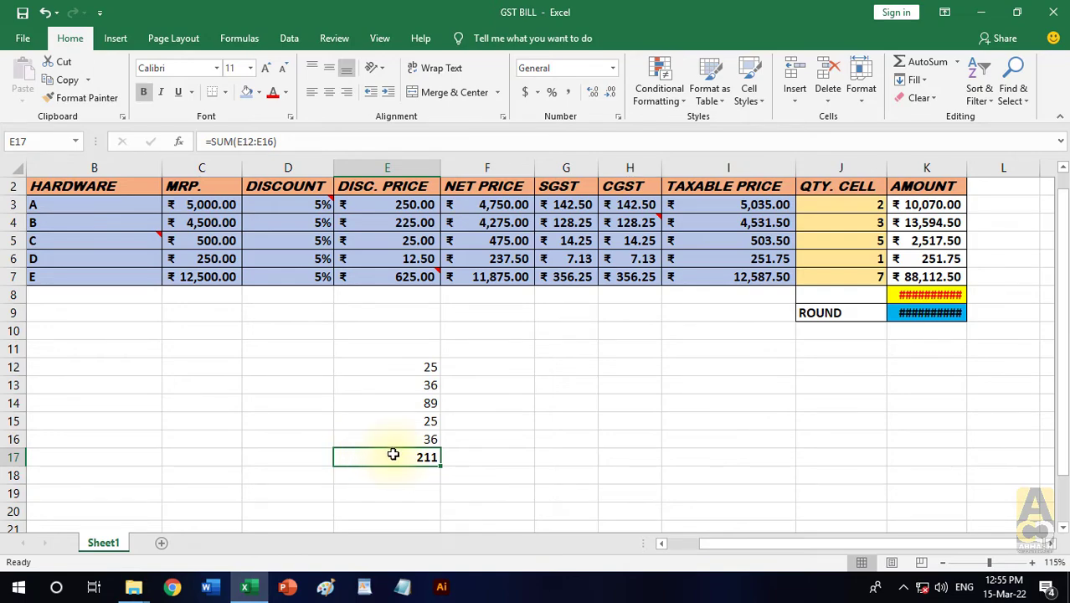
{"action": "key", "text": "ctrl+c"}
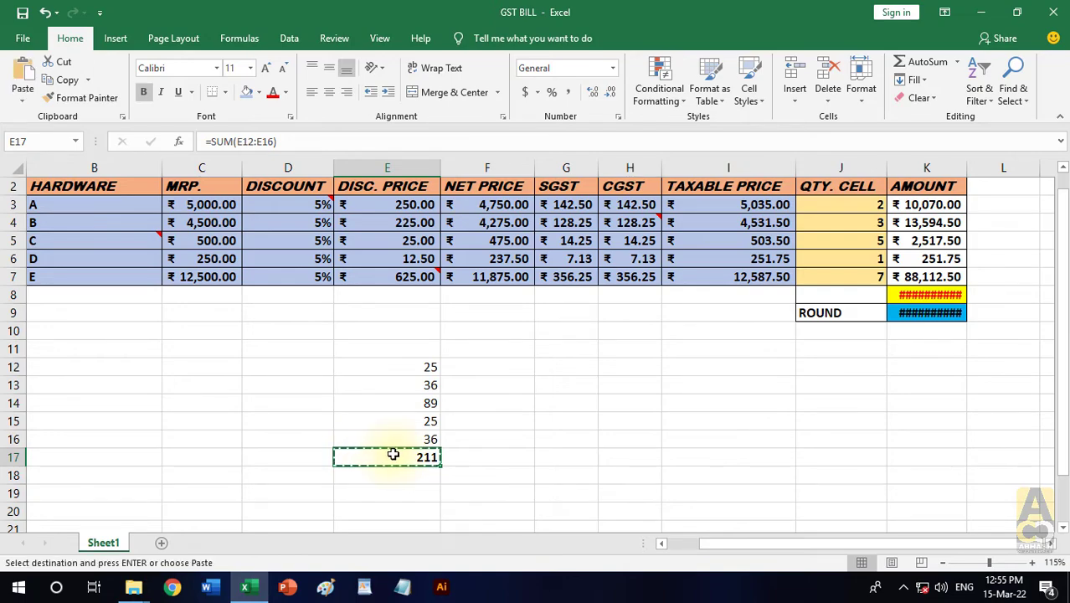
{"action": "left_click", "coordinate": [557, 459]}
{"action": "left_click", "coordinate": [27, 101]}
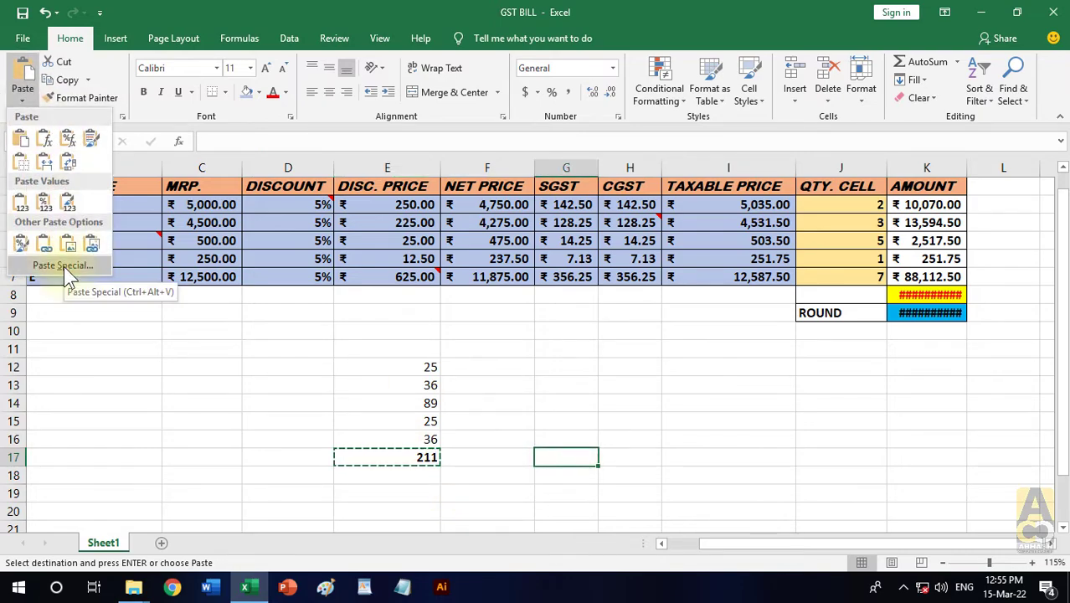
{"action": "left_click", "coordinate": [64, 266]}
{"action": "left_click_drag", "start_coordinate": [790, 83], "coordinate": [769, 47]}
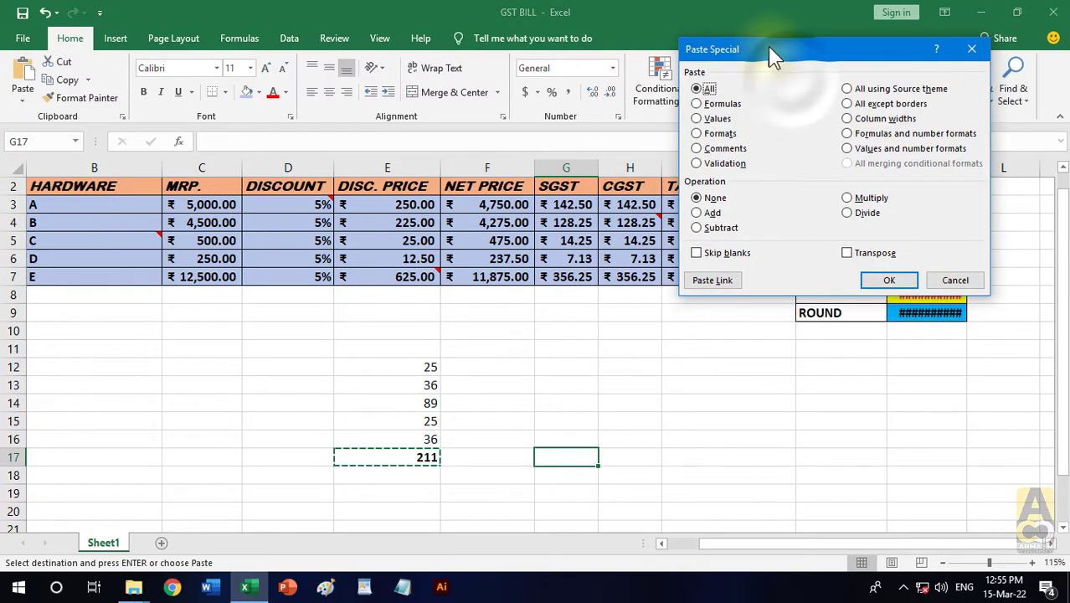
{"action": "left_click", "coordinate": [720, 103]}
{"action": "left_click", "coordinate": [878, 278]}
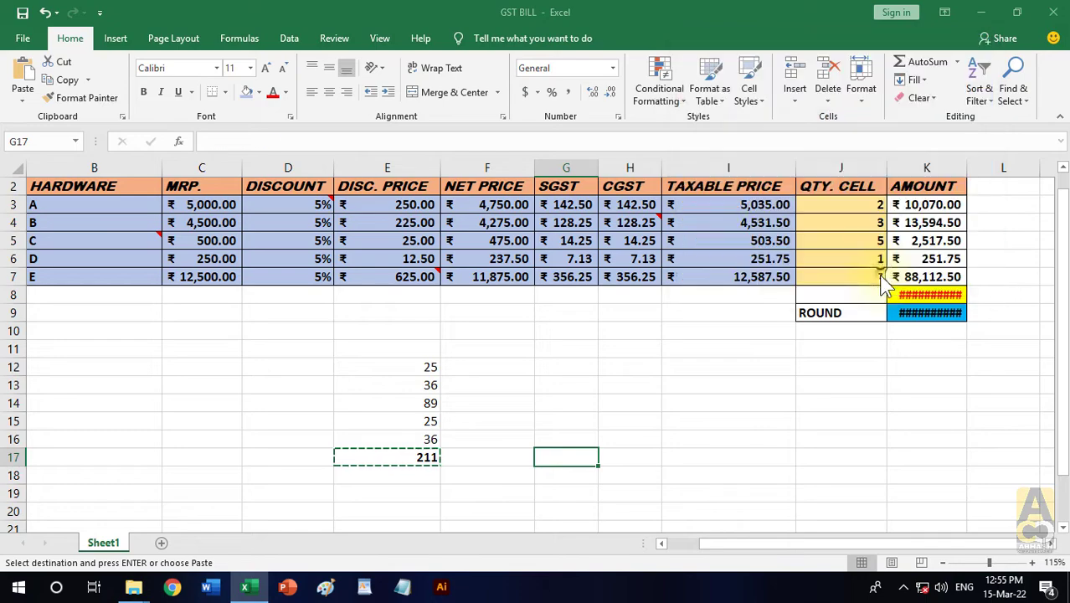
{"action": "key", "text": "Right"}
{"action": "key", "text": "Right"}
{"action": "left_click", "coordinate": [574, 453]}
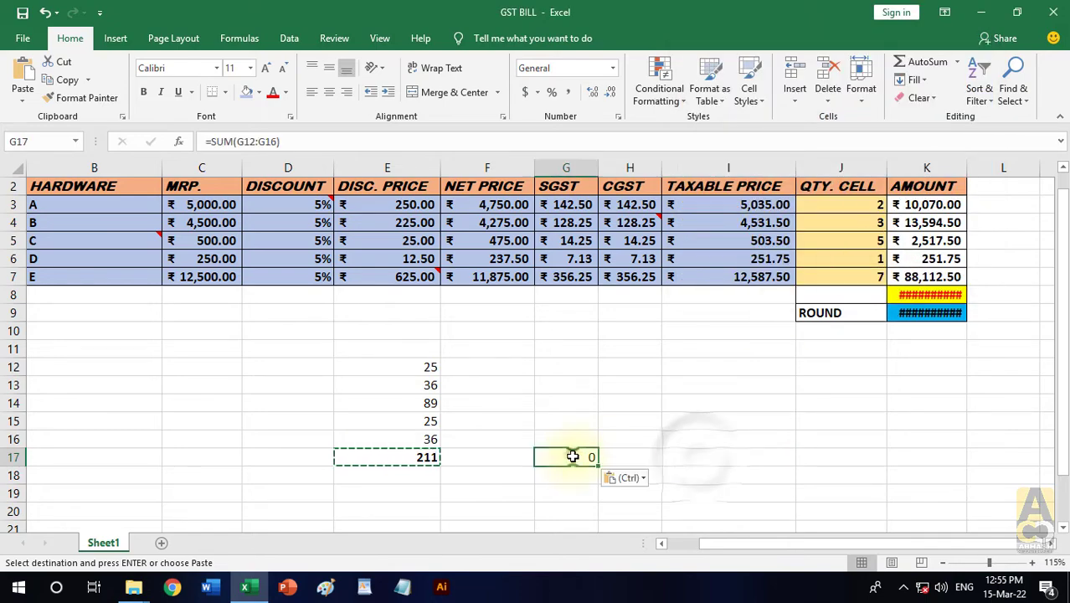
{"action": "double_click", "coordinate": [575, 454]}
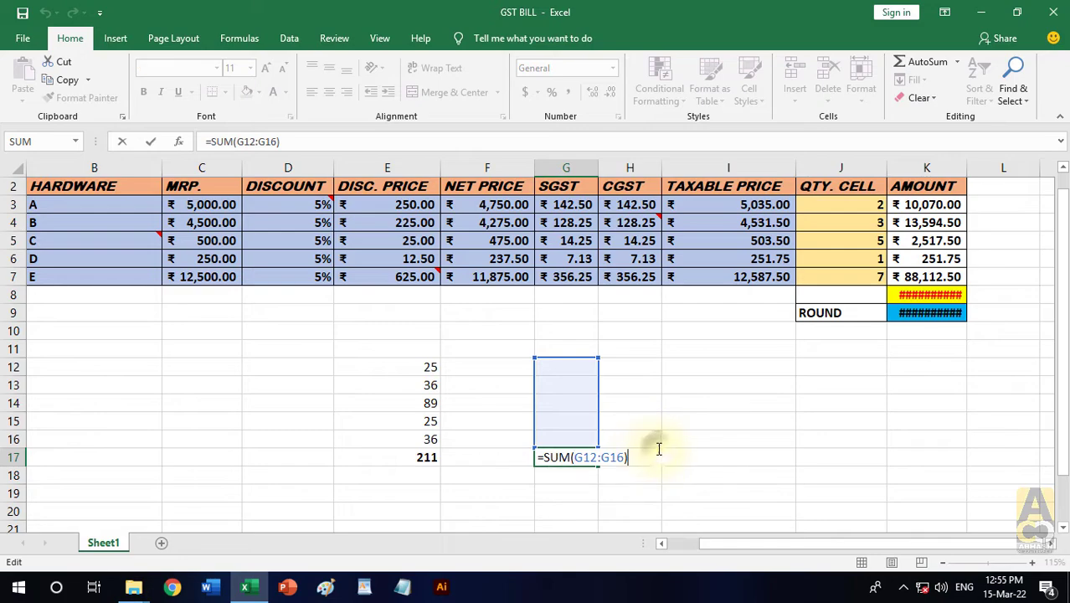
{"action": "key", "text": "Escape"}
- Enter 25, 36, 85, 36 and 74 in cells G12:G16, and compare the formulas in E17 and G17
{"action": "left_click", "coordinate": [566, 367]}
{"action": "type", "text": "25"}
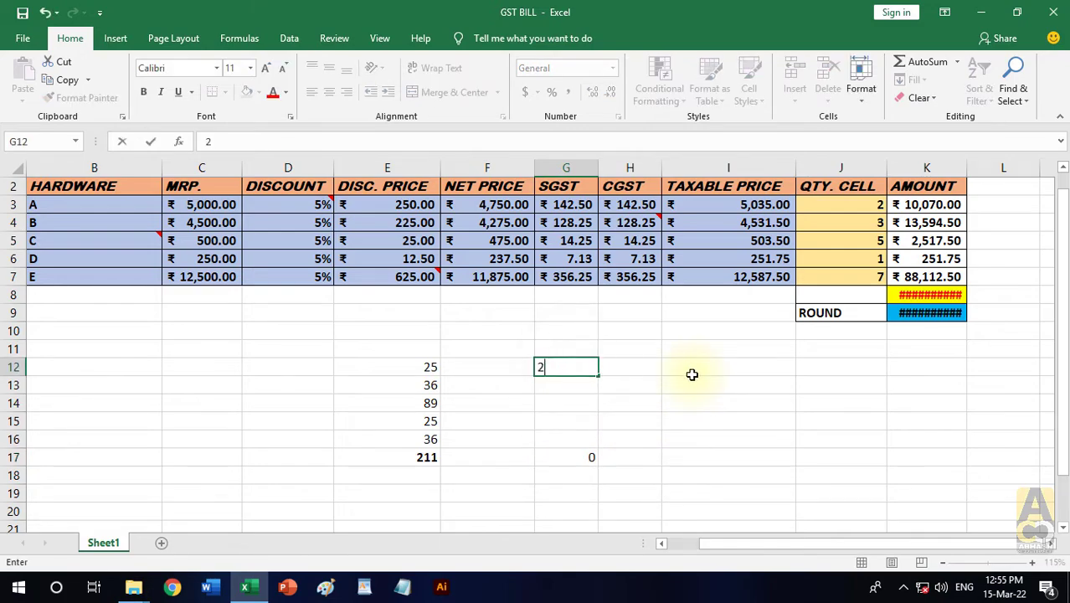
{"action": "key", "text": "Return"}
{"action": "type", "text": "36"}
{"action": "key", "text": "Return"}
{"action": "type", "text": "85"}
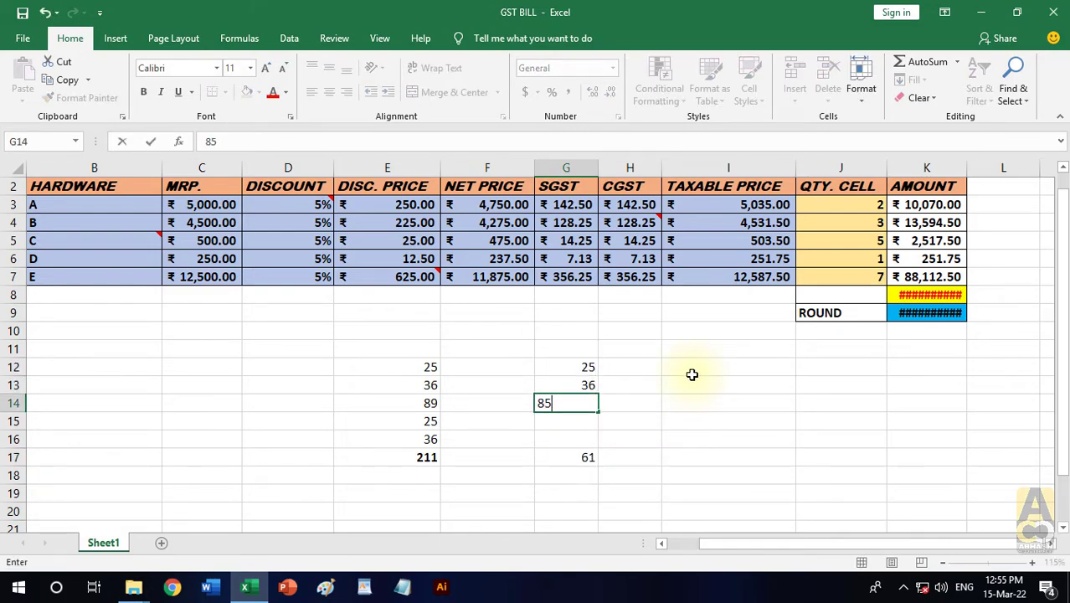
{"action": "key", "text": "Return"}
{"action": "type", "text": "36"}
{"action": "key", "text": "Return"}
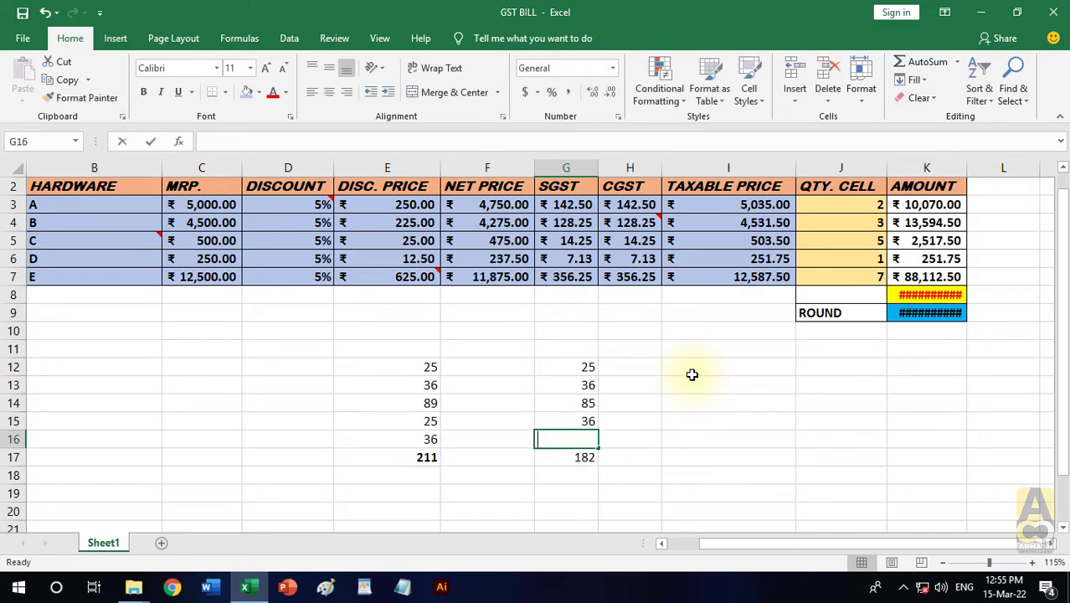
{"action": "type", "text": "74"}
{"action": "key", "text": "Return"}
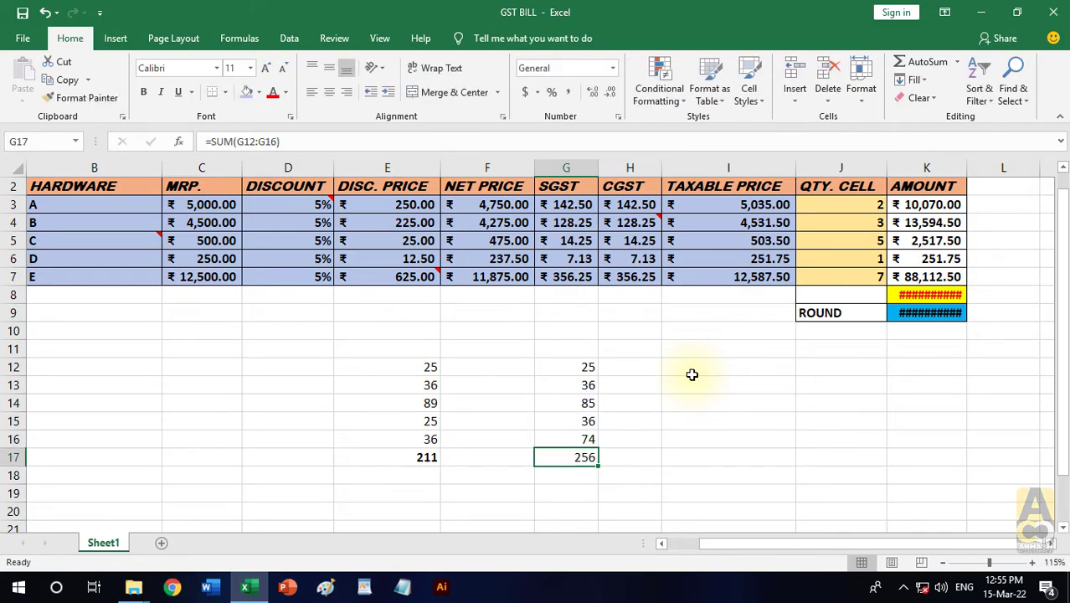
{"action": "left_click", "coordinate": [426, 457]}
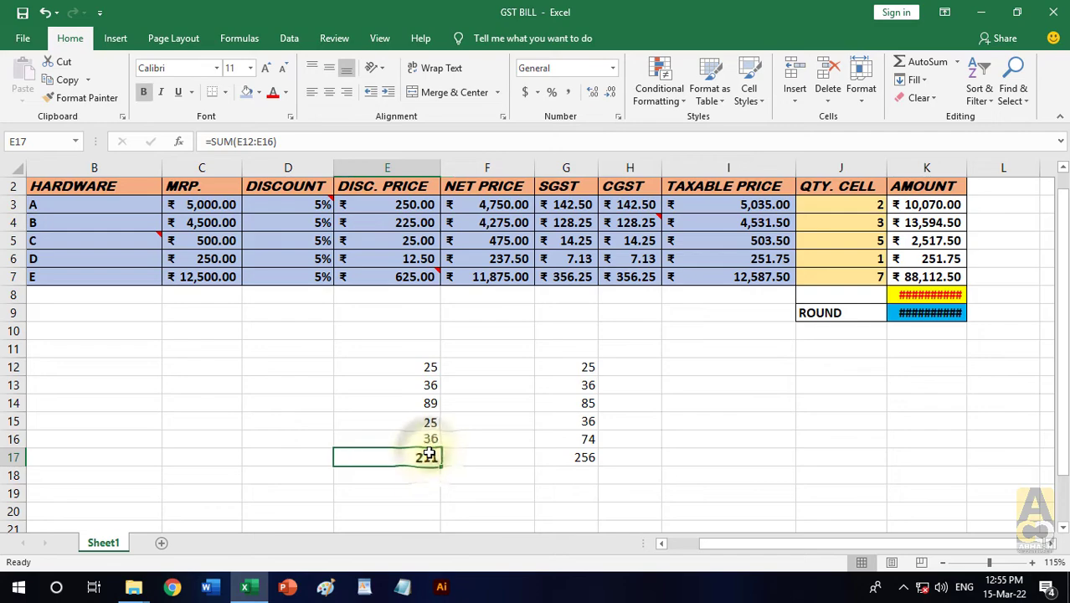
{"action": "left_click", "coordinate": [561, 457]}
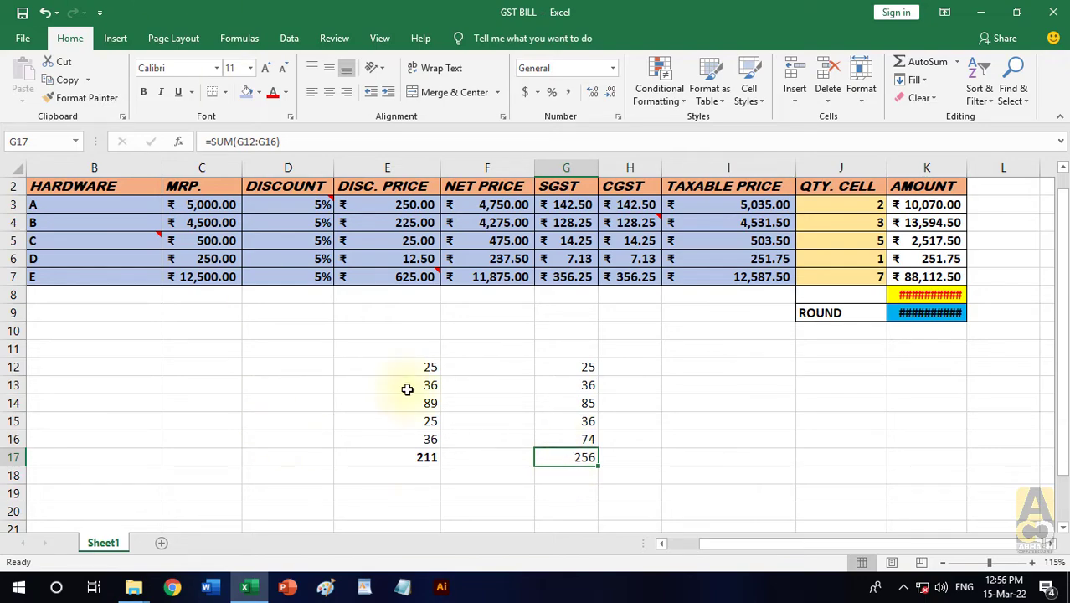
- Enter the numbers 50 and 99 in cells I12 and I13
{"action": "left_click", "coordinate": [641, 369]}
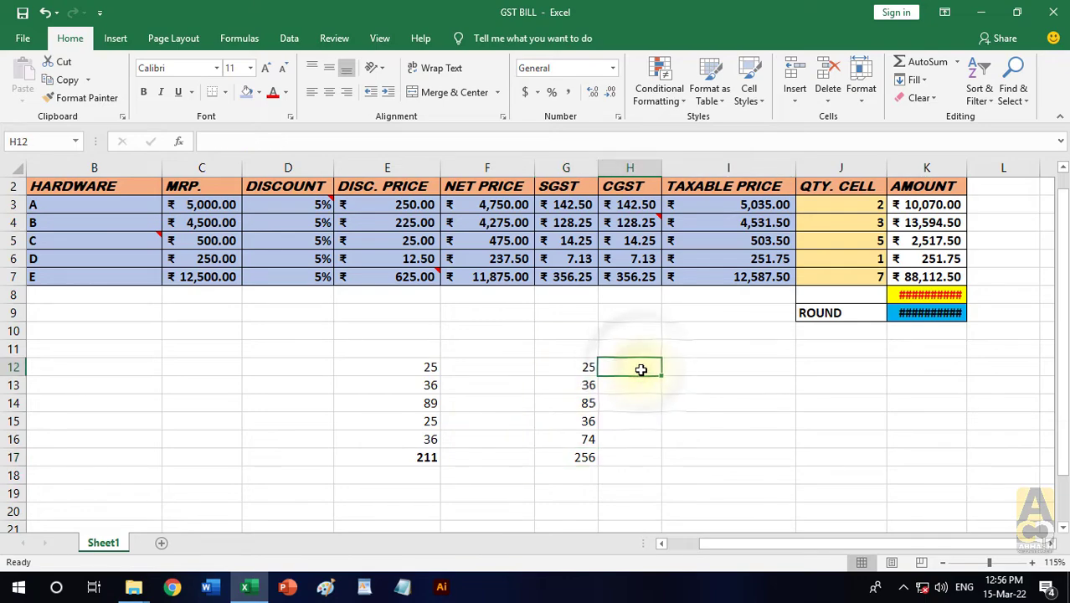
{"action": "left_click", "coordinate": [702, 366]}
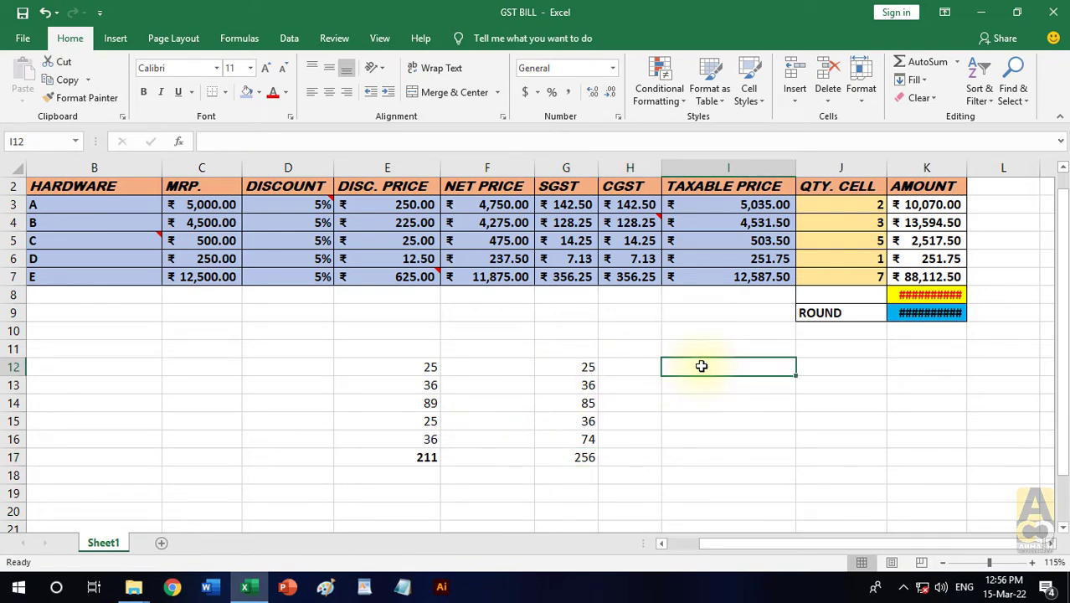
{"action": "type", "text": "50"}
{"action": "key", "text": "Return"}
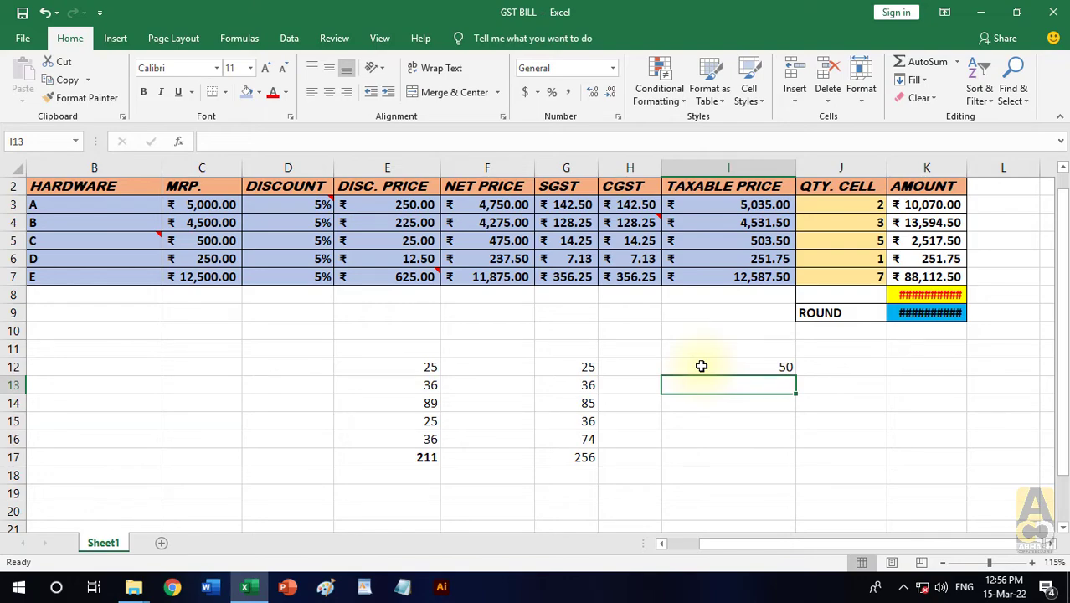
{"action": "type", "text": "99"}
{"action": "key", "text": "Return"}
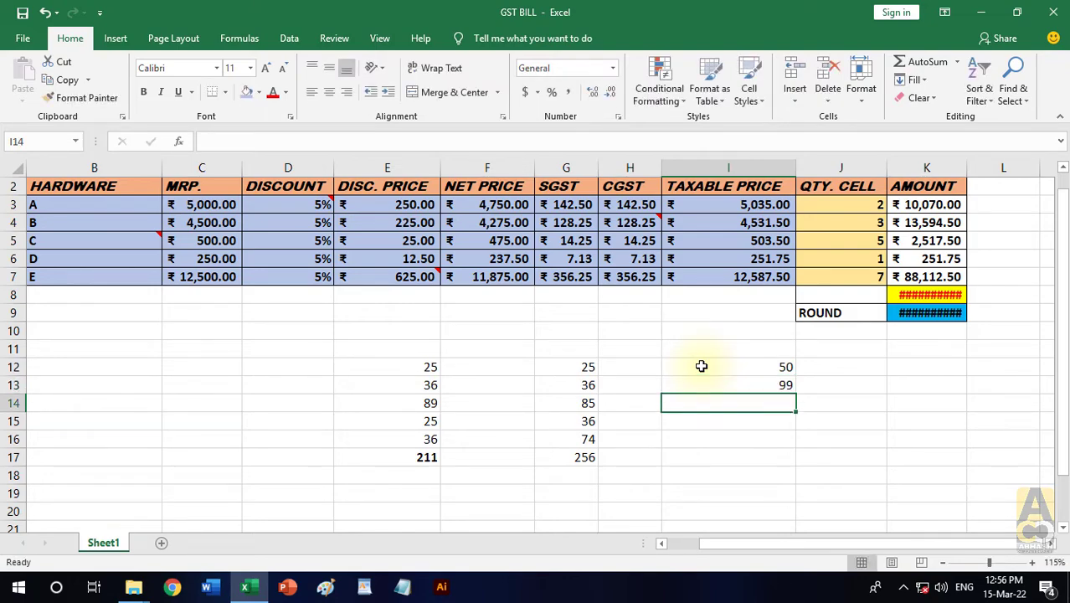
- Enter the number 1 in cell J12, beside the two values in column I
{"action": "left_click", "coordinate": [800, 414]}
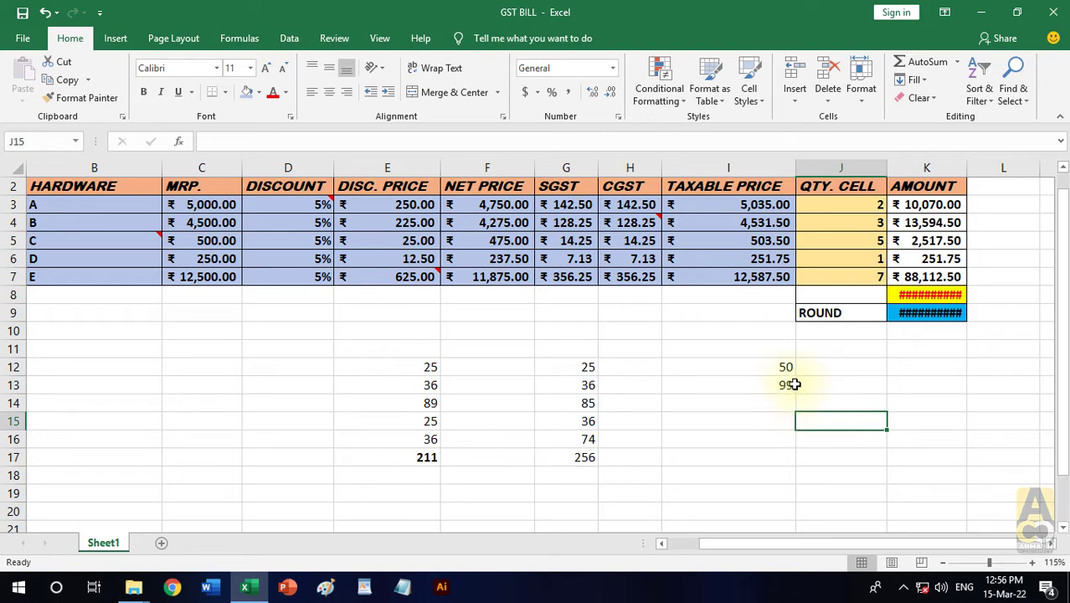
{"action": "left_click_drag", "start_coordinate": [785, 371], "coordinate": [784, 381]}
{"action": "left_click", "coordinate": [841, 398]}
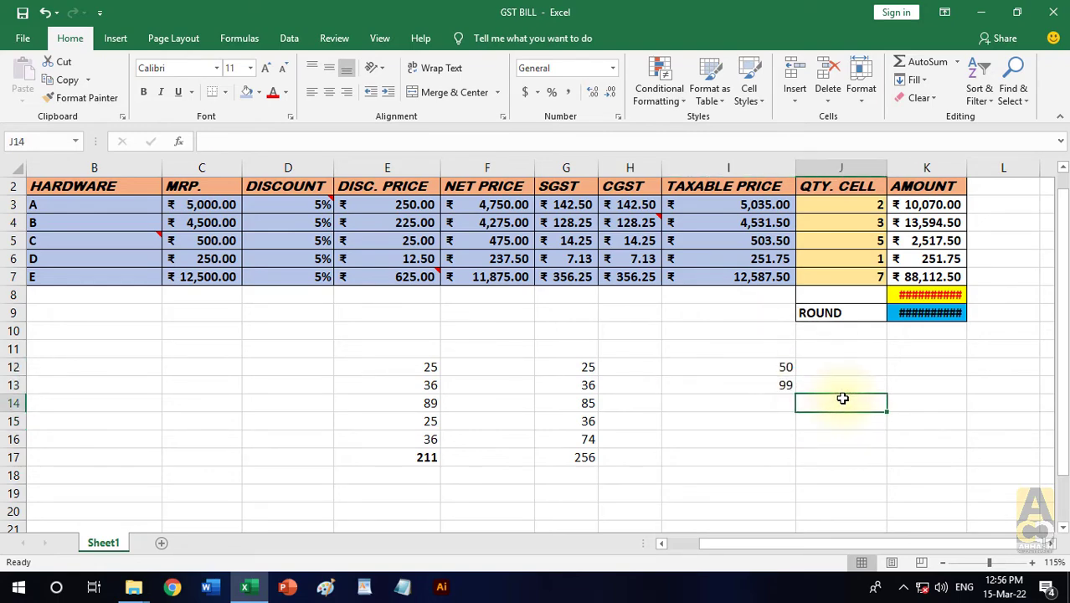
{"action": "left_click", "coordinate": [790, 368]}
{"action": "left_click", "coordinate": [790, 384]}
{"action": "left_click", "coordinate": [826, 365]}
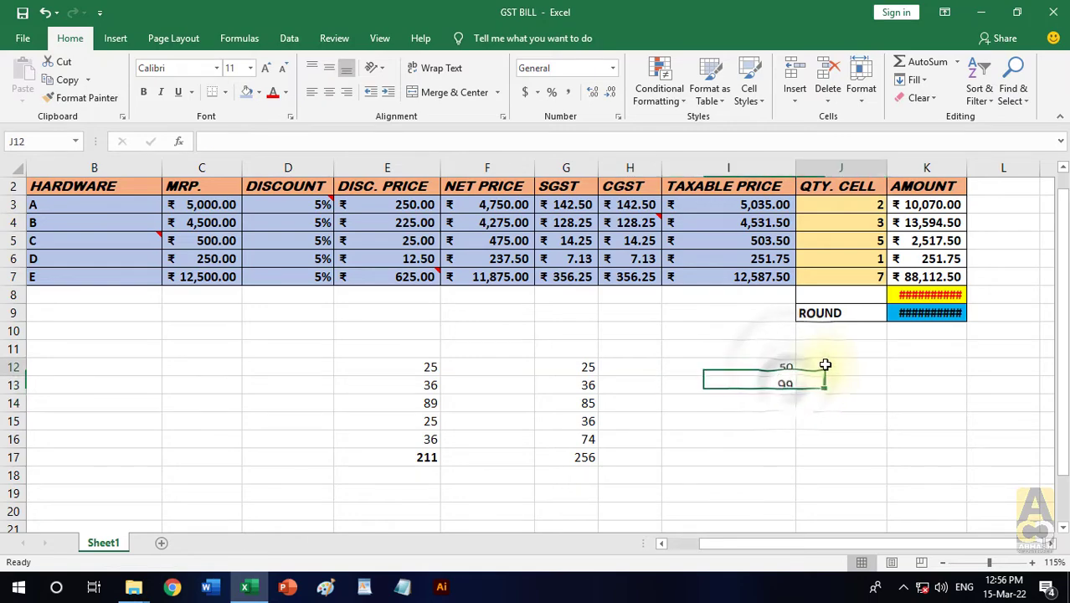
{"action": "left_click", "coordinate": [828, 404]}
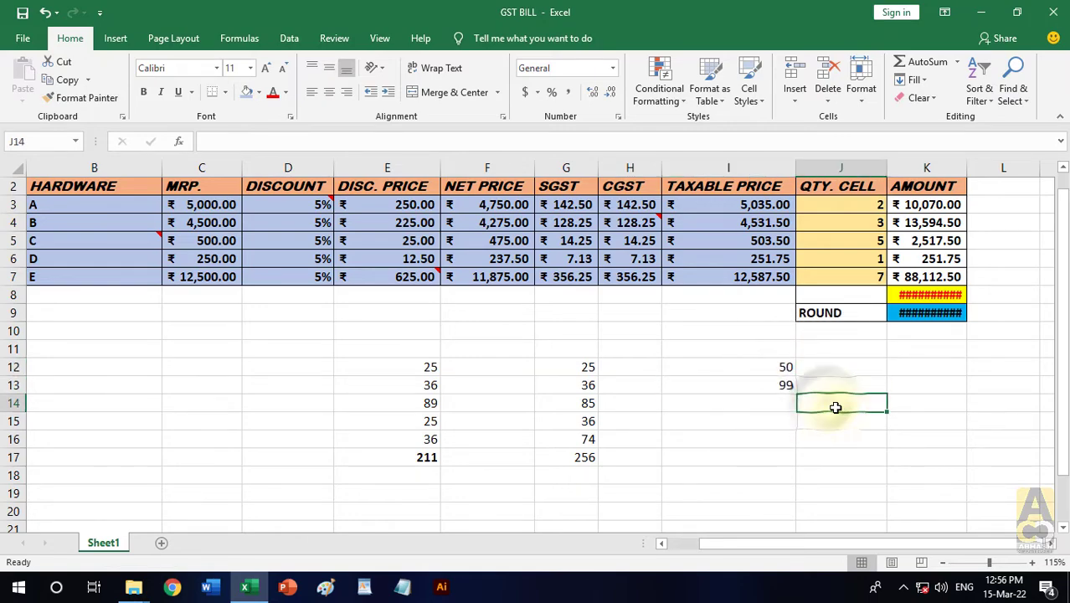
{"action": "left_click", "coordinate": [866, 367]}
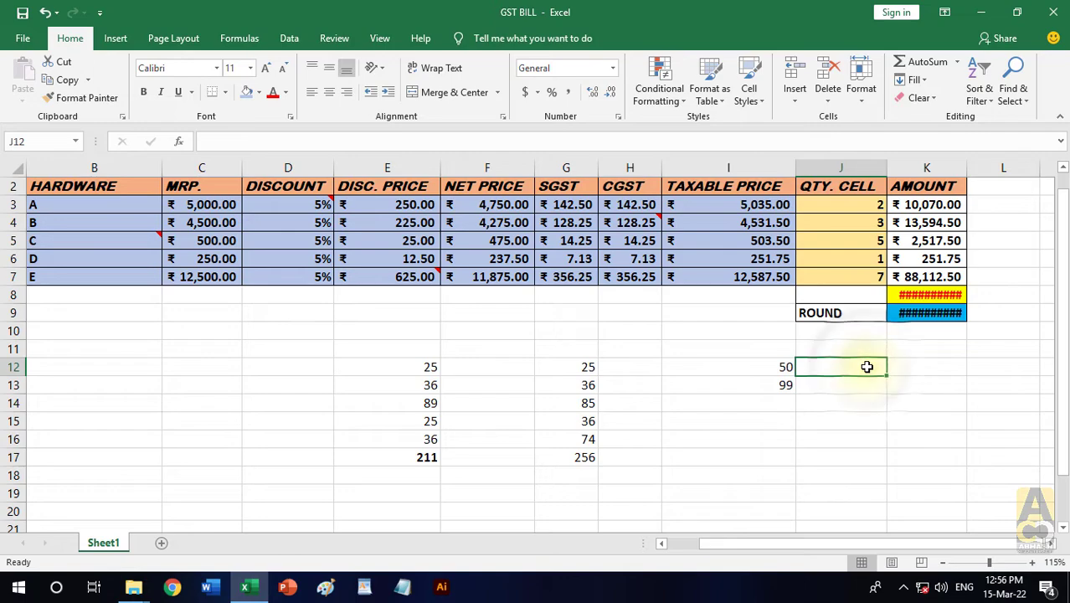
{"action": "type", "text": "1"}
{"action": "key", "text": "Return"}
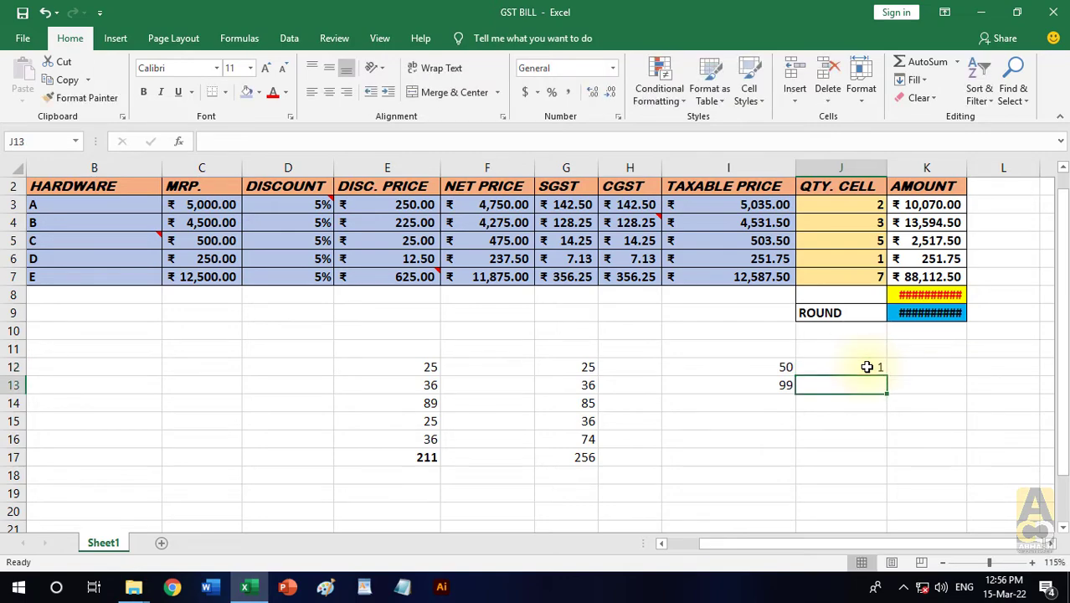
{"action": "left_click", "coordinate": [838, 399]}
- Add the value of J12 to I12:I13 with the Add operation in Paste Special, check both cells and end the copy mode
{"action": "left_click", "coordinate": [845, 368]}
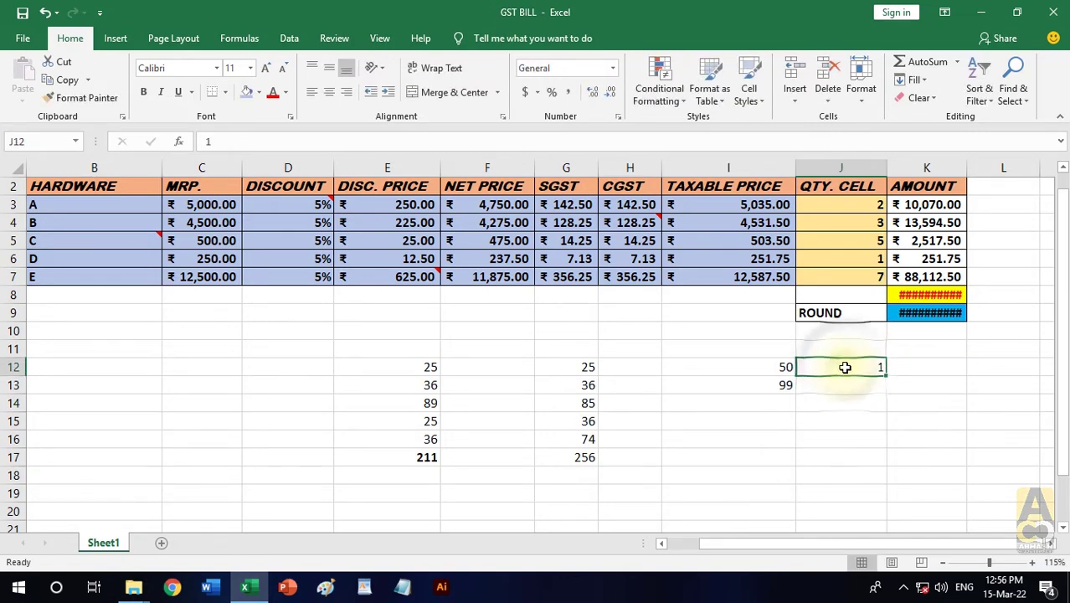
{"action": "key", "text": "ctrl+c"}
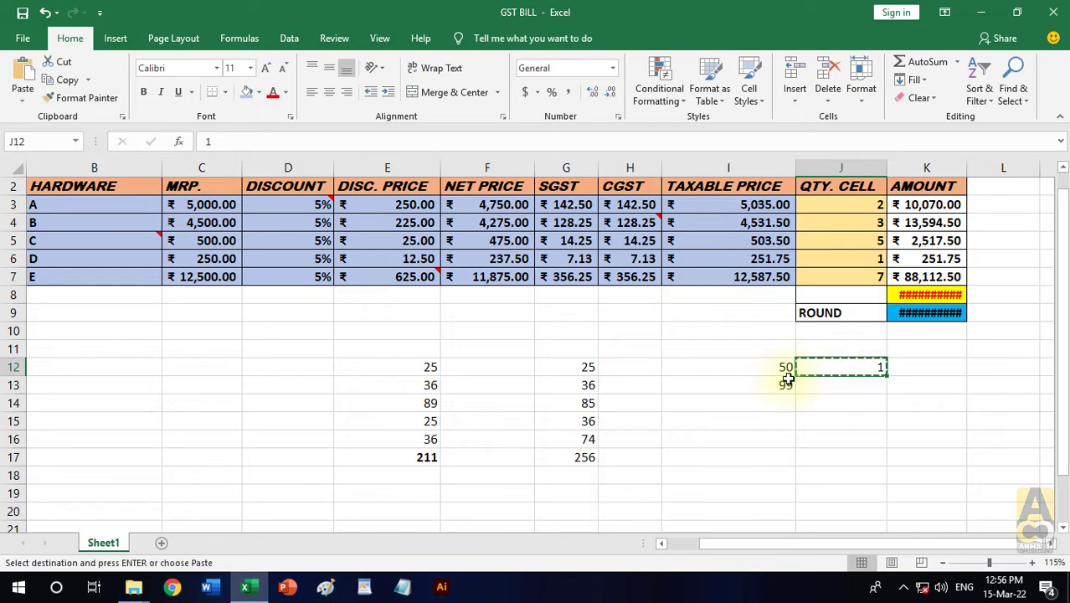
{"action": "left_click_drag", "start_coordinate": [777, 368], "coordinate": [777, 385]}
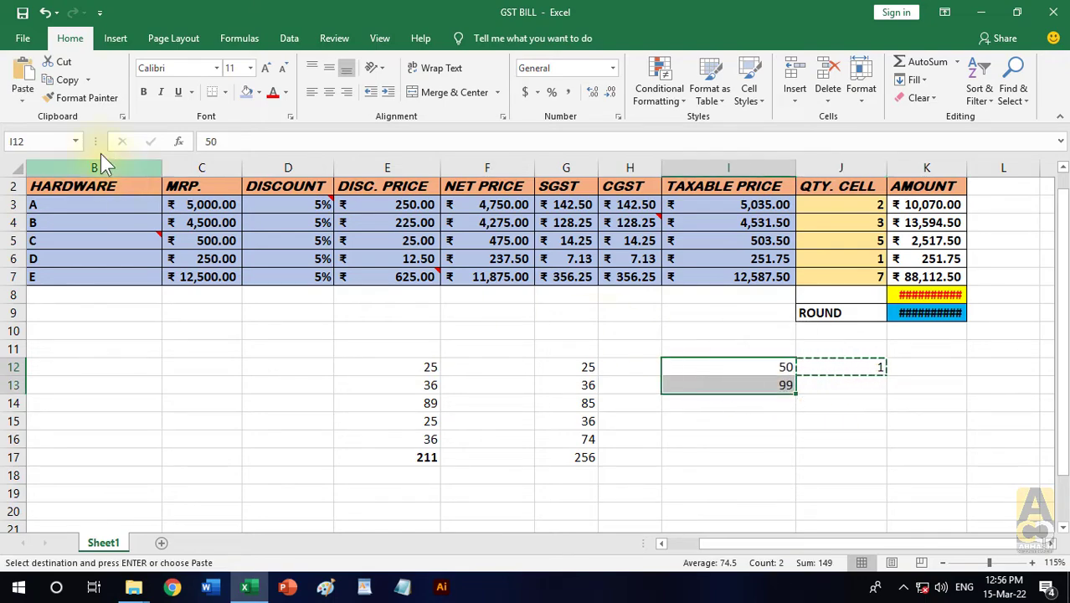
{"action": "left_click", "coordinate": [24, 101]}
{"action": "left_click", "coordinate": [46, 267]}
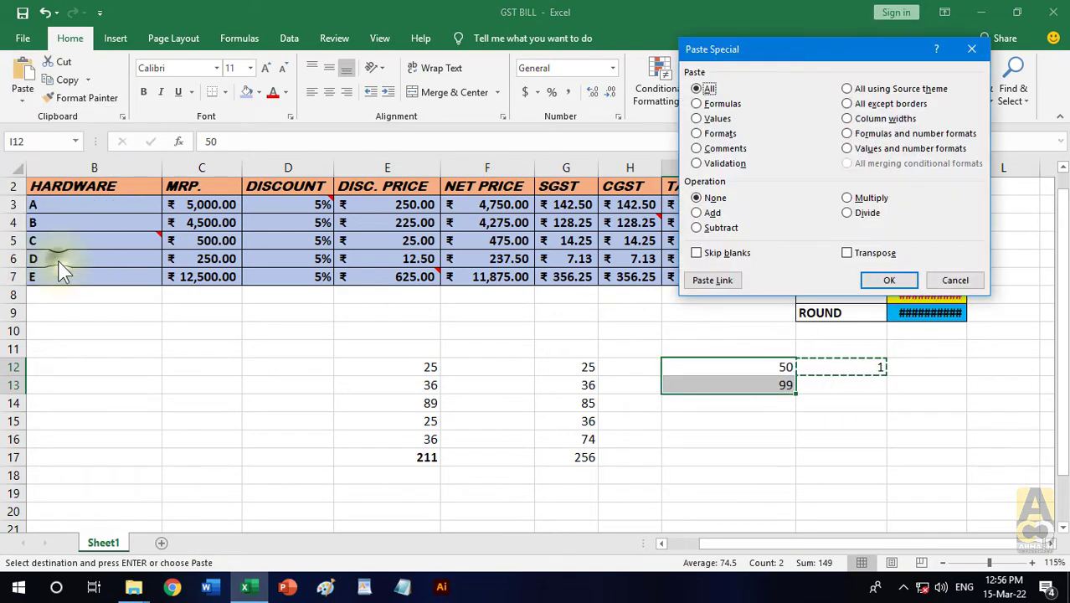
{"action": "left_click_drag", "start_coordinate": [758, 49], "coordinate": [380, 51]}
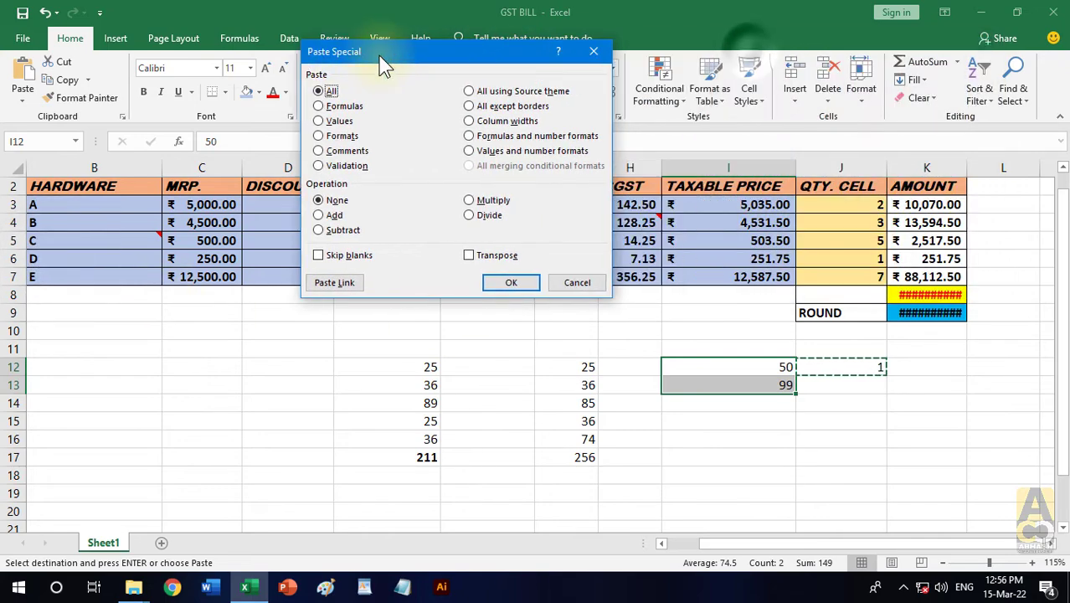
{"action": "left_click", "coordinate": [345, 218]}
{"action": "left_click", "coordinate": [501, 282]}
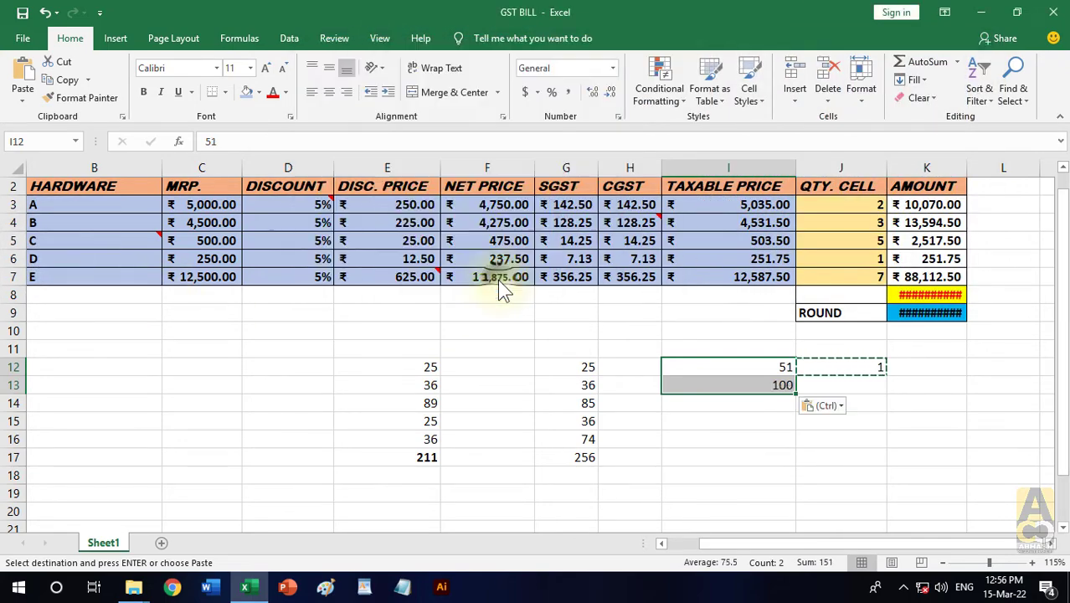
{"action": "left_click", "coordinate": [758, 440]}
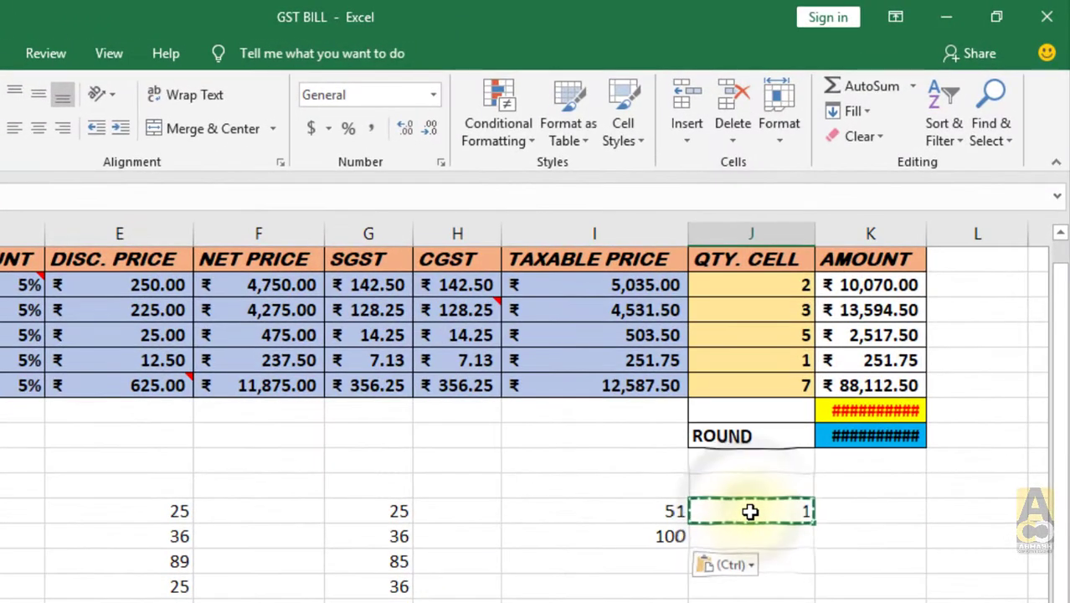
{"action": "left_click", "coordinate": [651, 512]}
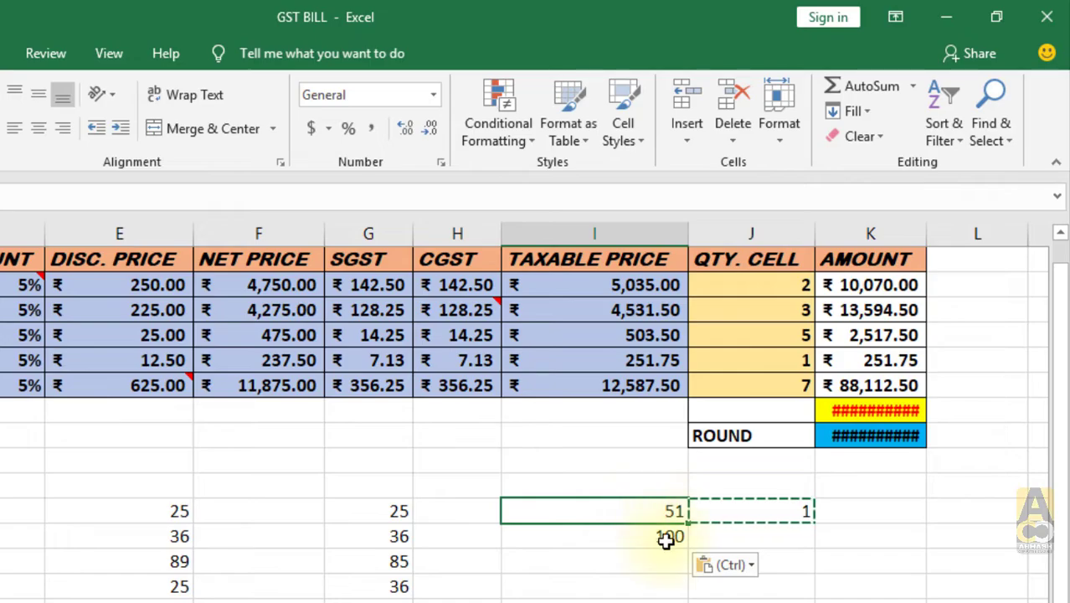
{"action": "left_click", "coordinate": [666, 538]}
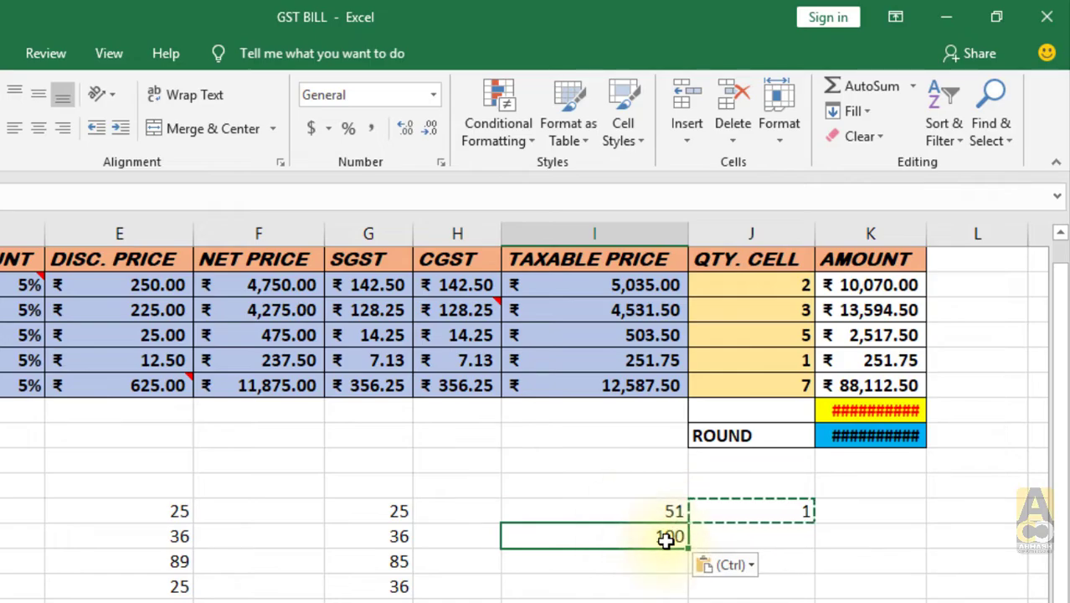
{"action": "key", "text": "Escape"}
{"action": "left_click", "coordinate": [862, 436]}
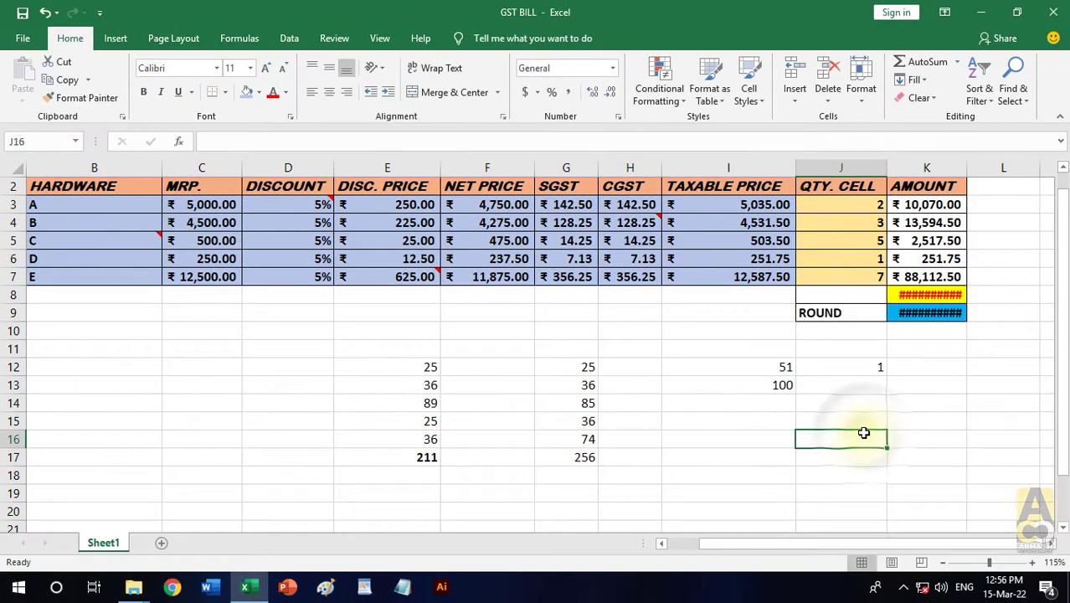
- Check the values in I12:I13 against the number in J12
{"action": "left_click", "coordinate": [787, 369]}
{"action": "left_click", "coordinate": [784, 384]}
{"action": "left_click", "coordinate": [841, 366]}
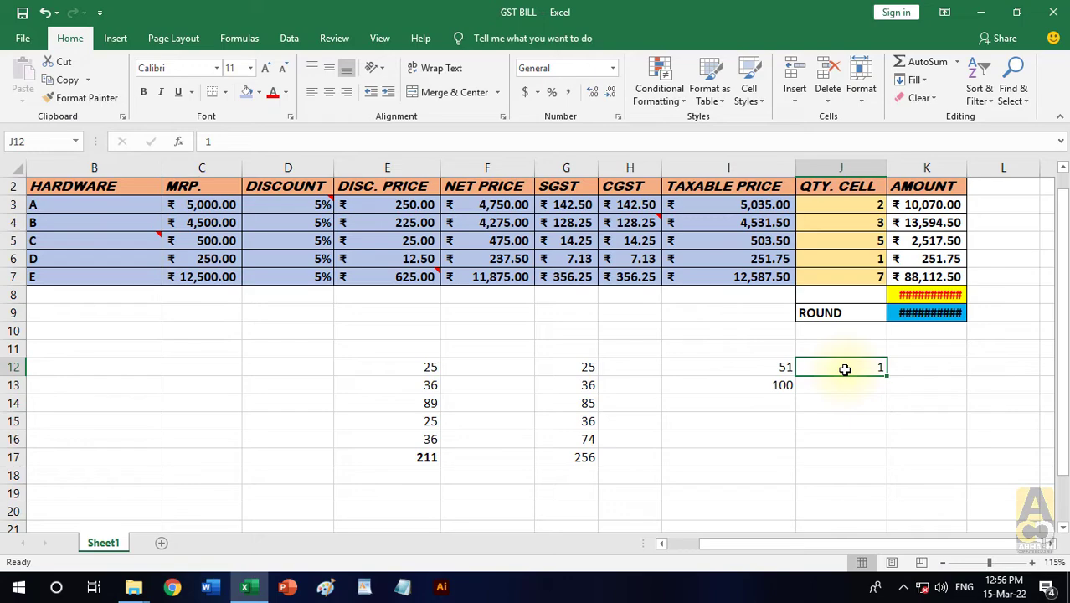
{"action": "left_click_drag", "start_coordinate": [749, 367], "coordinate": [750, 381]}
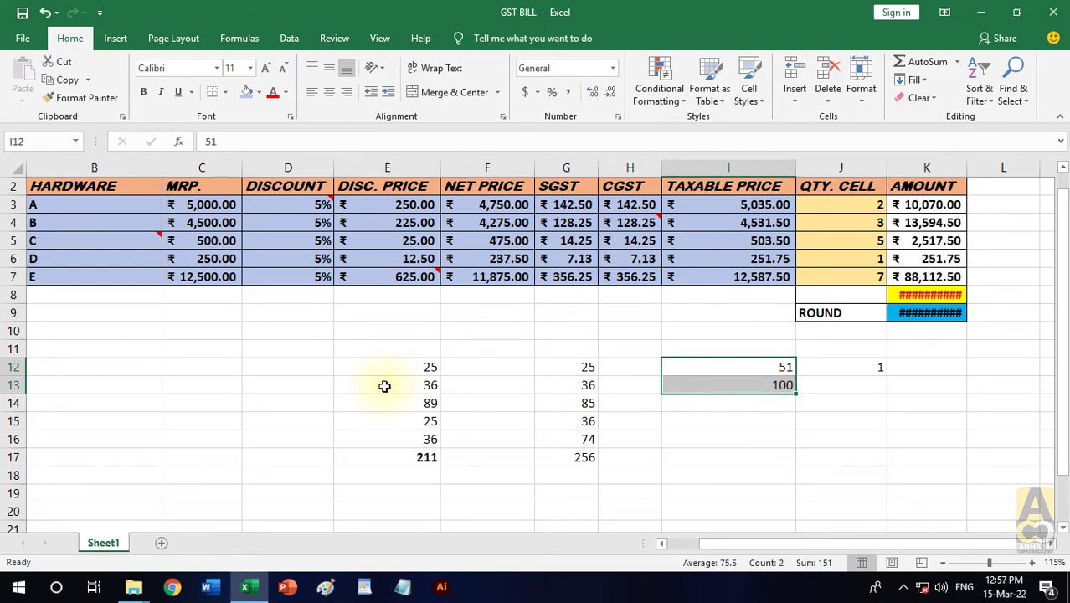
- Enter the number 10 in cell C12 and the number 9 in cell D12
{"action": "left_click", "coordinate": [215, 369]}
{"action": "type", "text": "10"}
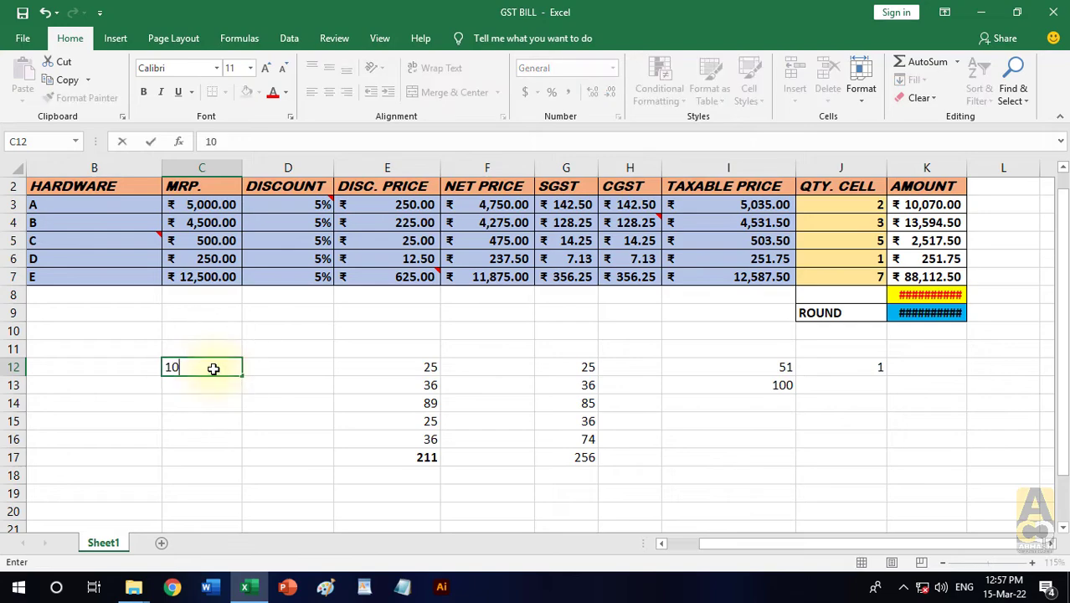
{"action": "key", "text": "Return"}
{"action": "left_click", "coordinate": [287, 371]}
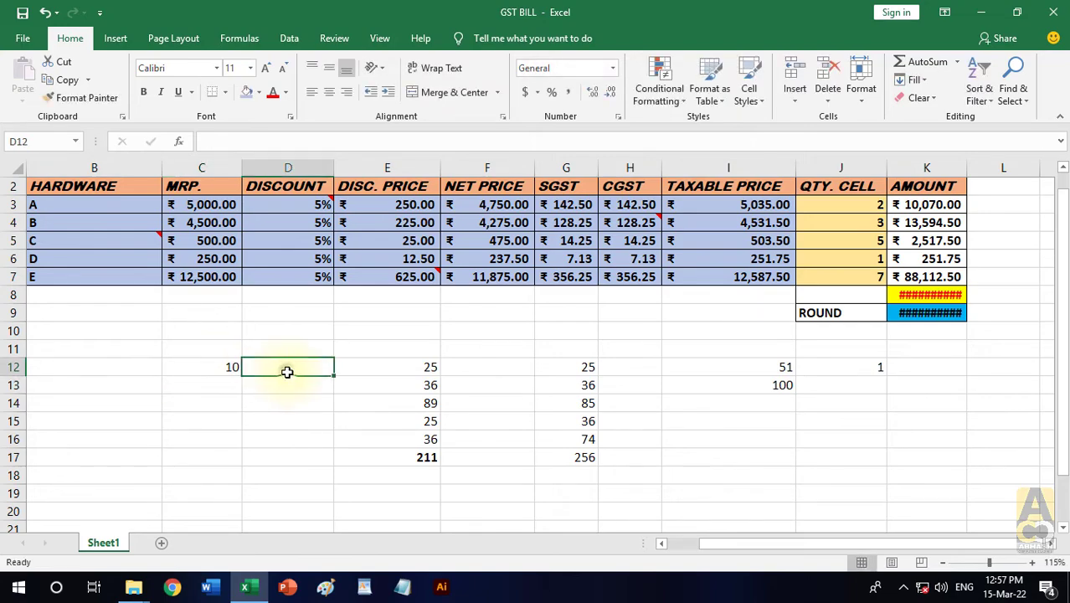
{"action": "type", "text": "9"}
{"action": "key", "text": "Return"}
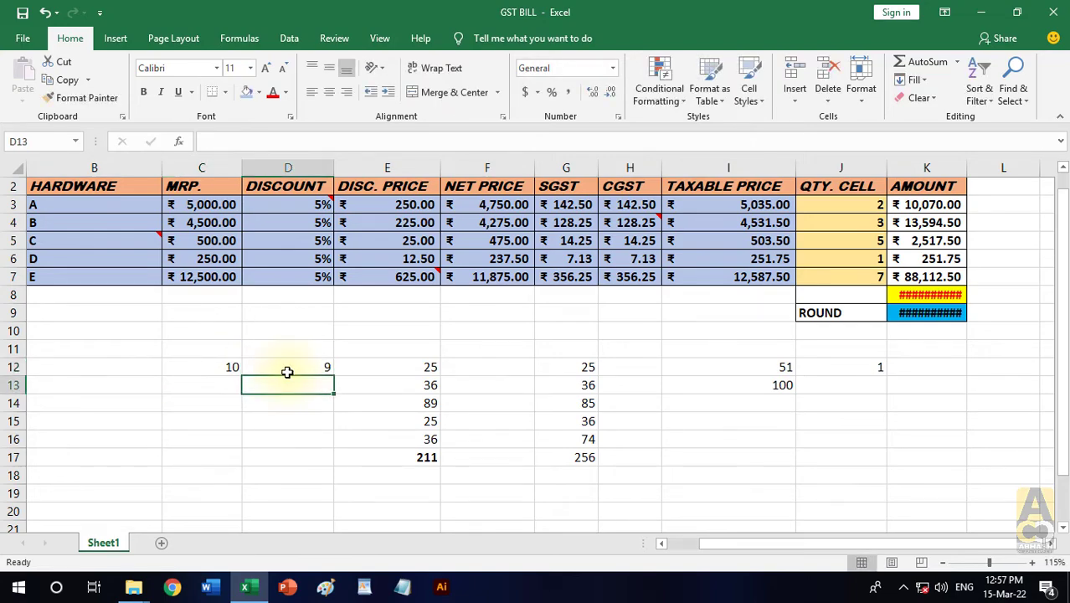
- Compare cells C12 and D12, and copy the value of D12
{"action": "left_click", "coordinate": [229, 369]}
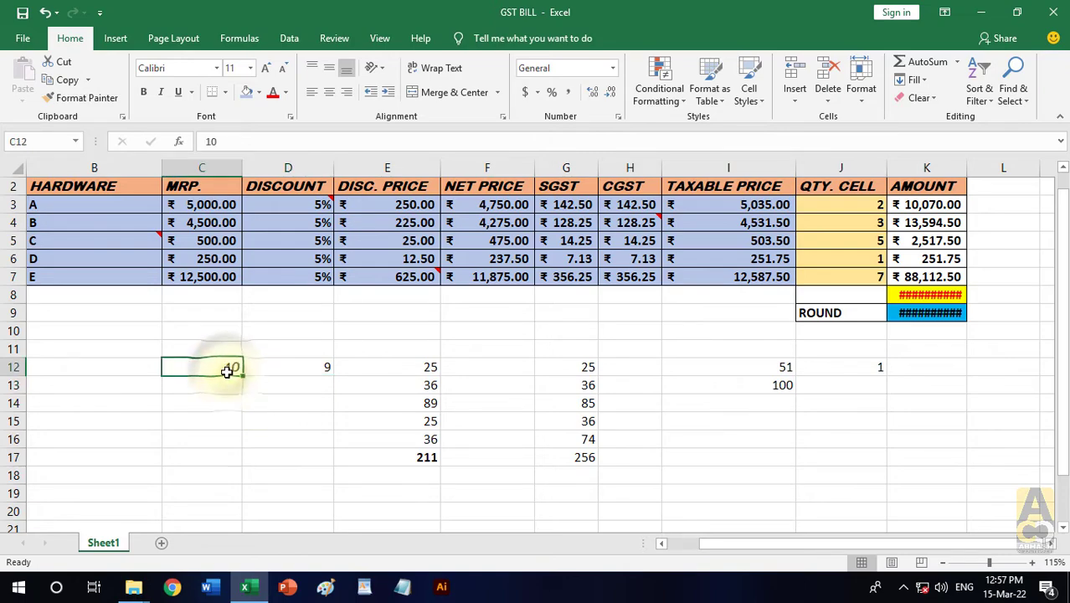
{"action": "left_click", "coordinate": [294, 370]}
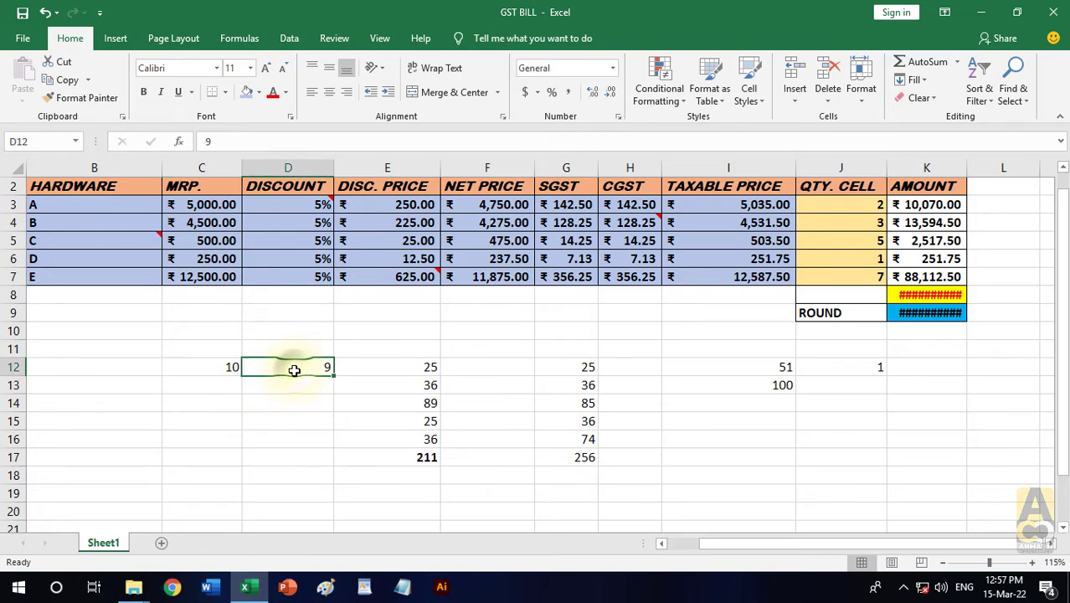
{"action": "left_click", "coordinate": [220, 362]}
{"action": "left_click", "coordinate": [286, 366]}
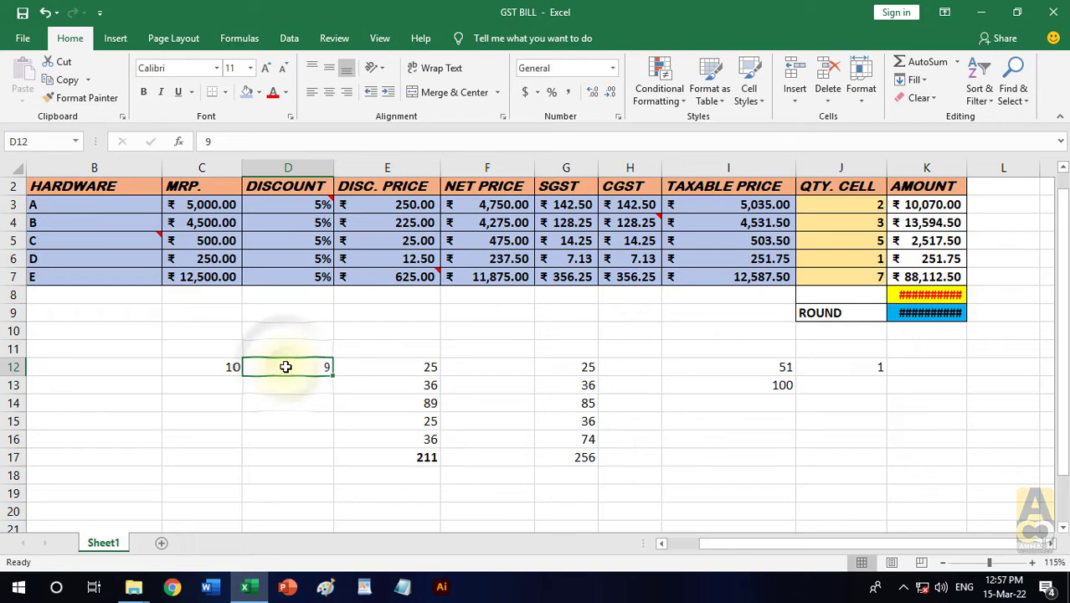
{"action": "key", "text": "ctrl+c"}
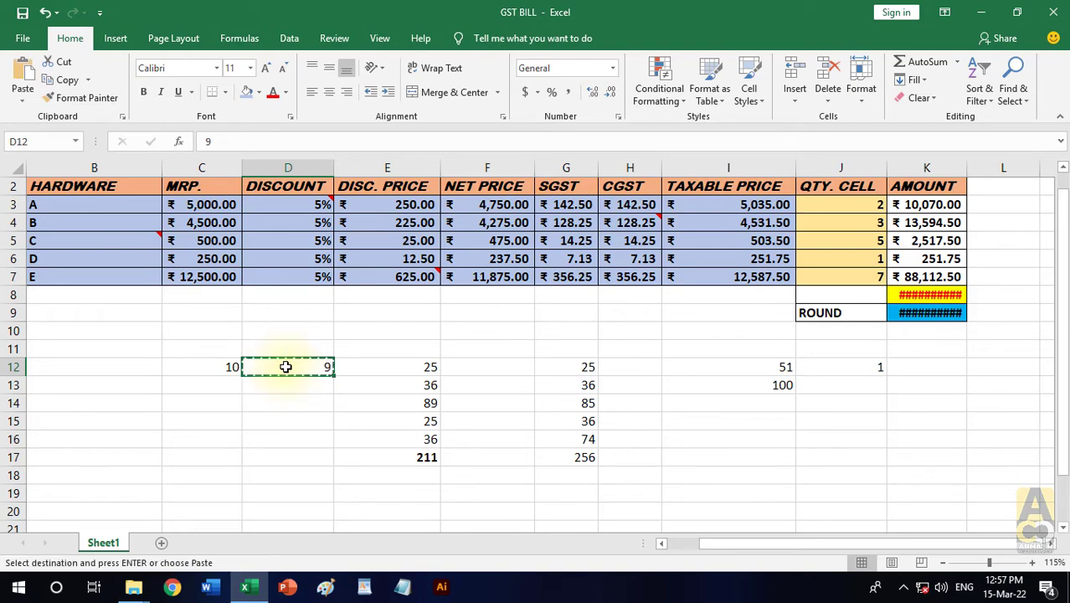
{"action": "left_click", "coordinate": [24, 104]}
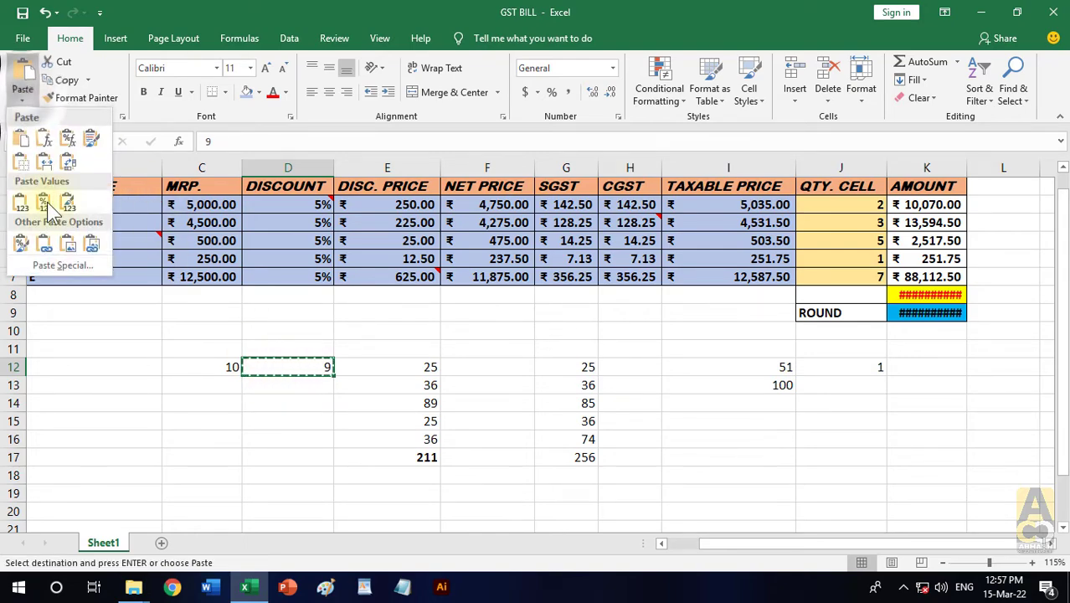
{"action": "left_click", "coordinate": [58, 265]}
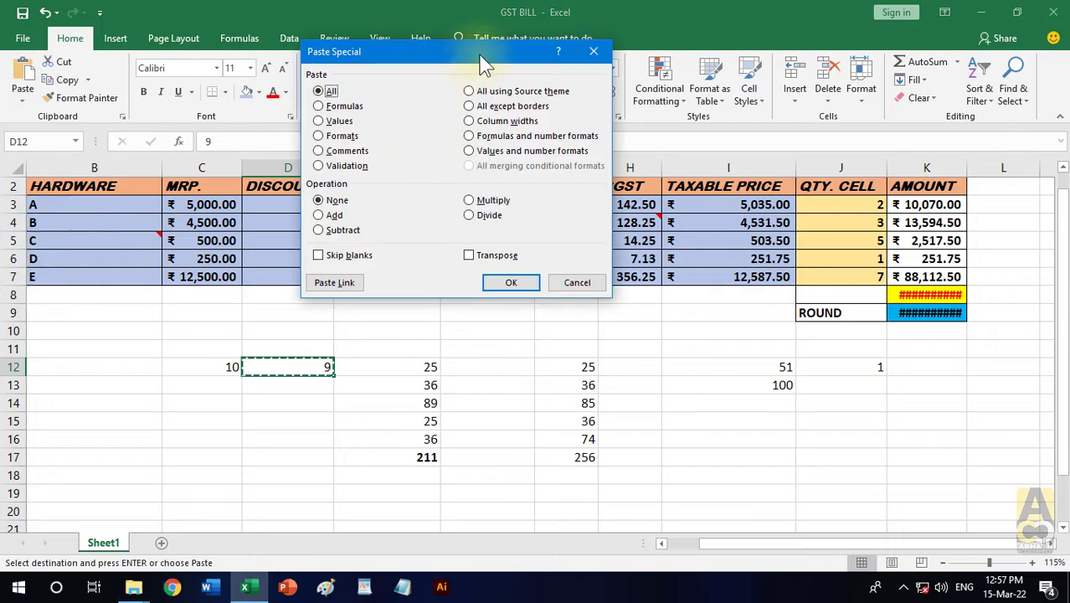
{"action": "left_click_drag", "start_coordinate": [473, 53], "coordinate": [562, 59]}
{"action": "left_click", "coordinate": [665, 288]}
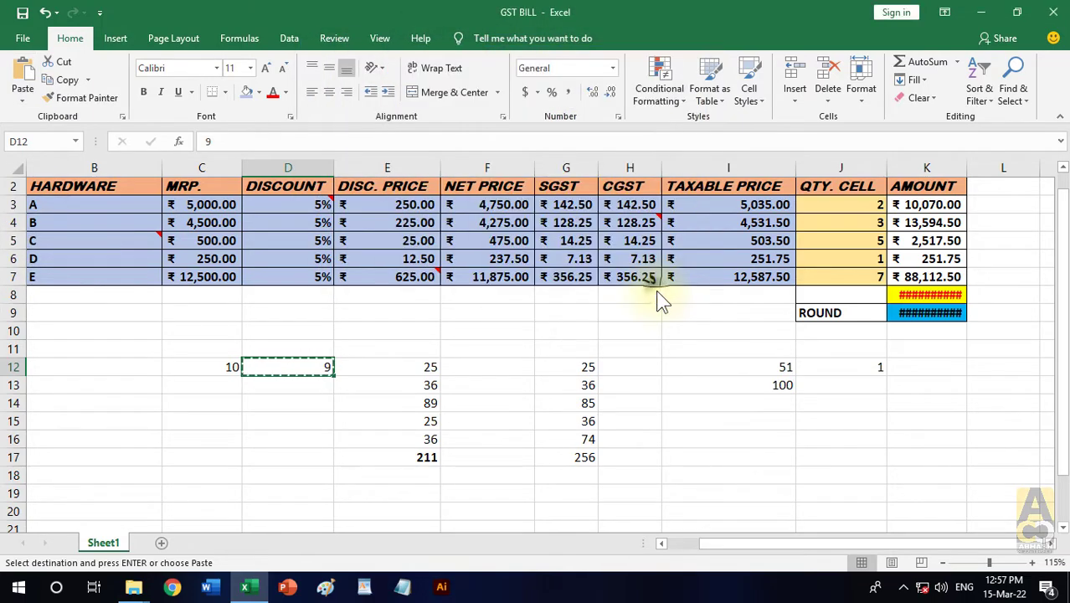
{"action": "left_click", "coordinate": [387, 422]}
{"action": "left_click", "coordinate": [315, 369]}
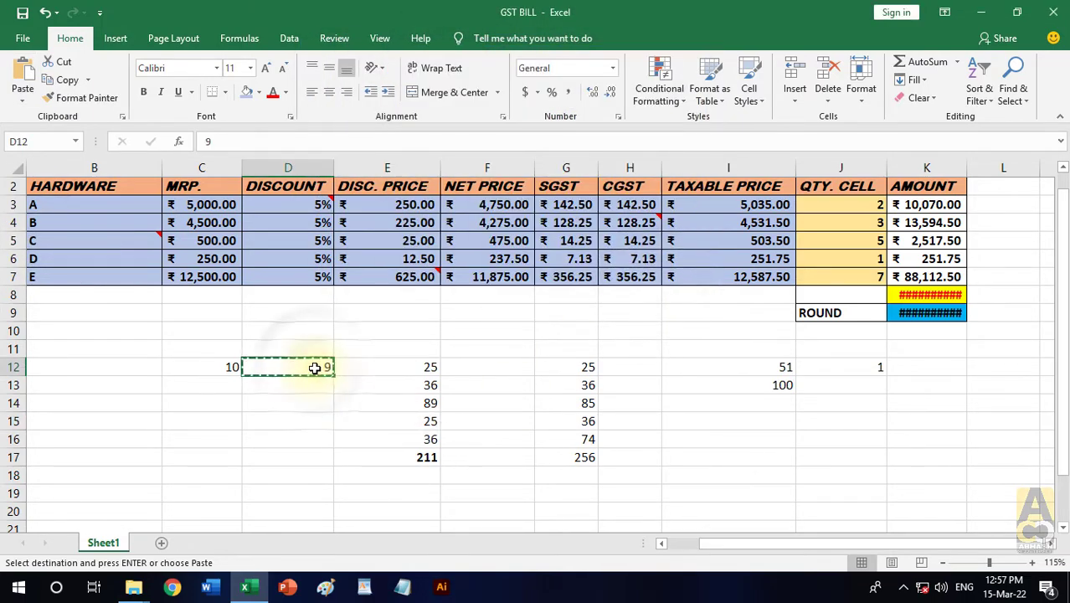
- Multiply C12 by the copied D12 value with the Multiply operation in Paste Special, and end the copy mode
{"action": "left_click", "coordinate": [217, 369]}
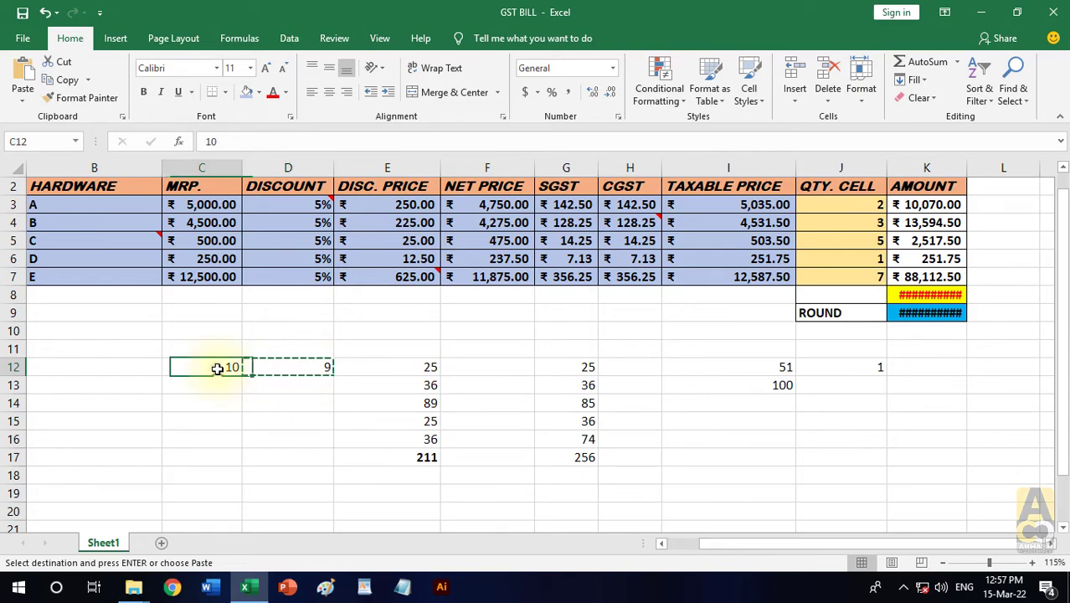
{"action": "left_click", "coordinate": [20, 96]}
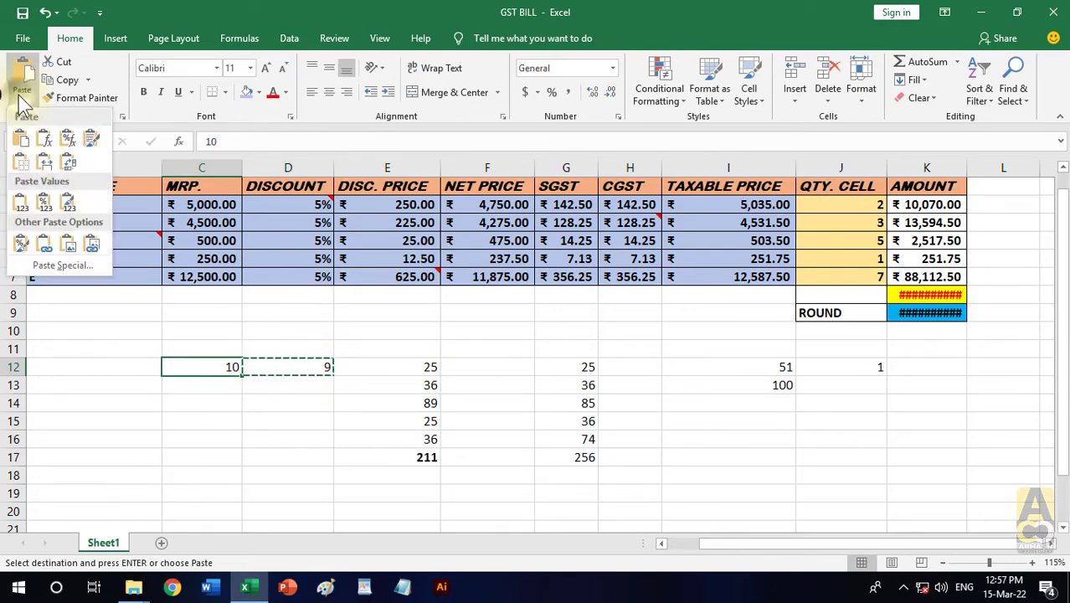
{"action": "left_click", "coordinate": [60, 264]}
{"action": "left_click", "coordinate": [559, 206]}
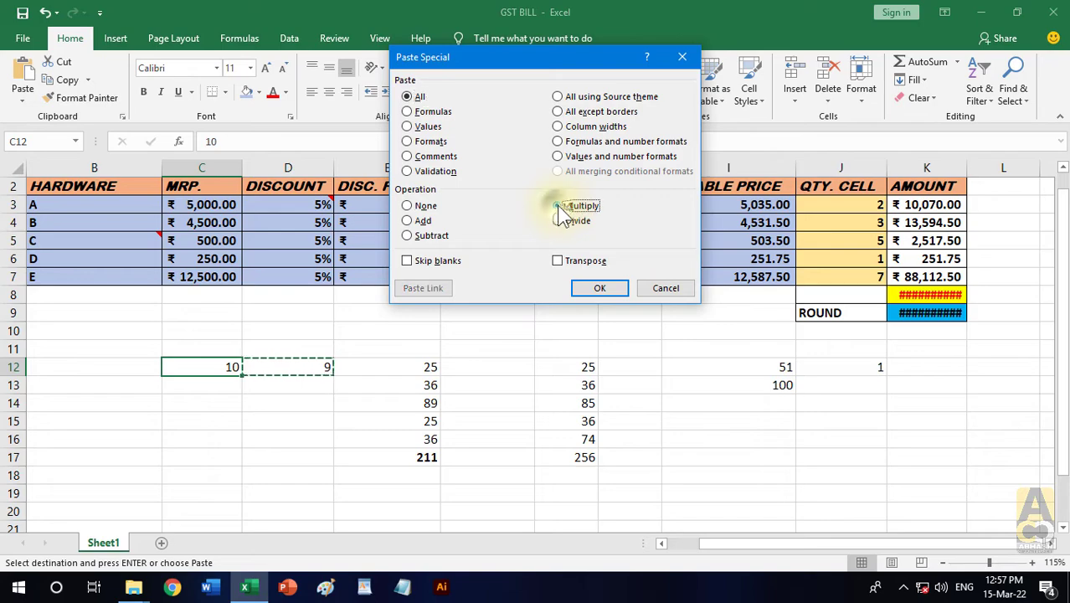
{"action": "left_click", "coordinate": [618, 290]}
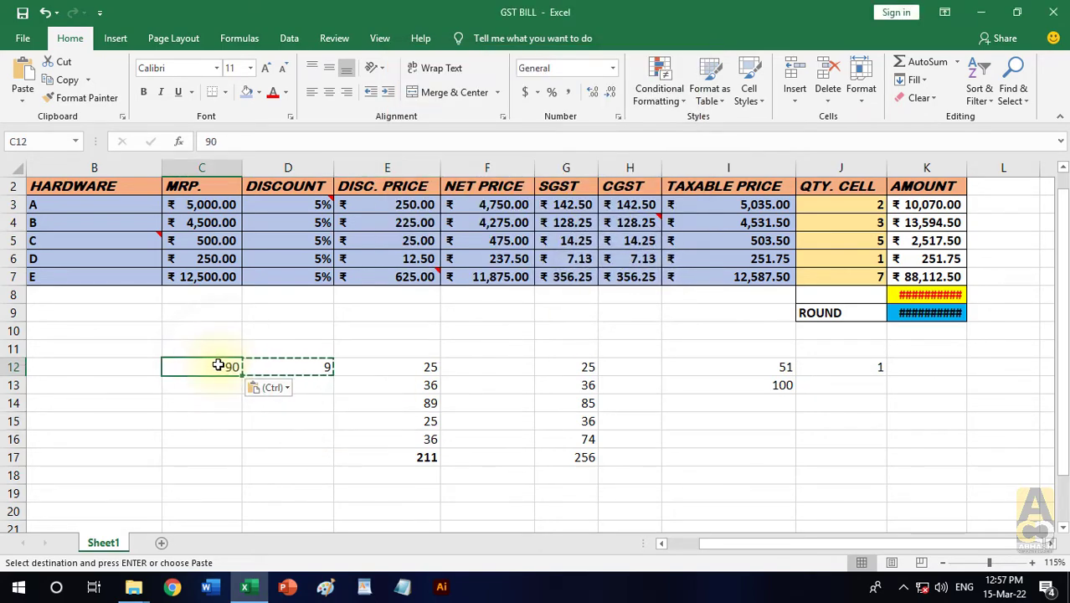
{"action": "left_click", "coordinate": [317, 368]}
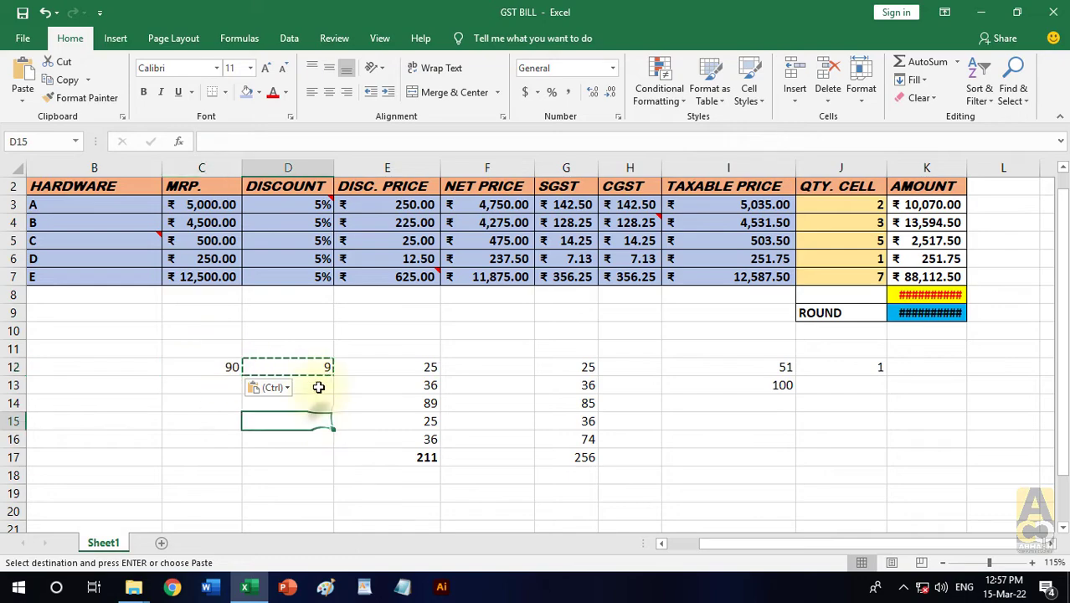
{"action": "key", "text": "Escape"}
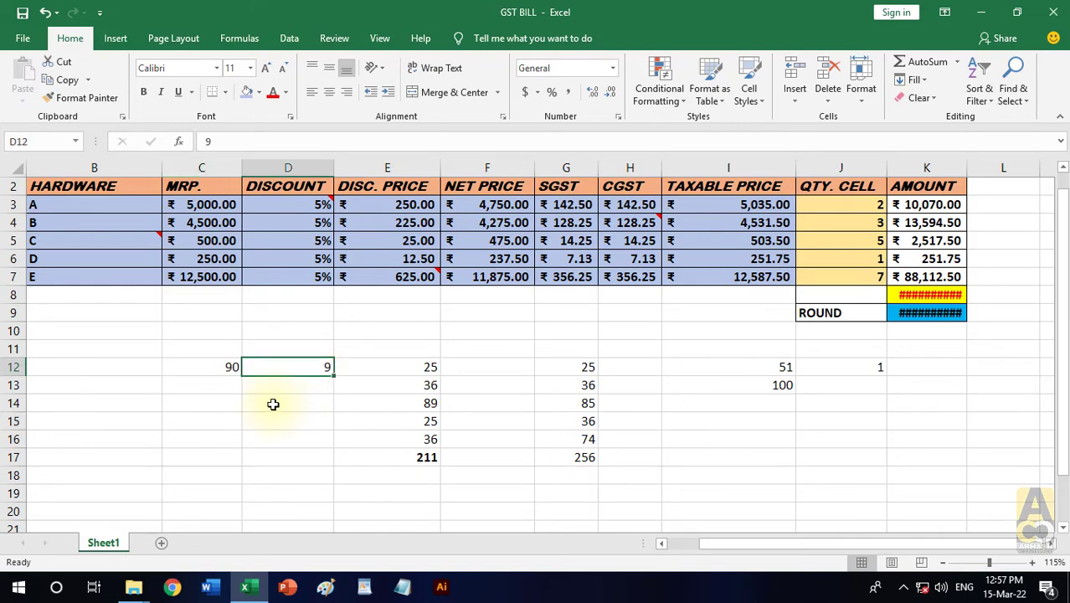
- Enter the number 30 in cell C13 and the number 3 in cell D13
{"action": "left_click", "coordinate": [231, 384]}
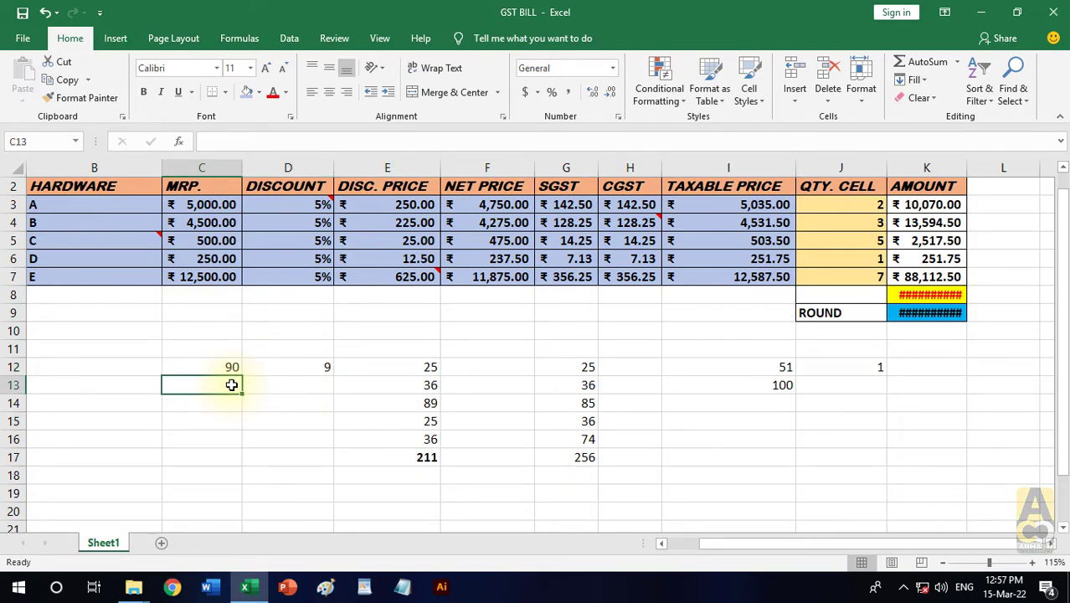
{"action": "type", "text": "30"}
{"action": "key", "text": "Return"}
{"action": "left_click", "coordinate": [304, 386]}
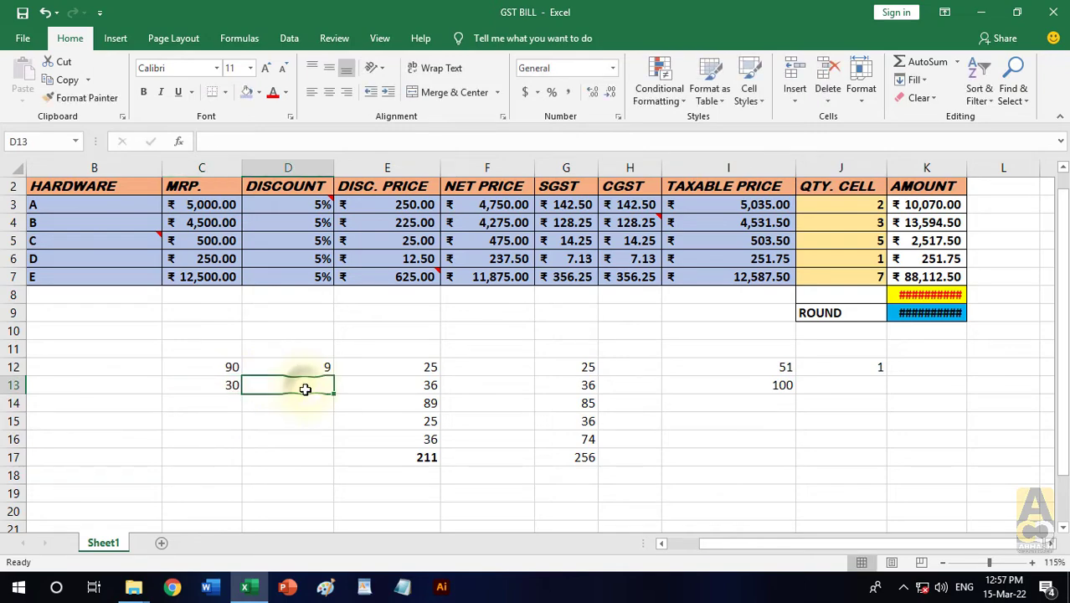
{"action": "type", "text": "3"}
{"action": "key", "text": "Return"}
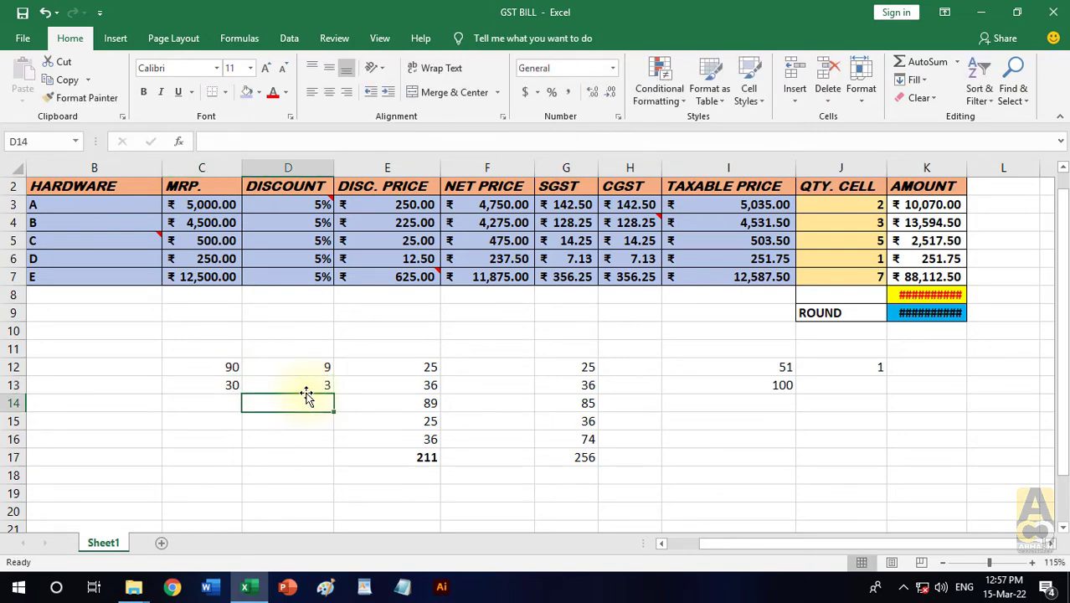
- Divide C13 by the value copied from D13 with the Divide operation in Paste Special, check both cells and end the copy mode
{"action": "left_click", "coordinate": [320, 387]}
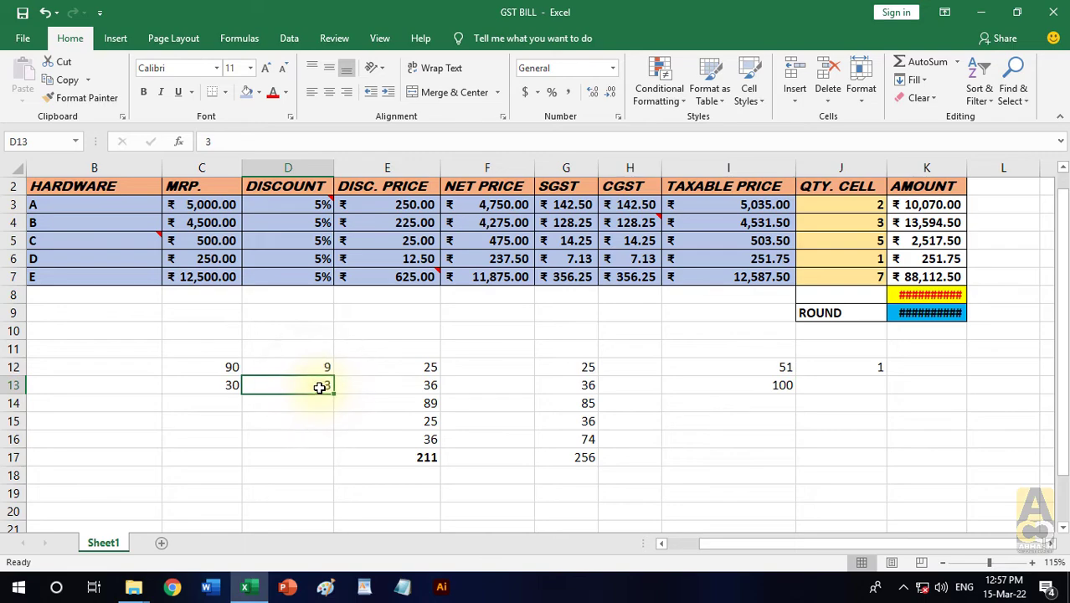
{"action": "key", "text": "ctrl+c"}
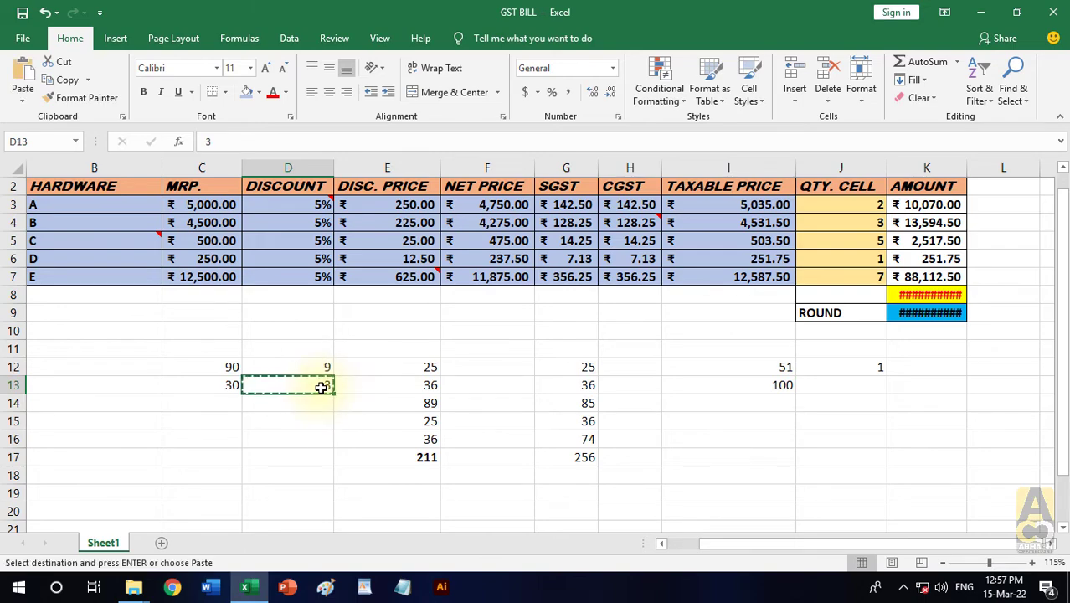
{"action": "left_click", "coordinate": [224, 387]}
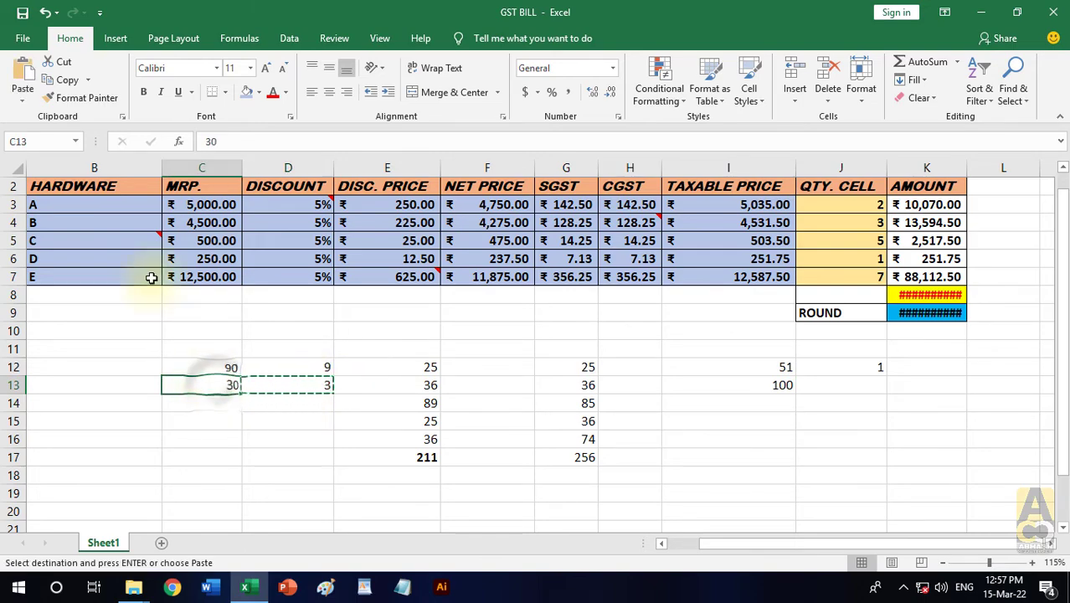
{"action": "left_click", "coordinate": [23, 103]}
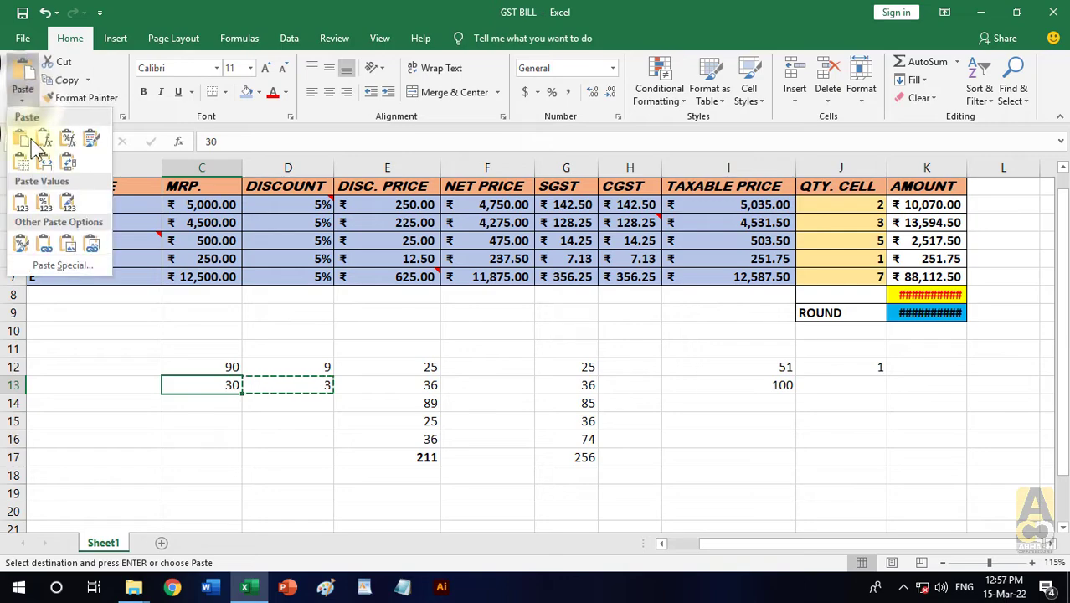
{"action": "left_click", "coordinate": [70, 262]}
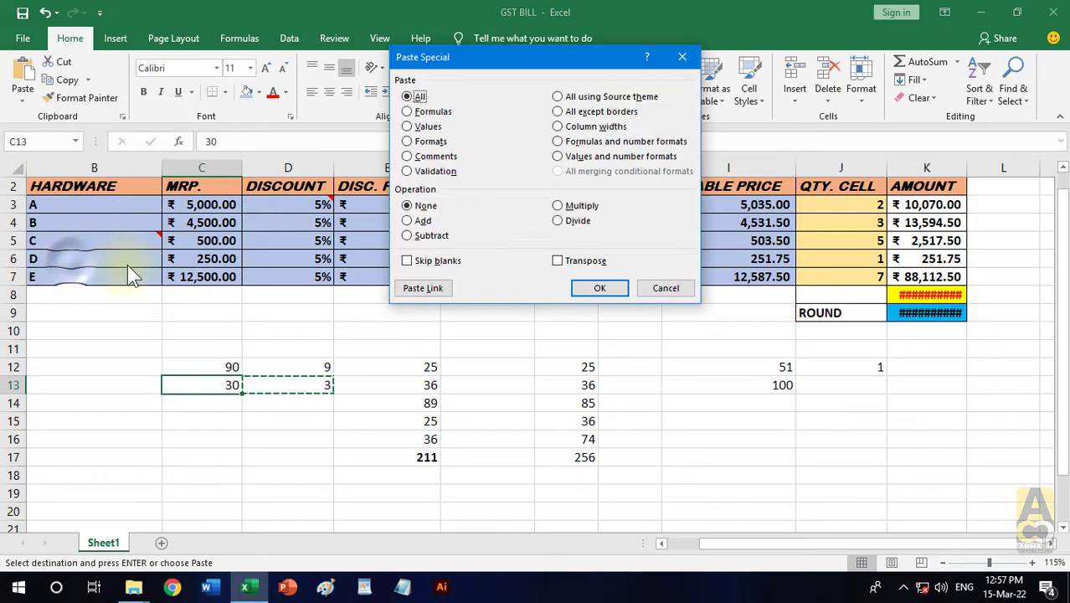
{"action": "left_click", "coordinate": [427, 236]}
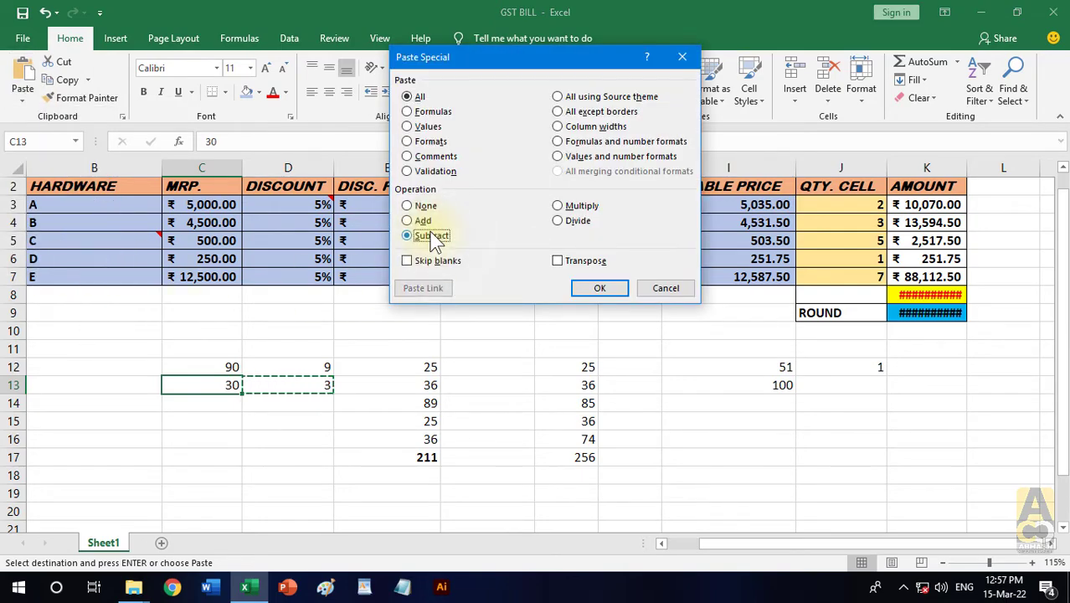
{"action": "left_click", "coordinate": [561, 220]}
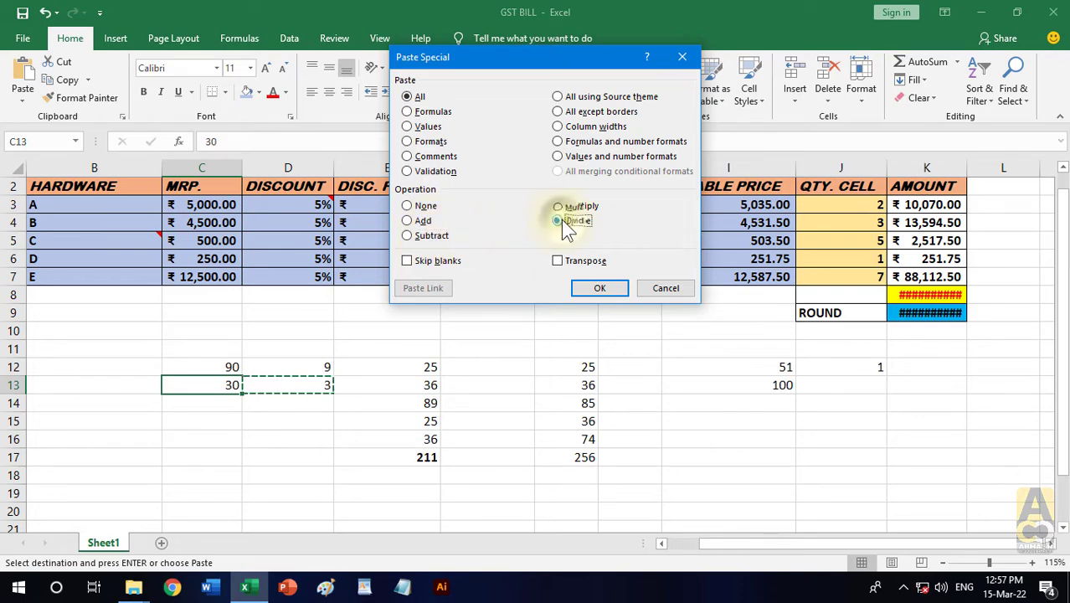
{"action": "left_click", "coordinate": [436, 237]}
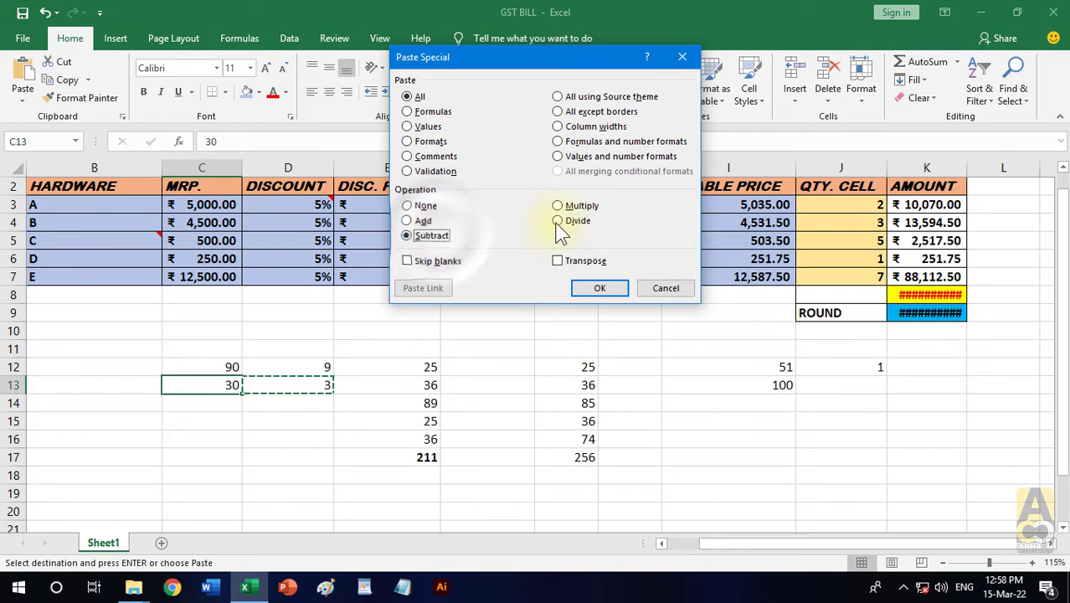
{"action": "left_click", "coordinate": [561, 220]}
{"action": "left_click", "coordinate": [600, 288]}
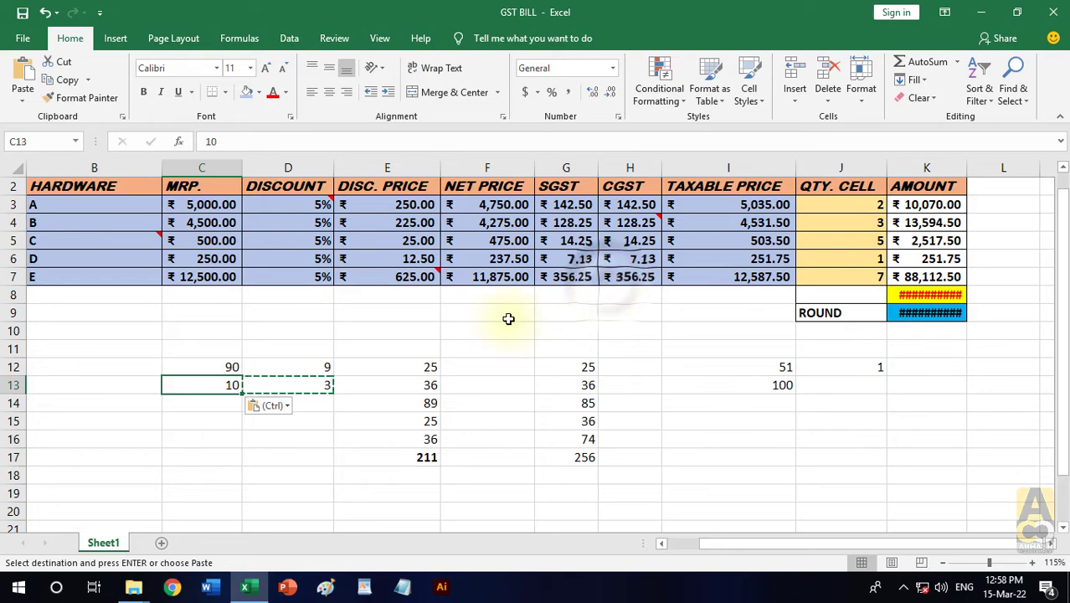
{"action": "left_click", "coordinate": [317, 437]}
{"action": "left_click", "coordinate": [320, 384]}
{"action": "left_click", "coordinate": [228, 387]}
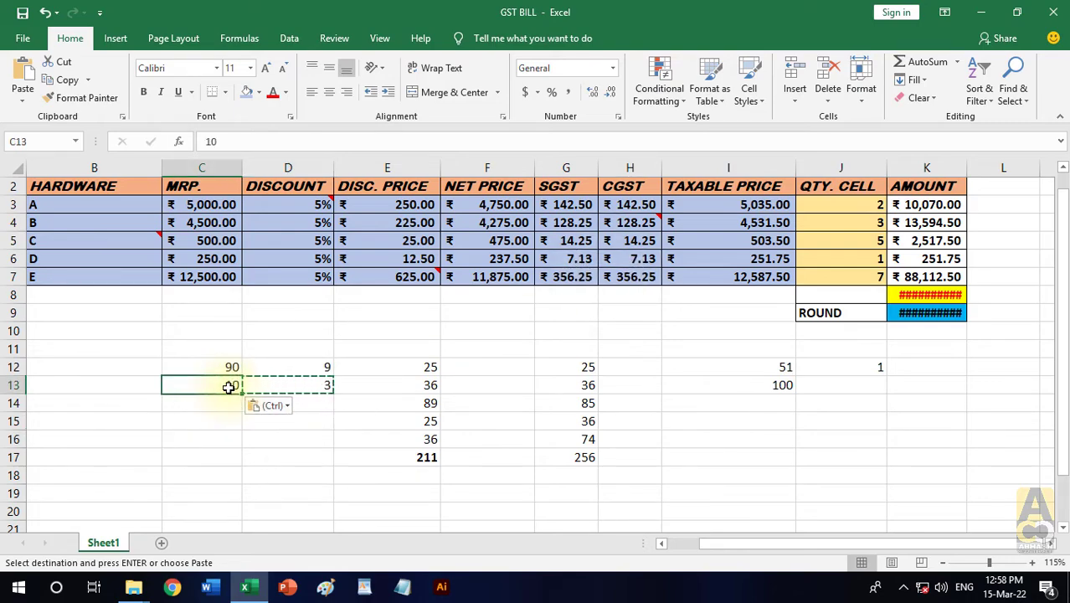
{"action": "key", "text": "Escape"}
- Enter the number 100 in cell C14 and the number 25 in cell D14
{"action": "left_click", "coordinate": [229, 402]}
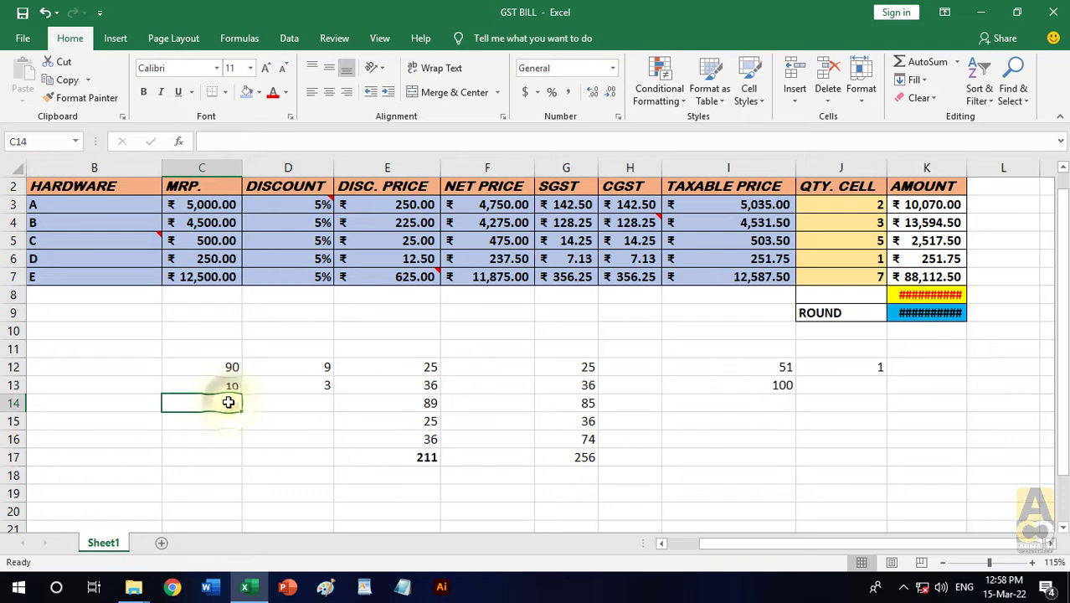
{"action": "type", "text": "100"}
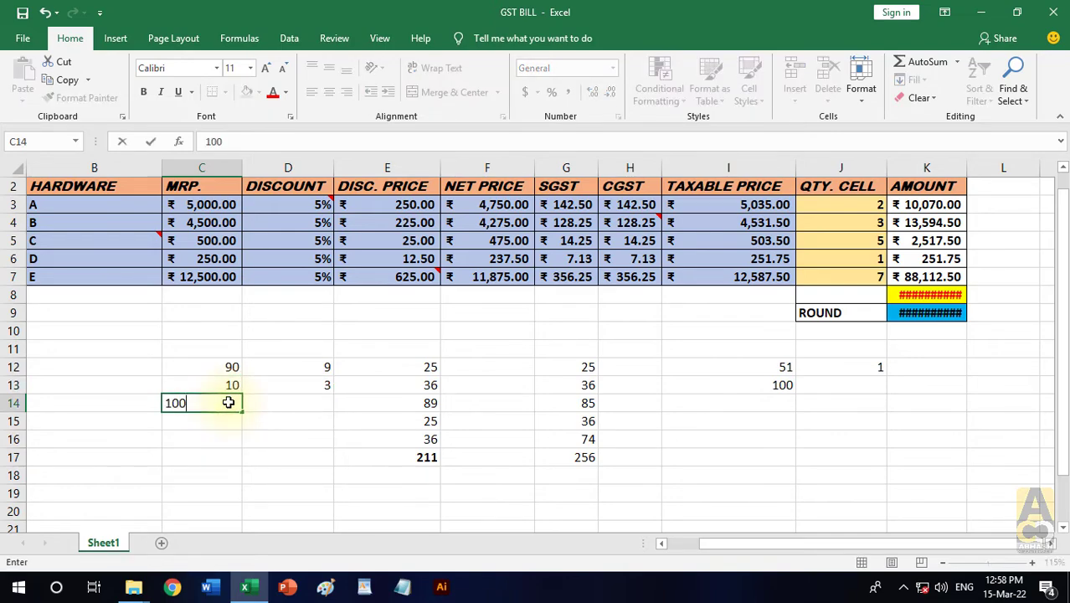
{"action": "left_click", "coordinate": [290, 408]}
{"action": "type", "text": "25"}
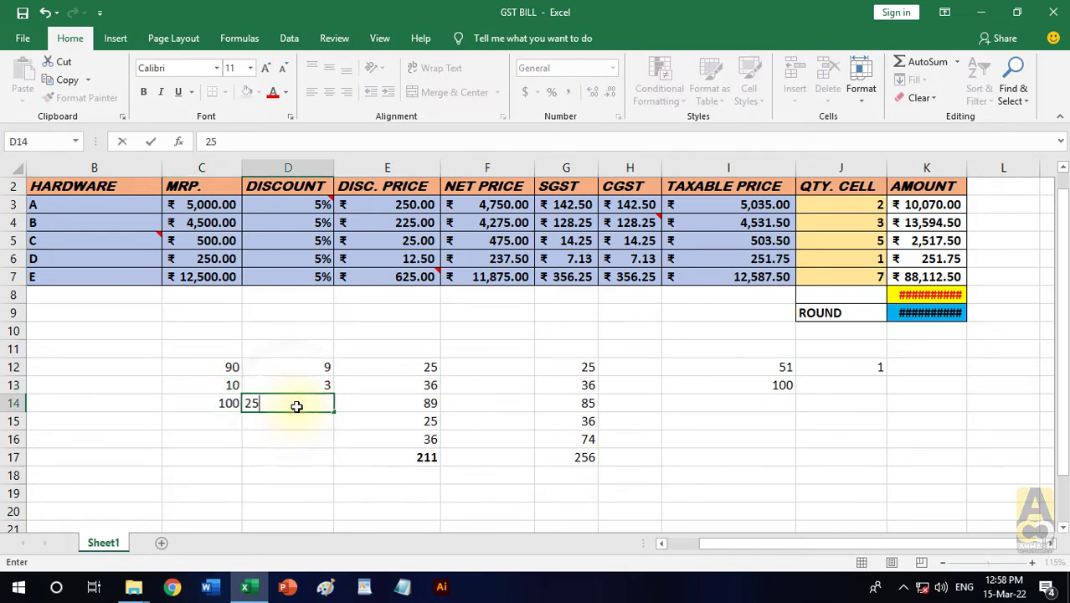
{"action": "key", "text": "Return"}
- Subtract the value copied from D14 from C14 with the Subtract operation in Paste Special, check C14 and end the copy mode
{"action": "left_click", "coordinate": [297, 406]}
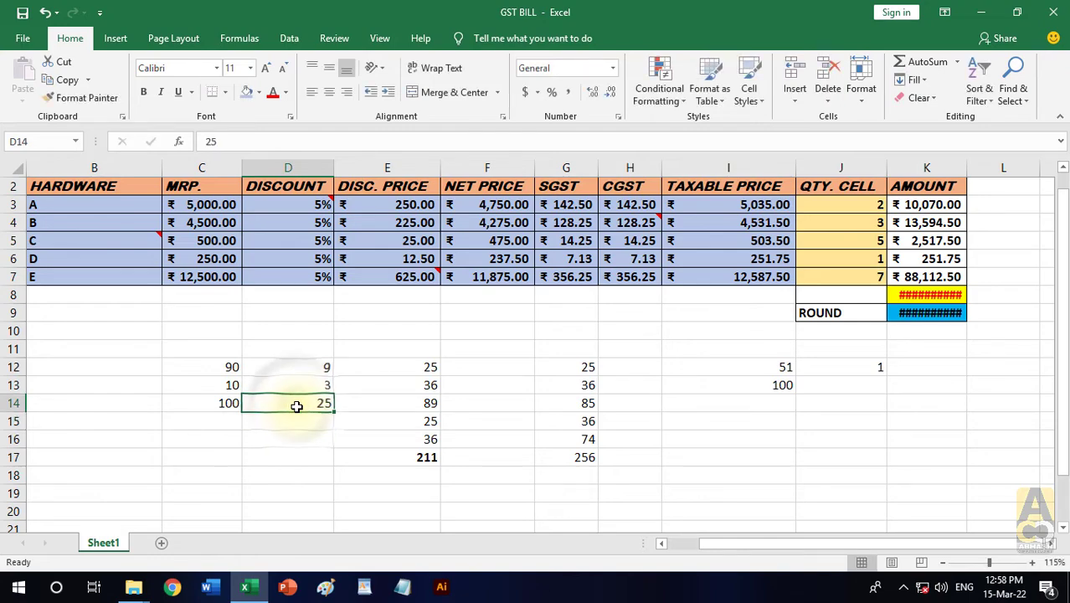
{"action": "key", "text": "ctrl+c"}
{"action": "left_click", "coordinate": [240, 406]}
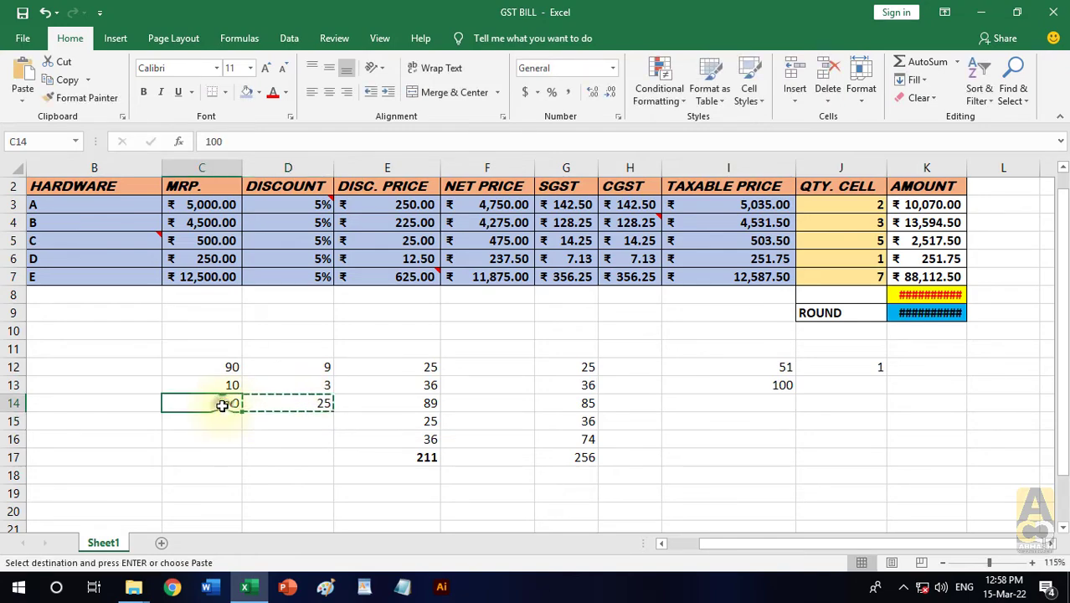
{"action": "left_click", "coordinate": [22, 99]}
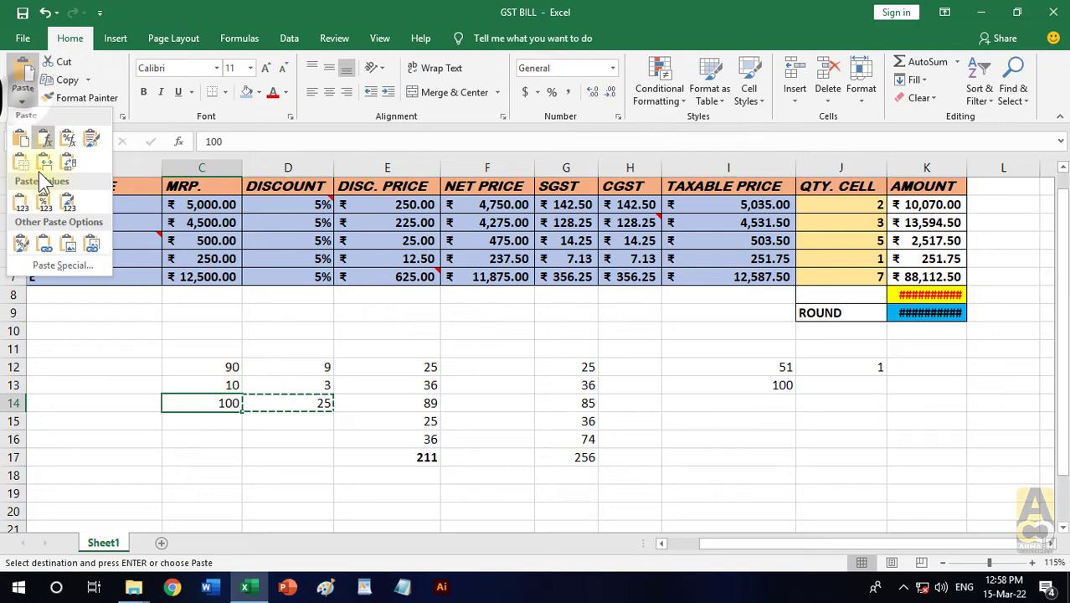
{"action": "left_click", "coordinate": [61, 264]}
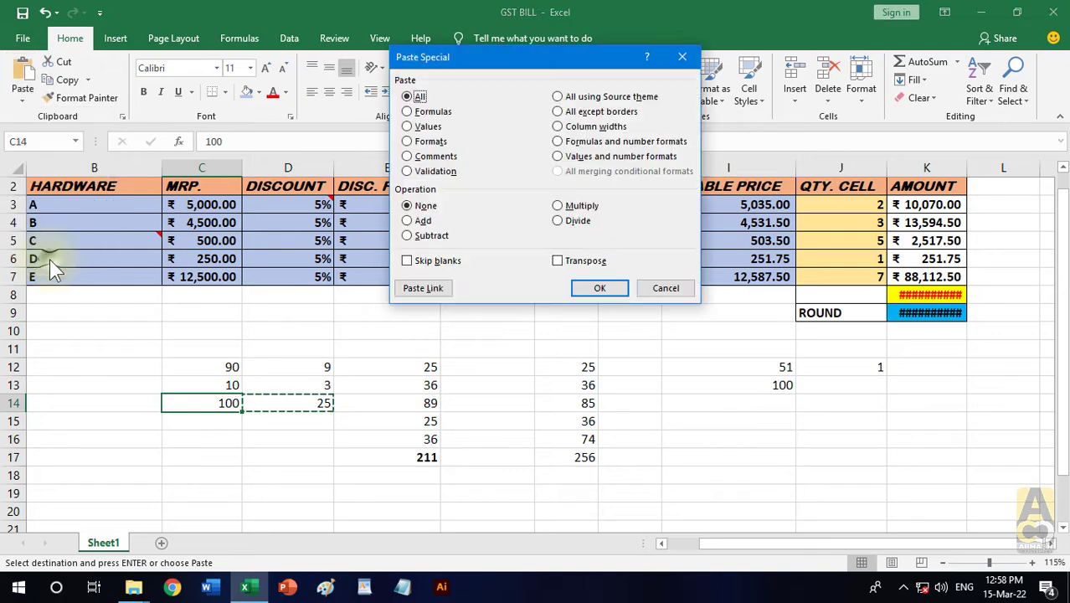
{"action": "left_click", "coordinate": [408, 236]}
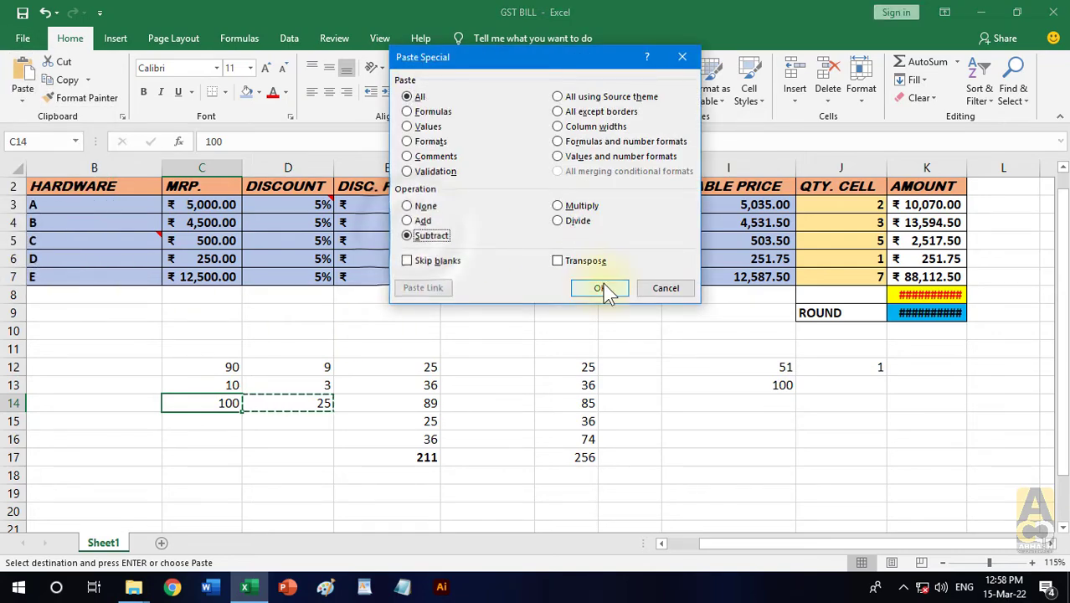
{"action": "left_click", "coordinate": [601, 288]}
{"action": "left_click", "coordinate": [282, 472]}
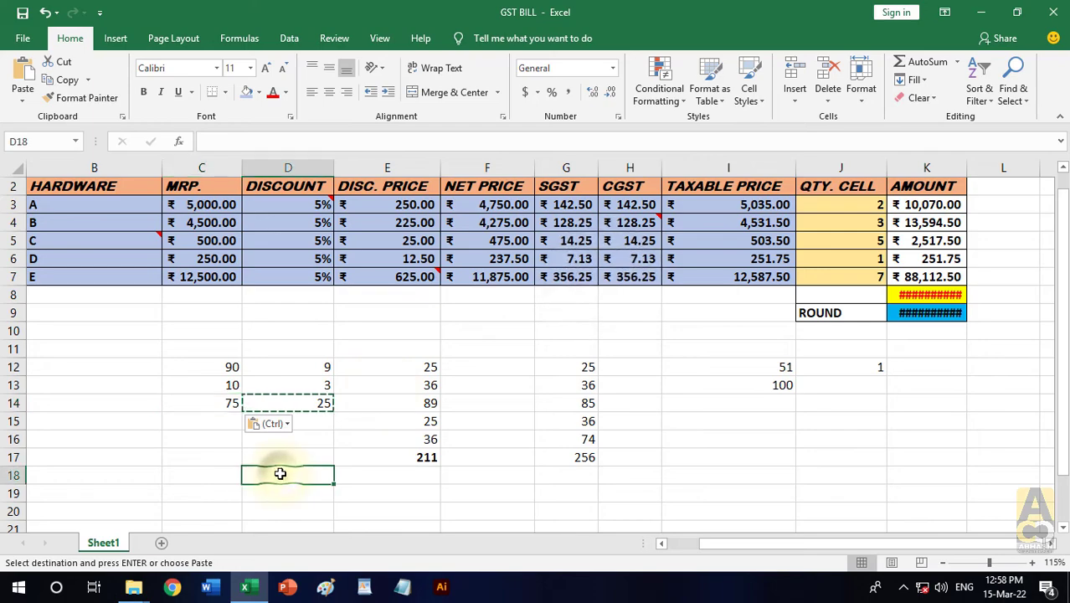
{"action": "left_click", "coordinate": [231, 397]}
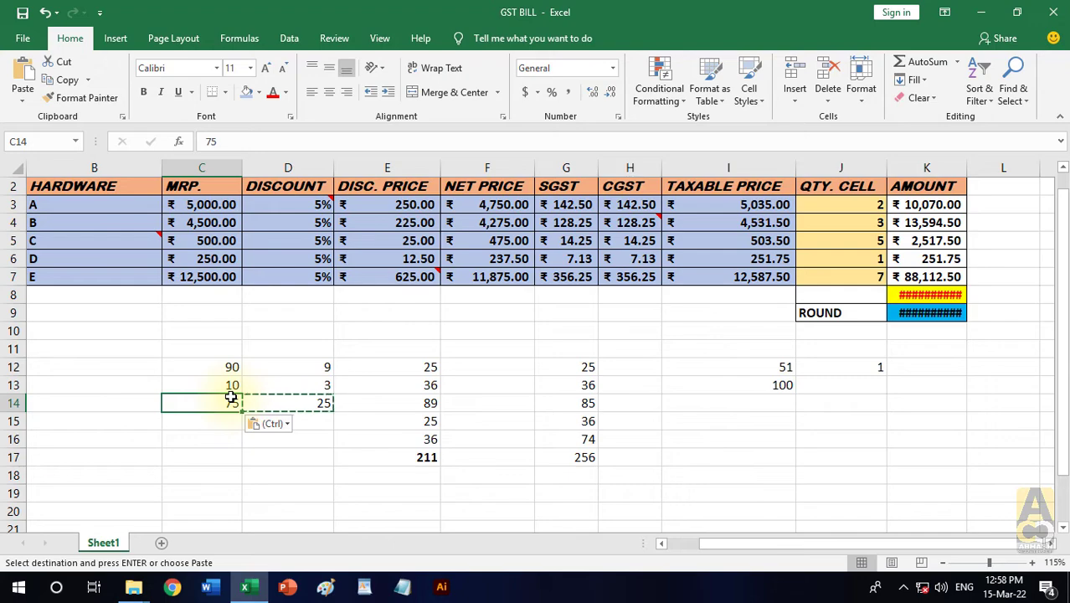
{"action": "key", "text": "Escape"}
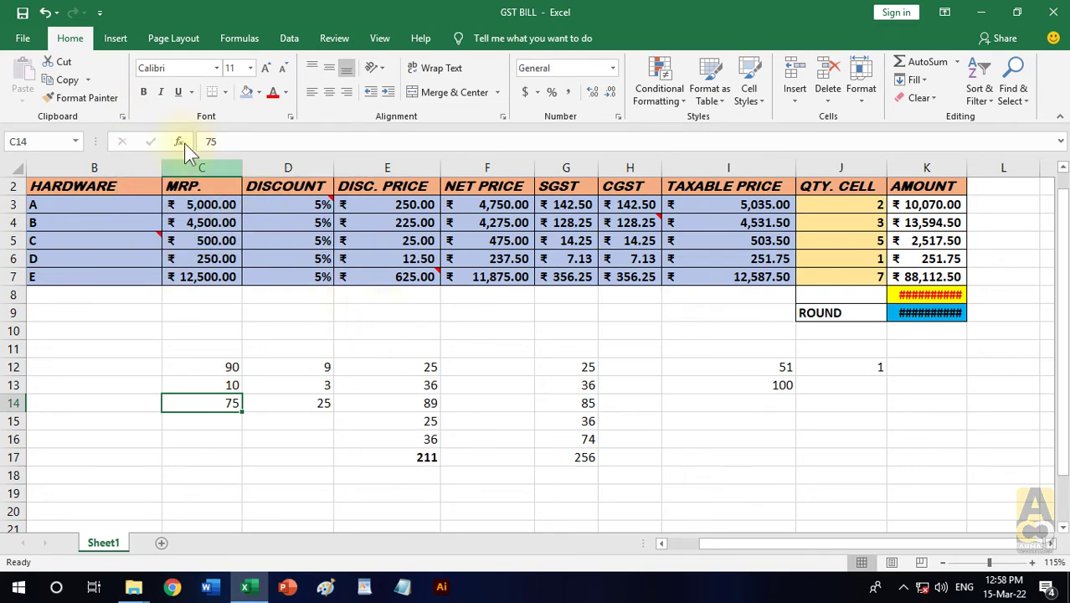
- Show the Office Clipboard and copy the merged title ABHASH COMPUTER CLASSES in row 1 to it
{"action": "left_click", "coordinate": [123, 117]}
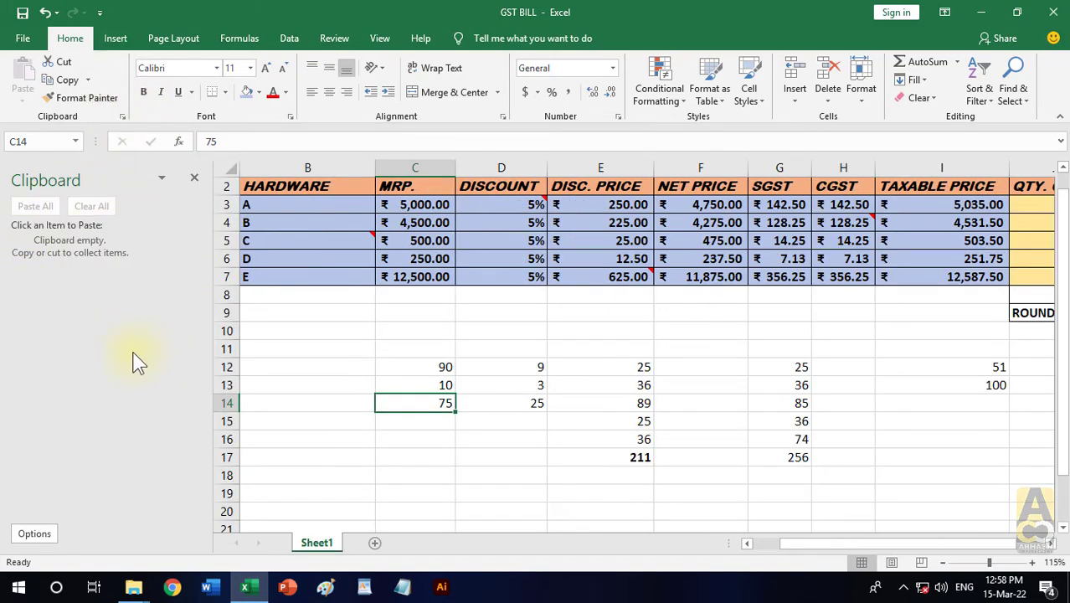
{"action": "left_click", "coordinate": [496, 366]}
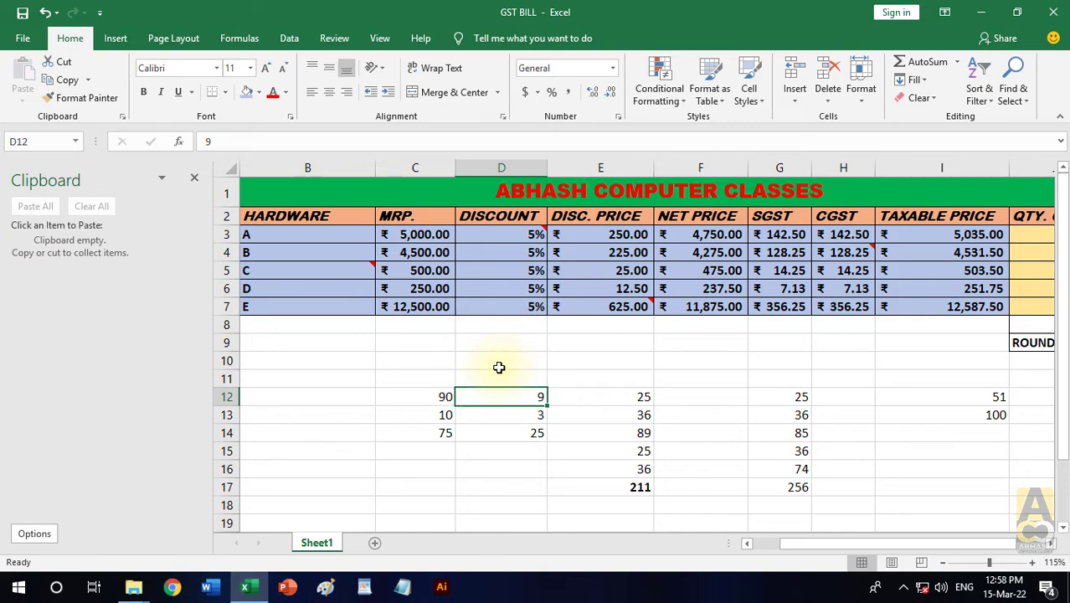
{"action": "scroll", "coordinate": [499, 366], "scroll_direction": "down", "scroll_amount": 2, "text": "ctrl"}
{"action": "left_click", "coordinate": [574, 188]}
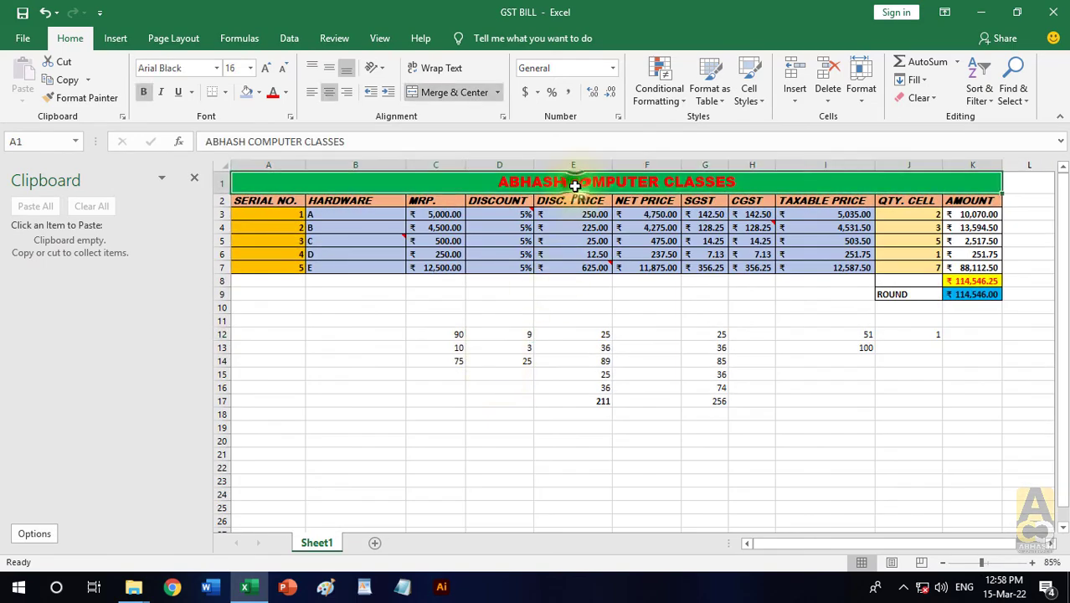
{"action": "key", "text": "ctrl+c"}
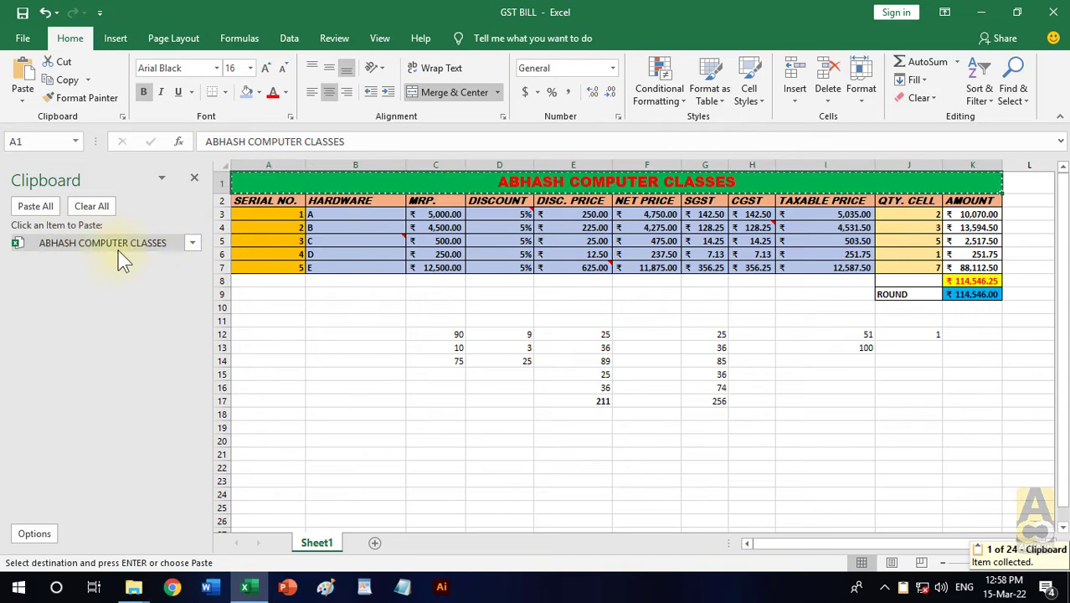
- Collect the SERIAL NO. range A2:A7 and the HARDWARE range B2:B7 as separate items on the Office Clipboard
{"action": "left_click", "coordinate": [330, 293]}
{"action": "left_click_drag", "start_coordinate": [286, 202], "coordinate": [287, 267]}
{"action": "key", "text": "ctrl+c"}
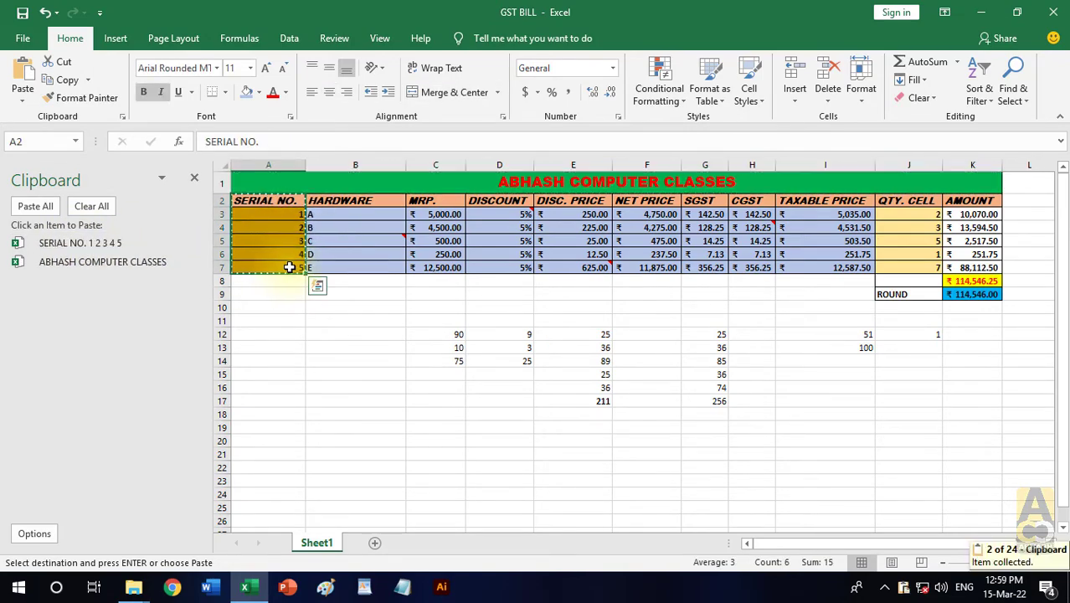
{"action": "left_click", "coordinate": [363, 346]}
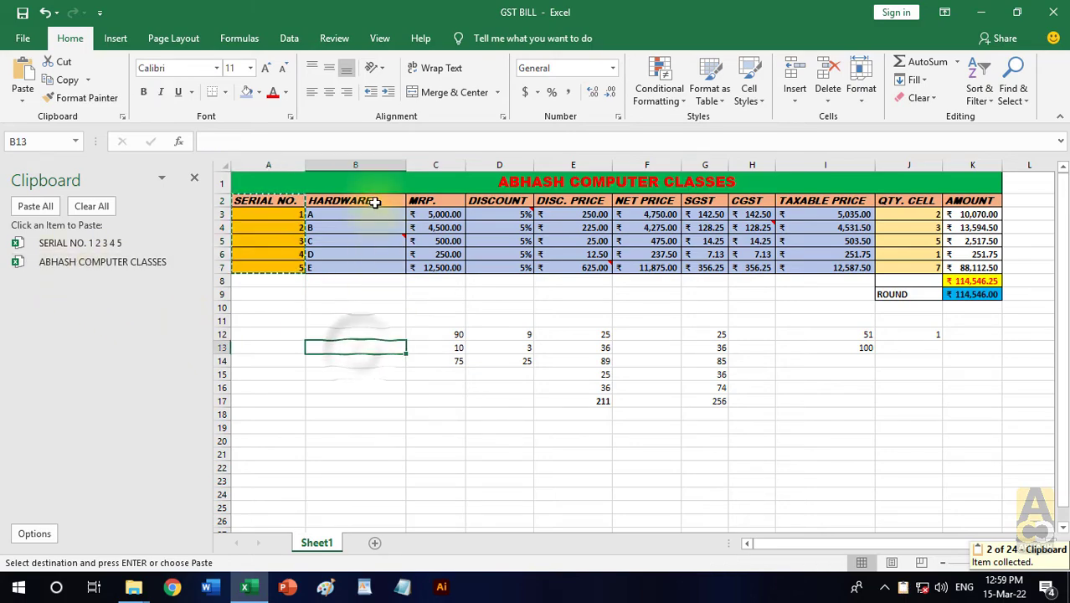
{"action": "left_click_drag", "start_coordinate": [368, 202], "coordinate": [373, 262]}
{"action": "key", "text": "ctrl+c"}
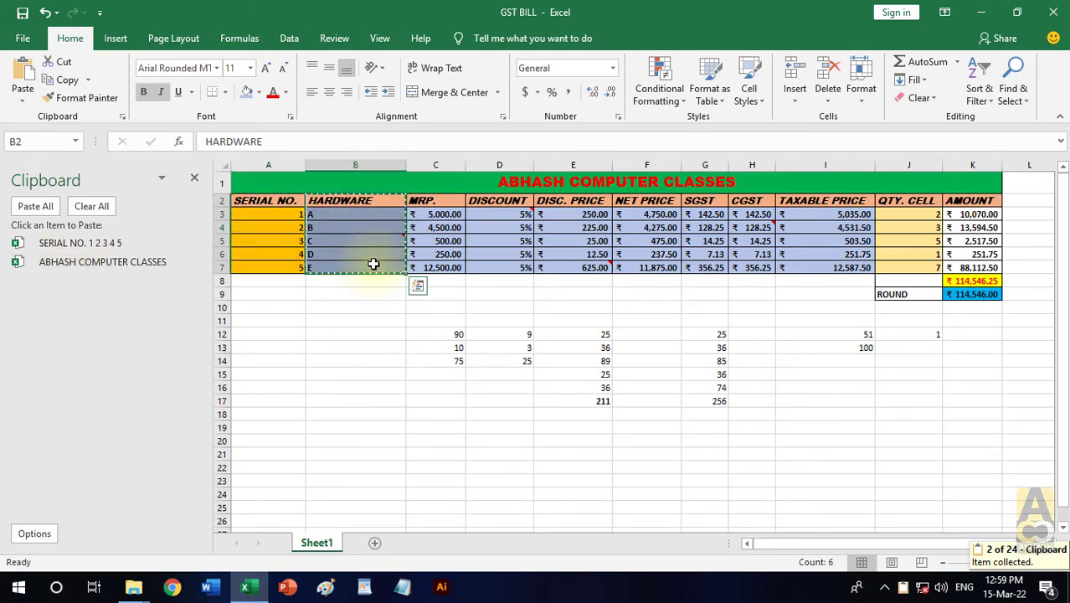
- Add a new worksheet and paste the collected HARDWARE, SERIAL NO. and title items one after another at cell C11
{"action": "left_click", "coordinate": [374, 543]}
{"action": "left_click", "coordinate": [345, 340]}
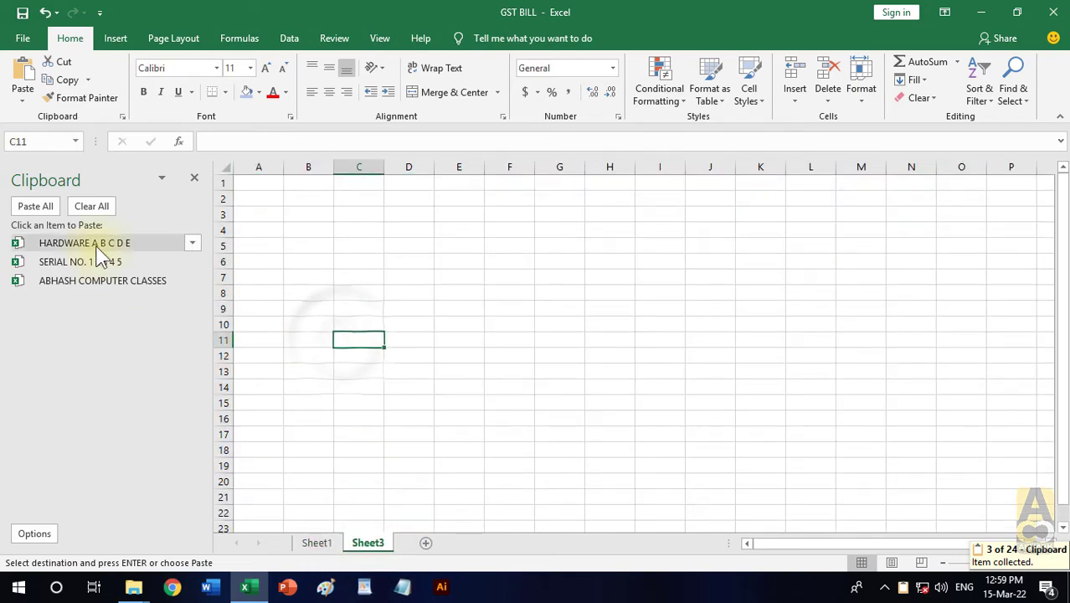
{"action": "left_click", "coordinate": [67, 243]}
{"action": "left_click", "coordinate": [67, 262]}
{"action": "left_click", "coordinate": [100, 280]}
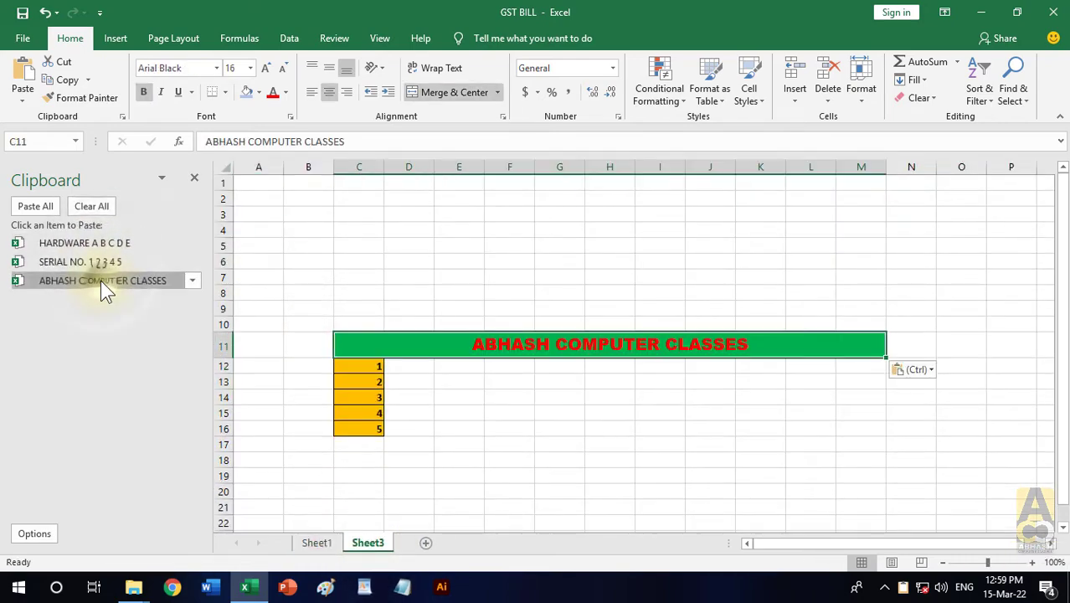
{"action": "left_click", "coordinate": [99, 260]}
{"action": "left_click", "coordinate": [576, 338]}
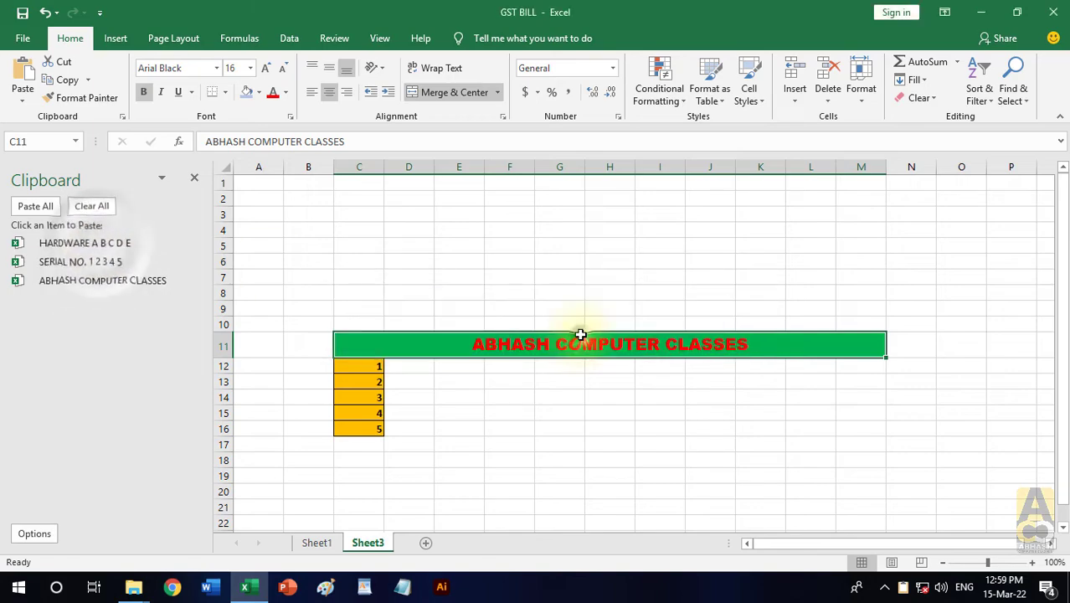
{"action": "left_click", "coordinate": [562, 409]}
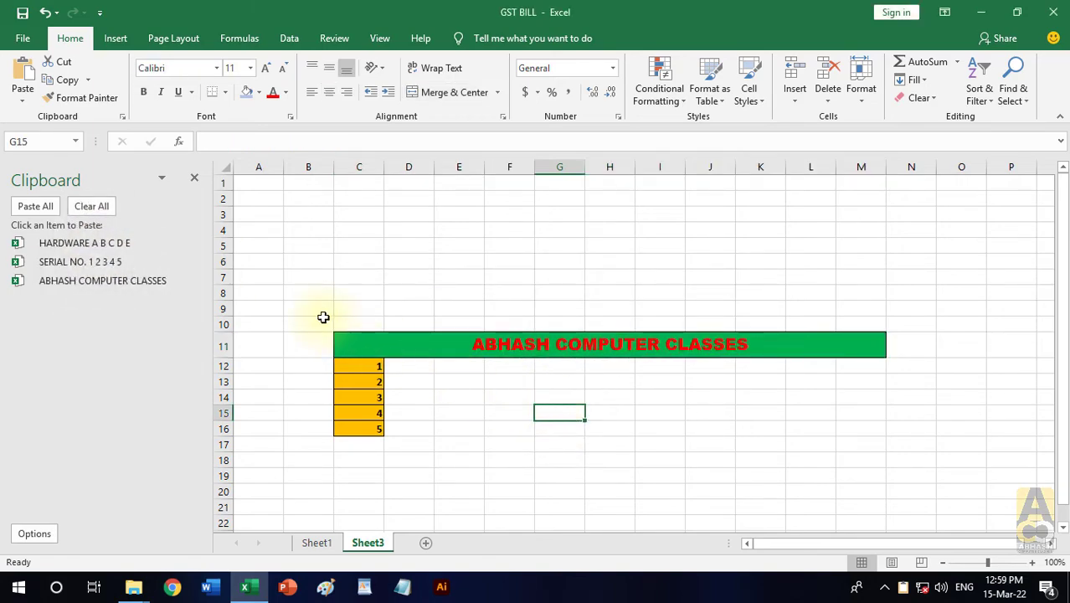
- Clear all contents and formatting from the range B10:M17 on the new sheet
{"action": "left_click_drag", "start_coordinate": [322, 316], "coordinate": [838, 450]}
{"action": "left_click", "coordinate": [924, 99]}
{"action": "left_click", "coordinate": [930, 118]}
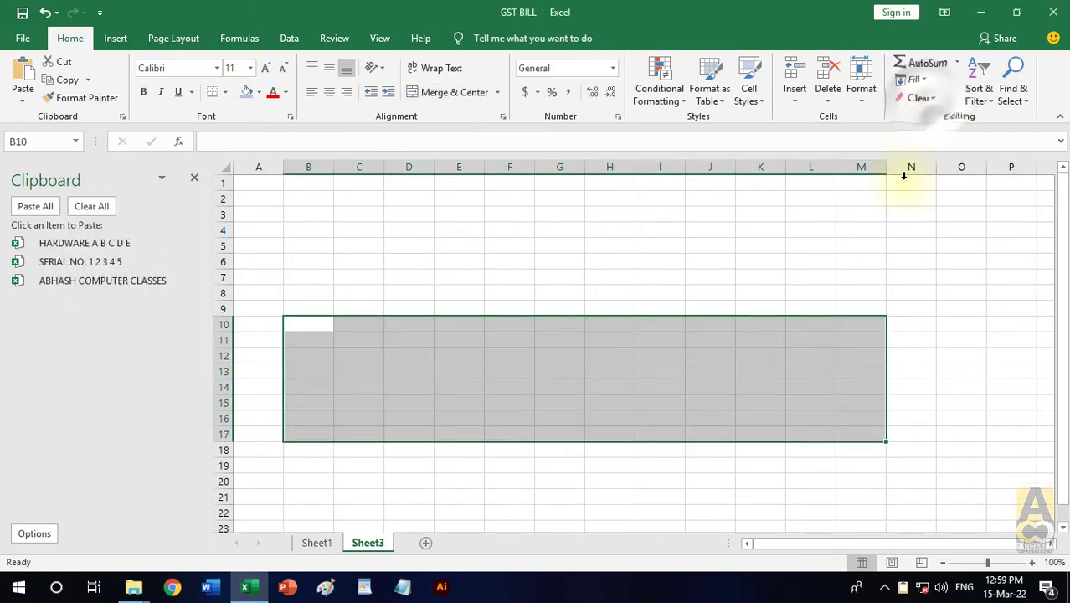
{"action": "left_click", "coordinate": [804, 289]}
- Paste the collected HARDWARE list at cell A1 and fit column A to its content
{"action": "left_click", "coordinate": [261, 180]}
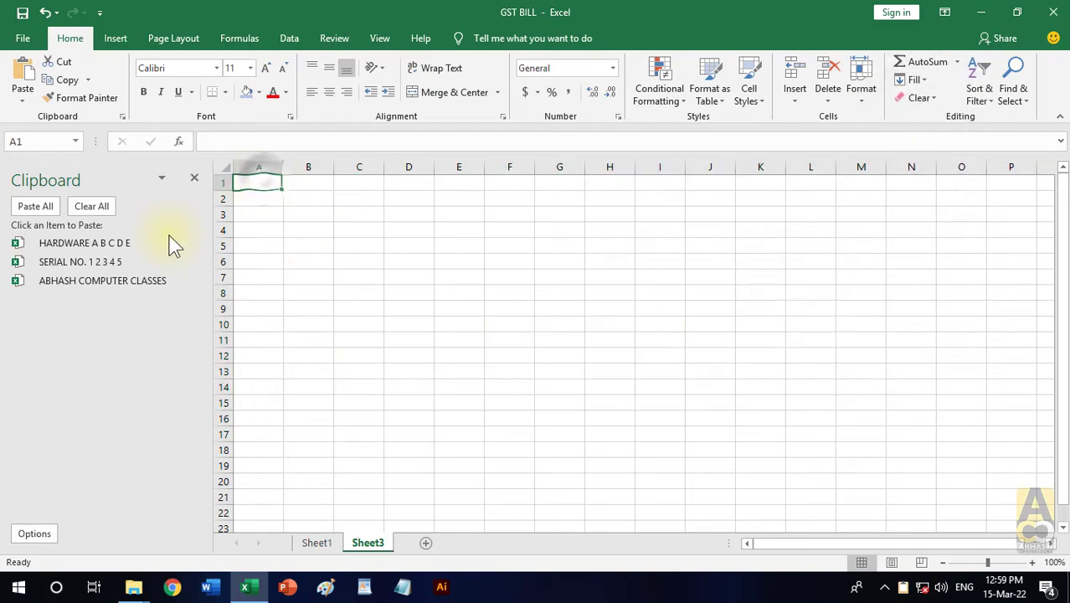
{"action": "left_click", "coordinate": [98, 242]}
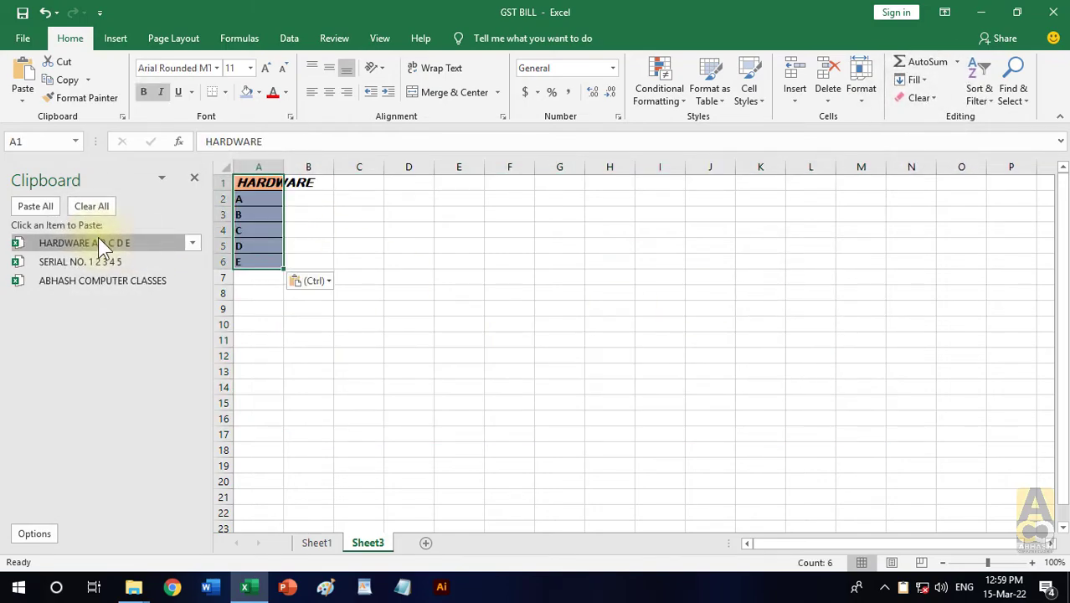
{"action": "double_click", "coordinate": [284, 166]}
{"action": "left_click", "coordinate": [568, 318]}
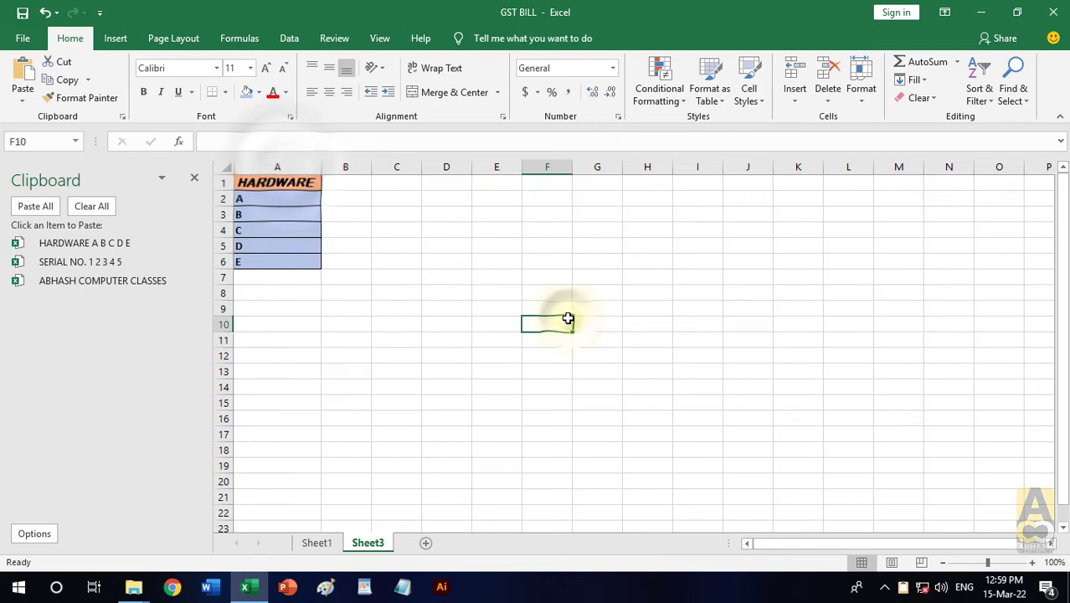
- Paste the collected SERIAL NO. list at cell B13 and fit column B to its content
{"action": "left_click", "coordinate": [346, 372]}
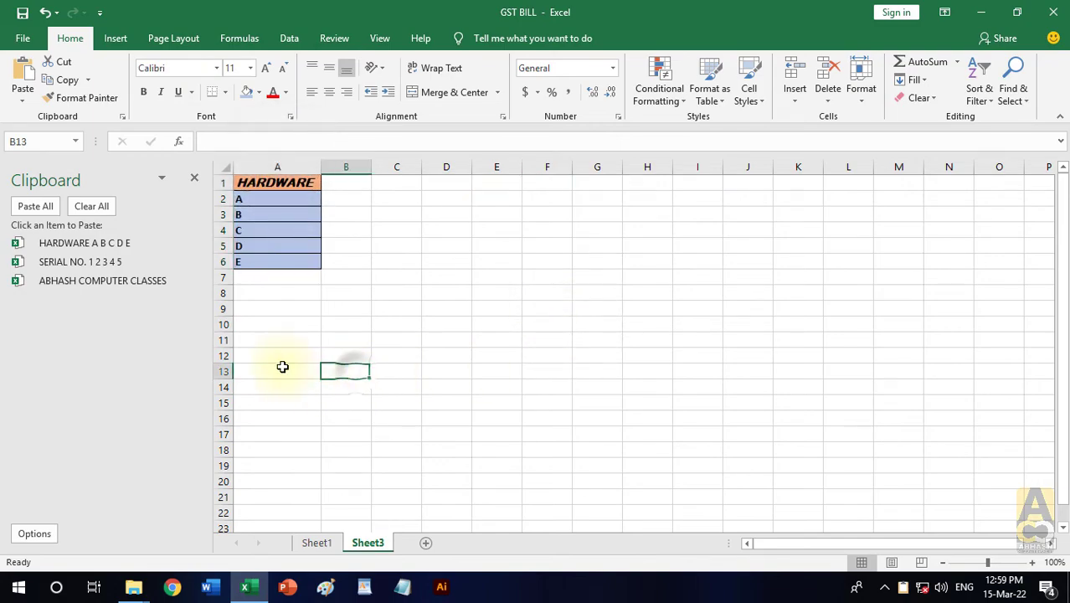
{"action": "left_click", "coordinate": [81, 261]}
{"action": "double_click", "coordinate": [371, 166]}
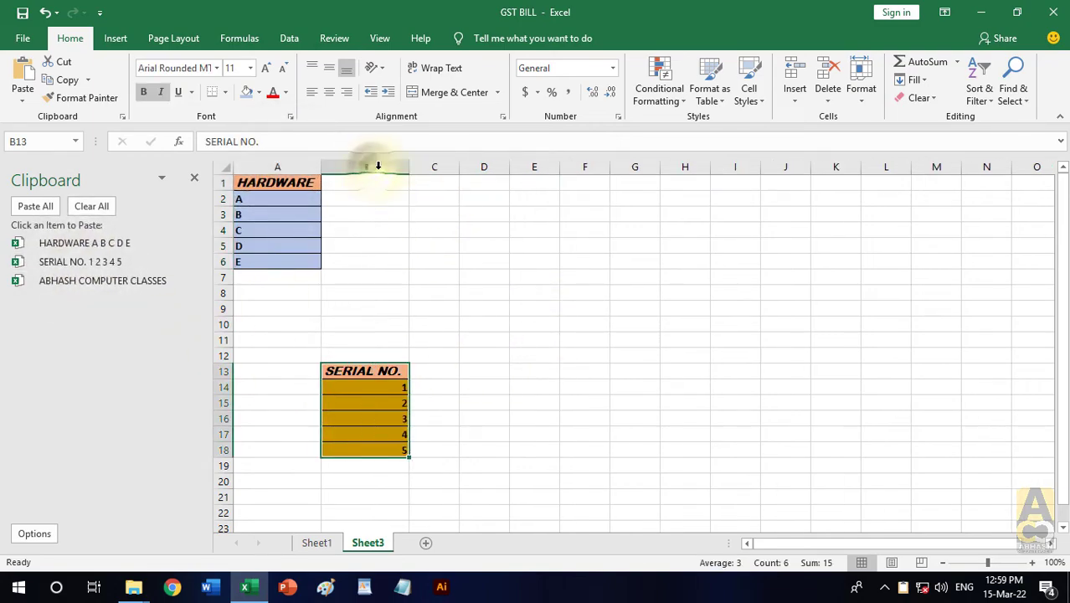
{"action": "left_click", "coordinate": [671, 356]}
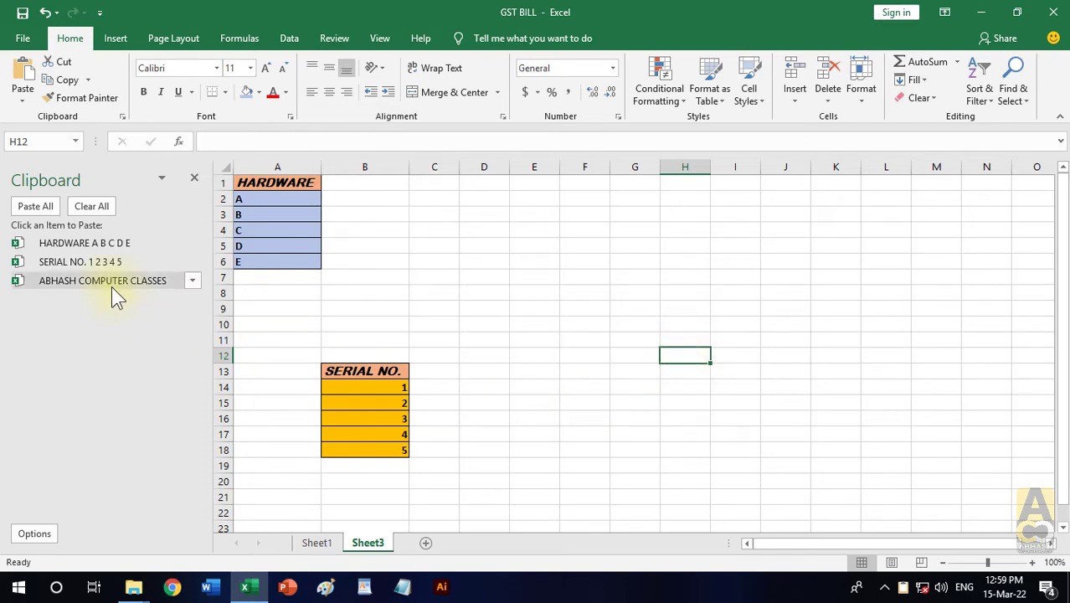
- Paste the collected ABHASH COMPUTER CLASSES title at cell E7 using the clipboard item's own Paste option
{"action": "left_click", "coordinate": [536, 276]}
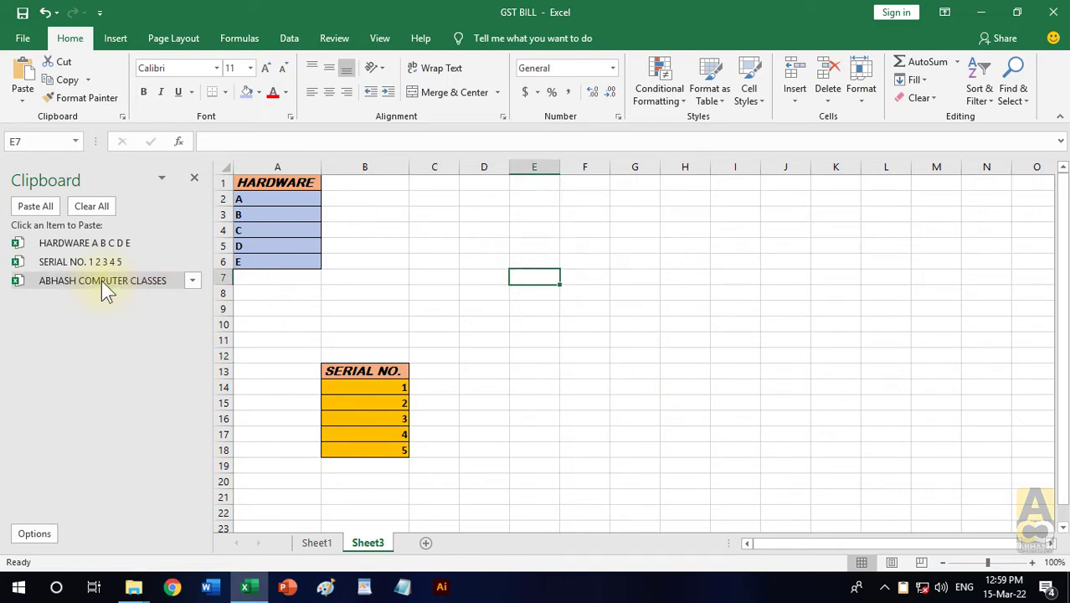
{"action": "left_click", "coordinate": [192, 281]}
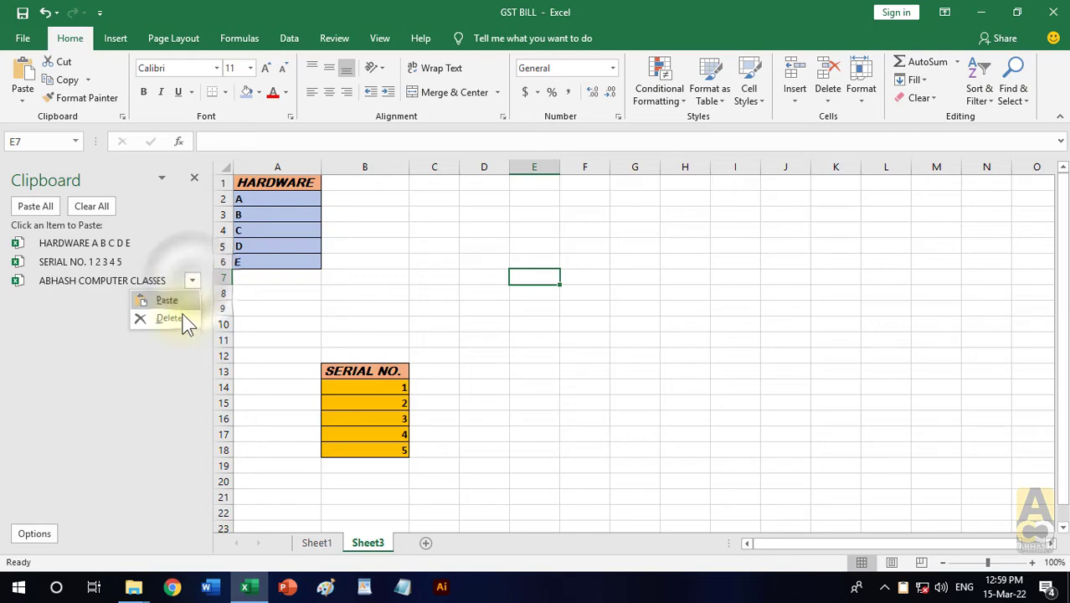
{"action": "left_click", "coordinate": [182, 302]}
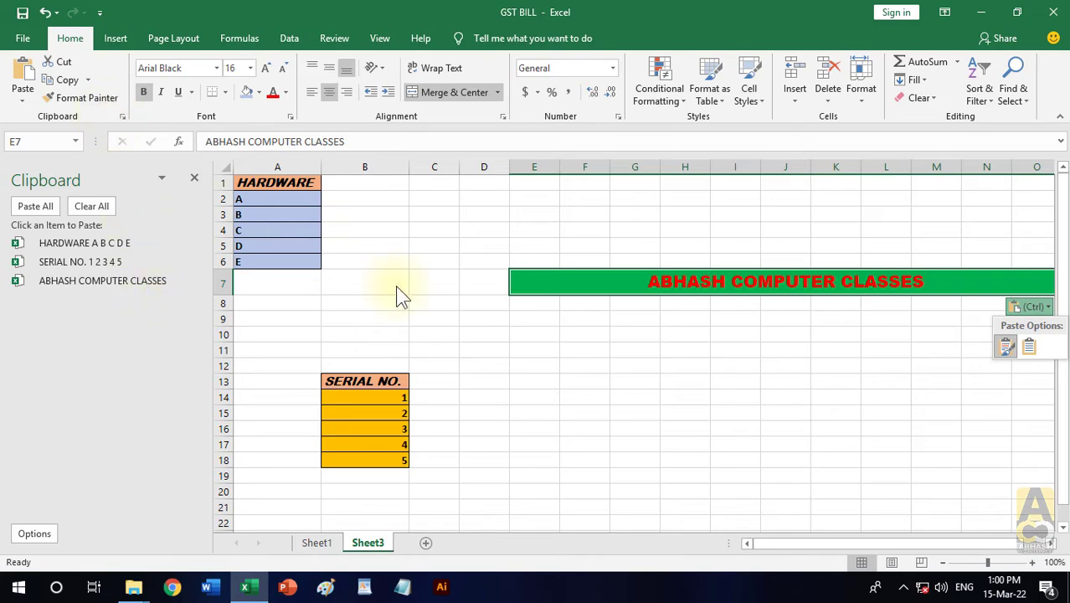
{"action": "left_click", "coordinate": [397, 288]}
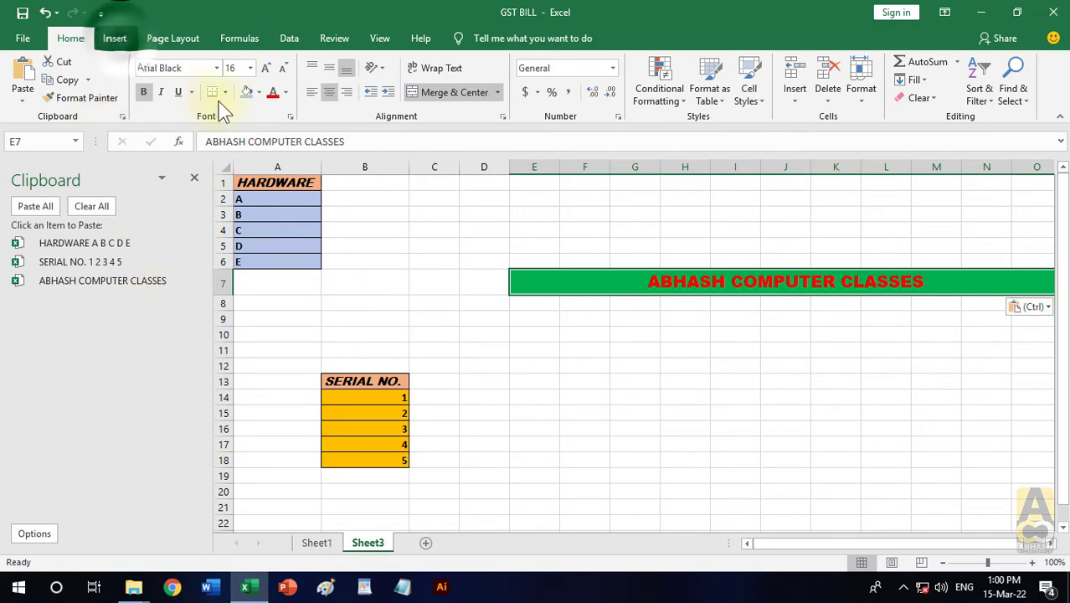
- Draw an oval shape about 1.37" high and 1.47" wide below the pasted title, around cells E12 to G18
{"action": "left_click", "coordinate": [114, 38]}
{"action": "left_click", "coordinate": [190, 87]}
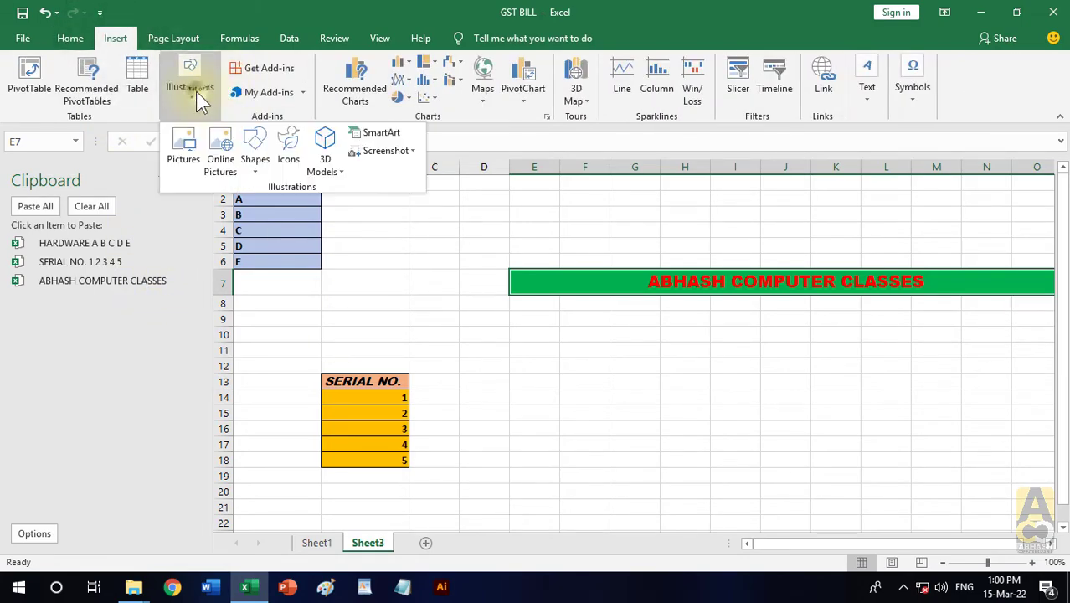
{"action": "left_click", "coordinate": [255, 159]}
{"action": "left_click", "coordinate": [325, 205]}
{"action": "left_click_drag", "start_coordinate": [529, 360], "coordinate": [644, 465]}
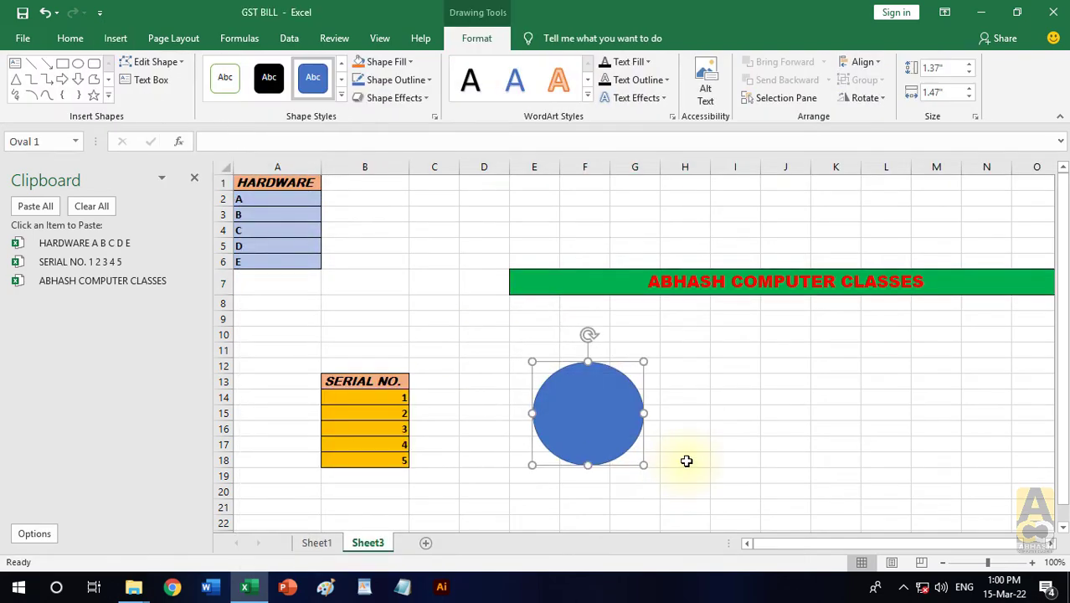
- Cut the oval, paste it back from the Clipboard at cell F14, and move it to around cells I11 to K18
{"action": "key", "text": "ctrl+x"}
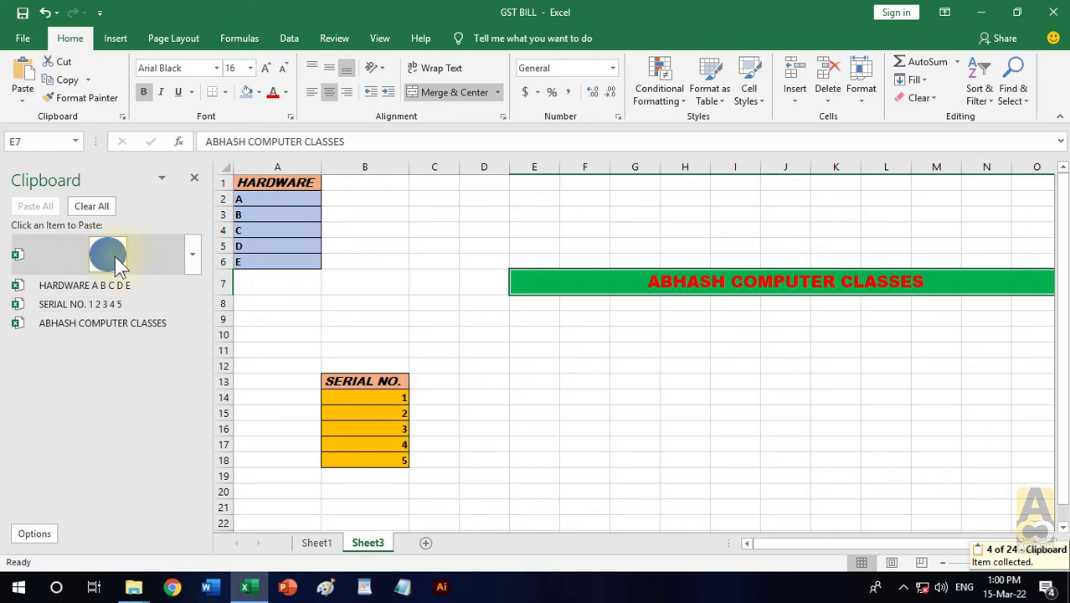
{"action": "left_click", "coordinate": [596, 395]}
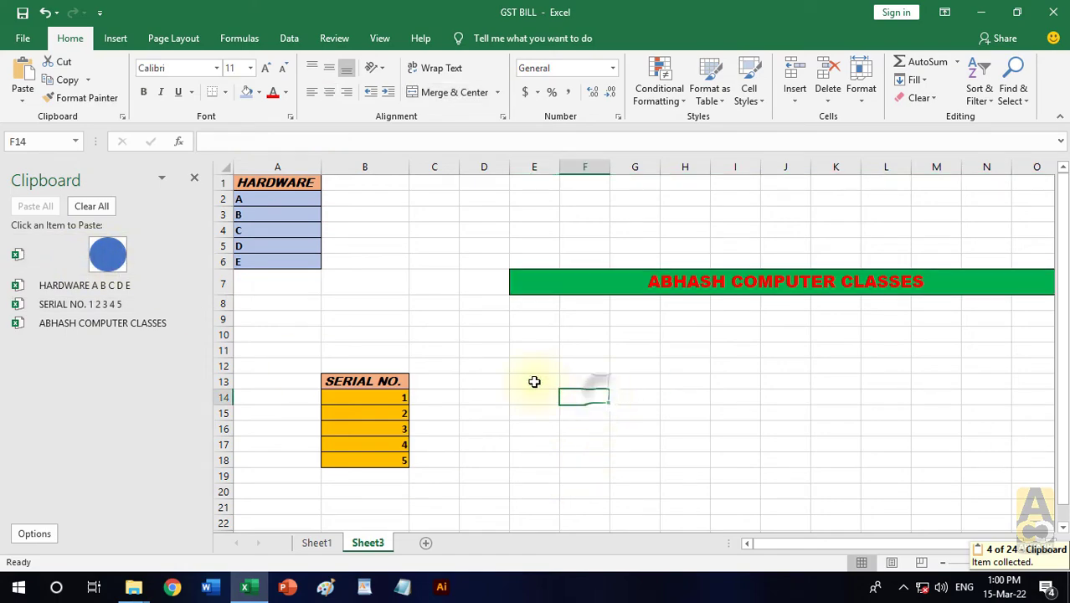
{"action": "left_click", "coordinate": [127, 254]}
{"action": "mouse_move", "coordinate": [645, 466]}
{"action": "left_mouse_down"}
{"action": "mouse_move", "coordinate": [811, 469]}
{"action": "mouse_move", "coordinate": [767, 463]}
{"action": "mouse_move", "coordinate": [773, 447]}
{"action": "left_mouse_up"}
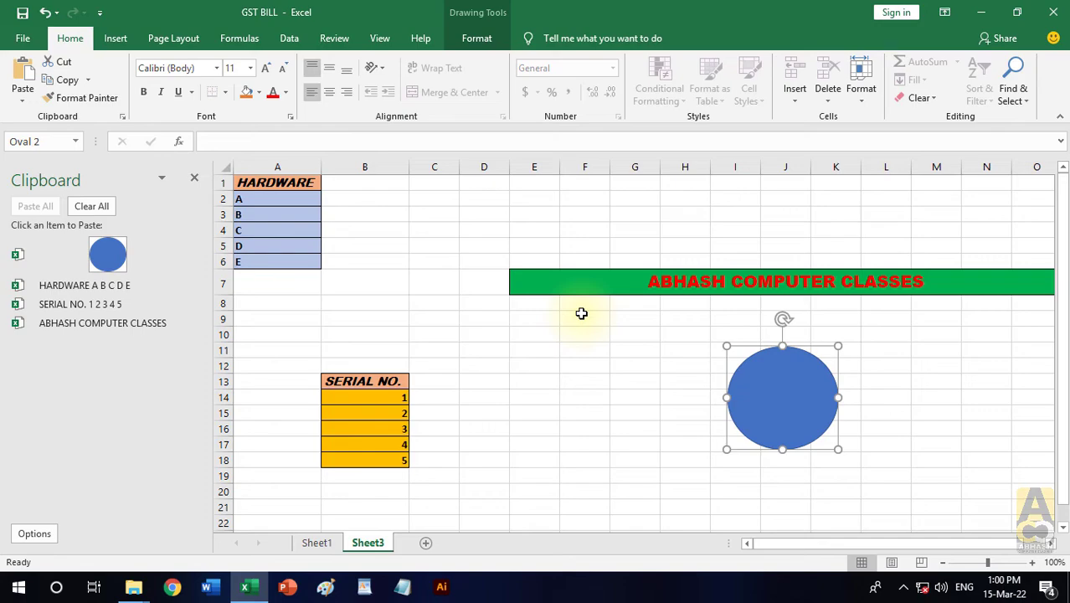
- Paste the collected ABHASH COMPUTER CLASSES title at cell E15, cancel the repeated paste, and close the Clipboard pane
{"action": "left_click", "coordinate": [354, 290]}
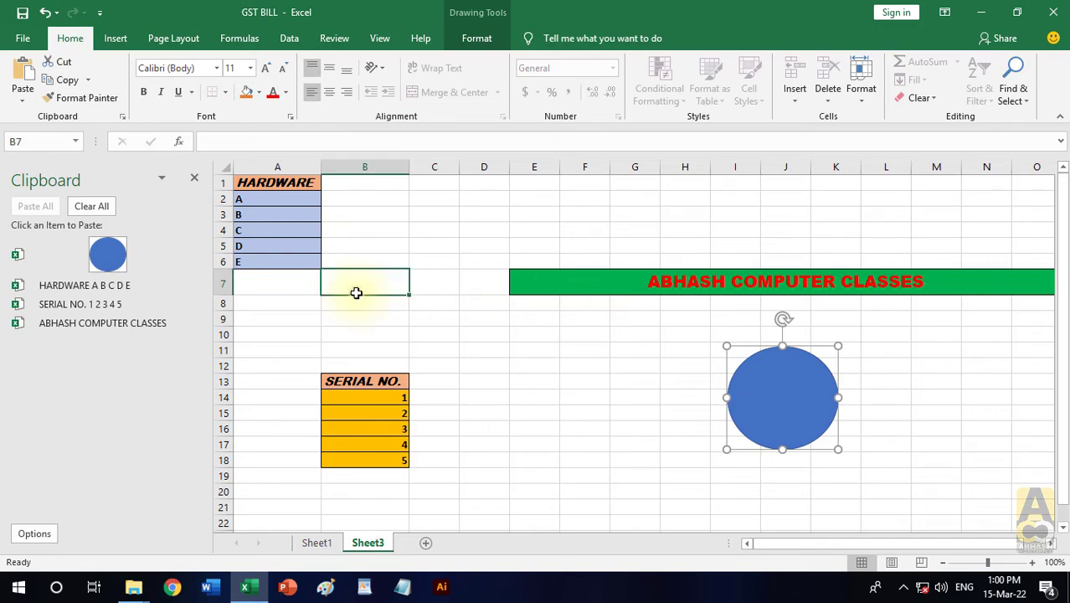
{"action": "left_click", "coordinate": [553, 419]}
{"action": "scroll", "coordinate": [485, 398], "scroll_direction": "down", "scroll_amount": 3}
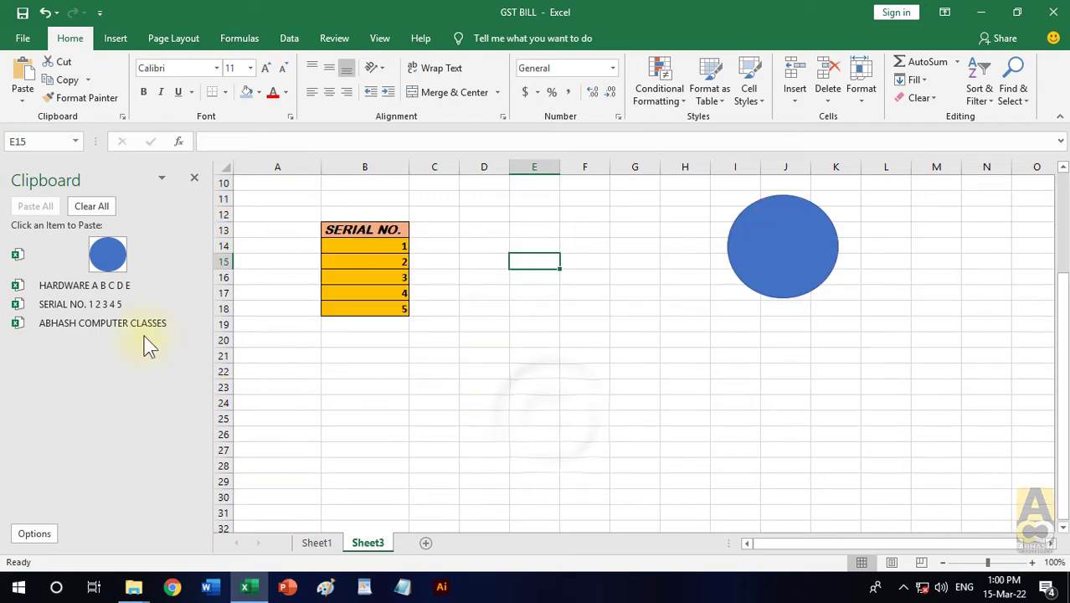
{"action": "left_click", "coordinate": [63, 323]}
{"action": "left_click", "coordinate": [62, 322]}
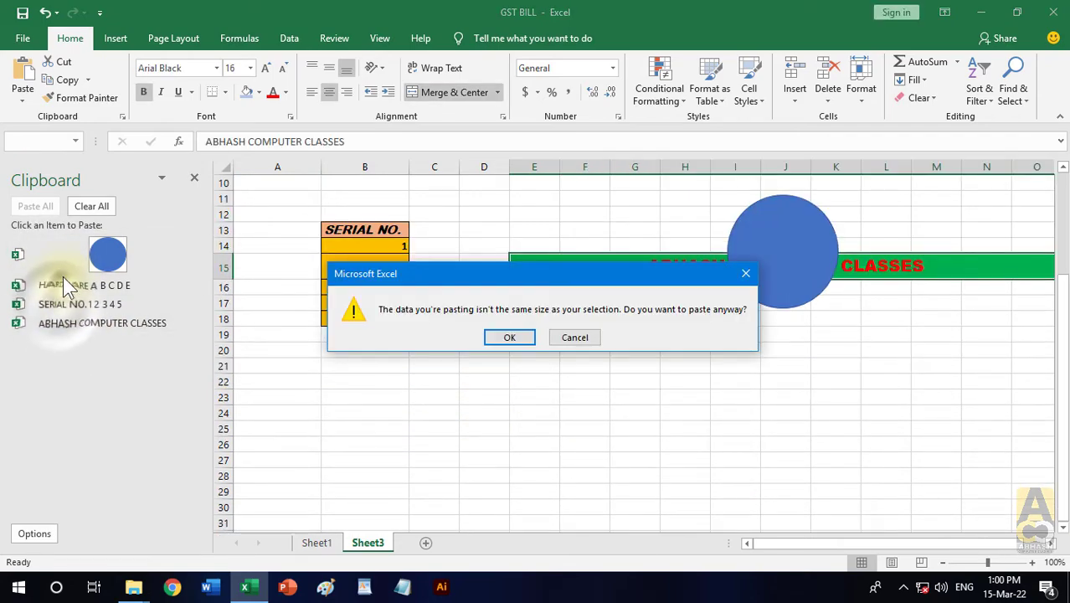
{"action": "left_click", "coordinate": [586, 340]}
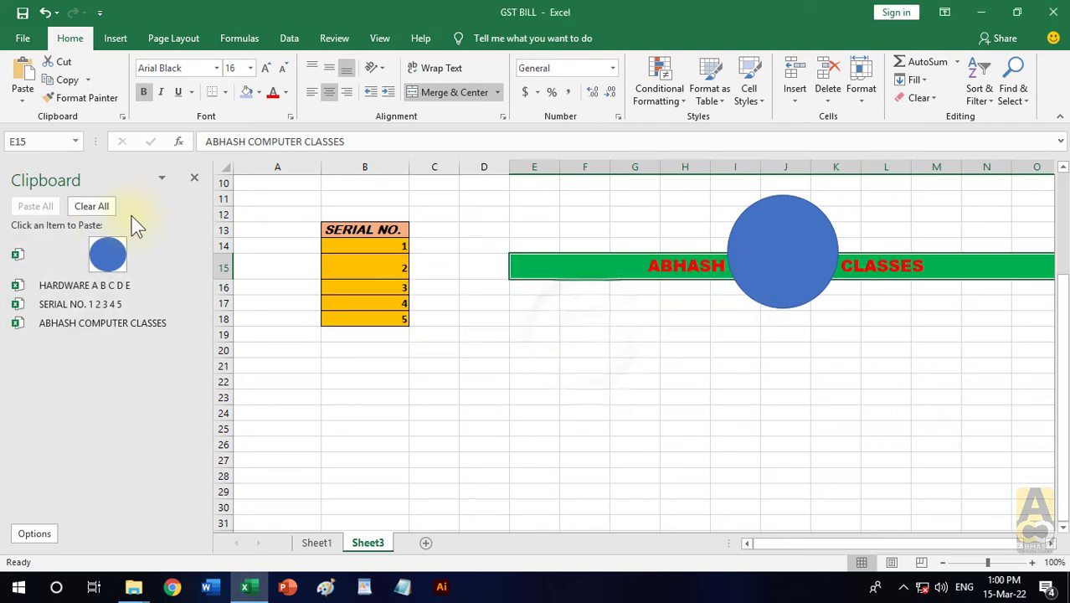
{"action": "left_click", "coordinate": [195, 179]}
{"action": "left_click", "coordinate": [453, 425]}
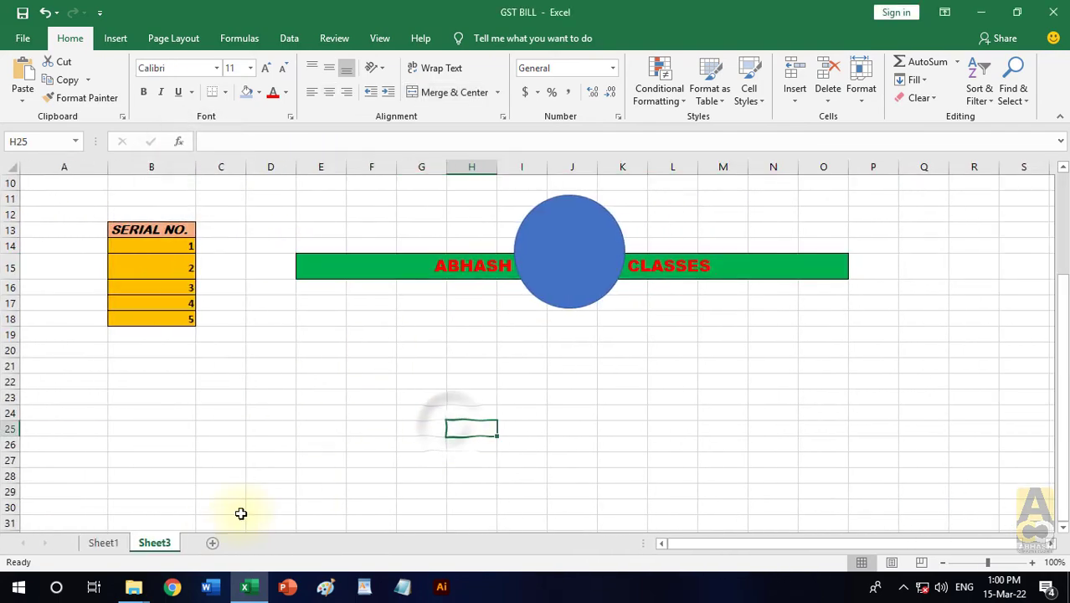
- Select cell I20 on Sheet1 and check the paste options offered there
{"action": "left_click", "coordinate": [106, 545]}
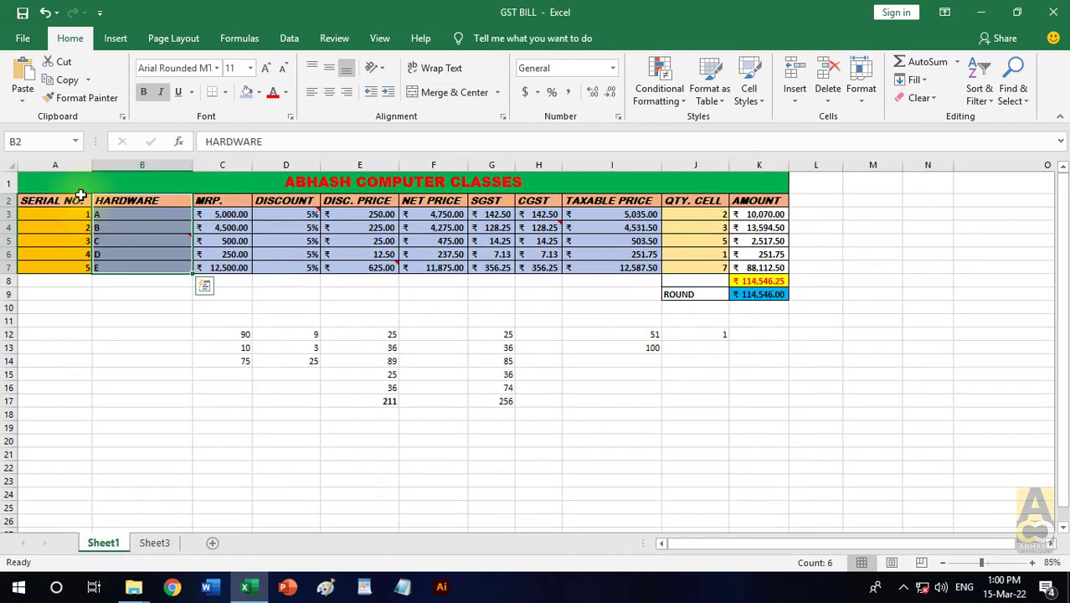
{"action": "left_click", "coordinate": [624, 440]}
{"action": "left_click", "coordinate": [22, 98]}
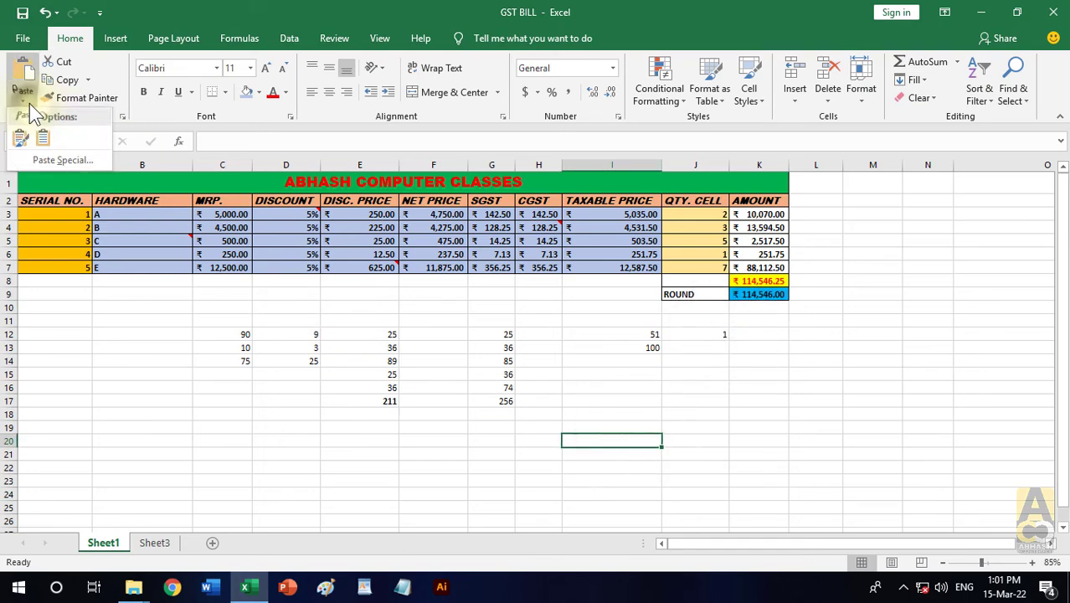
{"action": "left_click", "coordinate": [427, 440]}
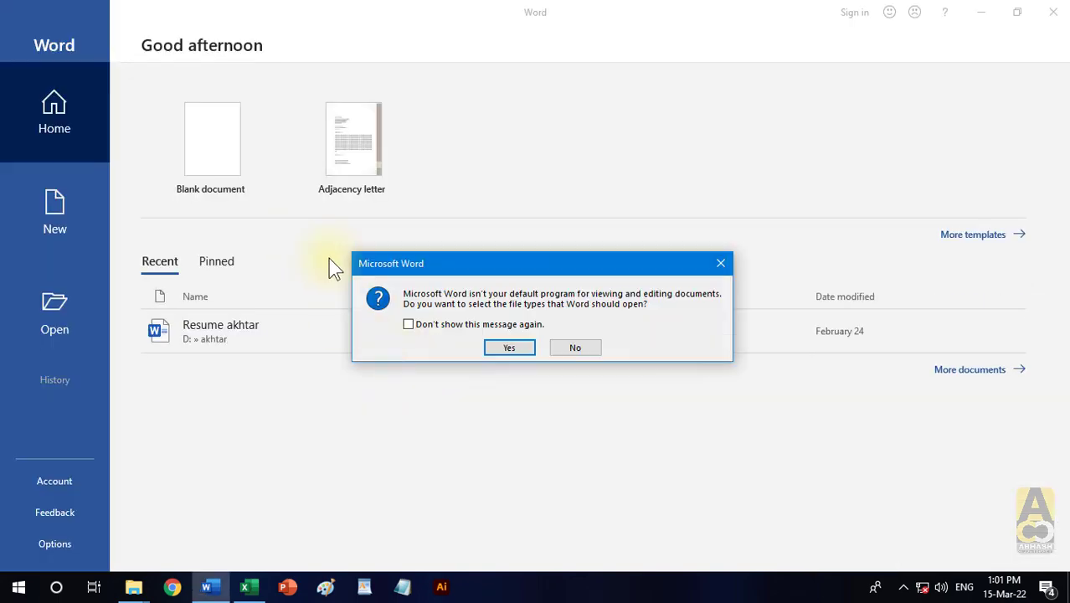
- Create a blank document in Word and enter the text ABHASH COMPUTER, GAYA
{"action": "left_click", "coordinate": [586, 352]}
{"action": "left_click", "coordinate": [231, 151]}
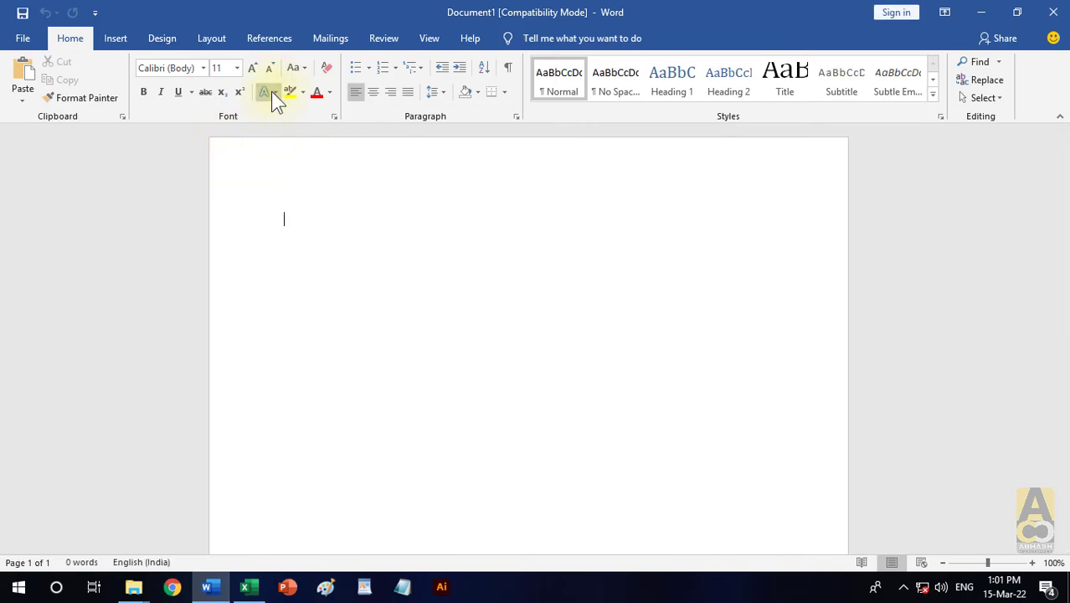
{"action": "type", "text": "ABHA"}
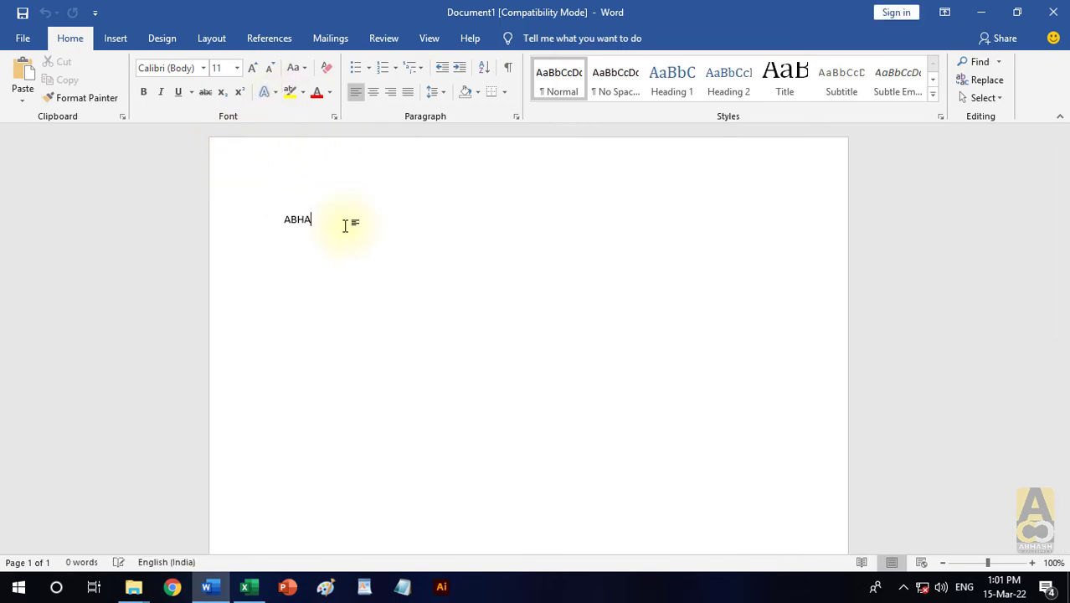
{"action": "type", "text": "SH COMPUTER, GAYA"}
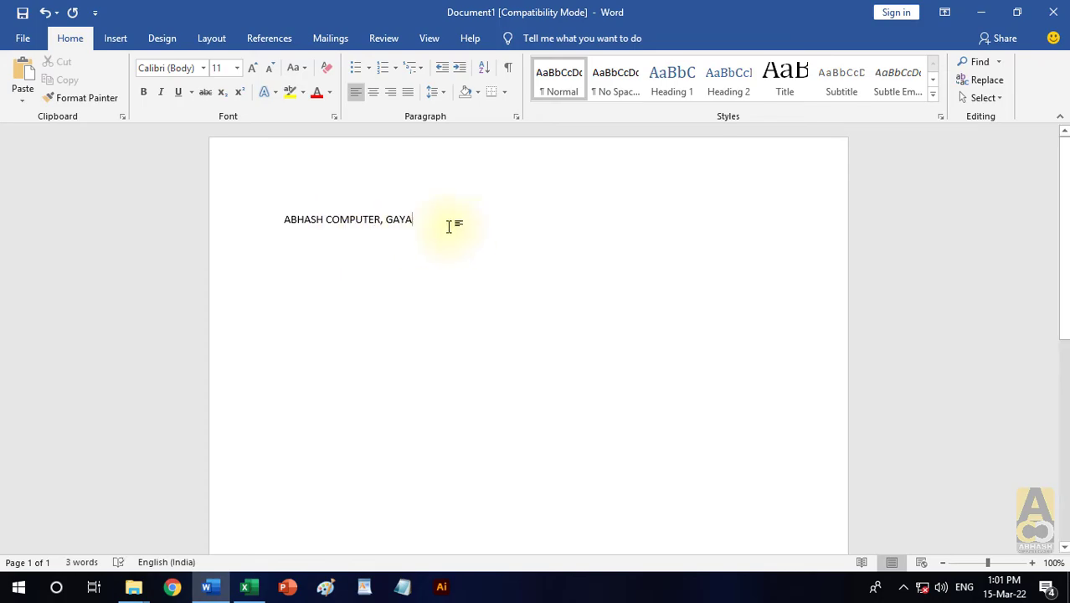
- Apply the black text effect with a teal shadow to ABHASH COMPUTER, GAYA and enlarge it to size 72
{"action": "left_click_drag", "start_coordinate": [453, 222], "coordinate": [238, 216]}
{"action": "left_click", "coordinate": [275, 93]}
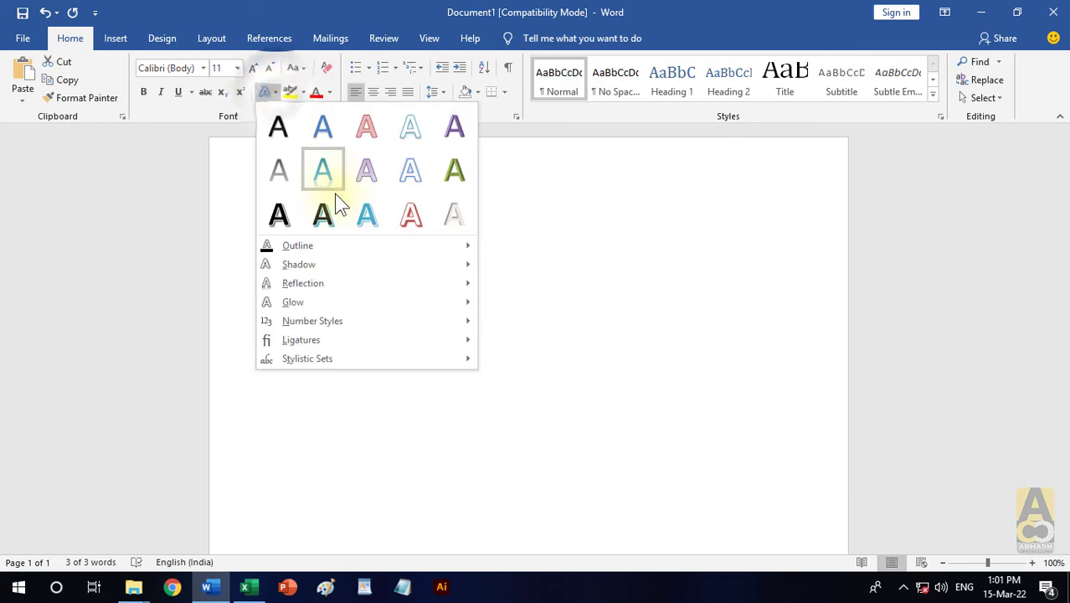
{"action": "left_click", "coordinate": [333, 216]}
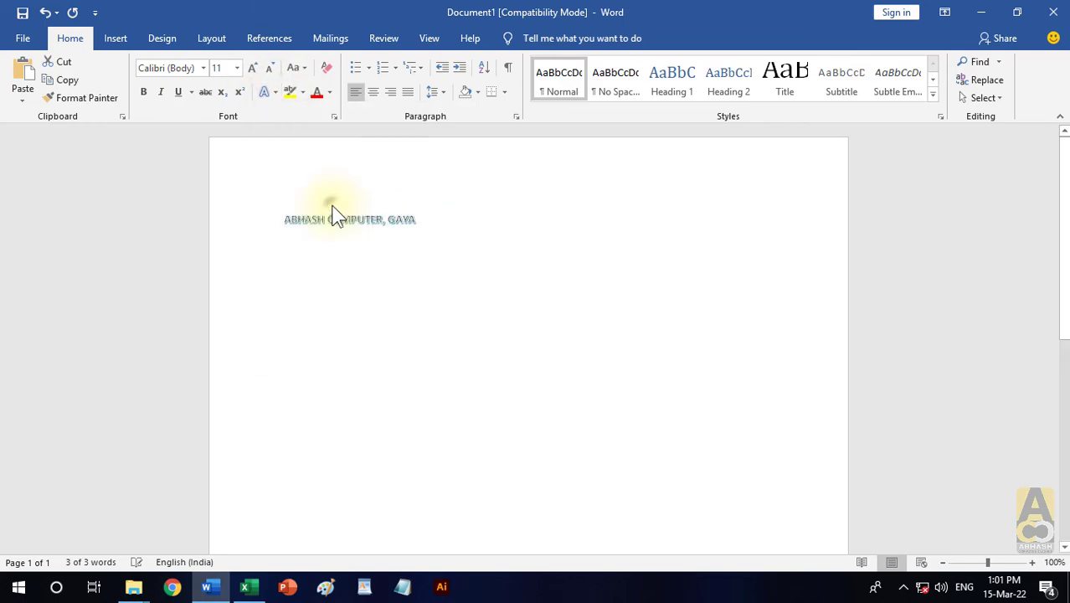
{"action": "left_click", "coordinate": [252, 68]}
{"action": "left_click", "coordinate": [253, 68]}
{"action": "left_click", "coordinate": [253, 68]}
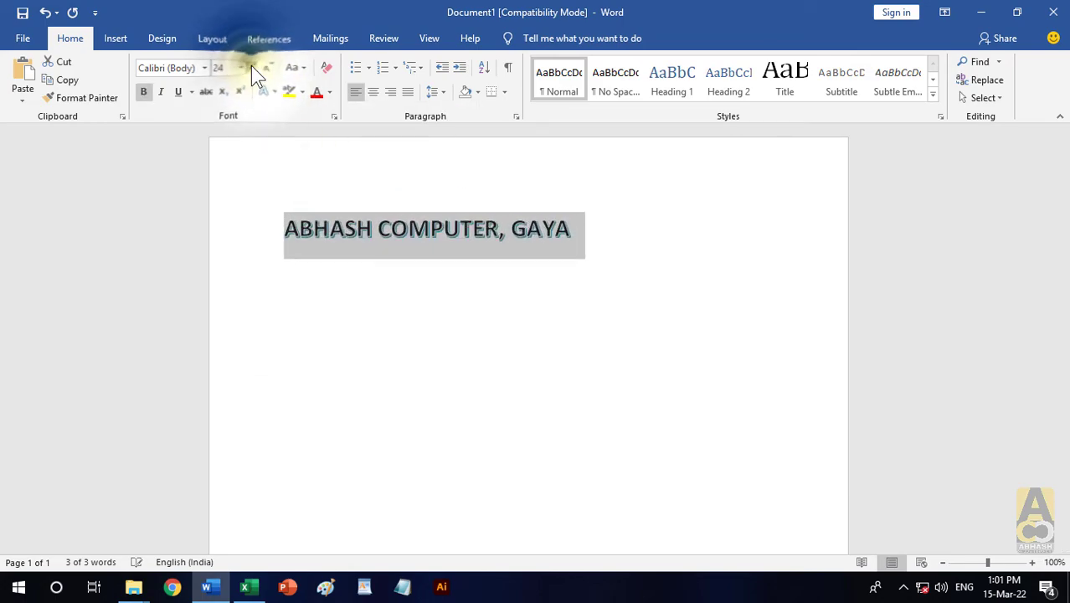
{"action": "left_click", "coordinate": [253, 68]}
{"action": "left_click", "coordinate": [253, 68]}
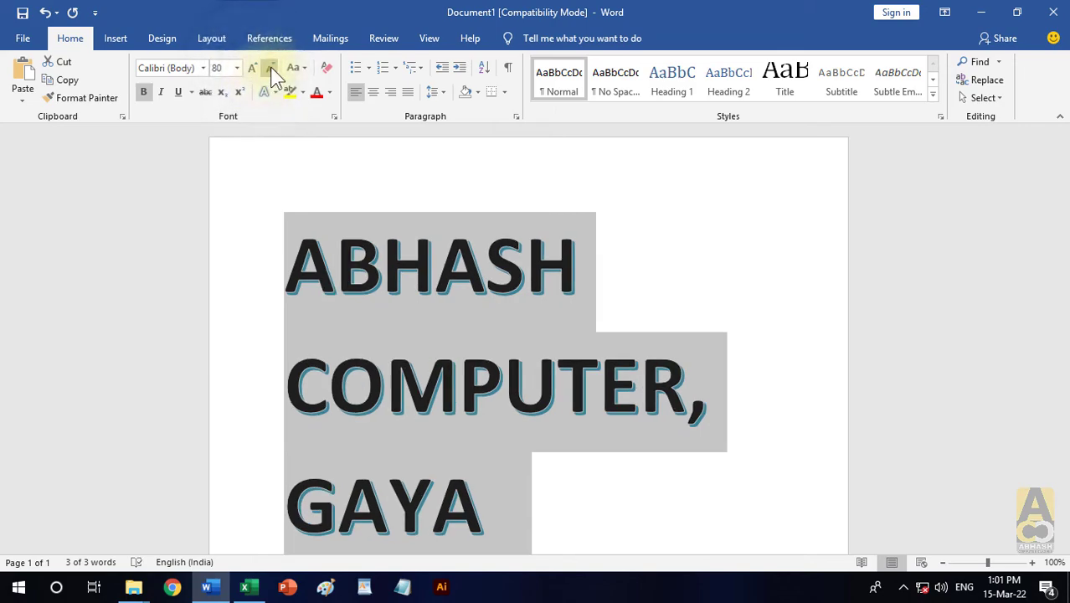
{"action": "left_click", "coordinate": [270, 68]}
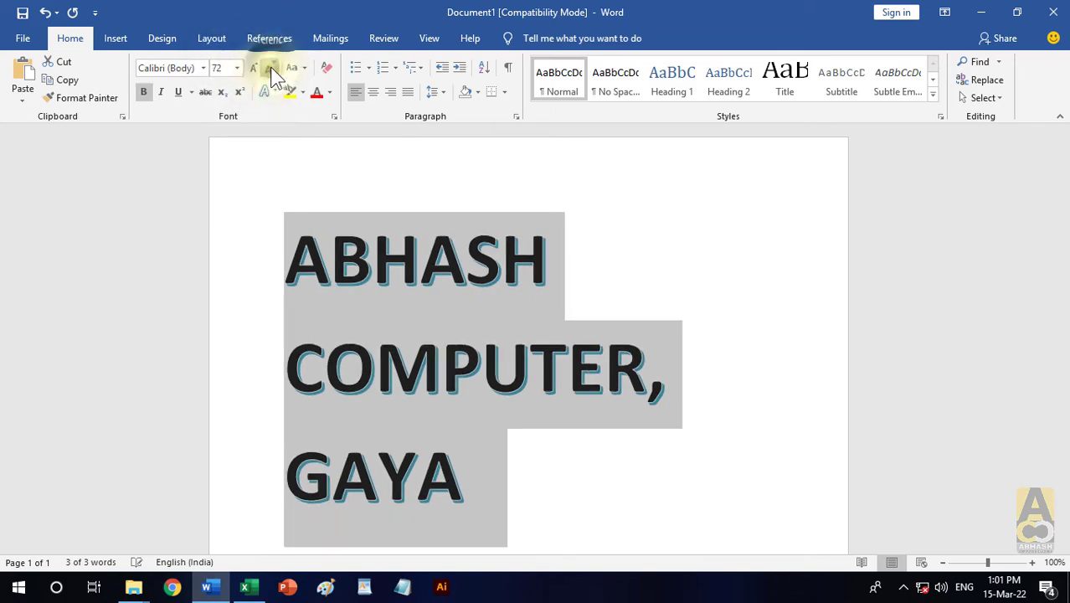
- Copy the styled Word text, return to the GST BILL workbook in Excel, and open Paste Special for cell I20
{"action": "left_click", "coordinate": [67, 80]}
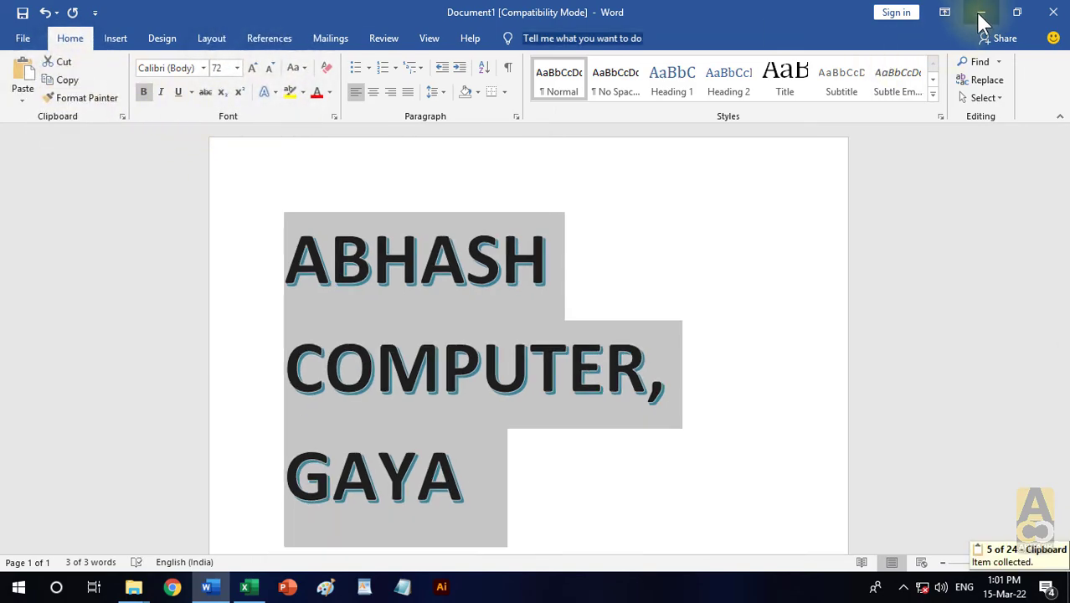
{"action": "left_click", "coordinate": [981, 18]}
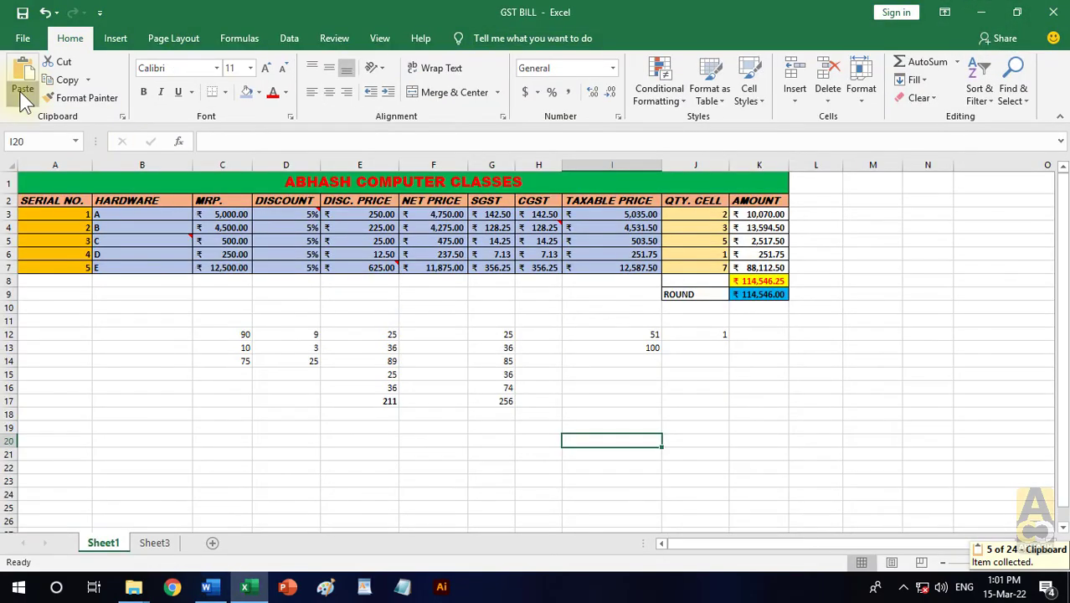
{"action": "left_click", "coordinate": [25, 100]}
{"action": "left_click", "coordinate": [42, 159]}
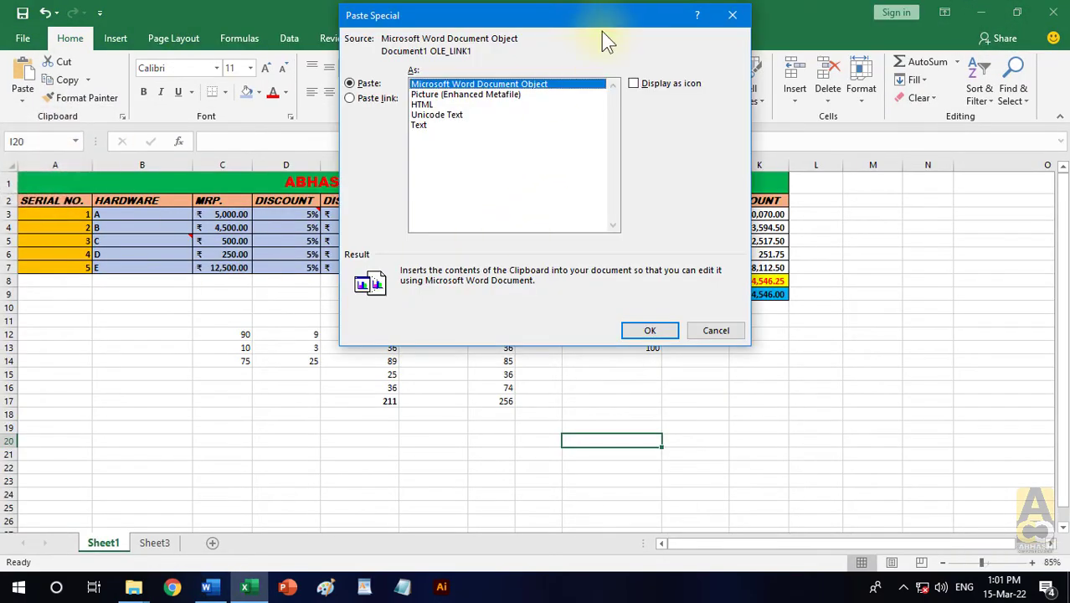
{"action": "left_click_drag", "start_coordinate": [601, 31], "coordinate": [400, 75]}
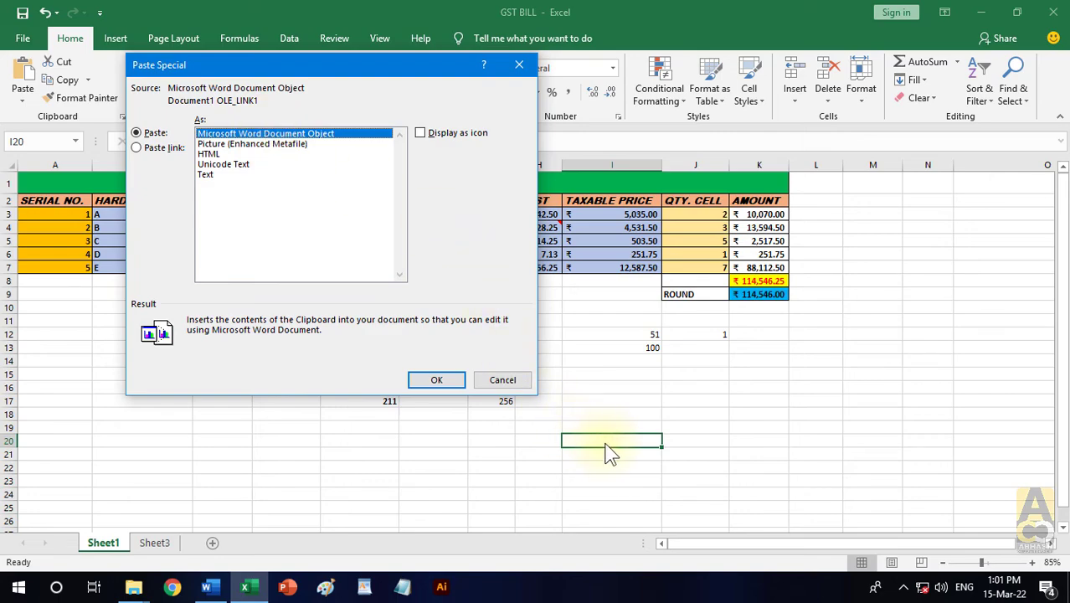
- Examine the descriptions of the Paste Special formats, including Picture, HTML, Unicode Text and Text, and compare Paste with Paste link
{"action": "left_click", "coordinate": [297, 144]}
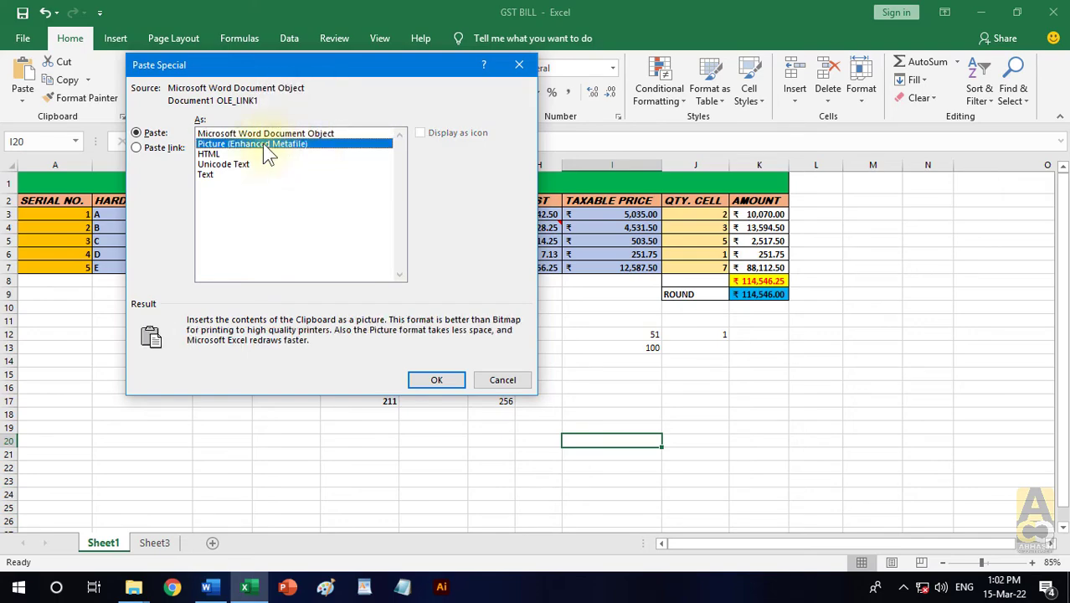
{"action": "left_click", "coordinate": [224, 155]}
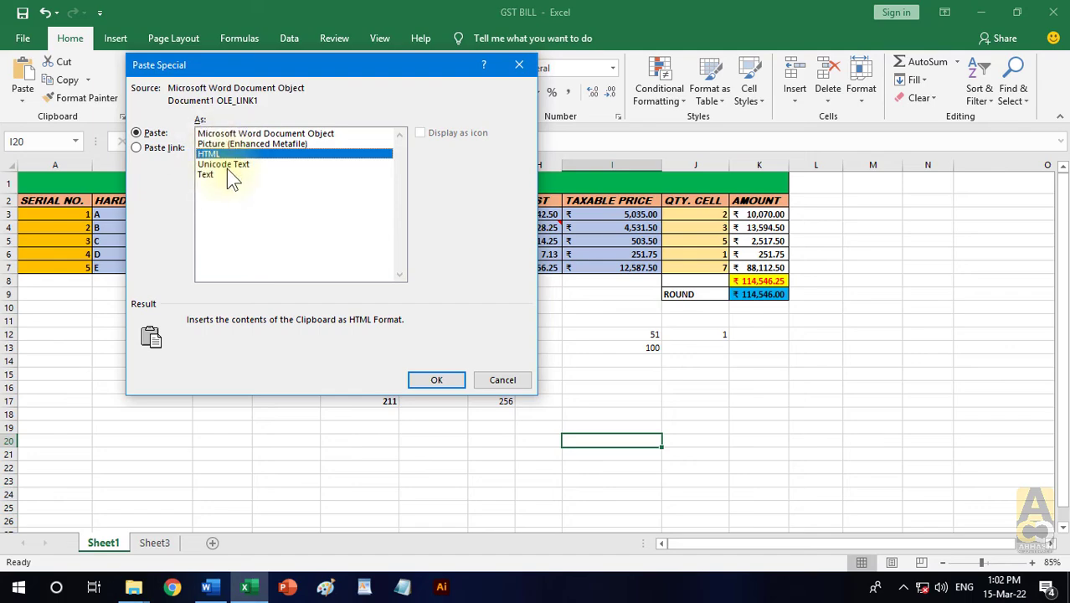
{"action": "left_click", "coordinate": [228, 165]}
{"action": "left_click", "coordinate": [212, 175]}
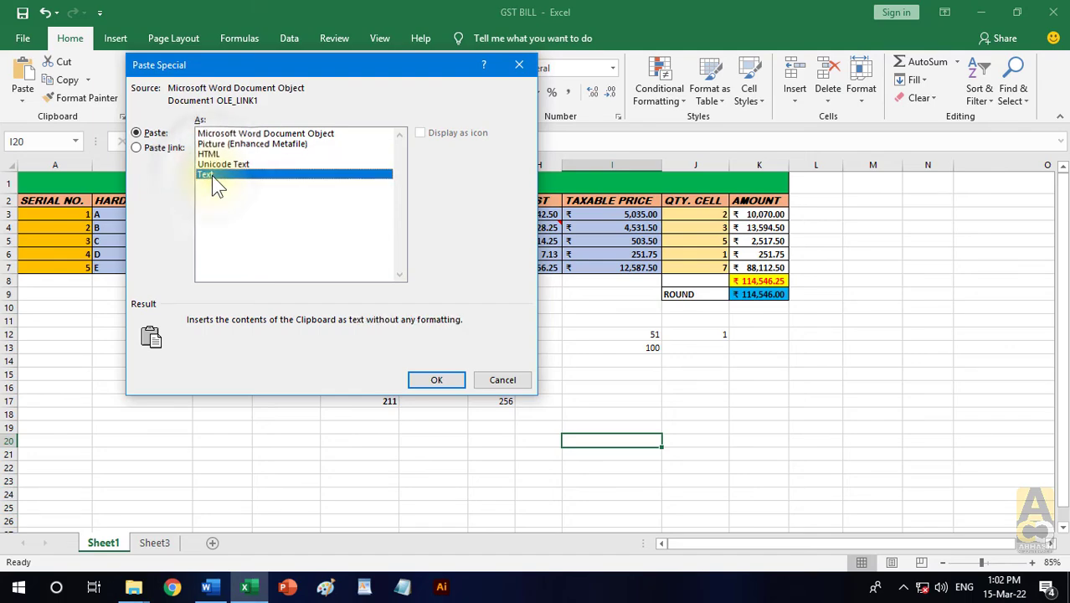
{"action": "left_click", "coordinate": [224, 135]}
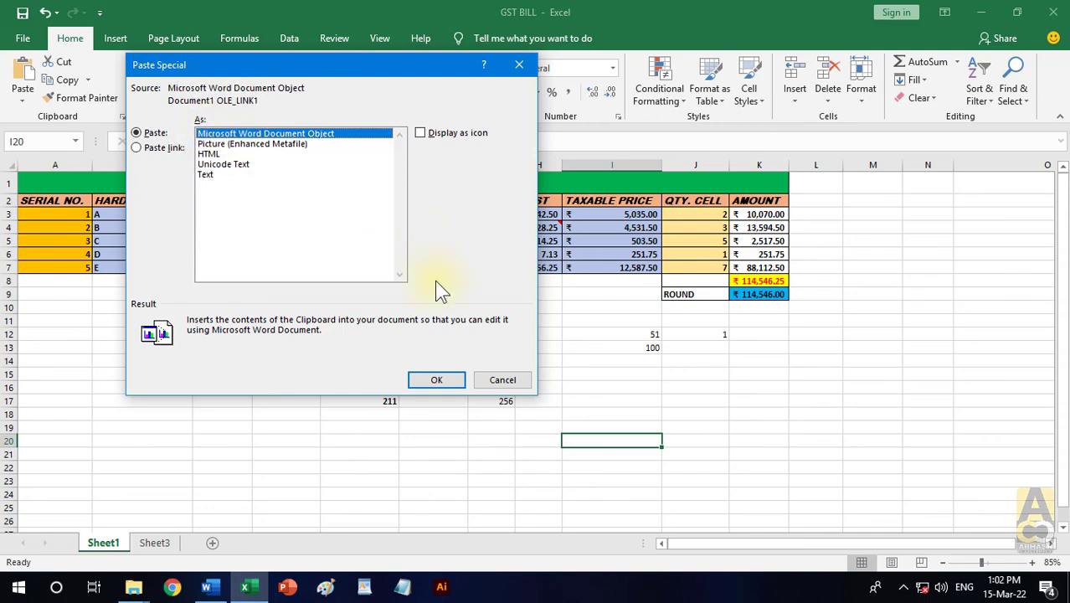
{"action": "left_click", "coordinate": [437, 380]}
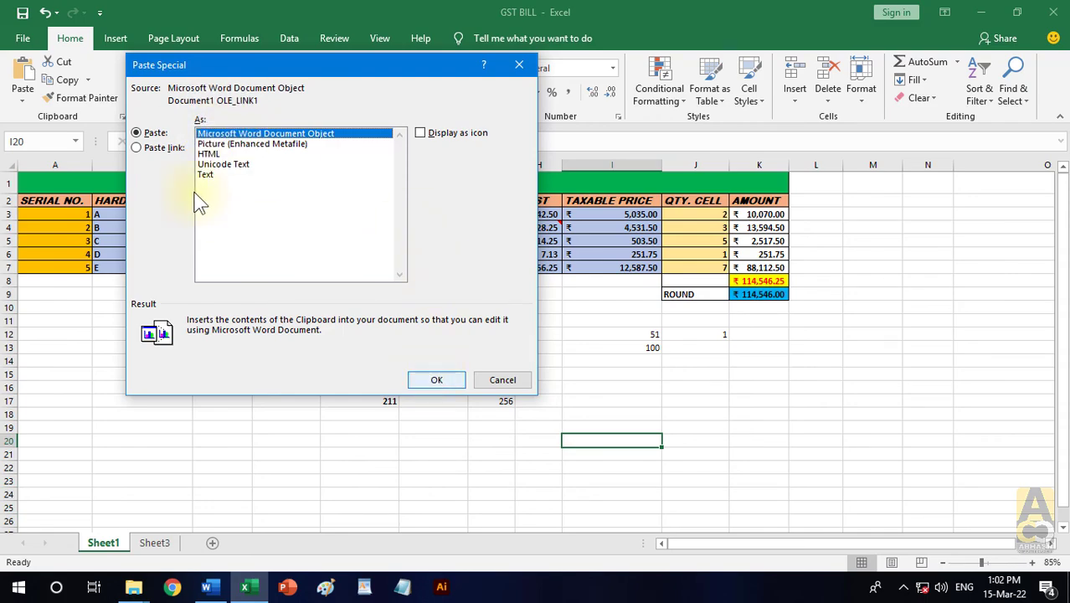
{"action": "left_click", "coordinate": [146, 152]}
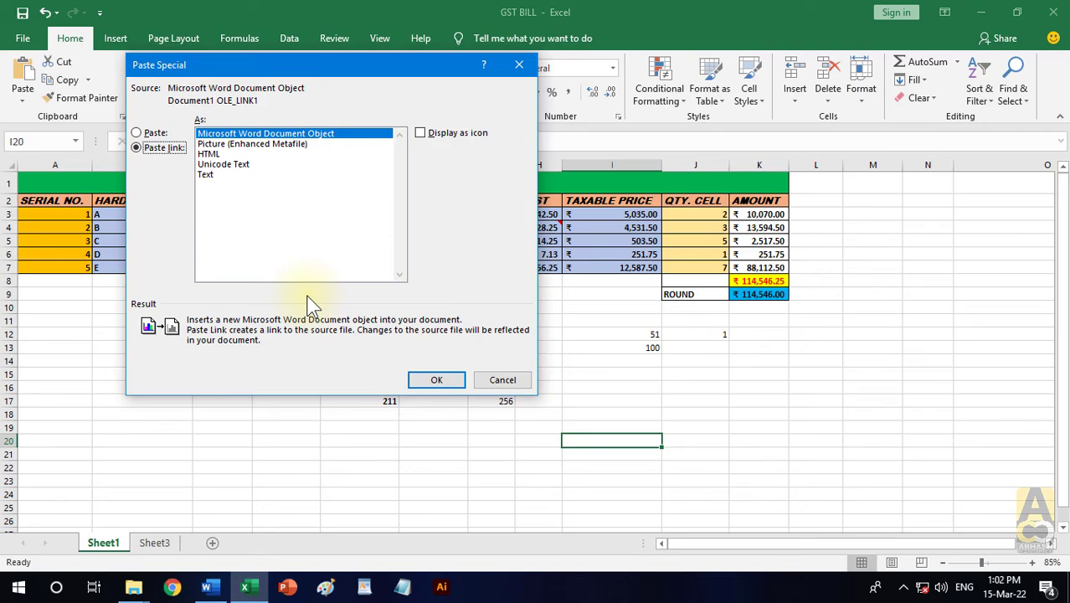
{"action": "left_click", "coordinate": [155, 134]}
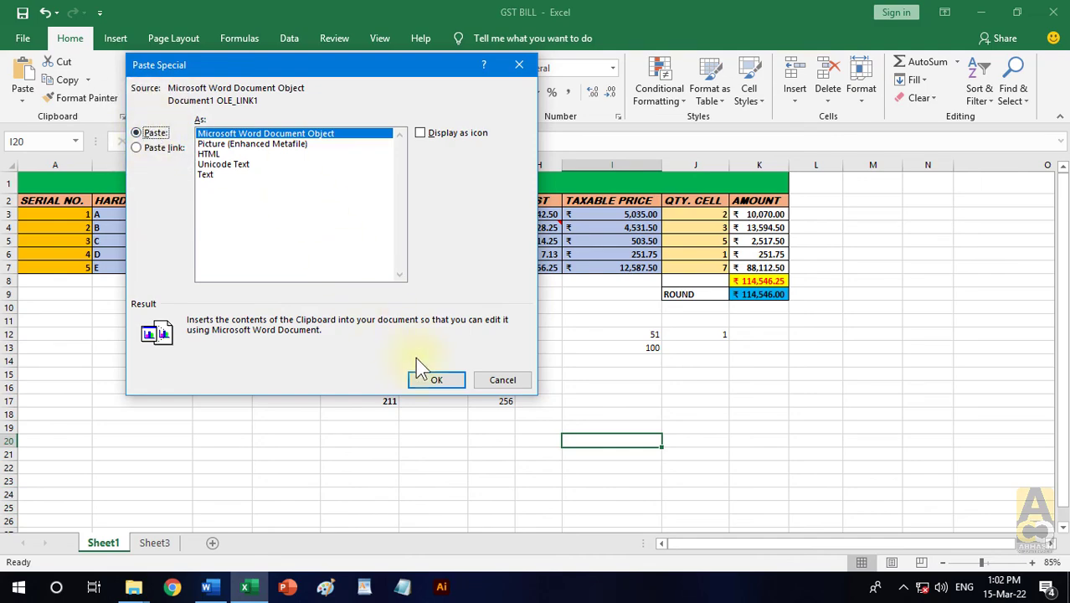
- Paste the Word text as a Microsoft Word Document Object and move it up over the bill table, starting at column F
{"action": "left_click", "coordinate": [436, 378]}
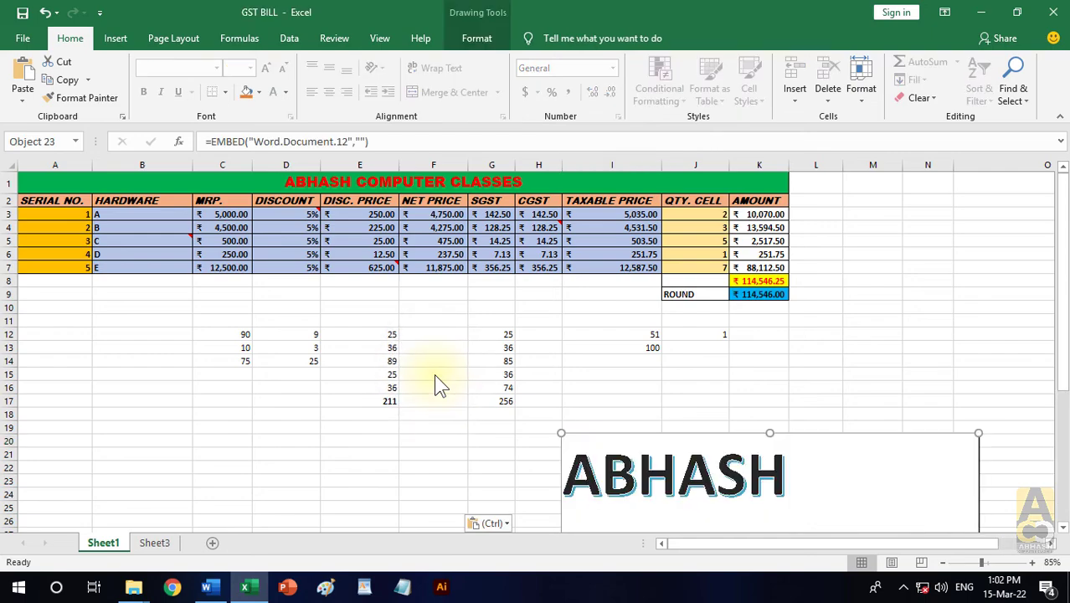
{"action": "left_click_drag", "start_coordinate": [646, 430], "coordinate": [650, 268]}
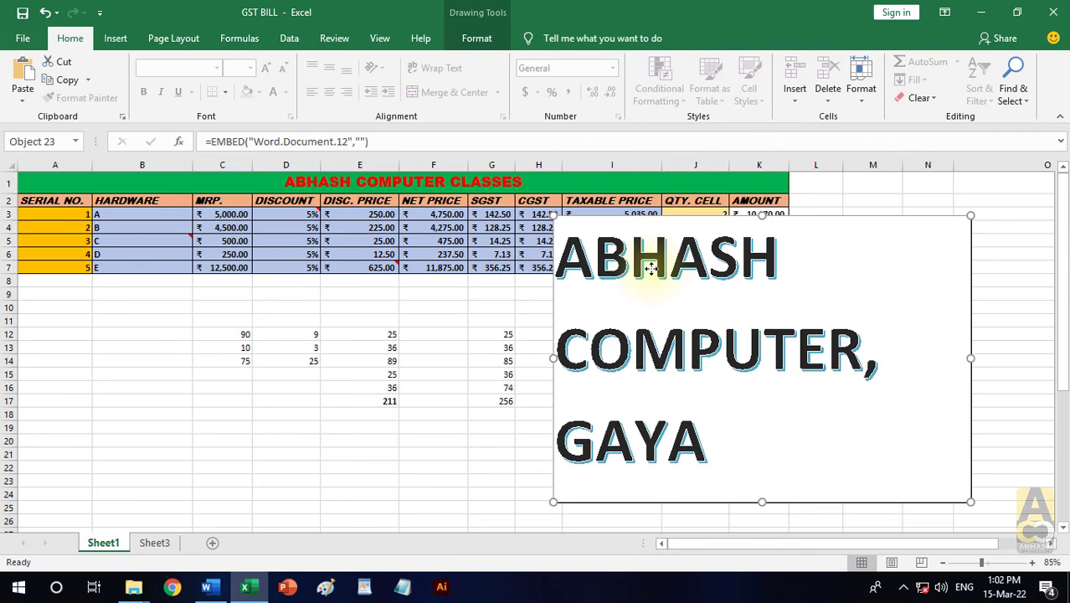
{"action": "left_click_drag", "start_coordinate": [651, 268], "coordinate": [587, 245]}
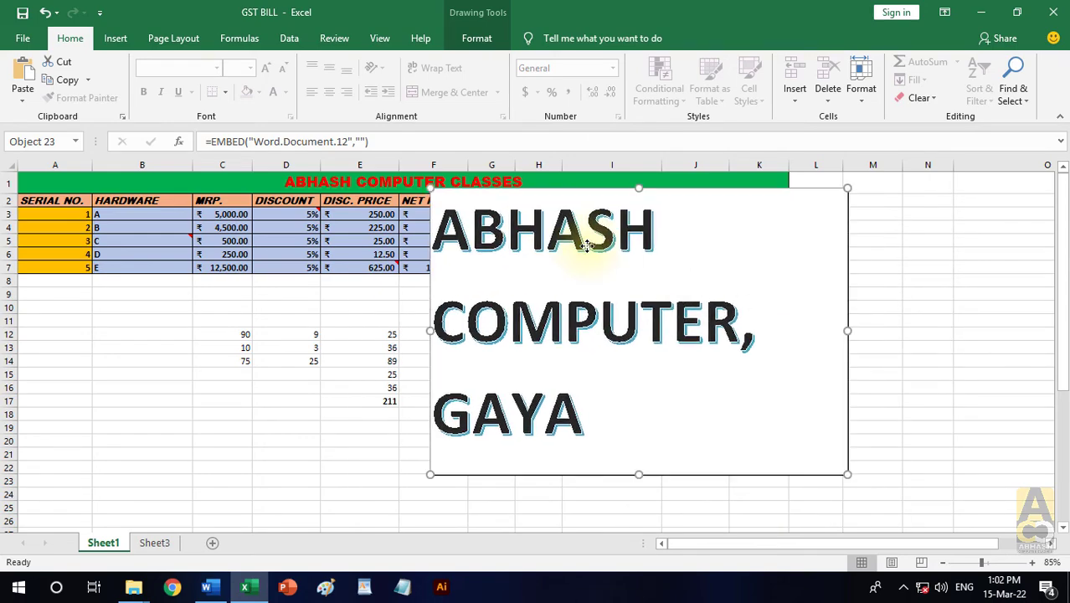
- Open the embedded Word object for editing, apply the purple gradient text effect to all its text, and return to the worksheet
{"action": "double_click", "coordinate": [638, 286]}
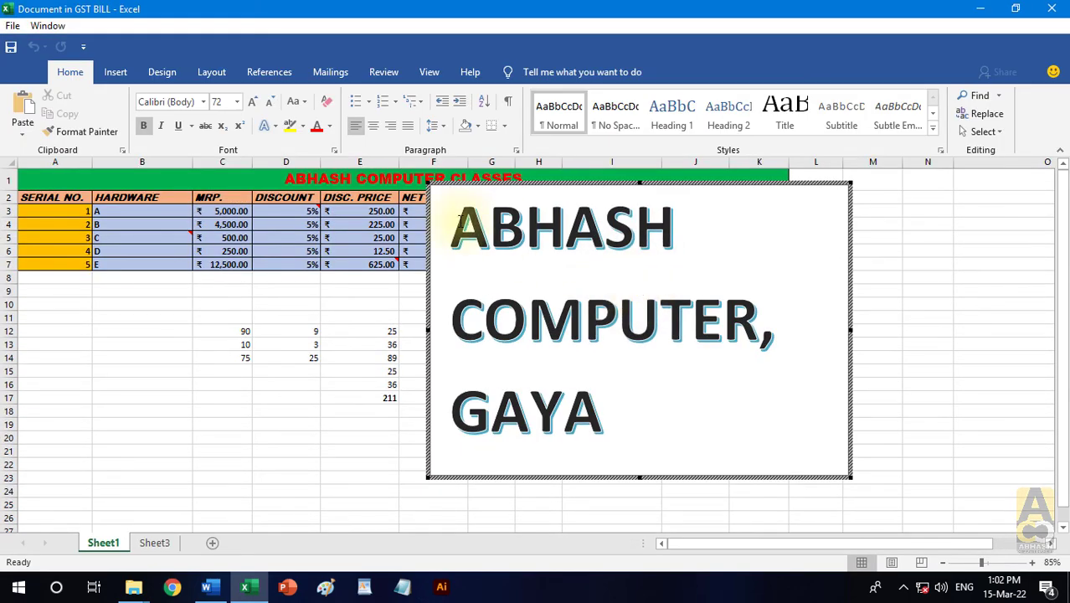
{"action": "left_click_drag", "start_coordinate": [495, 232], "coordinate": [709, 414]}
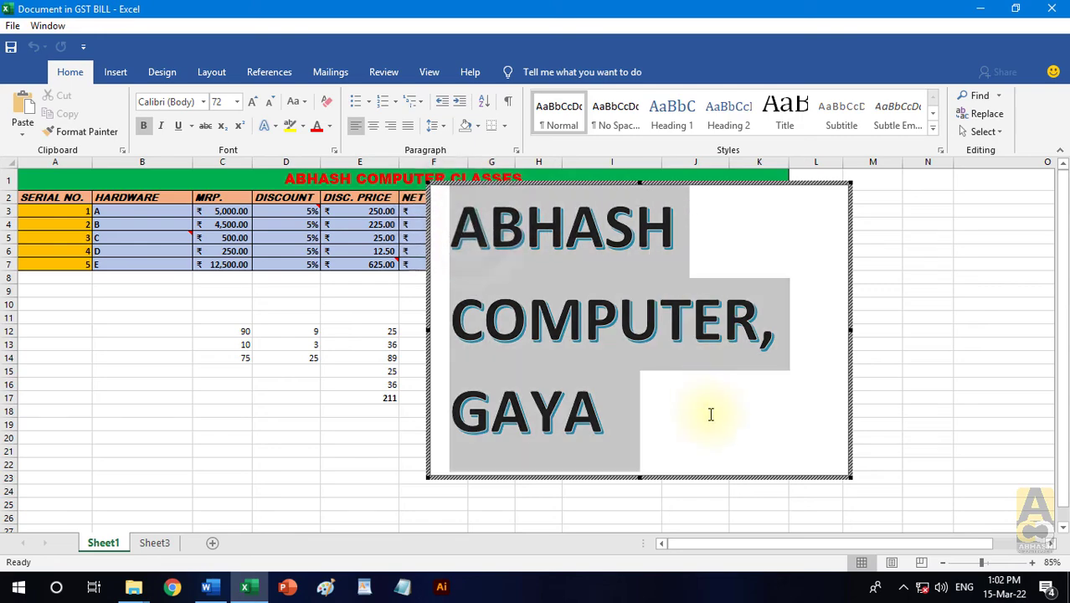
{"action": "left_click", "coordinate": [265, 124]}
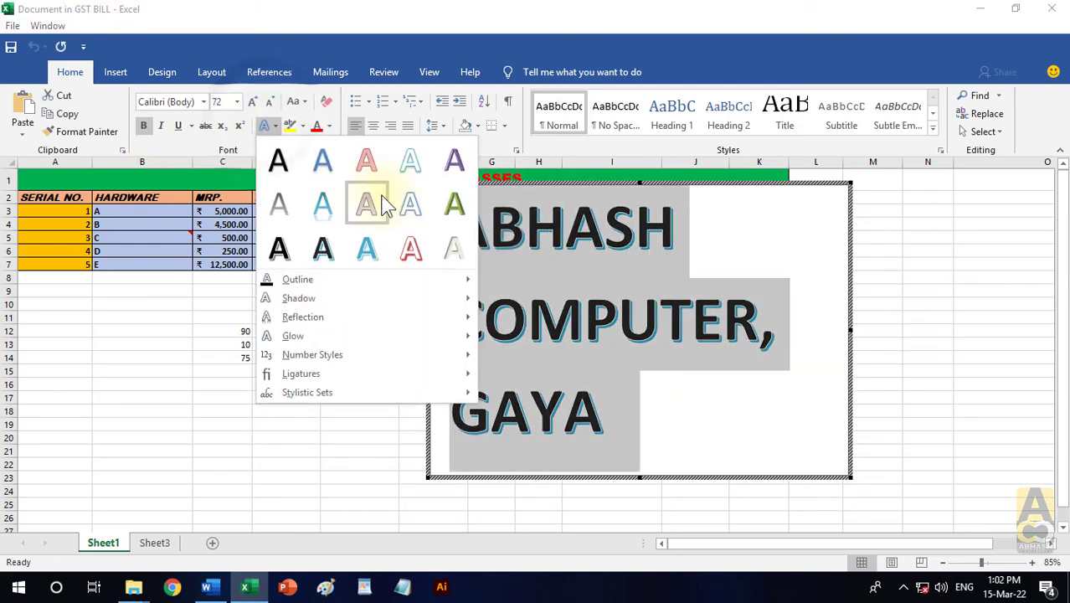
{"action": "left_click", "coordinate": [382, 208]}
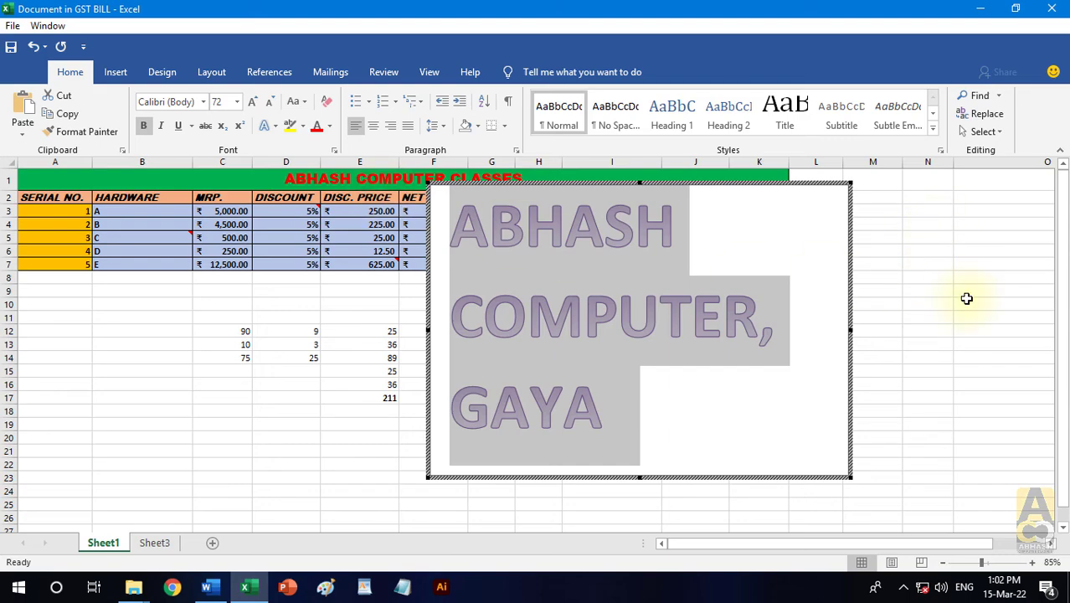
{"action": "left_click", "coordinate": [927, 276]}
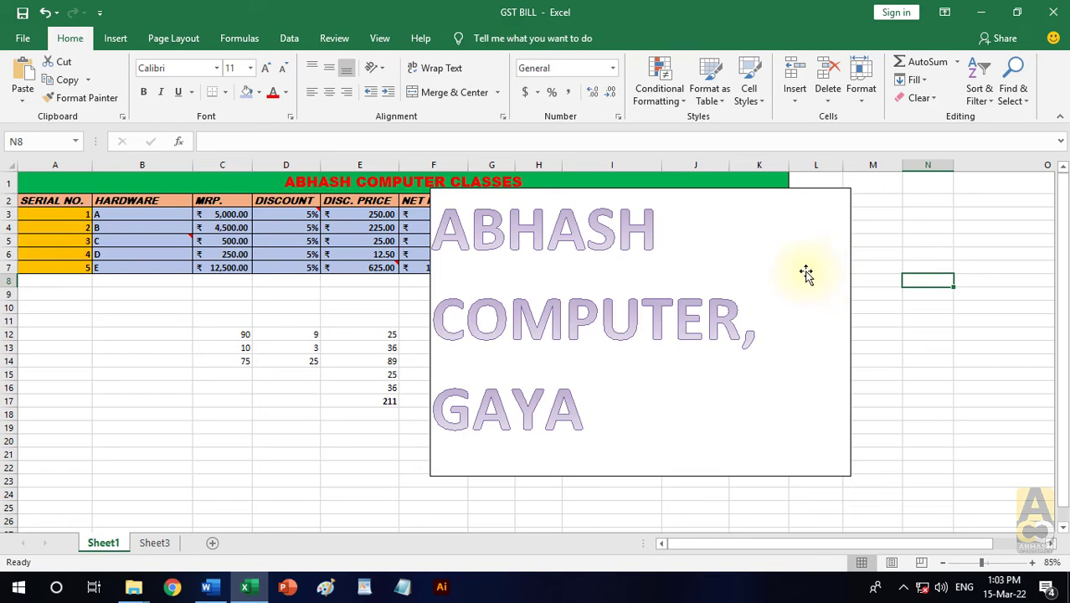
- Delete the embedded Word object from Sheet1 and minimize the workbook window
{"action": "mouse_move", "coordinate": [807, 275]}
{"action": "left_mouse_down"}
{"action": "mouse_move", "coordinate": [435, 317]}
{"action": "mouse_move", "coordinate": [524, 312]}
{"action": "left_mouse_up"}
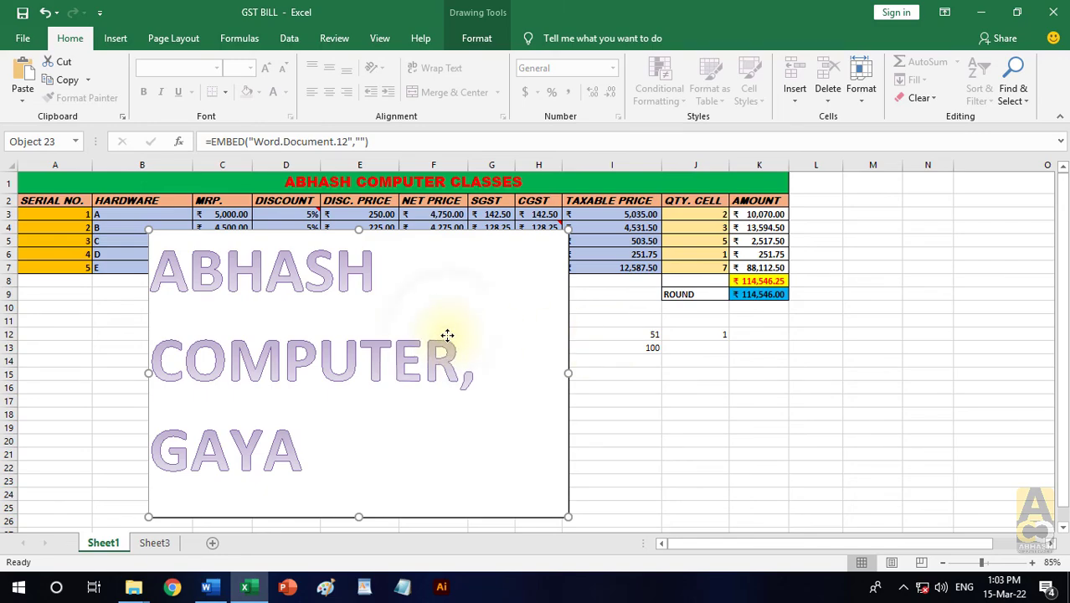
{"action": "key", "text": "Escape"}
{"action": "key", "text": "Delete"}
{"action": "left_click", "coordinate": [543, 377]}
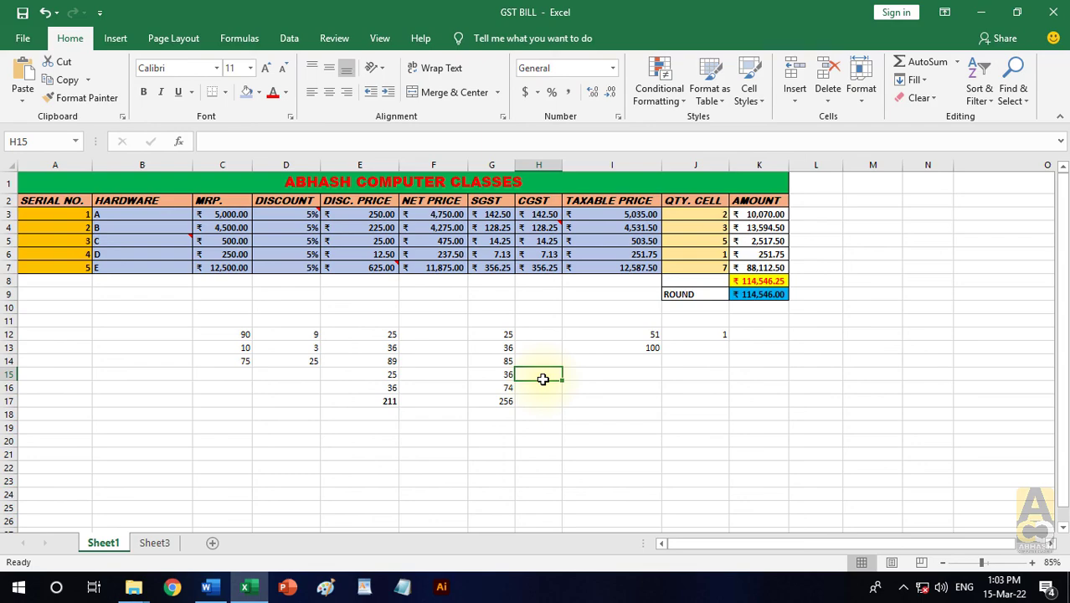
{"action": "left_click", "coordinate": [981, 12]}
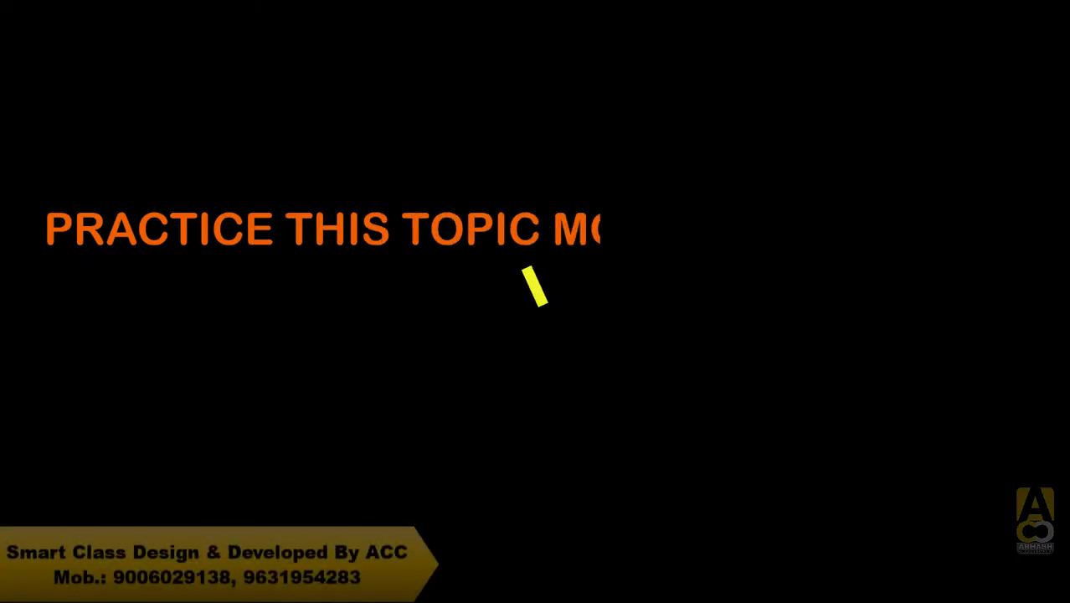